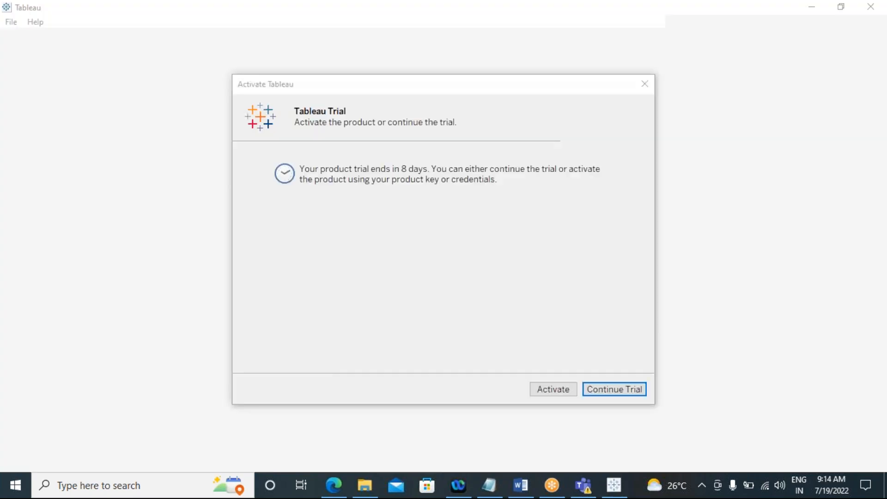
Step: Continue the Tableau trial, dismiss the file recovery dialog, and open the Sample - Superstore saved data source
{"action": "left_click", "coordinate": [618, 390]}
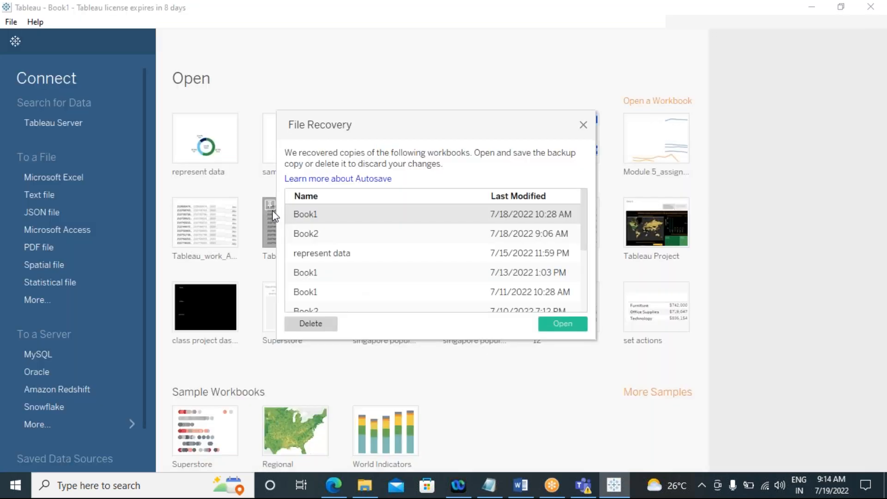
{"action": "left_click", "coordinate": [582, 125]}
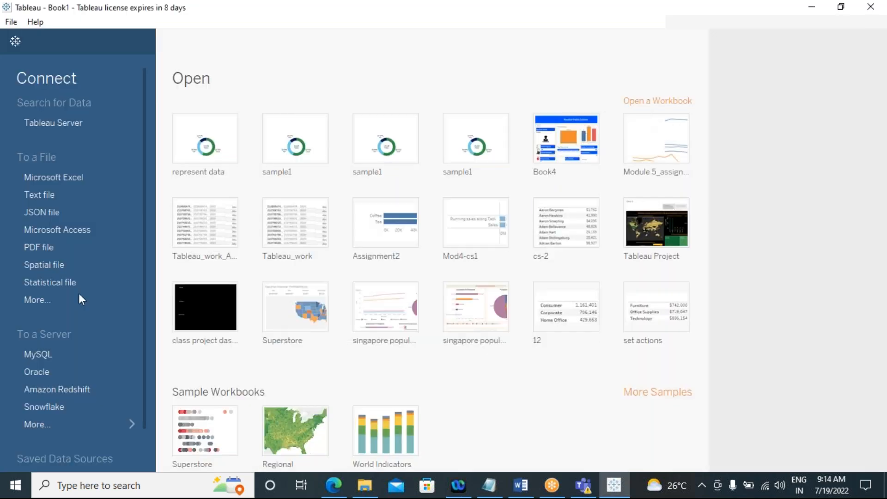
{"action": "scroll", "coordinate": [41, 317], "scroll_direction": "down", "scroll_amount": 2}
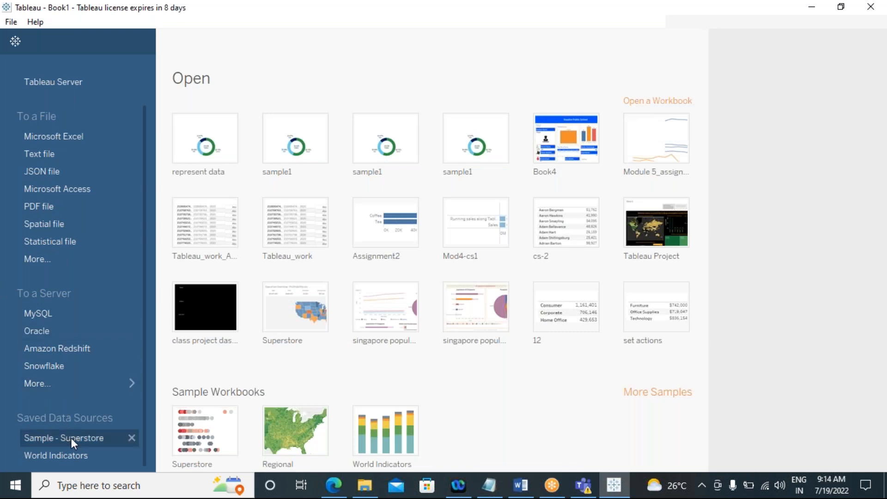
{"action": "left_click", "coordinate": [71, 437]}
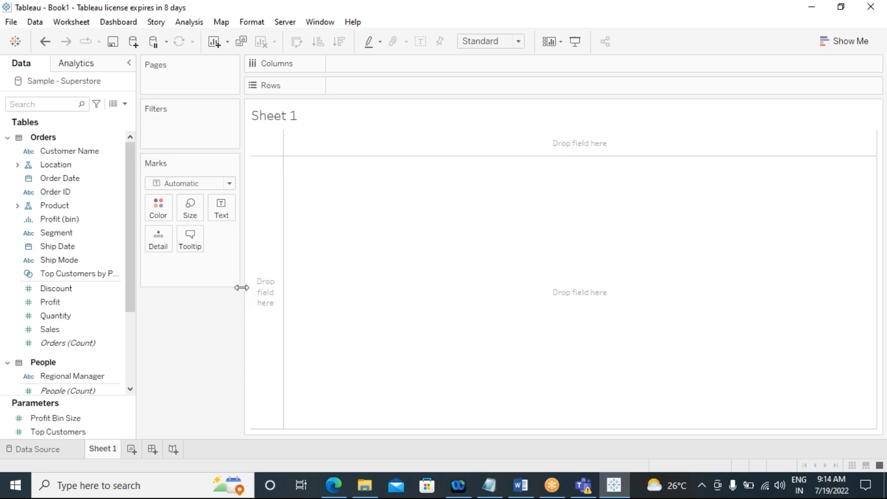
Step: Widen the Marks card area and expand the Product hierarchy in the data pane
{"action": "left_click_drag", "start_coordinate": [241, 287], "coordinate": [276, 289]}
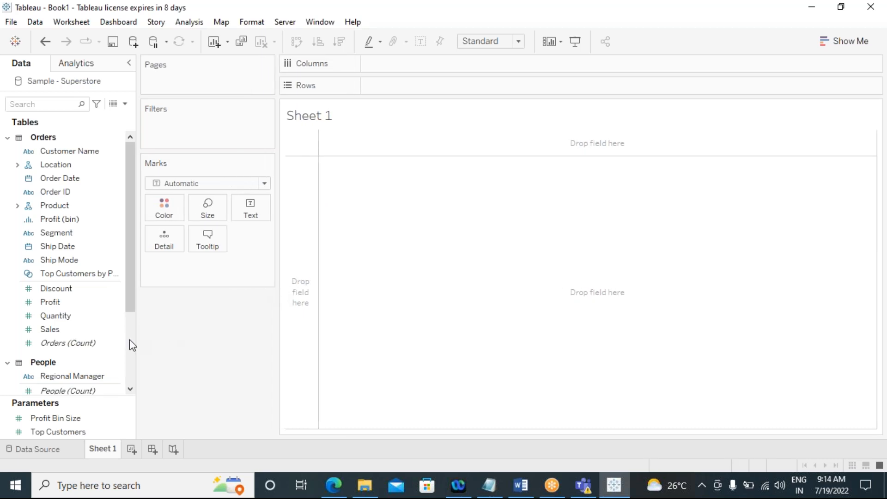
{"action": "left_click_drag", "start_coordinate": [129, 298], "coordinate": [125, 381]}
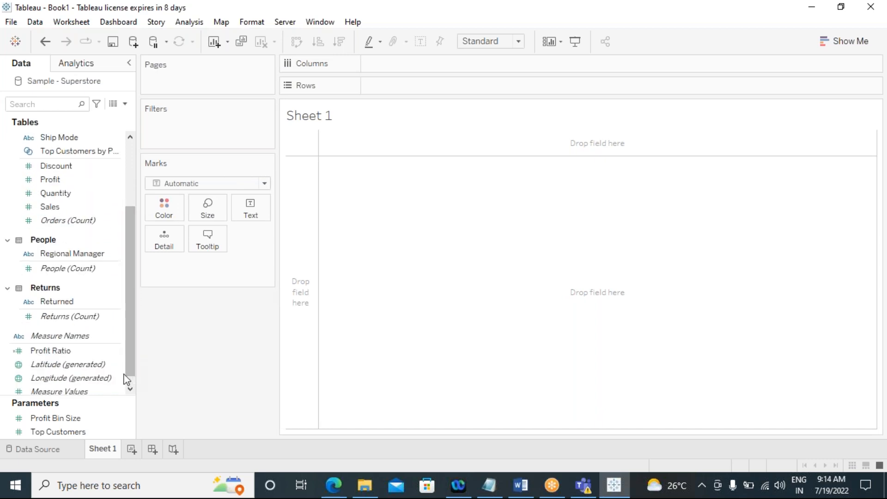
{"action": "scroll", "coordinate": [115, 300], "scroll_direction": "up", "scroll_amount": 5}
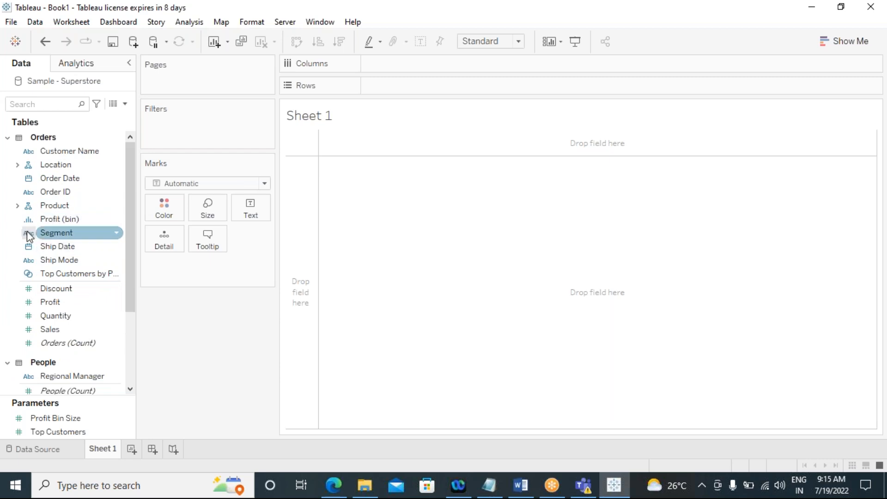
{"action": "left_click", "coordinate": [20, 208]}
{"action": "left_click", "coordinate": [17, 205]}
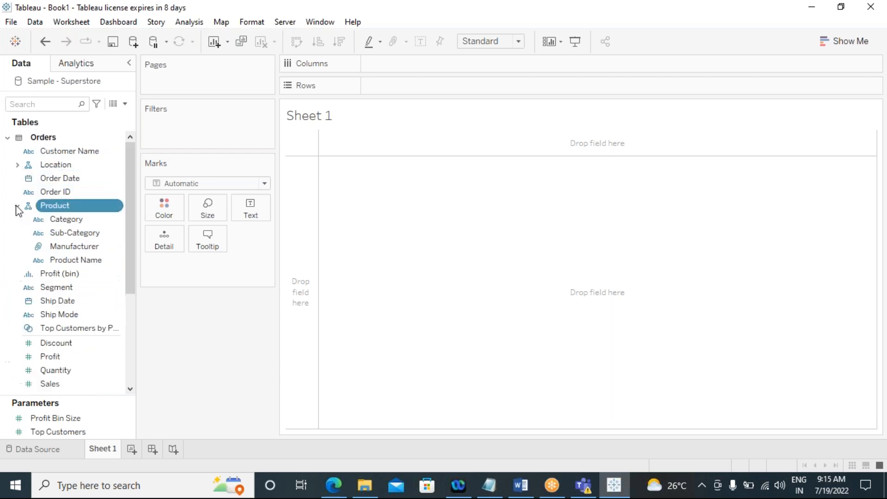
Step: Build a pie chart of Sales by Sub-Category using Show Me
{"action": "left_click", "coordinate": [74, 236]}
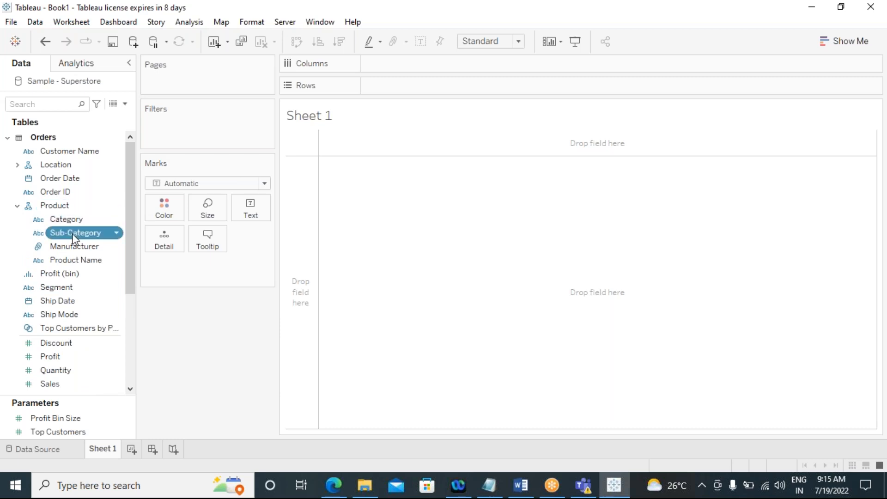
{"action": "double_click", "coordinate": [50, 384]}
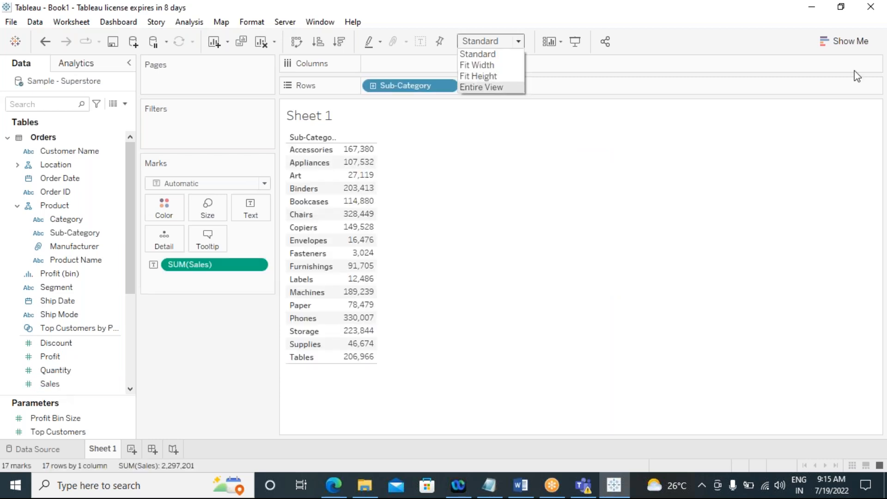
{"action": "left_click", "coordinate": [850, 43]}
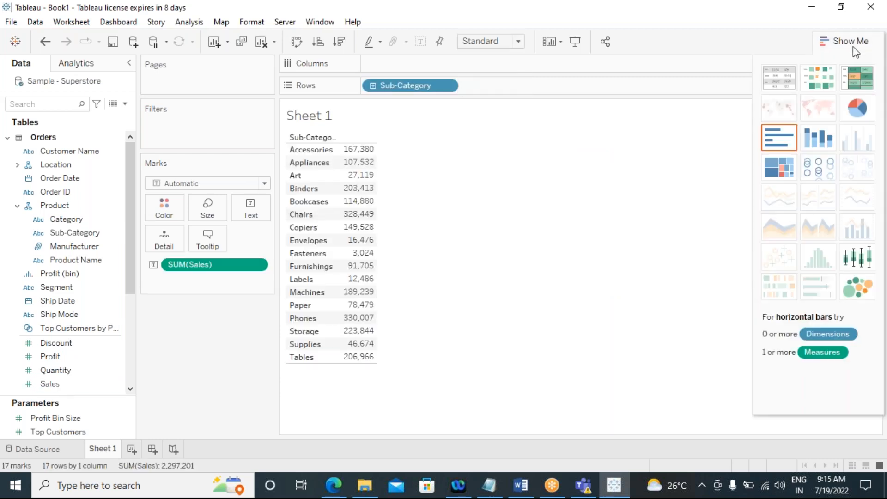
{"action": "left_click", "coordinate": [850, 111]}
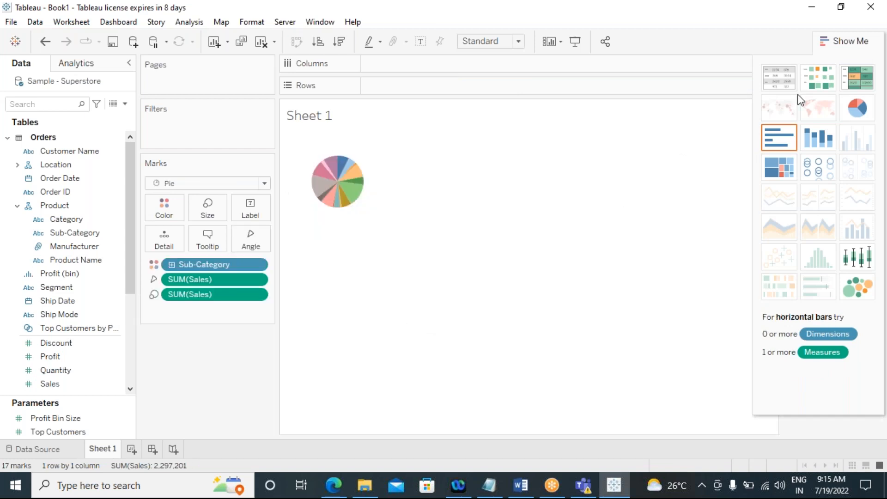
{"action": "left_click", "coordinate": [855, 44]}
Step: Set the view fit to Entire View
{"action": "left_click", "coordinate": [519, 41]}
{"action": "left_click", "coordinate": [501, 87]}
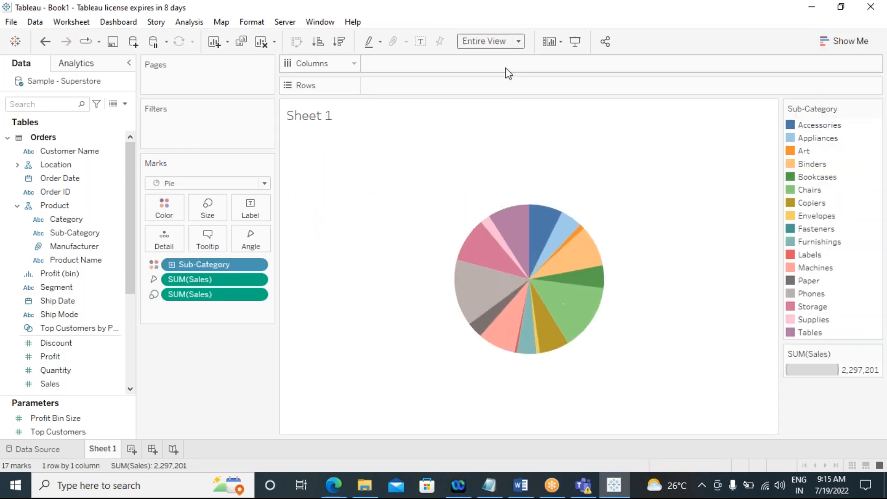
{"action": "left_click", "coordinate": [518, 41]}
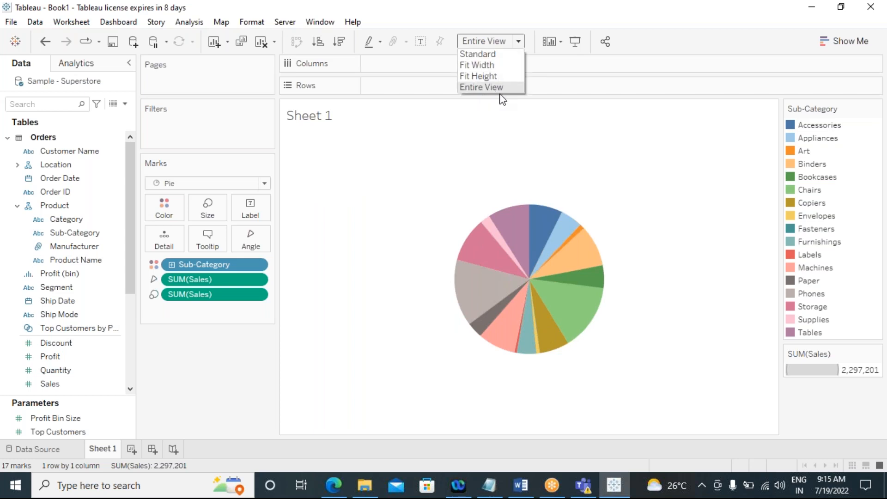
{"action": "left_click", "coordinate": [508, 116]}
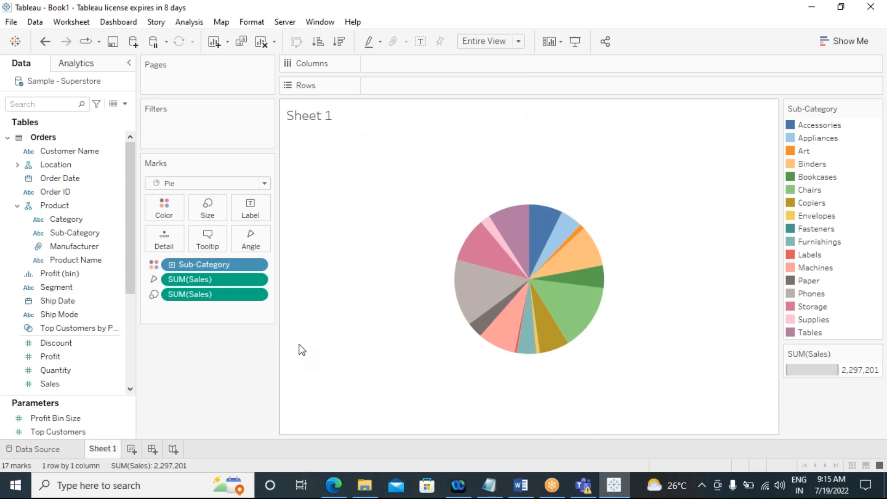
Step: Rename the first worksheet as Pie
{"action": "right_click", "coordinate": [106, 451]}
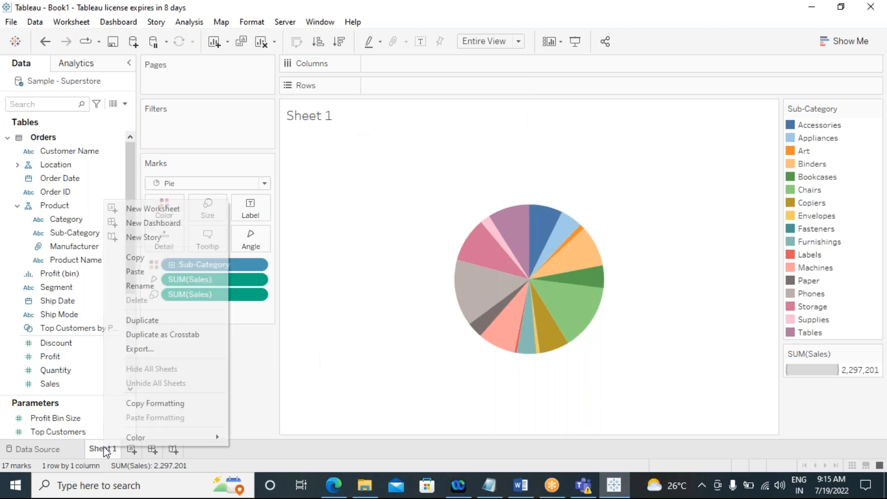
{"action": "left_click", "coordinate": [145, 284]}
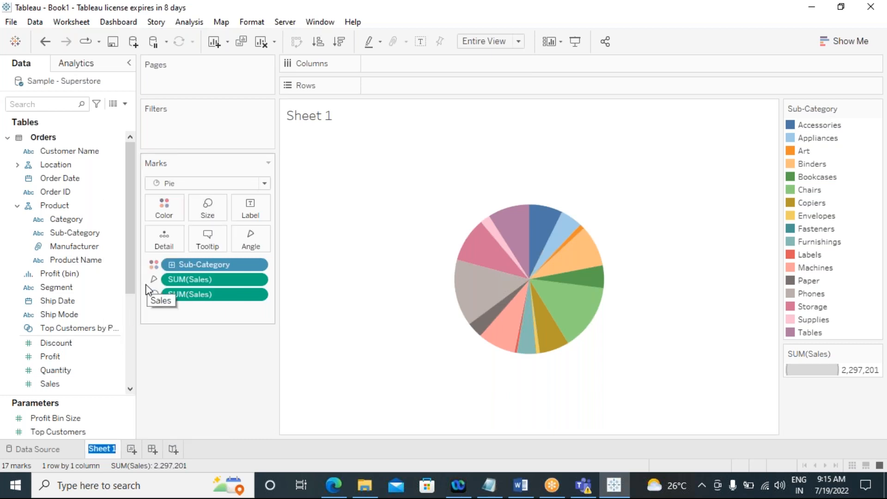
{"action": "type", "text": "Pie"}
{"action": "key", "text": "Return"}
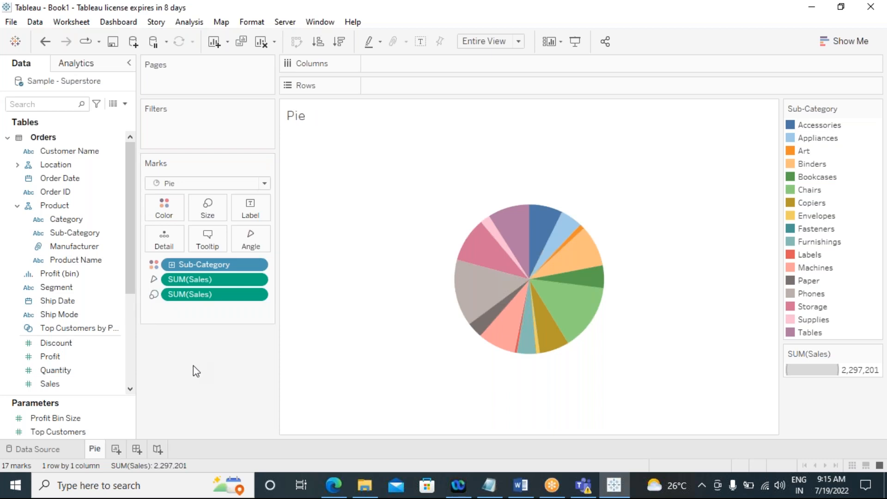
Step: Add a new worksheet and build a horizontal bar chart of Sales by Sub-Category
{"action": "left_click", "coordinate": [116, 450]}
{"action": "left_click", "coordinate": [82, 232]}
{"action": "double_click", "coordinate": [82, 232]}
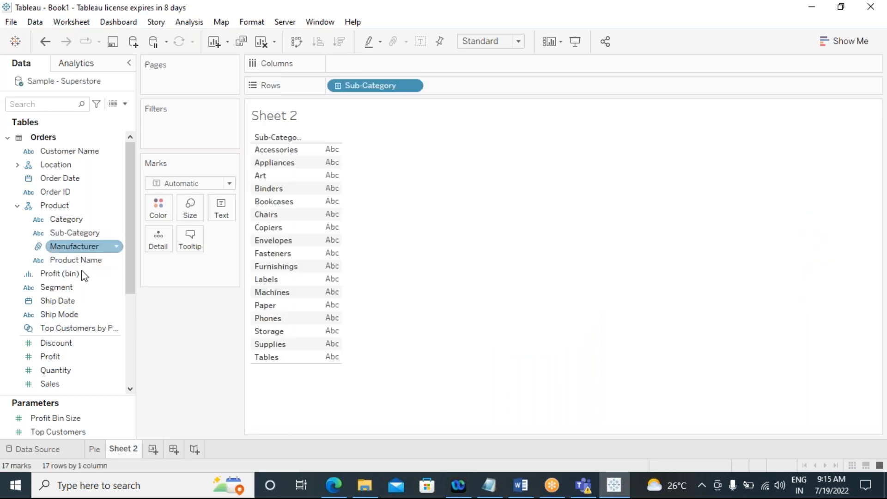
{"action": "double_click", "coordinate": [68, 387]}
{"action": "left_click_drag", "start_coordinate": [193, 265], "coordinate": [426, 62]}
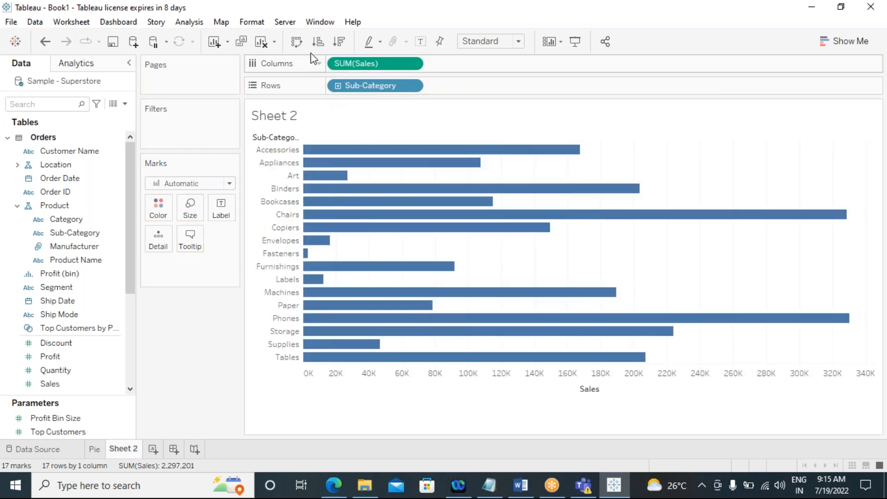
Step: Sort the bars in descending order of sales and show mark labels
{"action": "left_click", "coordinate": [337, 42]}
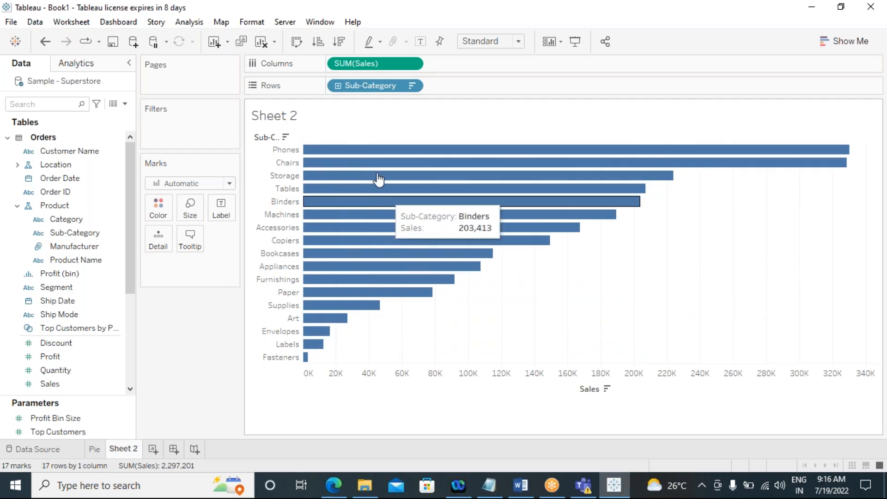
{"action": "left_click", "coordinate": [421, 41]}
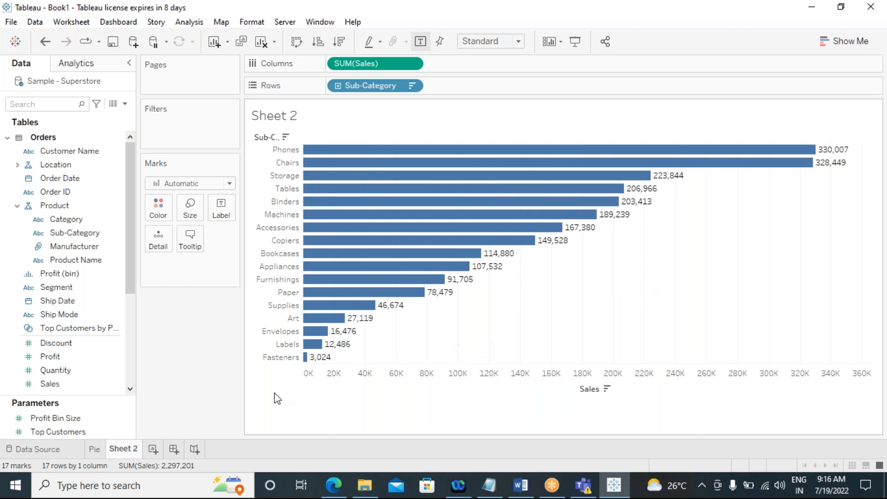
Step: Rename the bar chart worksheet as bar
{"action": "right_click", "coordinate": [121, 448]}
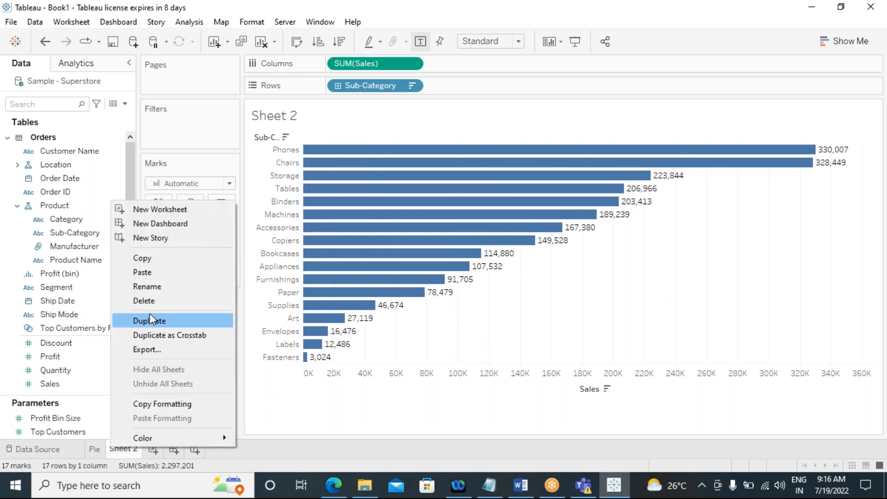
{"action": "left_click", "coordinate": [160, 286]}
{"action": "type", "text": "b"}
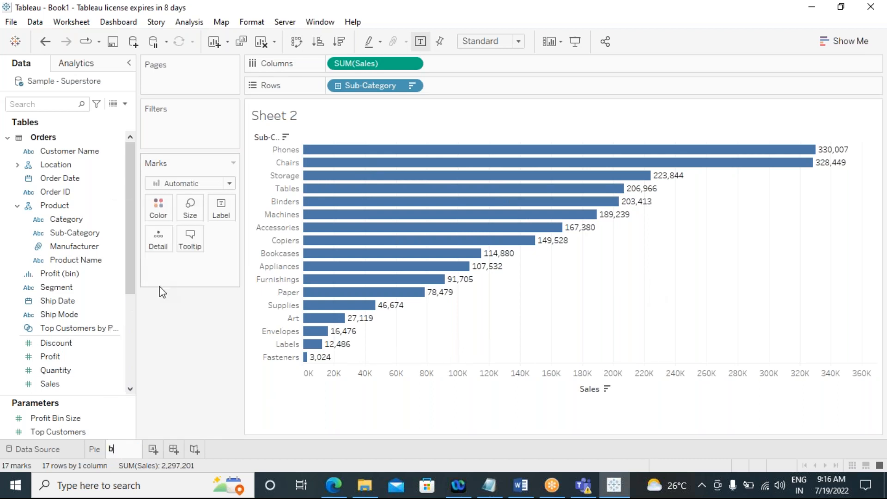
{"action": "type", "text": "ar"}
{"action": "key", "text": "Return"}
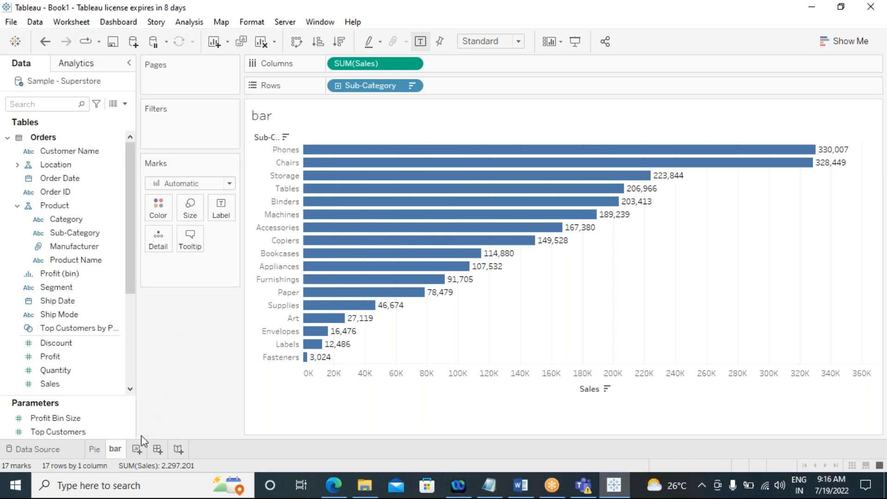
Step: Add a new worksheet and build a continuous line chart of Sales over Order Date using Show Me
{"action": "left_click", "coordinate": [138, 451]}
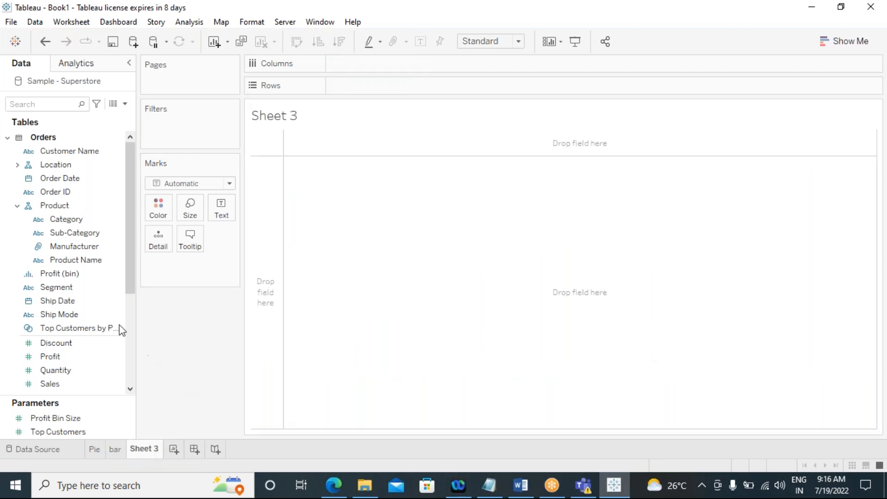
{"action": "left_click", "coordinate": [68, 177]}
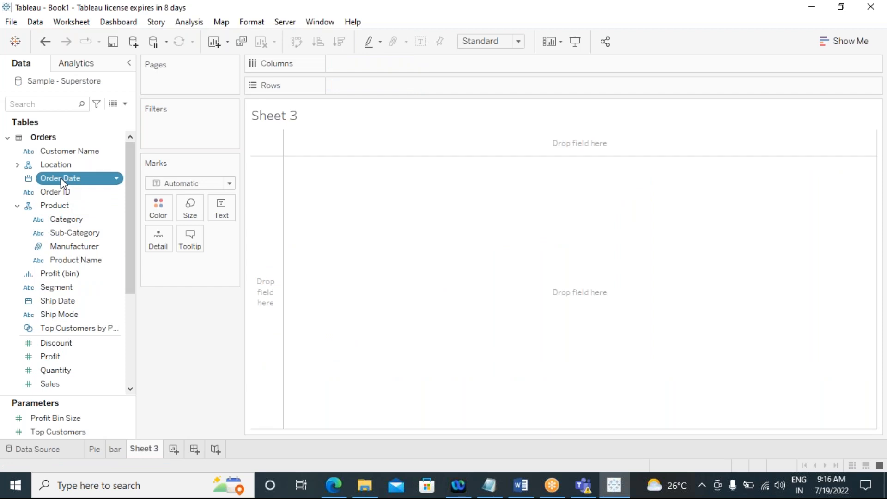
{"action": "left_click", "coordinate": [66, 385]}
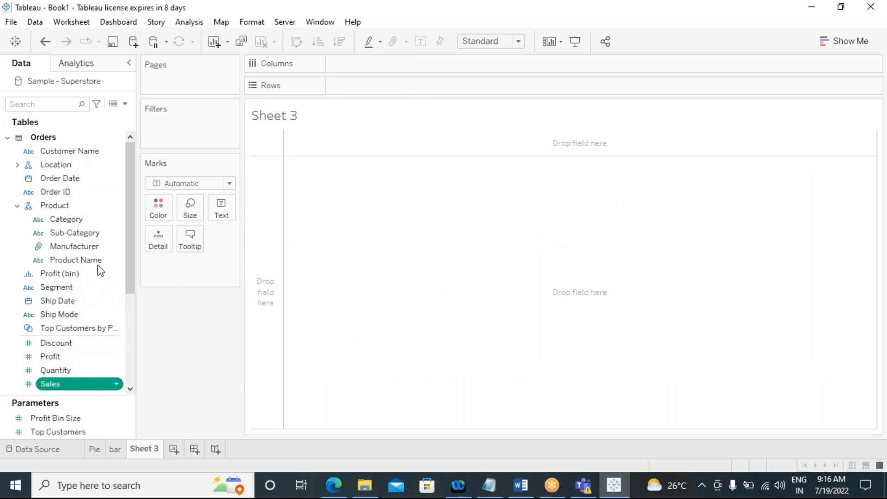
{"action": "left_click", "coordinate": [62, 182]}
{"action": "left_click_drag", "start_coordinate": [63, 188], "coordinate": [365, 65]}
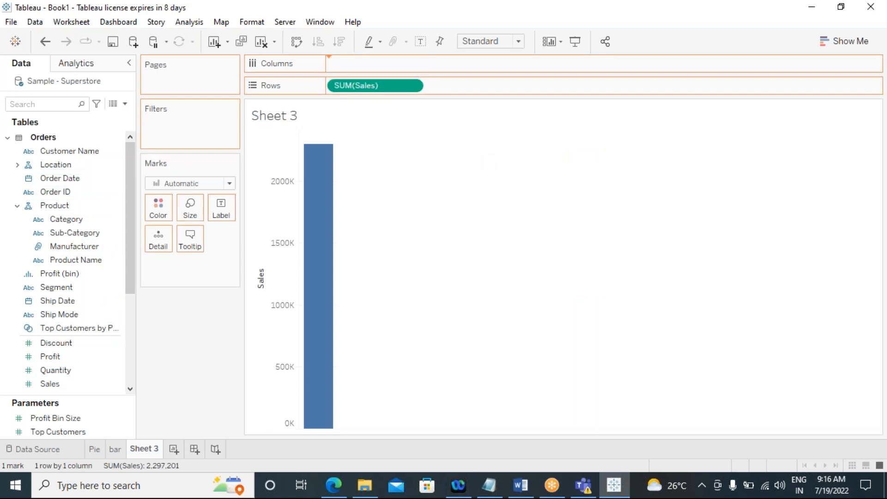
{"action": "left_click_drag", "start_coordinate": [365, 65], "coordinate": [366, 65]}
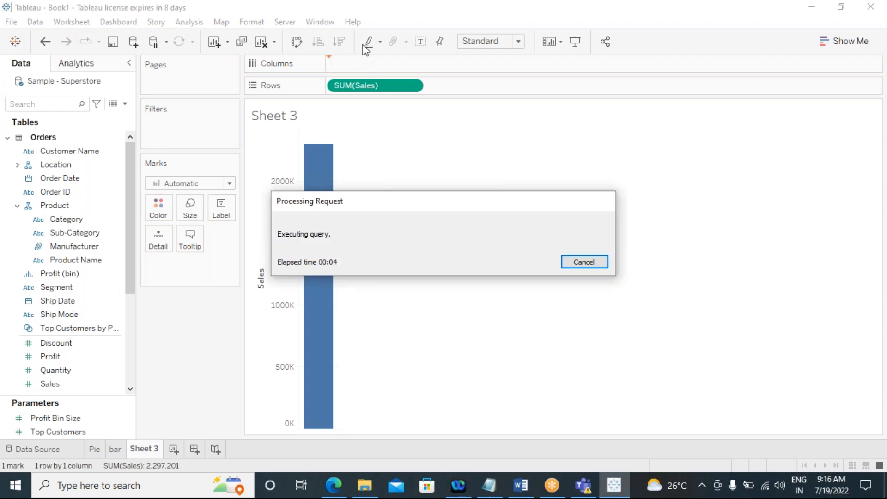
{"action": "left_click", "coordinate": [841, 49]}
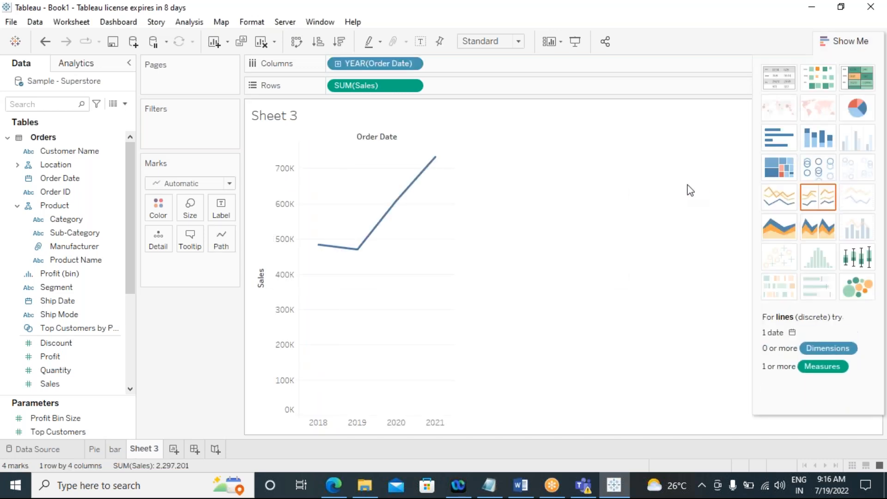
{"action": "left_click", "coordinate": [769, 198]}
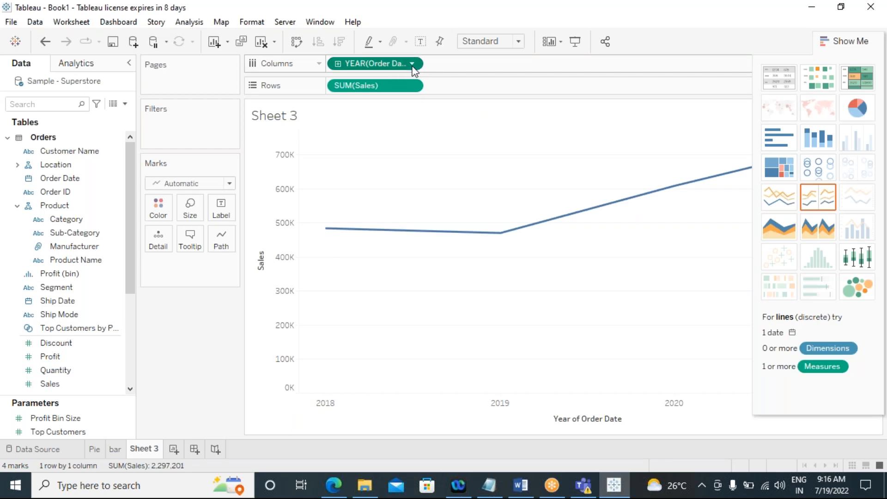
Step: Change the Order Date on Columns to the Month date part
{"action": "left_click", "coordinate": [412, 64]}
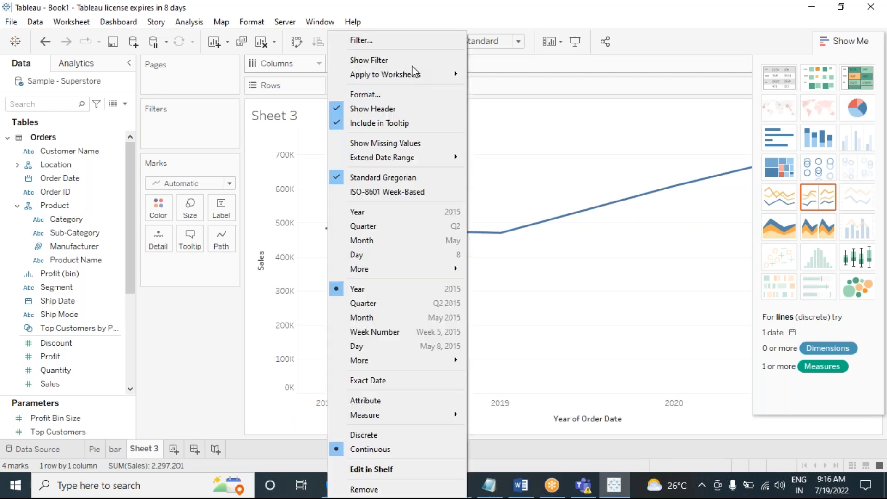
{"action": "left_click", "coordinate": [375, 241]}
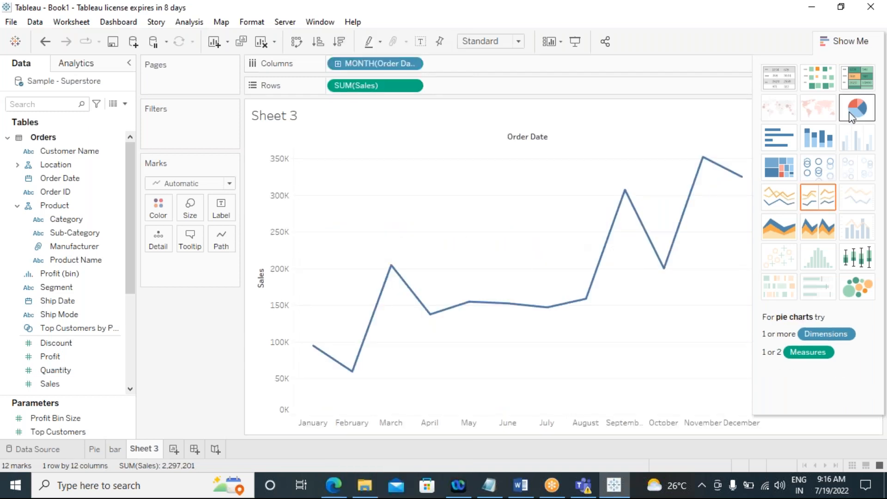
{"action": "left_click", "coordinate": [848, 42]}
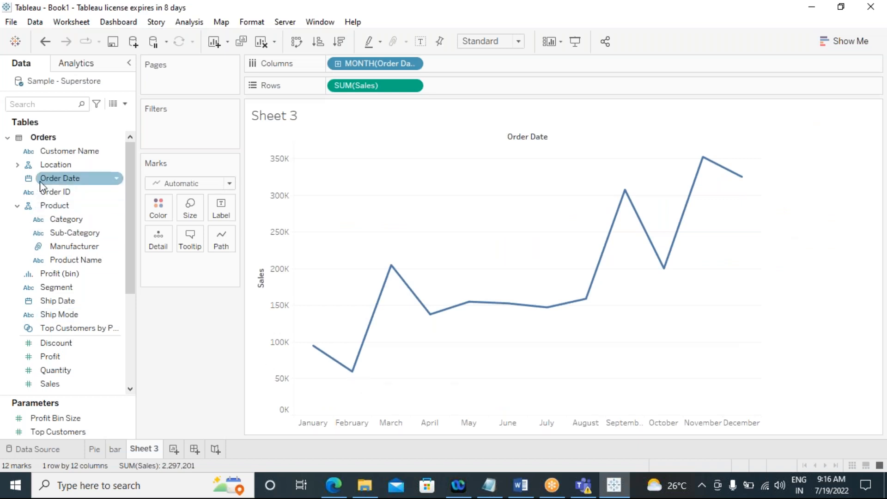
Step: Color the line chart by Category and rename its worksheet as line
{"action": "left_click_drag", "start_coordinate": [63, 220], "coordinate": [158, 210]}
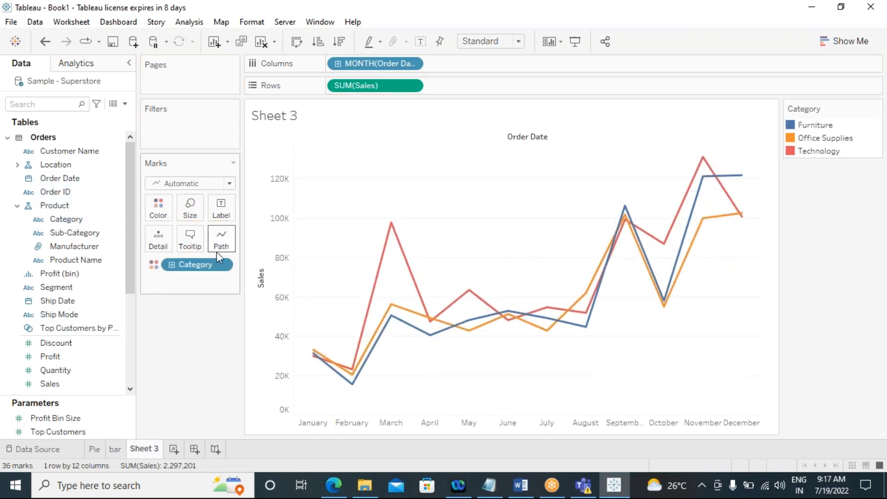
{"action": "right_click", "coordinate": [144, 452]}
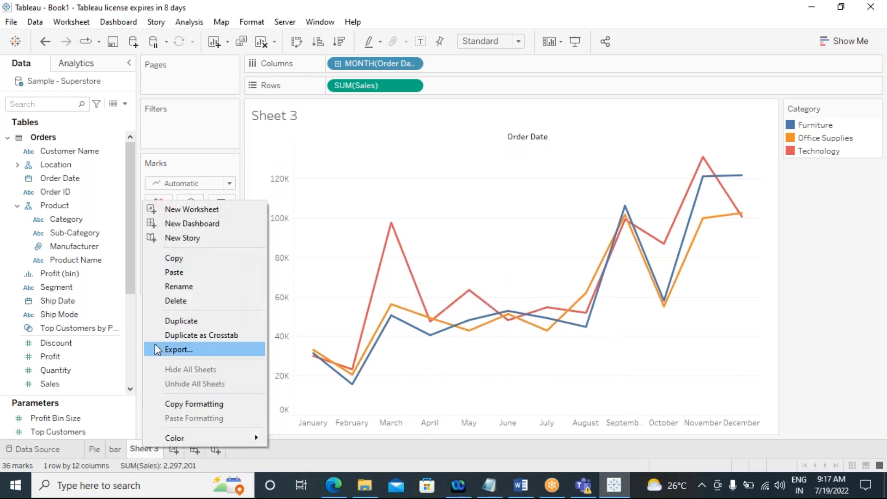
{"action": "left_click", "coordinate": [167, 288]}
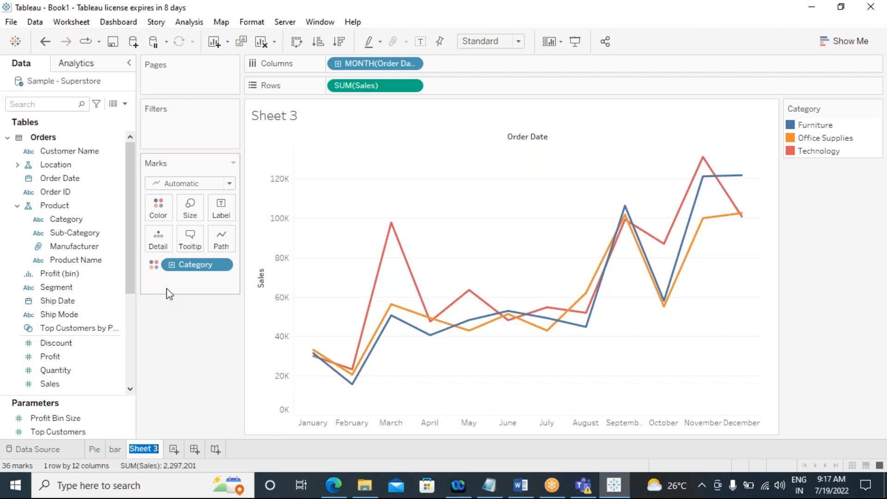
{"action": "type", "text": "line"}
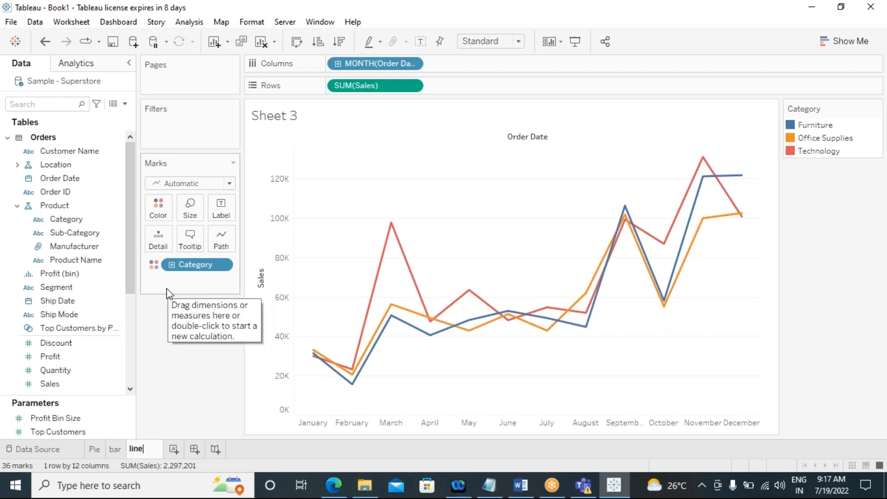
{"action": "key", "text": "Return"}
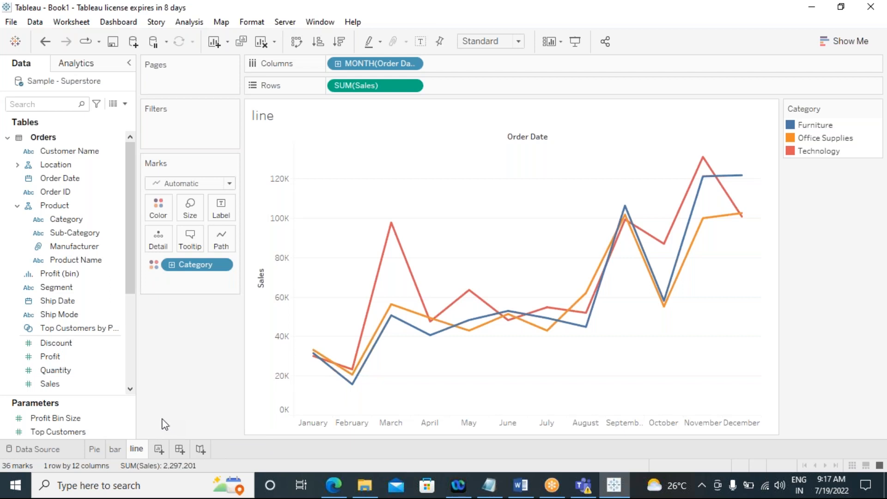
Step: Start a new parameter named select category with the String data type
{"action": "left_click_drag", "start_coordinate": [100, 397], "coordinate": [95, 323]}
{"action": "right_click", "coordinate": [44, 376]}
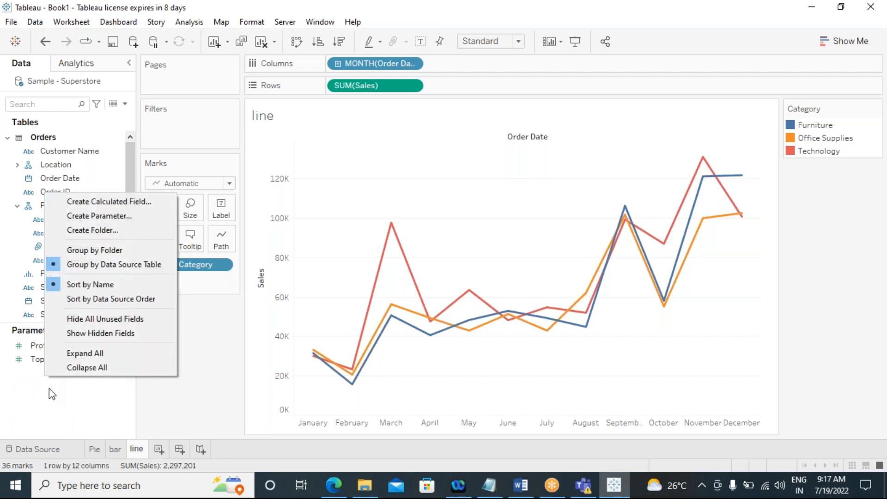
{"action": "left_click", "coordinate": [99, 216]}
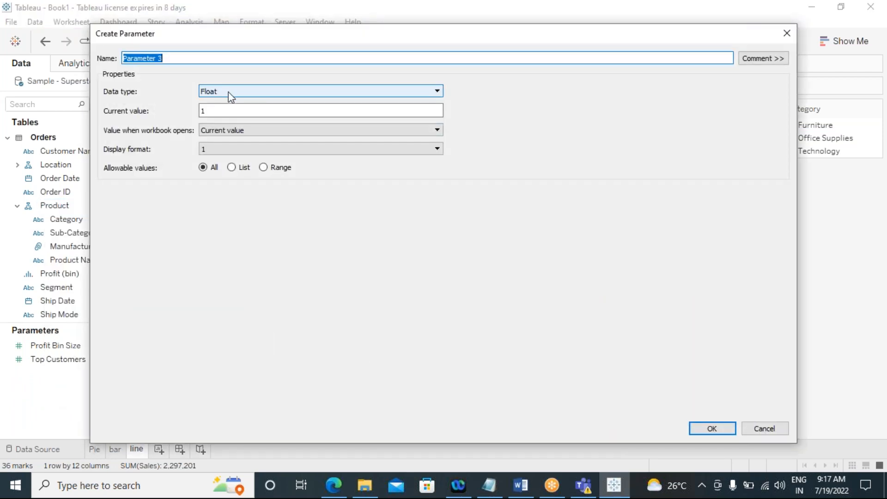
{"action": "left_click", "coordinate": [228, 91]}
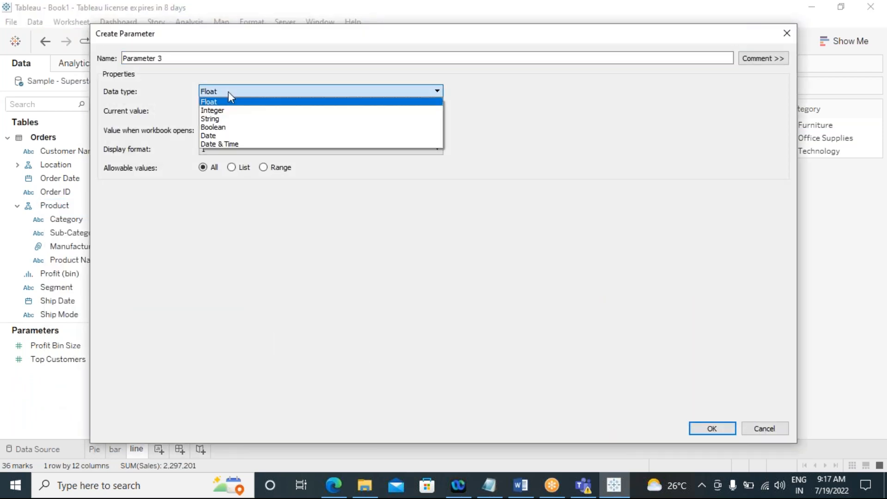
{"action": "left_click", "coordinate": [184, 67]}
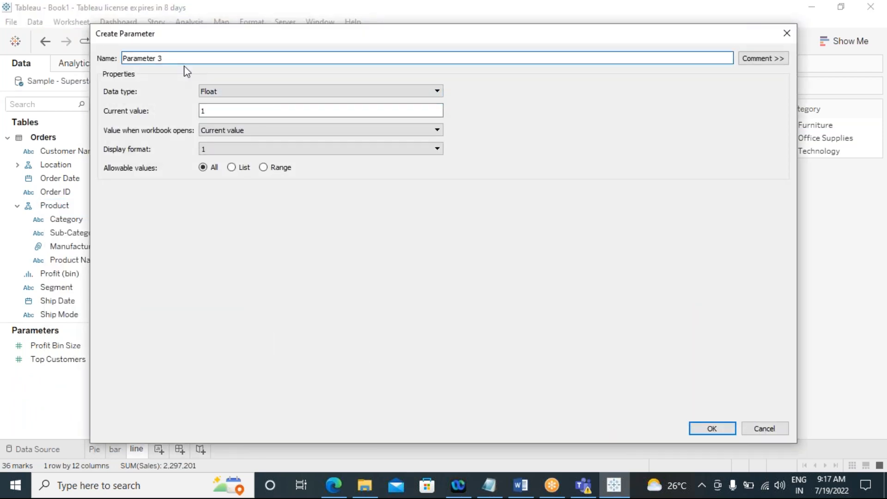
{"action": "key", "text": "ctrl+a"}
{"action": "key", "text": "BackSpace"}
{"action": "type", "text": "selecc"}
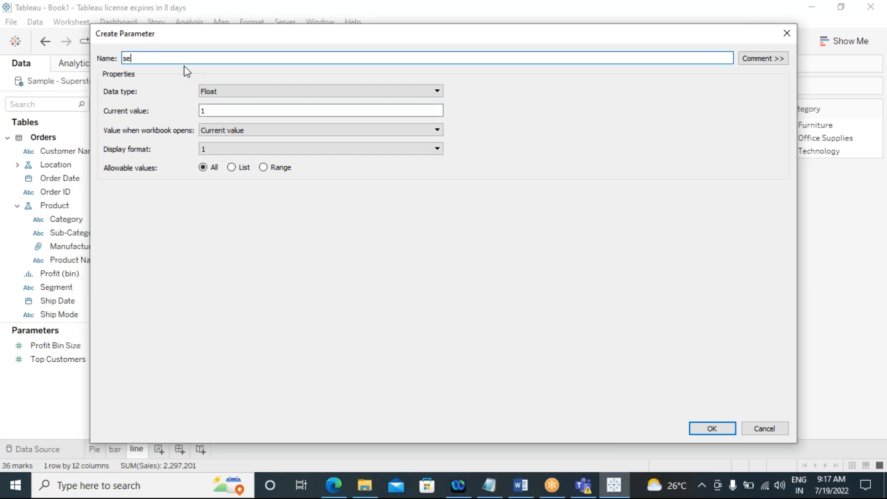
{"action": "key", "text": "BackSpace"}
{"action": "key", "text": "BackSpace"}
{"action": "type", "text": "ct category"}
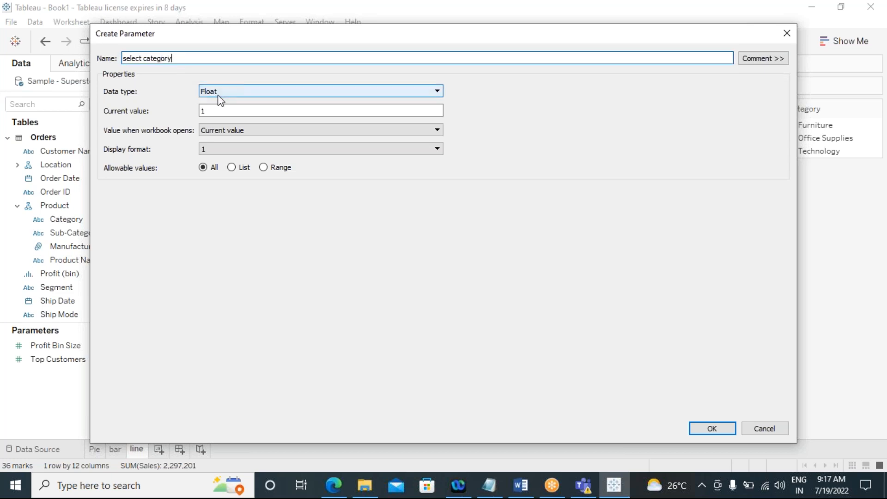
{"action": "left_click", "coordinate": [236, 92]}
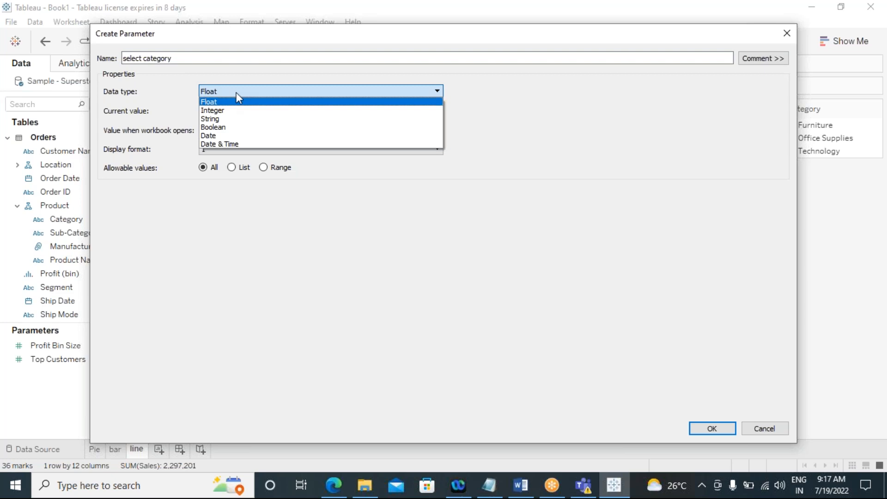
{"action": "left_click", "coordinate": [233, 119]}
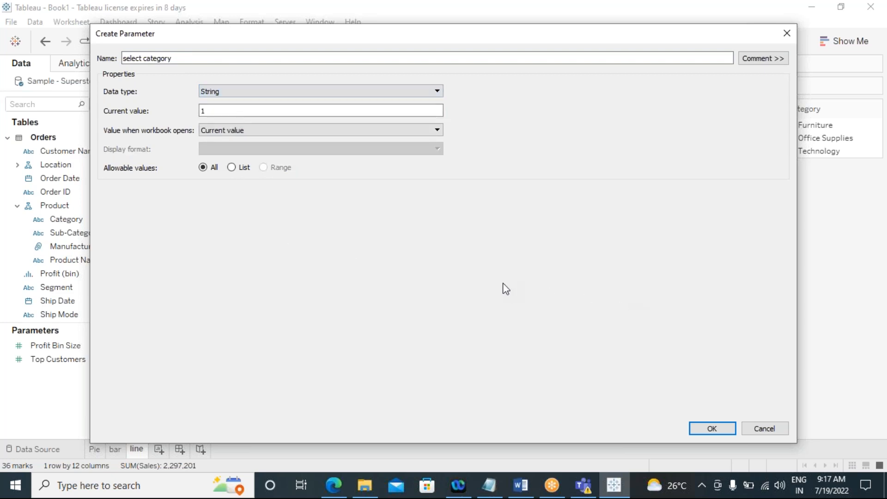
Step: Give the parameter a list of allowable values Pie, bar and line and create it
{"action": "left_click", "coordinate": [231, 167]}
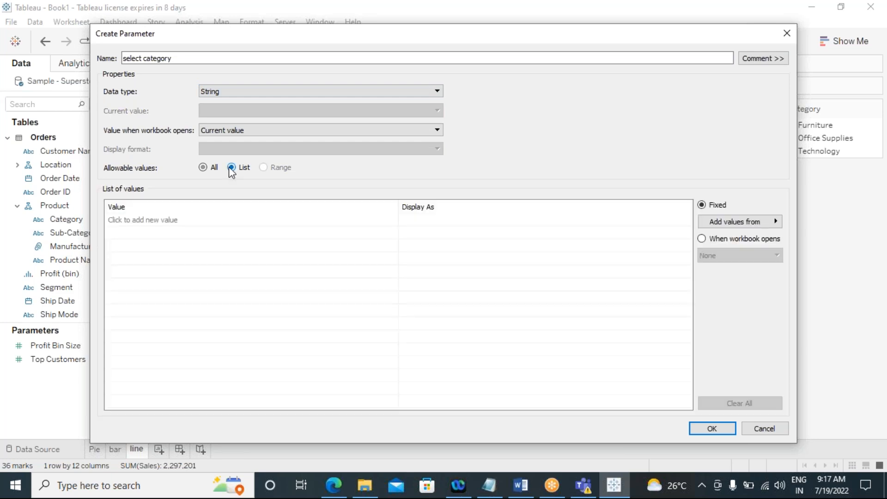
{"action": "left_click", "coordinate": [165, 220]}
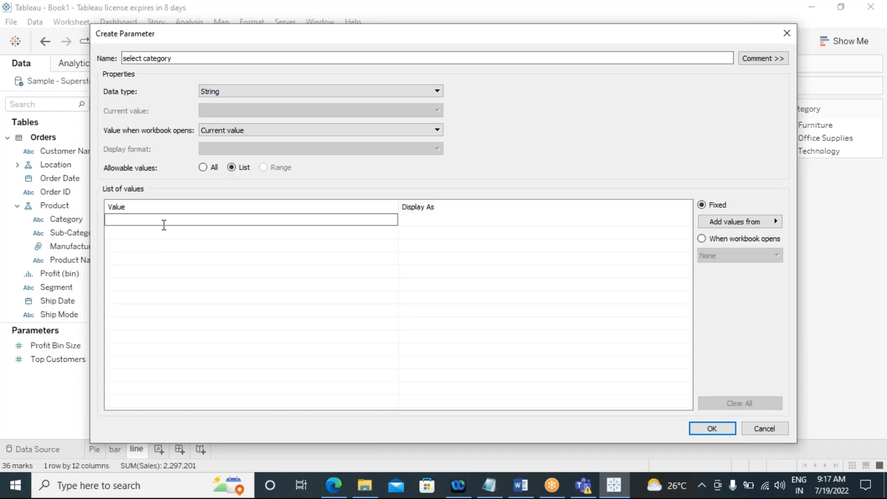
{"action": "type", "text": "Pie"}
{"action": "left_click", "coordinate": [150, 233]}
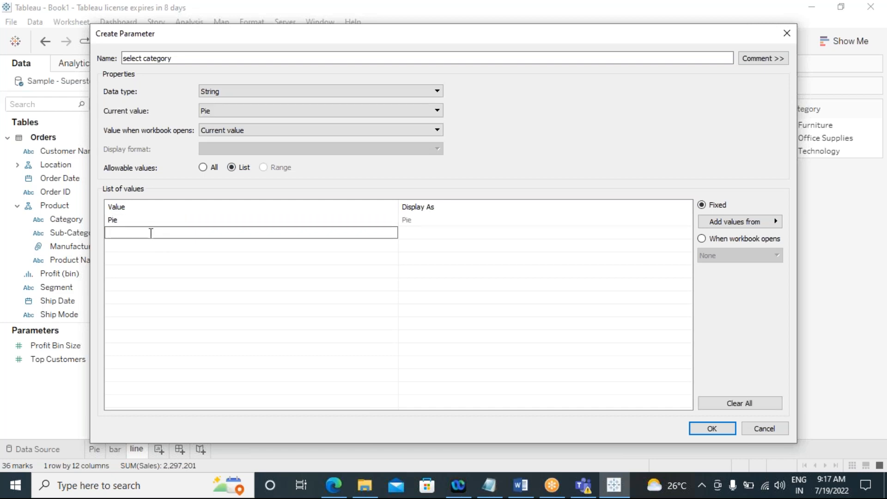
{"action": "type", "text": "ba"}
{"action": "key", "text": "BackSpace"}
{"action": "key", "text": "Return"}
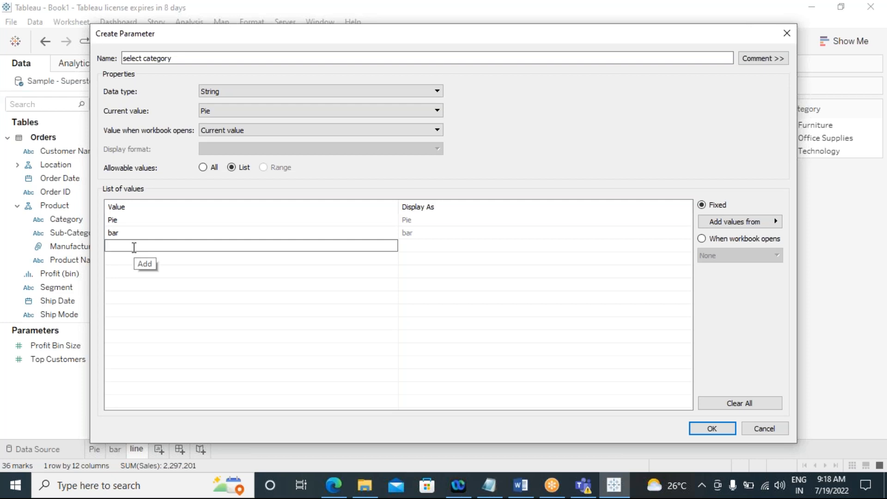
{"action": "type", "text": "line"}
{"action": "left_click", "coordinate": [706, 429]}
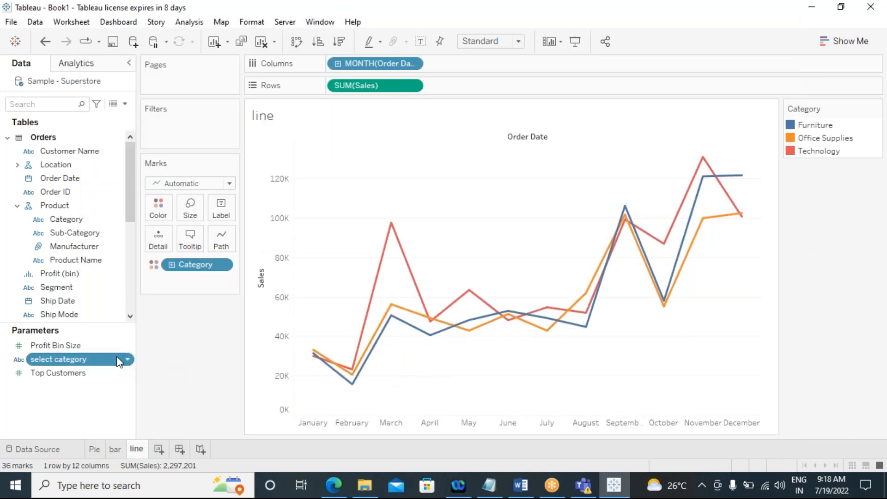
Step: Show the select category parameter control and choose bar in it
{"action": "left_click", "coordinate": [128, 361]}
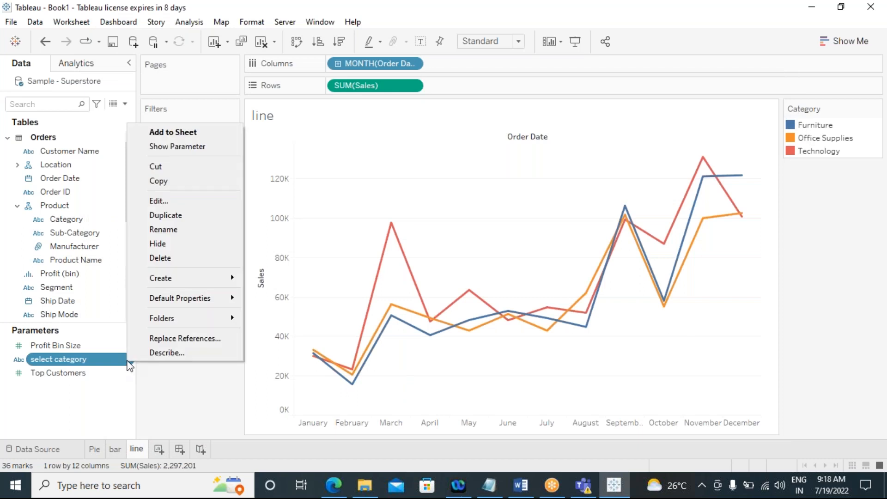
{"action": "left_click", "coordinate": [148, 147]}
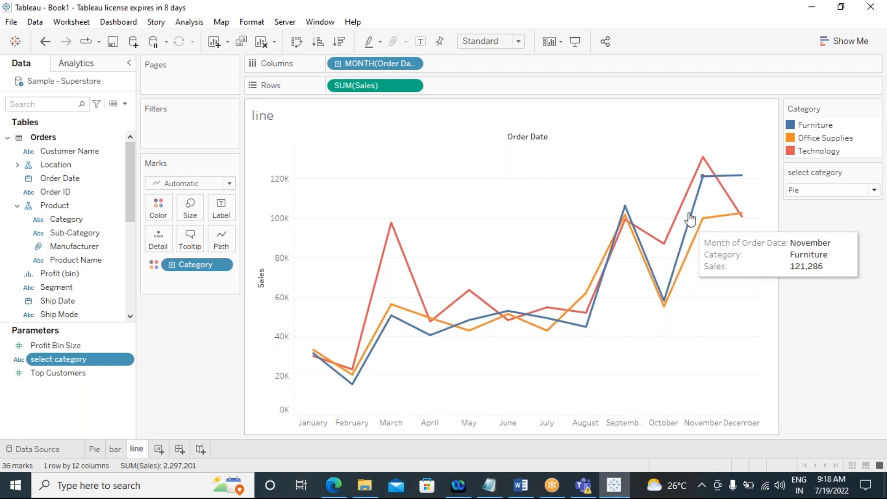
{"action": "left_click", "coordinate": [805, 194]}
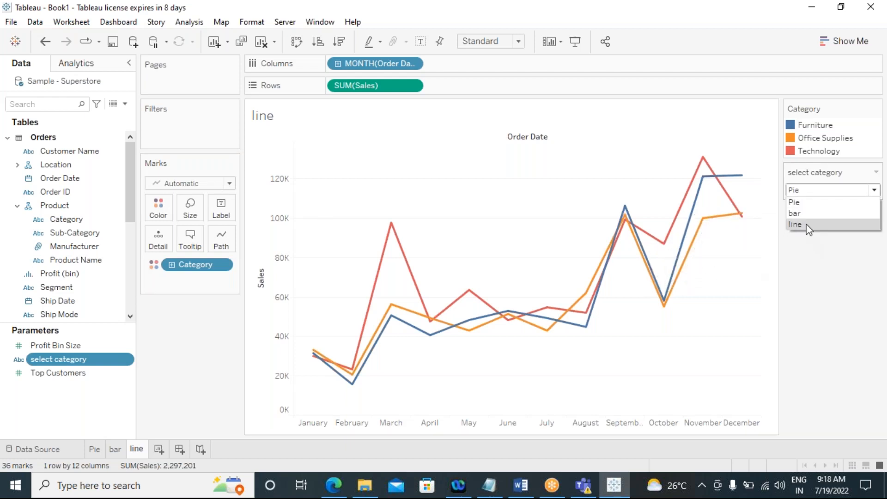
{"action": "left_click", "coordinate": [795, 213]}
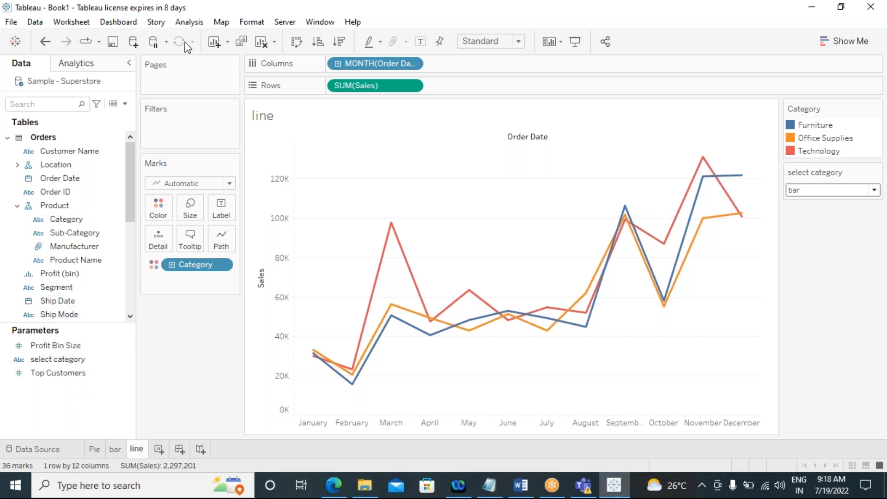
Step: Create a calculated field named viewselection whose formula is [select category]
{"action": "left_click", "coordinate": [189, 22]}
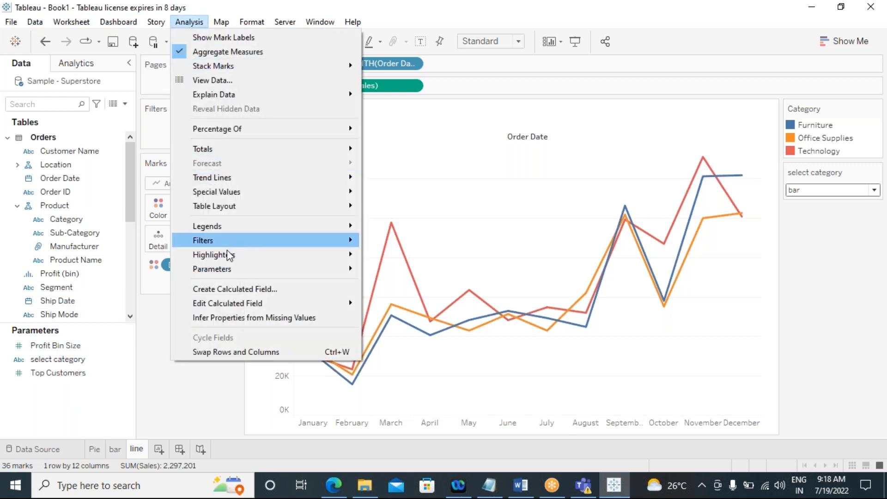
{"action": "left_click", "coordinate": [245, 289]}
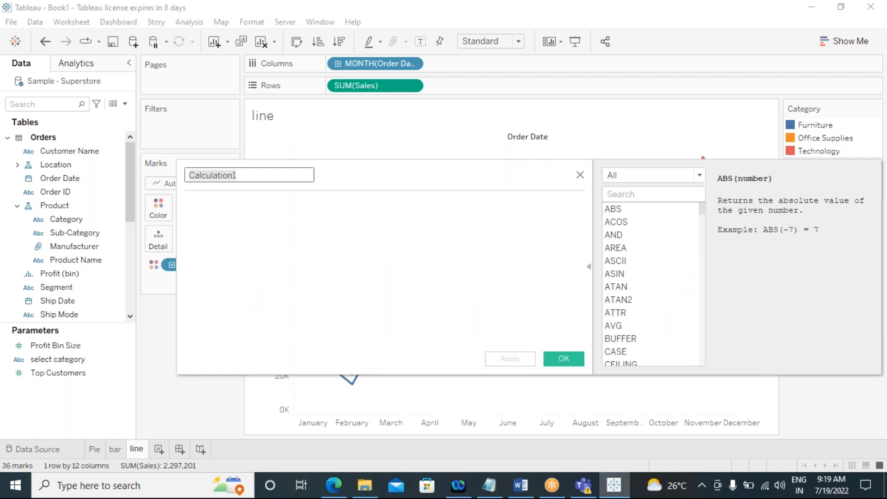
{"action": "type", "text": "v"}
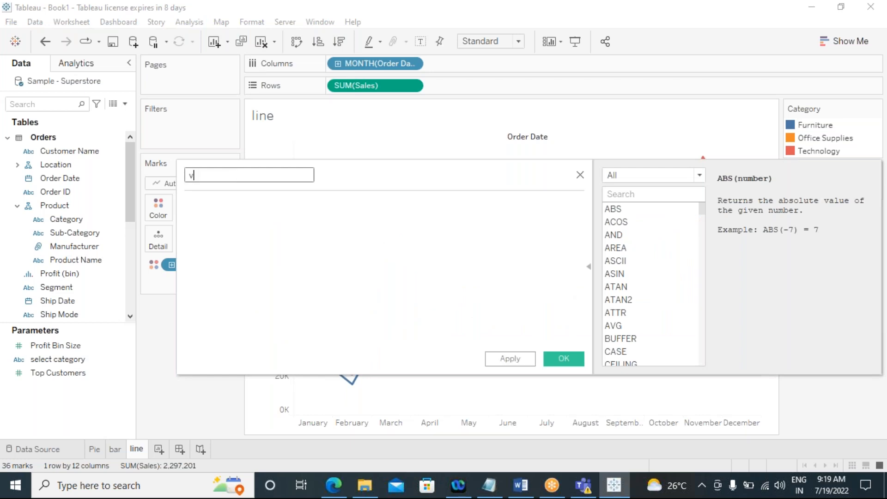
{"action": "type", "text": "iewselection"}
{"action": "left_click", "coordinate": [223, 227]}
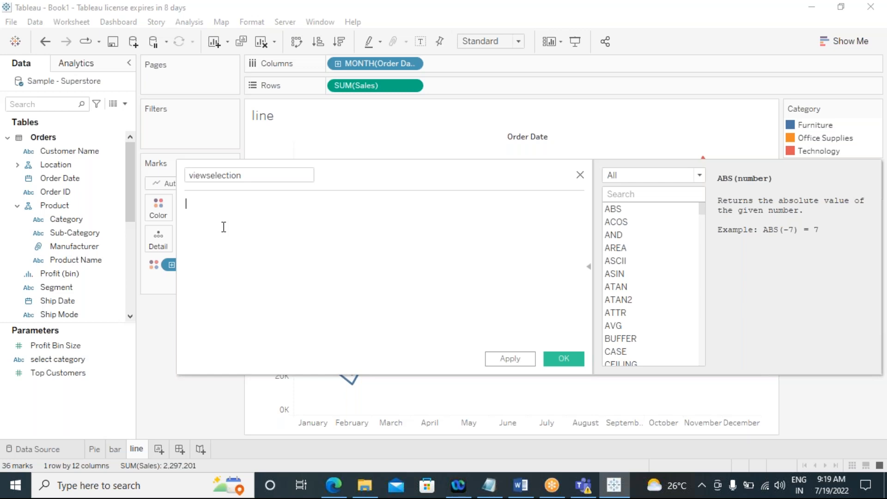
{"action": "type", "text": "s"}
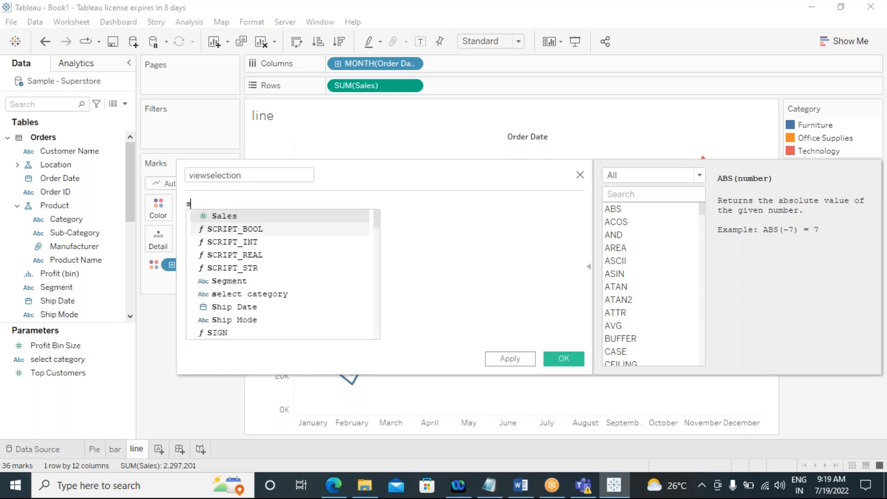
{"action": "type", "text": "e"}
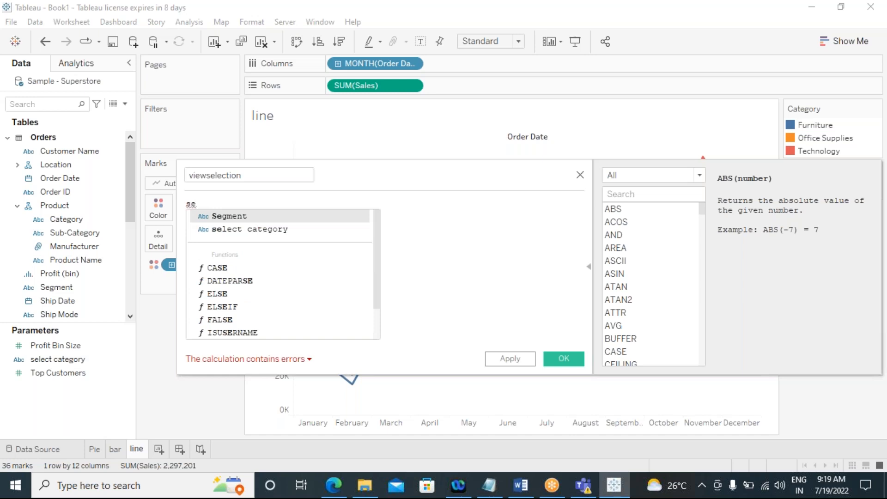
{"action": "left_click", "coordinate": [220, 229]}
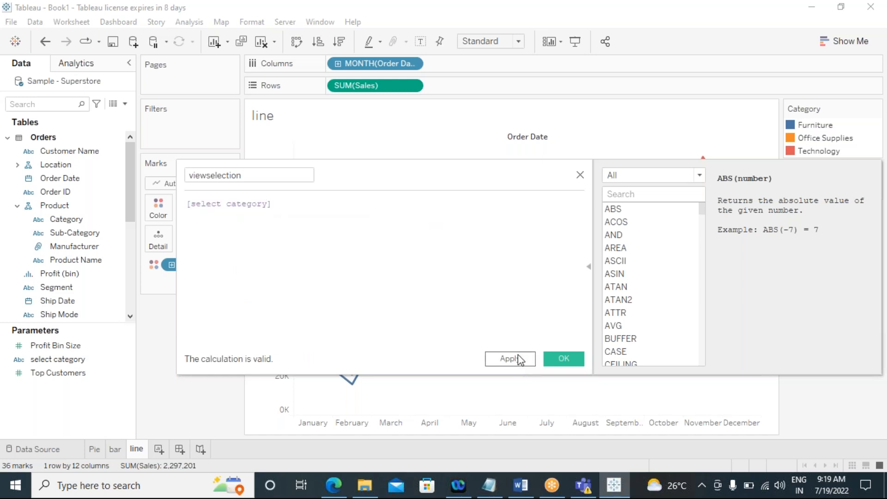
{"action": "left_click", "coordinate": [563, 359]}
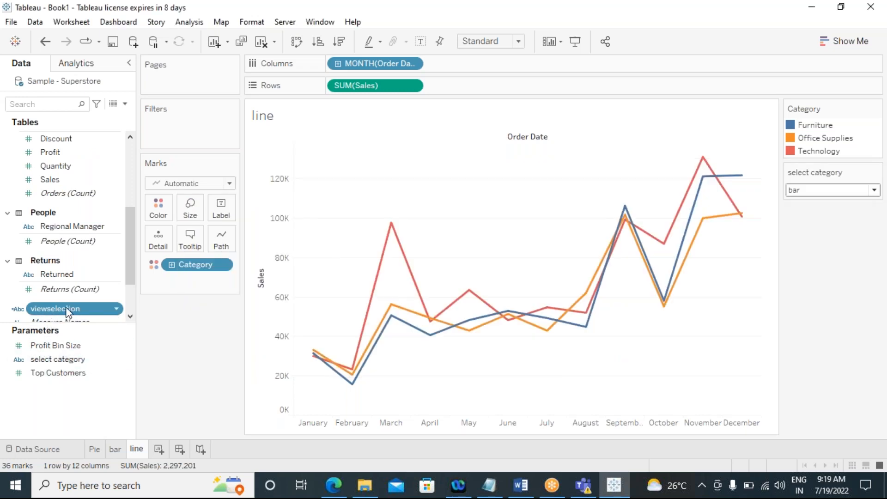
Step: Set the select category parameter to Pie
{"action": "left_click", "coordinate": [130, 318]}
{"action": "left_click", "coordinate": [130, 319]}
{"action": "left_click", "coordinate": [129, 318]}
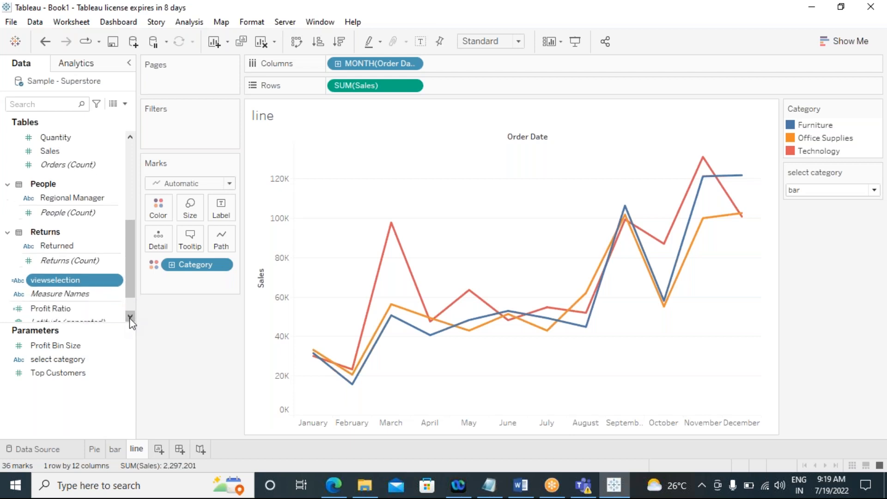
{"action": "left_click", "coordinate": [130, 319]}
{"action": "left_click", "coordinate": [130, 319]}
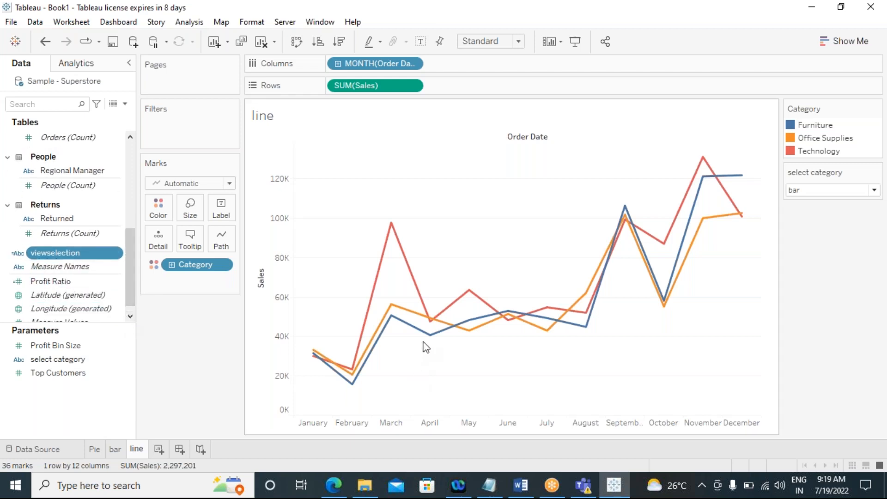
{"action": "left_click", "coordinate": [825, 190]}
{"action": "left_click", "coordinate": [809, 202]}
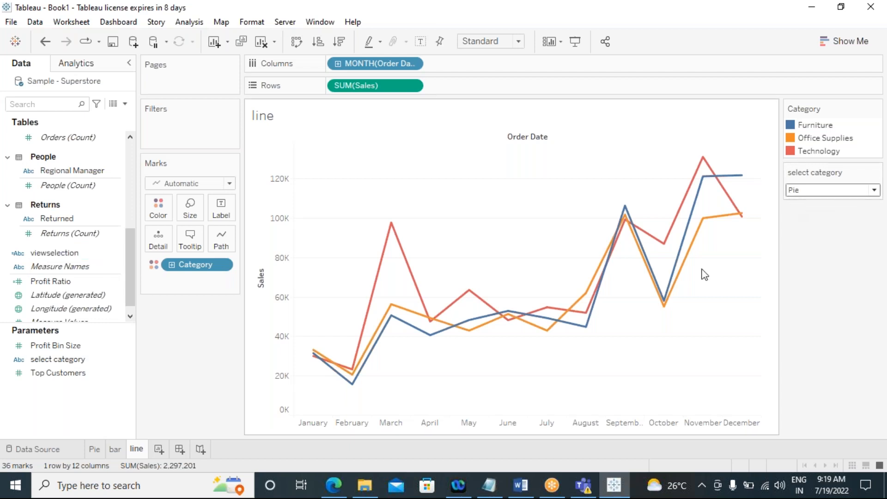
Step: On the Pie sheet, add viewselection as a filter keeping only Pie
{"action": "left_click", "coordinate": [91, 448]}
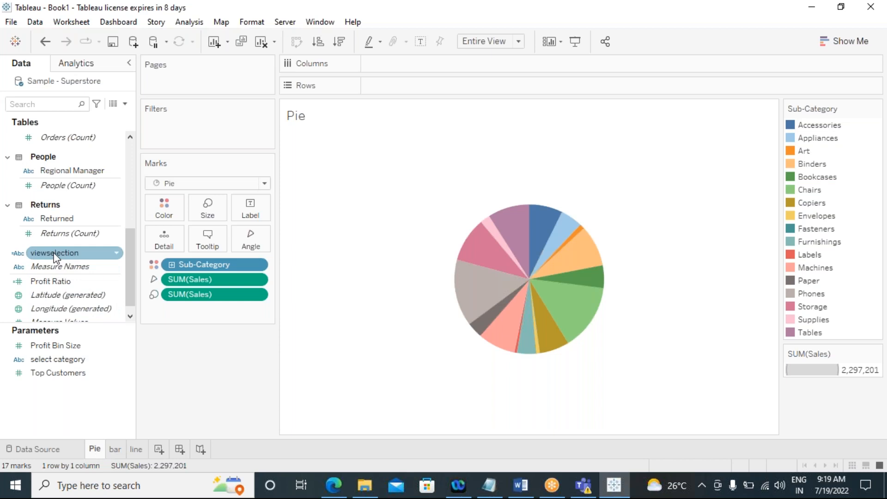
{"action": "left_click_drag", "start_coordinate": [53, 252], "coordinate": [208, 125]}
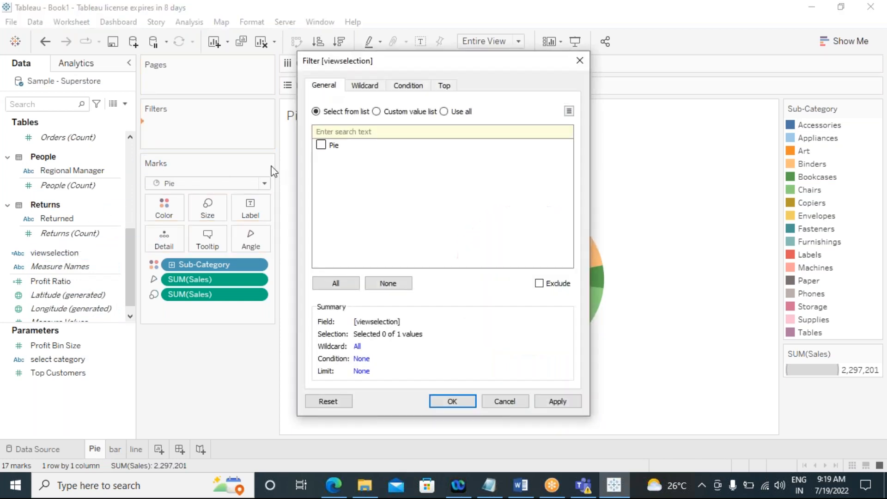
{"action": "left_click", "coordinate": [319, 144]}
{"action": "left_click", "coordinate": [562, 403]}
{"action": "left_click", "coordinate": [451, 401]}
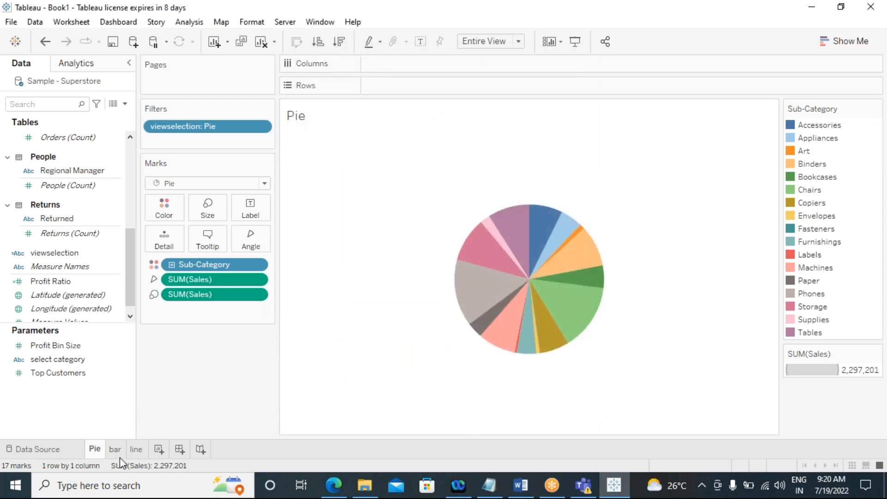
Step: Set the select category parameter to bar
{"action": "left_click", "coordinate": [135, 452]}
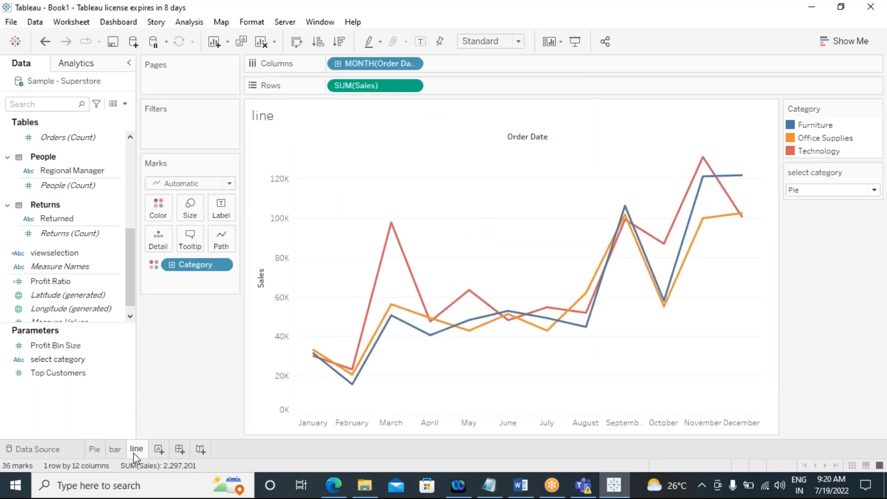
{"action": "left_click", "coordinate": [815, 190]}
{"action": "left_click", "coordinate": [811, 211]}
Step: On the bar sheet, add viewselection as a filter keeping only bar
{"action": "left_click", "coordinate": [115, 449]}
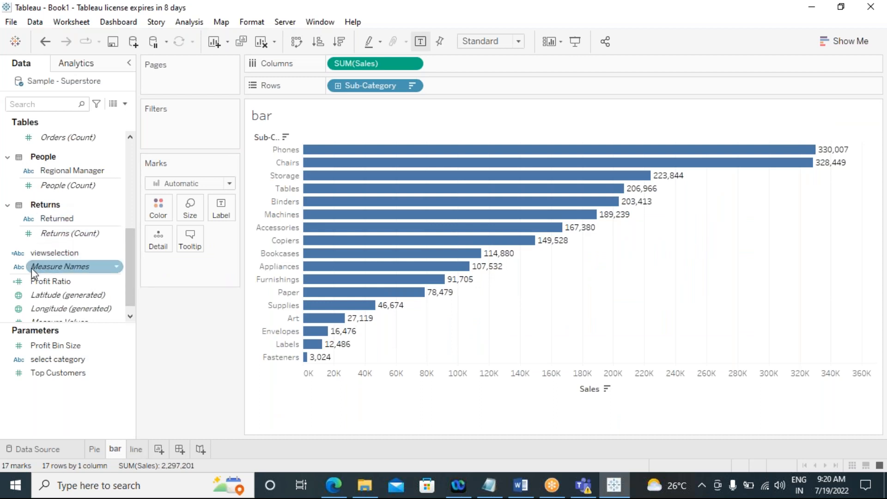
{"action": "left_click_drag", "start_coordinate": [46, 253], "coordinate": [173, 143]}
{"action": "left_click", "coordinate": [321, 145]}
{"action": "left_click", "coordinate": [558, 401]}
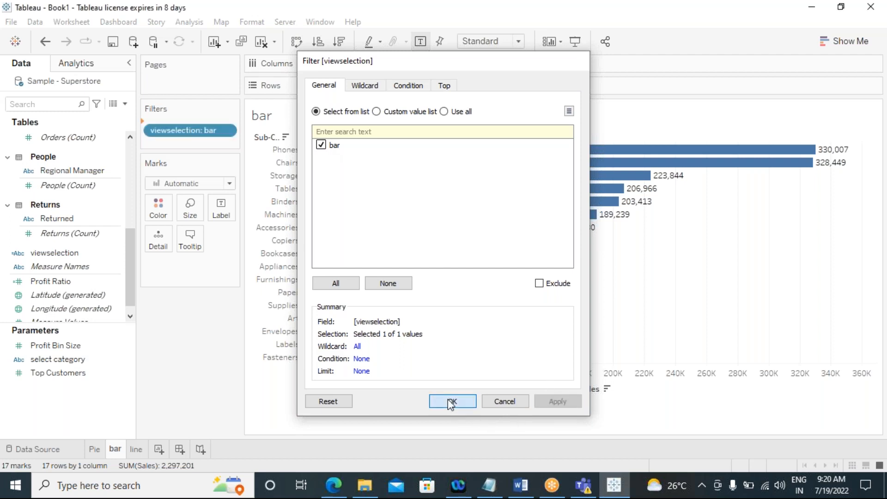
{"action": "left_click", "coordinate": [450, 402]}
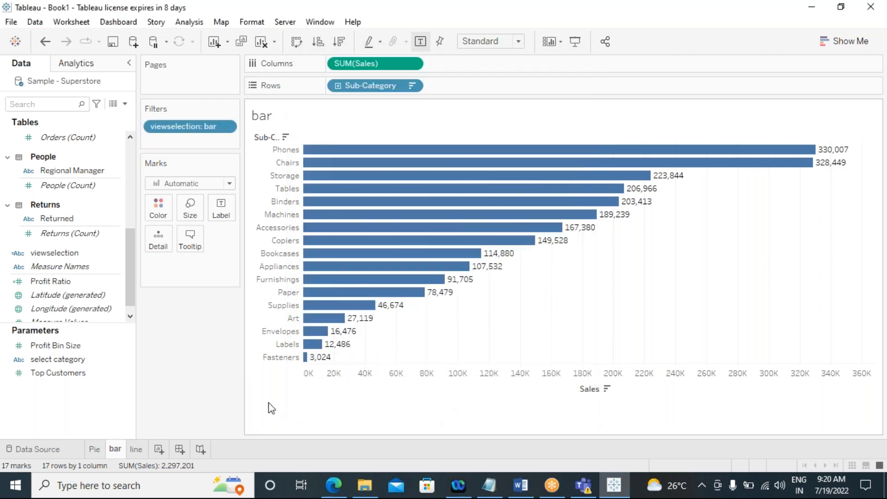
Step: Set the select category parameter to line
{"action": "left_click", "coordinate": [136, 448]}
{"action": "left_click", "coordinate": [822, 190]}
{"action": "left_click", "coordinate": [811, 224]}
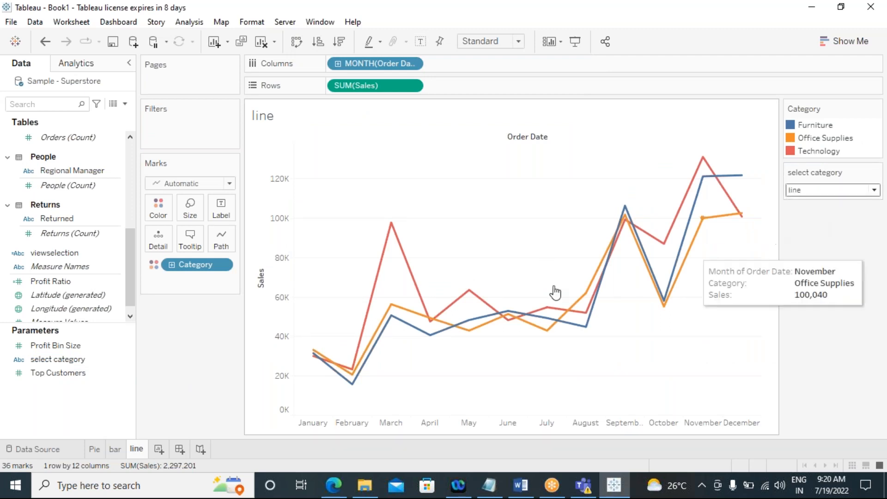
Step: On the line sheet, add viewselection as a filter keeping only line
{"action": "left_click", "coordinate": [43, 282]}
{"action": "left_click_drag", "start_coordinate": [46, 253], "coordinate": [168, 137]}
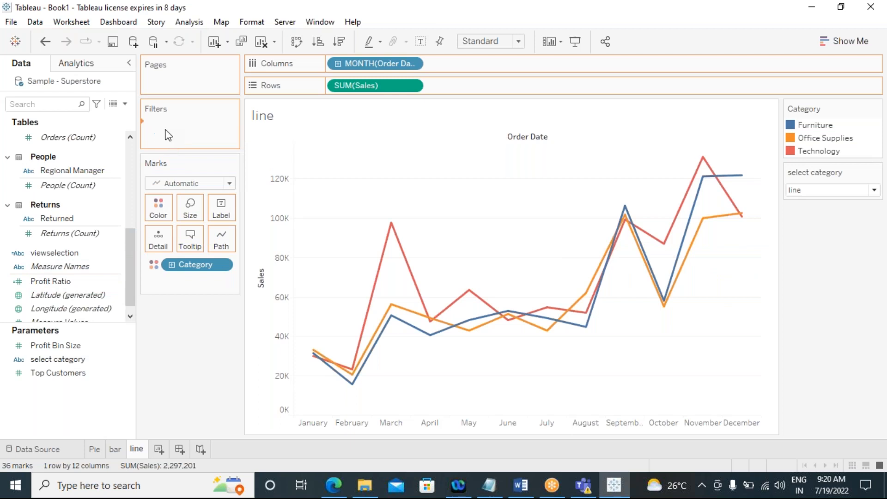
{"action": "left_click", "coordinate": [321, 145]}
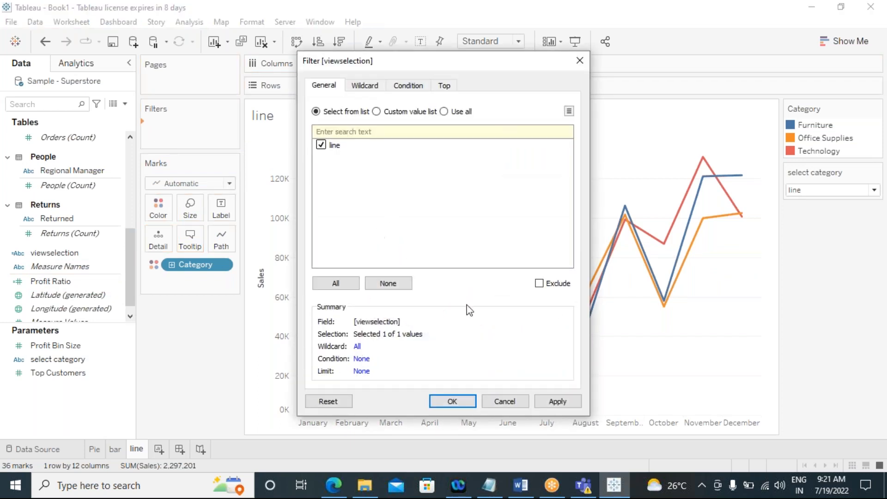
{"action": "left_click", "coordinate": [557, 402]}
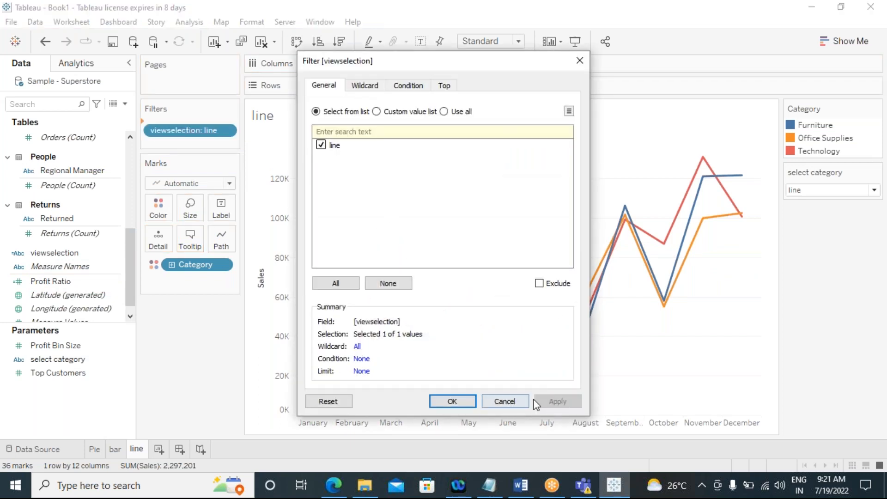
{"action": "left_click", "coordinate": [452, 402]}
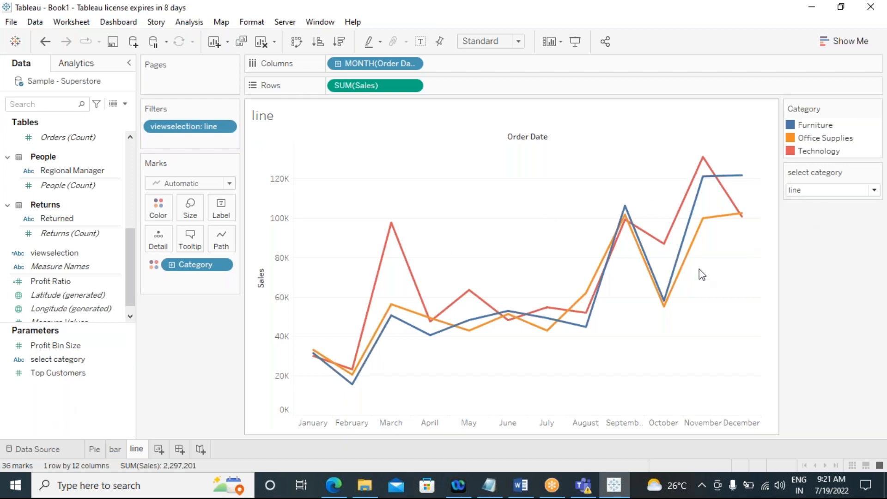
Step: Switch between the Pie, bar and line sheets to check what each filtered view shows
{"action": "left_click", "coordinate": [94, 449]}
{"action": "left_click", "coordinate": [115, 449]}
{"action": "left_click", "coordinate": [136, 449]}
{"action": "left_click", "coordinate": [94, 450]}
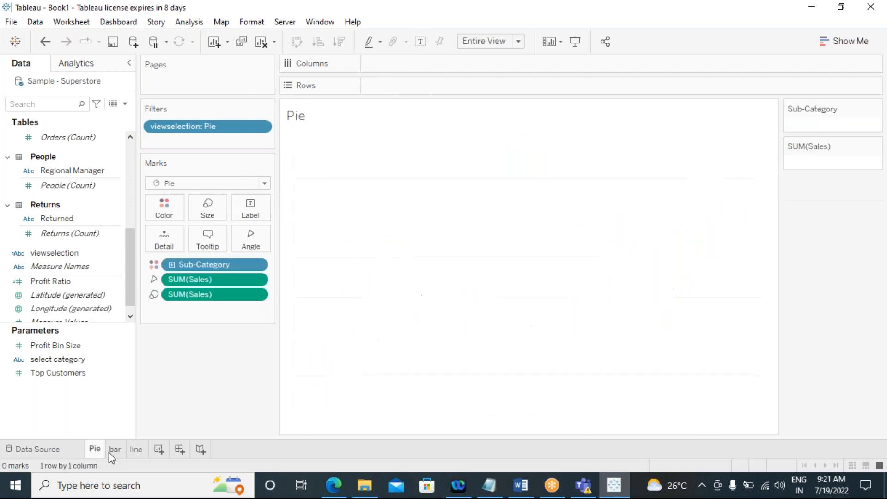
{"action": "left_click", "coordinate": [115, 450]}
{"action": "left_click", "coordinate": [136, 449]}
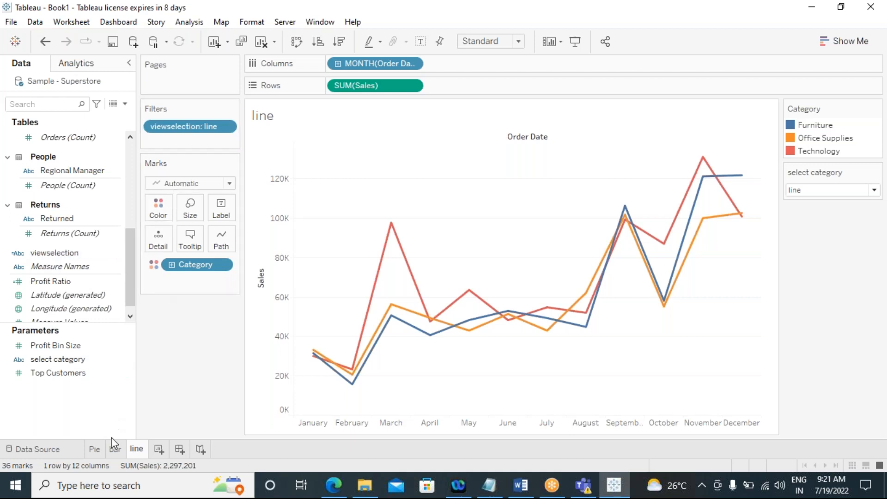
{"action": "left_click", "coordinate": [94, 448]}
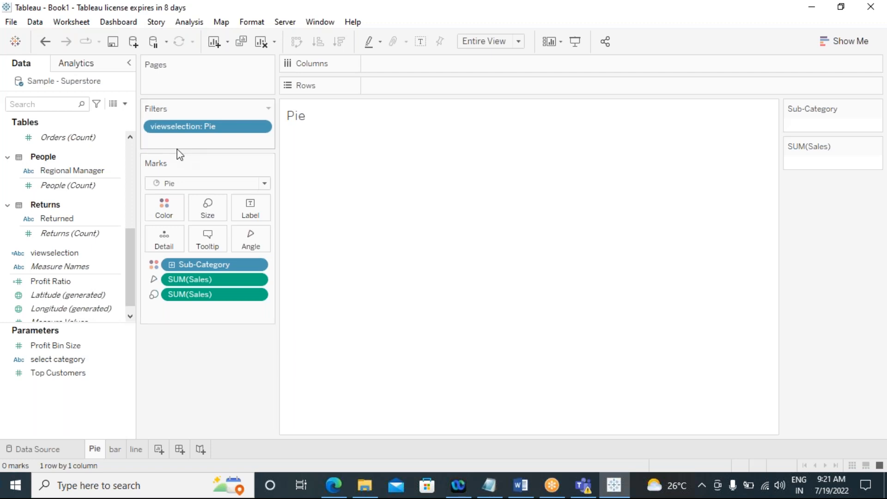
Step: Open the select category parameter's edit dialog to review its list of values, then close it
{"action": "left_click", "coordinate": [74, 363]}
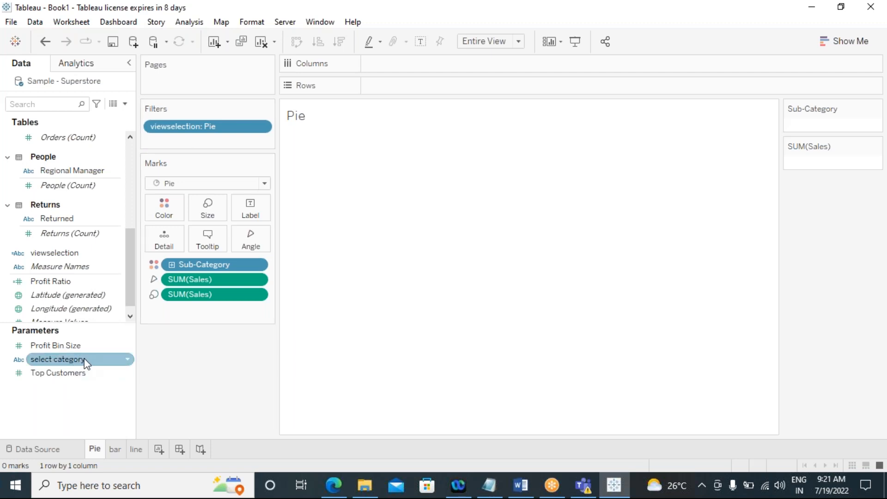
{"action": "left_click", "coordinate": [127, 362]}
{"action": "left_click", "coordinate": [128, 361]}
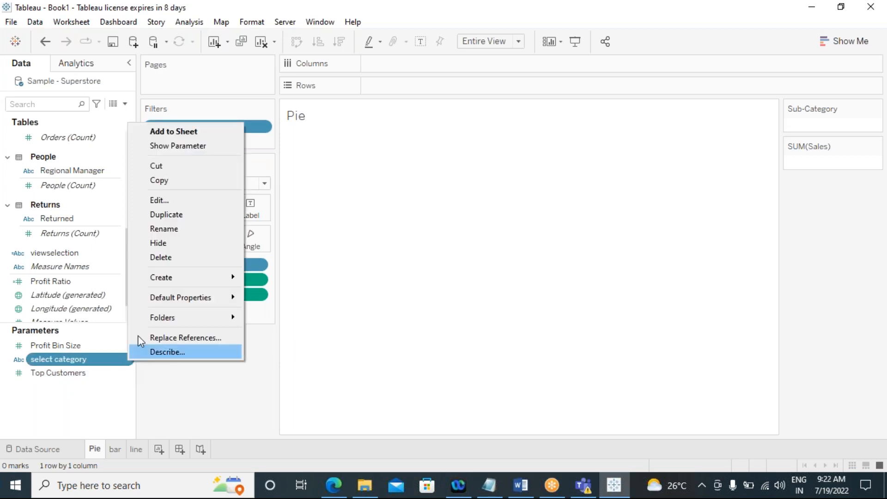
{"action": "left_click", "coordinate": [156, 200]}
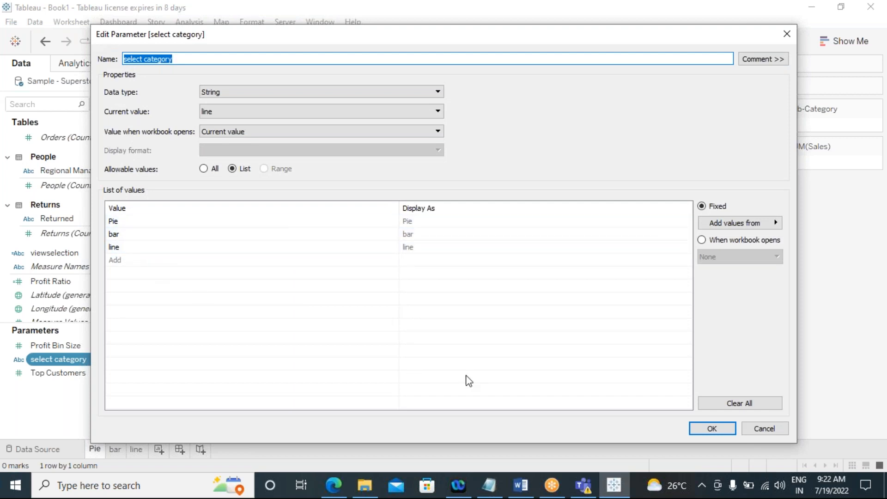
{"action": "left_click", "coordinate": [718, 430]}
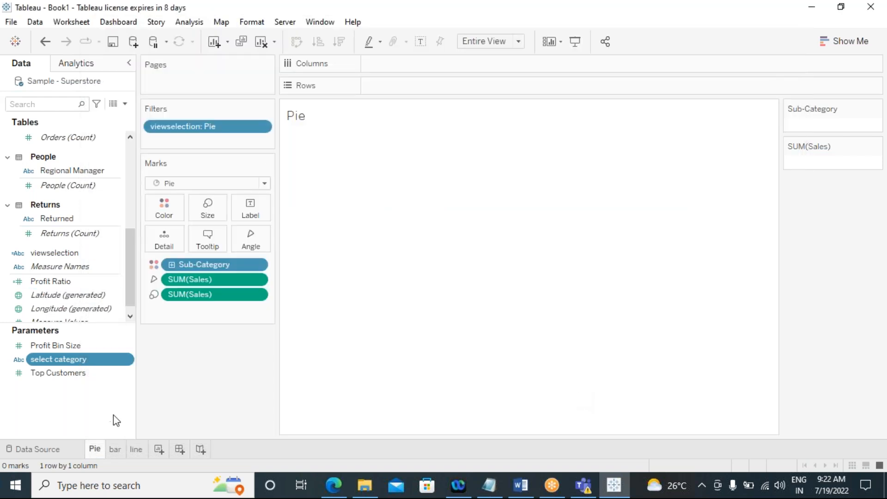
Step: Create a new dashboard
{"action": "left_click", "coordinate": [115, 449]}
{"action": "left_click", "coordinate": [136, 449]}
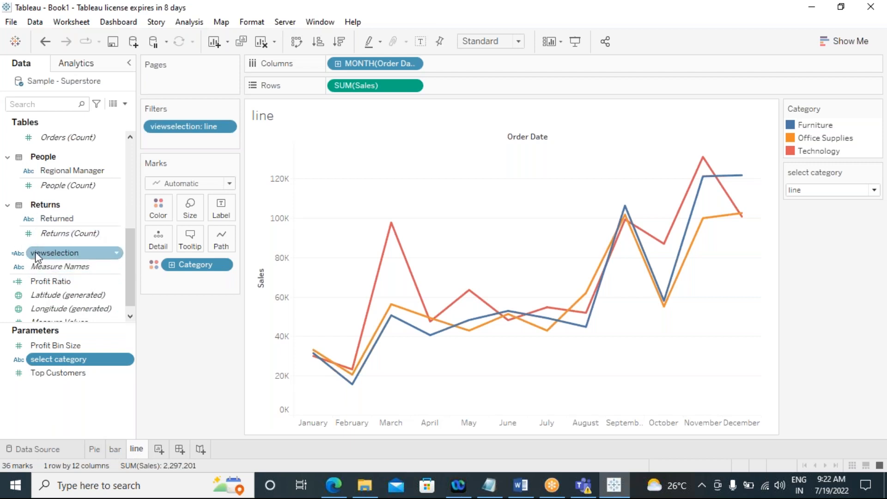
{"action": "left_click", "coordinate": [180, 449]}
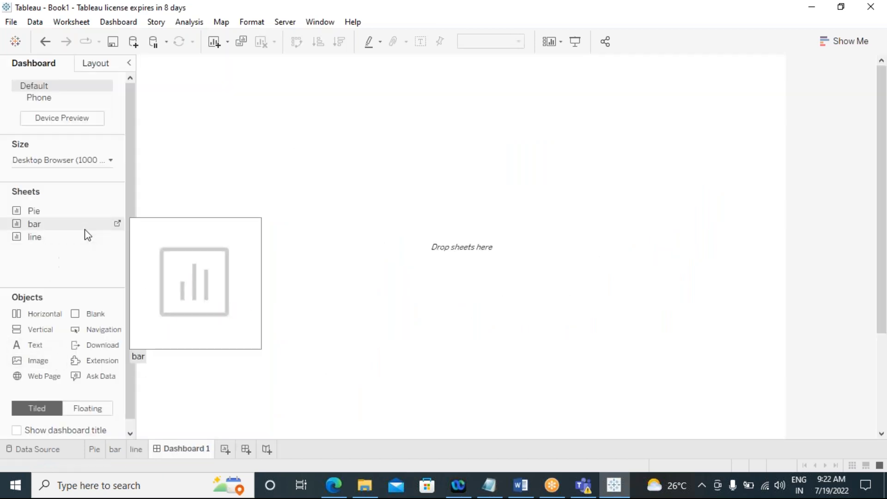
{"action": "left_click_drag", "start_coordinate": [30, 211], "coordinate": [273, 271]}
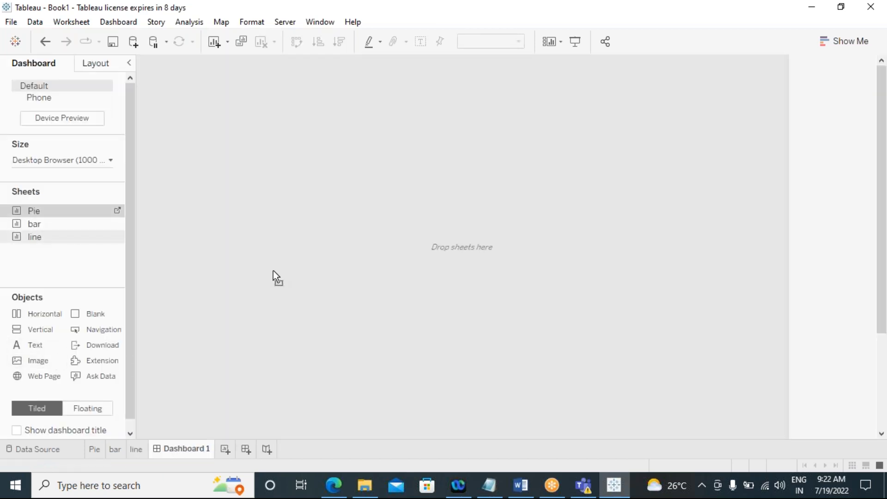
{"action": "left_click_drag", "start_coordinate": [362, 288], "coordinate": [347, 291]}
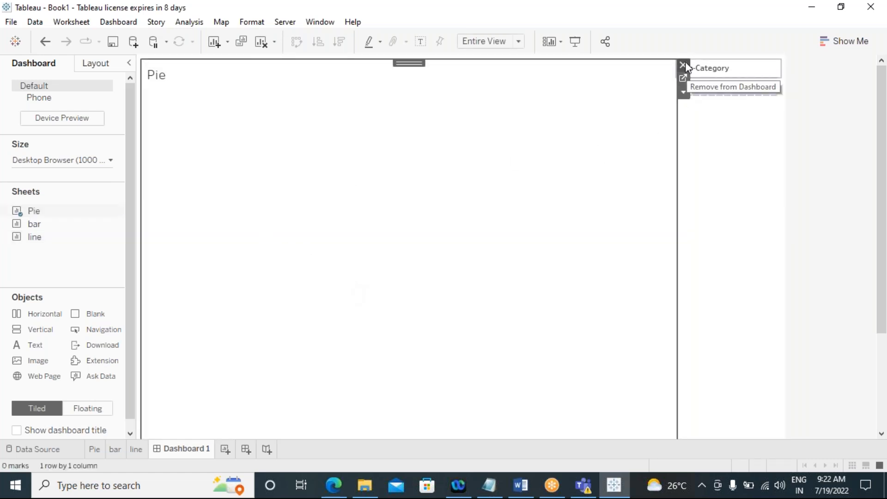
{"action": "left_click", "coordinate": [684, 64]}
{"action": "left_click", "coordinate": [90, 409]}
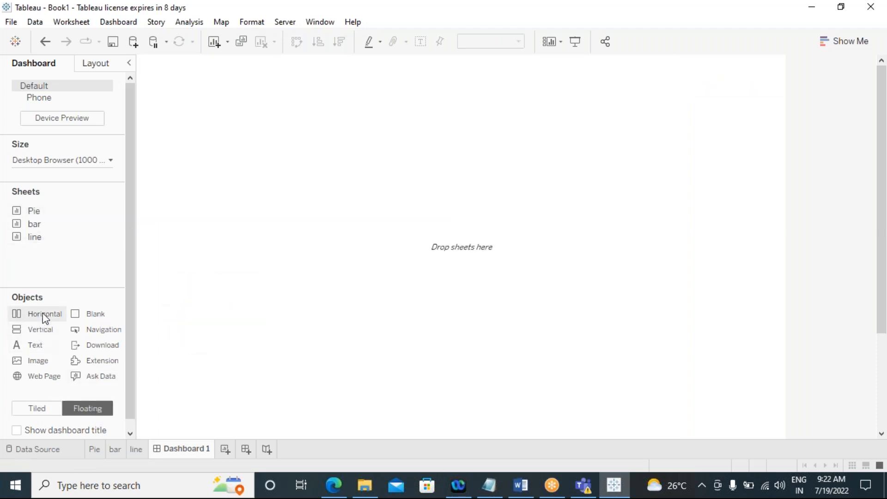
{"action": "left_click_drag", "start_coordinate": [107, 317], "coordinate": [235, 145]}
{"action": "left_click_drag", "start_coordinate": [452, 266], "coordinate": [752, 383]}
{"action": "left_click_drag", "start_coordinate": [234, 141], "coordinate": [152, 122]}
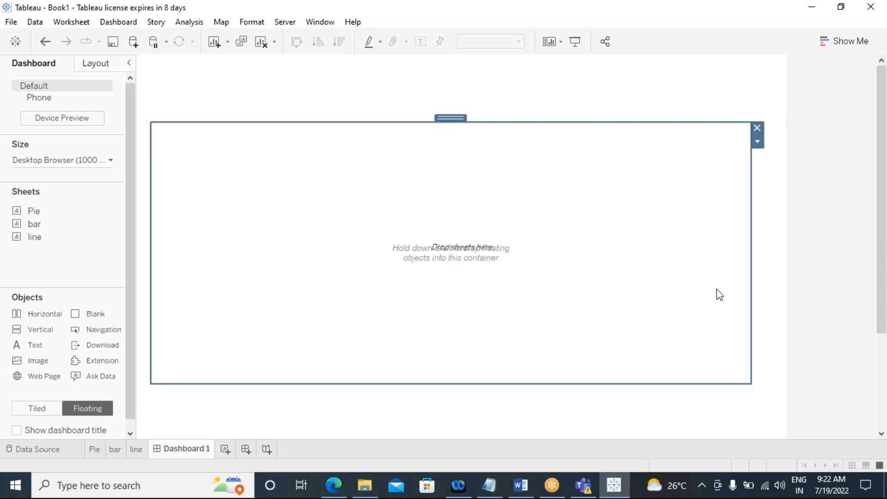
{"action": "left_click_drag", "start_coordinate": [752, 261], "coordinate": [761, 260]}
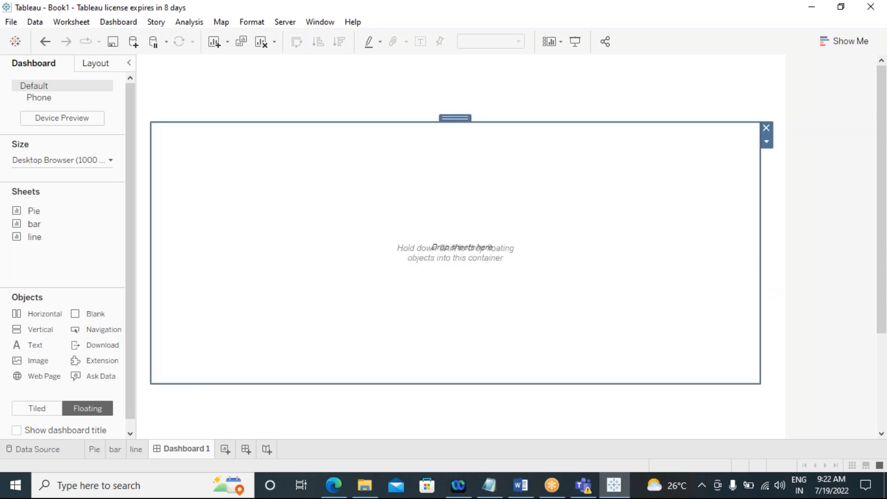
{"action": "left_click", "coordinate": [766, 128]}
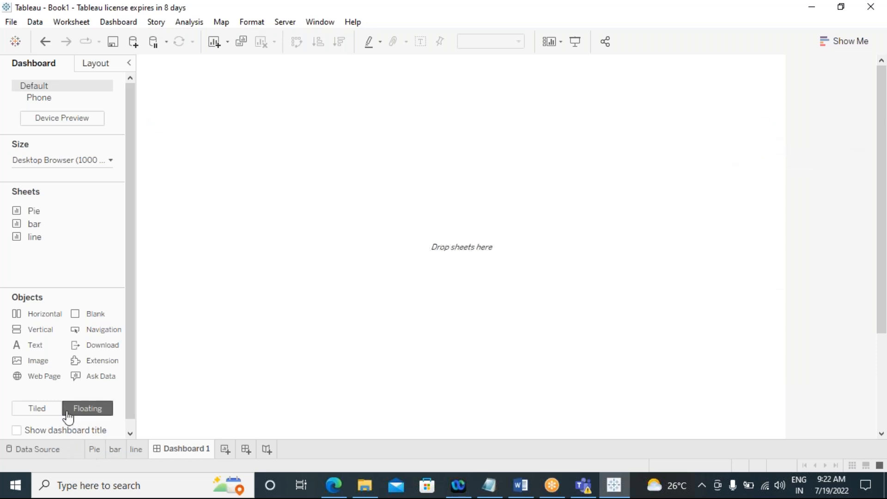
Step: Set new dashboard objects to floating and place the Pie sheet on the dashboard
{"action": "left_click", "coordinate": [52, 409]}
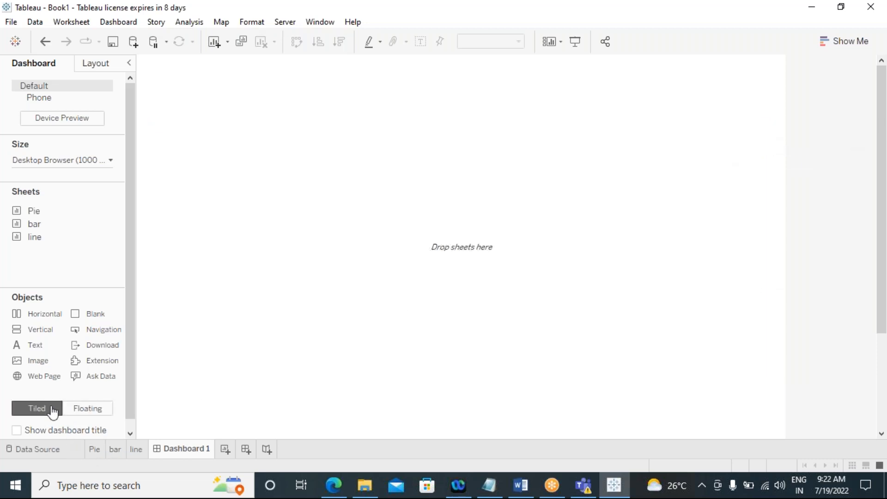
{"action": "left_click", "coordinate": [83, 417]}
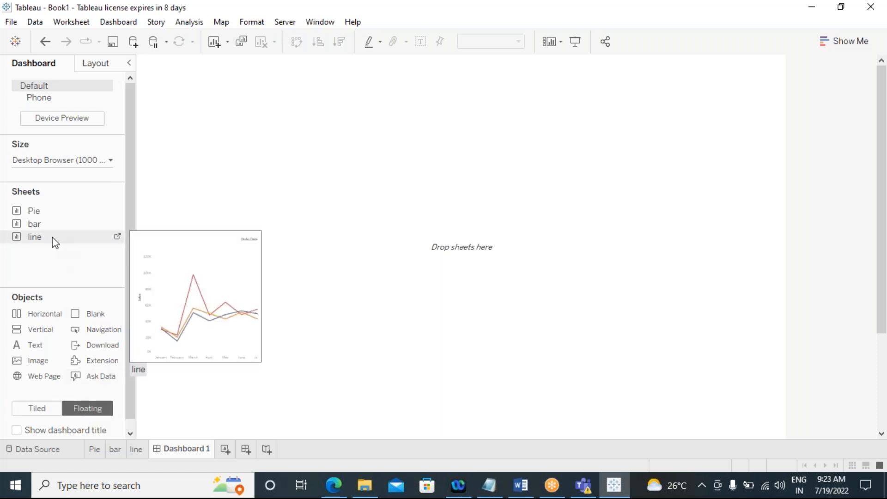
{"action": "left_click_drag", "start_coordinate": [32, 211], "coordinate": [391, 240]}
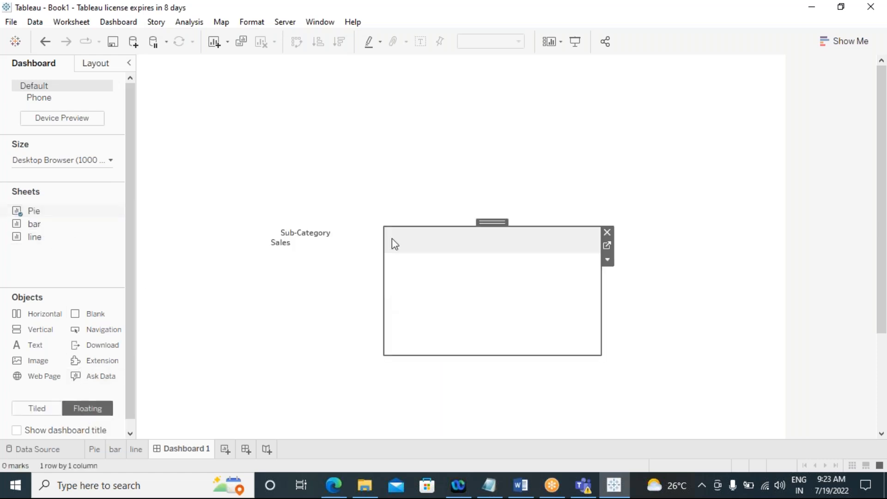
Step: Remove the Sub-Category and Sales legends from the dashboard
{"action": "left_click", "coordinate": [297, 236]}
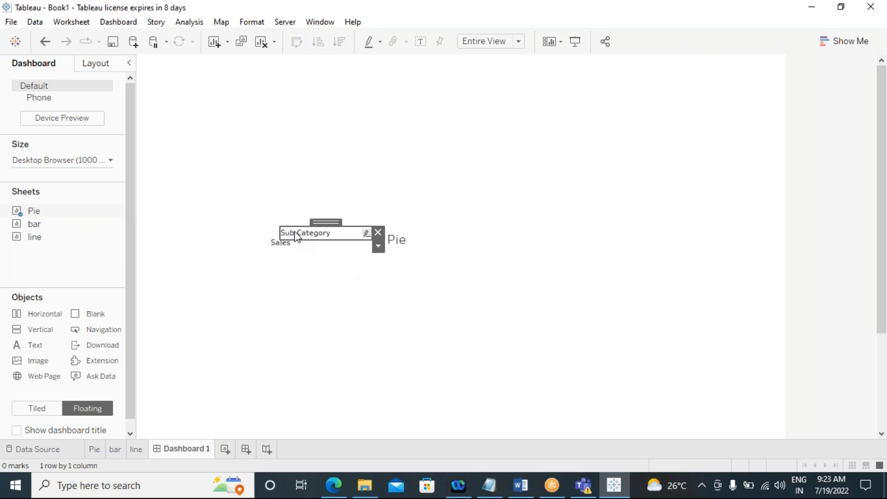
{"action": "right_click", "coordinate": [295, 233]}
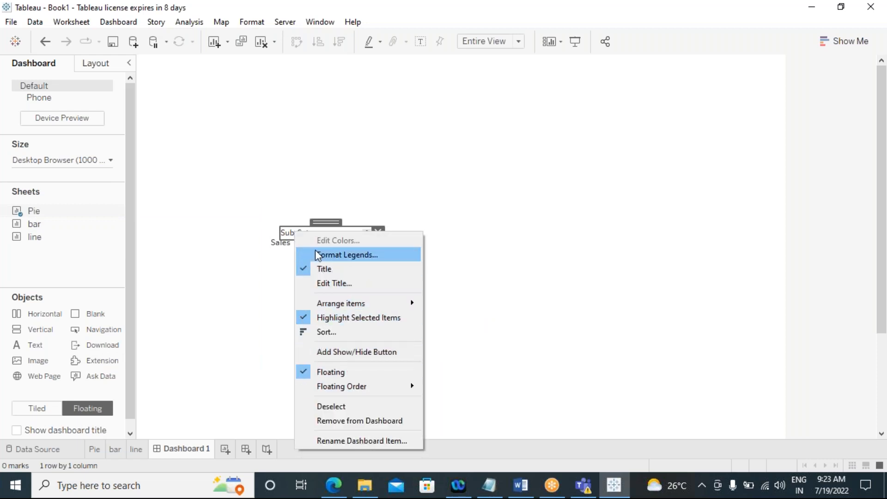
{"action": "left_click", "coordinate": [380, 232]}
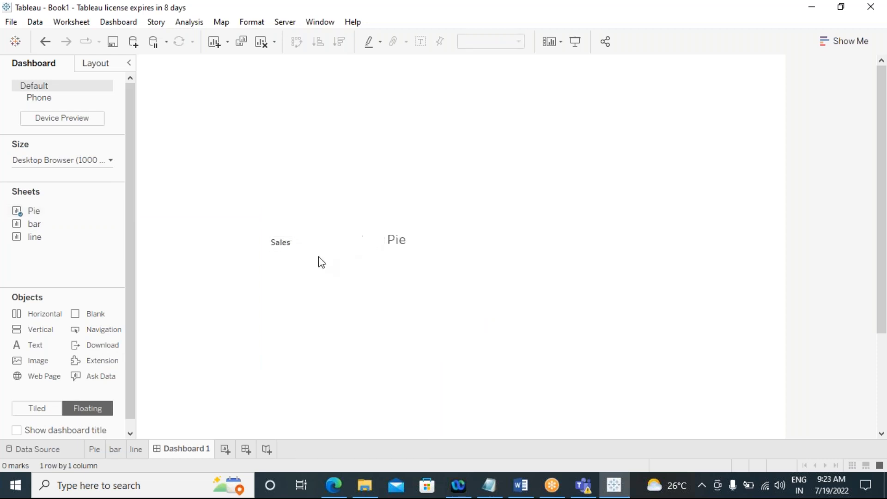
{"action": "left_click", "coordinate": [283, 248]}
{"action": "left_click", "coordinate": [367, 242]}
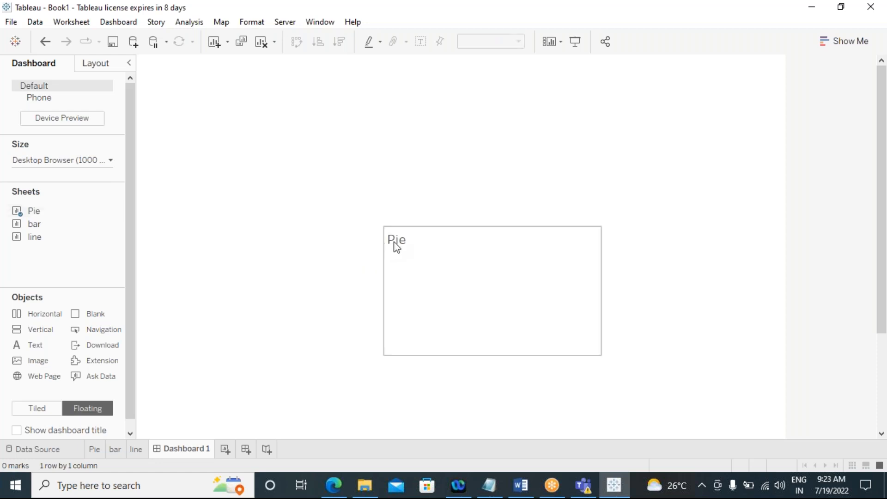
Step: Move the floating Pie view to the dashboard's upper left area and resize it smaller
{"action": "left_click", "coordinate": [396, 246]}
{"action": "left_click_drag", "start_coordinate": [382, 225], "coordinate": [221, 88]}
{"action": "left_click_drag", "start_coordinate": [606, 357], "coordinate": [392, 266]}
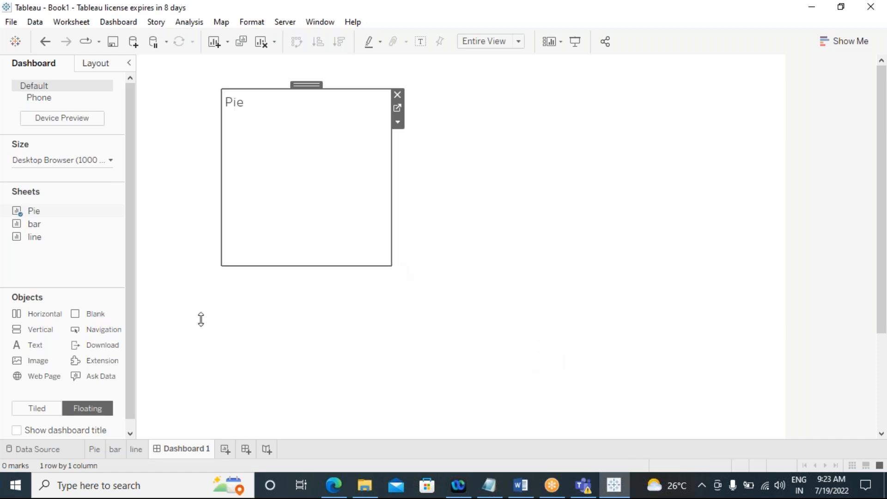
Step: Remove the floating Pie view from the dashboard
{"action": "left_click", "coordinate": [398, 87]}
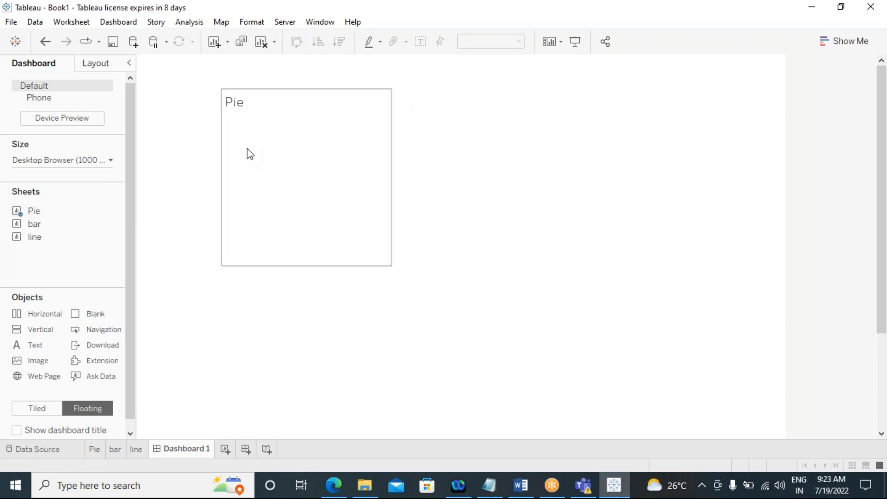
{"action": "left_click", "coordinate": [248, 147]}
{"action": "left_click", "coordinate": [398, 95]}
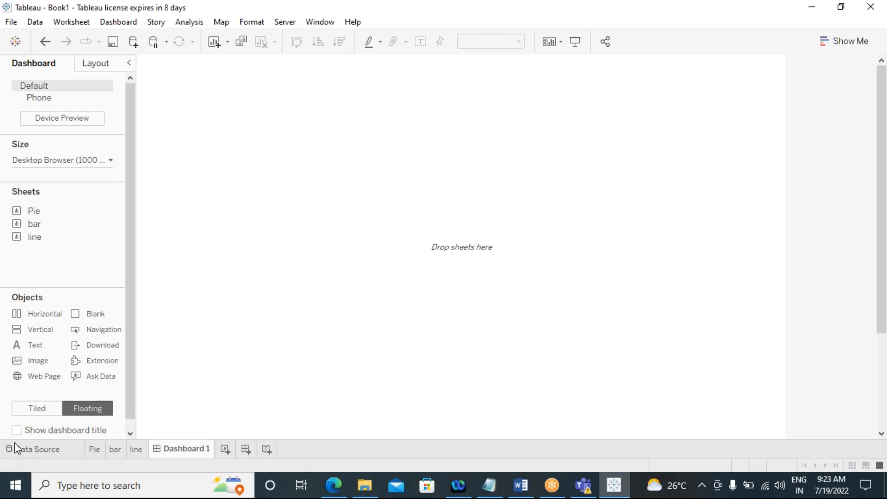
Step: Switch new dashboard objects to tiled and add the Pie sheet to the dashboard
{"action": "left_click", "coordinate": [20, 416]}
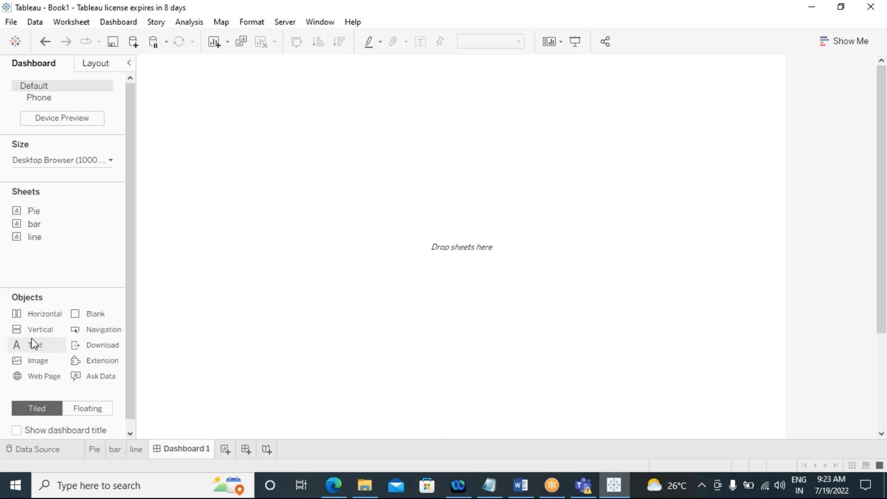
{"action": "left_click_drag", "start_coordinate": [31, 211], "coordinate": [340, 217]}
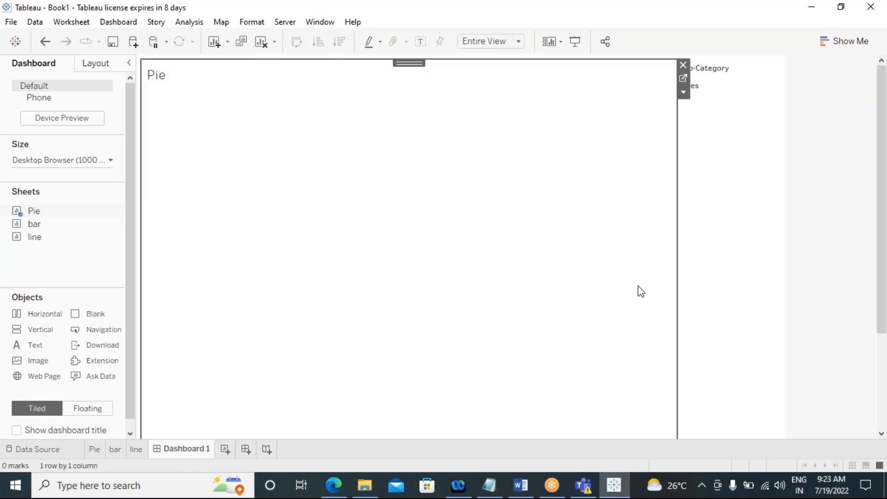
Step: Add the bar sheet as a tiled view below Pie and raise the divider between them
{"action": "mouse_move", "coordinate": [32, 225]}
{"action": "left_click_drag", "start_coordinate": [33, 226], "coordinate": [519, 292]}
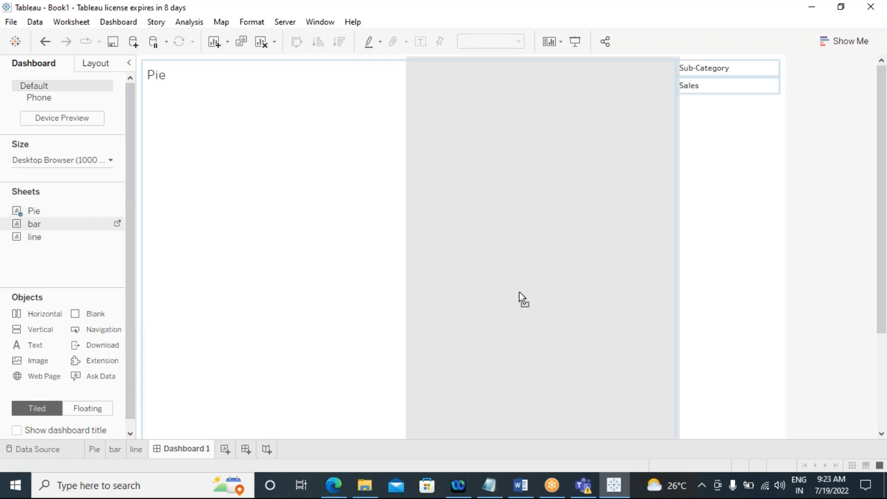
{"action": "left_click_drag", "start_coordinate": [528, 370], "coordinate": [441, 420]}
{"action": "left_click_drag", "start_coordinate": [428, 422], "coordinate": [424, 424]}
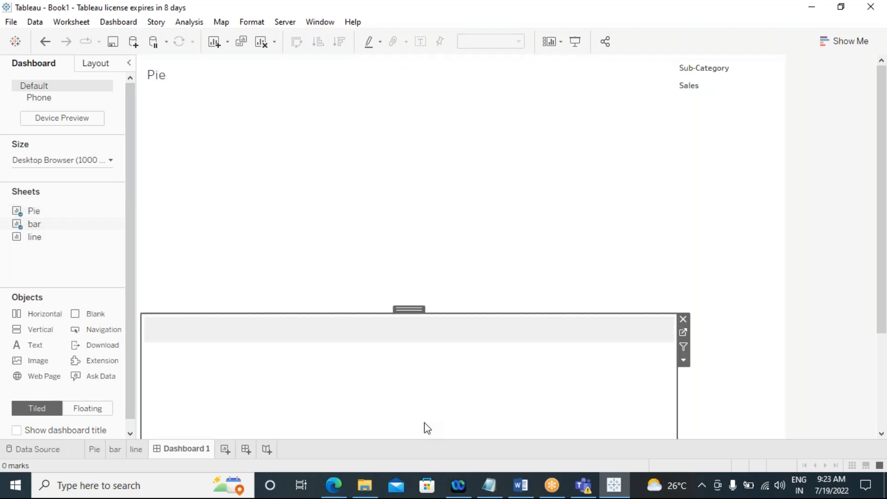
{"action": "left_click_drag", "start_coordinate": [304, 313], "coordinate": [318, 226]}
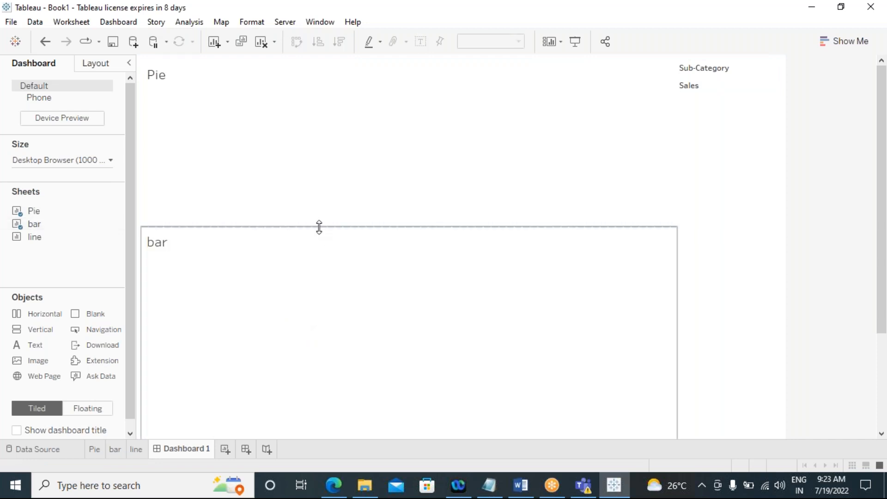
Step: Switch new objects to floating and remove both the Pie and bar views from the dashboard
{"action": "left_click", "coordinate": [92, 408]}
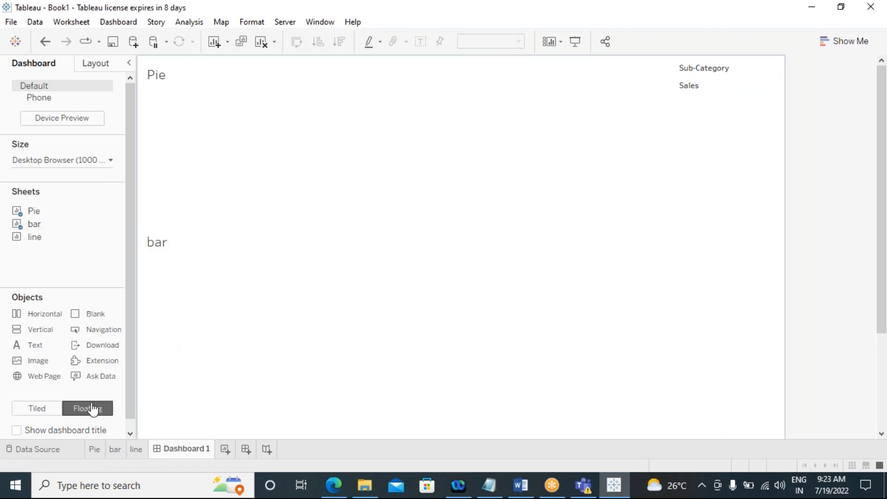
{"action": "left_click", "coordinate": [635, 146]}
{"action": "left_click", "coordinate": [683, 68]}
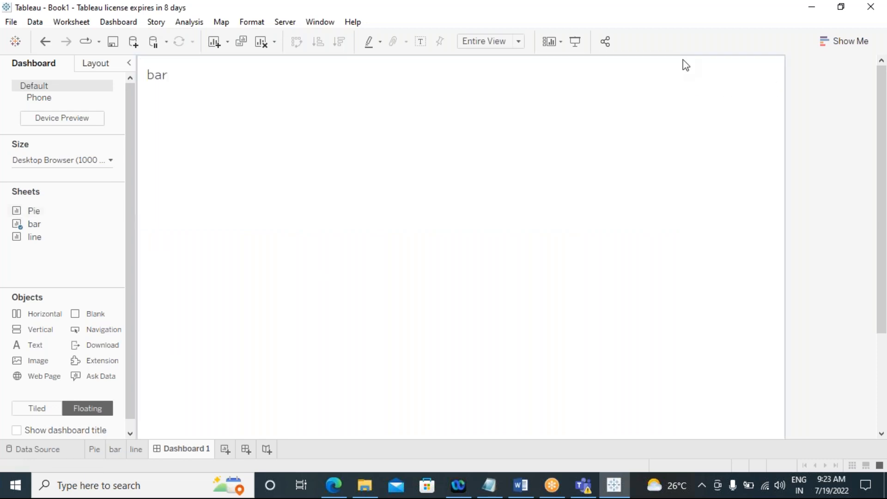
{"action": "left_click", "coordinate": [552, 180]}
{"action": "left_click", "coordinate": [787, 65]}
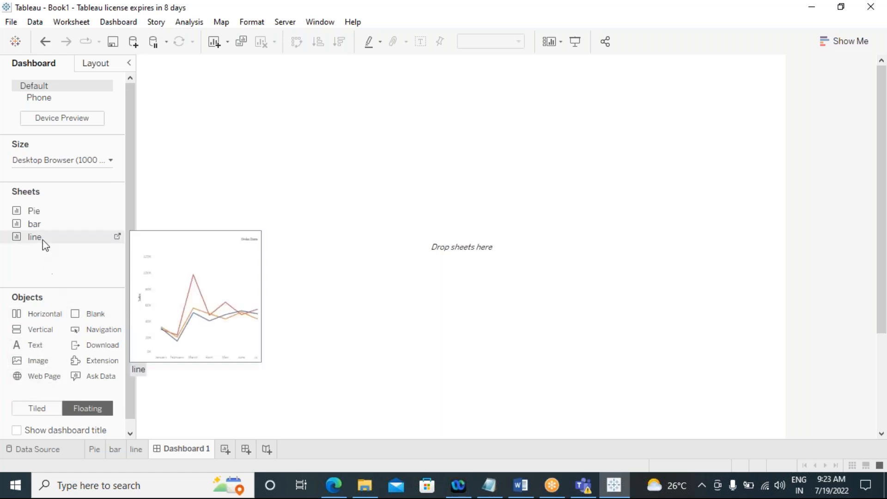
Step: Place the Pie sheet as a floating view and enlarge it
{"action": "left_click_drag", "start_coordinate": [39, 214], "coordinate": [221, 166]}
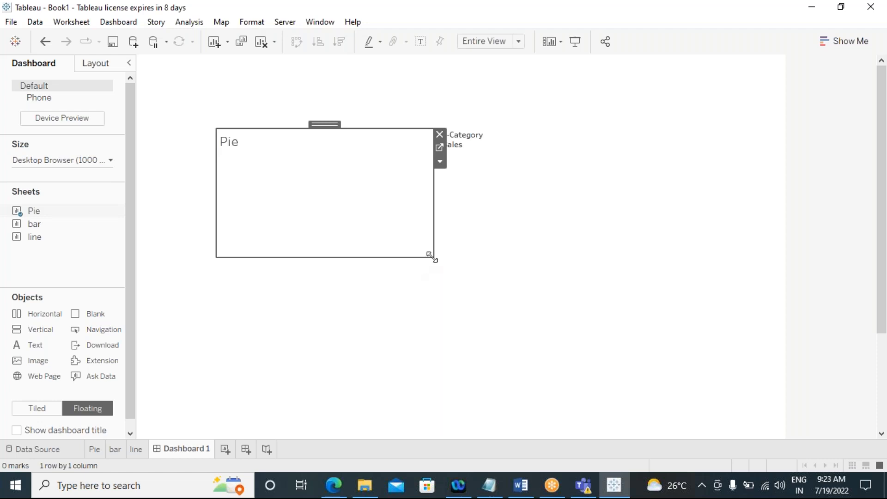
{"action": "left_click_drag", "start_coordinate": [434, 255], "coordinate": [415, 313]}
Step: Remove the Sales and Sub-Category legends from the dashboard
{"action": "left_click", "coordinate": [477, 147]}
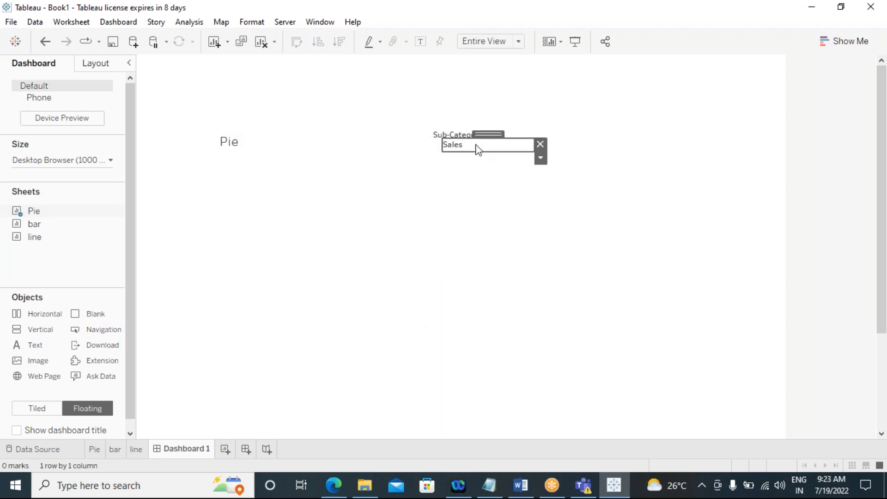
{"action": "left_click", "coordinate": [459, 134]}
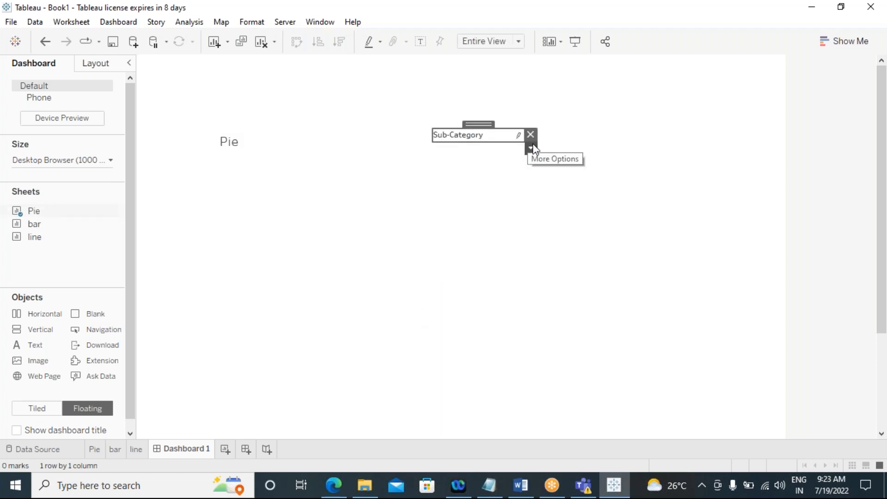
{"action": "left_click", "coordinate": [530, 134]}
{"action": "left_click", "coordinate": [283, 177]}
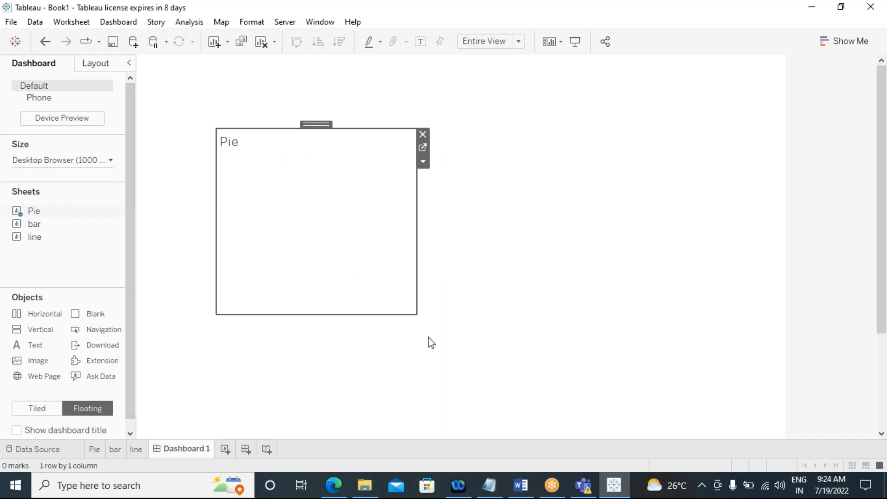
Step: Widen the floating Pie view, move it to the upper-left corner and make it shorter
{"action": "left_click_drag", "start_coordinate": [415, 314], "coordinate": [451, 309]}
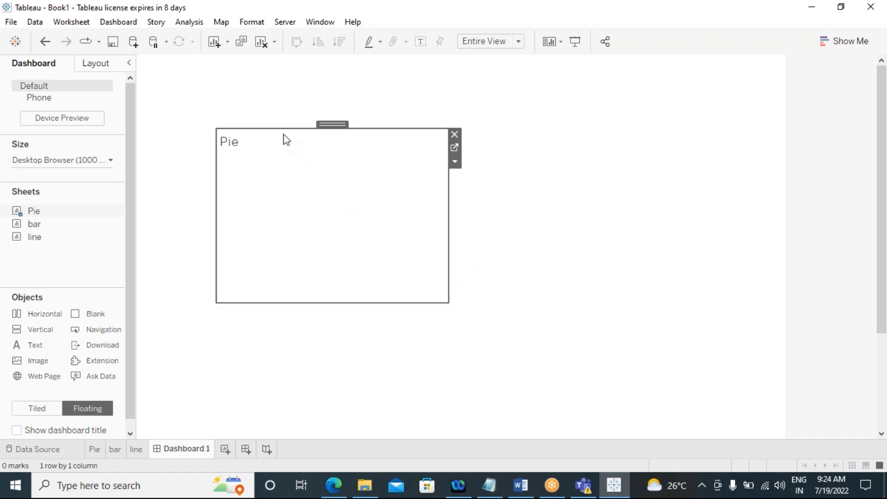
{"action": "left_click_drag", "start_coordinate": [339, 123], "coordinate": [277, 70]}
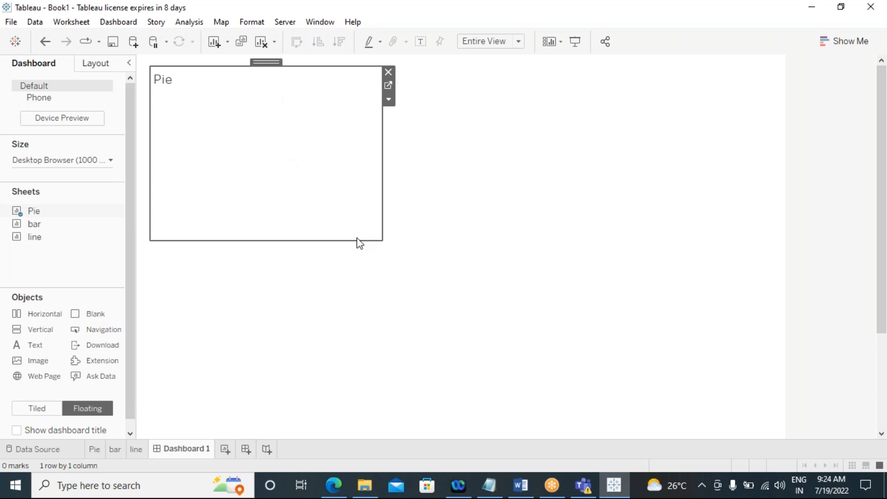
{"action": "mouse_move", "coordinate": [379, 238]}
{"action": "left_mouse_down"}
{"action": "mouse_move", "coordinate": [358, 208]}
{"action": "mouse_move", "coordinate": [294, 175]}
{"action": "mouse_move", "coordinate": [218, 156]}
{"action": "mouse_move", "coordinate": [234, 112]}
{"action": "mouse_move", "coordinate": [399, 291]}
{"action": "mouse_move", "coordinate": [594, 436]}
{"action": "mouse_move", "coordinate": [651, 432]}
{"action": "mouse_move", "coordinate": [406, 413]}
{"action": "mouse_move", "coordinate": [283, 291]}
{"action": "mouse_move", "coordinate": [317, 171]}
{"action": "mouse_move", "coordinate": [439, 314]}
{"action": "mouse_move", "coordinate": [422, 247]}
{"action": "mouse_move", "coordinate": [396, 254]}
{"action": "mouse_move", "coordinate": [367, 244]}
{"action": "left_mouse_up"}
{"action": "left_click", "coordinate": [393, 306]}
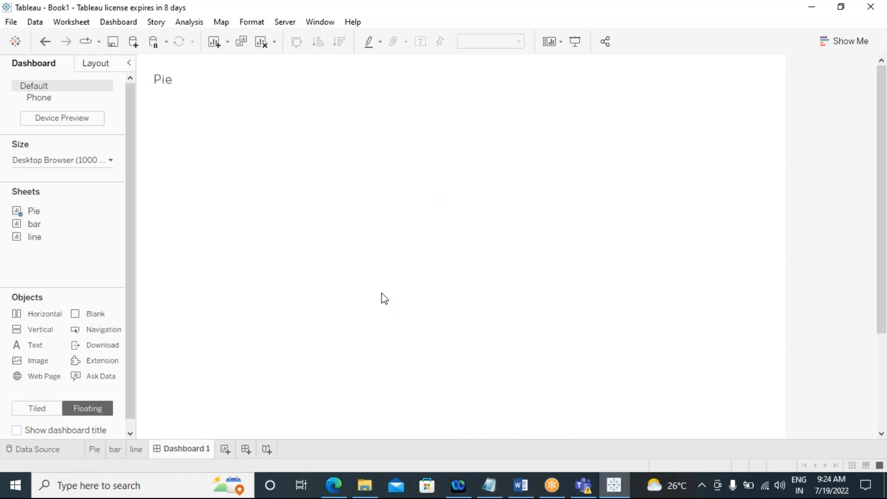
{"action": "left_click", "coordinate": [273, 170]}
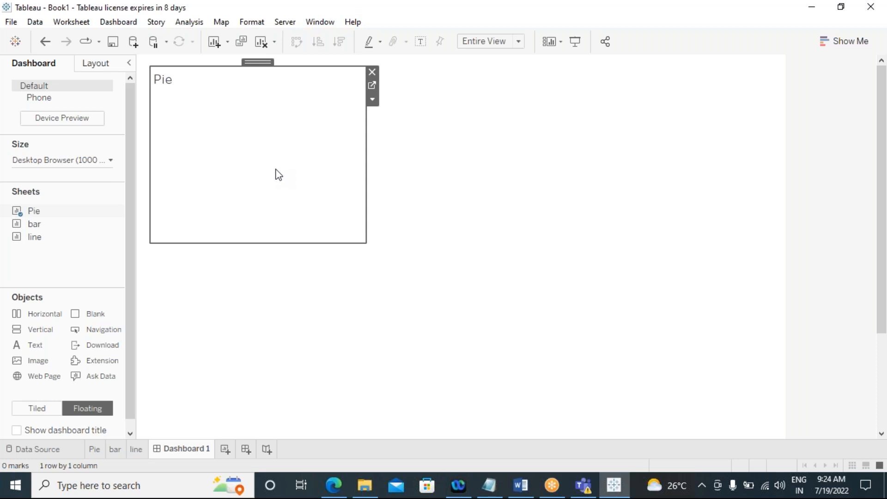
{"action": "left_click_drag", "start_coordinate": [263, 242], "coordinate": [255, 188]}
Step: Place the bar sheet as a floating view beside Pie along the top and make it shorter
{"action": "left_click_drag", "start_coordinate": [34, 224], "coordinate": [380, 99]}
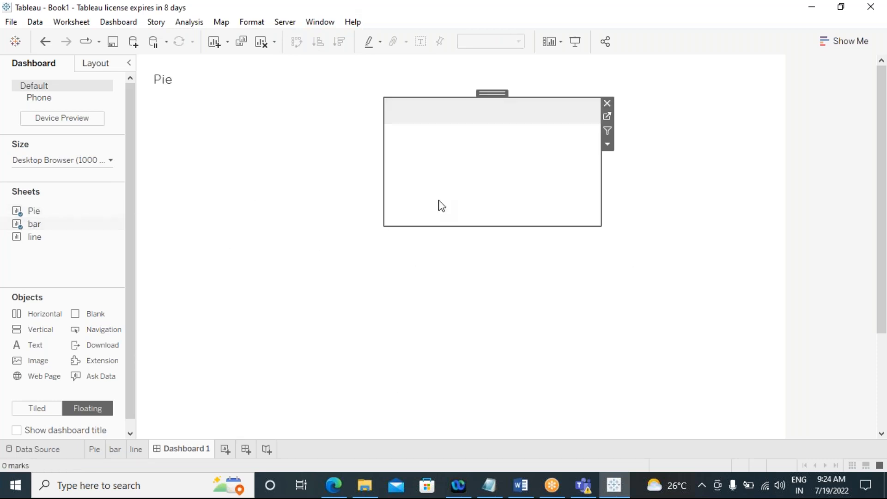
{"action": "left_click_drag", "start_coordinate": [464, 225], "coordinate": [463, 193]}
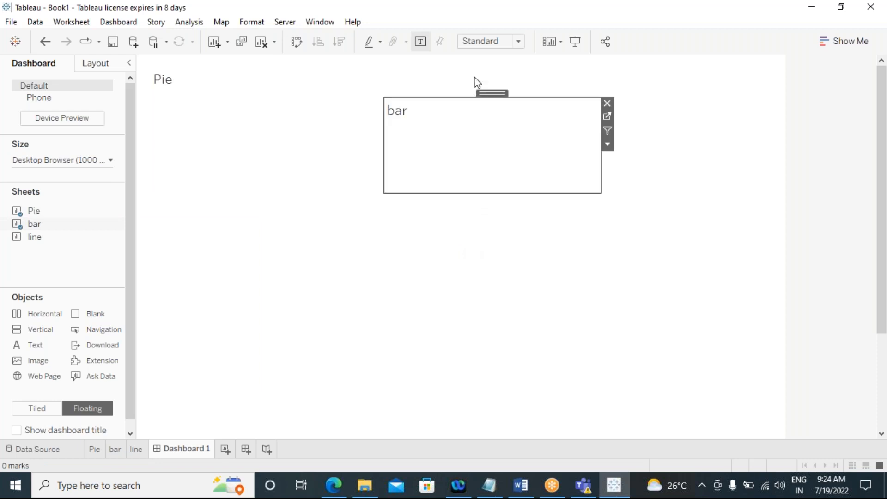
{"action": "left_click_drag", "start_coordinate": [471, 98], "coordinate": [471, 67]}
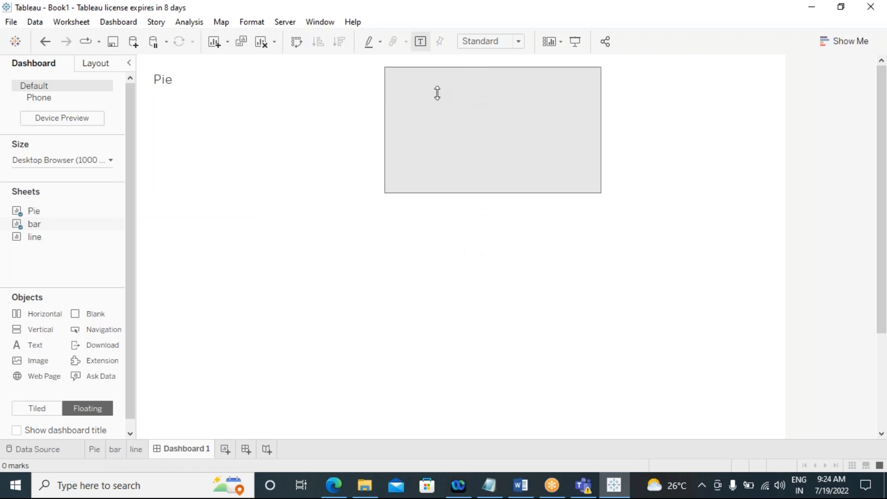
Step: Set the Pie view's position to x 27 and y 25 in the layout settings
{"action": "left_click", "coordinate": [251, 124]}
{"action": "left_click", "coordinate": [411, 145]}
{"action": "left_click", "coordinate": [320, 146]}
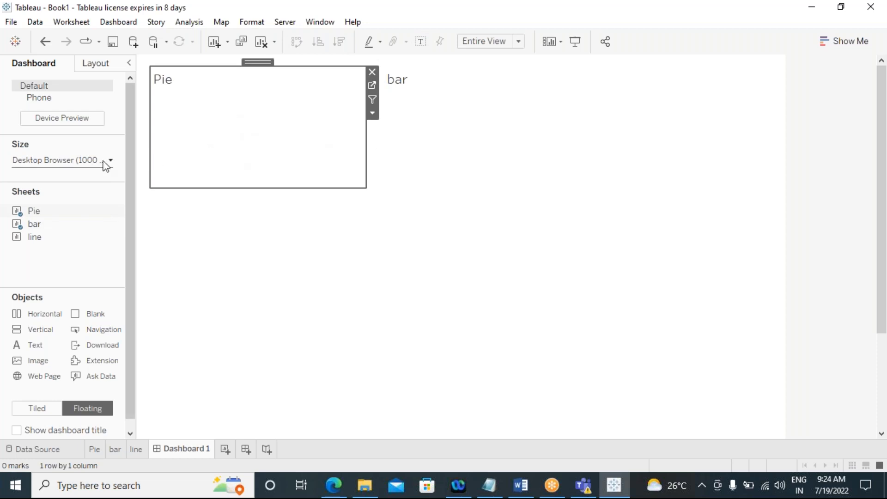
{"action": "left_click", "coordinate": [94, 67]}
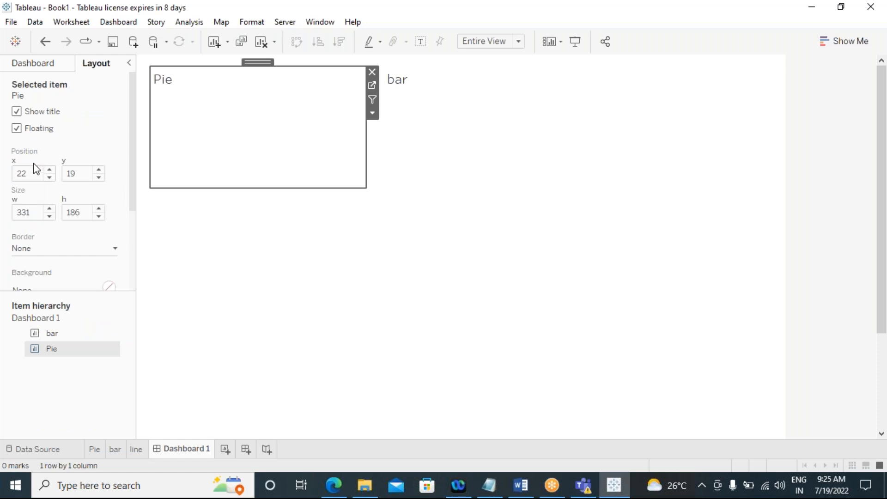
{"action": "left_click", "coordinate": [50, 170]}
{"action": "left_click", "coordinate": [49, 170]}
{"action": "left_click", "coordinate": [49, 170]}
{"action": "left_click", "coordinate": [50, 170]}
{"action": "left_click", "coordinate": [50, 170]}
{"action": "left_click", "coordinate": [100, 170]}
{"action": "left_click", "coordinate": [100, 170]}
{"action": "left_click", "coordinate": [100, 170]}
{"action": "left_click", "coordinate": [100, 170]}
{"action": "left_click", "coordinate": [100, 170]}
{"action": "left_click", "coordinate": [100, 170]}
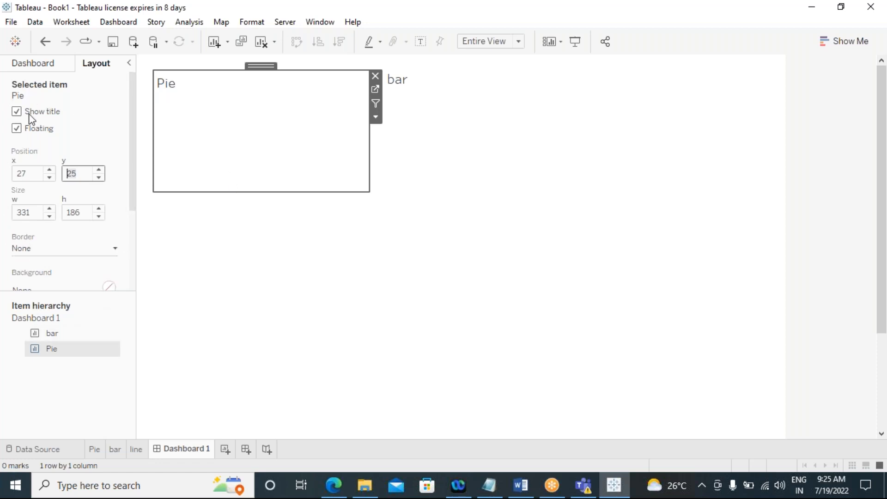
Step: Enlarge the Pie view to about 342 by 335
{"action": "left_click", "coordinate": [31, 64]}
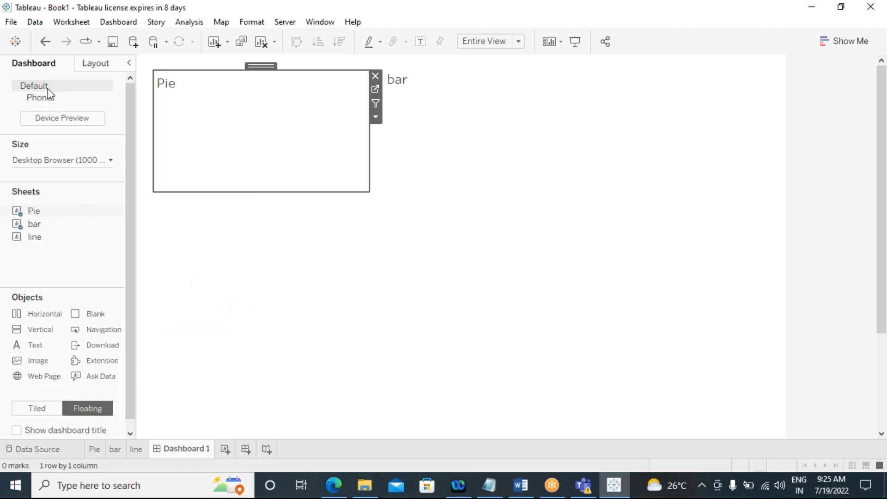
{"action": "left_click", "coordinate": [94, 66]}
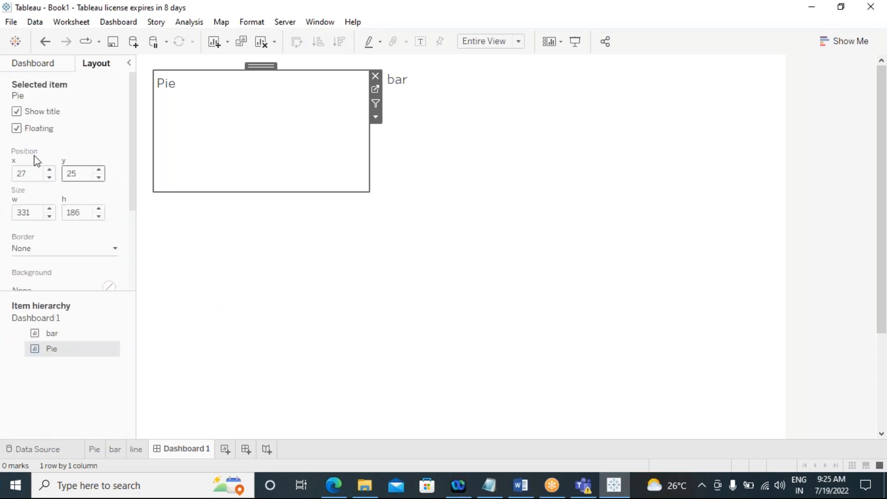
{"action": "left_click_drag", "start_coordinate": [369, 190], "coordinate": [377, 289]}
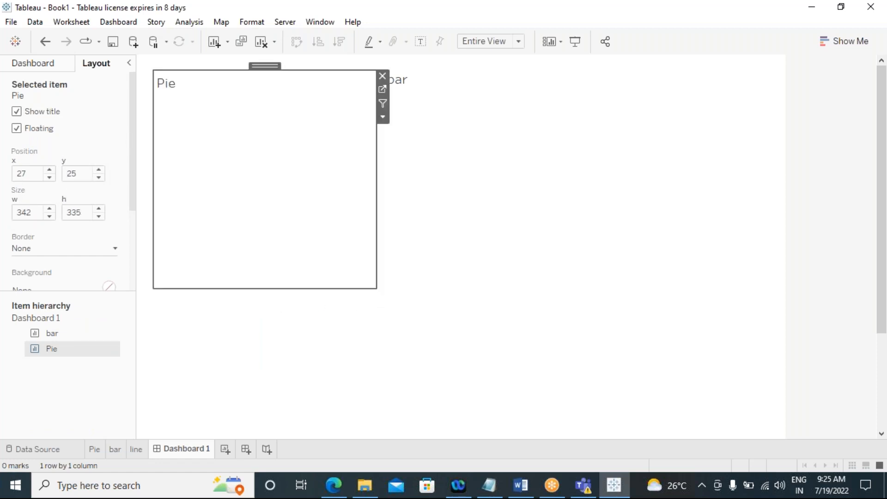
Step: Remove the Pie and bar views from the dashboard
{"action": "left_click", "coordinate": [382, 75]}
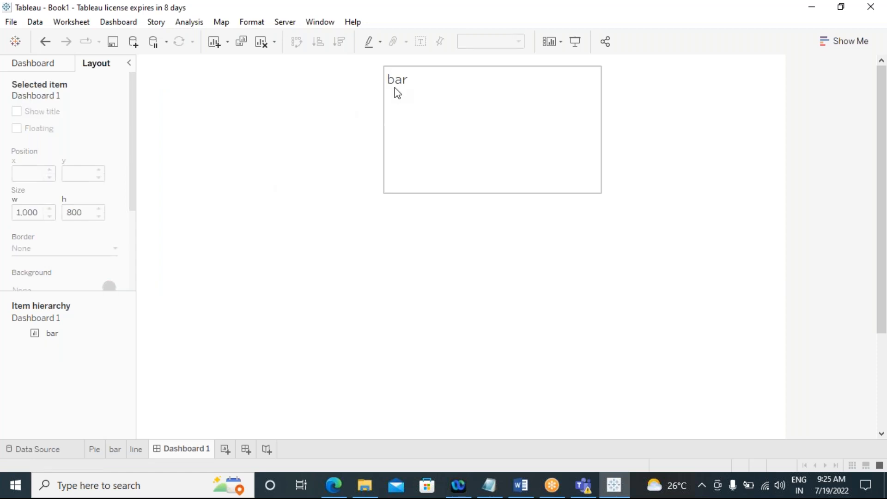
{"action": "left_click", "coordinate": [401, 90]}
{"action": "left_click", "coordinate": [606, 72]}
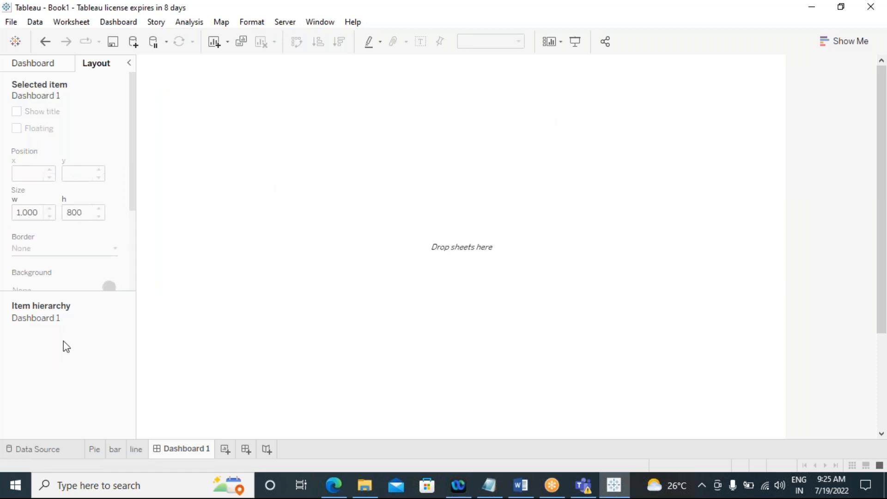
Step: Switch new objects to tiled, add the Pie sheet and narrow it to the dashboard's left part
{"action": "left_click", "coordinate": [35, 67]}
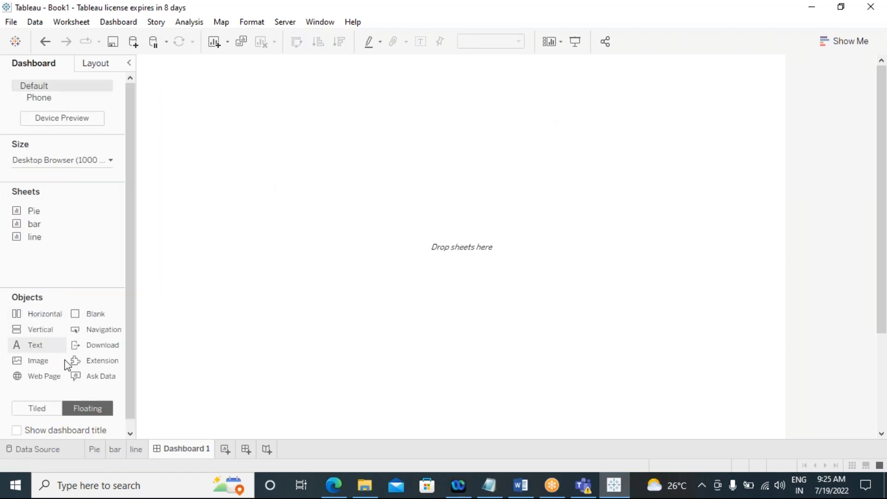
{"action": "left_click", "coordinate": [35, 410]}
{"action": "left_click_drag", "start_coordinate": [31, 210], "coordinate": [388, 206]}
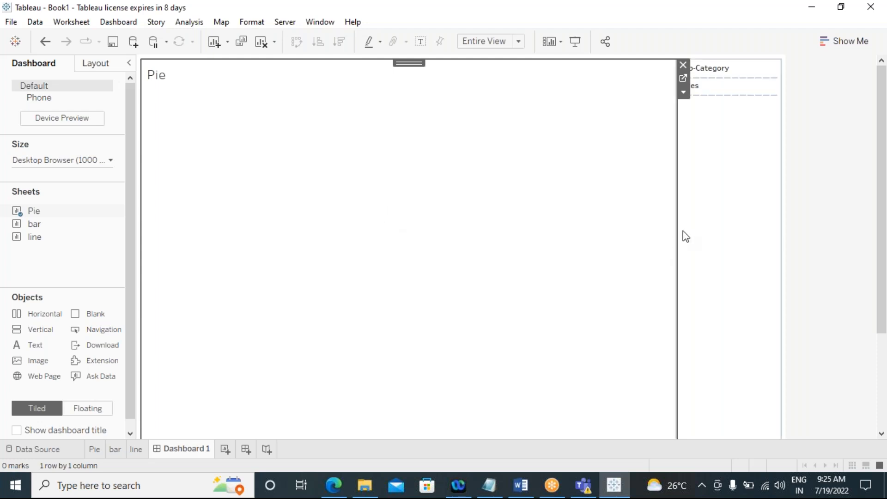
{"action": "left_click_drag", "start_coordinate": [677, 235], "coordinate": [326, 243]}
Step: Add the bar sheet as a tiled view below Pie and lower the divider between them
{"action": "mouse_move", "coordinate": [33, 224]}
{"action": "left_mouse_down"}
{"action": "mouse_move", "coordinate": [69, 241]}
{"action": "mouse_move", "coordinate": [392, 232]}
{"action": "left_mouse_up"}
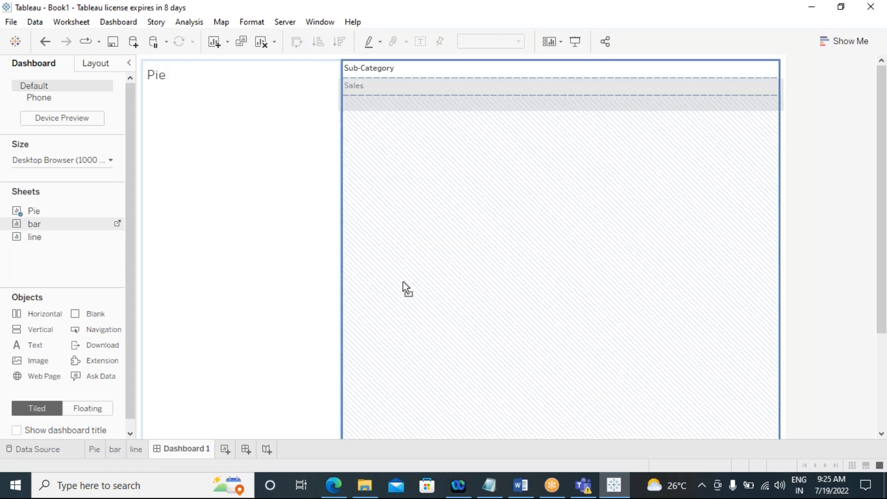
{"action": "left_click_drag", "start_coordinate": [350, 331], "coordinate": [221, 386]}
{"action": "left_click_drag", "start_coordinate": [199, 315], "coordinate": [204, 186]}
{"action": "left_click", "coordinate": [236, 247]}
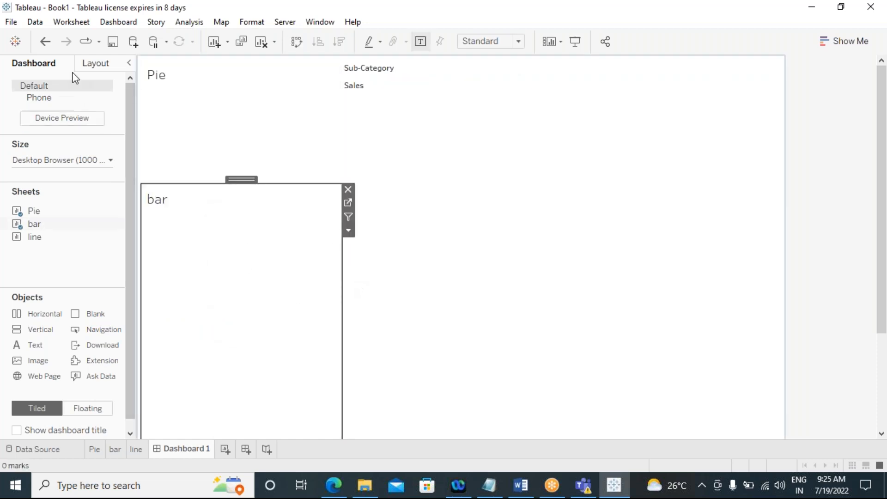
{"action": "left_click", "coordinate": [85, 65]}
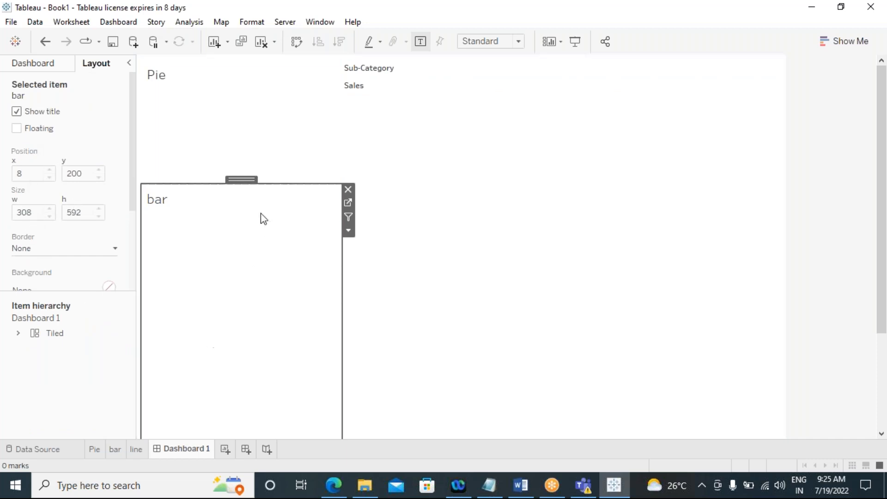
{"action": "left_click_drag", "start_coordinate": [263, 184], "coordinate": [264, 288]}
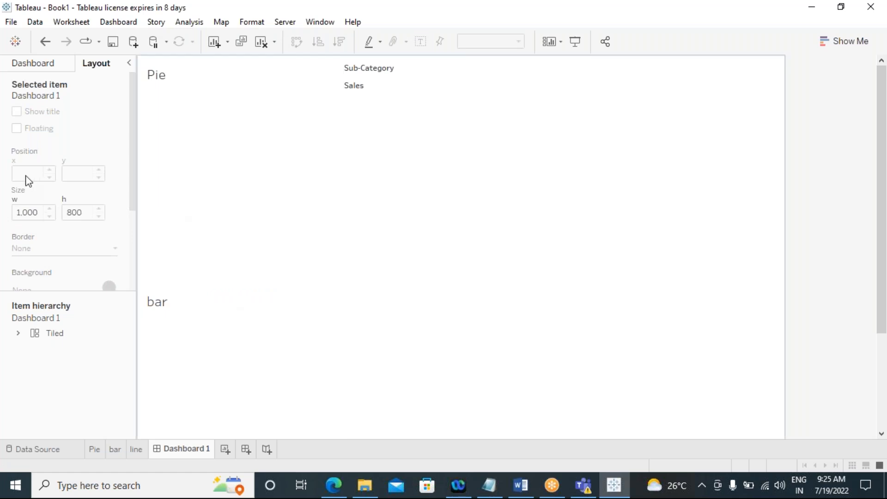
Step: Switch new objects to floating and delete the Pie and bar views from the dashboard
{"action": "left_click", "coordinate": [264, 277]}
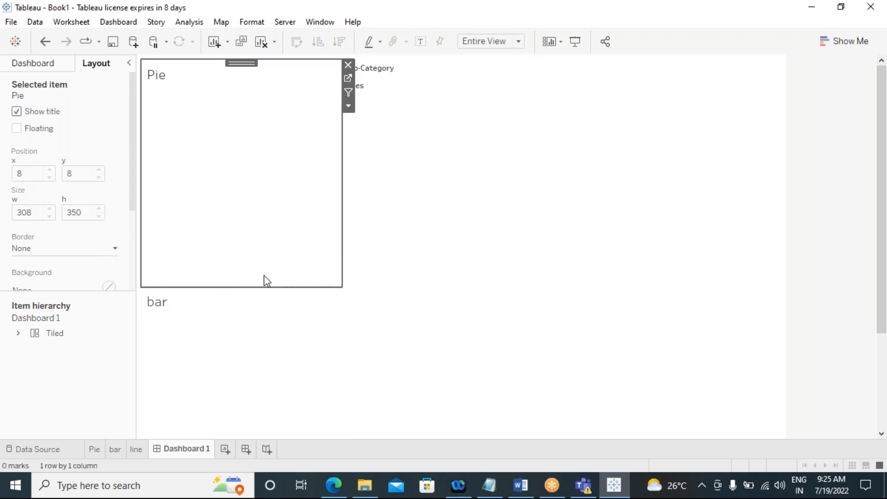
{"action": "left_click", "coordinate": [14, 63]}
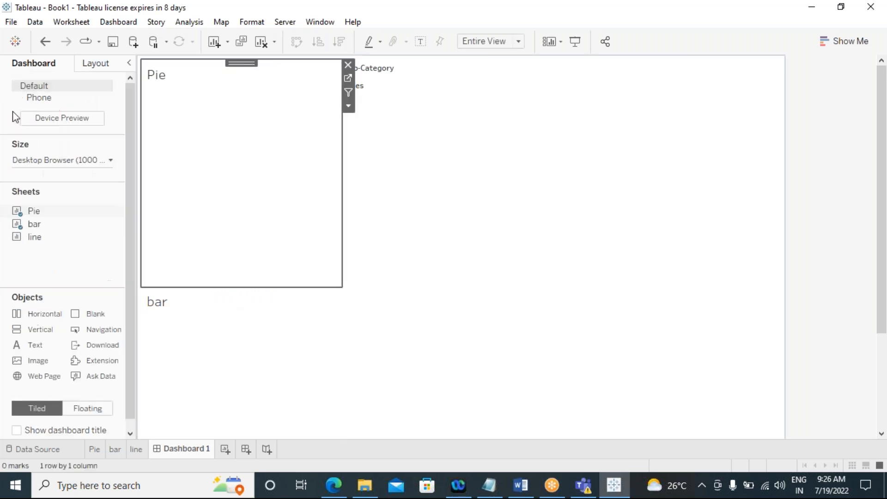
{"action": "left_click", "coordinate": [82, 409]}
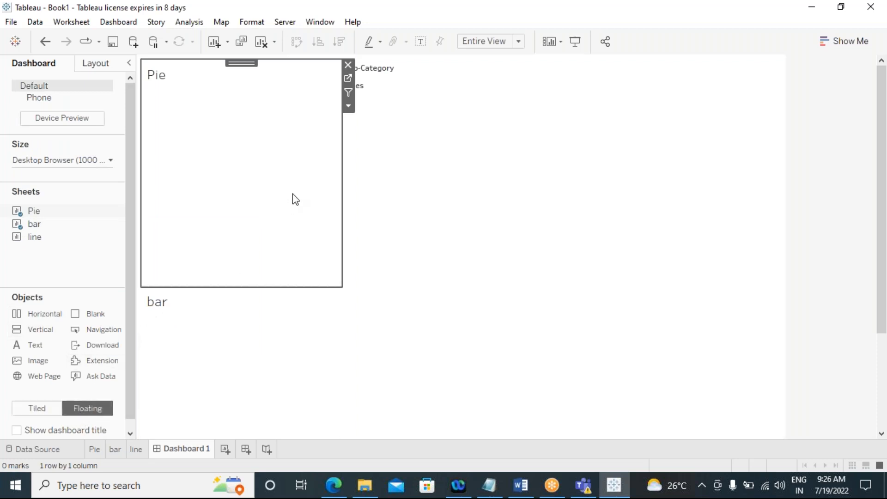
{"action": "left_click", "coordinate": [347, 65]}
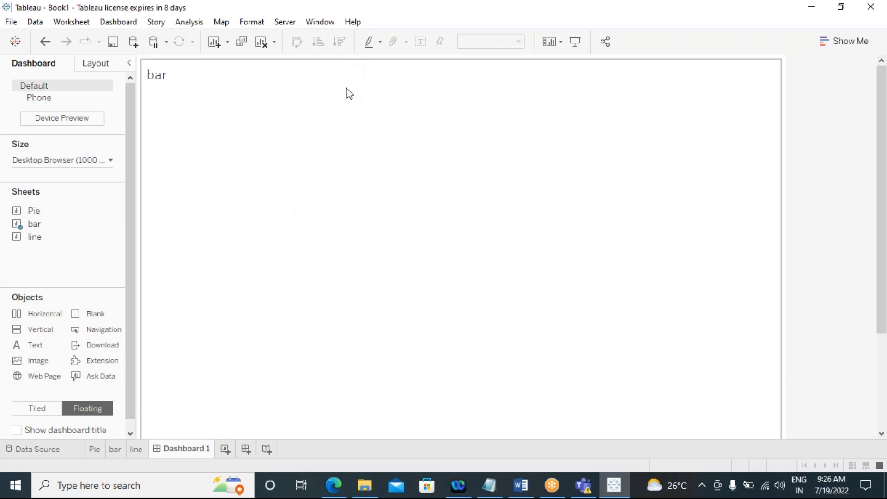
{"action": "left_click", "coordinate": [237, 115]}
{"action": "left_click", "coordinate": [786, 66]}
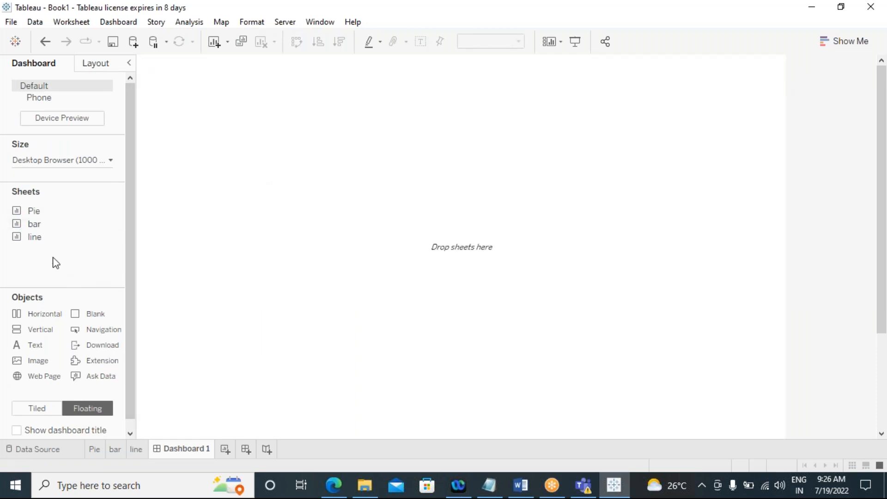
{"action": "left_click", "coordinate": [87, 66]}
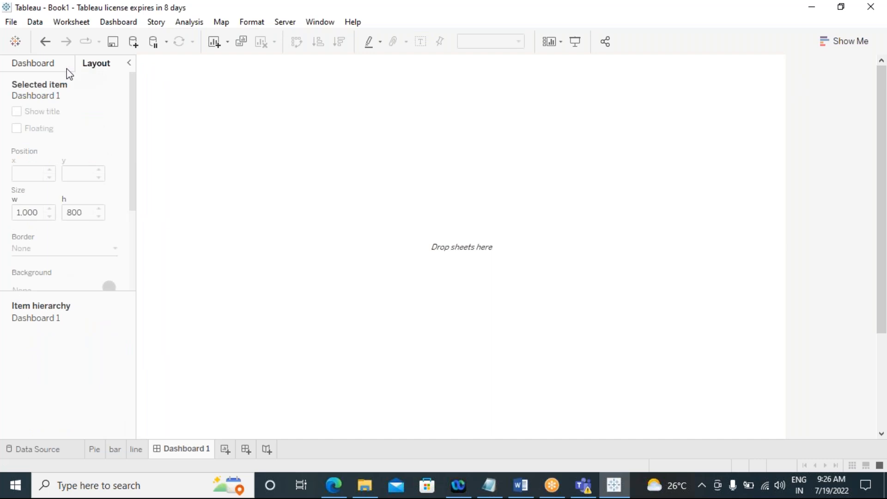
{"action": "left_click", "coordinate": [41, 68]}
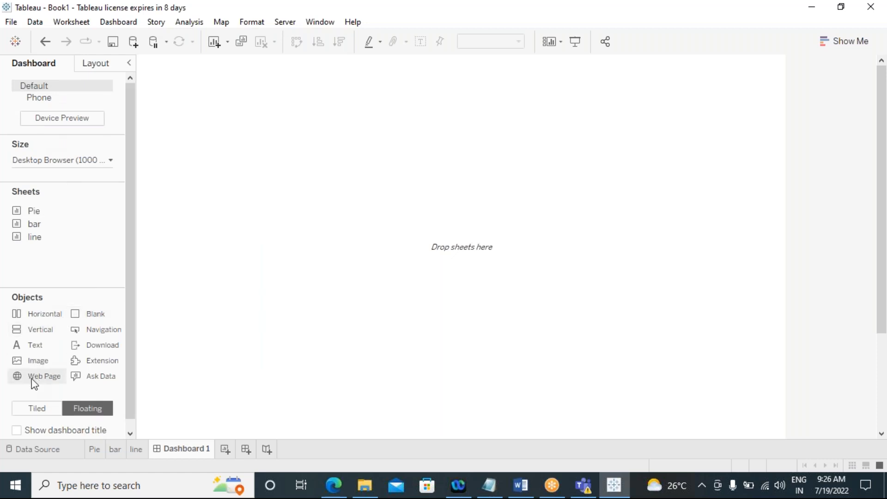
{"action": "left_click", "coordinate": [33, 409]}
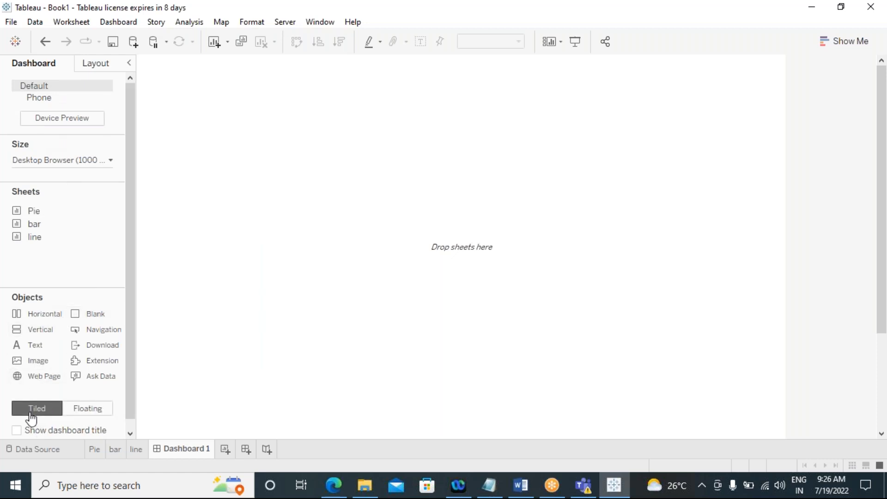
{"action": "left_click", "coordinate": [85, 414]}
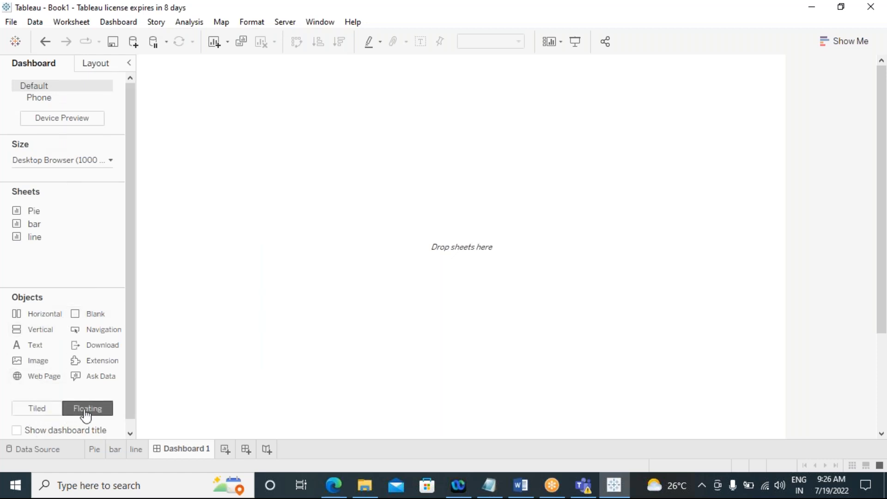
{"action": "left_click_drag", "start_coordinate": [32, 211], "coordinate": [226, 125]}
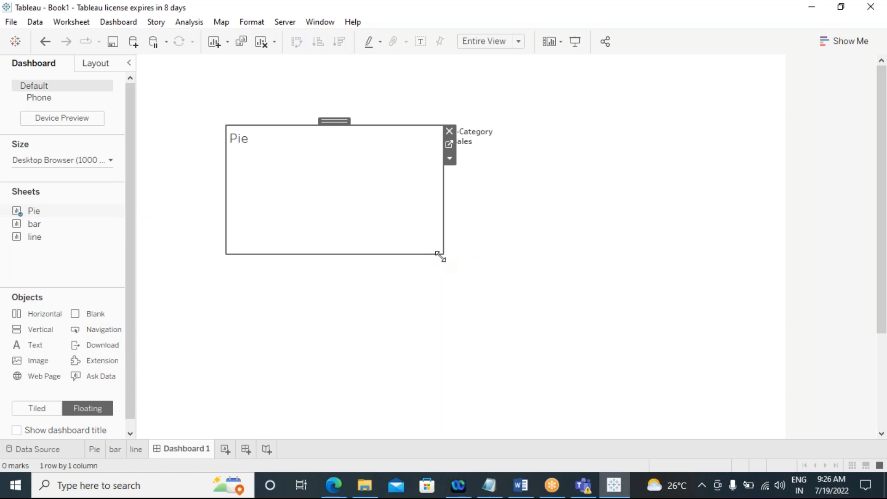
{"action": "mouse_move", "coordinate": [439, 251]}
{"action": "left_mouse_down"}
{"action": "mouse_move", "coordinate": [298, 243]}
{"action": "mouse_move", "coordinate": [425, 248]}
{"action": "left_mouse_up"}
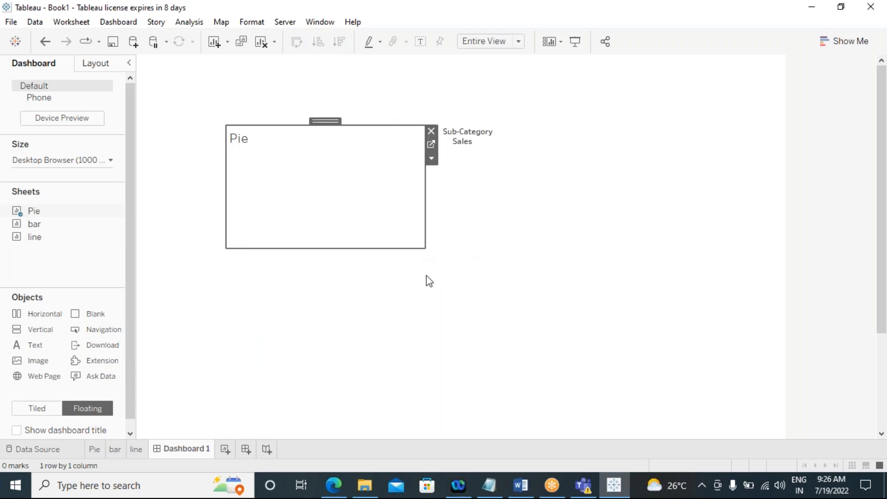
{"action": "left_click", "coordinate": [431, 132]}
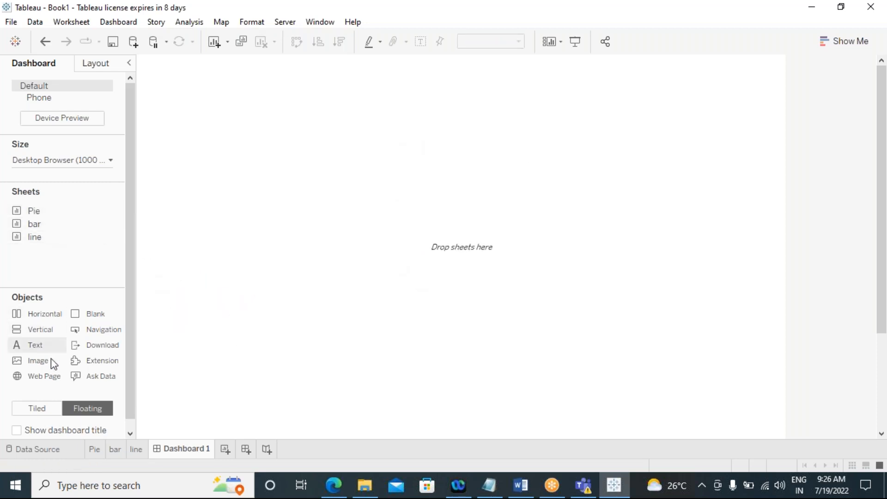
Step: Add the Pie sheet as a tiled view and narrow it to the dashboard's left part
{"action": "left_click", "coordinate": [36, 409]}
{"action": "left_click_drag", "start_coordinate": [32, 211], "coordinate": [323, 231]}
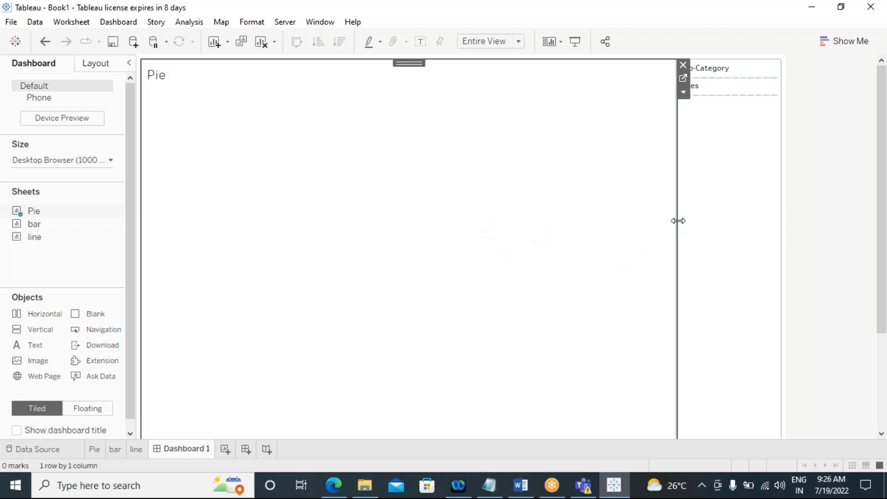
{"action": "left_click_drag", "start_coordinate": [677, 220], "coordinate": [341, 220]}
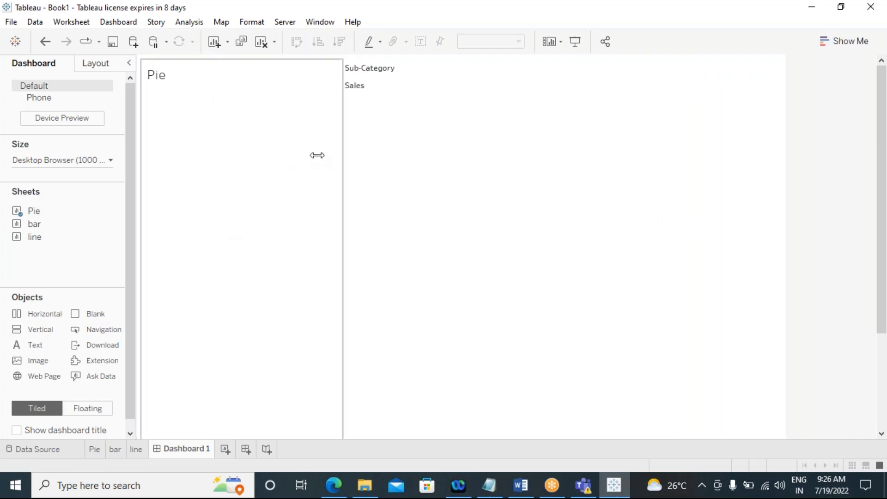
Step: Add a tiled Blank object below the Pie view and raise the divider between them
{"action": "left_click", "coordinate": [90, 67]}
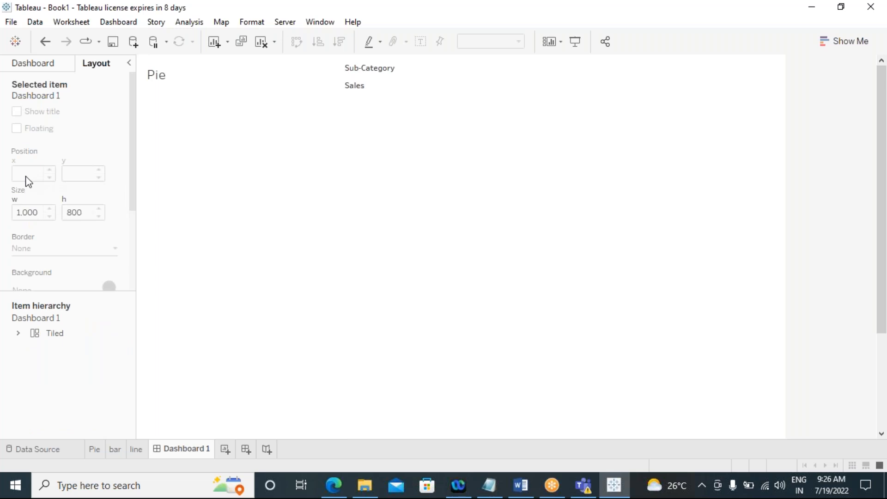
{"action": "left_click", "coordinate": [40, 65]}
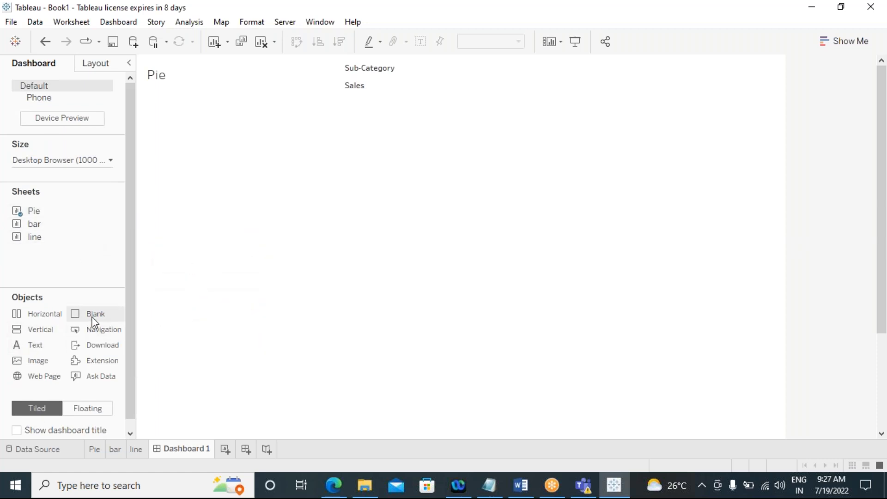
{"action": "left_click_drag", "start_coordinate": [94, 314], "coordinate": [218, 352]}
{"action": "left_click", "coordinate": [202, 303]}
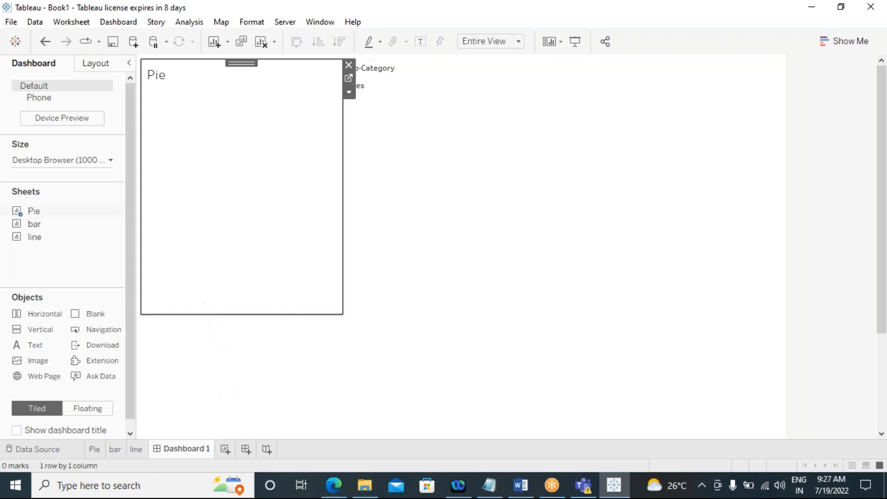
{"action": "left_click_drag", "start_coordinate": [198, 314], "coordinate": [210, 207]}
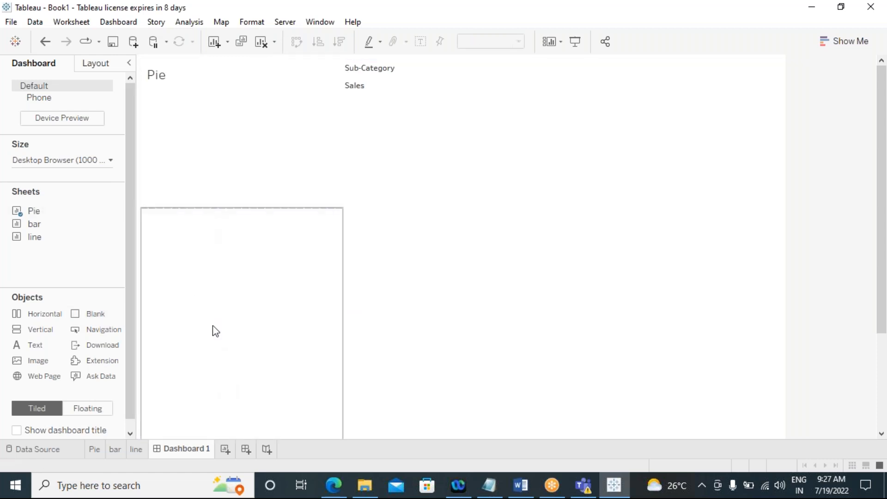
Step: Adjust the Pie view's height and width within the left column
{"action": "left_click", "coordinate": [209, 136]}
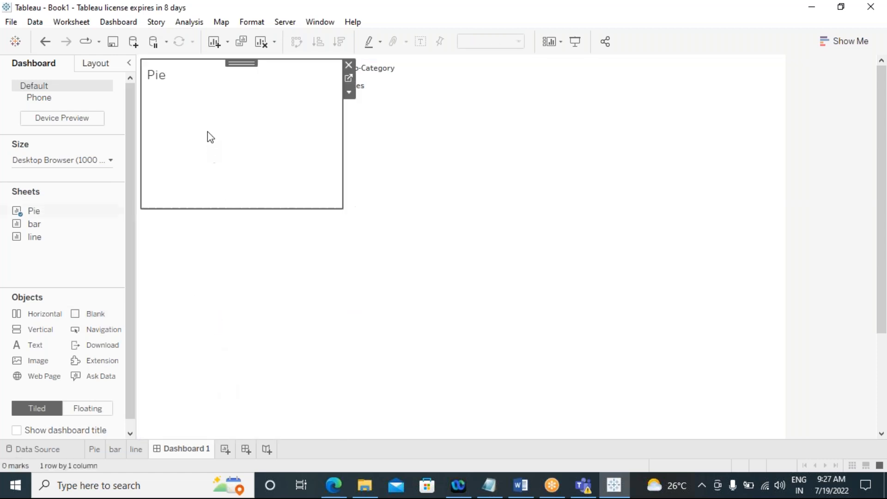
{"action": "left_click_drag", "start_coordinate": [192, 208], "coordinate": [190, 164]}
{"action": "left_click", "coordinate": [348, 141]}
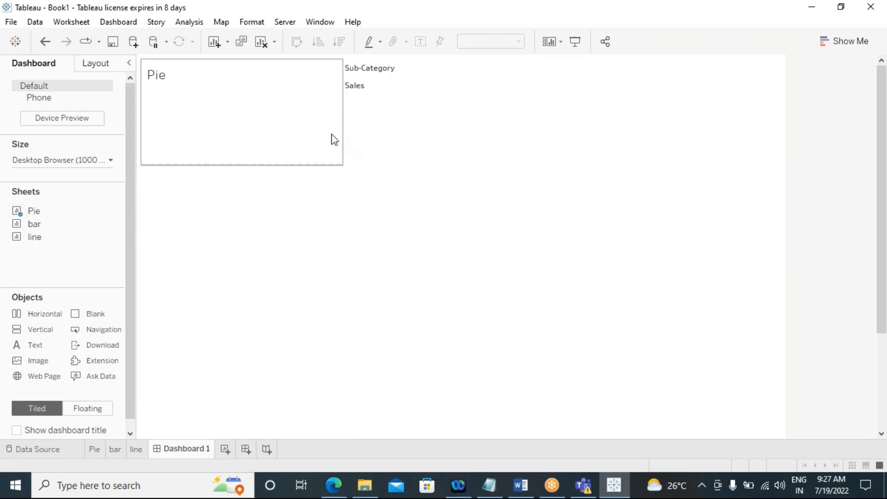
{"action": "left_click", "coordinate": [330, 141]}
{"action": "mouse_move", "coordinate": [341, 129]}
{"action": "left_mouse_down"}
{"action": "mouse_move", "coordinate": [301, 128]}
{"action": "mouse_move", "coordinate": [334, 134]}
{"action": "left_mouse_up"}
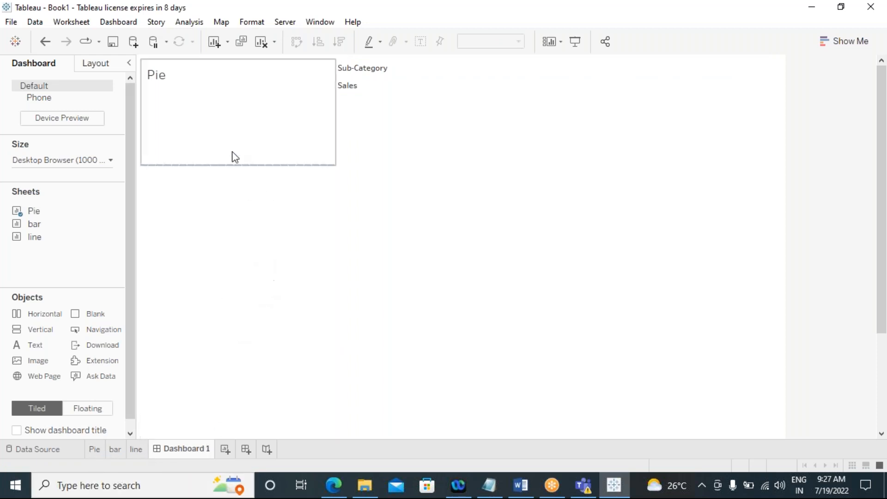
{"action": "left_click", "coordinate": [221, 163]}
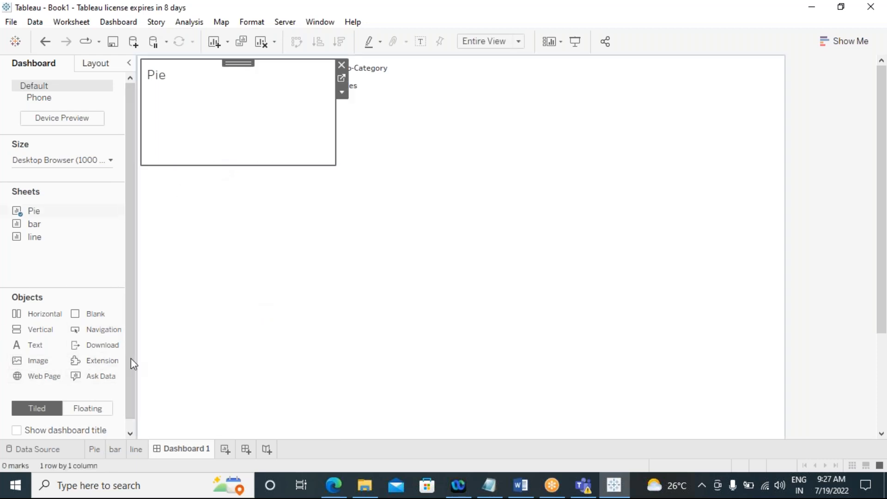
{"action": "left_click_drag", "start_coordinate": [171, 166], "coordinate": [170, 237]}
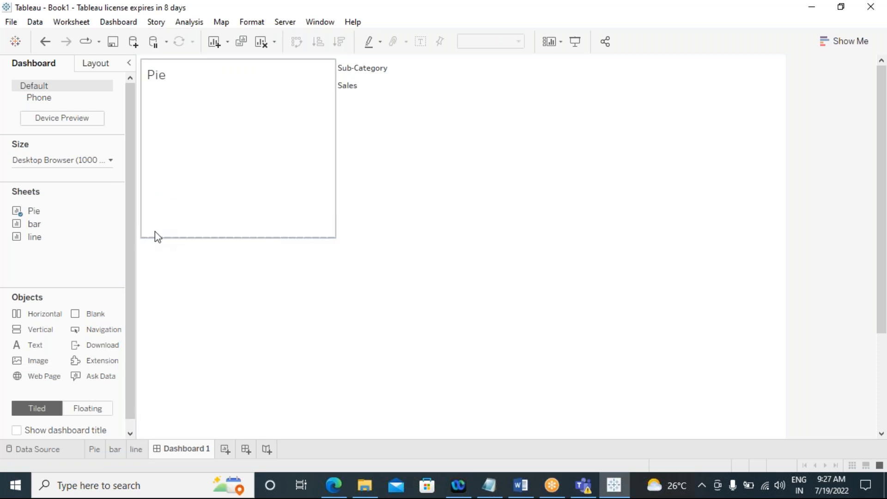
{"action": "left_click", "coordinate": [225, 202]}
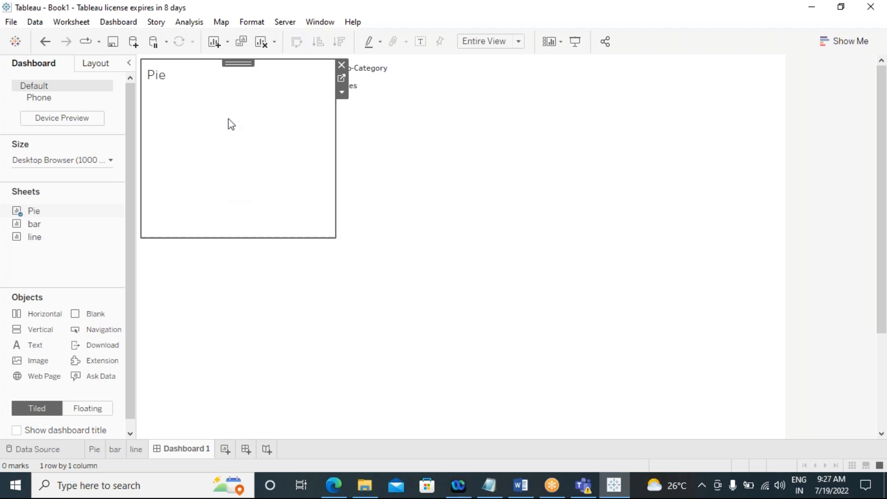
Step: Move the Pie view into the right-hand area and remove the empty left column
{"action": "double_click", "coordinate": [238, 62]}
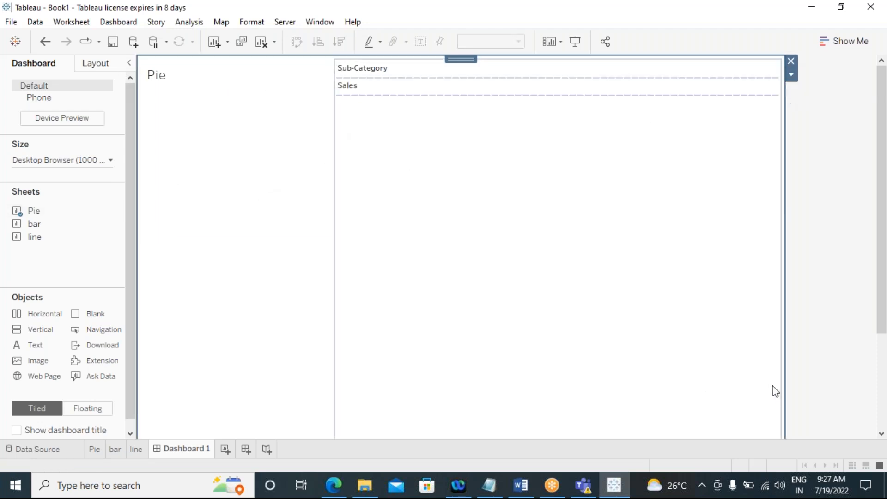
{"action": "left_click", "coordinate": [196, 91]}
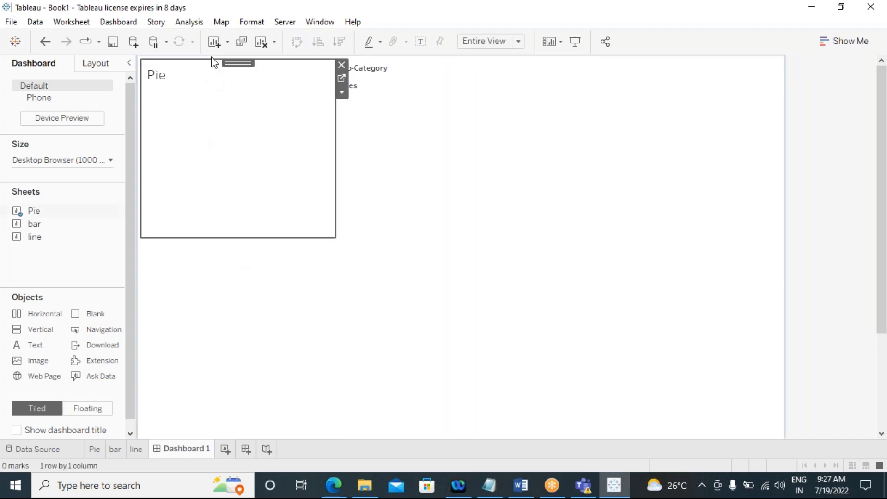
{"action": "left_click_drag", "start_coordinate": [239, 63], "coordinate": [632, 136]}
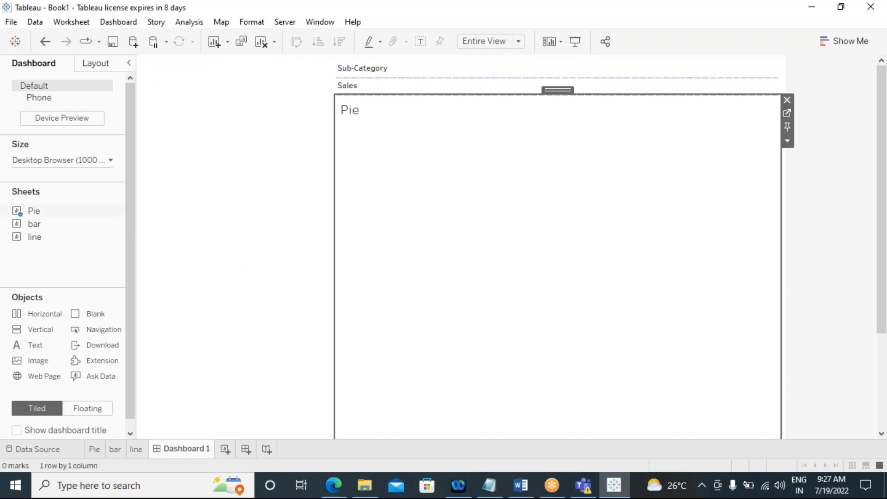
{"action": "left_click", "coordinate": [301, 214]}
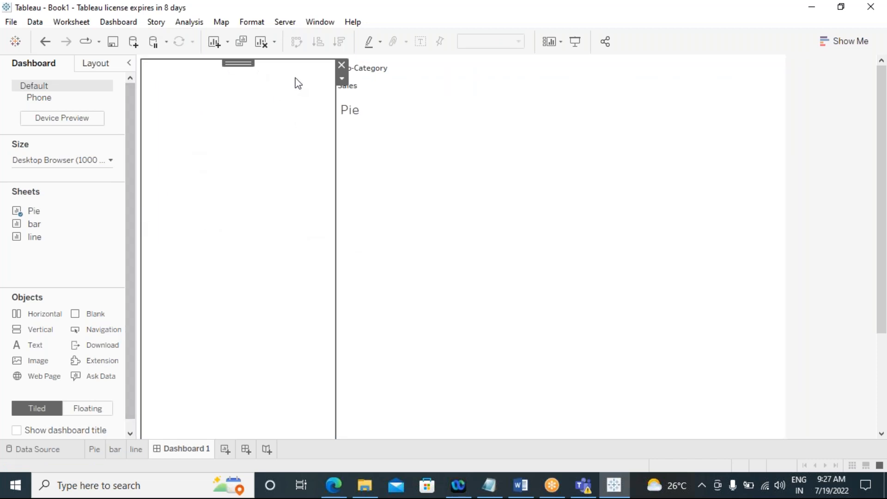
{"action": "left_click", "coordinate": [342, 64]}
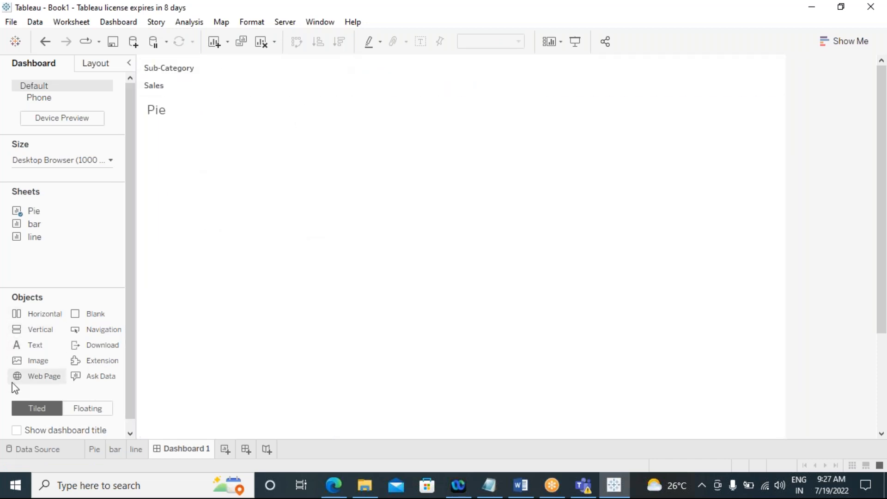
Step: Switch to floating, add the line sheet onto the dashboard and move it lower down
{"action": "left_click", "coordinate": [89, 413]}
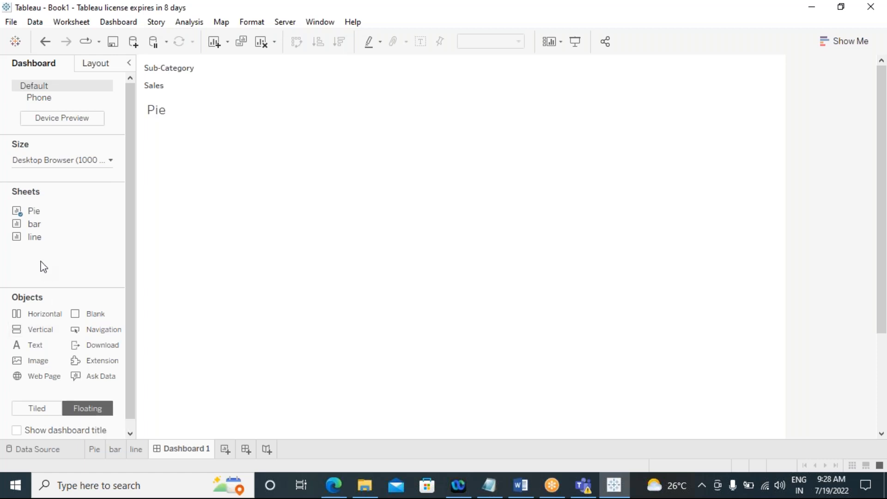
{"action": "left_click_drag", "start_coordinate": [40, 240], "coordinate": [275, 240]}
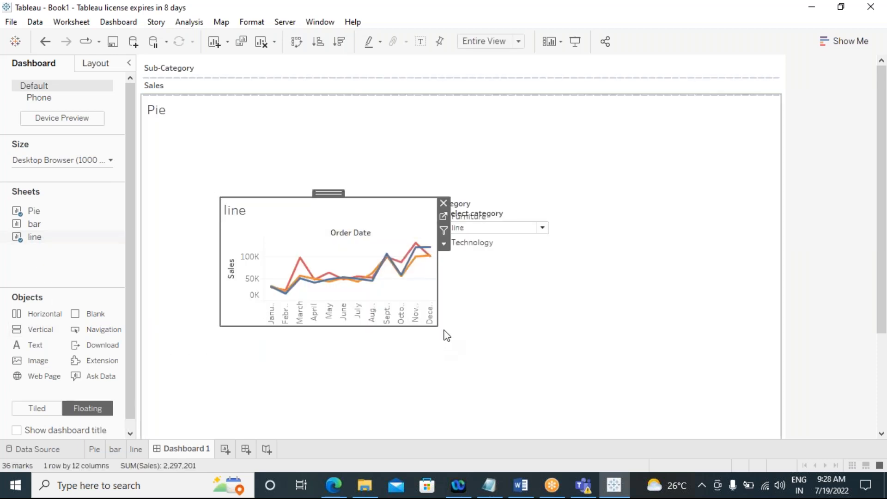
{"action": "left_click_drag", "start_coordinate": [329, 190], "coordinate": [467, 277]}
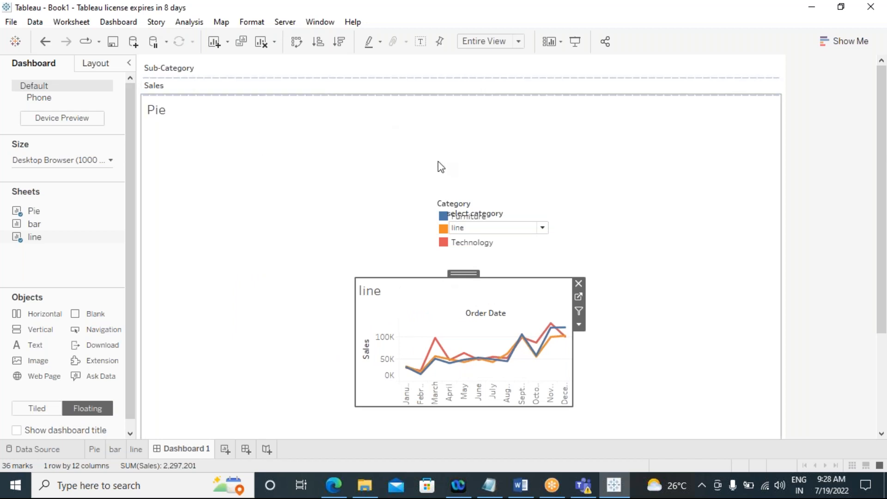
Step: Enlarge the floating line view by extending its top edge upward and its right edge outward
{"action": "left_click_drag", "start_coordinate": [428, 275], "coordinate": [438, 215]}
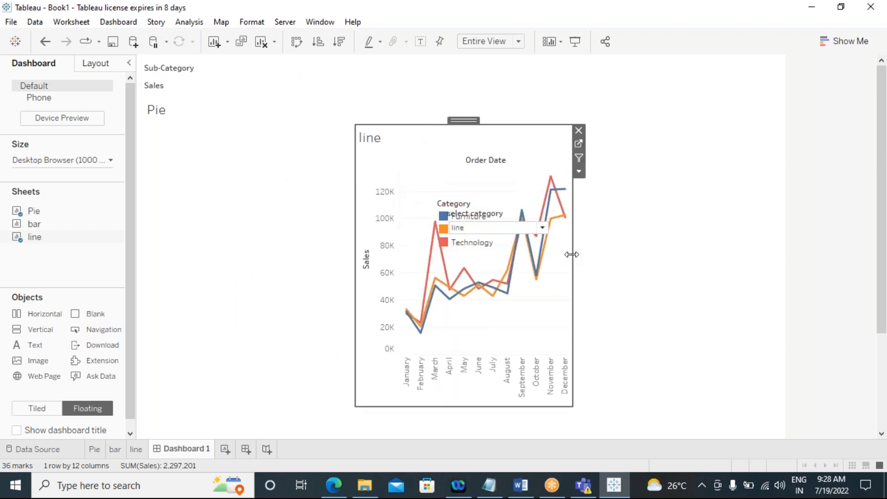
{"action": "left_click_drag", "start_coordinate": [573, 250], "coordinate": [680, 250]}
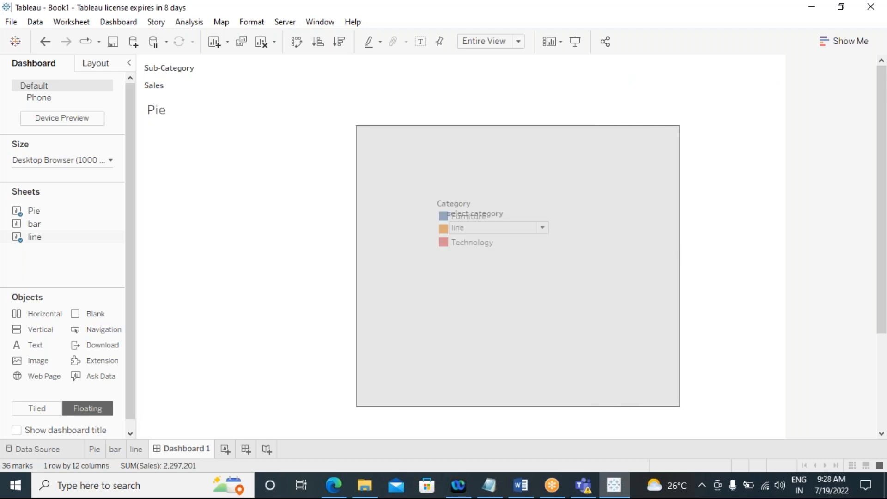
{"action": "left_click", "coordinate": [471, 201]}
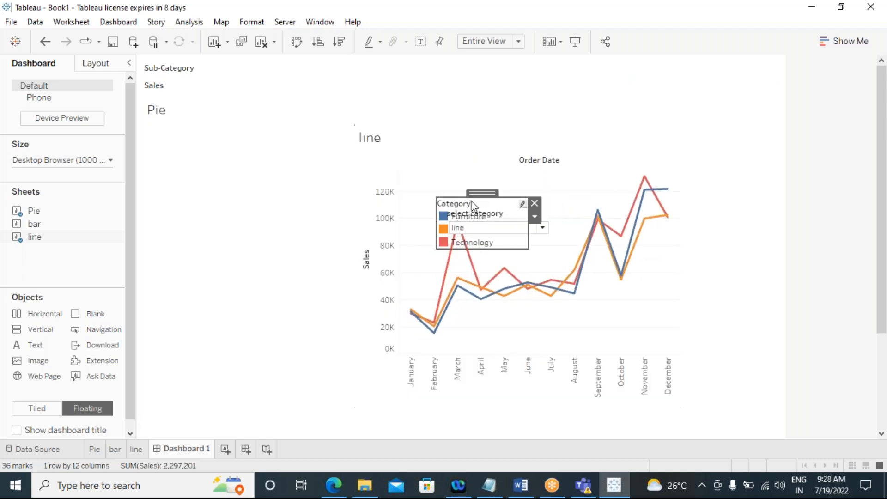
Step: Move the Category legend and the select category control toward the left side of the dashboard
{"action": "left_click_drag", "start_coordinate": [479, 192], "coordinate": [223, 141]}
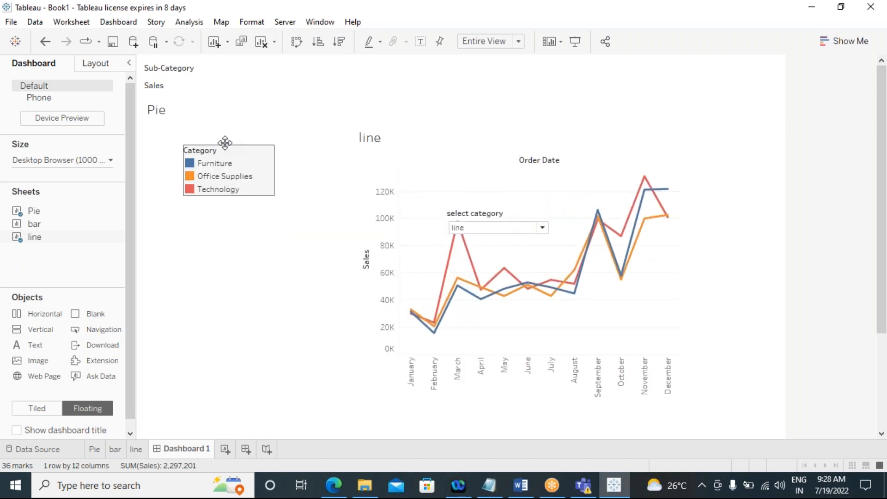
{"action": "left_click", "coordinate": [491, 214]}
{"action": "left_click_drag", "start_coordinate": [493, 199], "coordinate": [235, 219]}
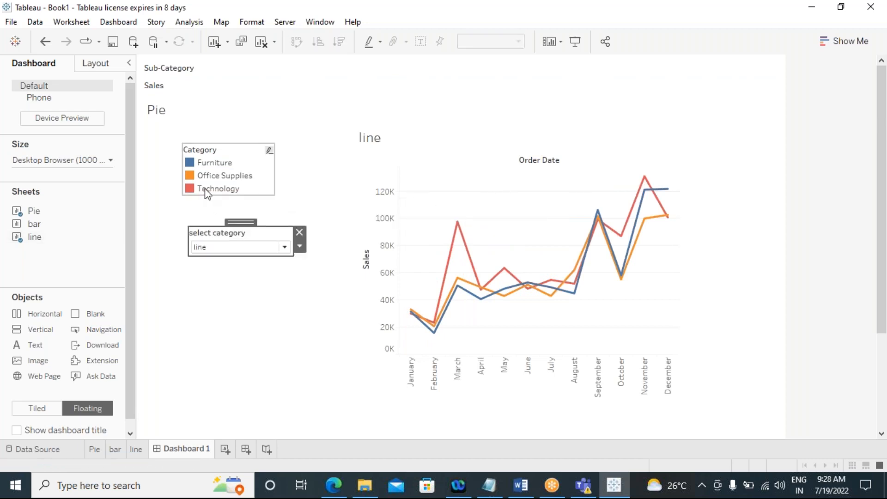
Step: Clear all content from the dashboard
{"action": "left_click", "coordinate": [275, 42]}
{"action": "left_click", "coordinate": [273, 60]}
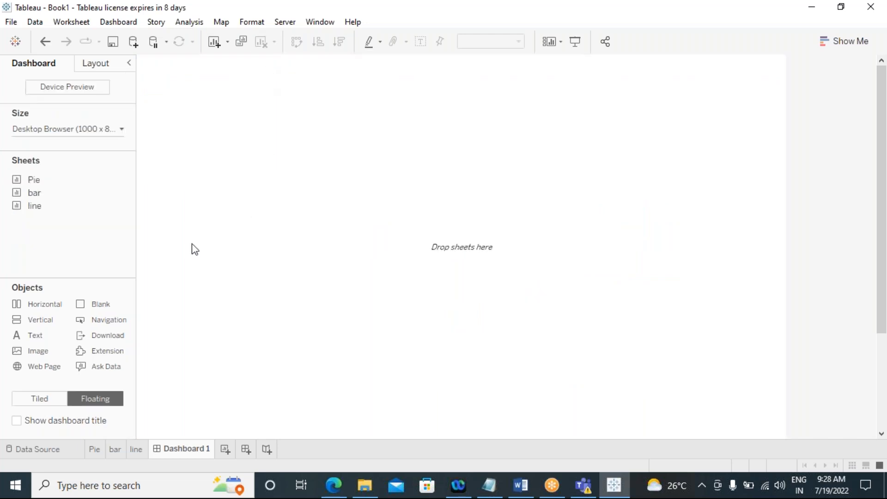
Step: Add the Pie sheet as a floating view, shrink it and place it in the top-left corner
{"action": "left_click_drag", "start_coordinate": [32, 180], "coordinate": [326, 184]}
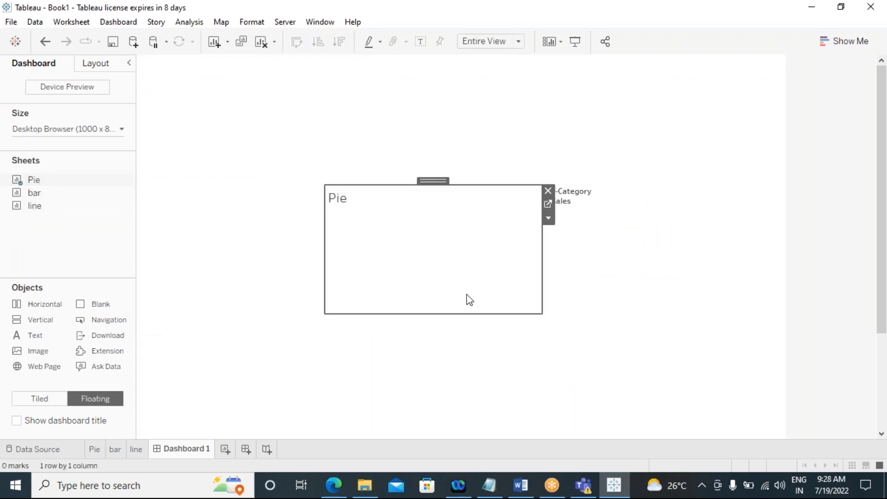
{"action": "left_click_drag", "start_coordinate": [542, 311], "coordinate": [495, 335]}
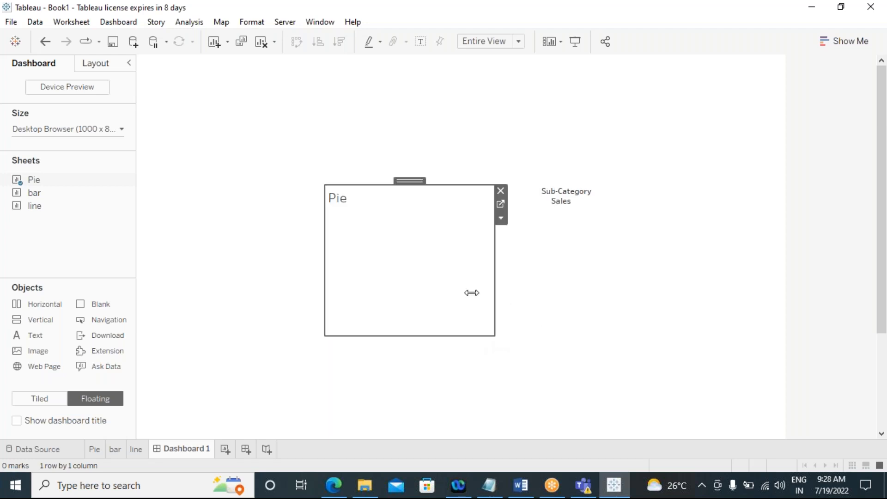
{"action": "left_click_drag", "start_coordinate": [398, 182], "coordinate": [203, 51]}
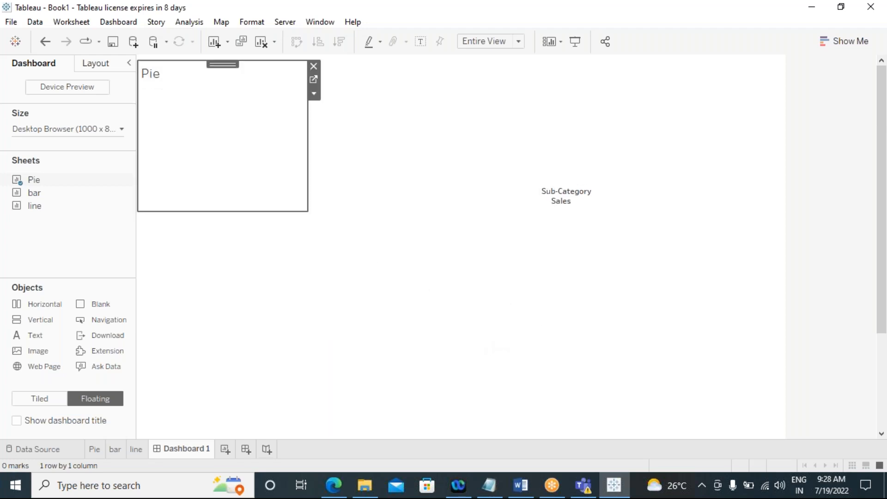
Step: Remove the Sales and Sub-Category legends from the dashboard
{"action": "left_click", "coordinate": [556, 199]}
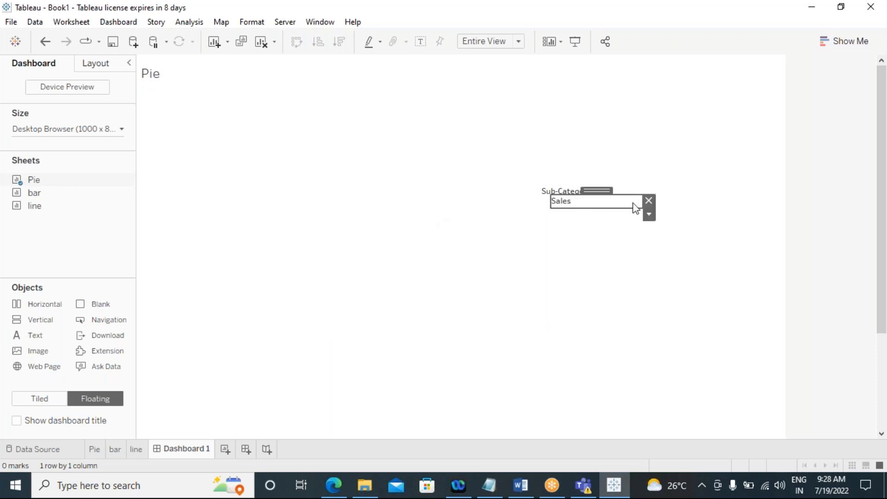
{"action": "left_click", "coordinate": [649, 200]}
{"action": "left_click", "coordinate": [572, 200]}
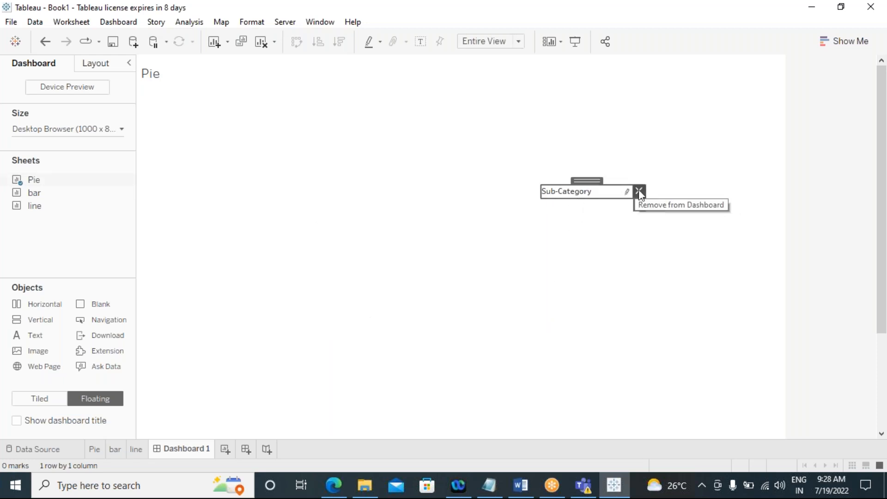
{"action": "left_click", "coordinate": [639, 191]}
Step: Add the bar sheet as a floating view below the Pie view
{"action": "left_click", "coordinate": [251, 119]}
{"action": "mouse_move", "coordinate": [29, 209]}
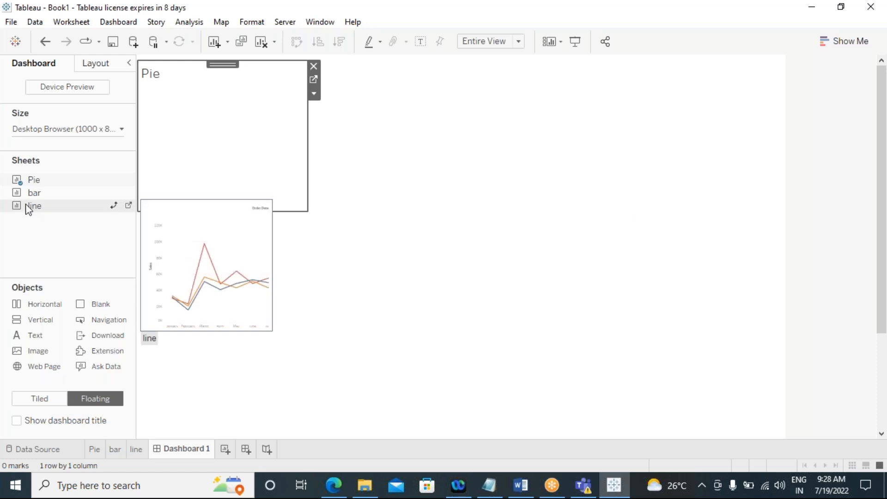
{"action": "left_click_drag", "start_coordinate": [33, 193], "coordinate": [176, 231]}
{"action": "left_click", "coordinate": [257, 301]}
{"action": "left_click", "coordinate": [192, 190]}
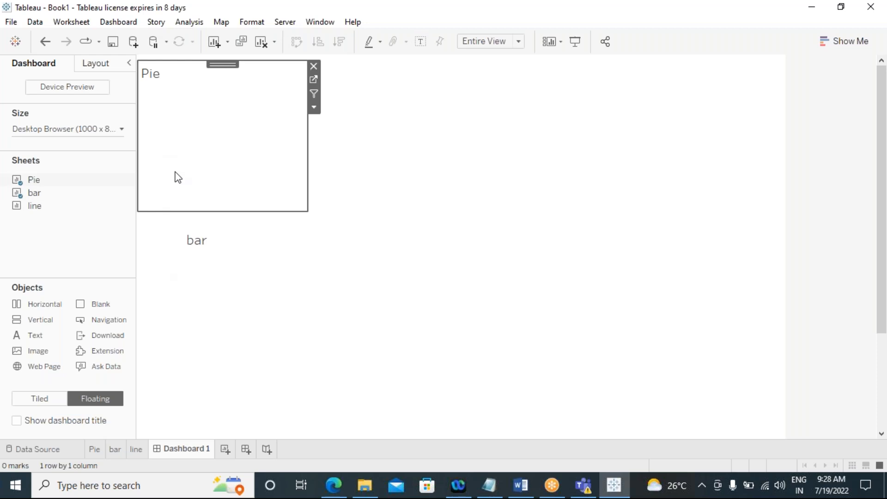
Step: Position the floating bar view directly under the Pie view and narrow its width
{"action": "left_click", "coordinate": [233, 285]}
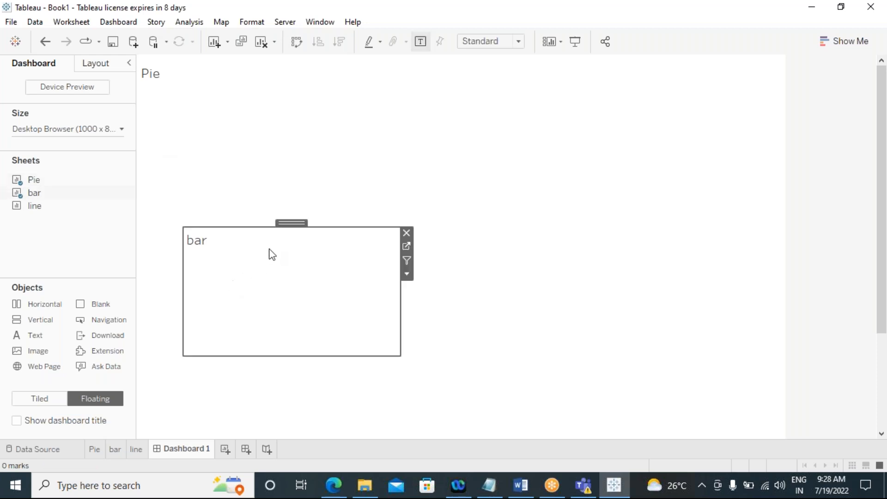
{"action": "left_click_drag", "start_coordinate": [288, 222], "coordinate": [248, 212]}
{"action": "left_click", "coordinate": [224, 182]}
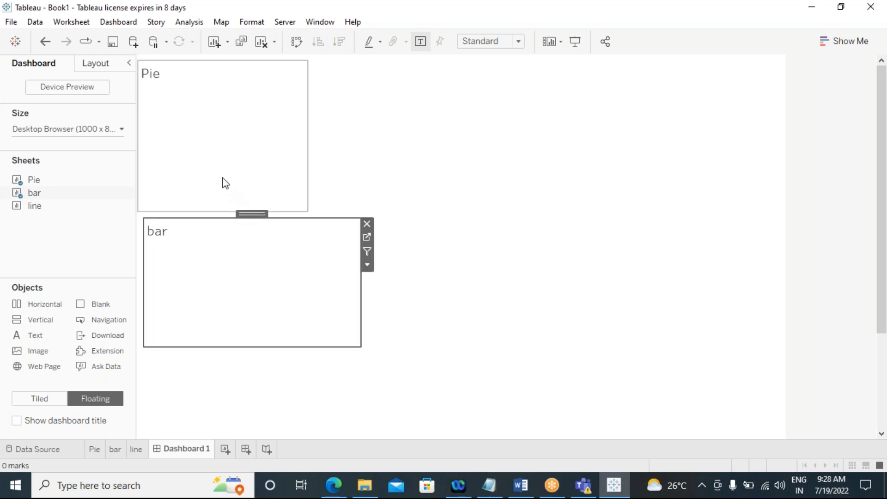
{"action": "left_click", "coordinate": [212, 249]}
{"action": "left_click_drag", "start_coordinate": [361, 290], "coordinate": [311, 280]}
{"action": "left_click", "coordinate": [230, 198]}
{"action": "left_click", "coordinate": [242, 259]}
{"action": "left_click_drag", "start_coordinate": [144, 290], "coordinate": [141, 287]}
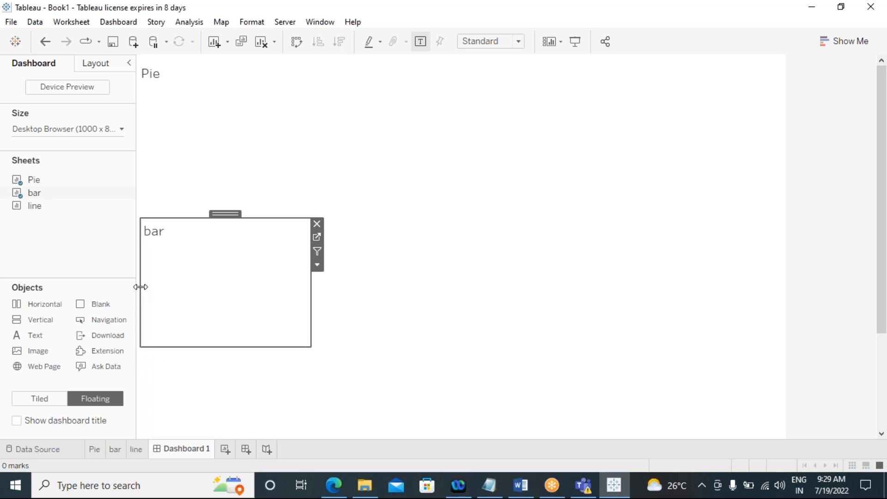
{"action": "left_click", "coordinate": [182, 191]}
{"action": "left_click", "coordinate": [190, 285]}
{"action": "left_click", "coordinate": [182, 195]}
{"action": "left_click", "coordinate": [192, 277]}
{"action": "left_click", "coordinate": [183, 195]}
{"action": "left_click", "coordinate": [184, 256]}
{"action": "left_click", "coordinate": [186, 207]}
{"action": "left_click", "coordinate": [167, 246]}
{"action": "left_click", "coordinate": [150, 202]}
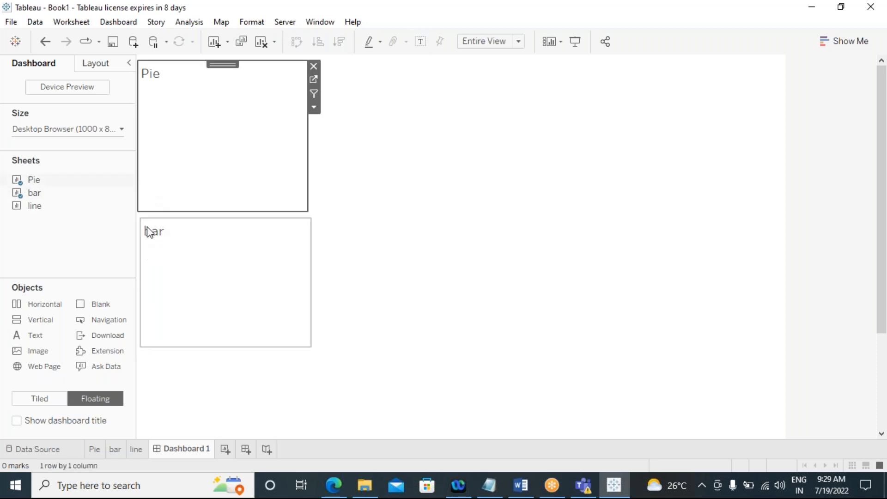
Step: Narrow the bar view slightly to match the Pie view's width
{"action": "left_click", "coordinate": [310, 275]}
{"action": "left_click_drag", "start_coordinate": [310, 275], "coordinate": [304, 276]}
{"action": "left_click", "coordinate": [258, 159]}
{"action": "left_click", "coordinate": [245, 261]}
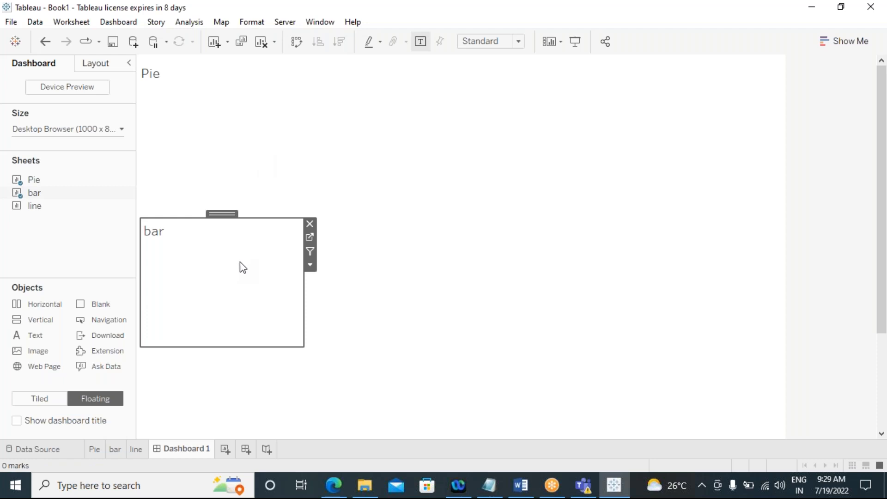
{"action": "left_click", "coordinate": [233, 195]}
{"action": "left_click", "coordinate": [229, 289]}
{"action": "left_click", "coordinate": [216, 175]}
{"action": "left_click", "coordinate": [209, 256]}
Step: Switch new objects to tiled and remove the floating bar and Pie views from the dashboard
{"action": "left_click", "coordinate": [40, 405]}
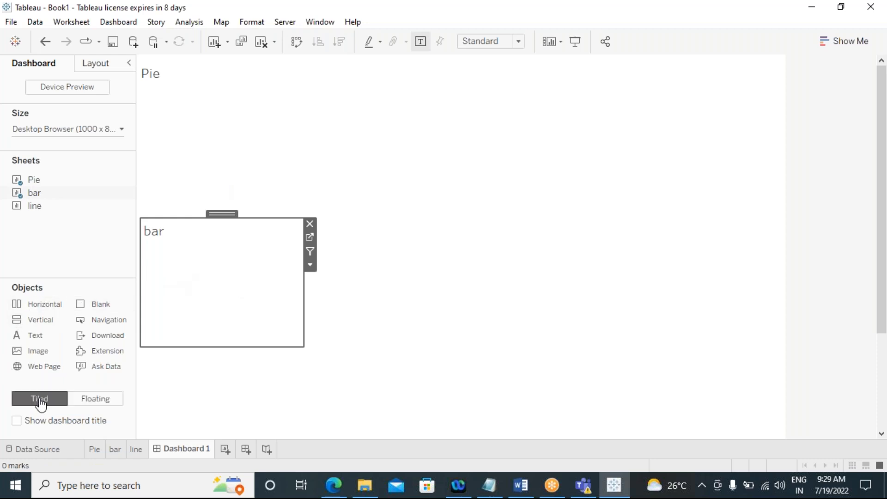
{"action": "left_click", "coordinate": [310, 223]}
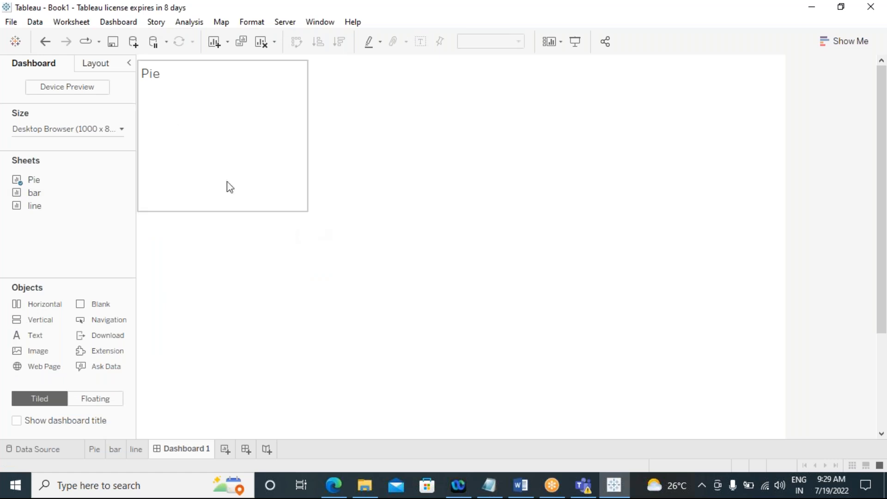
{"action": "left_click", "coordinate": [230, 187]}
{"action": "left_click", "coordinate": [313, 66]}
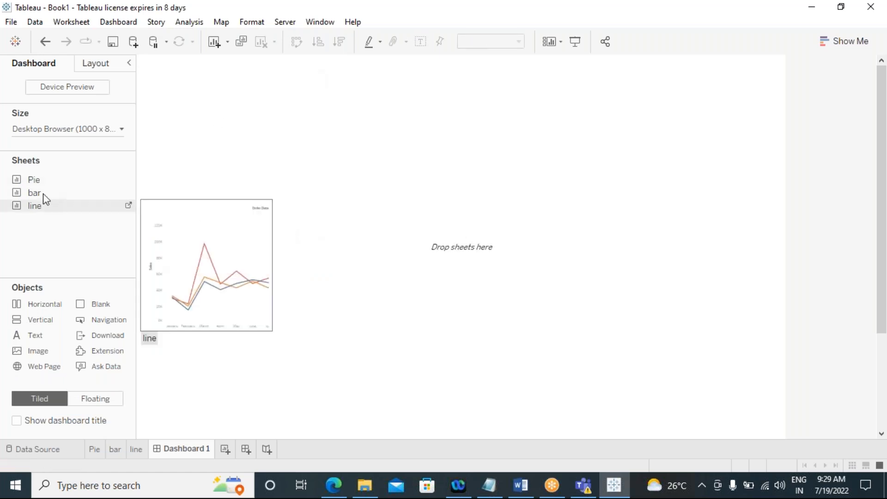
Step: Add the Pie and bar sheets as tiled views stacked vertically and raise the divider between them
{"action": "left_click_drag", "start_coordinate": [32, 182], "coordinate": [223, 148]}
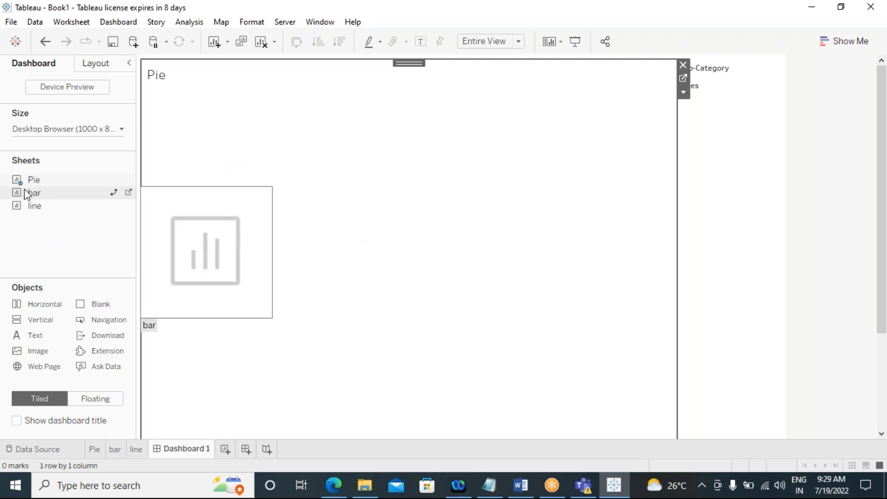
{"action": "left_click_drag", "start_coordinate": [30, 193], "coordinate": [339, 388]}
{"action": "left_click_drag", "start_coordinate": [291, 312], "coordinate": [279, 217]}
Step: Add the line sheet as a tiled view below the bar view and adjust the dividers between the three views
{"action": "left_click_drag", "start_coordinate": [34, 206], "coordinate": [297, 327]}
{"action": "left_click_drag", "start_coordinate": [267, 226], "coordinate": [271, 172]}
{"action": "left_click_drag", "start_coordinate": [275, 328], "coordinate": [277, 301]}
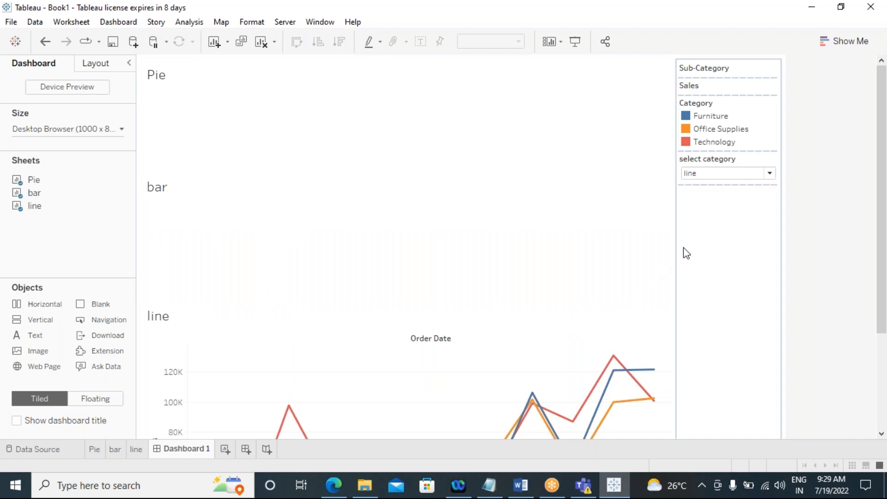
Step: Widen the legend column and add a Blank object as a thin strip across the top of the dashboard
{"action": "left_click_drag", "start_coordinate": [675, 248], "coordinate": [443, 235]}
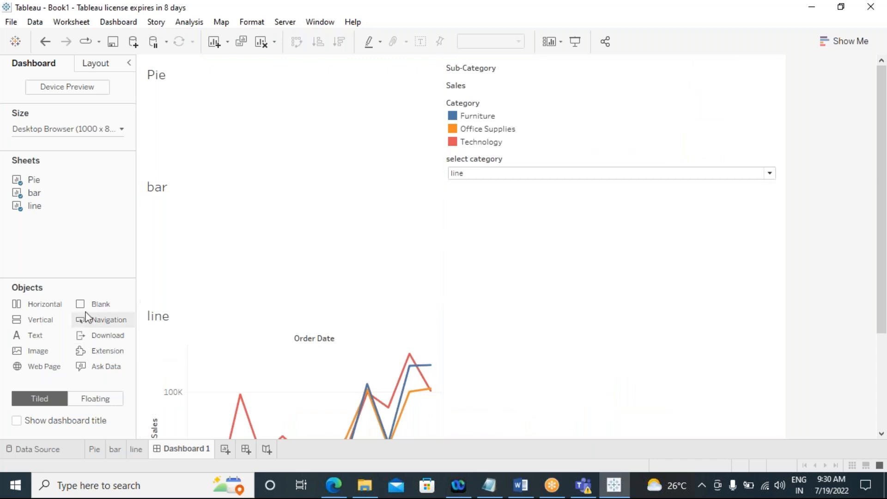
{"action": "left_click_drag", "start_coordinate": [93, 304], "coordinate": [427, 71]}
{"action": "left_click_drag", "start_coordinate": [367, 314], "coordinate": [358, 135]}
{"action": "left_click", "coordinate": [370, 132]}
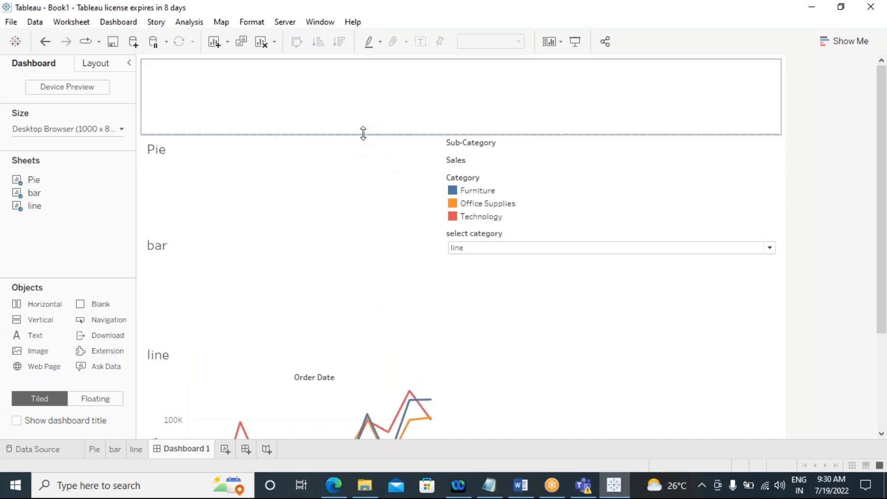
{"action": "left_click_drag", "start_coordinate": [363, 133], "coordinate": [363, 96]}
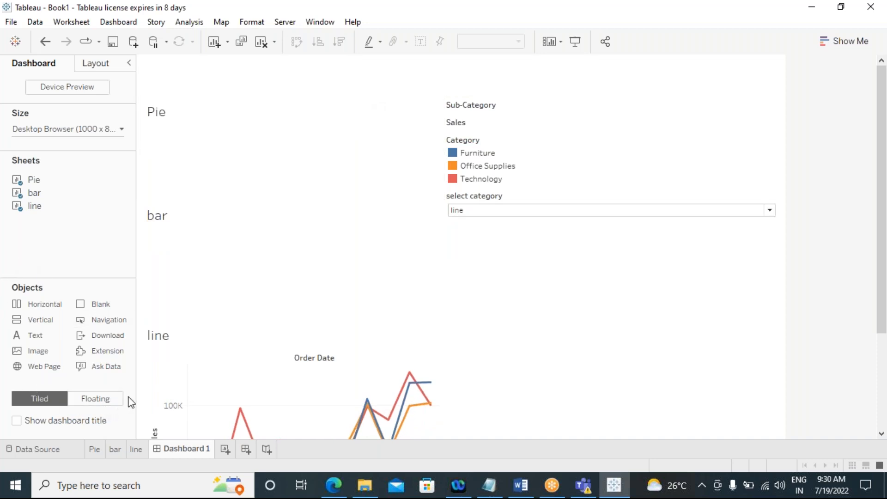
Step: Adjust the legend column's width by moving its left edge to about the dashboard's middle
{"action": "mouse_move", "coordinate": [444, 259]}
{"action": "left_mouse_down"}
{"action": "mouse_move", "coordinate": [571, 263]}
{"action": "mouse_move", "coordinate": [568, 254]}
{"action": "mouse_move", "coordinate": [448, 254]}
{"action": "left_mouse_up"}
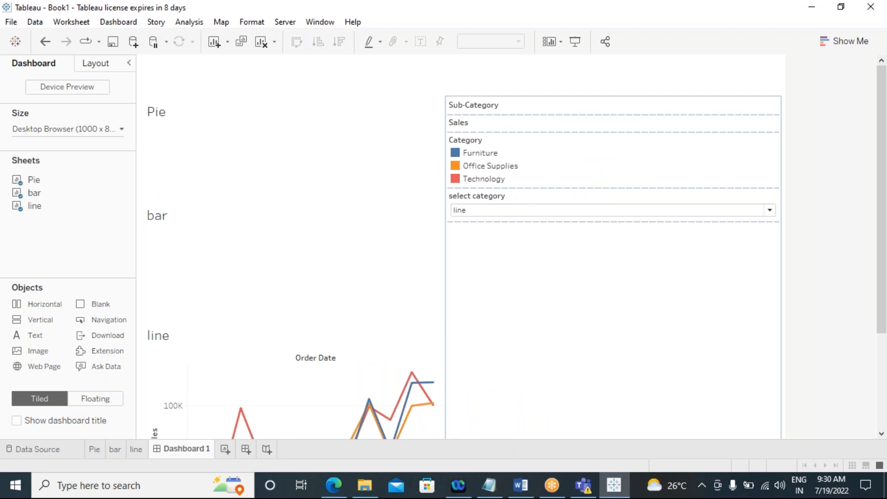
{"action": "left_click_drag", "start_coordinate": [448, 253], "coordinate": [398, 245]}
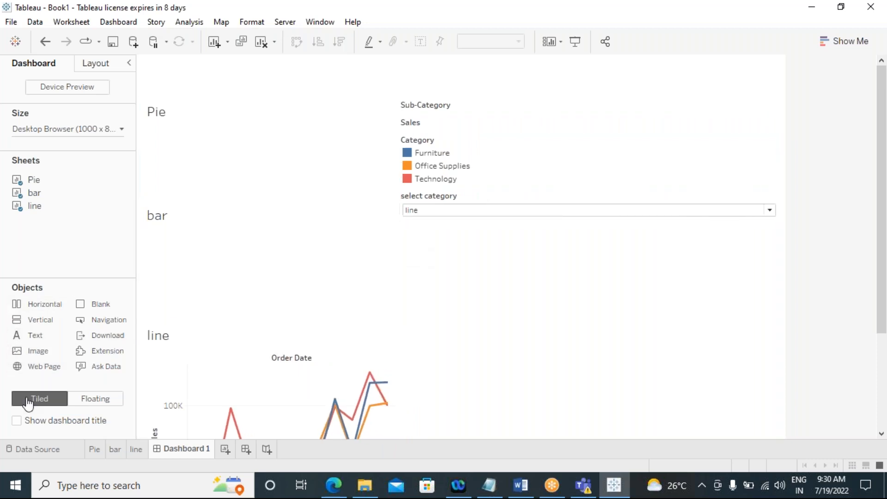
{"action": "left_click_drag", "start_coordinate": [399, 287], "coordinate": [432, 287]}
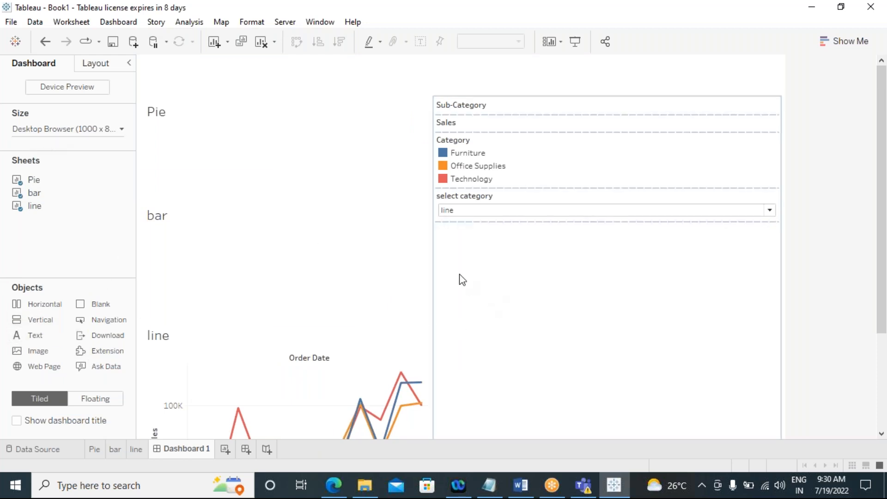
Step: Remove the Category legend, select category control, and Sales and Sub-Category legends from the right column
{"action": "left_click", "coordinate": [571, 159]}
{"action": "left_click", "coordinate": [787, 137]}
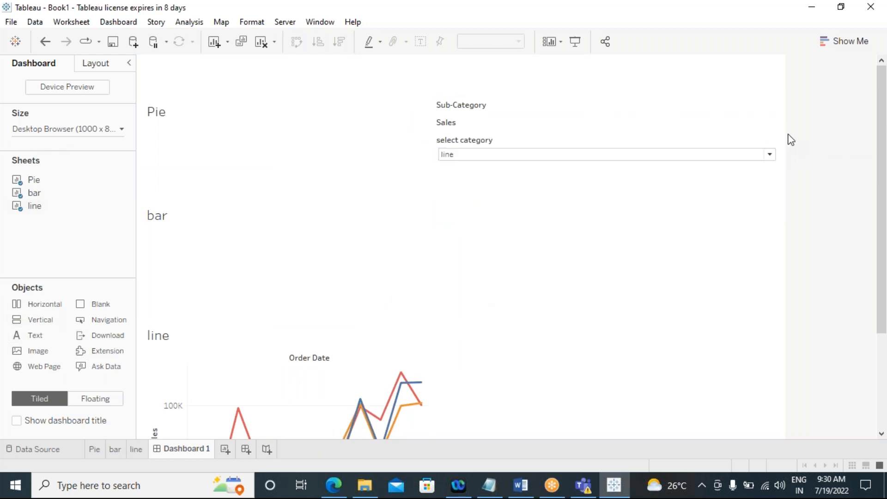
{"action": "left_click", "coordinate": [555, 142]}
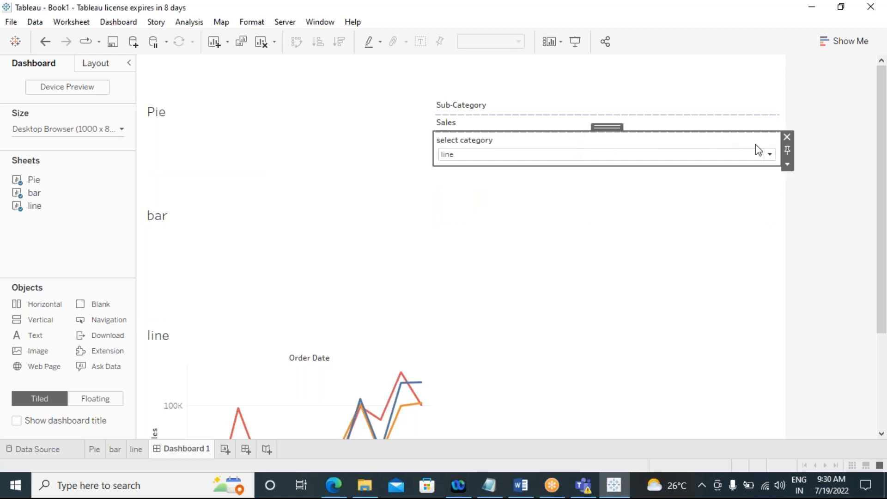
{"action": "left_click", "coordinate": [787, 138]}
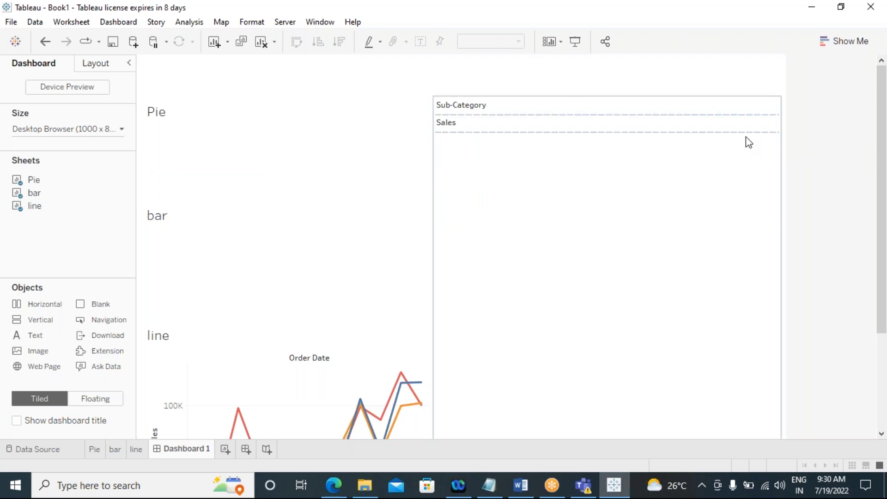
{"action": "left_click", "coordinate": [497, 123]}
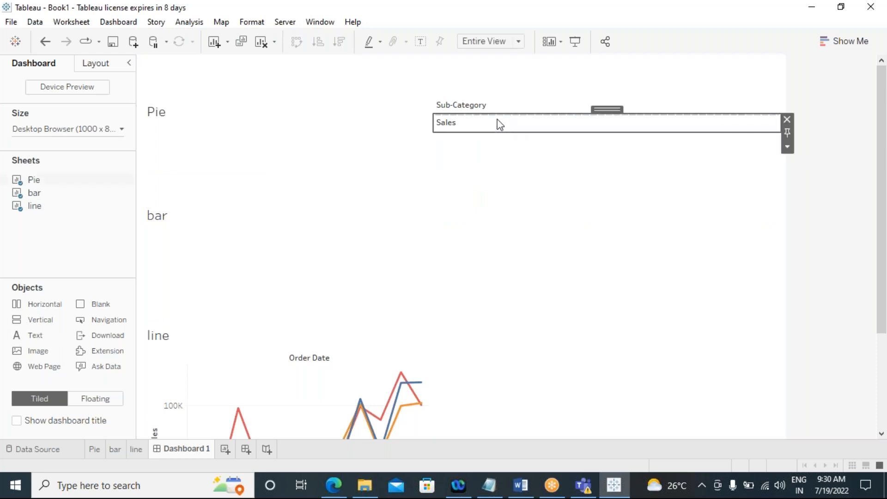
{"action": "left_click", "coordinate": [786, 119]}
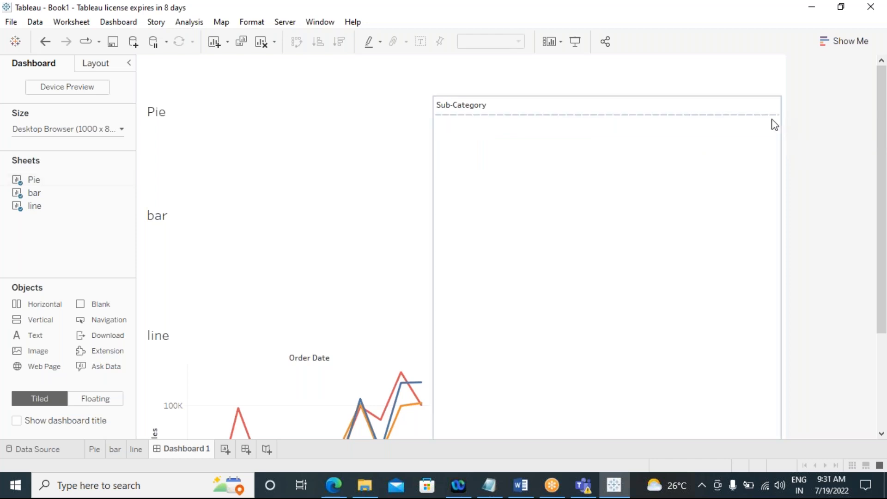
{"action": "left_click", "coordinate": [527, 109]}
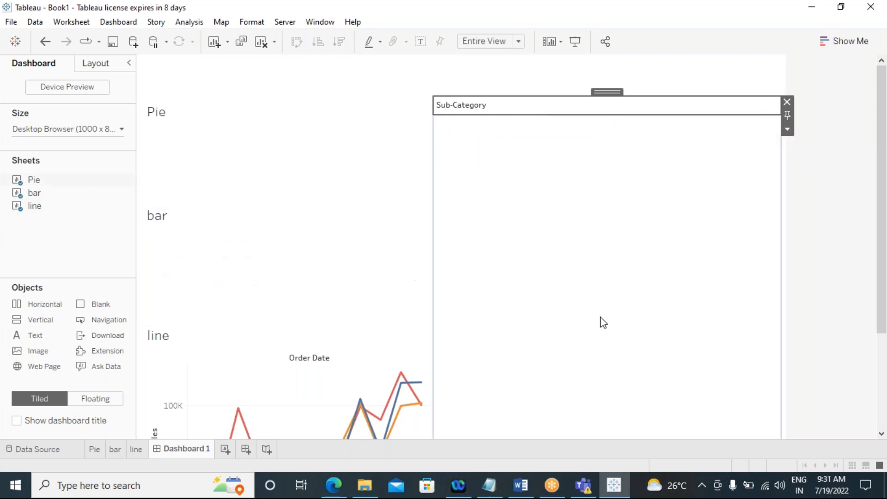
{"action": "left_click", "coordinate": [786, 102]}
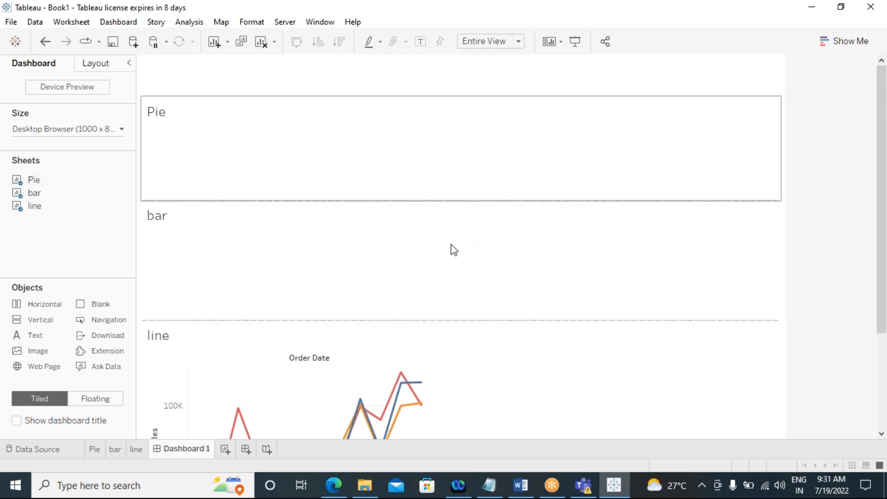
Step: Shorten the Pie view and the top blank strip, giving the bar view more height
{"action": "left_click_drag", "start_coordinate": [366, 200], "coordinate": [370, 145]}
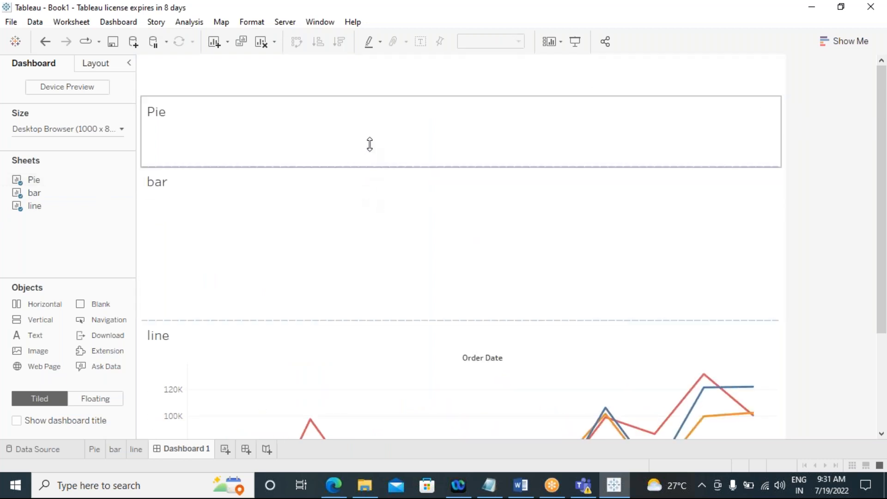
{"action": "left_click_drag", "start_coordinate": [335, 168], "coordinate": [340, 151]}
{"action": "left_click_drag", "start_coordinate": [347, 100], "coordinate": [352, 82]}
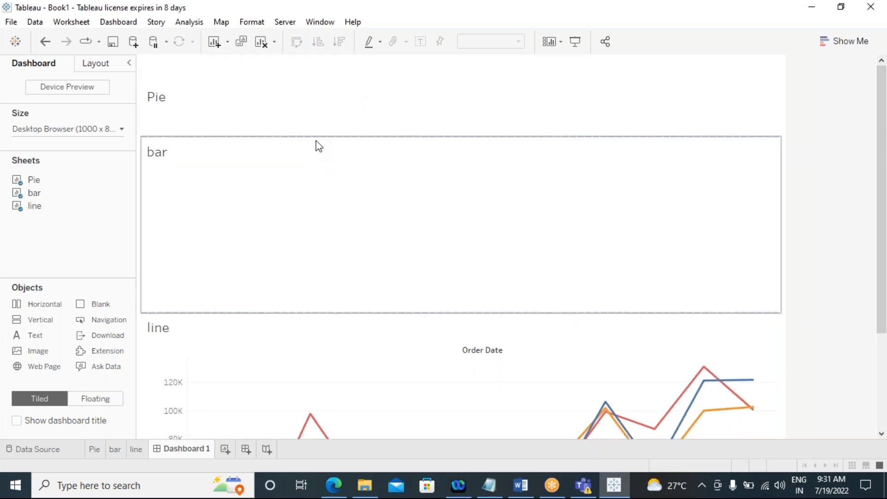
Step: Shorten the Pie view and hide its title
{"action": "left_click", "coordinate": [325, 123]}
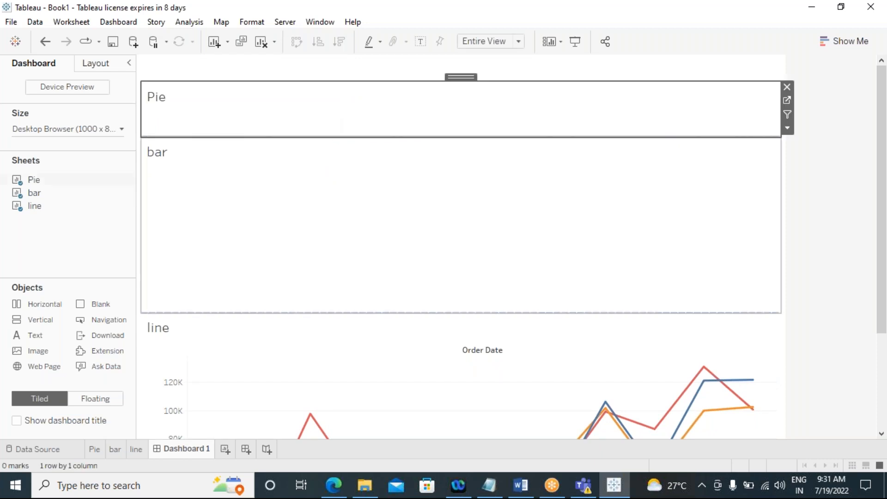
{"action": "left_click_drag", "start_coordinate": [324, 136], "coordinate": [296, 114]}
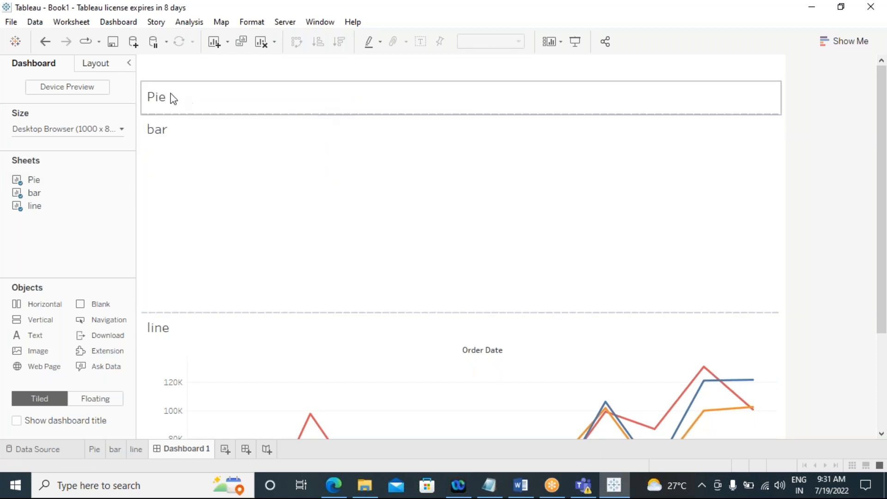
{"action": "right_click", "coordinate": [172, 97]}
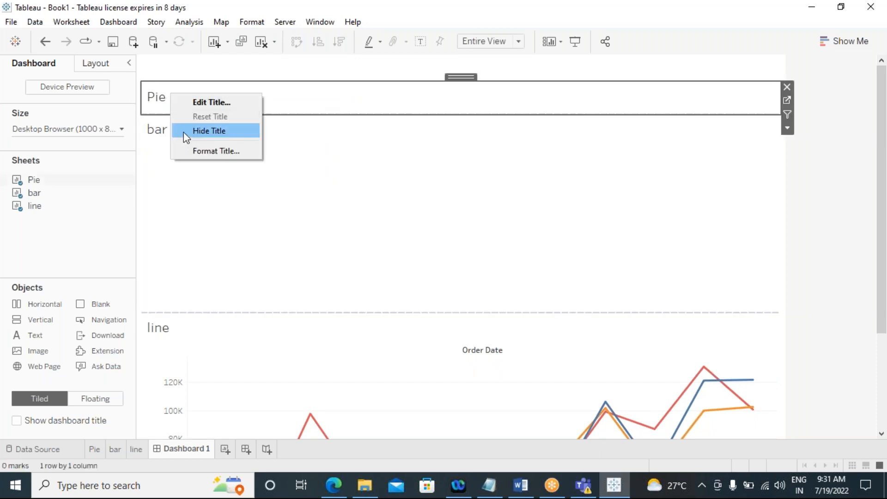
{"action": "left_click", "coordinate": [208, 131]}
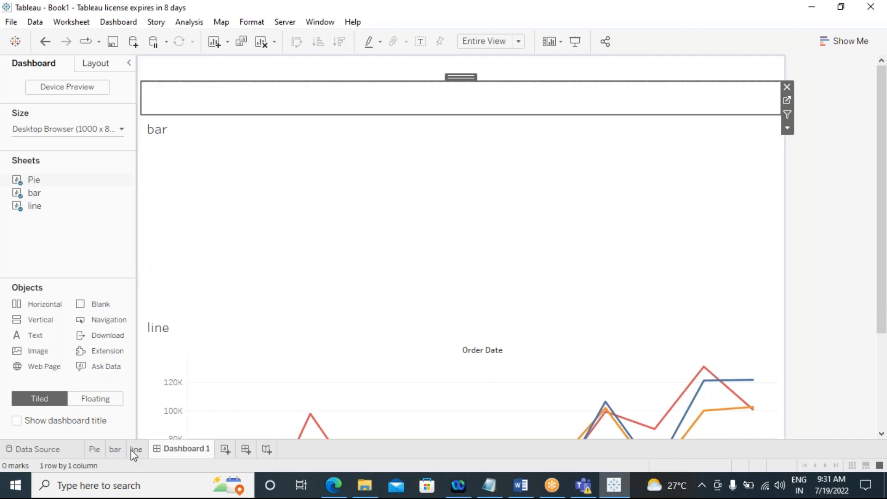
Step: Clear all sheets and objects from the dashboard
{"action": "left_click", "coordinate": [93, 400]}
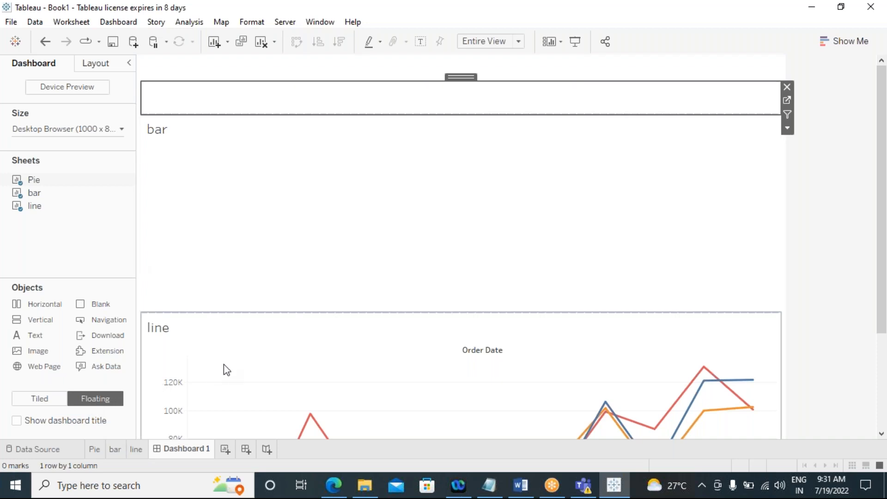
{"action": "left_click", "coordinate": [29, 400]}
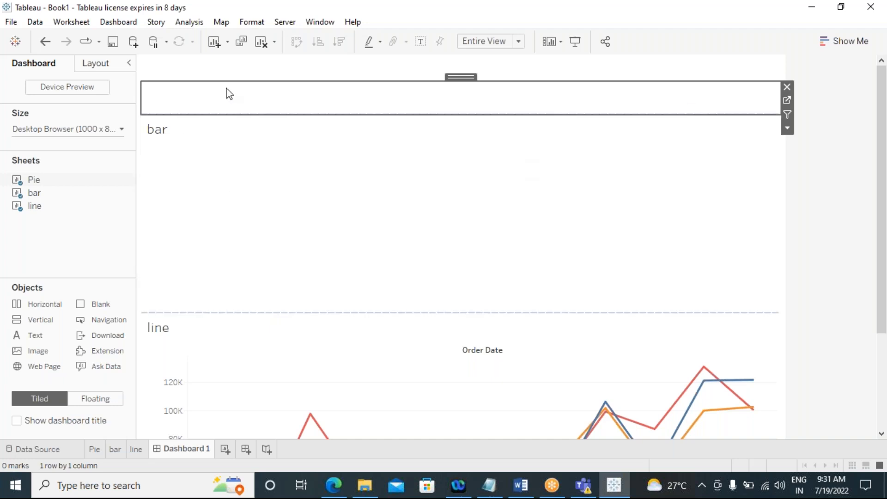
{"action": "left_click", "coordinate": [262, 43]}
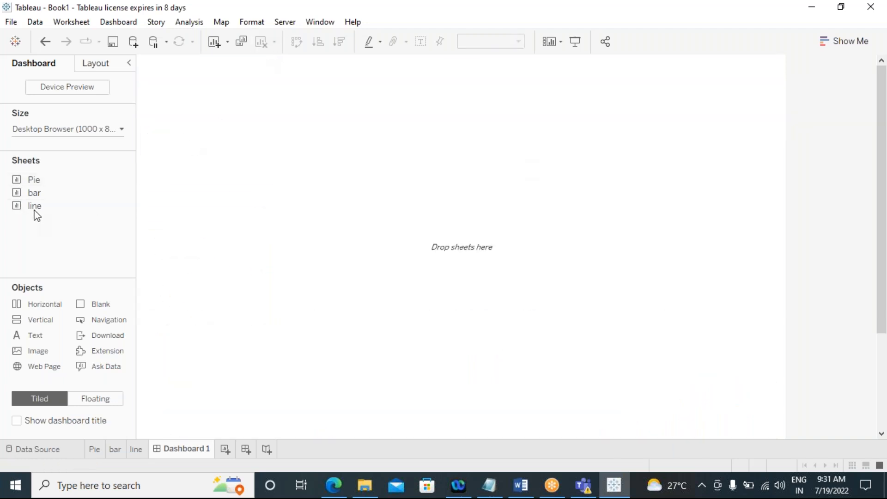
Step: Add a floating Vertical container and size it to fill the dashboard below a top margin
{"action": "left_click", "coordinate": [101, 399]}
{"action": "left_click_drag", "start_coordinate": [115, 305], "coordinate": [236, 208]}
{"action": "left_click_drag", "start_coordinate": [452, 332], "coordinate": [749, 406]}
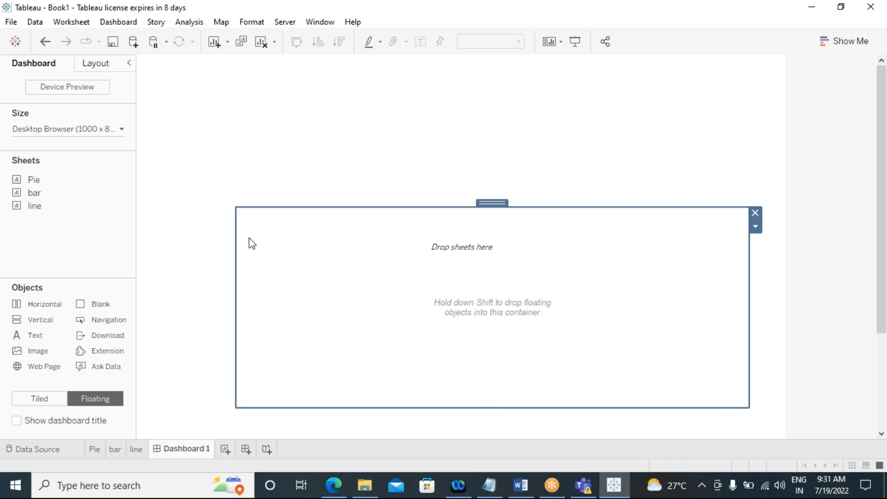
{"action": "left_click_drag", "start_coordinate": [235, 210], "coordinate": [168, 169]}
{"action": "left_click_drag", "start_coordinate": [170, 350], "coordinate": [158, 350]}
{"action": "left_click_drag", "start_coordinate": [414, 406], "coordinate": [410, 428]}
Step: Place the Pie sheet as a floating view inside the container and stretch it to fill the container
{"action": "left_click_drag", "start_coordinate": [33, 179], "coordinate": [452, 329]}
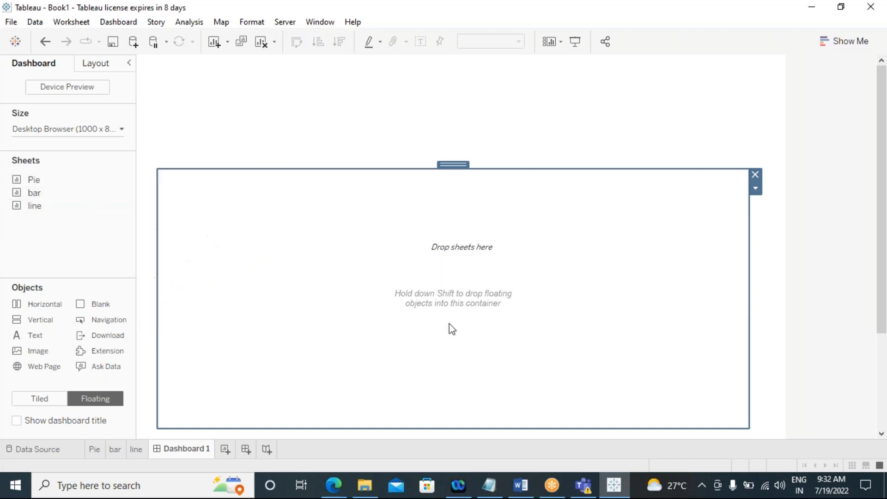
{"action": "mouse_move", "coordinate": [25, 181]}
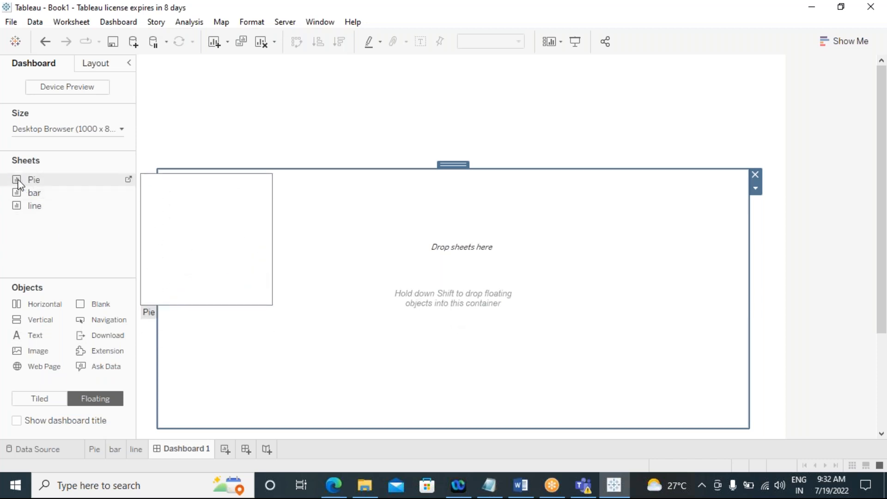
{"action": "left_click_drag", "start_coordinate": [16, 183], "coordinate": [173, 187]}
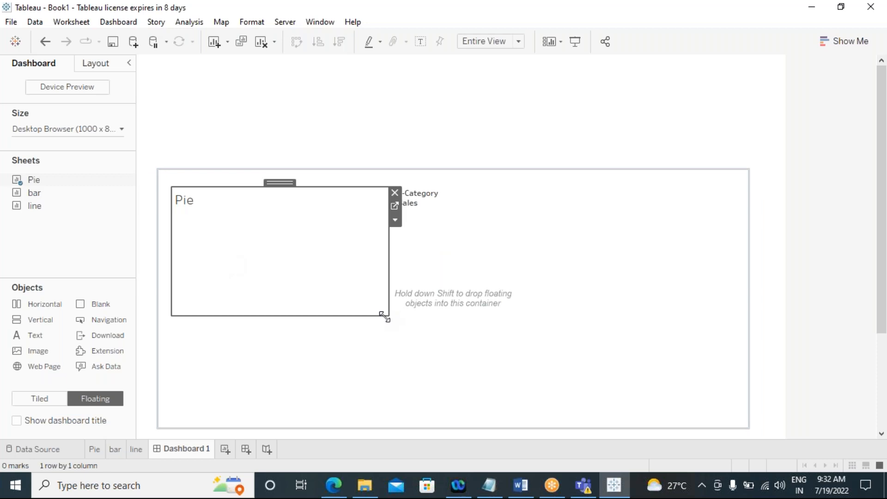
{"action": "left_click_drag", "start_coordinate": [383, 317], "coordinate": [342, 423]}
{"action": "left_click_drag", "start_coordinate": [342, 277], "coordinate": [738, 310]}
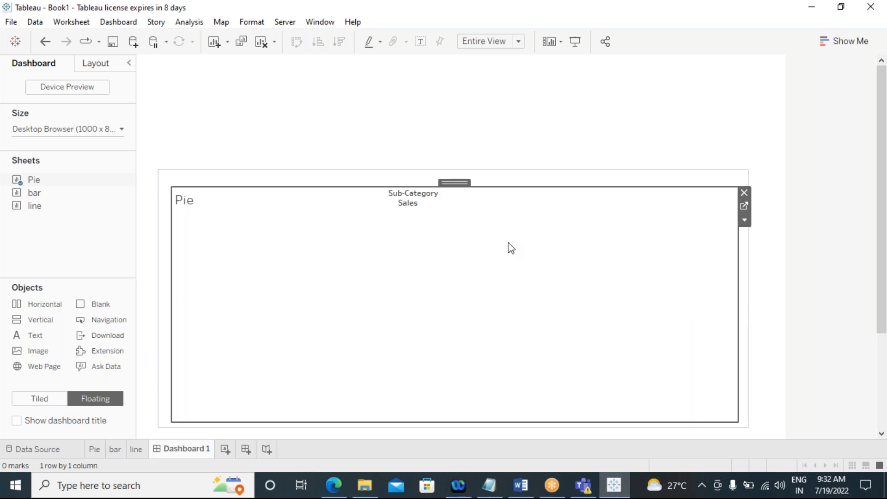
Step: Separate the Sub-Category legend from the Sales legend and remove it from the dashboard
{"action": "left_click", "coordinate": [405, 206]}
{"action": "left_click_drag", "start_coordinate": [432, 192], "coordinate": [538, 186]}
{"action": "left_click", "coordinate": [425, 194]}
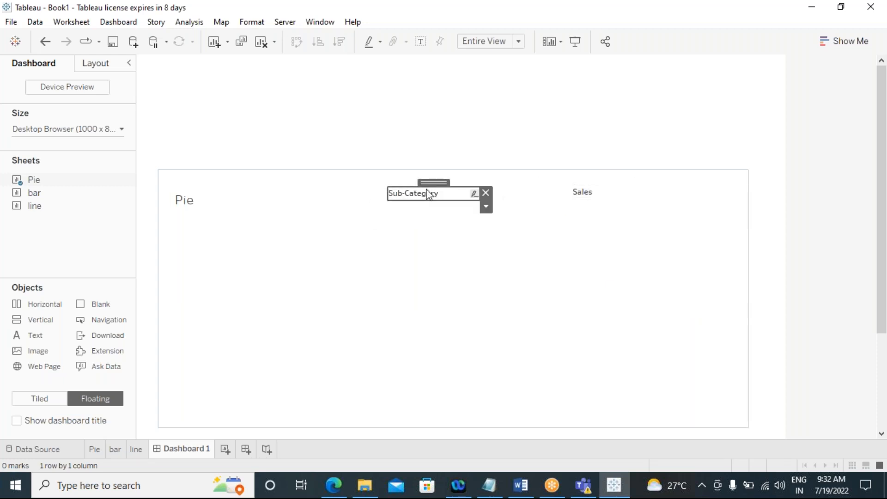
{"action": "right_click", "coordinate": [426, 195]}
{"action": "left_click", "coordinate": [420, 182]}
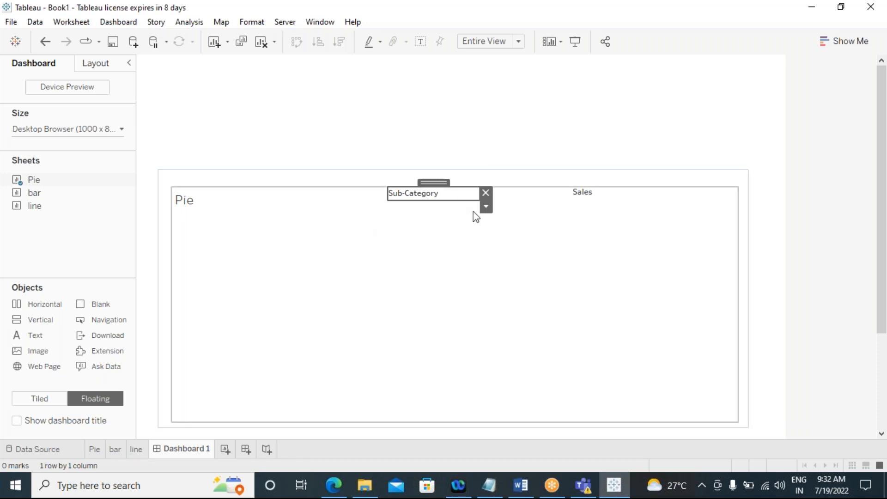
{"action": "left_click", "coordinate": [486, 195]}
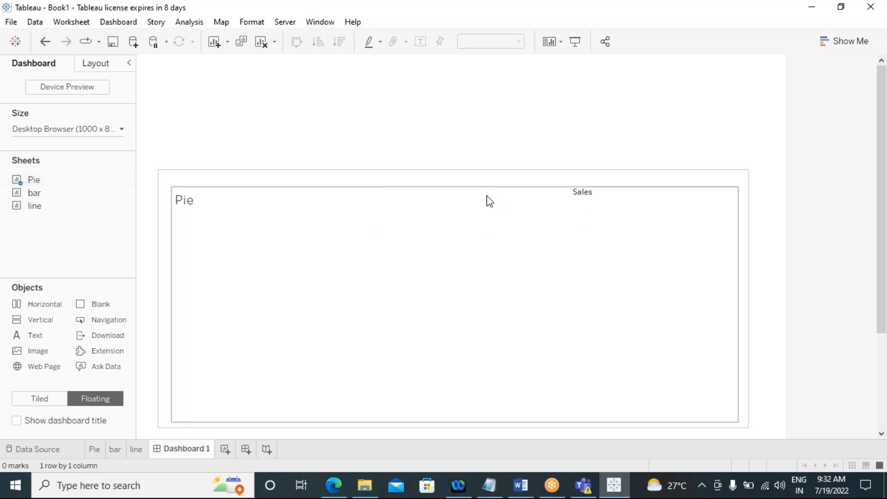
Step: Hide the Pie view's title and move the Sales legend above the container
{"action": "left_click", "coordinate": [199, 196]}
{"action": "right_click", "coordinate": [199, 196]}
{"action": "left_click", "coordinate": [217, 238]}
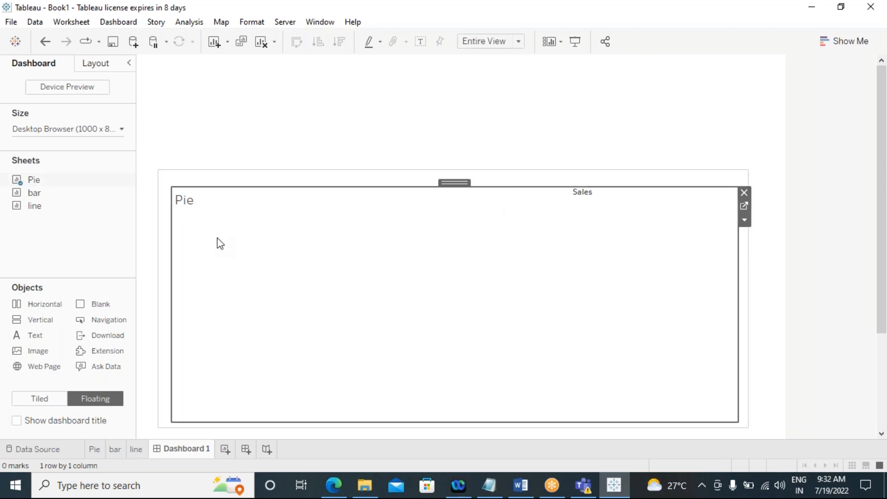
{"action": "left_click_drag", "start_coordinate": [605, 189], "coordinate": [625, 134]}
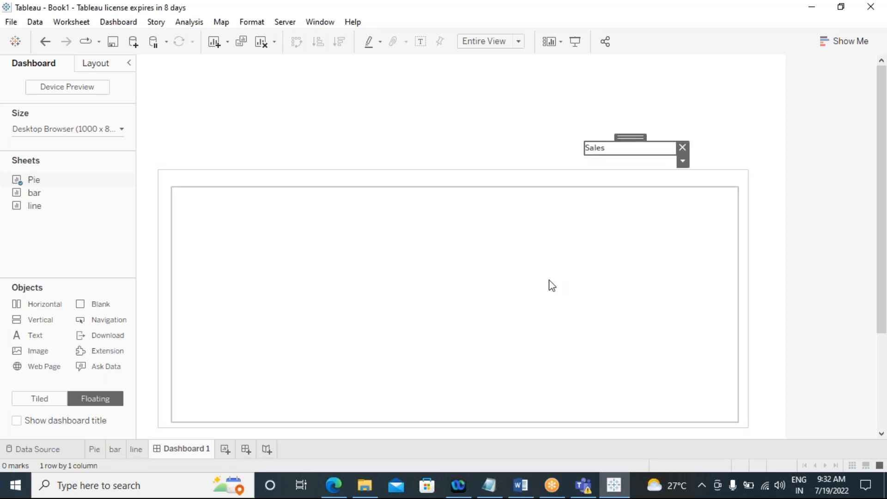
{"action": "left_click", "coordinate": [550, 285]}
Step: Add the bar sheet as a floating view filling the container and hide its title
{"action": "left_click_drag", "start_coordinate": [29, 193], "coordinate": [167, 182]}
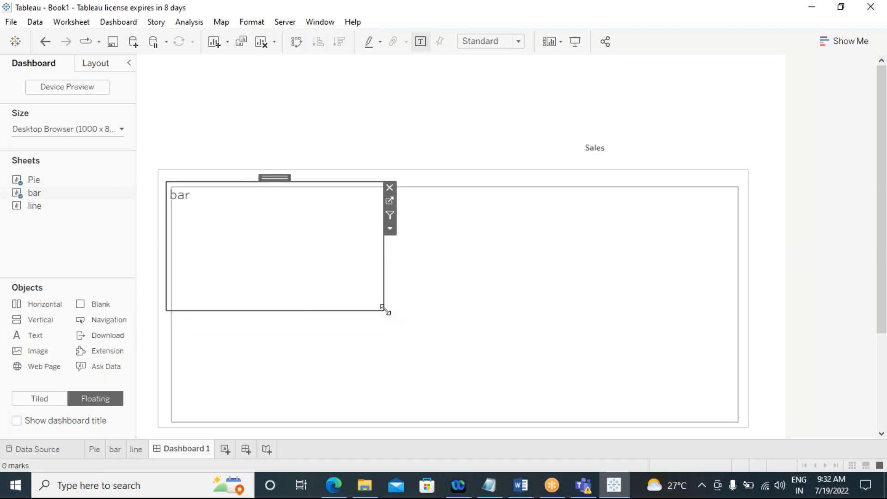
{"action": "left_click_drag", "start_coordinate": [384, 309], "coordinate": [692, 391]}
{"action": "left_click_drag", "start_coordinate": [166, 253], "coordinate": [186, 259]}
{"action": "right_click", "coordinate": [232, 199]}
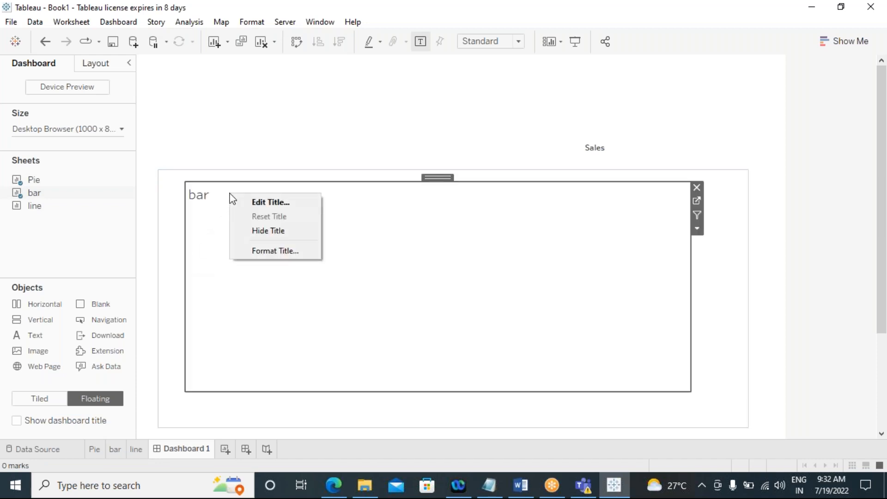
{"action": "left_click", "coordinate": [249, 227]}
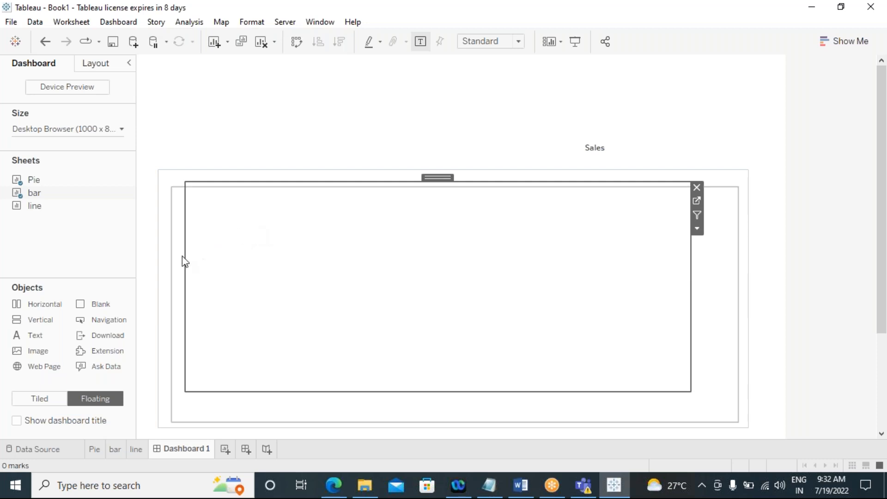
{"action": "left_click_drag", "start_coordinate": [432, 177], "coordinate": [434, 192]}
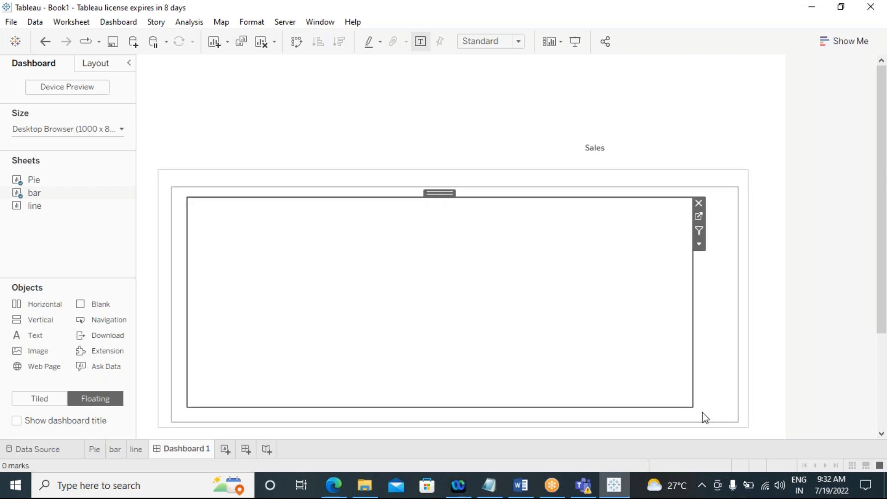
{"action": "left_click_drag", "start_coordinate": [693, 406], "coordinate": [715, 408]}
Step: Drop the line sheet into the container as a floating view
{"action": "mouse_move", "coordinate": [27, 205]}
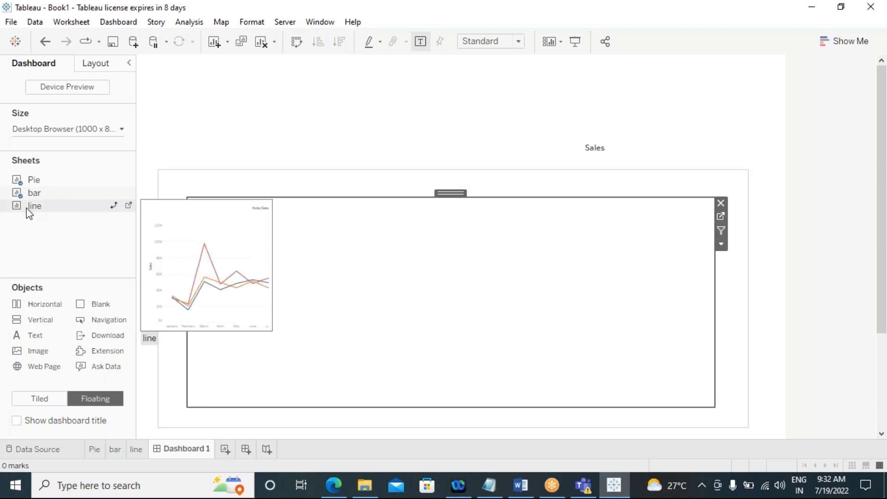
{"action": "left_click_drag", "start_coordinate": [28, 208], "coordinate": [288, 272]}
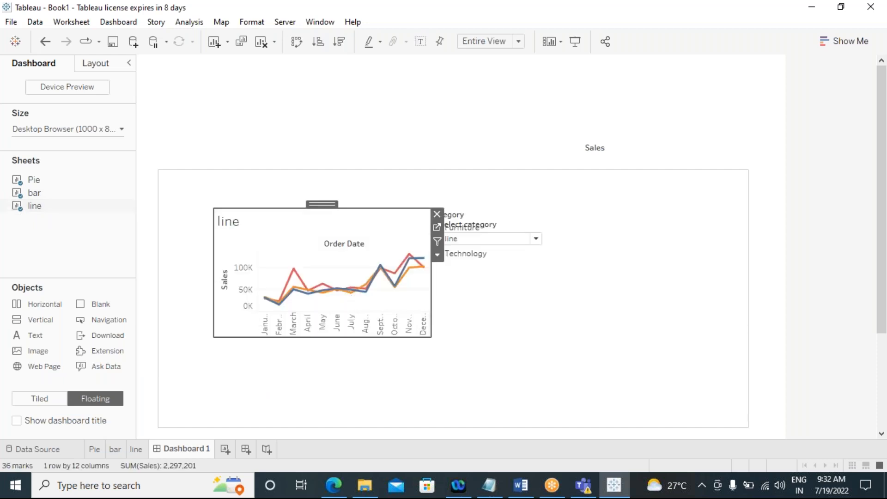
Step: Move the select category control above the container and remove the Category legend
{"action": "left_click", "coordinate": [491, 232]}
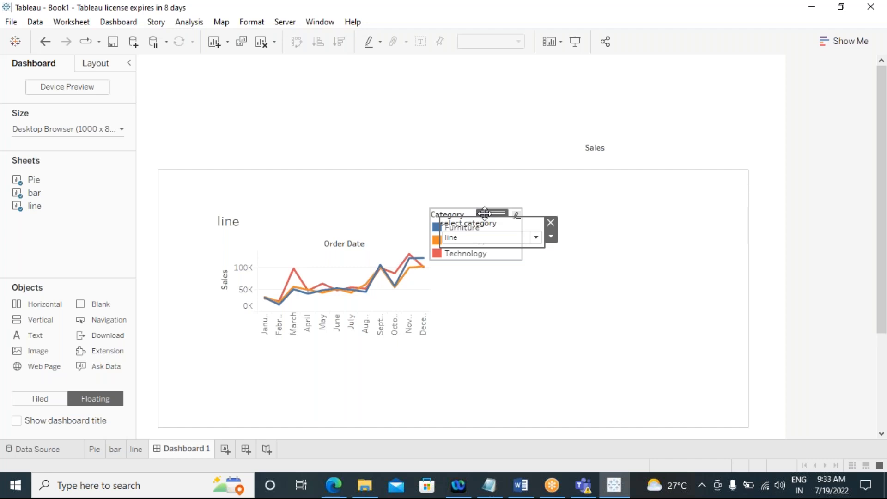
{"action": "left_click_drag", "start_coordinate": [483, 216], "coordinate": [476, 122]}
{"action": "left_click", "coordinate": [491, 263]}
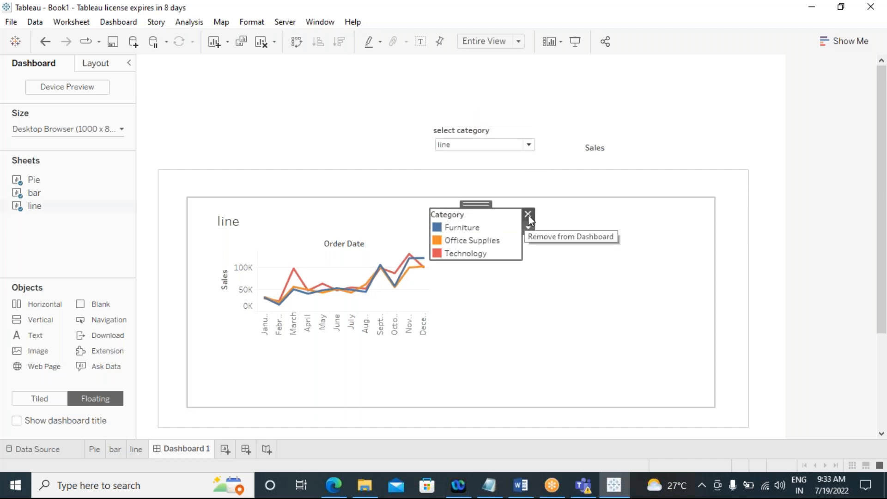
{"action": "left_click", "coordinate": [528, 215]}
Step: Stretch the line view to fill the container and hide its title
{"action": "left_click", "coordinate": [425, 302]}
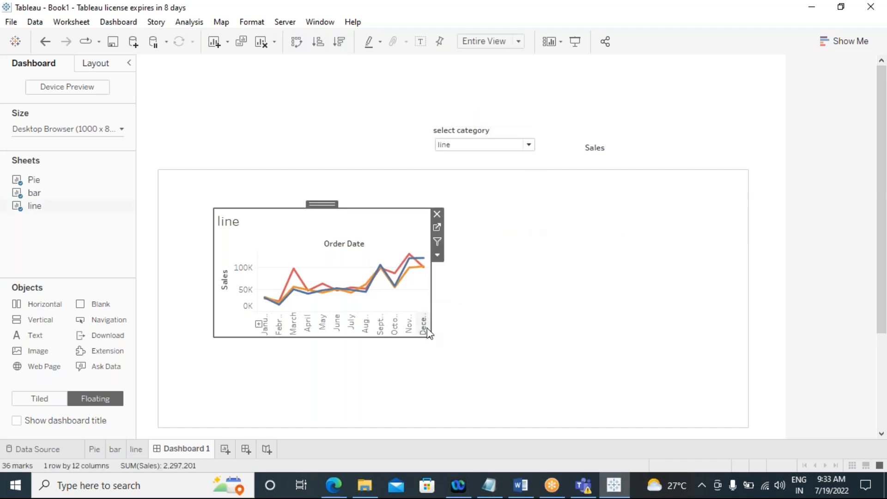
{"action": "left_click_drag", "start_coordinate": [426, 337], "coordinate": [721, 408]}
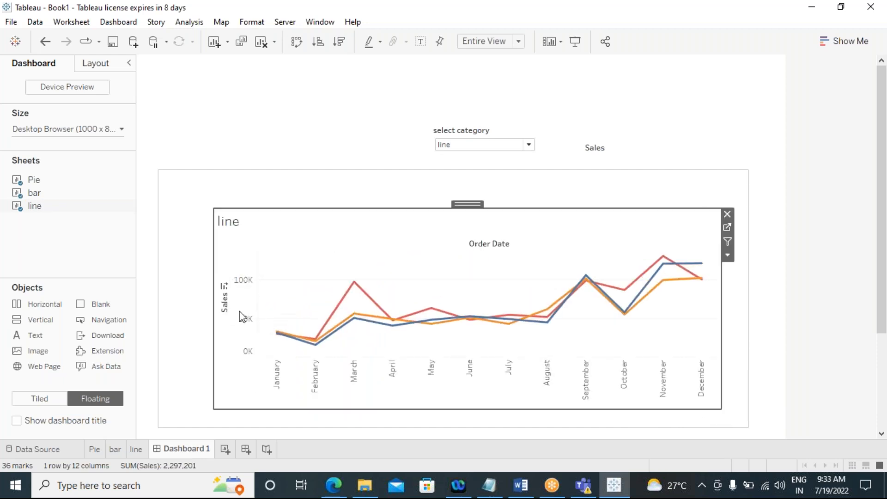
{"action": "left_click_drag", "start_coordinate": [213, 268], "coordinate": [198, 264]}
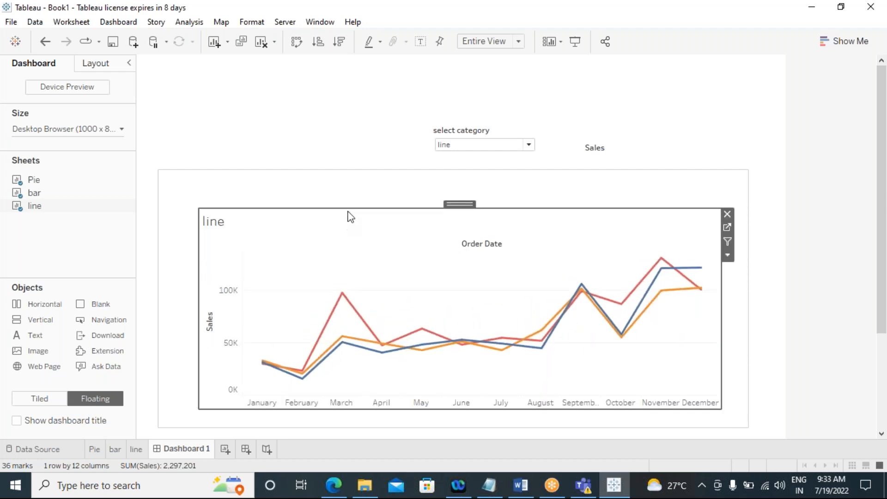
{"action": "left_click_drag", "start_coordinate": [348, 208], "coordinate": [348, 206]}
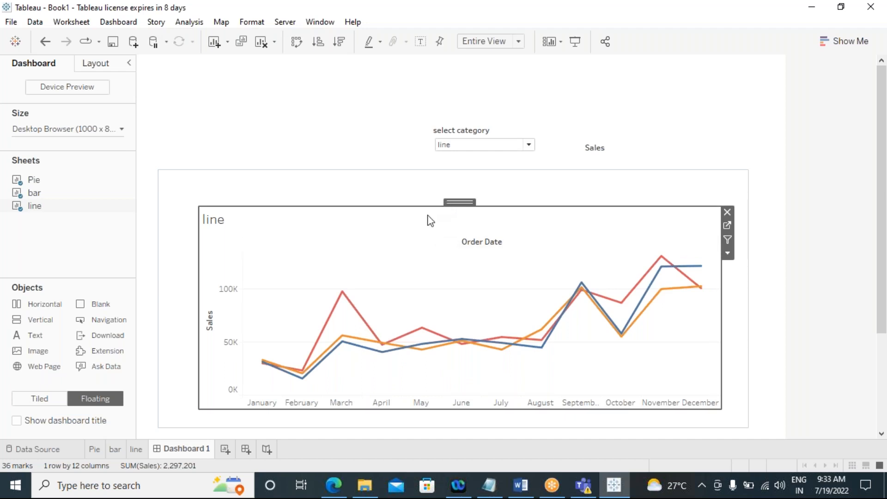
{"action": "right_click", "coordinate": [241, 219]}
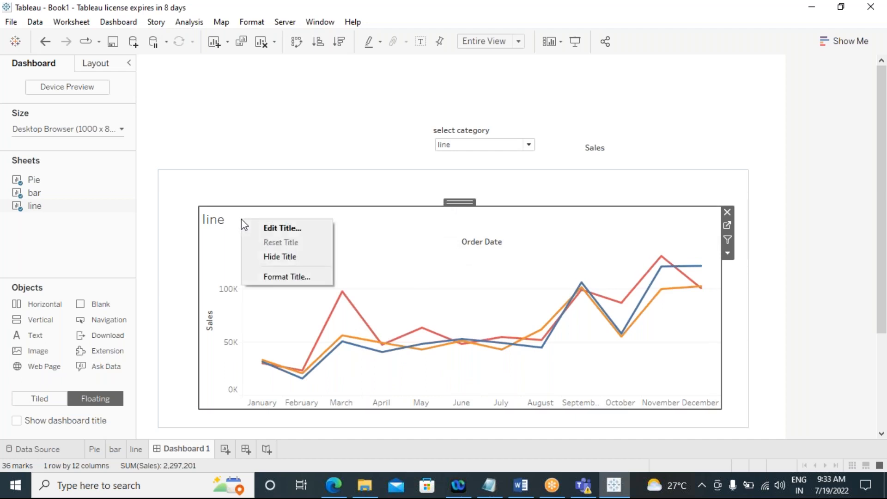
{"action": "left_click", "coordinate": [261, 256]}
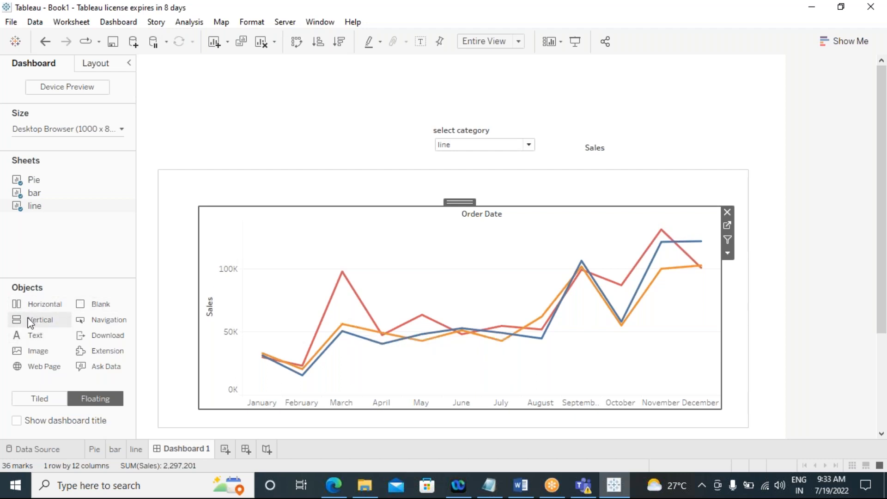
Step: Remove the Sales legend from the dashboard
{"action": "left_click_drag", "start_coordinate": [52, 320], "coordinate": [426, 204]}
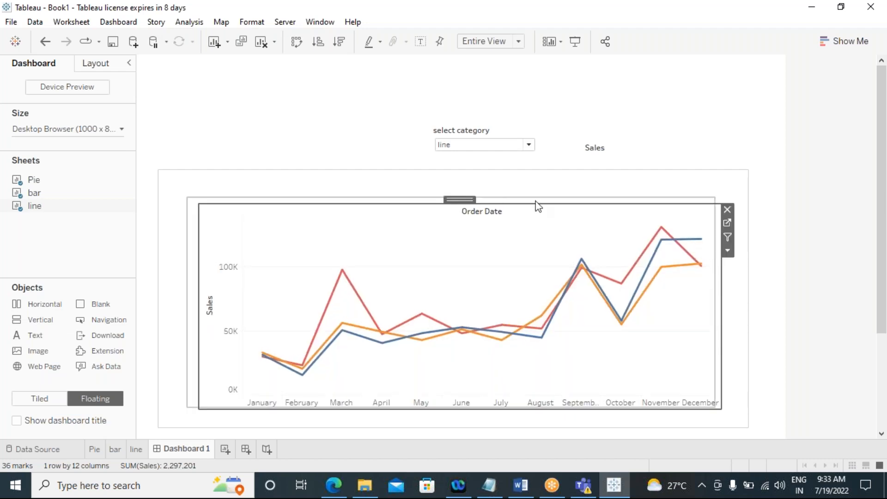
{"action": "left_click", "coordinate": [599, 148]}
{"action": "left_click", "coordinate": [682, 147]}
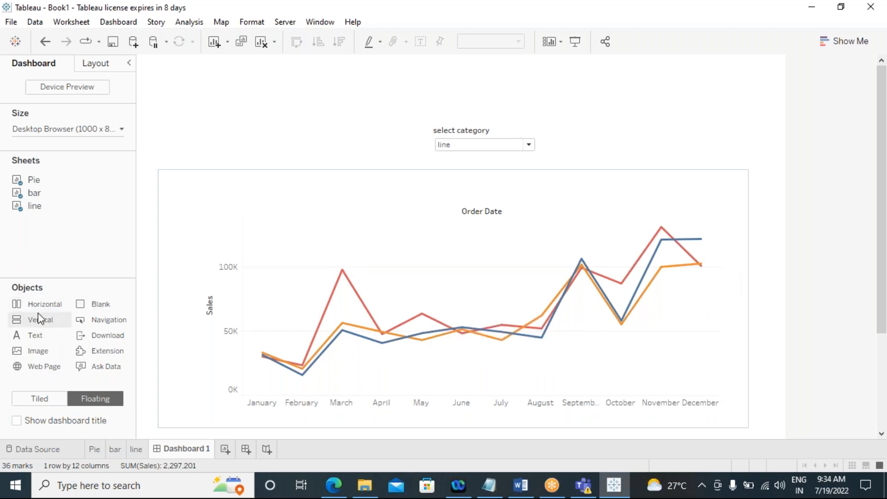
Step: Hide the Order Date column field label on the line chart
{"action": "right_click", "coordinate": [483, 213]}
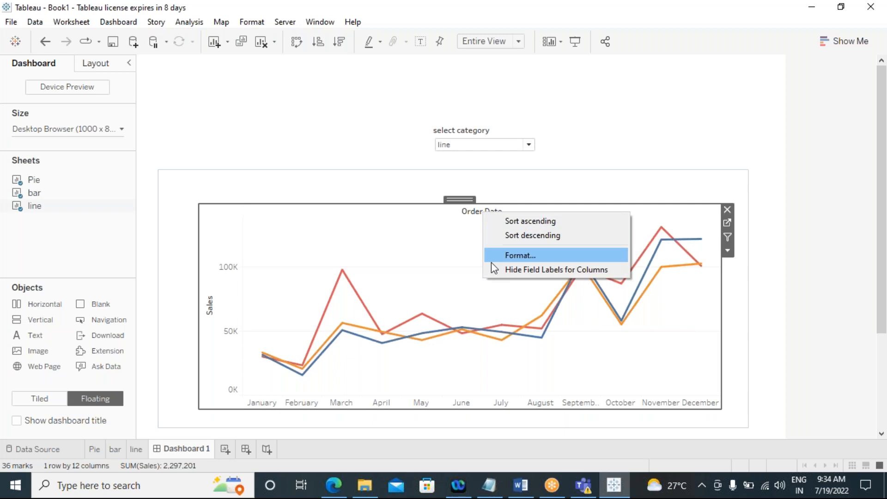
{"action": "left_click", "coordinate": [493, 269]}
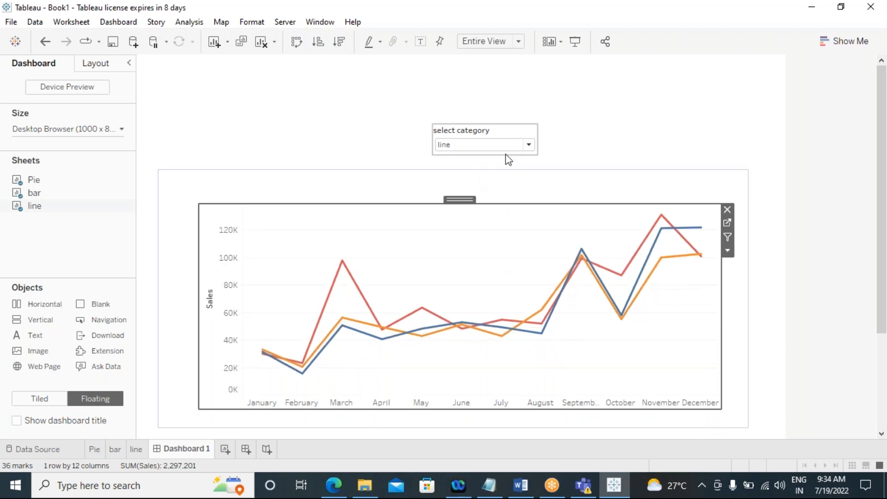
Step: Try the select category control on the dashboard by switching it to bar and then to Pie
{"action": "left_click", "coordinate": [598, 143]}
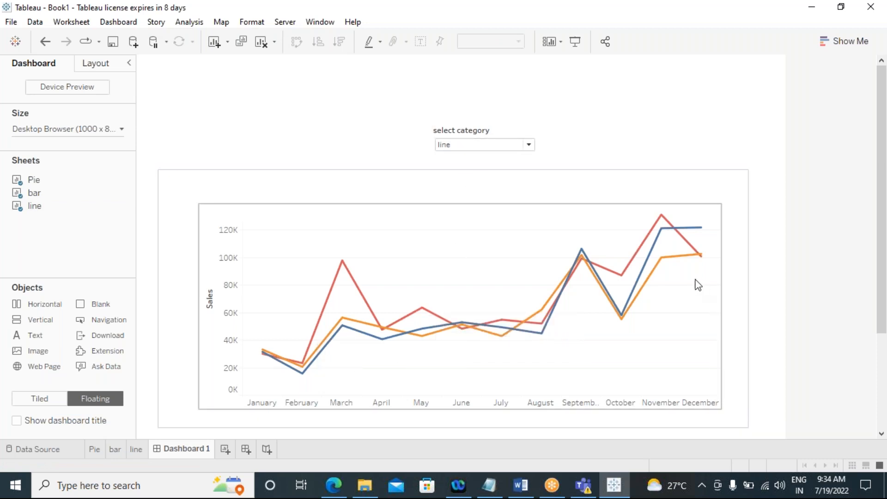
{"action": "left_click", "coordinate": [529, 145]}
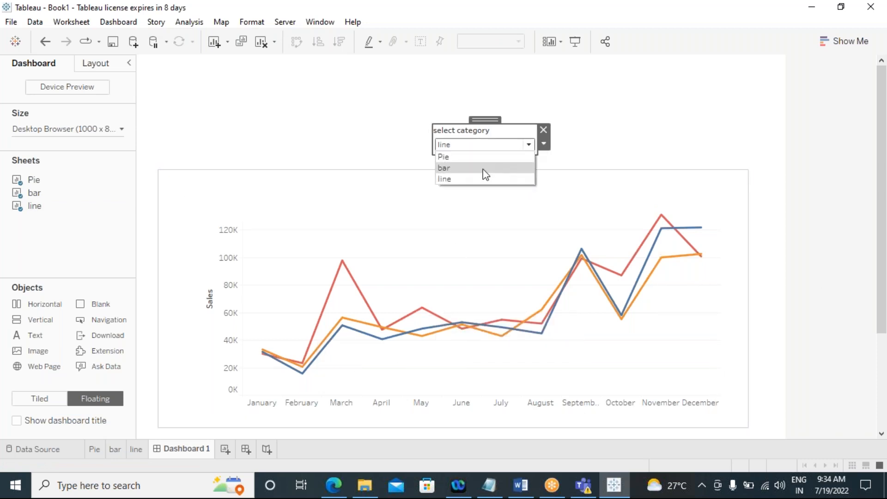
{"action": "left_click", "coordinate": [484, 169]}
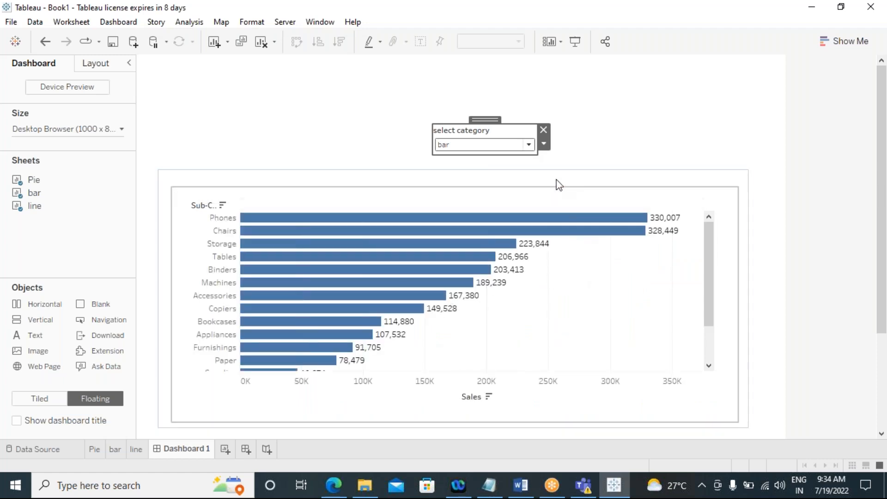
{"action": "left_click", "coordinate": [529, 145]}
{"action": "left_click", "coordinate": [474, 160]}
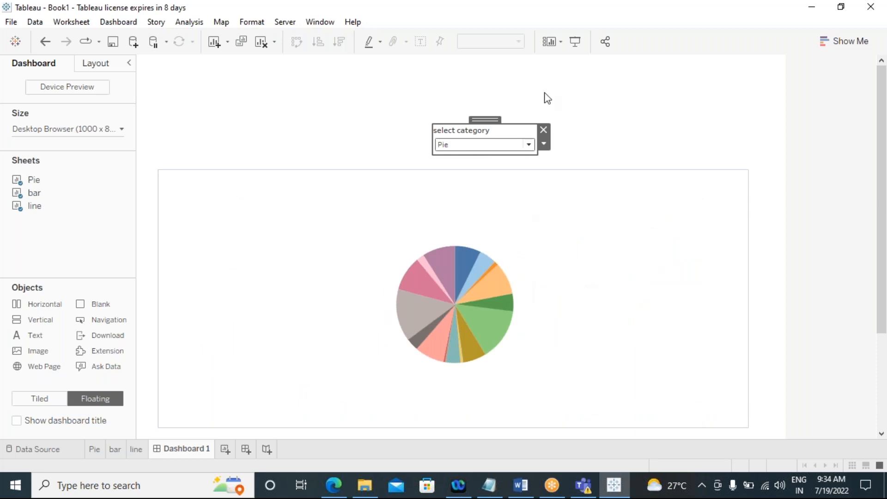
Step: Enter presentation mode and cycle the select category control through bar and line to check the chart switching
{"action": "left_click", "coordinate": [575, 43]}
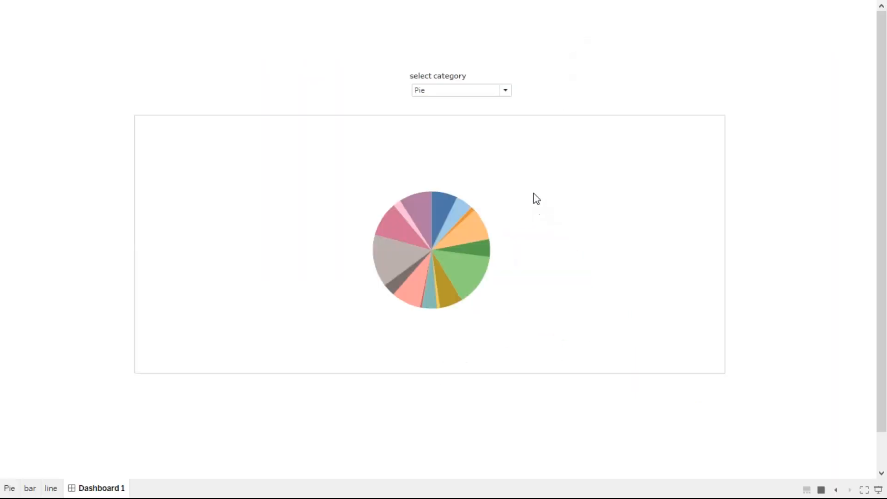
{"action": "left_click", "coordinate": [507, 91]}
{"action": "left_click", "coordinate": [484, 106]}
{"action": "left_click", "coordinate": [505, 91]}
{"action": "left_click", "coordinate": [478, 113]}
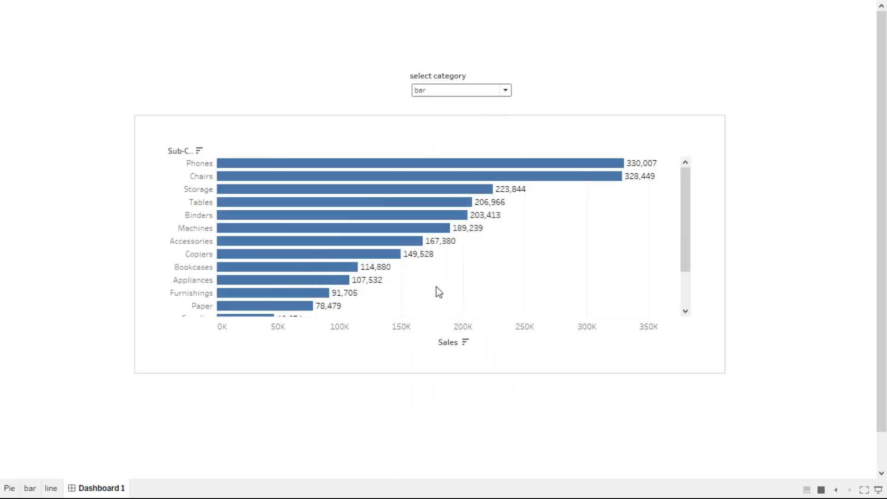
{"action": "left_click", "coordinate": [505, 91]}
{"action": "left_click", "coordinate": [464, 126]}
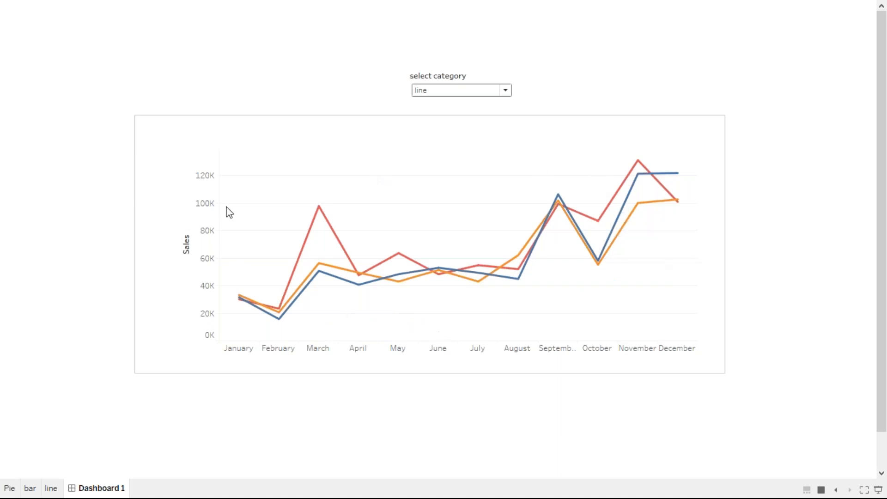
Step: Keep alternating the select category control between bar and Pie to verify the charts swap in presentation mode
{"action": "left_click", "coordinate": [506, 91]}
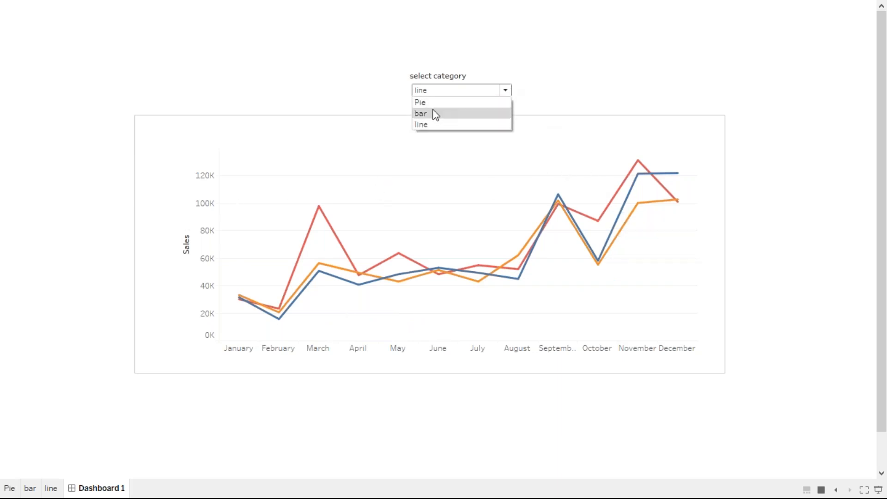
{"action": "left_click", "coordinate": [430, 114]}
{"action": "left_click", "coordinate": [507, 90]}
{"action": "left_click", "coordinate": [454, 113]}
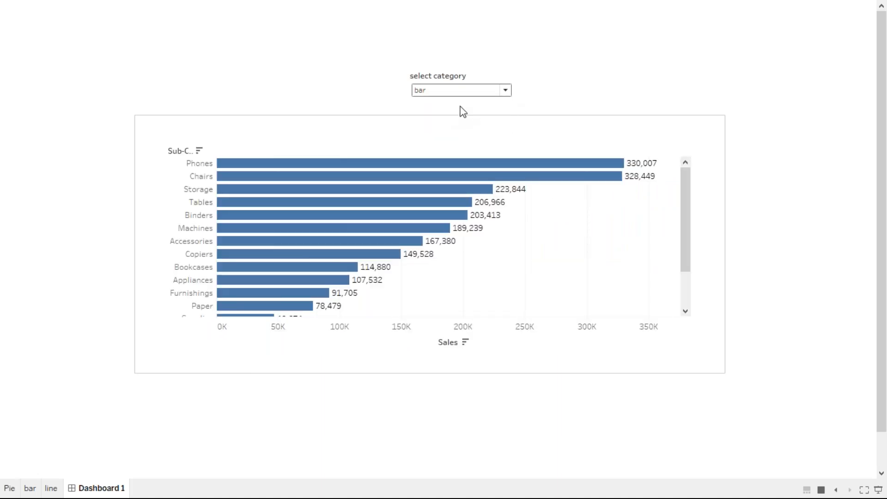
{"action": "left_click", "coordinate": [506, 91]}
{"action": "left_click", "coordinate": [446, 102]}
{"action": "left_click", "coordinate": [506, 91]}
{"action": "left_click", "coordinate": [453, 112]}
{"action": "left_click", "coordinate": [504, 91]}
{"action": "left_click", "coordinate": [448, 104]}
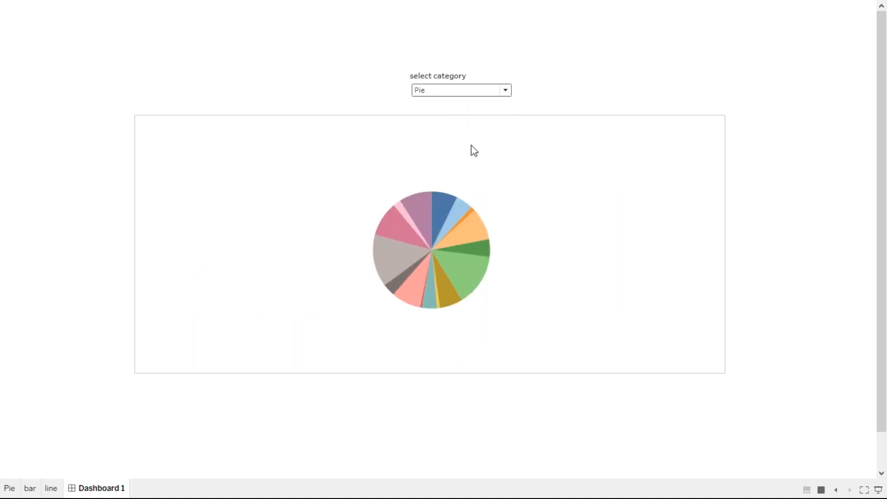
Step: Switch the select category control through Pie, bar, Pie and finally line to confirm each chart displays
{"action": "left_click", "coordinate": [505, 93]}
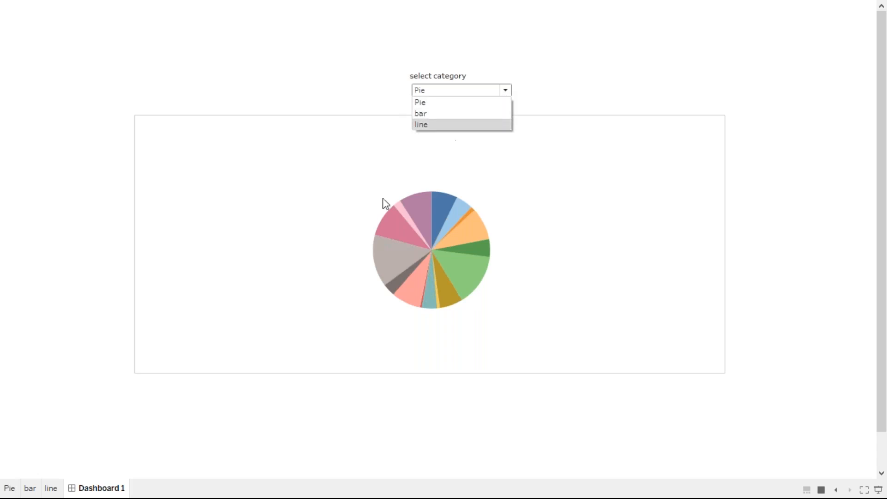
{"action": "left_click", "coordinate": [435, 103]}
{"action": "left_click", "coordinate": [507, 90]}
{"action": "left_click", "coordinate": [451, 115]}
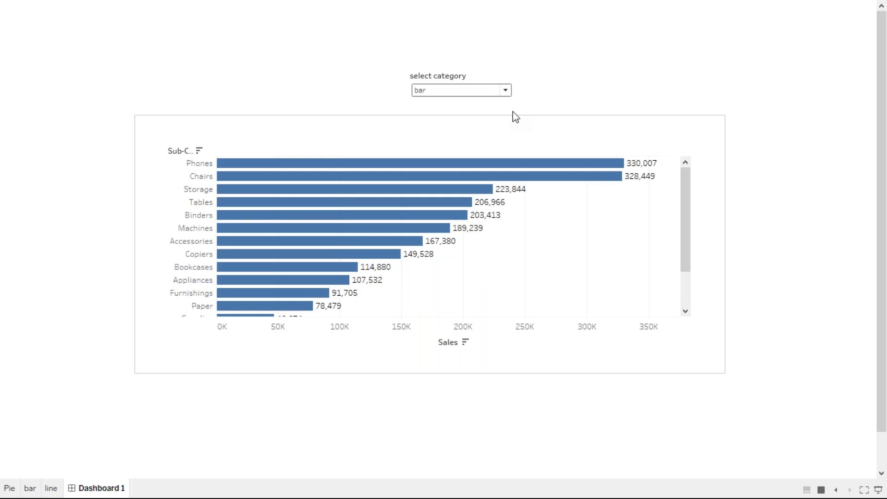
{"action": "left_click", "coordinate": [509, 92]}
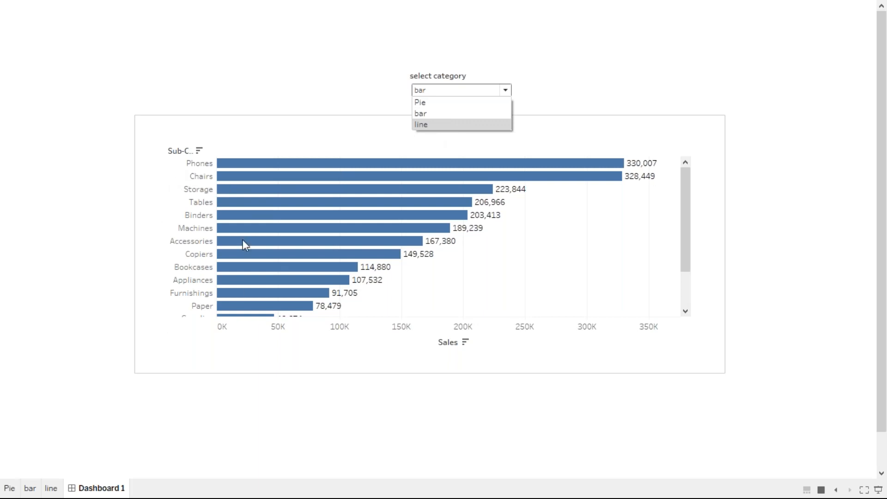
{"action": "left_click", "coordinate": [442, 105]}
{"action": "left_click", "coordinate": [492, 93]}
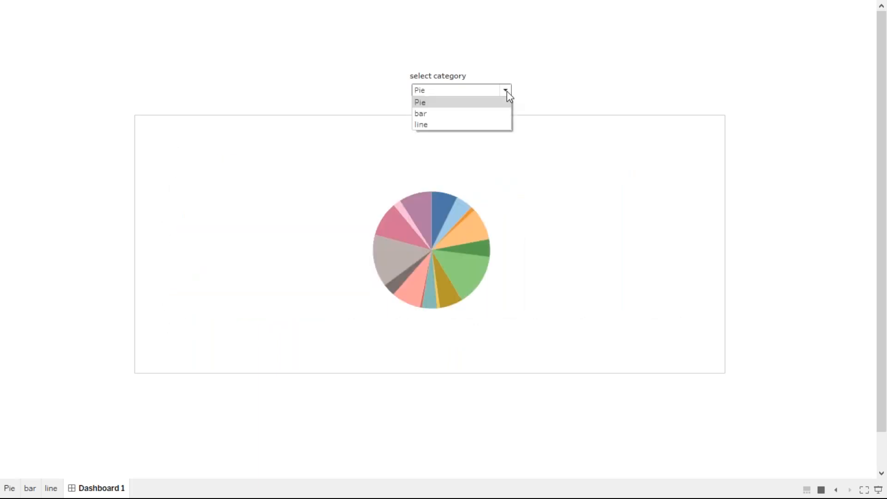
{"action": "left_click", "coordinate": [442, 125]}
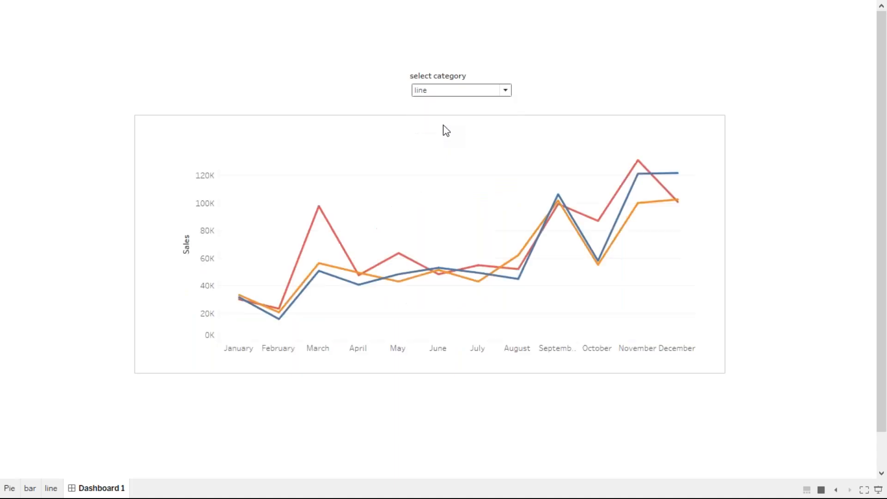
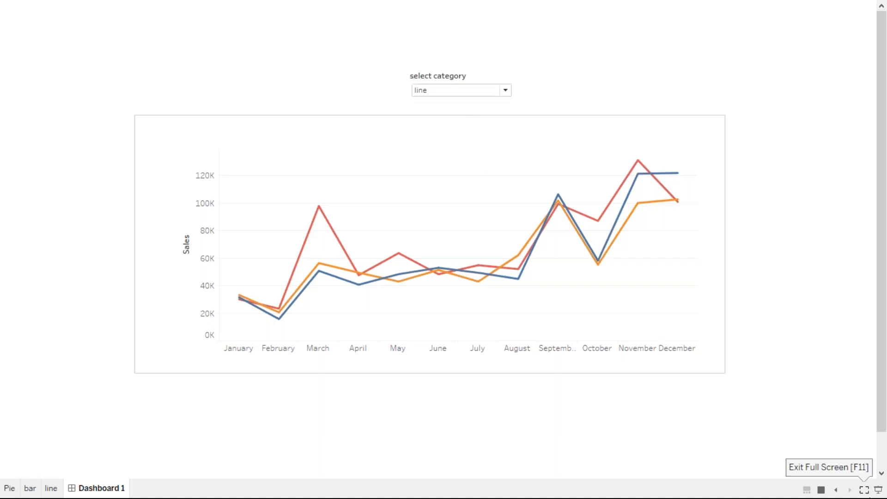
Step: Exit presentation mode and open the line chart's worksheet from the dashboard
{"action": "left_click", "coordinate": [878, 491]}
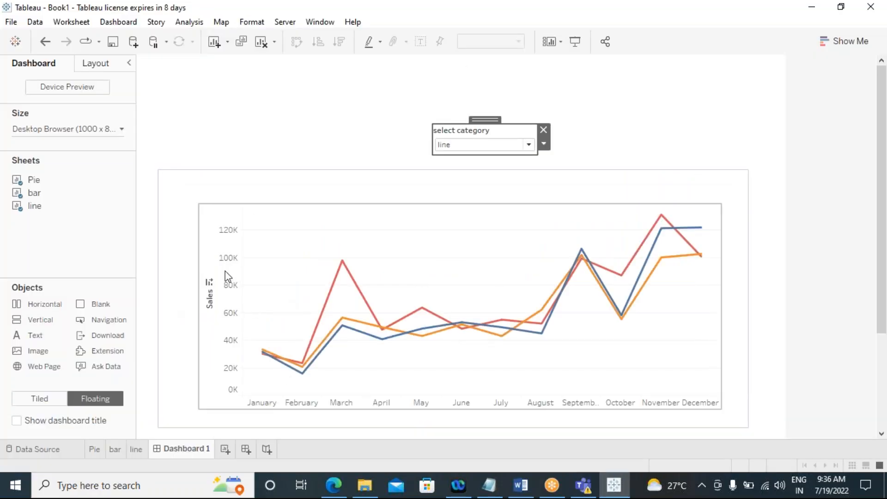
{"action": "left_click", "coordinate": [603, 227]}
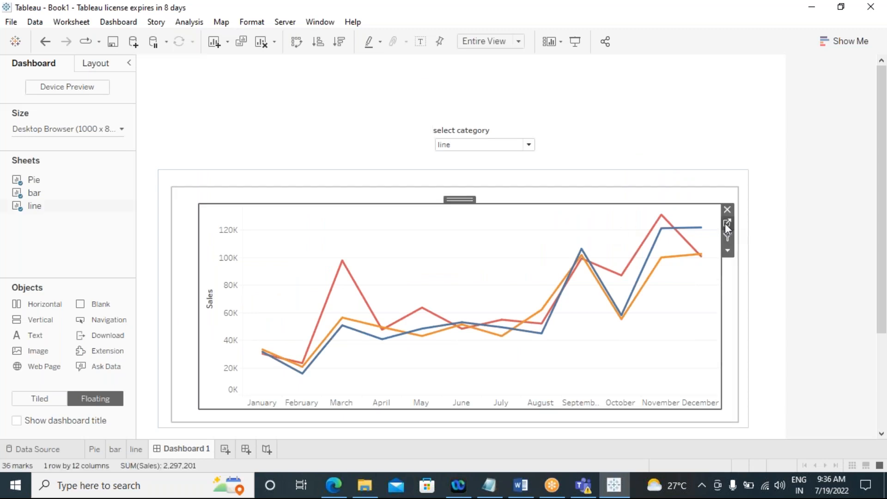
{"action": "left_click", "coordinate": [727, 223]}
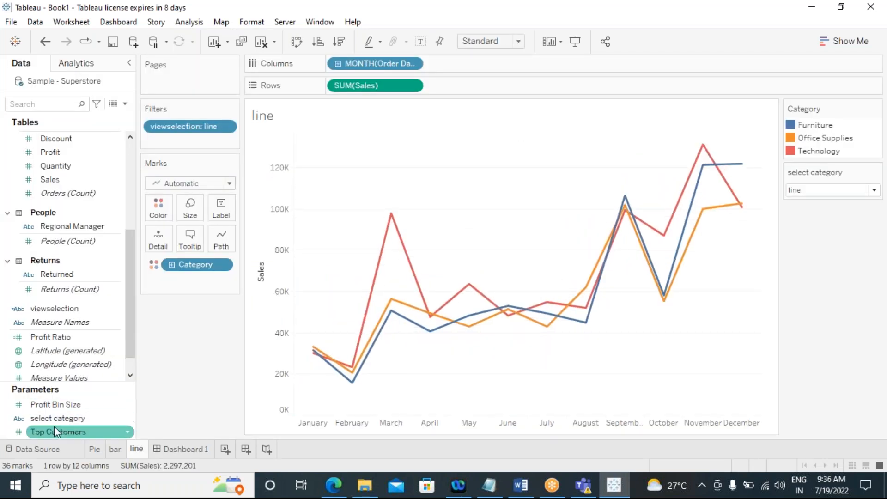
Step: Review the select category parameter's settings and its Pie, bar and line values, then close the dialog
{"action": "right_click", "coordinate": [101, 422]}
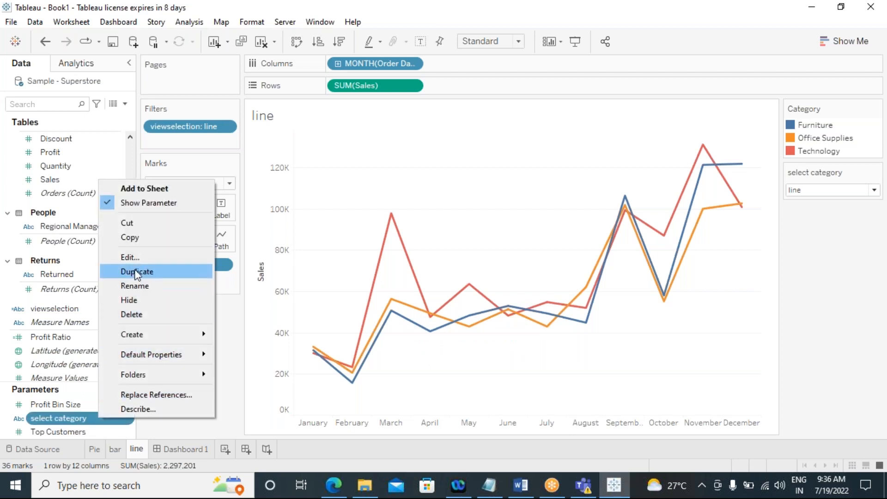
{"action": "left_click", "coordinate": [138, 256]}
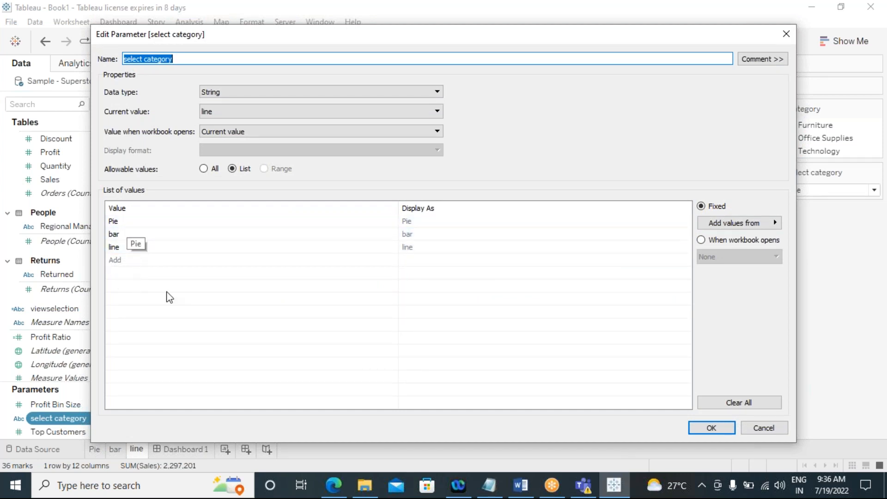
{"action": "left_click", "coordinate": [711, 428]}
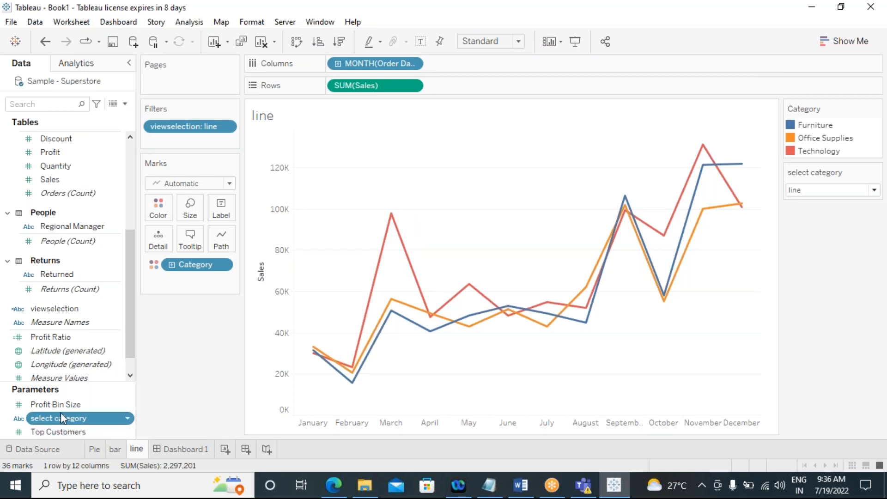
Step: Open the viewselection calculated field to review its formula, then close the editor
{"action": "left_click", "coordinate": [44, 311]}
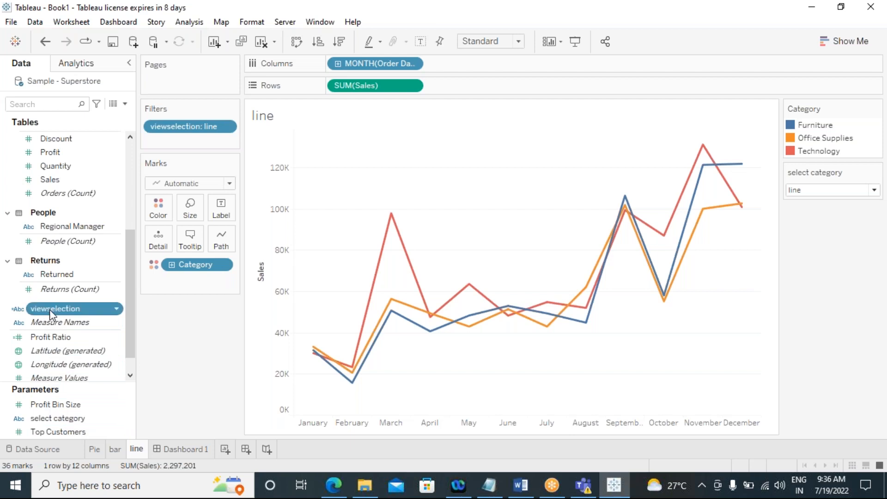
{"action": "left_click", "coordinate": [116, 309]}
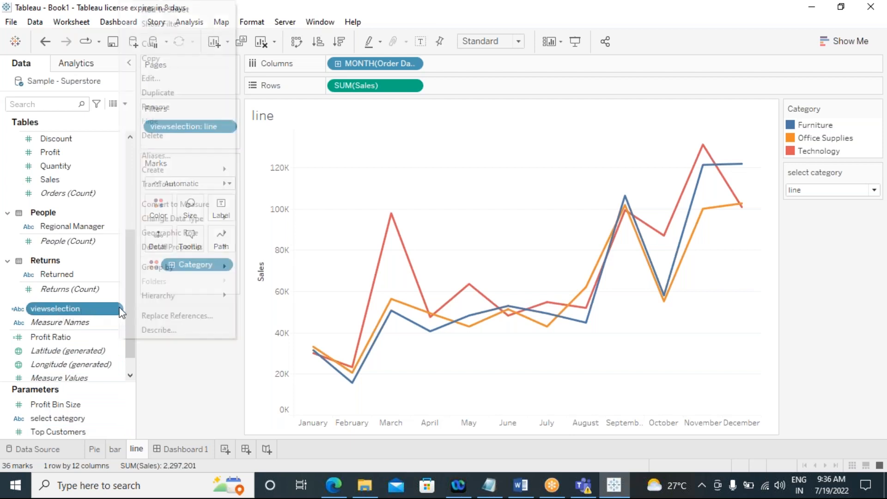
{"action": "left_click", "coordinate": [153, 79]}
{"action": "left_click_drag", "start_coordinate": [287, 204], "coordinate": [186, 204]}
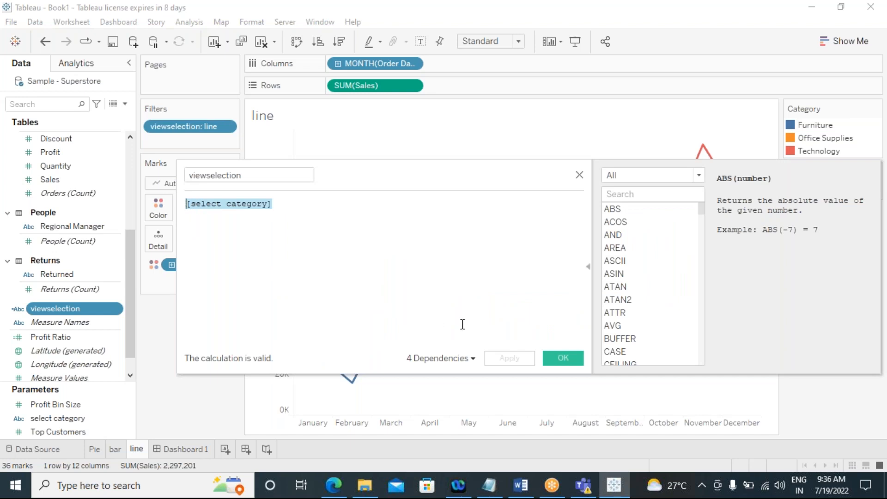
{"action": "left_click", "coordinate": [562, 358]}
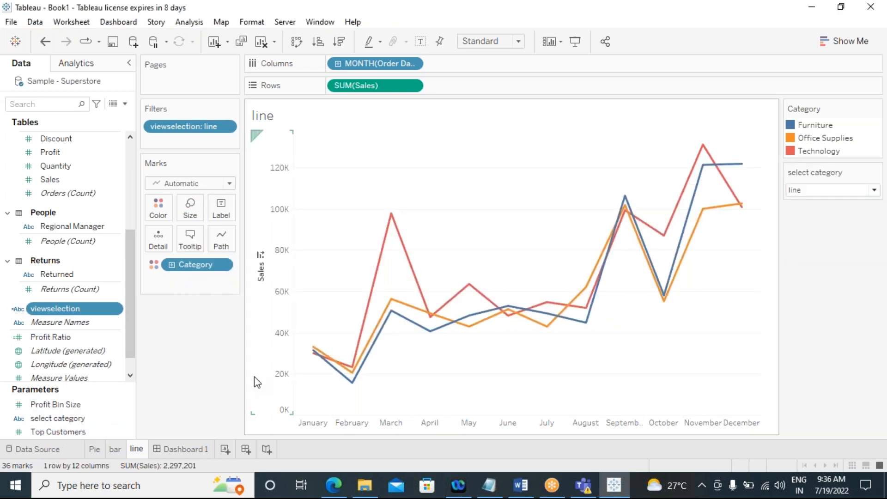
Step: Switch through the Pie, bar, line and Pie worksheets to compare their filters
{"action": "left_click", "coordinate": [94, 449]}
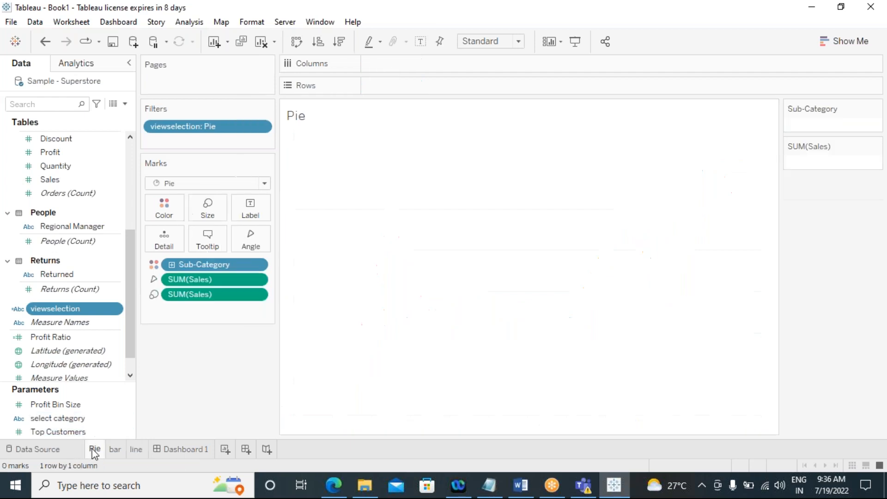
{"action": "left_click", "coordinate": [113, 449]}
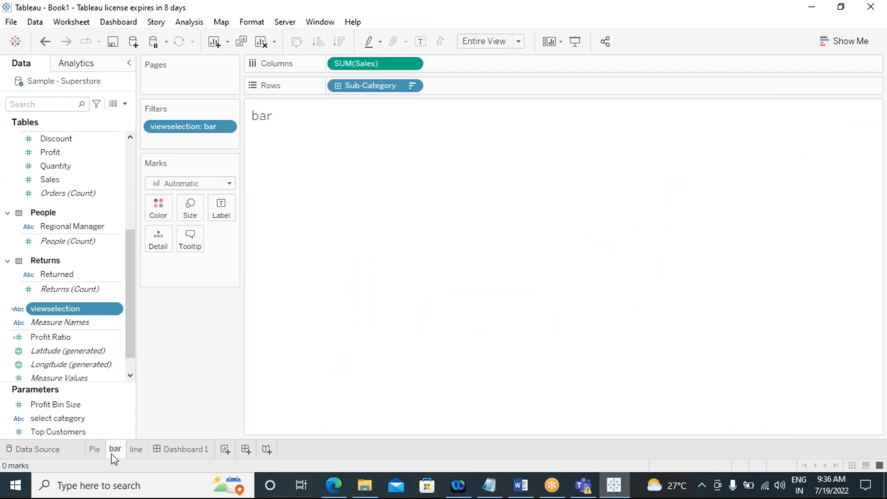
{"action": "left_click", "coordinate": [136, 450]}
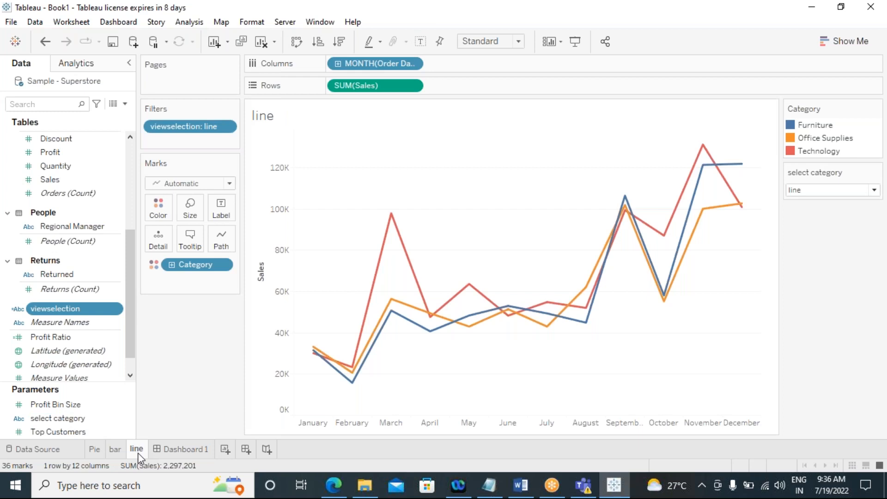
{"action": "left_click", "coordinate": [94, 450]}
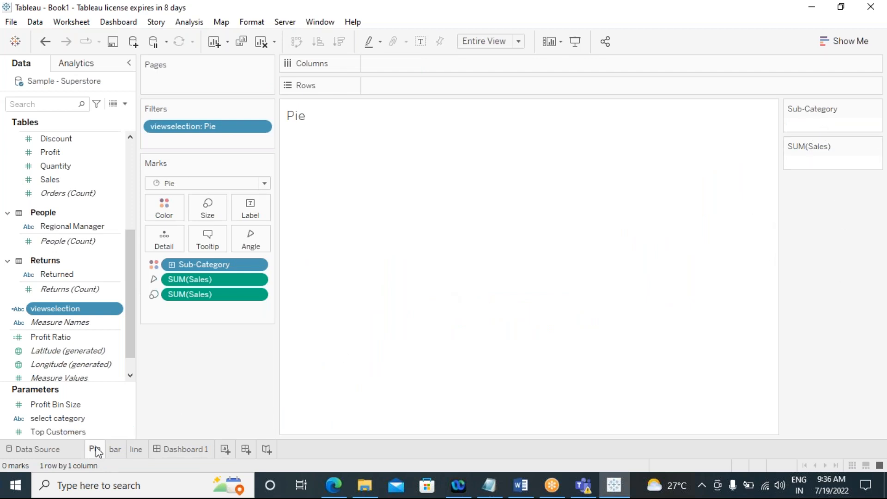
{"action": "mouse_move", "coordinate": [94, 453]}
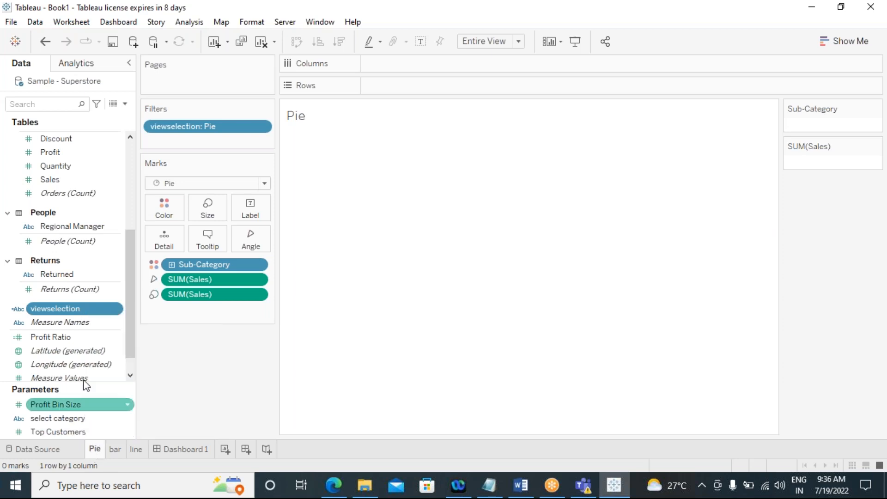
{"action": "left_click_drag", "start_coordinate": [54, 308], "coordinate": [184, 143]}
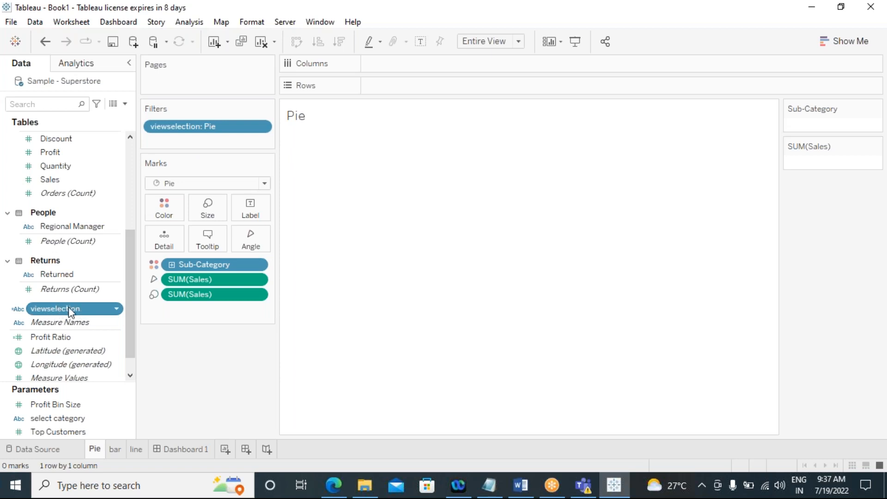
{"action": "left_click", "coordinate": [261, 127]}
{"action": "left_click", "coordinate": [206, 141]}
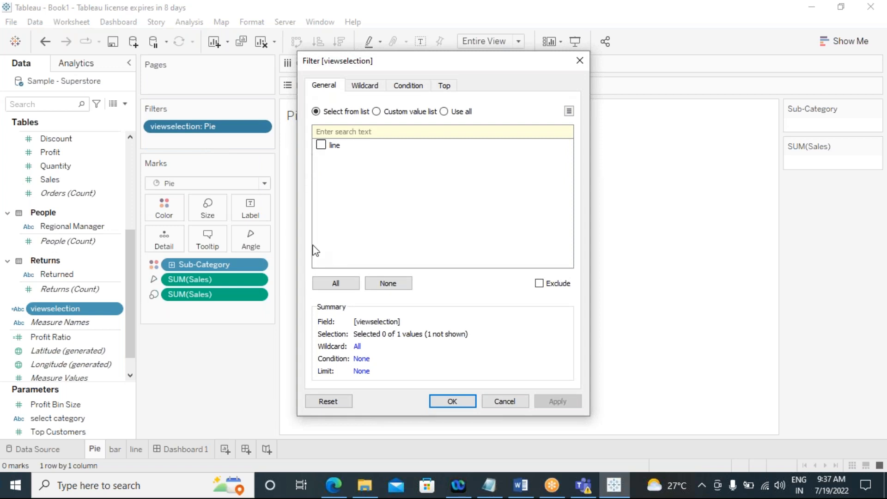
{"action": "left_click", "coordinate": [509, 400]}
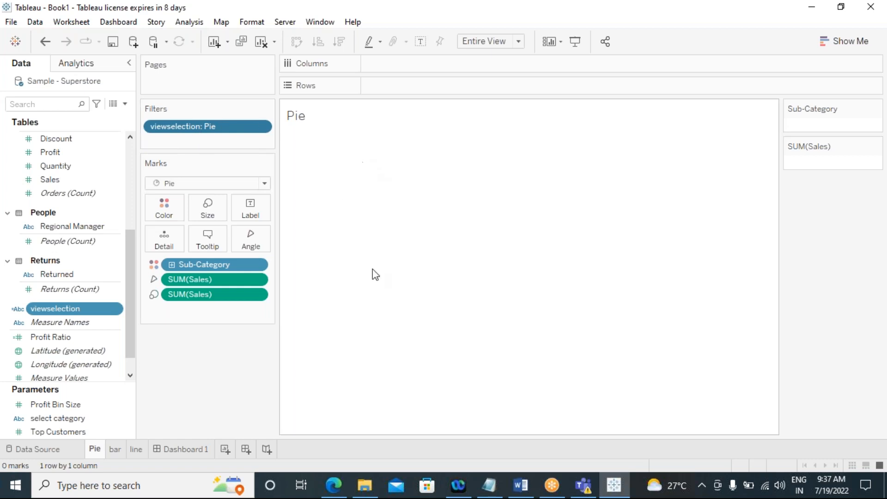
Step: Check the bar, line and Pie worksheets and the select category control on the line sheet
{"action": "left_click", "coordinate": [115, 451]}
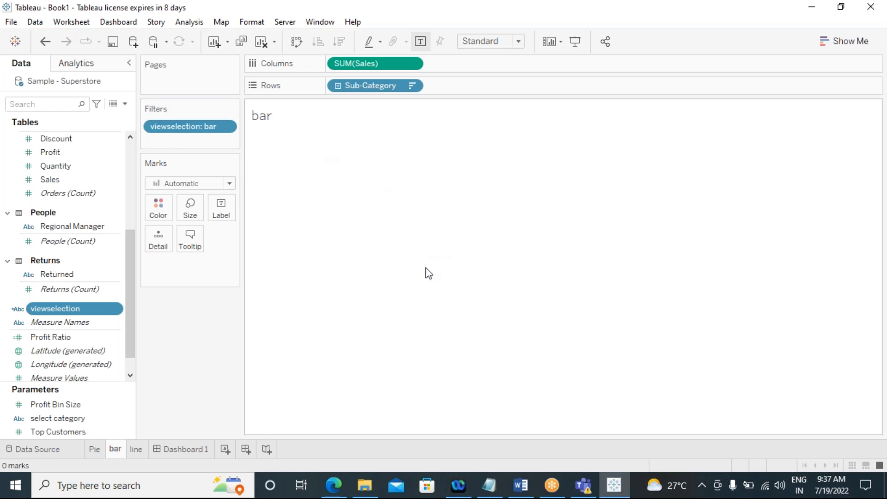
{"action": "left_click", "coordinate": [132, 450]}
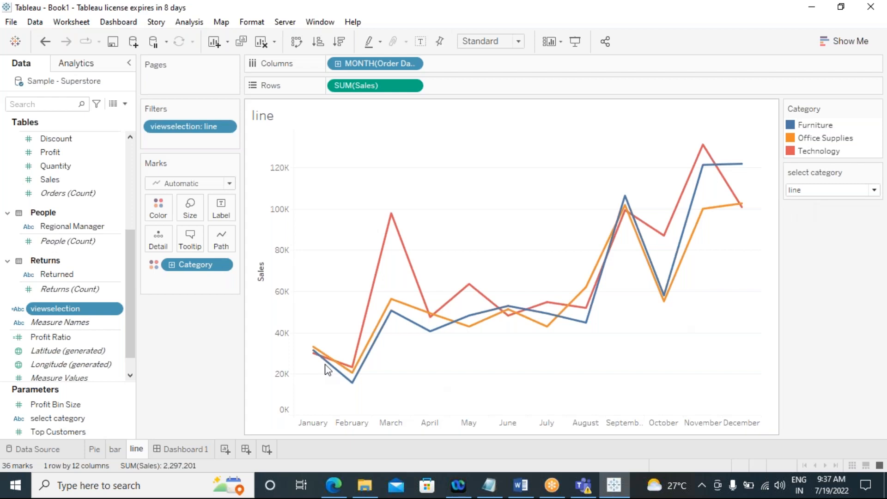
{"action": "left_click", "coordinate": [815, 192]}
{"action": "left_click", "coordinate": [812, 205]}
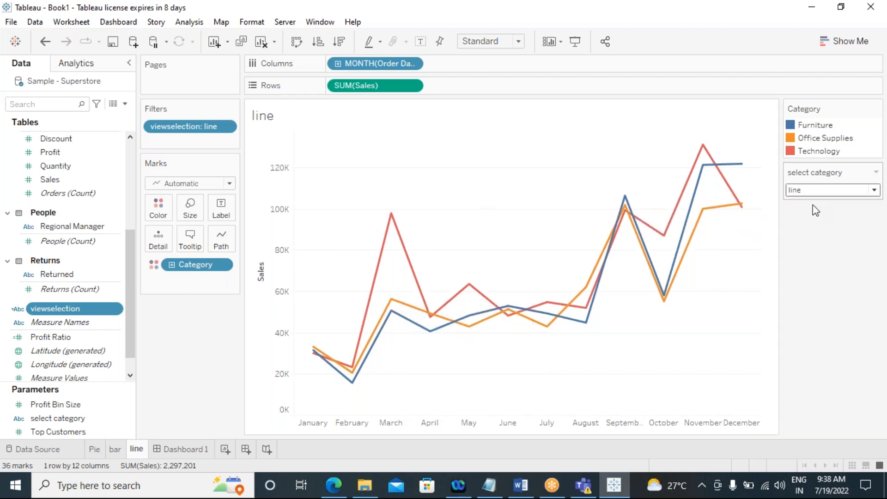
{"action": "left_click", "coordinate": [115, 449]}
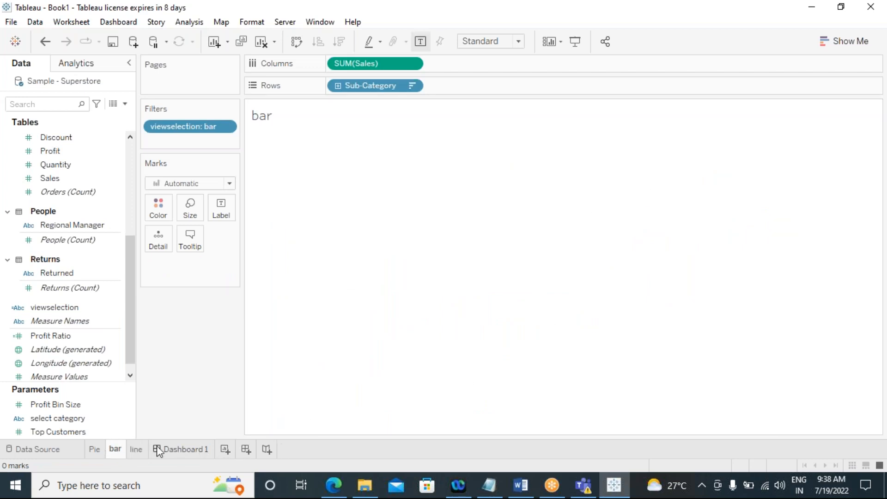
{"action": "left_click", "coordinate": [95, 449]}
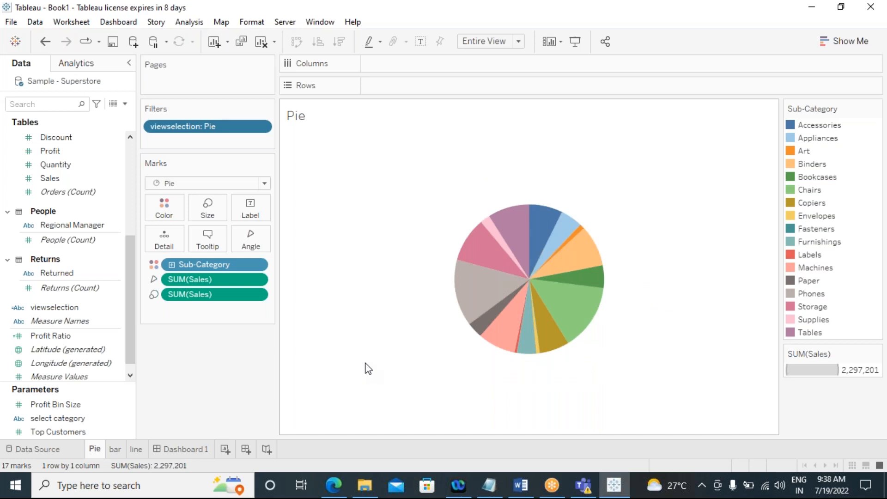
{"action": "left_click", "coordinate": [114, 451]}
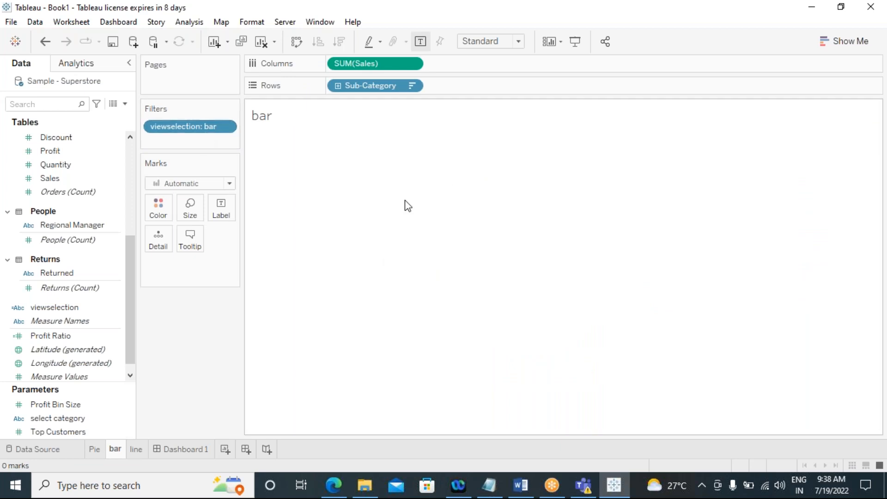
{"action": "left_click", "coordinate": [137, 449]}
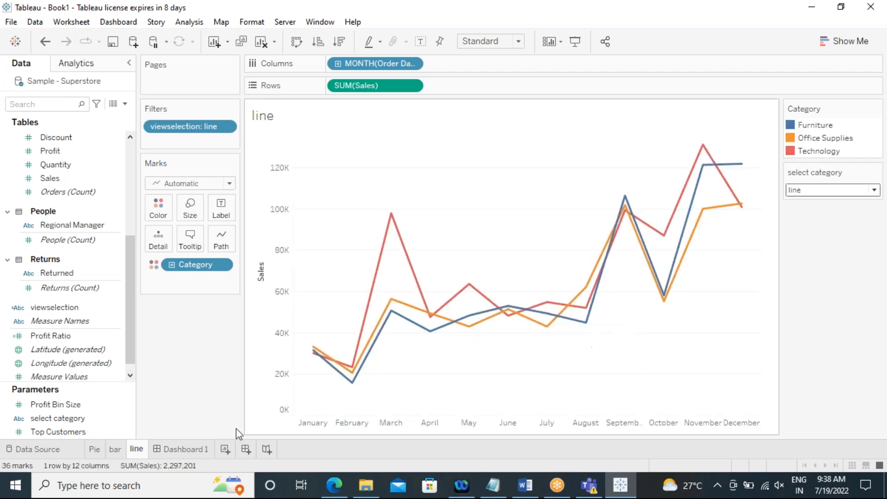
Step: On the dashboard, move the select category control to the top-right corner above the chart
{"action": "left_click", "coordinate": [184, 448]}
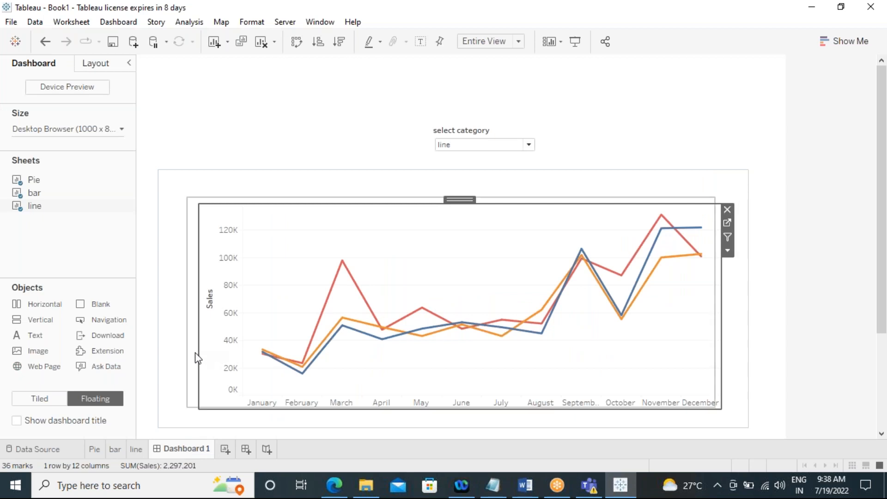
{"action": "left_click", "coordinate": [779, 477]}
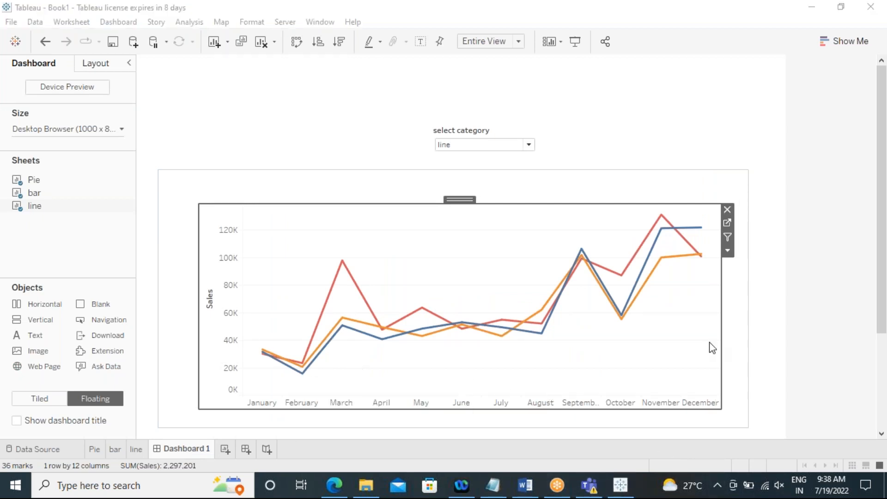
{"action": "left_click", "coordinate": [818, 317]}
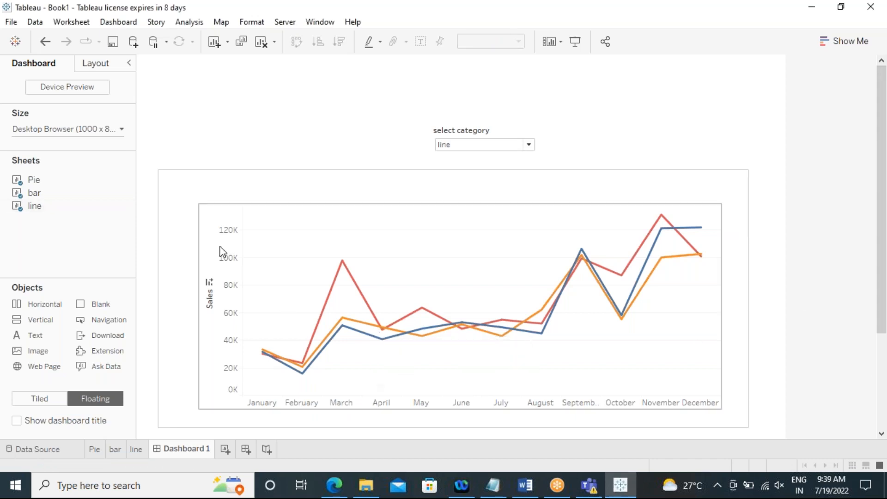
{"action": "mouse_move", "coordinate": [539, 332]}
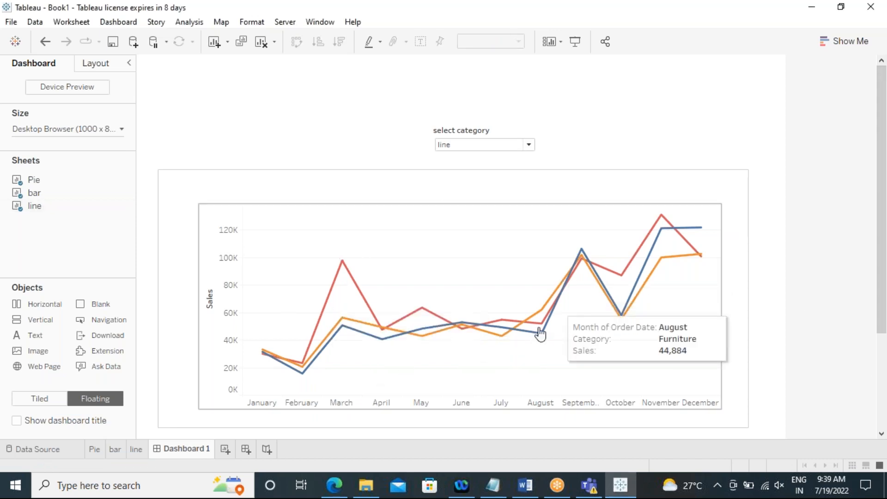
{"action": "left_click", "coordinate": [446, 262]}
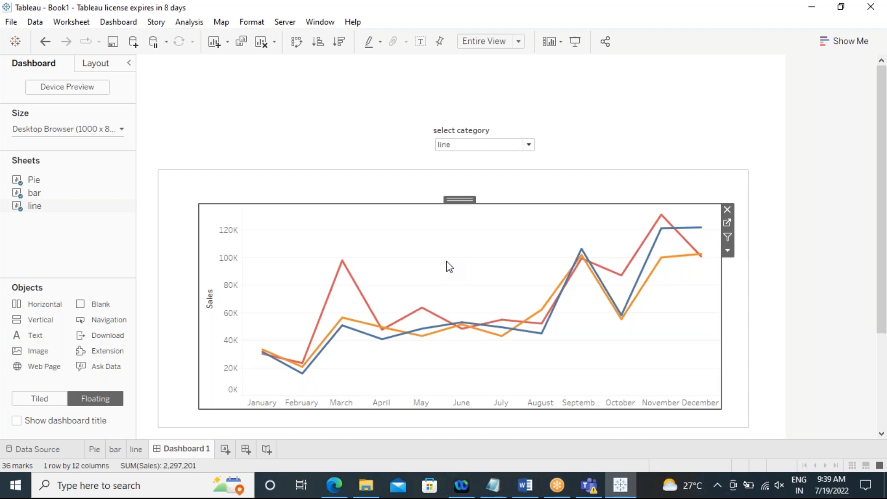
{"action": "left_click", "coordinate": [364, 170]}
{"action": "left_click", "coordinate": [473, 137]}
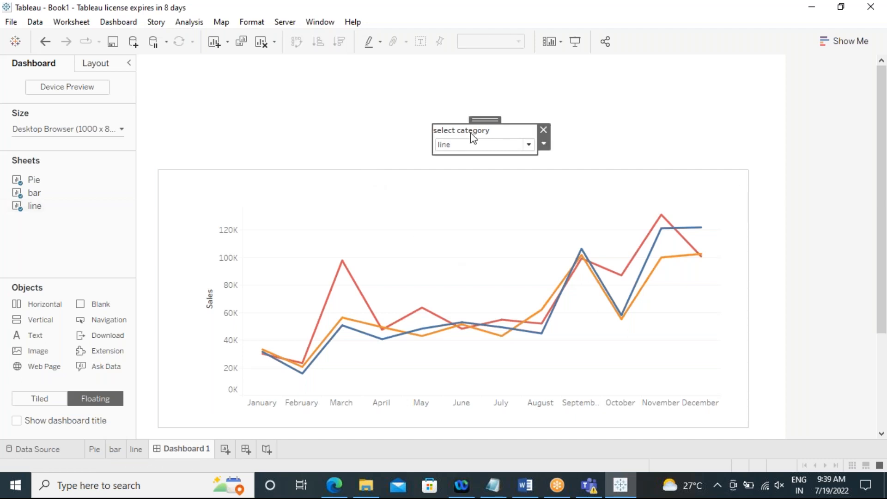
{"action": "left_click_drag", "start_coordinate": [478, 117], "coordinate": [677, 165]}
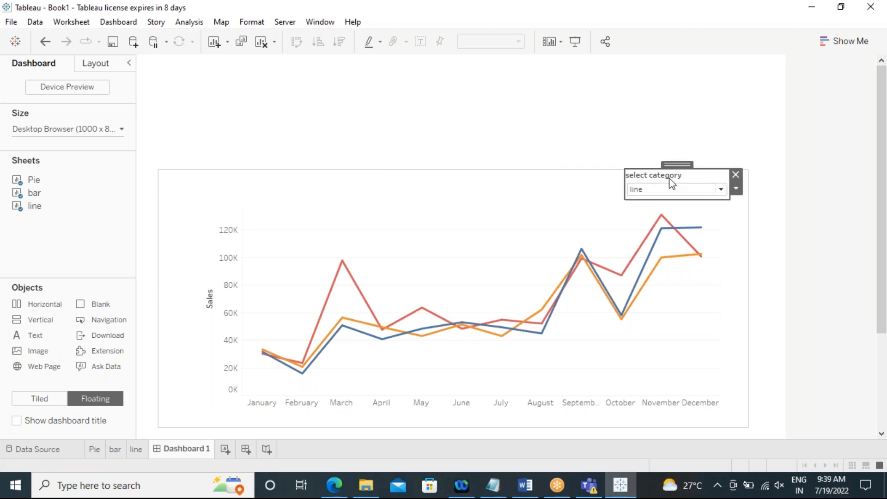
Step: Hide the select category control's title and reposition it just above the chart's right edge
{"action": "right_click", "coordinate": [685, 173]}
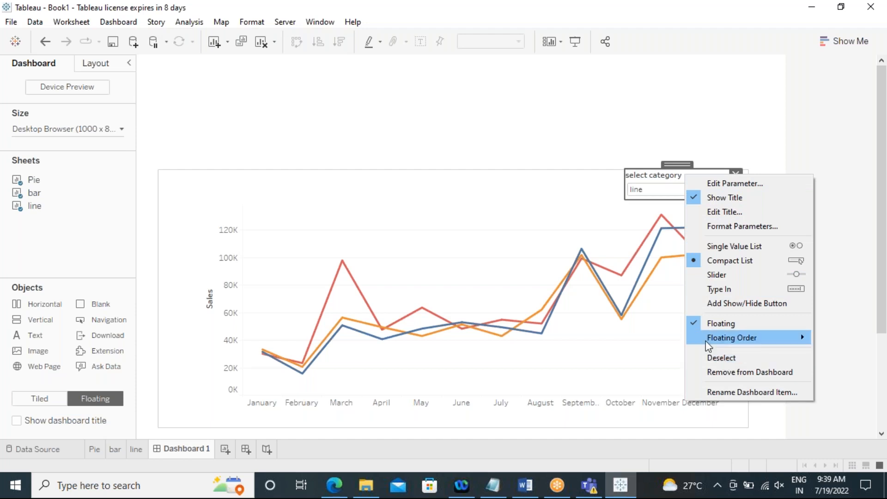
{"action": "left_click", "coordinate": [695, 199]}
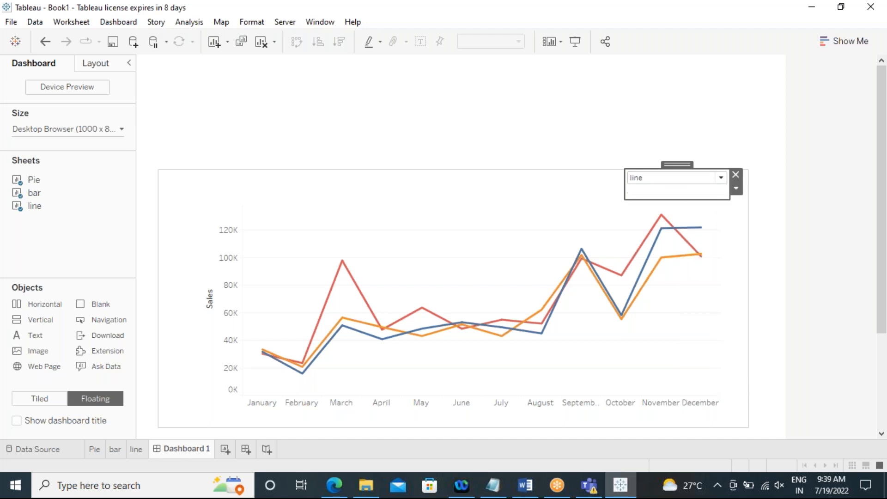
{"action": "left_click_drag", "start_coordinate": [671, 202], "coordinate": [717, 139]}
{"action": "left_click", "coordinate": [329, 113]}
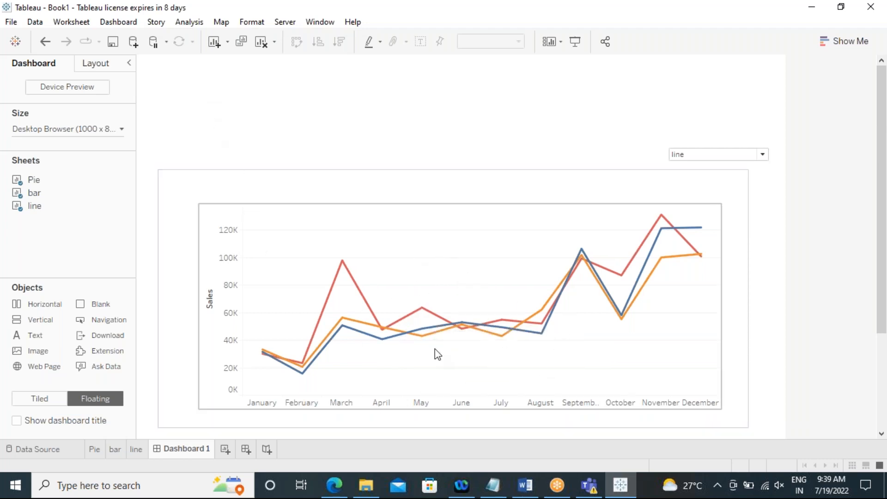
Step: Create a new worksheet
{"action": "left_click", "coordinate": [225, 450]}
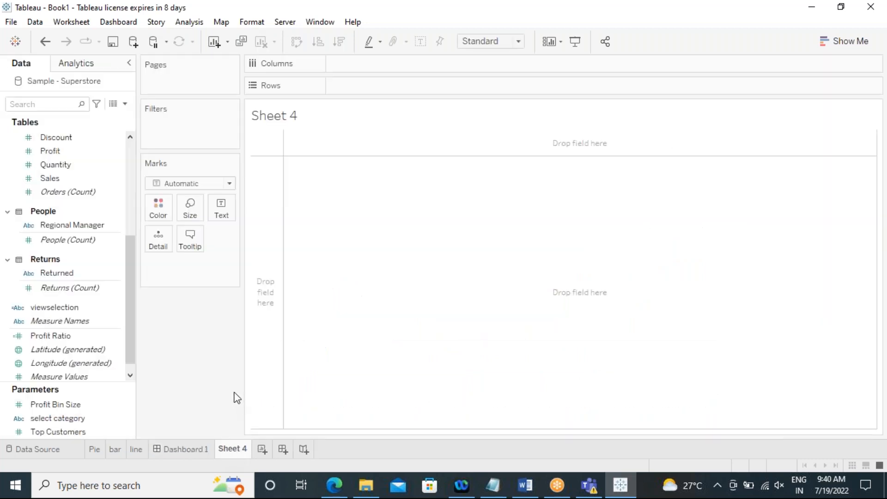
Step: Create a calculated field named pie whose formula is the string "pie"
{"action": "left_click", "coordinate": [187, 21]}
{"action": "left_click", "coordinate": [233, 274]}
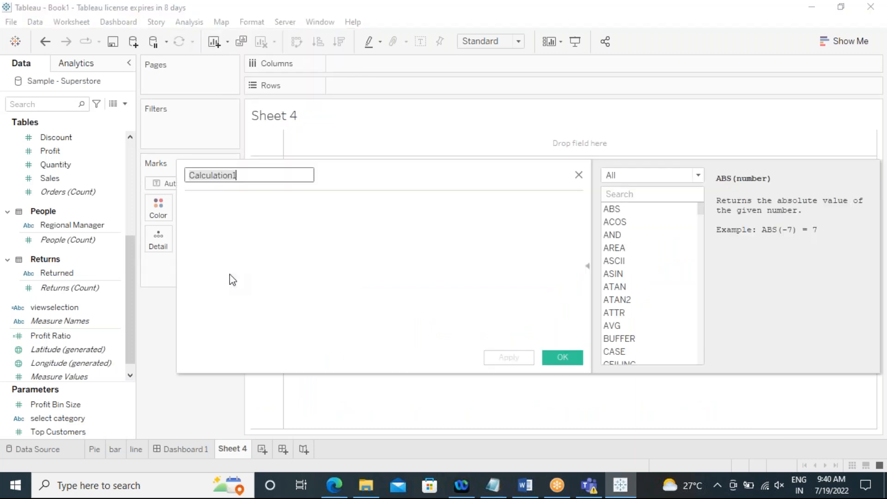
{"action": "left_click", "coordinate": [253, 251]}
{"action": "type", "text": "Bara"}
{"action": "key", "text": "BackSpace"}
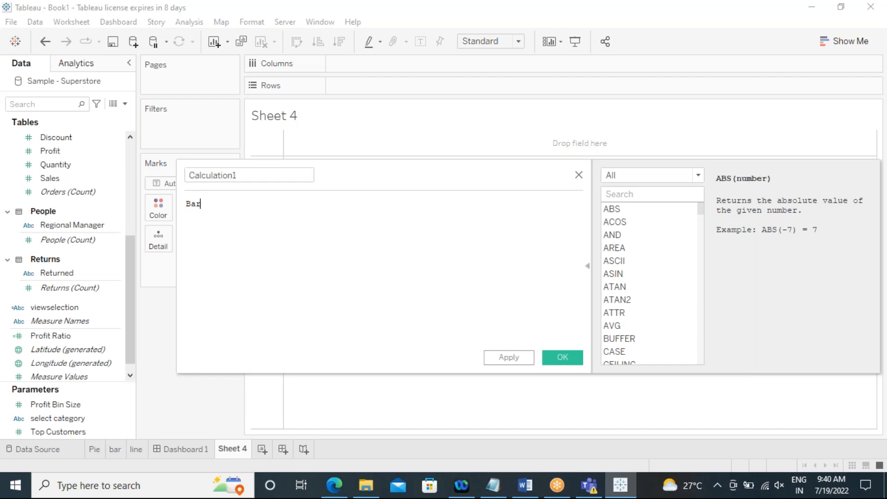
{"action": "key", "text": "BackSpace"}
{"action": "key", "text": "BackSpace"}
{"action": "type", "text": "pie"}
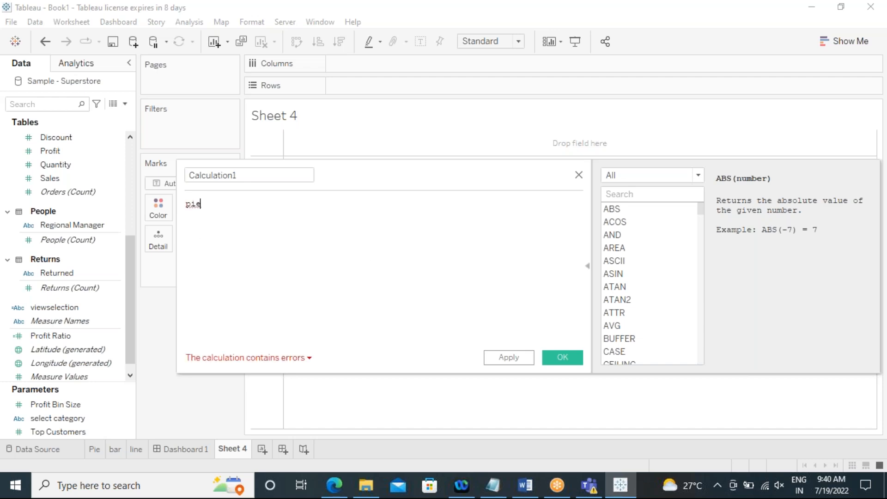
{"action": "type", "text": "\""}
{"action": "key", "text": "Home"}
{"action": "type", "text": "\""}
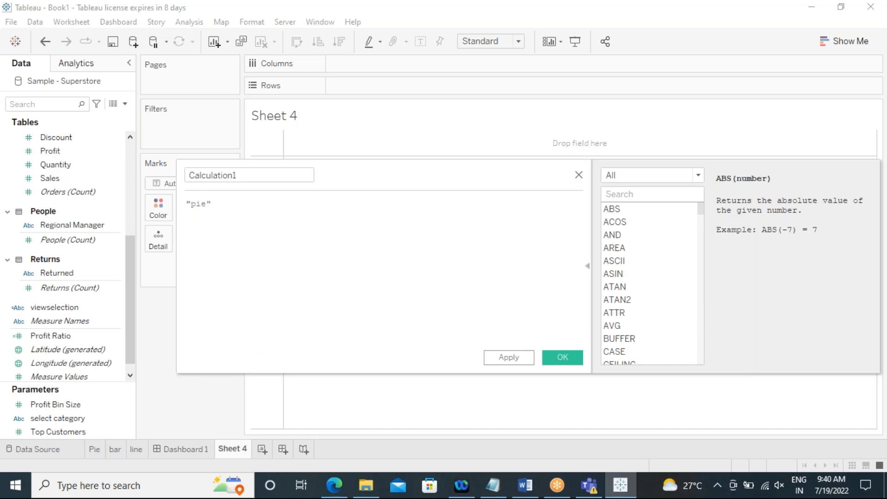
{"action": "left_click_drag", "start_coordinate": [241, 175], "coordinate": [186, 175]}
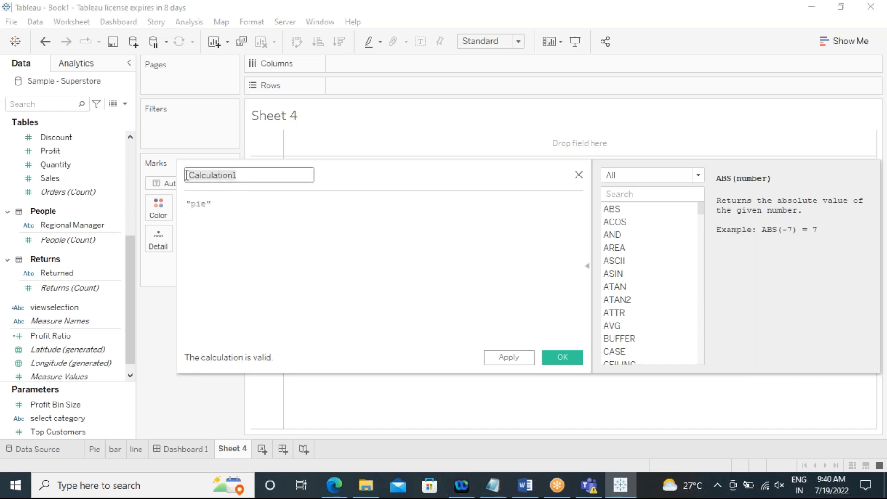
{"action": "type", "text": "pie"}
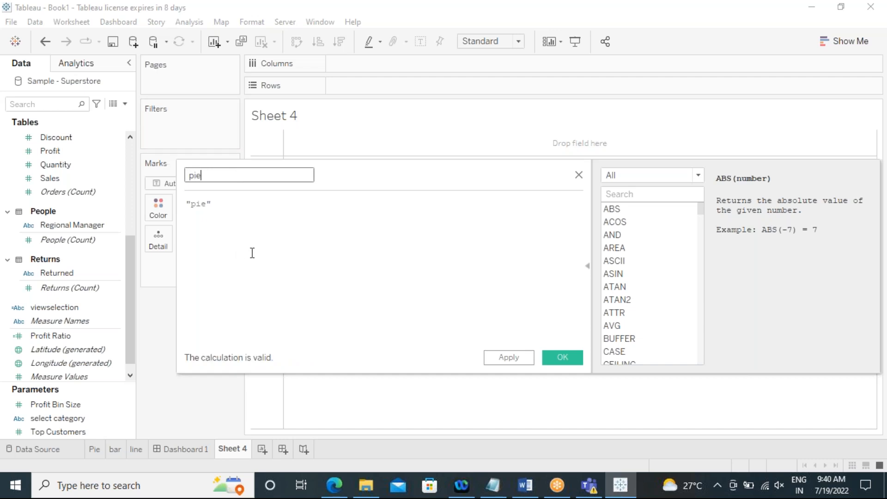
{"action": "left_click", "coordinate": [521, 360]}
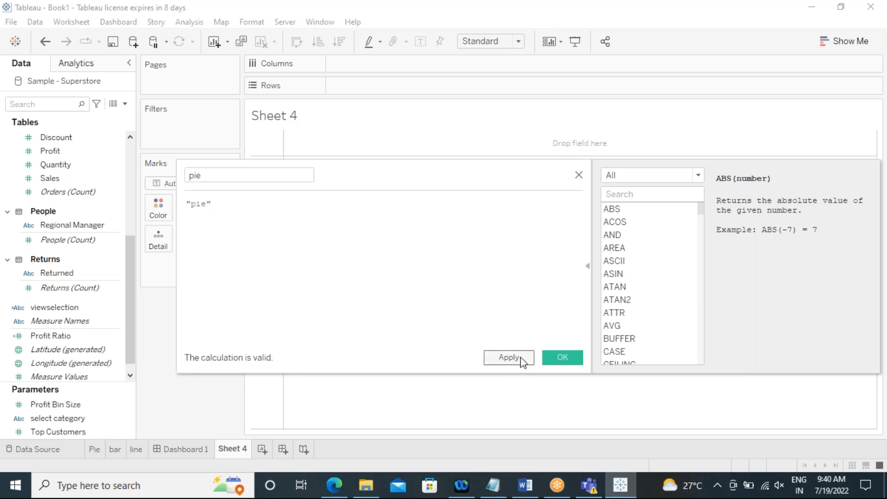
{"action": "left_click", "coordinate": [545, 365]}
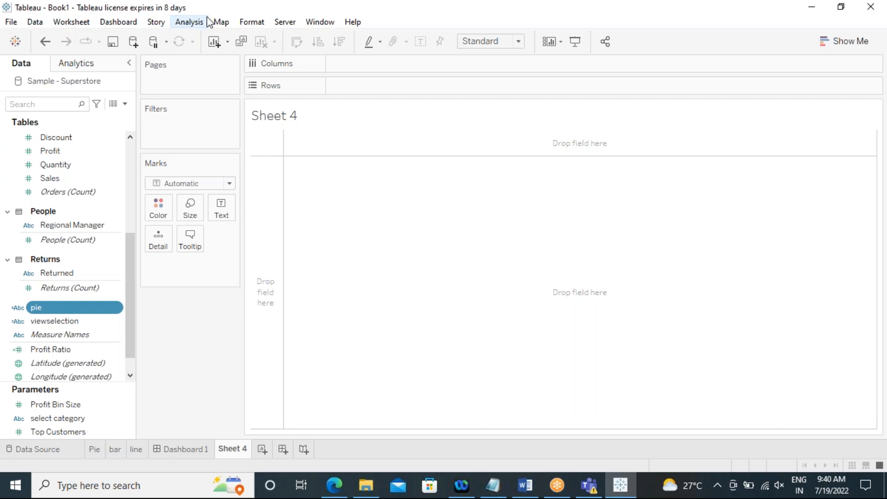
Step: Create a calculated field named bar whose formula is the string "bar"
{"action": "left_click", "coordinate": [189, 23]}
{"action": "left_click", "coordinate": [248, 273]}
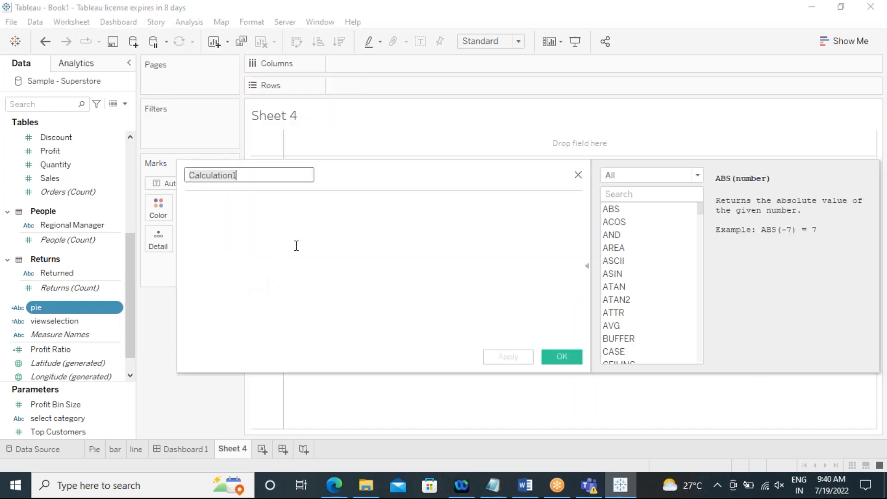
{"action": "type", "text": "bar"}
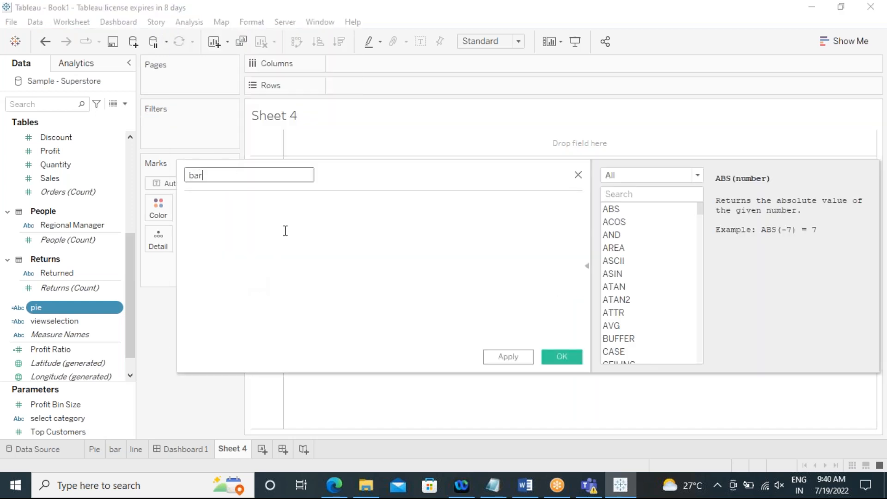
{"action": "left_click", "coordinate": [286, 231]}
{"action": "type", "text": "\"Ba"}
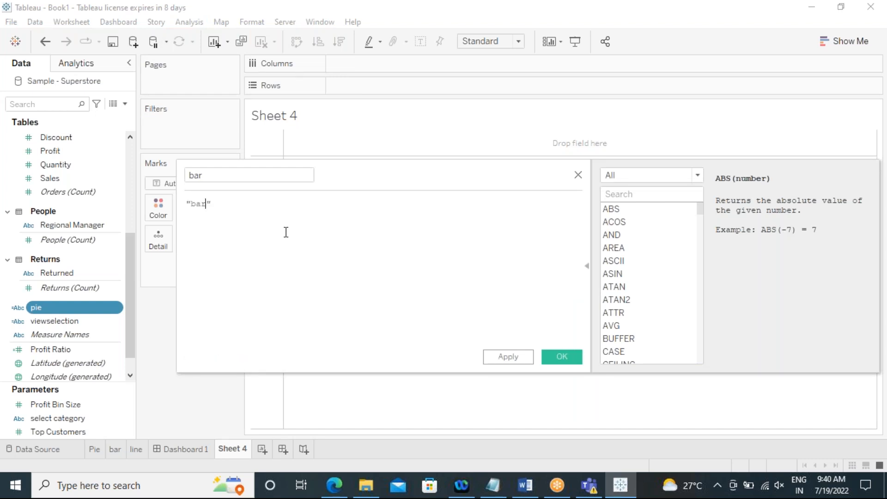
{"action": "left_click", "coordinate": [527, 357]}
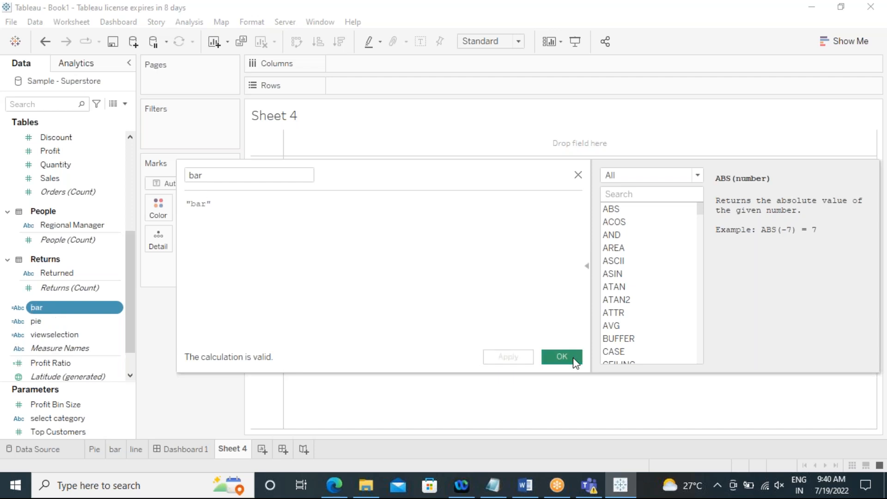
{"action": "left_click", "coordinate": [575, 360]}
Step: Create a calculated field named line whose formula is the string "line"
{"action": "left_click", "coordinate": [194, 23]}
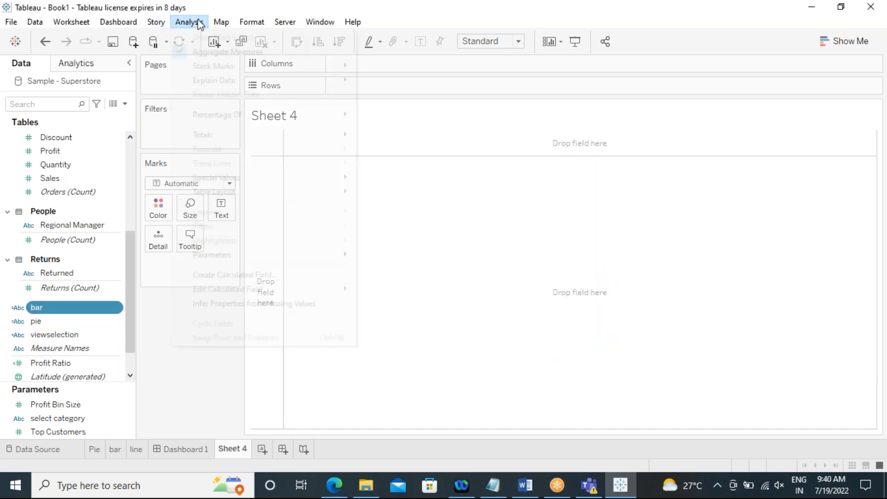
{"action": "left_click", "coordinate": [220, 277]}
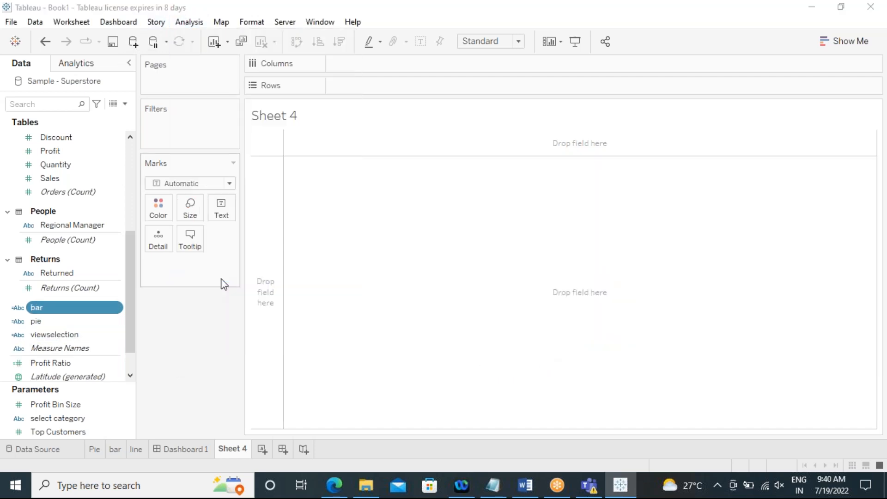
{"action": "key", "text": "BackSpace"}
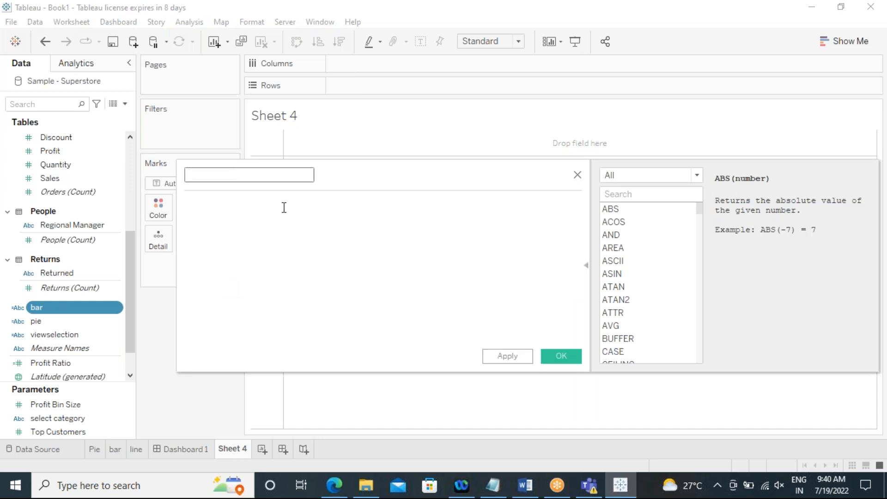
{"action": "left_click", "coordinate": [283, 214]}
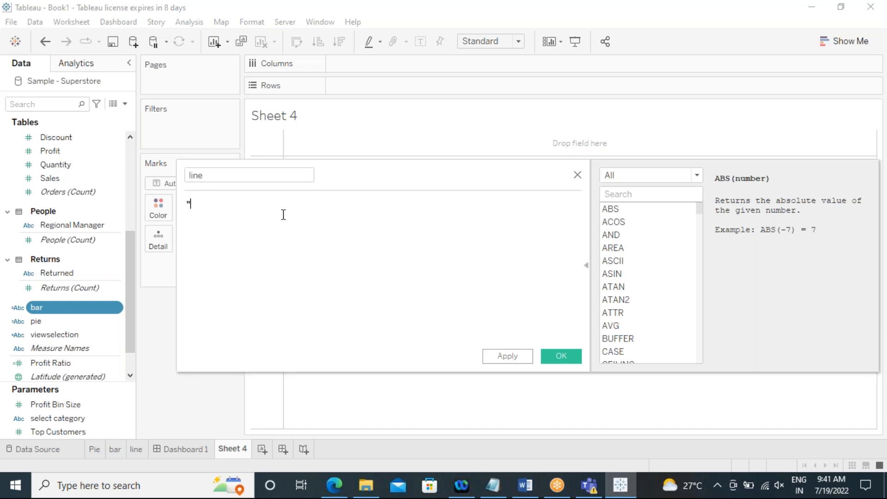
{"action": "type", "text": "\""}
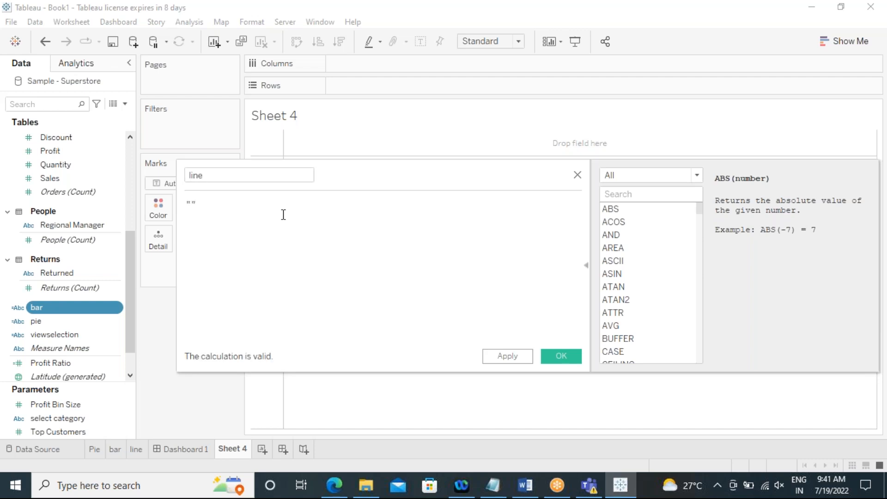
{"action": "type", "text": "line"}
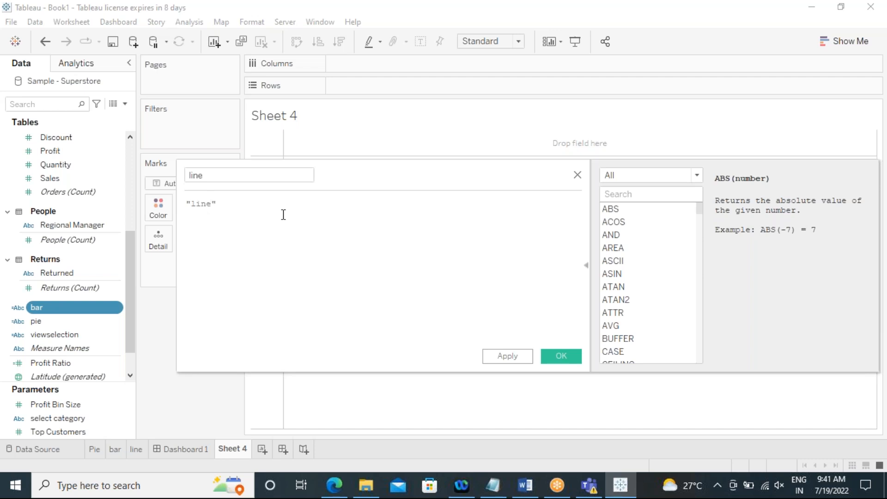
{"action": "left_click", "coordinate": [504, 360]}
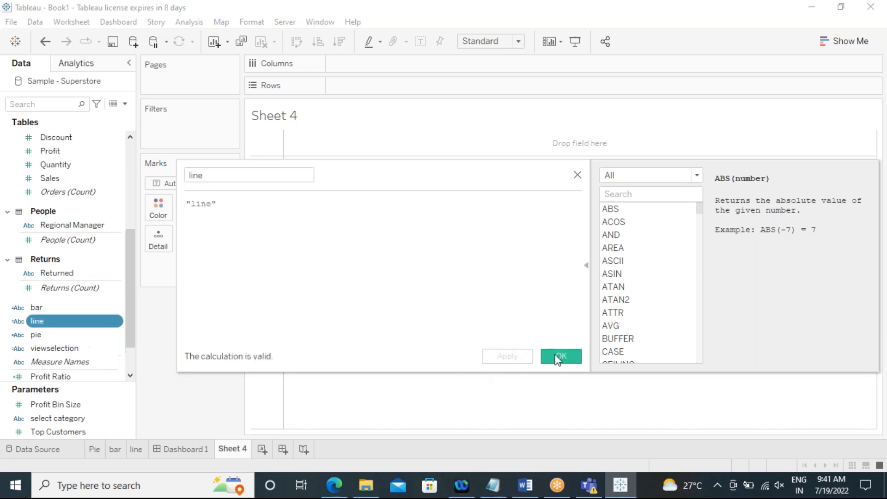
{"action": "left_click", "coordinate": [557, 359]}
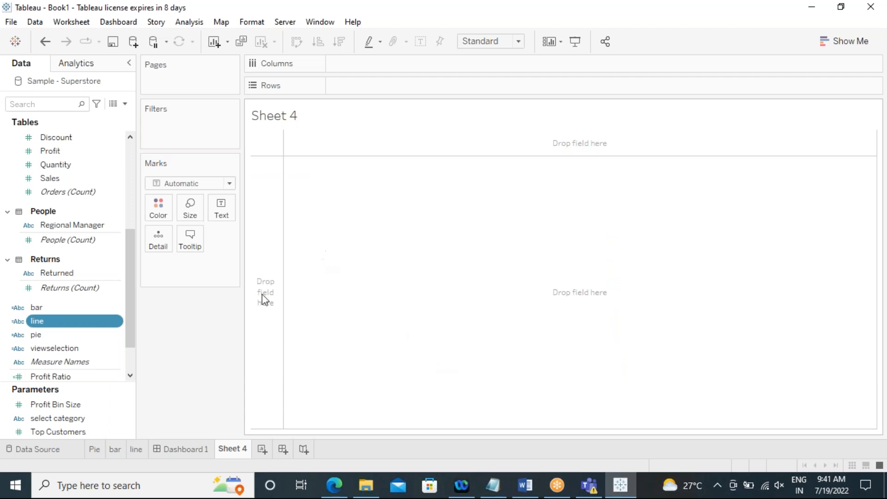
Step: Open the pie calculated field for editing, delete one character from its formula, and save it
{"action": "left_click", "coordinate": [99, 336]}
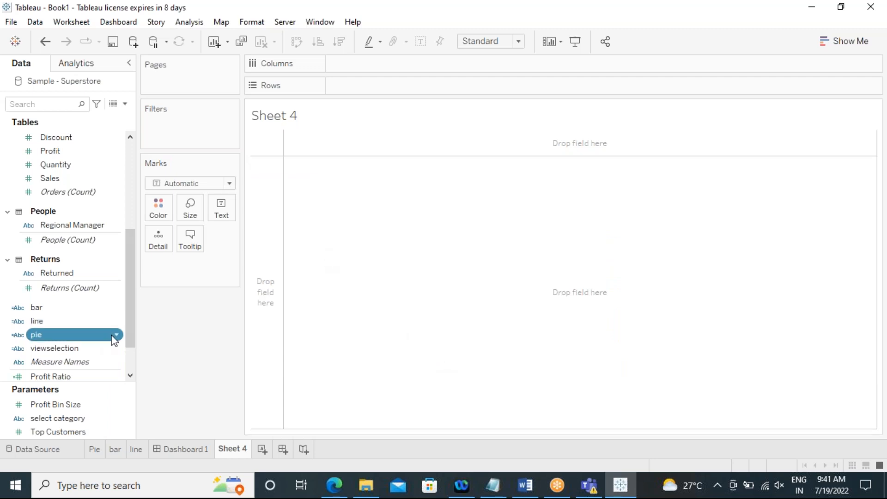
{"action": "left_click", "coordinate": [116, 336]}
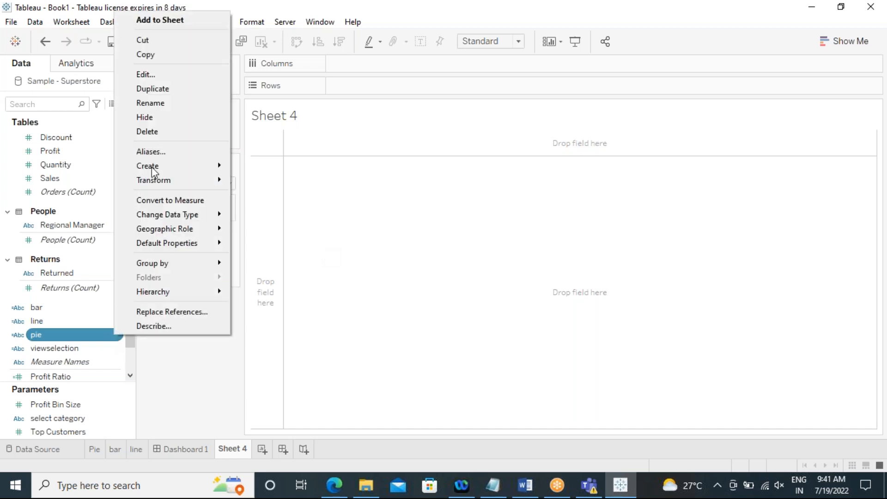
{"action": "left_click", "coordinate": [154, 74]}
{"action": "left_click", "coordinate": [193, 206]}
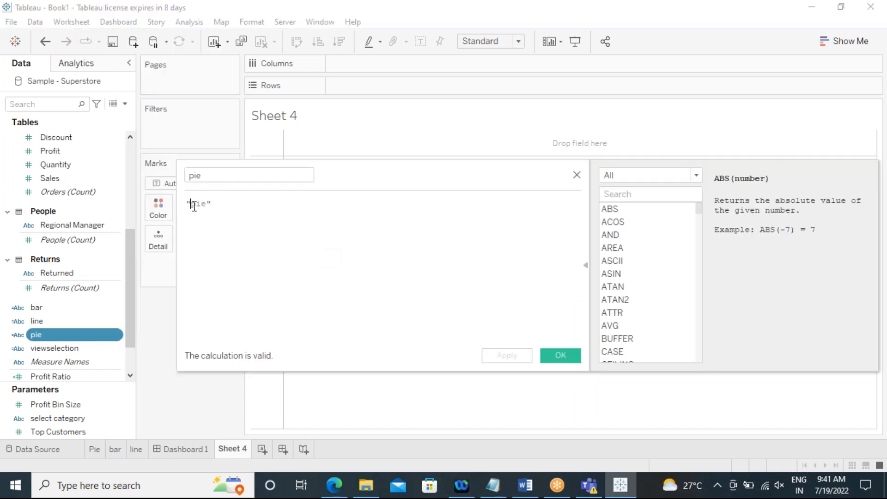
{"action": "key", "text": "Delete"}
{"action": "left_click", "coordinate": [507, 356]}
{"action": "left_click", "coordinate": [551, 357]}
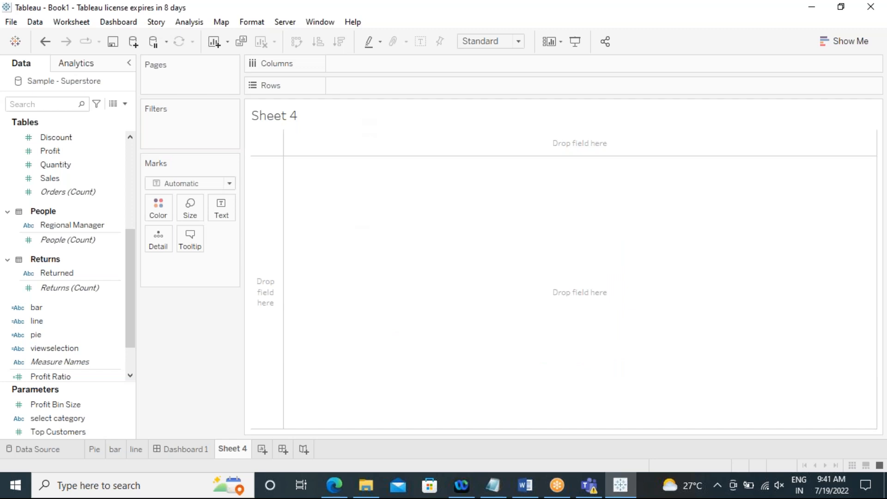
Step: Add an ad-hoc sum(0) calculation to Rows on Sheet 4
{"action": "double_click", "coordinate": [355, 87]}
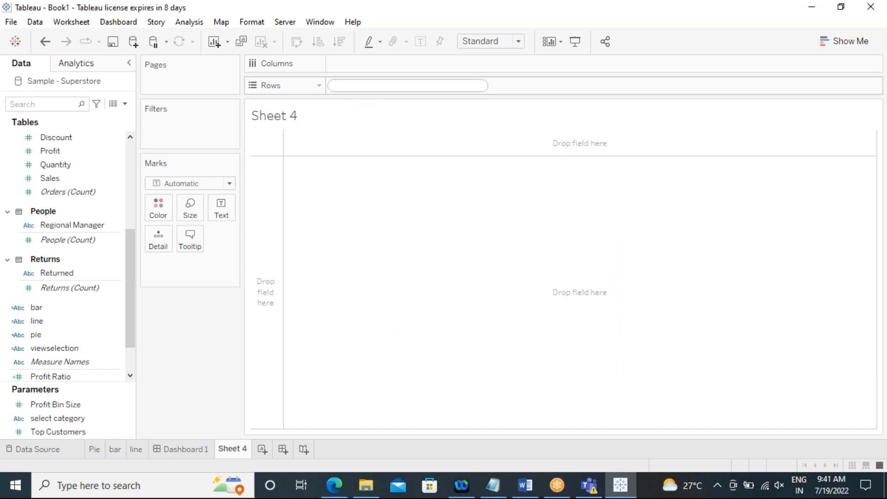
{"action": "type", "text": "sum"}
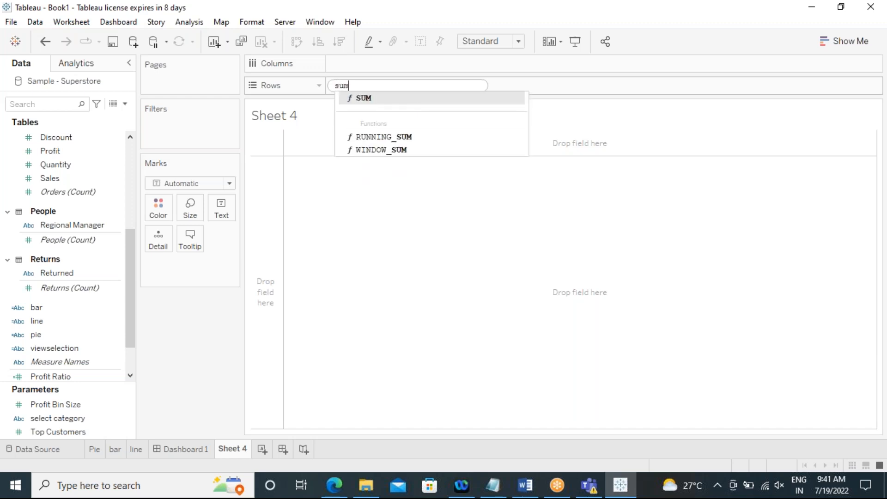
{"action": "type", "text": "(0)"}
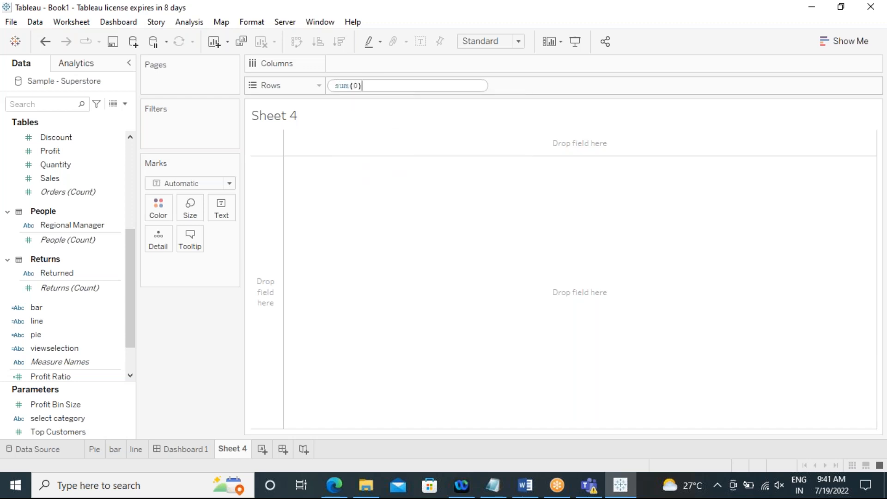
{"action": "key", "text": "Return"}
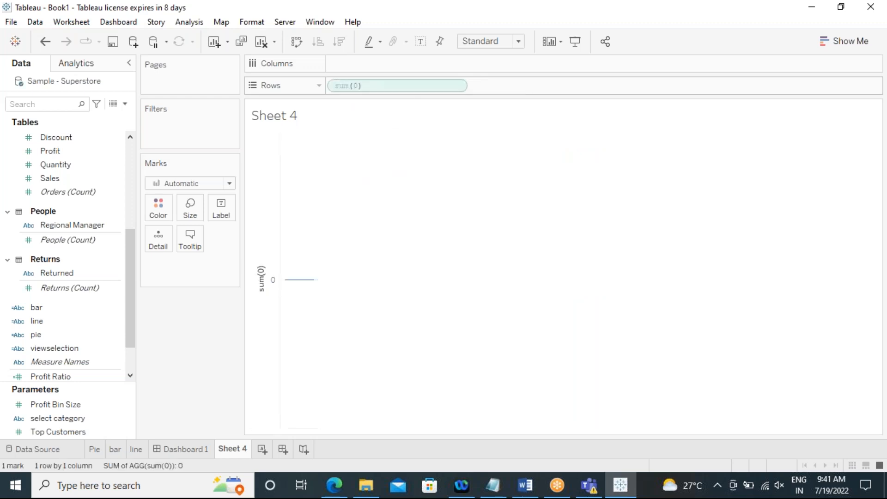
Step: Add a second ad-hoc sum(0) calculation to Rows beside the first
{"action": "double_click", "coordinate": [468, 86]}
{"action": "type", "text": "sum"}
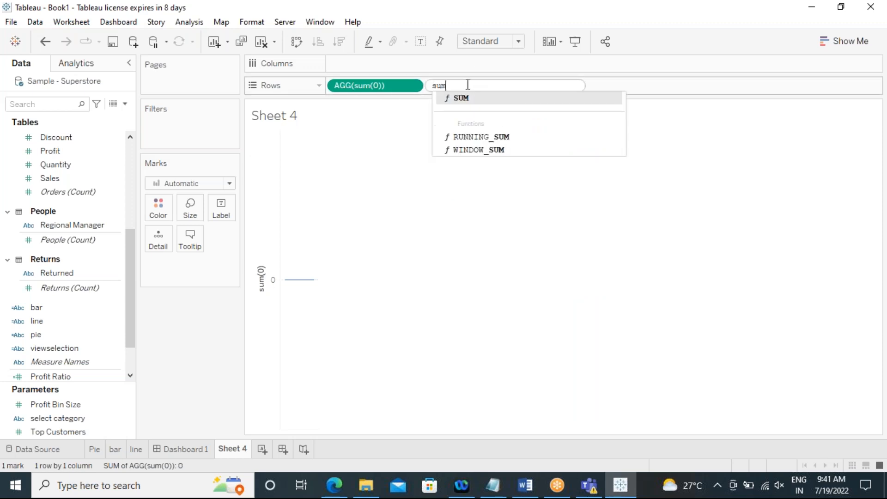
{"action": "type", "text": "()"}
{"action": "key", "text": "Left"}
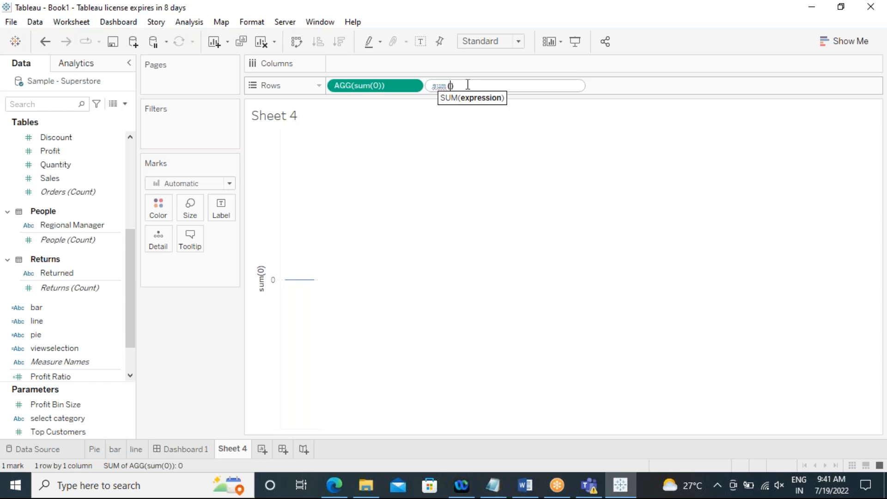
{"action": "type", "text": "0"}
{"action": "key", "text": "Right"}
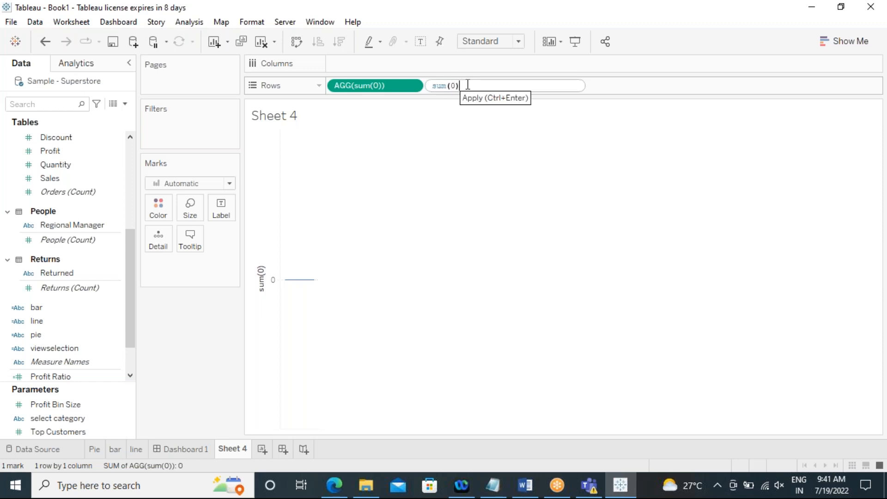
{"action": "key", "text": "Return"}
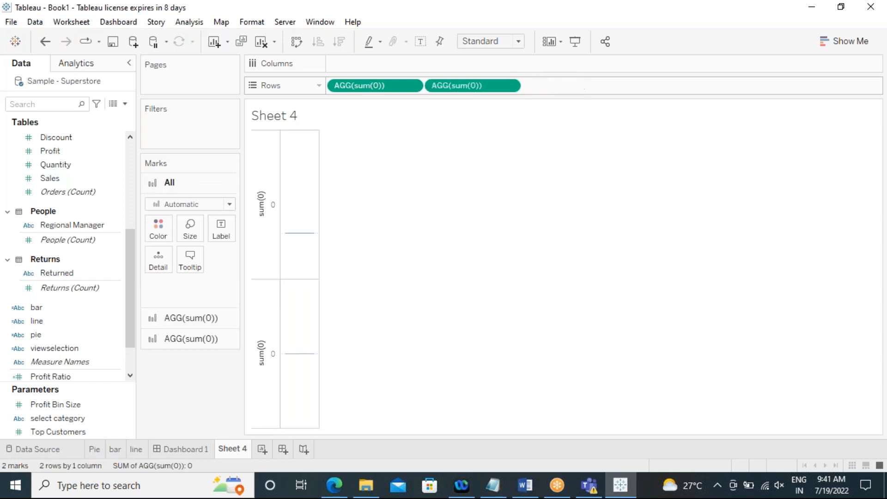
Step: Add a third ad-hoc sum(0) calculation to Rows, then swap rows and columns
{"action": "double_click", "coordinate": [552, 87]}
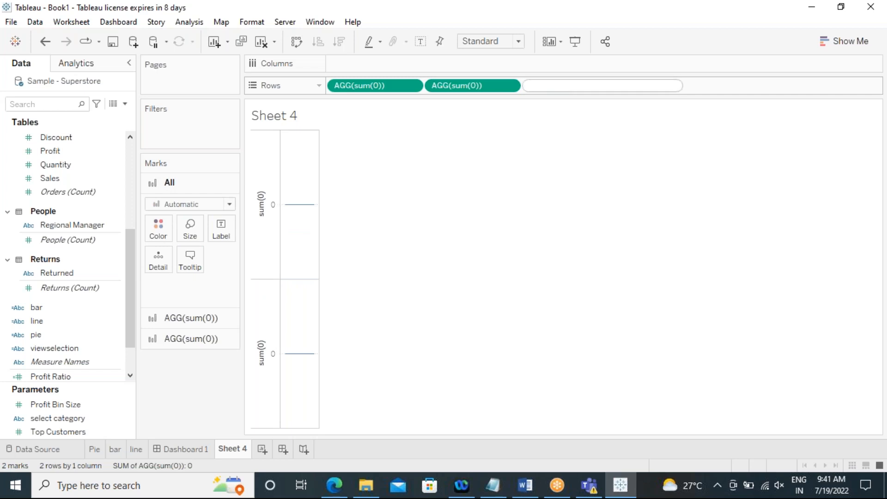
{"action": "type", "text": "sum"}
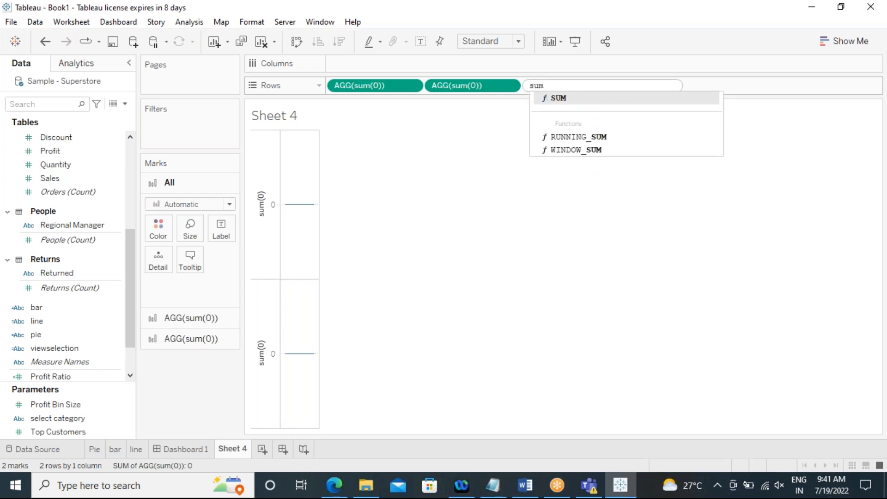
{"action": "type", "text": "()"}
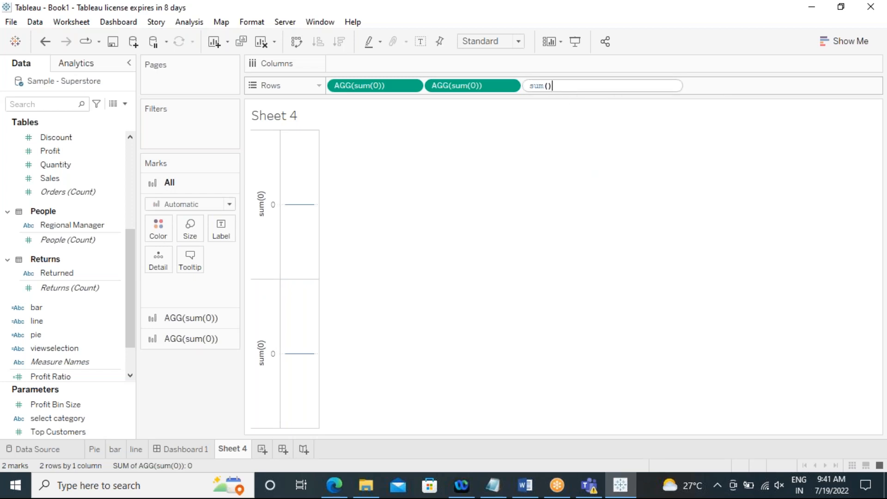
{"action": "key", "text": "Left"}
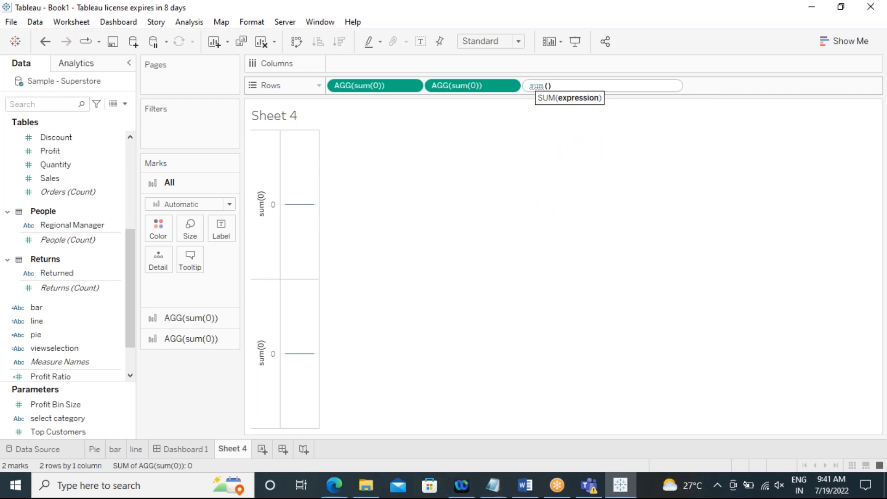
{"action": "key", "text": "Right"}
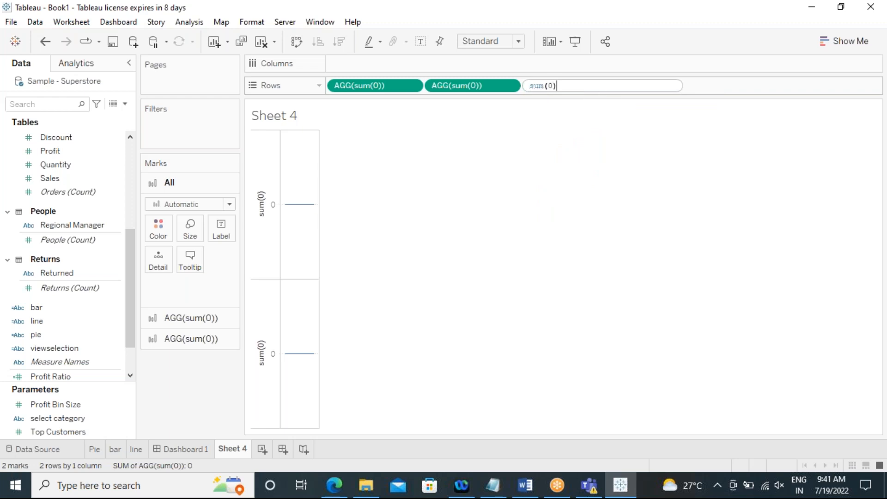
{"action": "key", "text": "Return"}
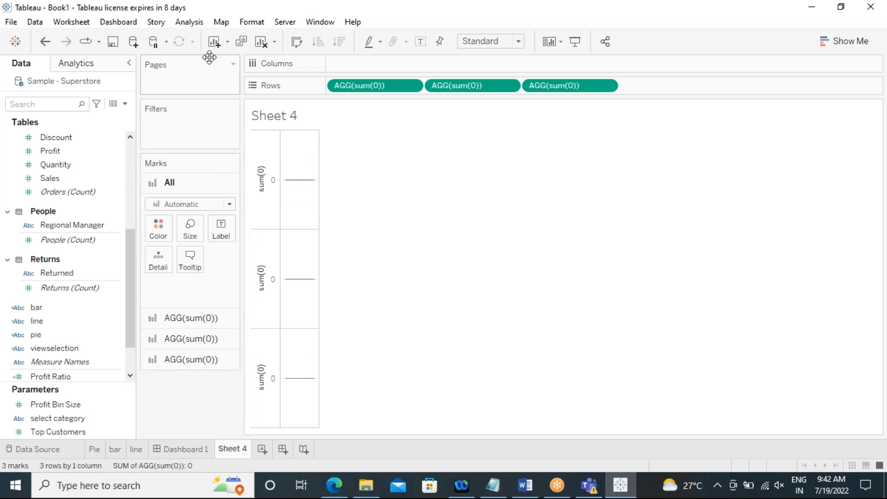
{"action": "left_click", "coordinate": [296, 43]}
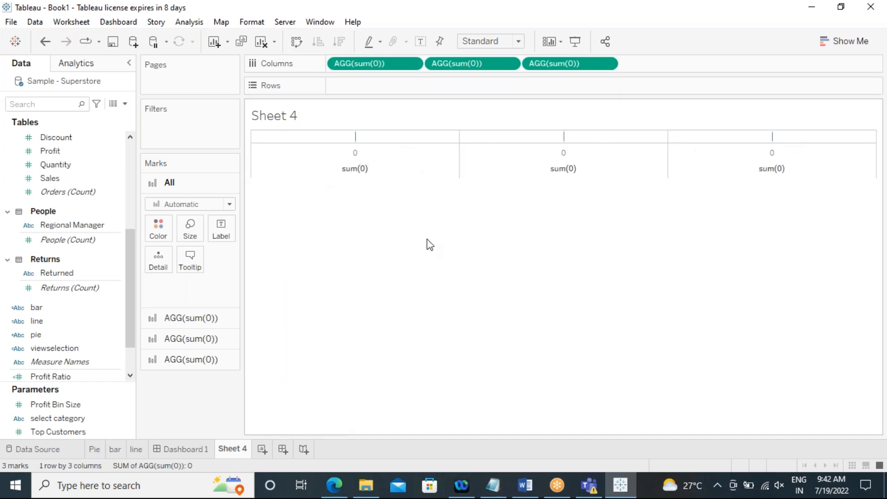
Step: Set the first sum(0) marks card to the Shape mark type with a filled circle shape
{"action": "left_click", "coordinate": [189, 322]}
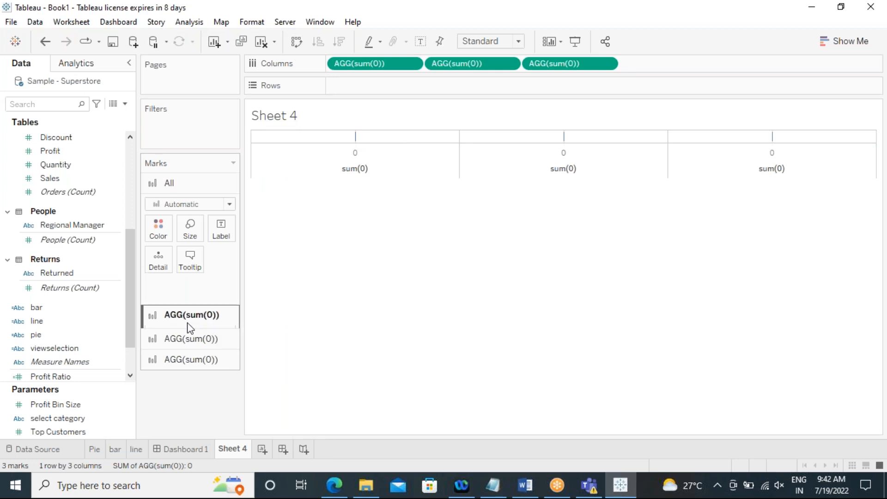
{"action": "left_click", "coordinate": [228, 225]}
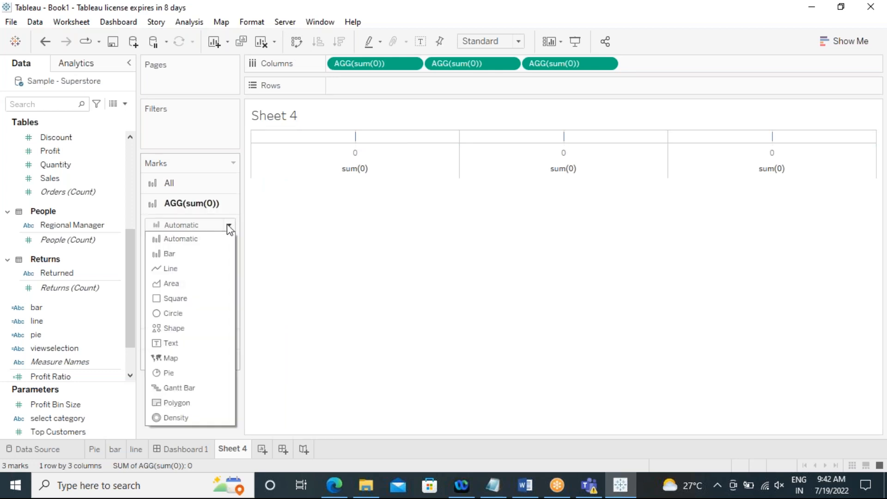
{"action": "left_click", "coordinate": [181, 329]}
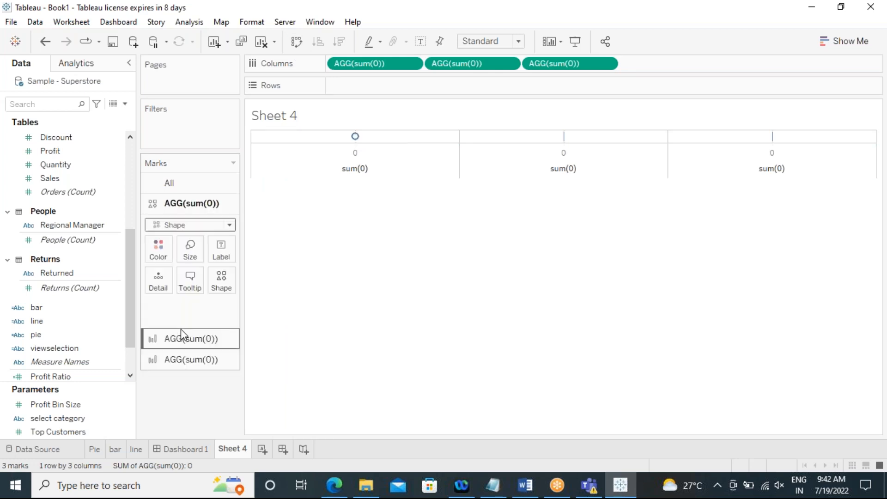
{"action": "left_click", "coordinate": [223, 282]}
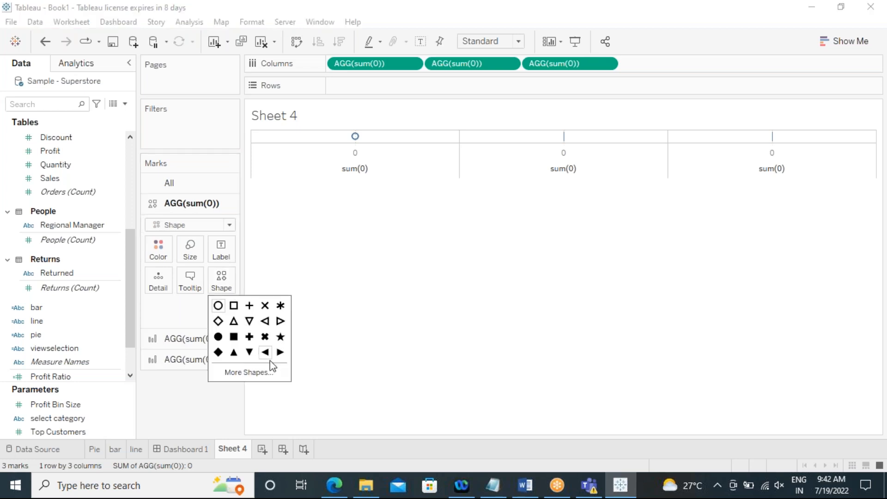
{"action": "left_click", "coordinate": [218, 336]}
Step: Set the second sum(0) marks card to the Shape mark type with a filled circle shape
{"action": "left_click", "coordinate": [192, 338]}
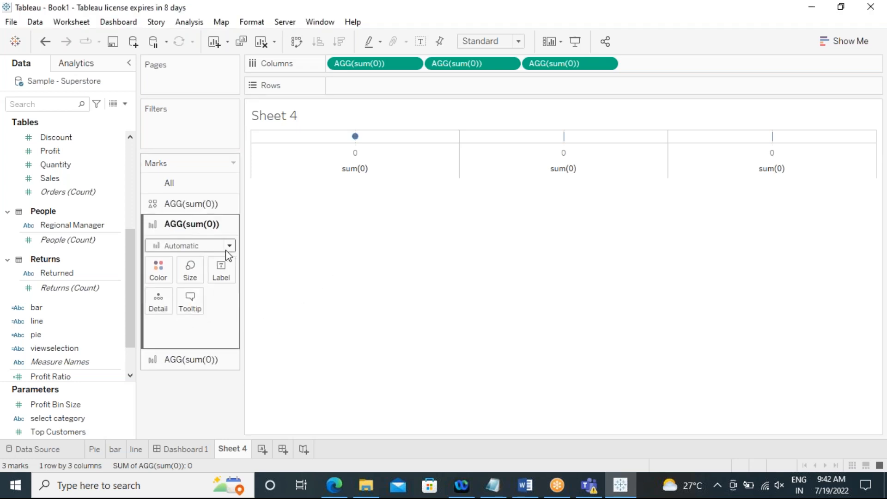
{"action": "left_click", "coordinate": [230, 246]}
{"action": "left_click", "coordinate": [176, 349]}
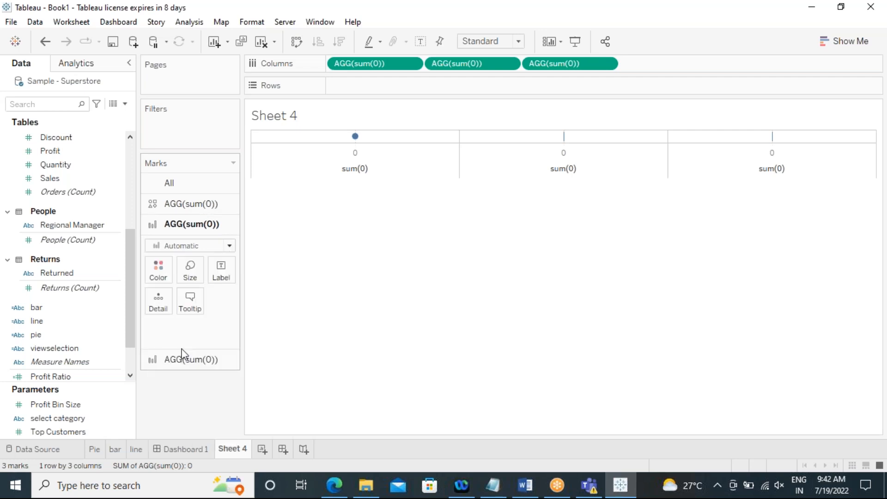
{"action": "left_click", "coordinate": [220, 301]}
{"action": "left_click", "coordinate": [218, 357]}
Step: Set the third sum(0) marks card to Shape with a filled circle, and enlarge the row height of the view
{"action": "left_click", "coordinate": [185, 359]}
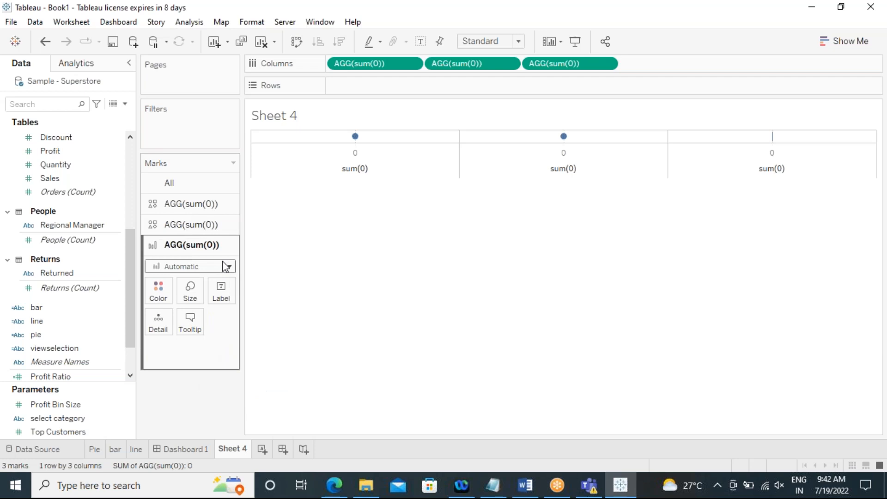
{"action": "left_click", "coordinate": [223, 265]}
{"action": "left_click", "coordinate": [179, 371]}
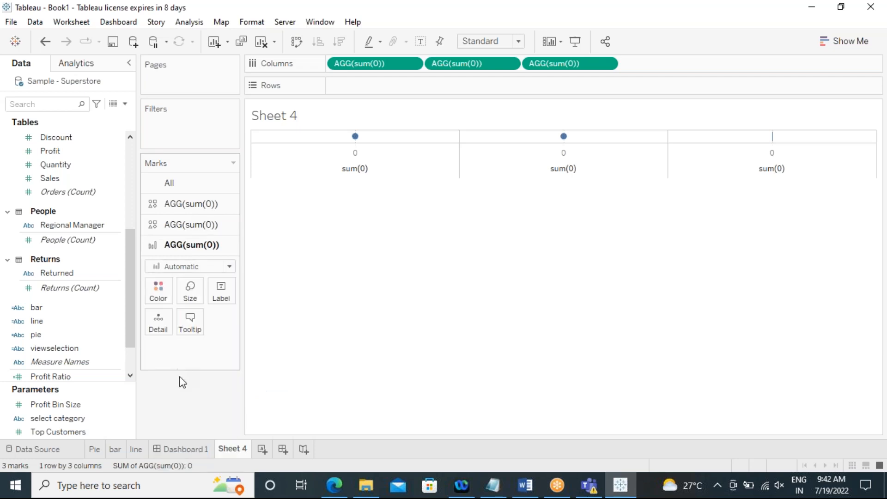
{"action": "left_click", "coordinate": [221, 325]}
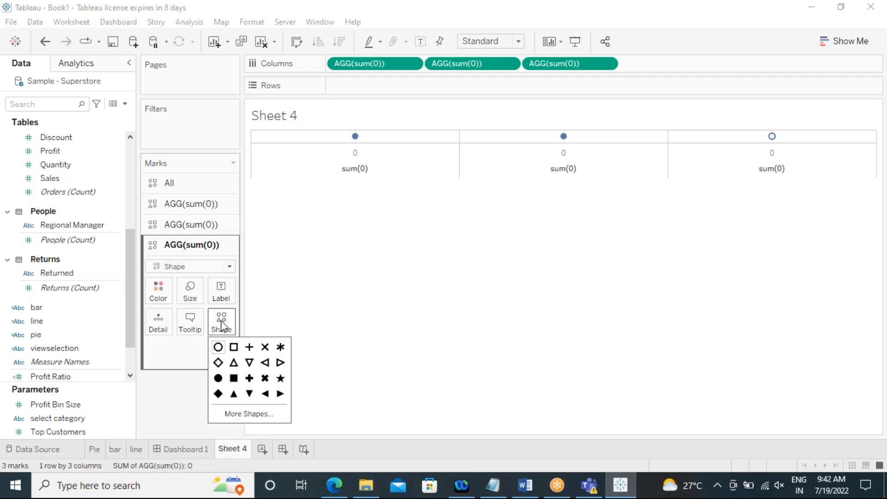
{"action": "left_click", "coordinate": [219, 379]}
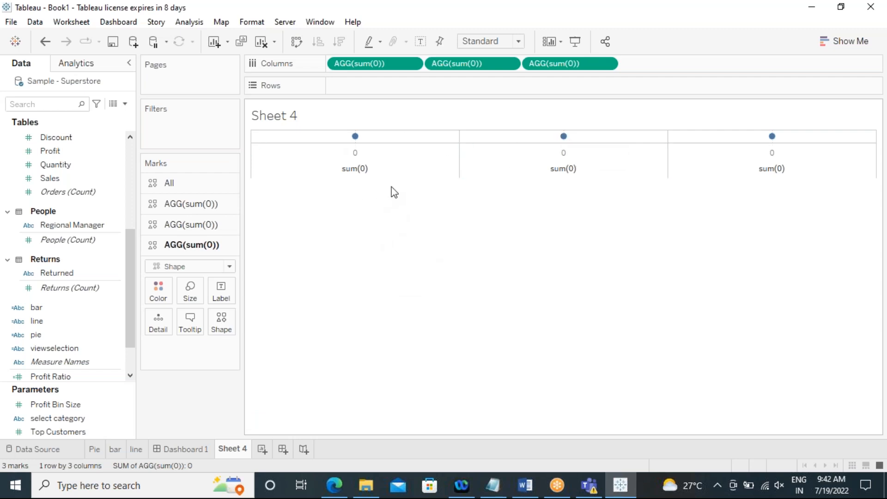
{"action": "left_click_drag", "start_coordinate": [404, 142], "coordinate": [411, 232]}
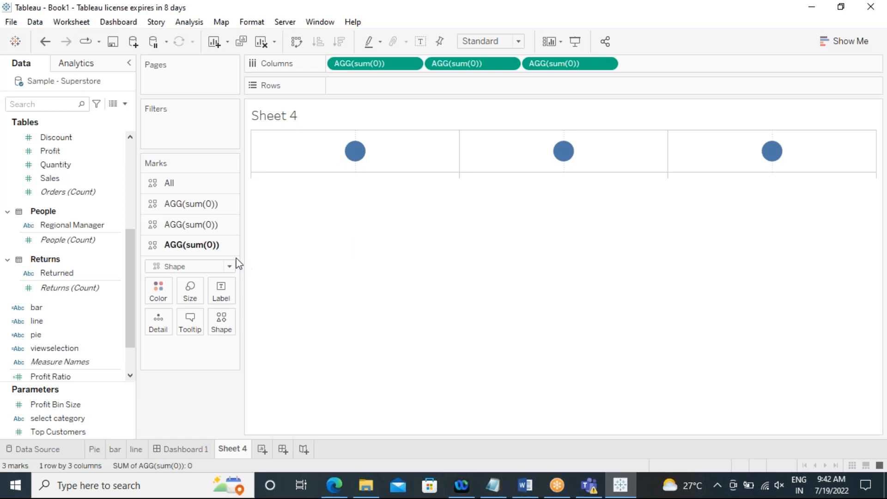
Step: Place the pie field on Shape for the first sum(0) marks card
{"action": "left_click", "coordinate": [154, 204]}
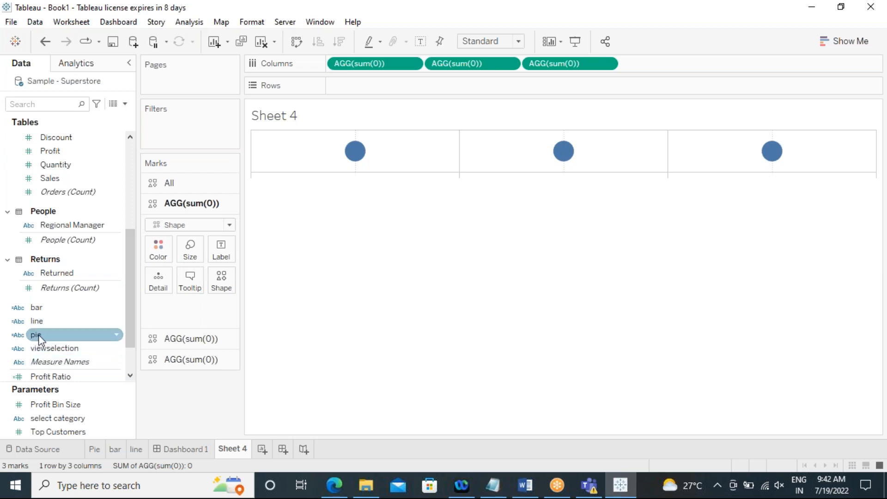
{"action": "left_click_drag", "start_coordinate": [40, 336], "coordinate": [226, 287]}
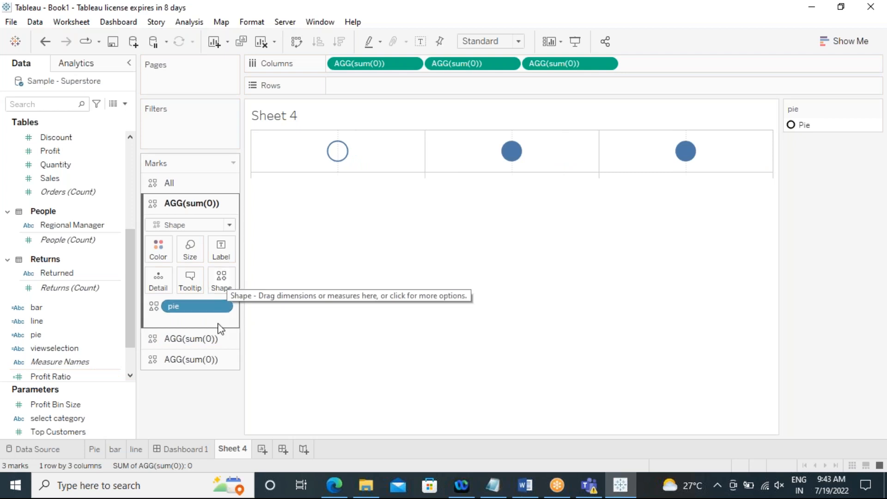
Step: Place the bar field on Shape for the second sum(0) marks card
{"action": "left_click", "coordinate": [151, 340]}
{"action": "left_click_drag", "start_coordinate": [151, 342], "coordinate": [38, 325]}
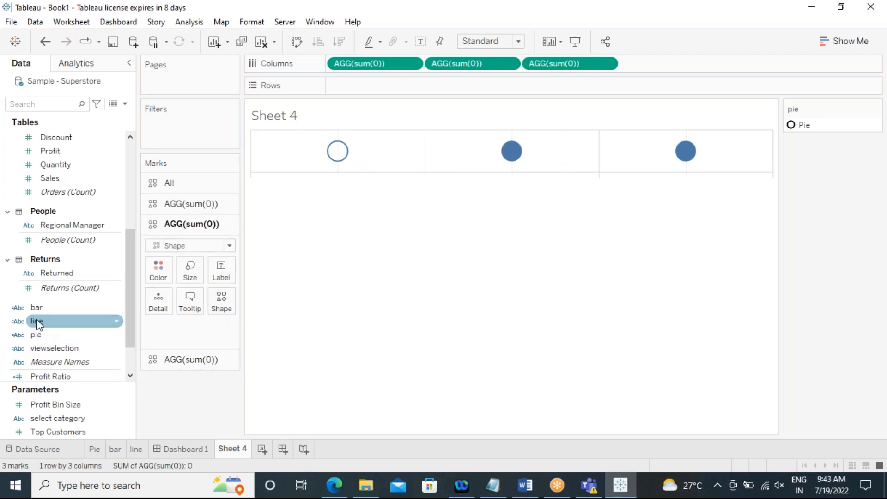
{"action": "left_click", "coordinate": [36, 307]}
{"action": "left_click_drag", "start_coordinate": [36, 307], "coordinate": [222, 298]}
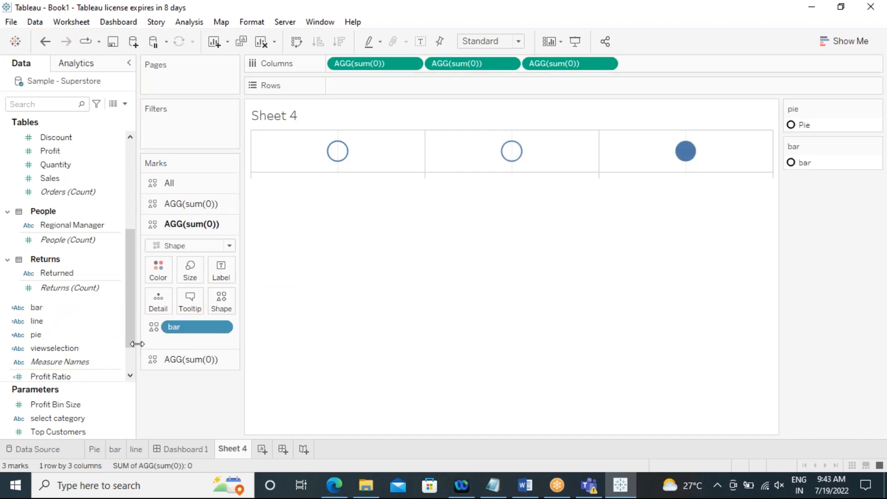
Step: Place the line field on Shape for the third sum(0) marks card
{"action": "left_click", "coordinate": [156, 360]}
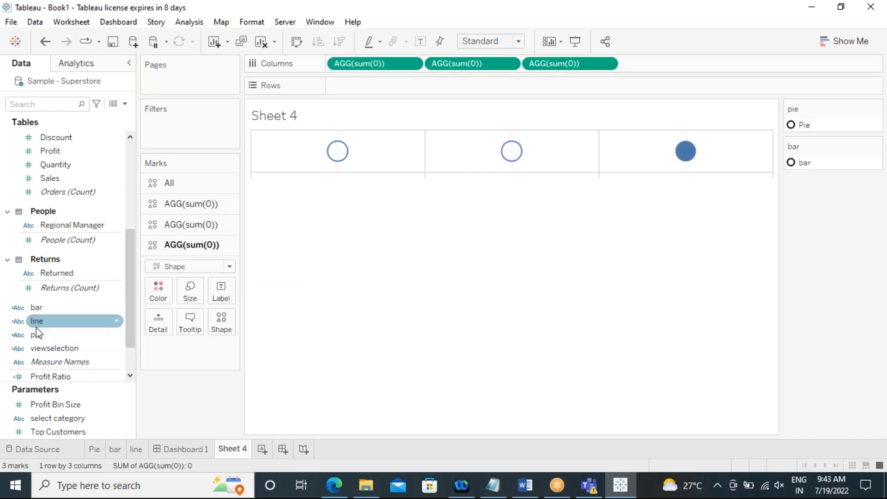
{"action": "left_click_drag", "start_coordinate": [33, 320], "coordinate": [223, 334]}
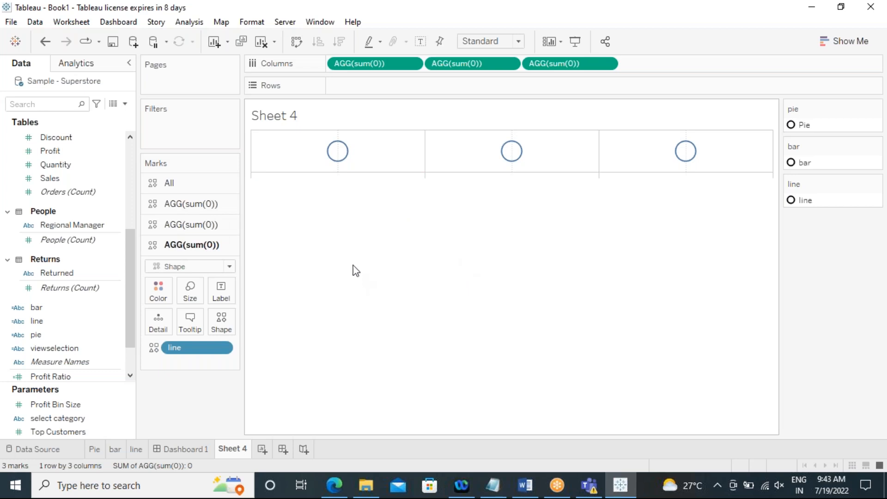
Step: Edit the pie shape to use the pie chart icon from the KPI shape palette and apply it
{"action": "left_click", "coordinate": [159, 206]}
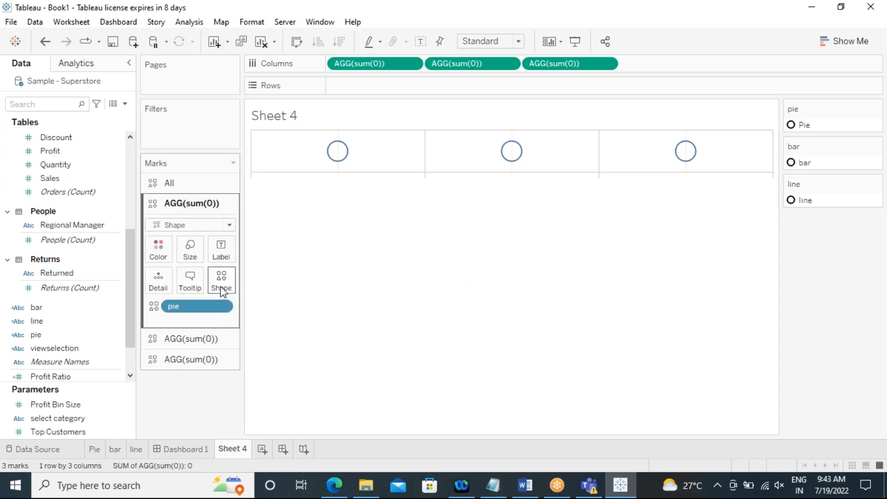
{"action": "left_click", "coordinate": [220, 279]}
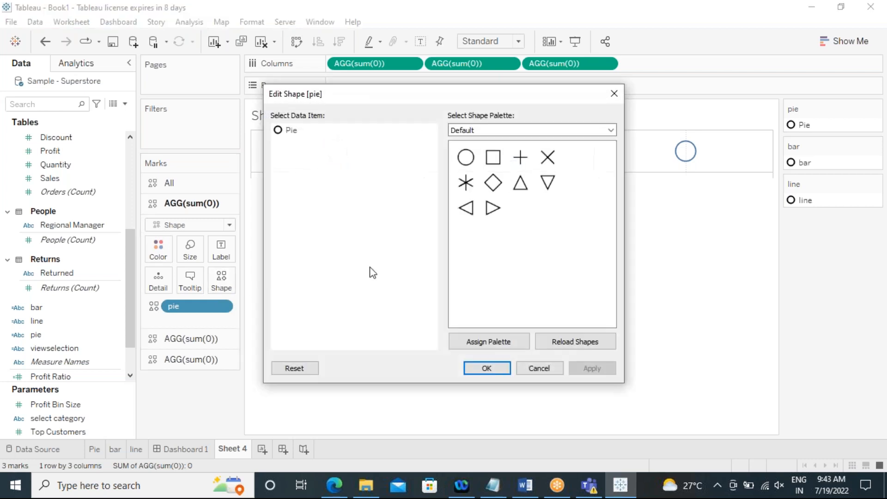
{"action": "left_click", "coordinate": [288, 130]}
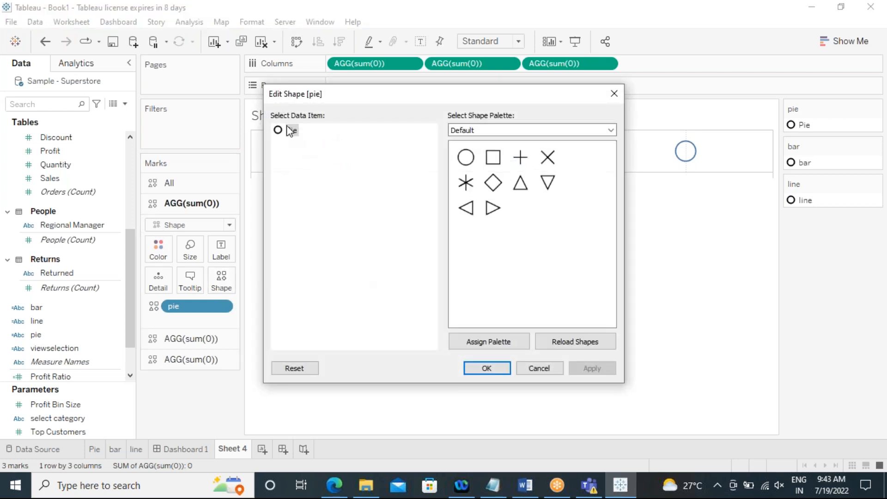
{"action": "left_click", "coordinate": [610, 130]}
{"action": "left_click", "coordinate": [611, 130]}
{"action": "left_click", "coordinate": [610, 131]}
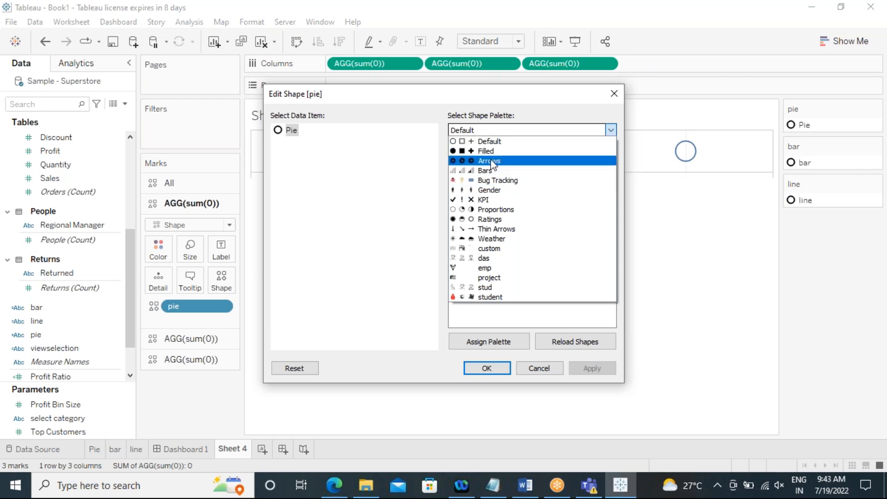
{"action": "left_click", "coordinate": [484, 199]}
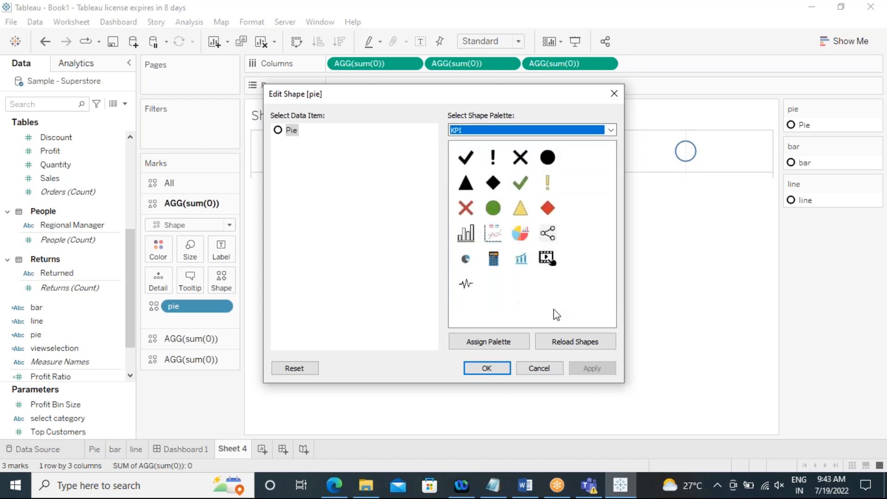
{"action": "left_click", "coordinate": [520, 233]}
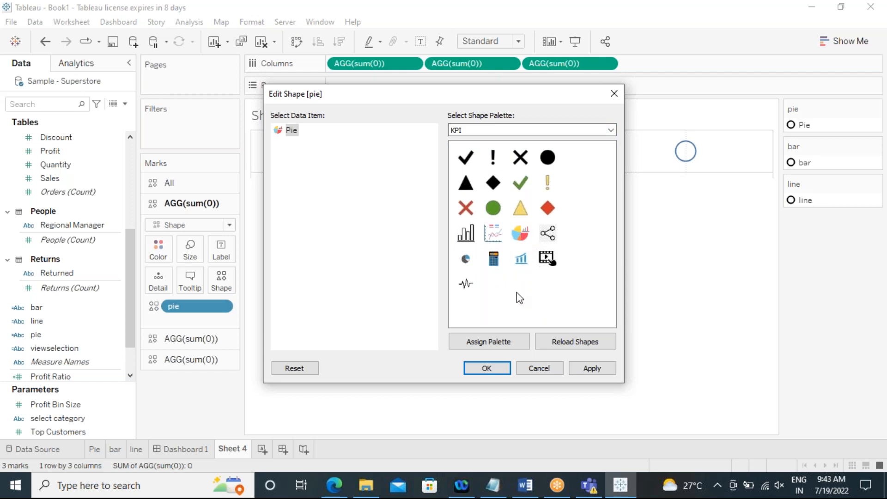
{"action": "left_click", "coordinate": [575, 369]}
{"action": "left_click", "coordinate": [481, 372]}
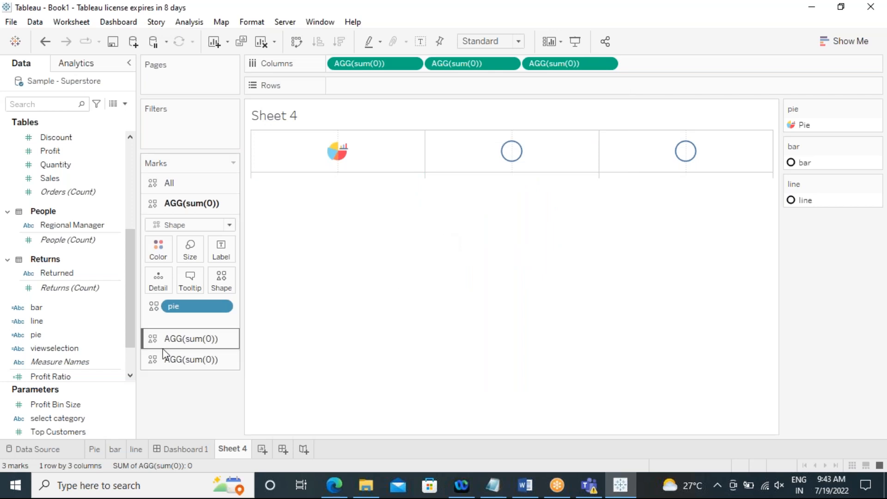
Step: Edit the bar shape to use the bar chart icon from the KPI shape palette and apply it
{"action": "left_click", "coordinate": [150, 341]}
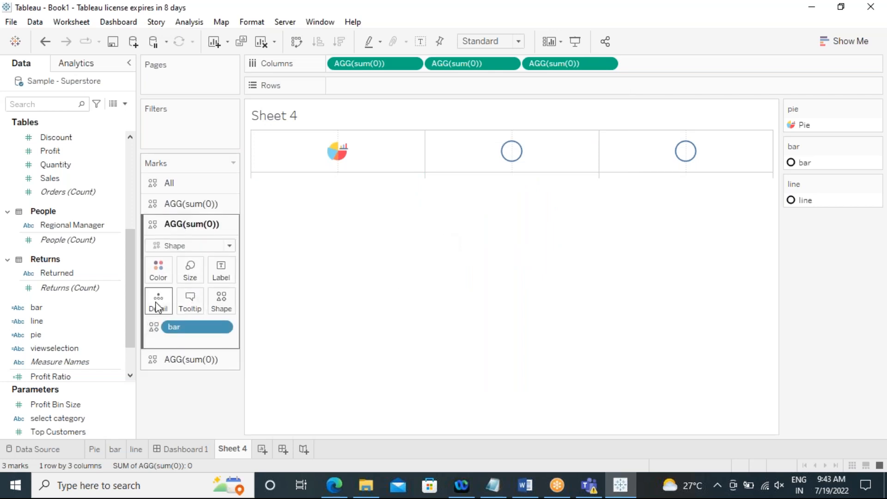
{"action": "left_click", "coordinate": [227, 307]}
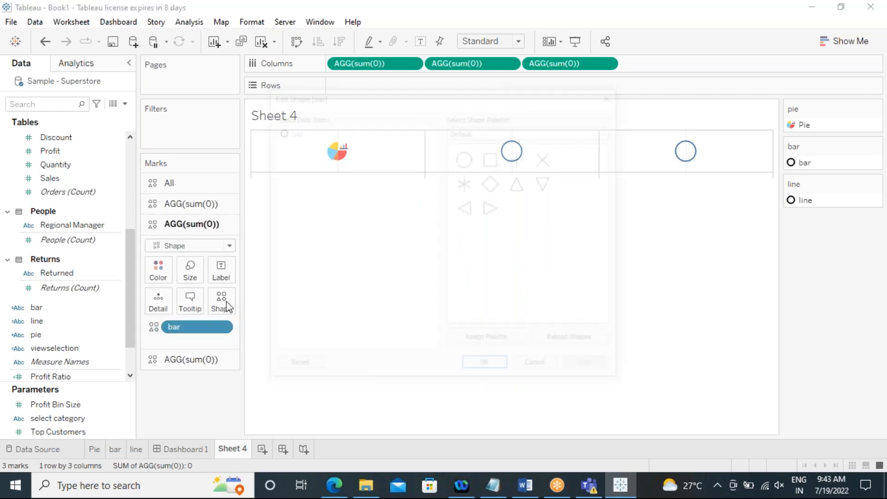
{"action": "left_click", "coordinate": [611, 131]}
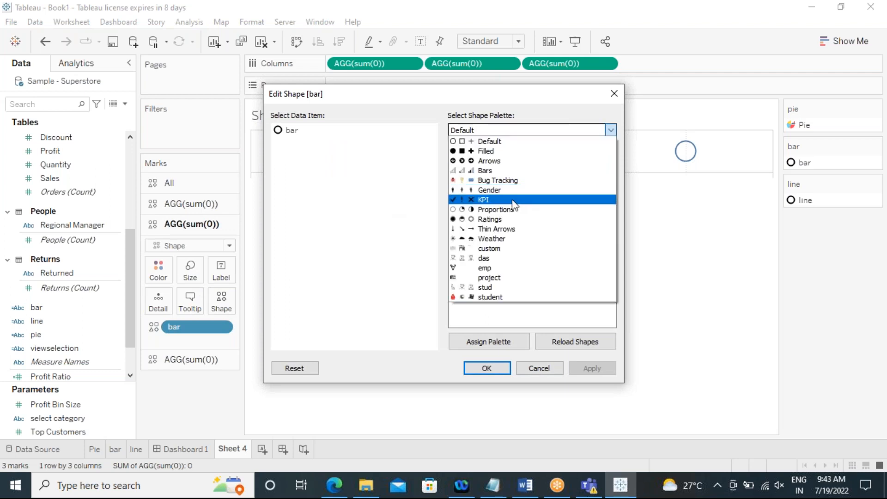
{"action": "left_click", "coordinate": [493, 199]}
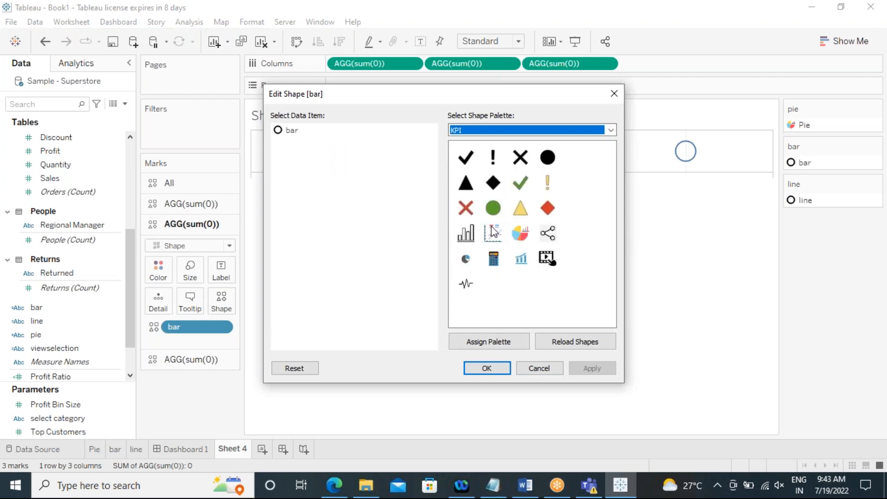
{"action": "left_click", "coordinate": [466, 236]}
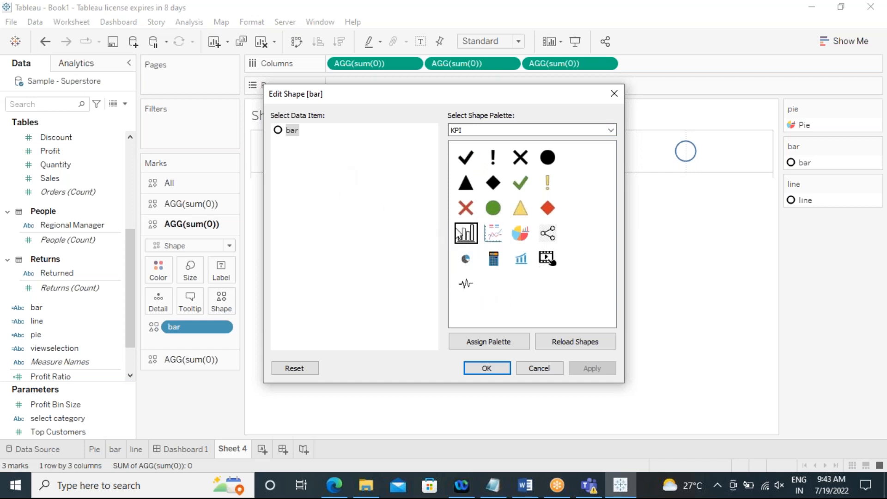
{"action": "left_click", "coordinate": [466, 233]}
{"action": "left_click", "coordinate": [594, 370]}
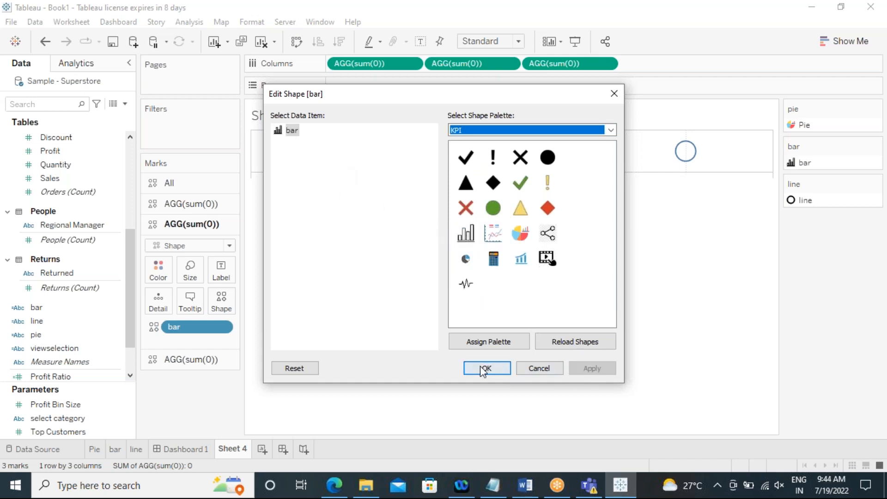
{"action": "left_click", "coordinate": [485, 368]}
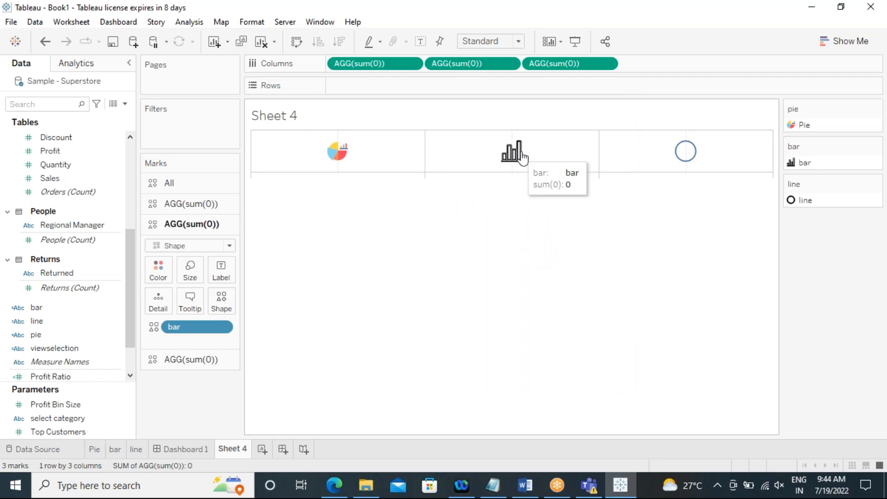
Step: Edit the line shape to use the line chart icon from the KPI shape palette and apply it
{"action": "left_click", "coordinate": [162, 364]}
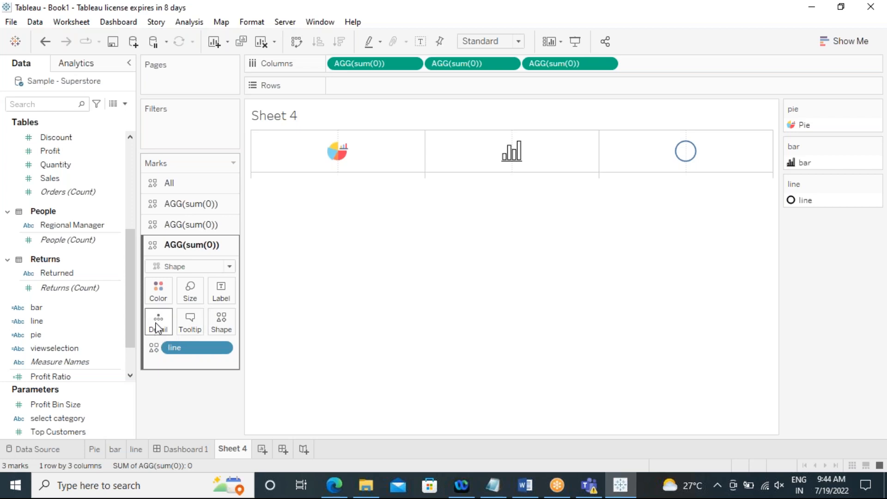
{"action": "left_click", "coordinate": [229, 329]}
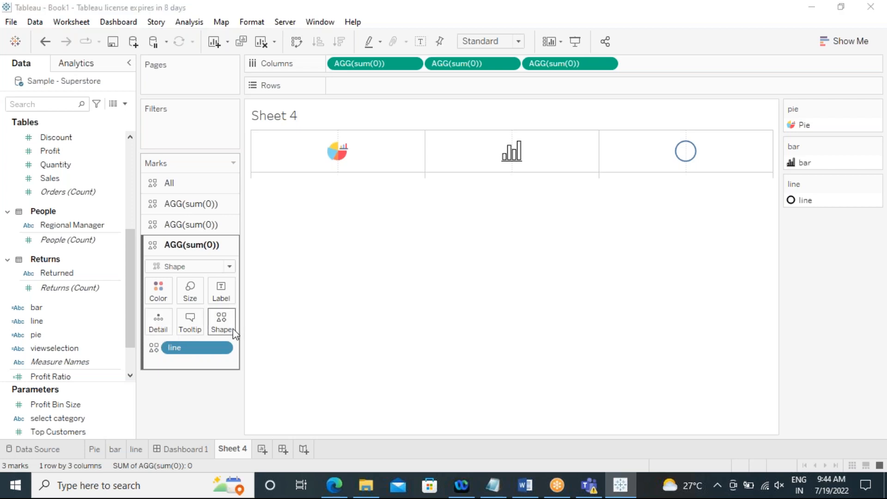
{"action": "left_click", "coordinate": [548, 130]}
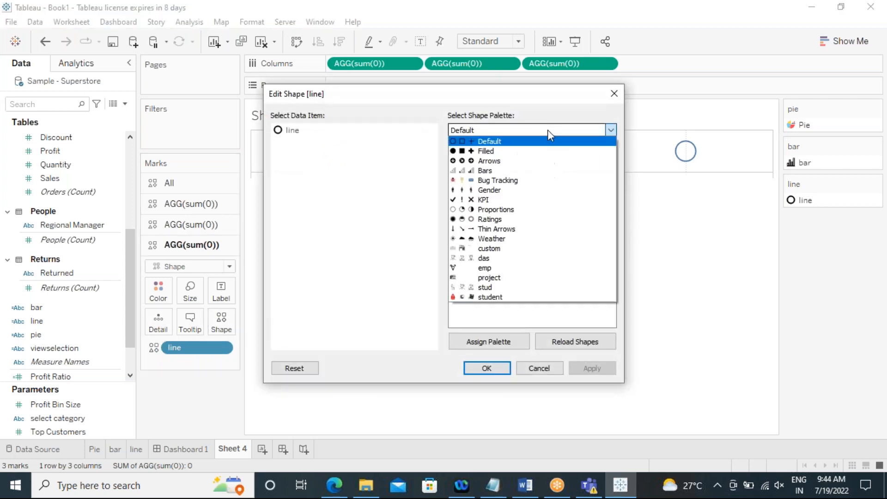
{"action": "left_click", "coordinate": [503, 201]}
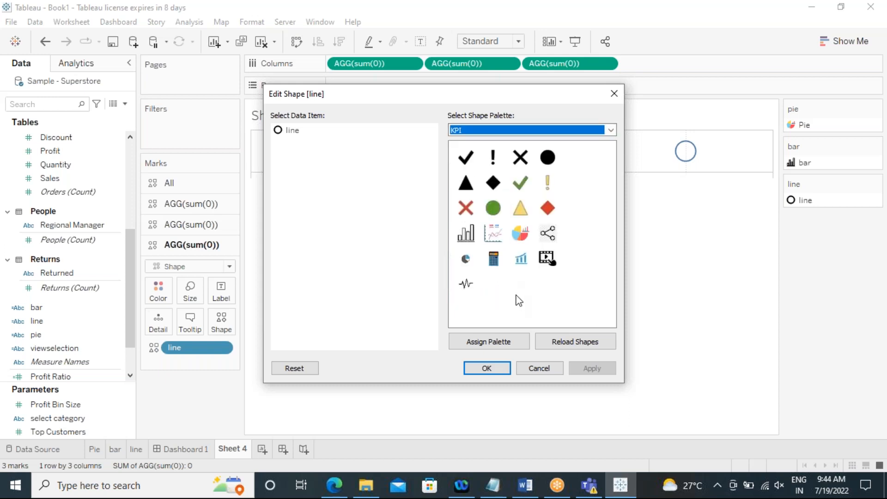
{"action": "left_click", "coordinate": [494, 239]}
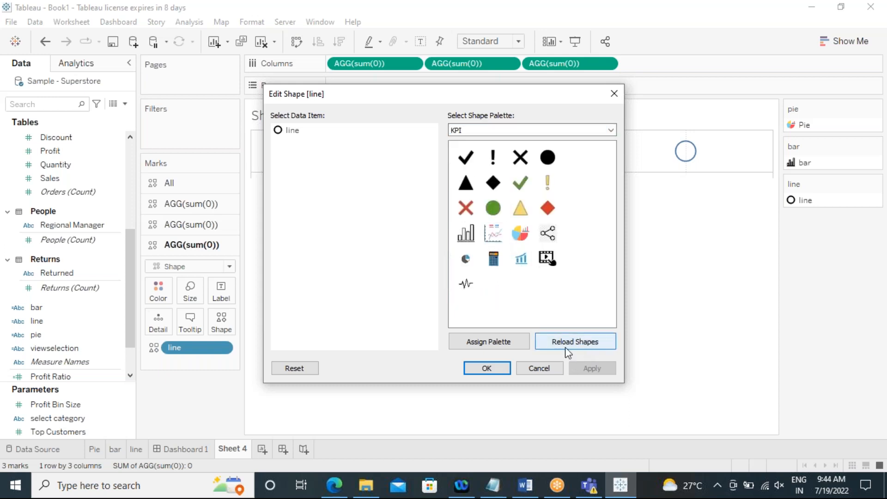
{"action": "left_click", "coordinate": [292, 130]}
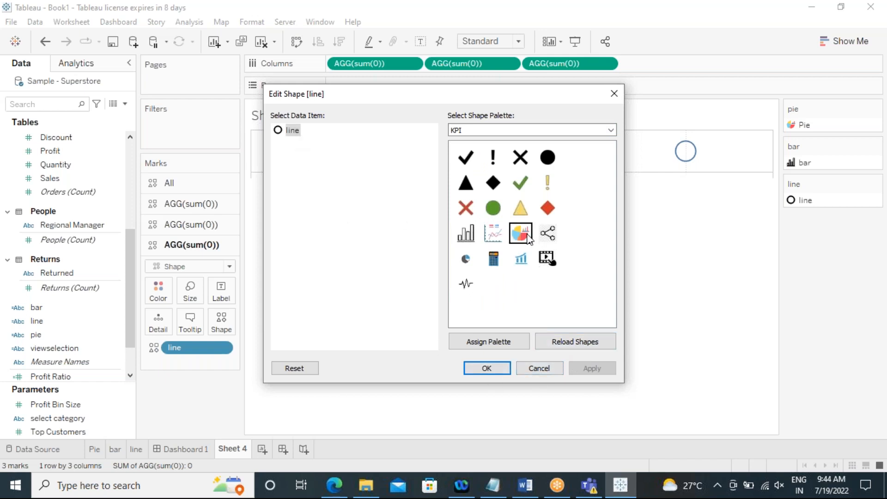
{"action": "left_click", "coordinate": [493, 233]}
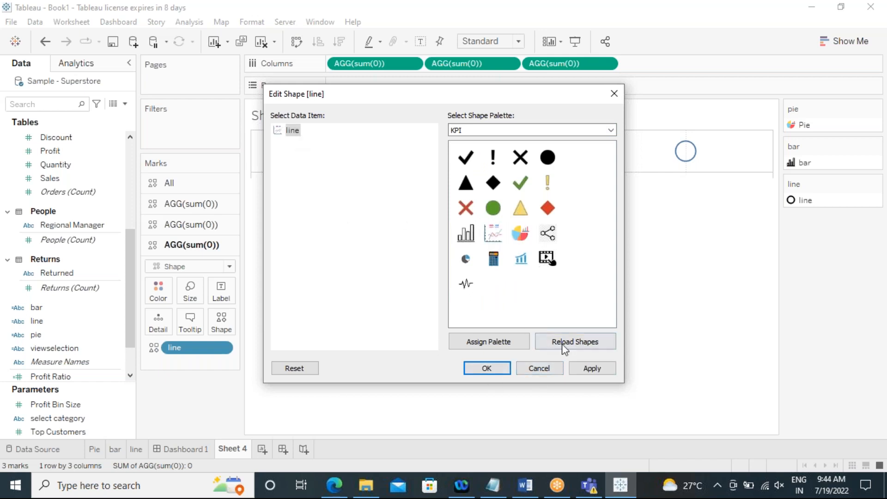
{"action": "left_click", "coordinate": [591, 368]}
{"action": "left_click", "coordinate": [484, 368]}
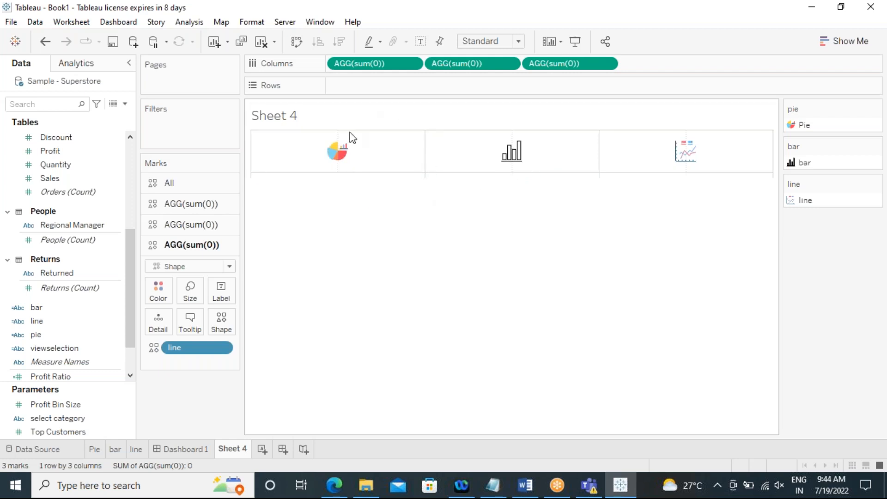
Step: Open the sheet's line formatting and set zero lines, axis ticks and drop lines to None
{"action": "left_click", "coordinate": [247, 22]}
{"action": "left_click", "coordinate": [255, 126]}
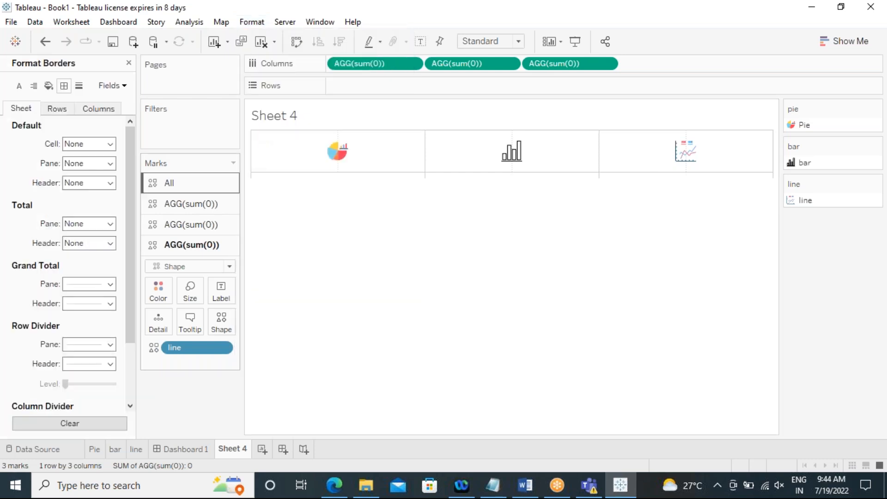
{"action": "left_click", "coordinate": [79, 85]}
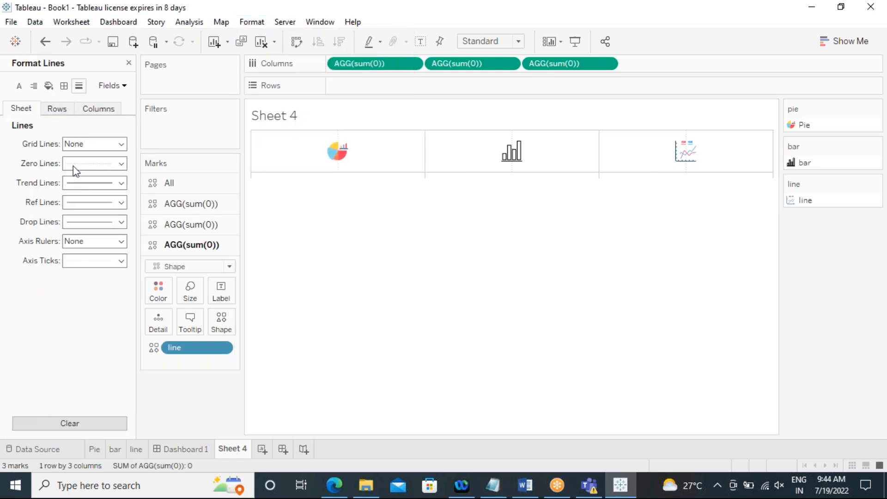
{"action": "left_click", "coordinate": [73, 165]}
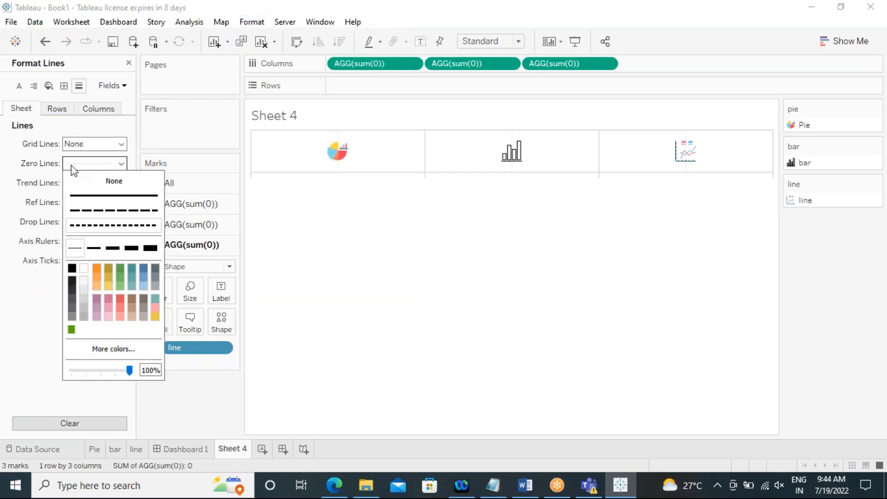
{"action": "left_click", "coordinate": [4, 193]}
{"action": "left_click", "coordinate": [79, 265]}
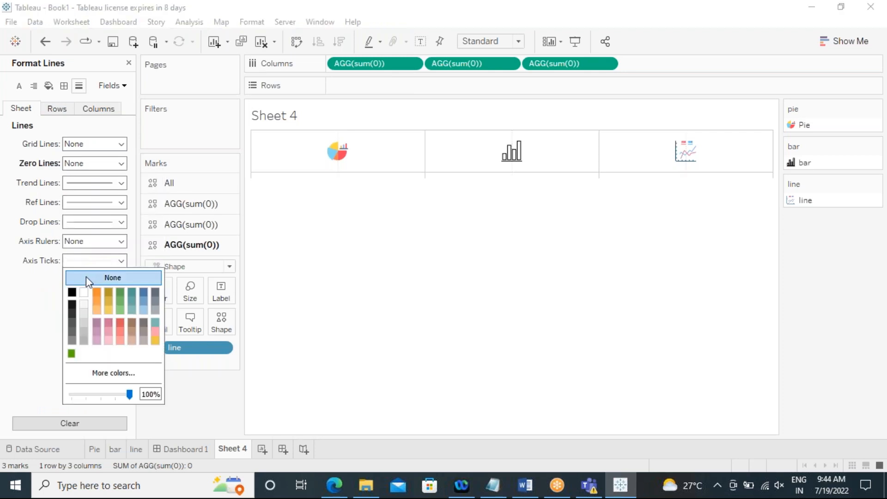
{"action": "left_click", "coordinate": [88, 277]}
{"action": "left_click", "coordinate": [80, 226]}
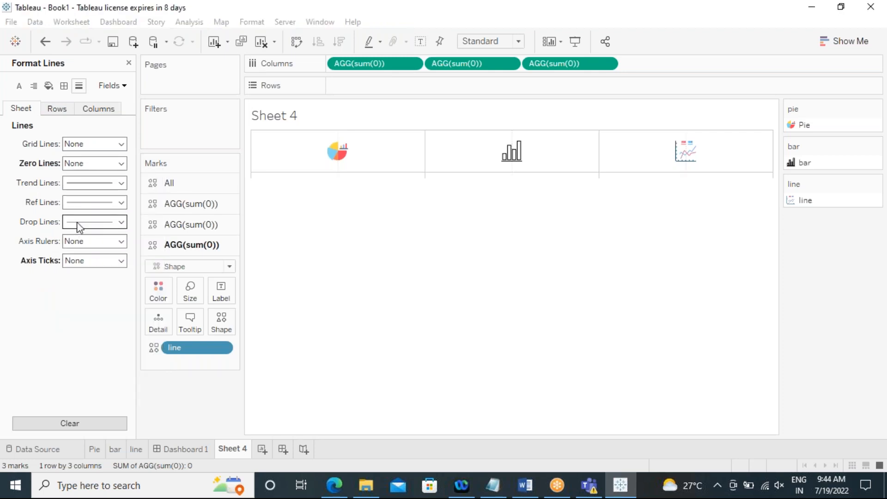
{"action": "left_click", "coordinate": [80, 227]}
Step: Set the column grid lines to None in the line formatting
{"action": "left_click", "coordinate": [63, 117]}
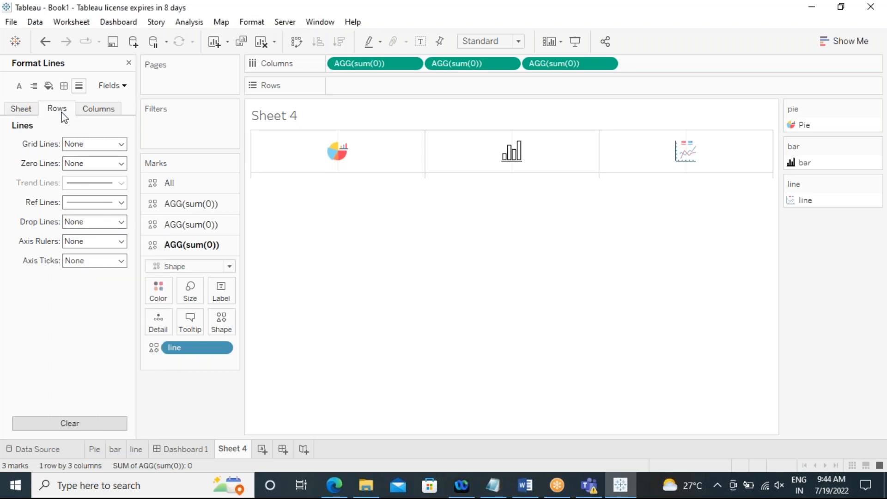
{"action": "left_click", "coordinate": [85, 111]}
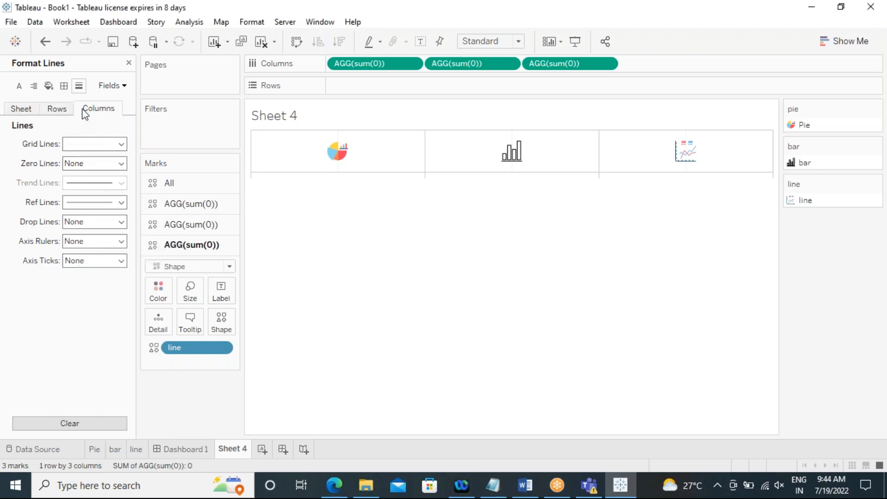
{"action": "left_click", "coordinate": [84, 147]}
{"action": "left_click", "coordinate": [80, 161]}
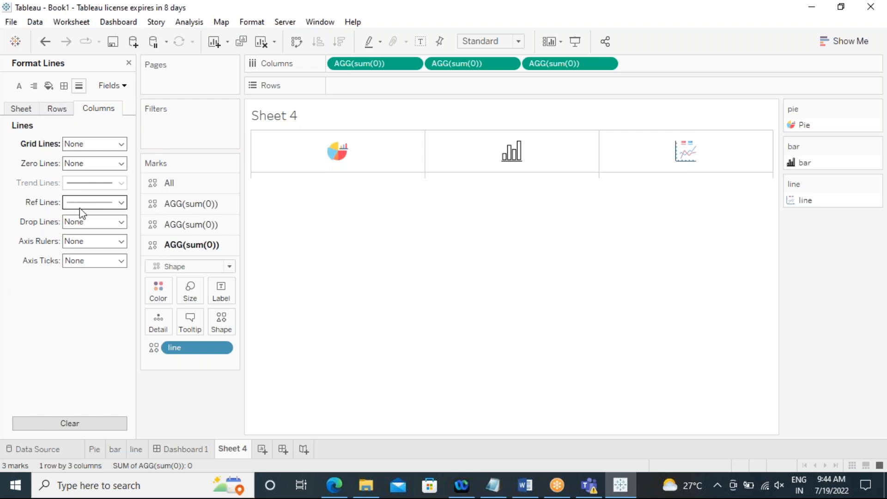
Step: Set the column divider and row divider pane borders to None
{"action": "left_click", "coordinate": [63, 86]}
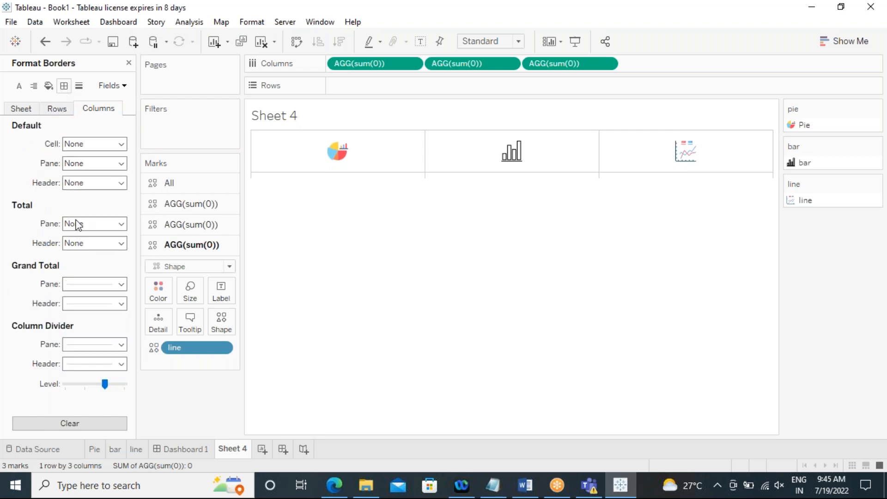
{"action": "left_click", "coordinate": [95, 344]}
{"action": "left_click", "coordinate": [97, 159]}
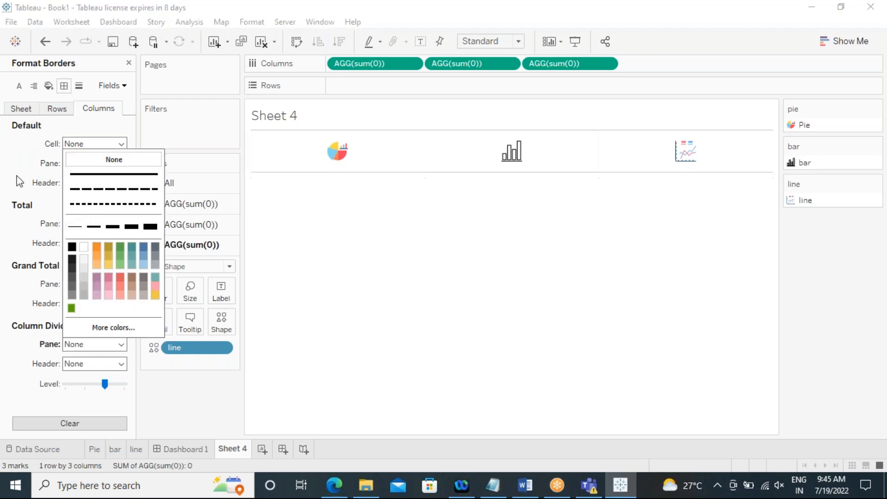
{"action": "left_click", "coordinate": [53, 109]}
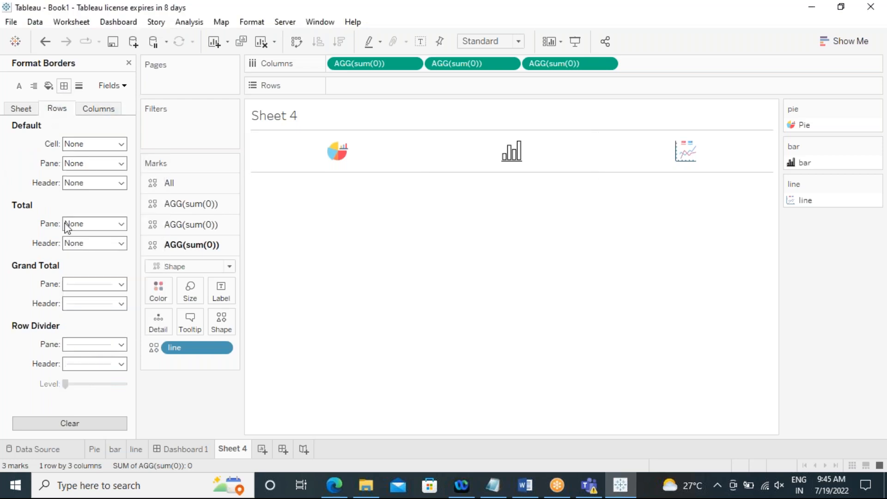
{"action": "left_click", "coordinate": [80, 347]}
{"action": "left_click", "coordinate": [101, 159]}
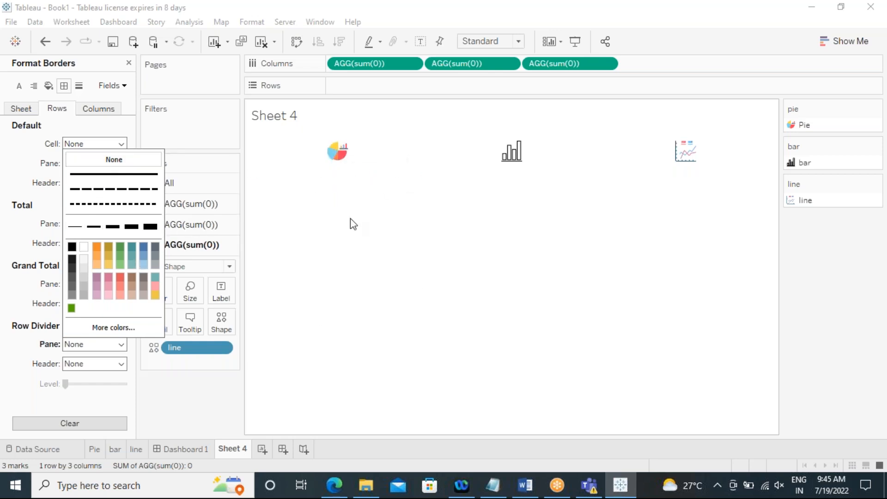
{"action": "left_click", "coordinate": [9, 162]}
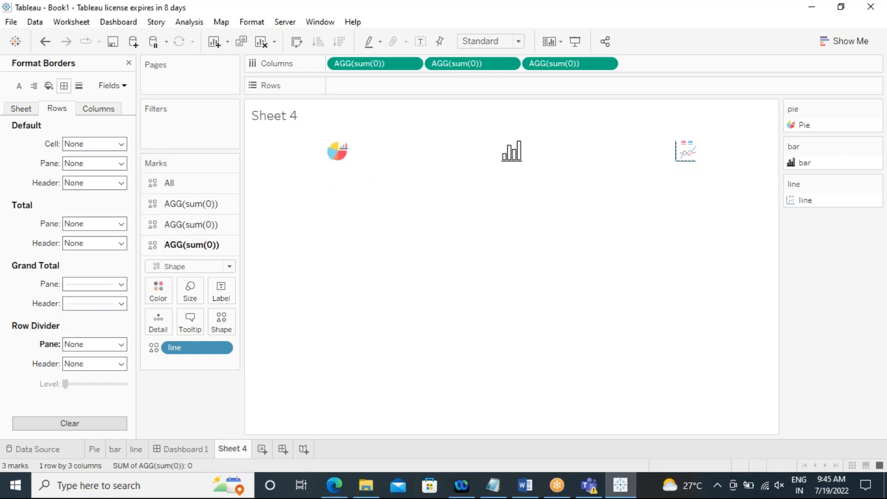
Step: Increase the size of the pie, bar and line shapes on their marks cards, then return to Dashboard 1
{"action": "left_click", "coordinate": [155, 203]}
{"action": "left_click", "coordinate": [190, 252]}
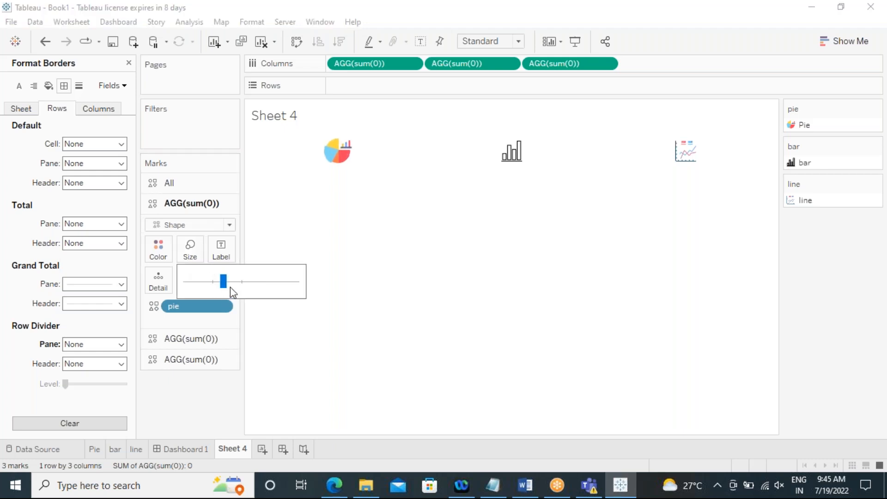
{"action": "left_click_drag", "start_coordinate": [228, 285], "coordinate": [229, 287]}
{"action": "left_click", "coordinate": [193, 345]}
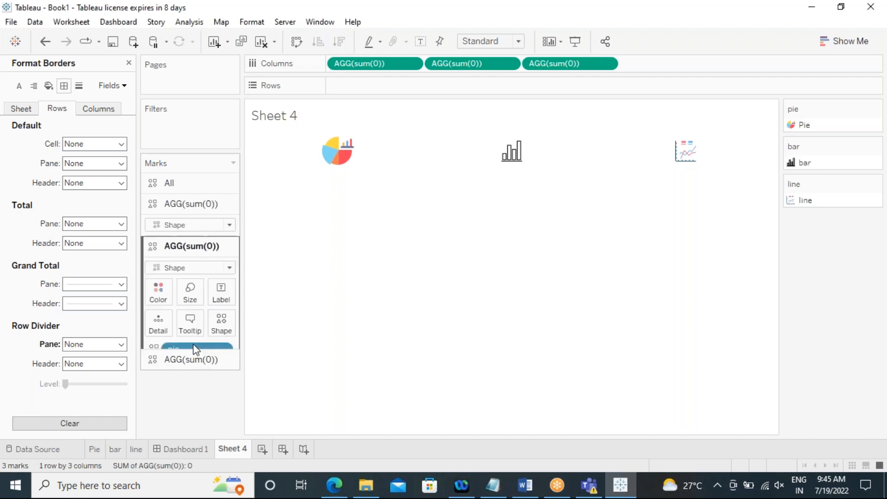
{"action": "left_click", "coordinate": [190, 267]}
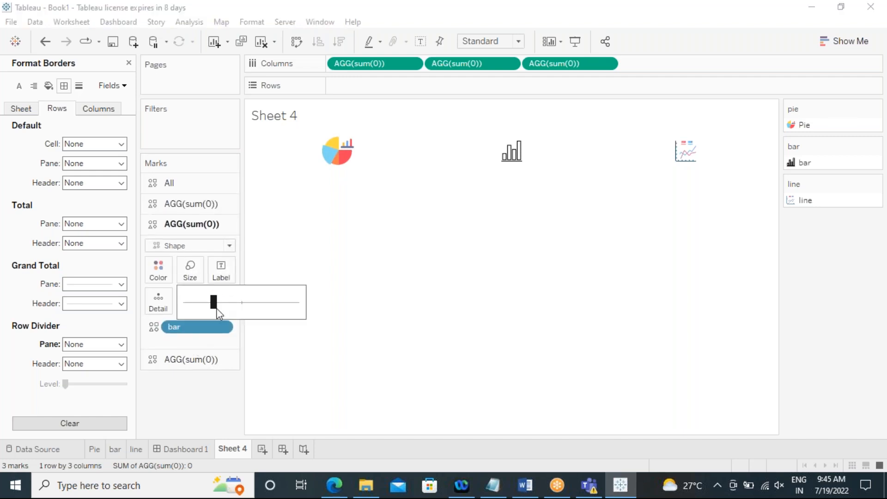
{"action": "left_click_drag", "start_coordinate": [222, 313], "coordinate": [234, 316]}
{"action": "left_click", "coordinate": [185, 361]}
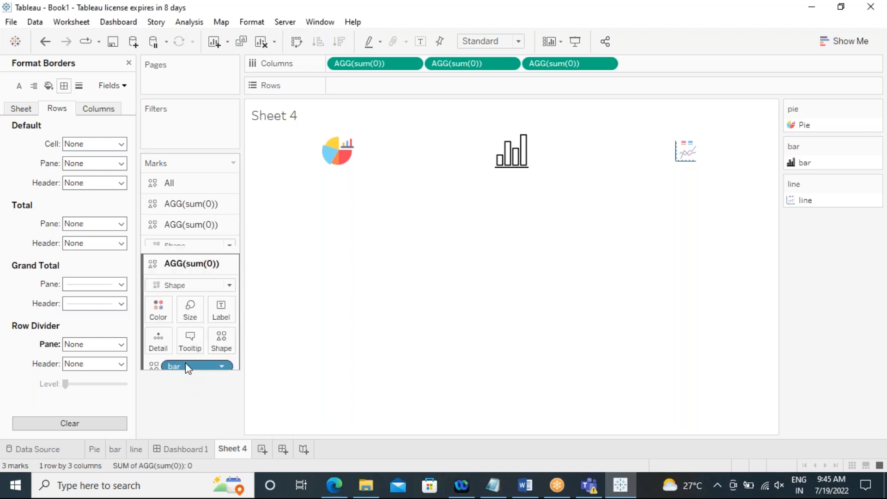
{"action": "left_click", "coordinate": [190, 291]}
{"action": "left_click_drag", "start_coordinate": [215, 325], "coordinate": [235, 332]}
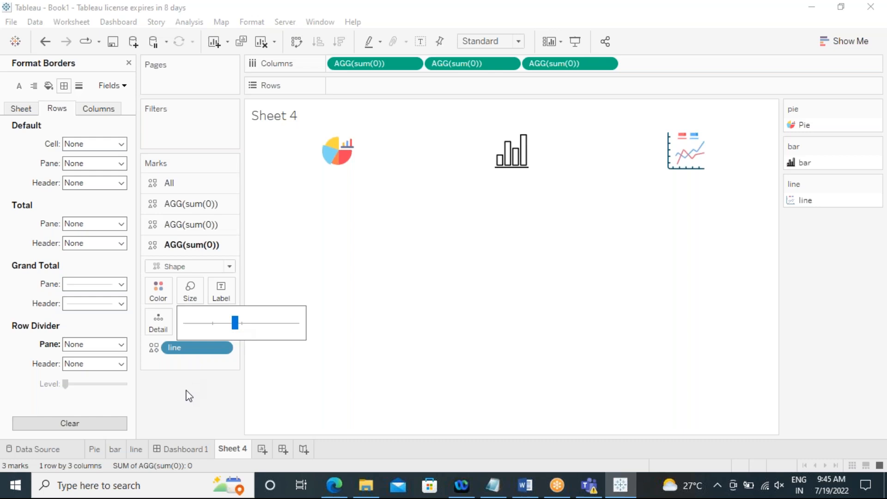
{"action": "left_click", "coordinate": [189, 409]}
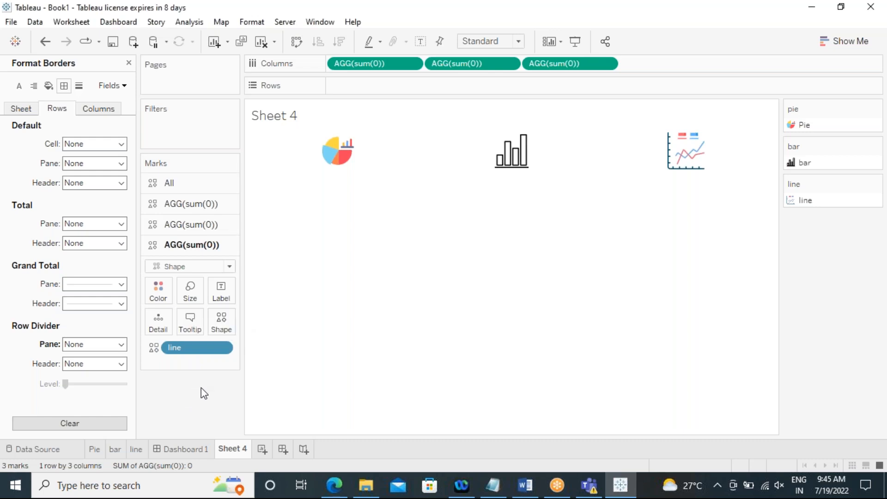
{"action": "left_click", "coordinate": [189, 448]}
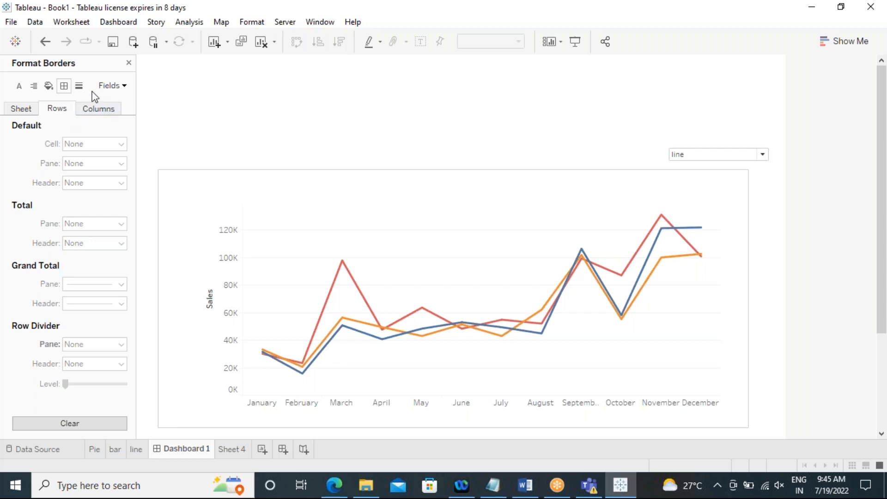
Step: Close the format pane and add Sheet 4 as a floating object at the top of Dashboard 1
{"action": "left_click", "coordinate": [128, 63]}
{"action": "left_click_drag", "start_coordinate": [41, 219], "coordinate": [172, 61]}
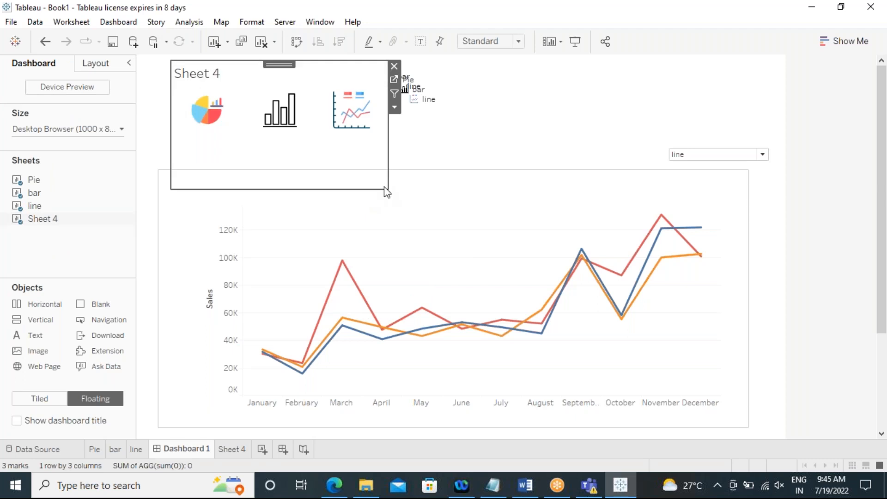
Step: Remove the shape legends that were added to the dashboard along with Sheet 4
{"action": "left_click", "coordinate": [427, 101]}
{"action": "left_click", "coordinate": [505, 87]}
{"action": "left_click", "coordinate": [414, 71]}
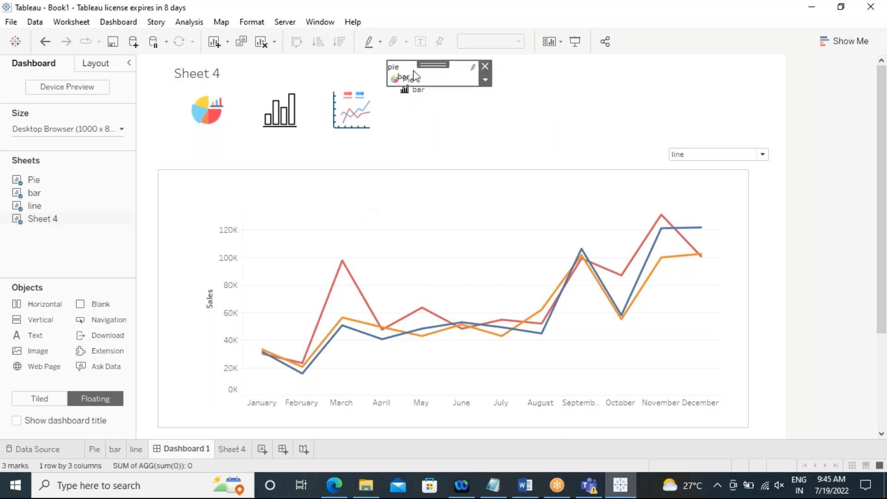
{"action": "left_click", "coordinate": [485, 66]}
{"action": "left_click", "coordinate": [485, 88]}
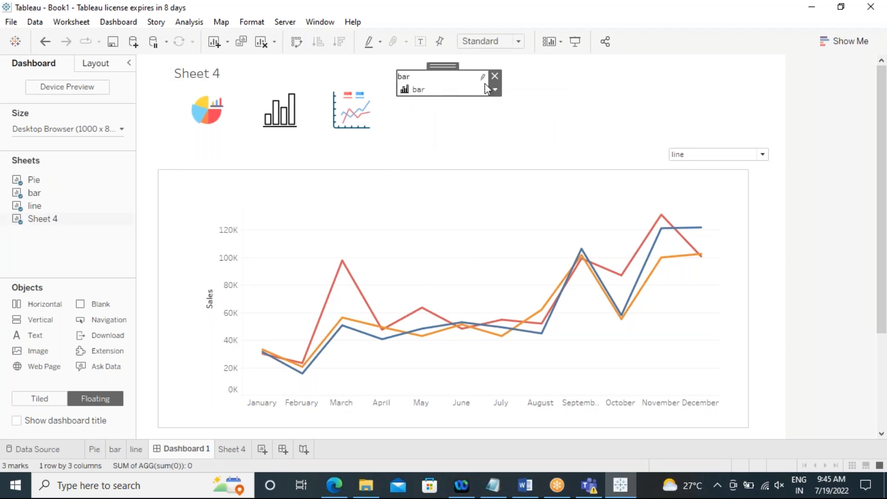
{"action": "left_click", "coordinate": [494, 75]}
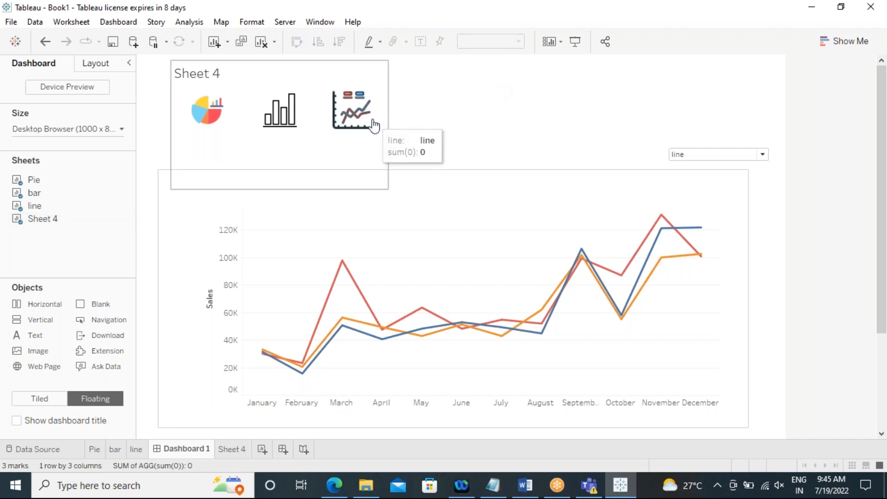
Step: Resize the floating Sheet 4 to span the dashboard width as a short strip above the chart
{"action": "left_click", "coordinate": [374, 126]}
{"action": "left_click_drag", "start_coordinate": [388, 111], "coordinate": [770, 110]}
{"action": "left_click_drag", "start_coordinate": [387, 188], "coordinate": [387, 148]}
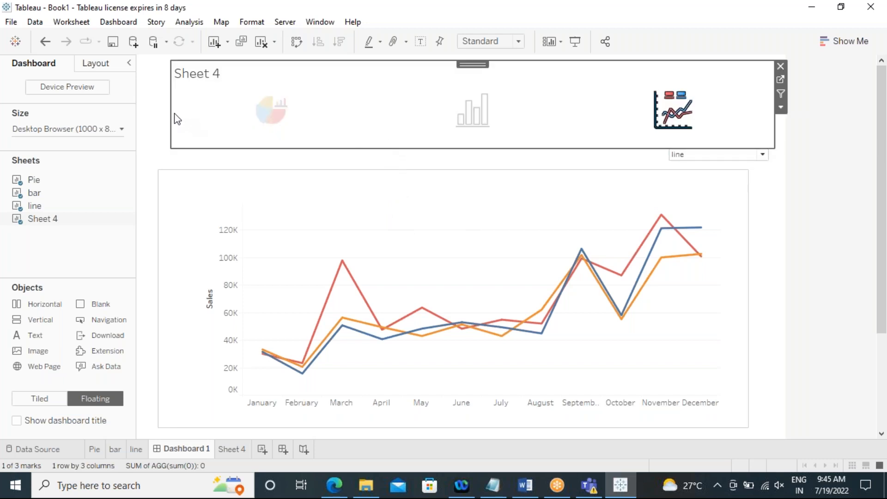
{"action": "left_click_drag", "start_coordinate": [171, 112], "coordinate": [149, 115]}
Step: Move the parameter drop-down down into the chart's upper-right corner
{"action": "left_click", "coordinate": [698, 157]}
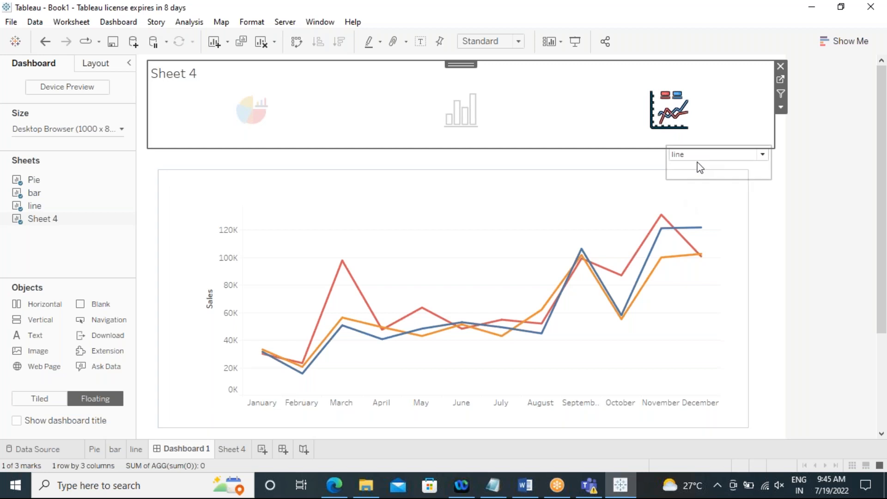
{"action": "left_click_drag", "start_coordinate": [722, 144], "coordinate": [725, 169]}
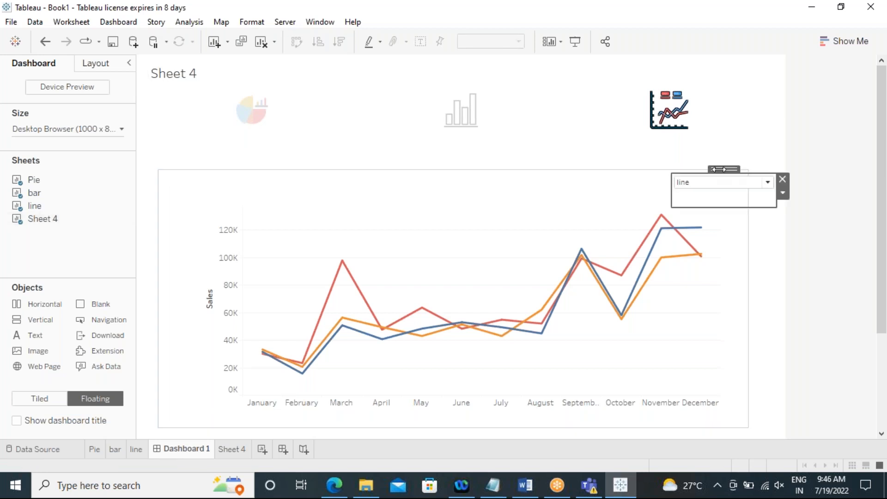
{"action": "left_click", "coordinate": [507, 216]}
Step: Test selecting the pie, bar and line icons on the selector sheet
{"action": "left_click", "coordinate": [300, 148]}
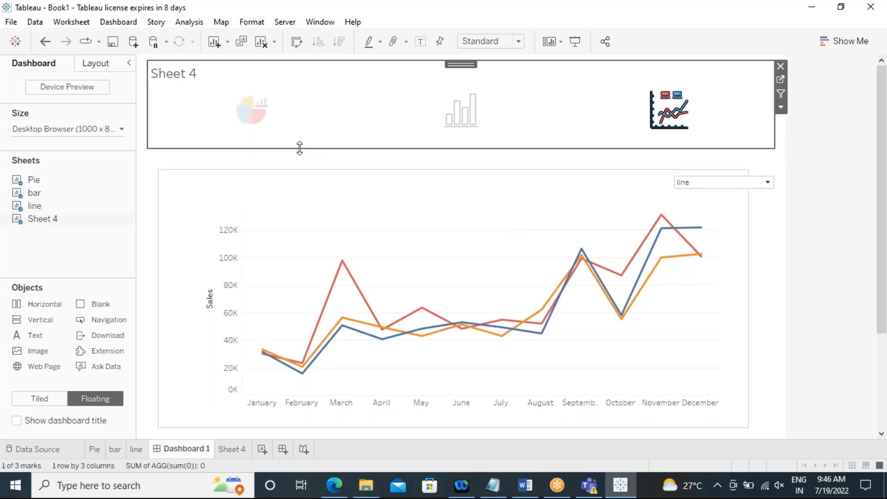
{"action": "left_click", "coordinate": [158, 195]}
{"action": "left_click", "coordinate": [202, 136]}
{"action": "left_click", "coordinate": [248, 115]}
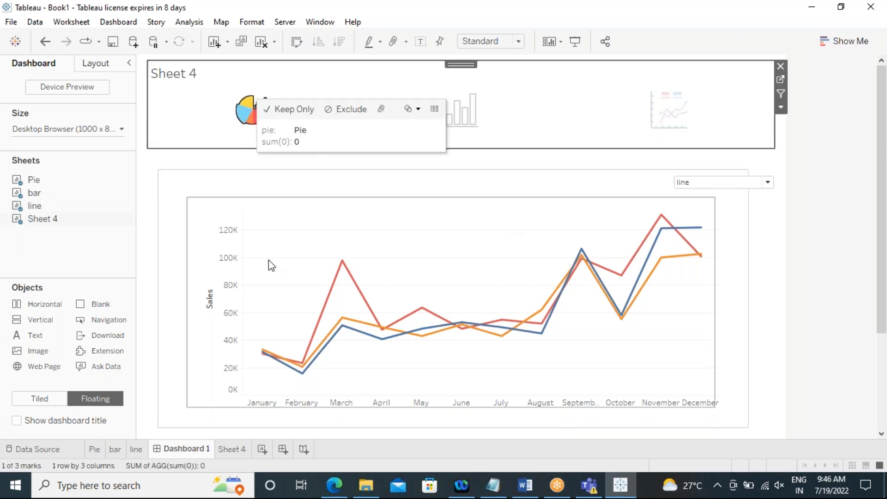
{"action": "left_click", "coordinate": [476, 121]}
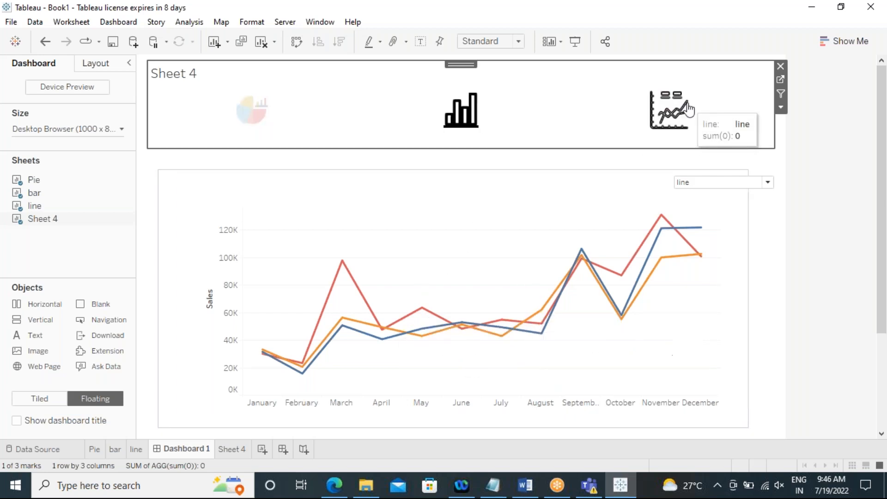
{"action": "left_click", "coordinate": [687, 110]}
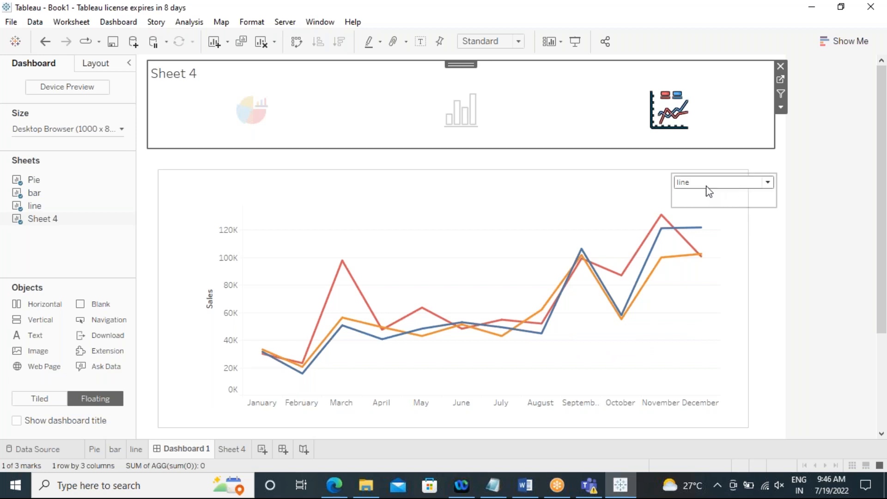
{"action": "left_click", "coordinate": [248, 118]}
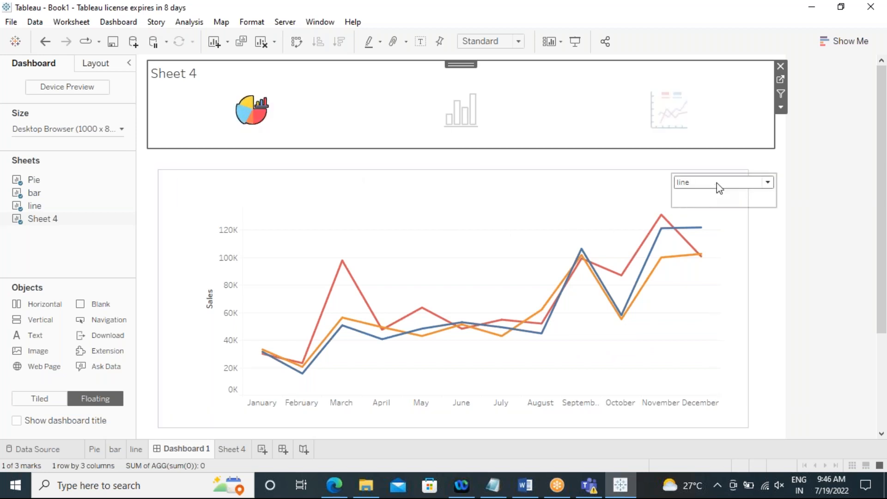
{"action": "mouse_move", "coordinate": [397, 319]}
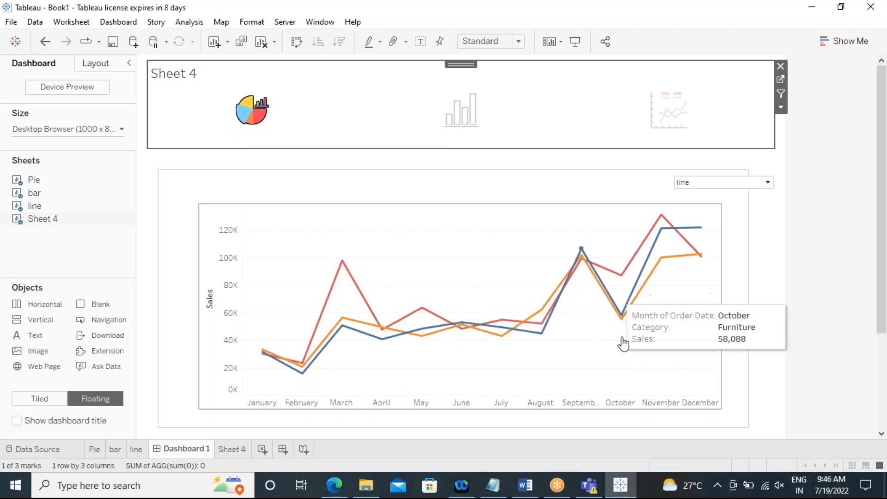
{"action": "left_click", "coordinate": [156, 166]}
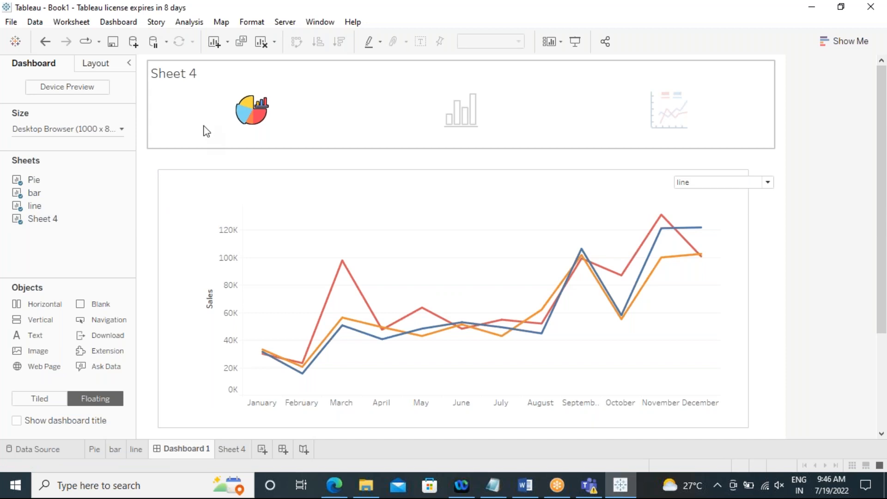
Step: Rename Sheet 4 as icon selection
{"action": "right_click", "coordinate": [229, 452]}
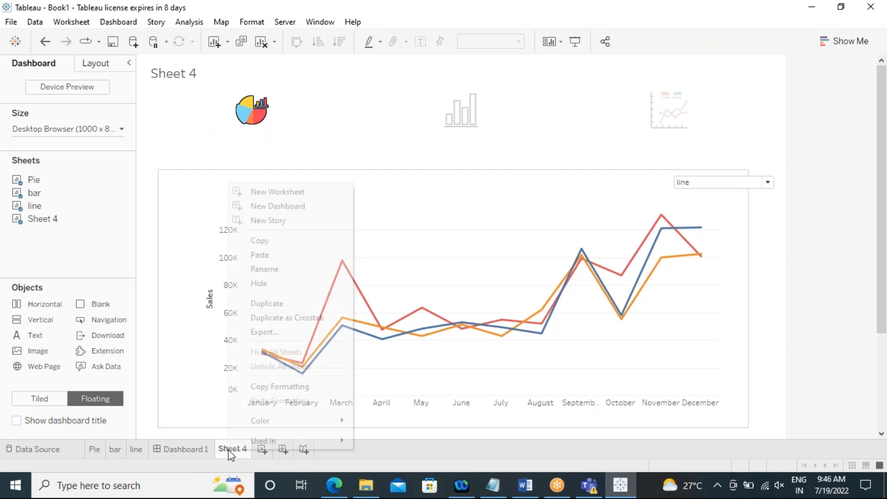
{"action": "left_click", "coordinate": [264, 270]}
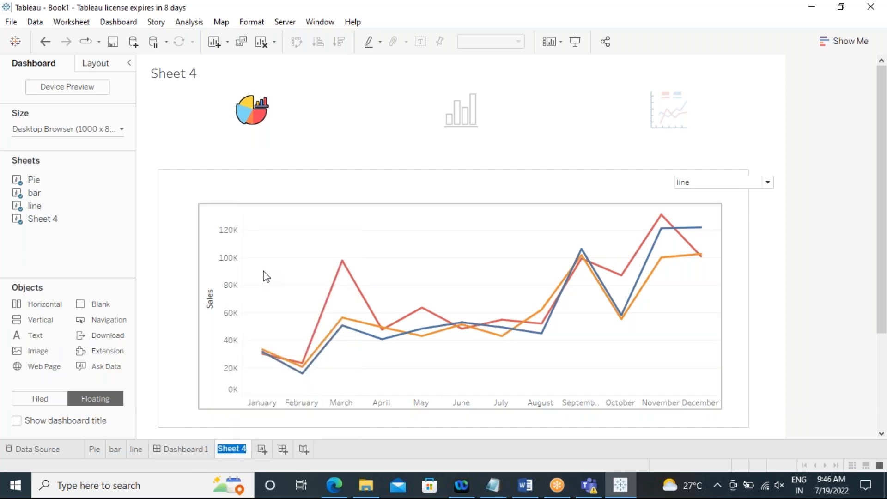
{"action": "type", "text": "s"}
{"action": "type", "text": "con selection"}
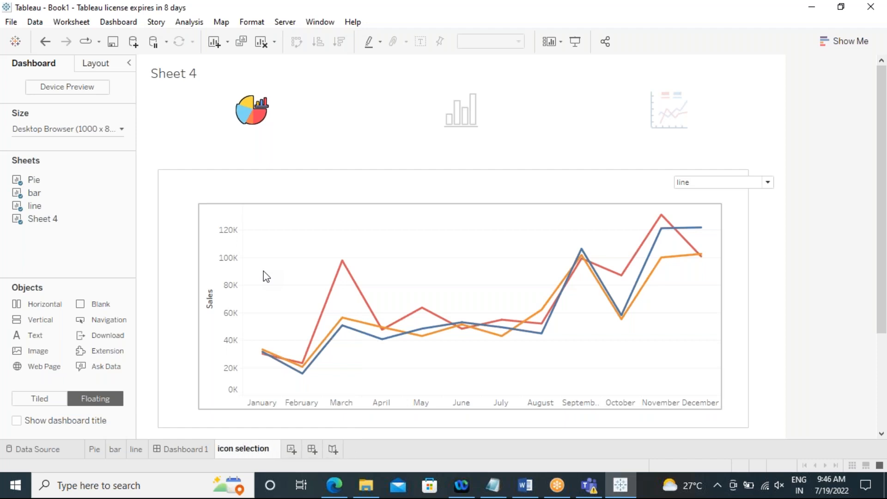
{"action": "left_click", "coordinate": [491, 448]}
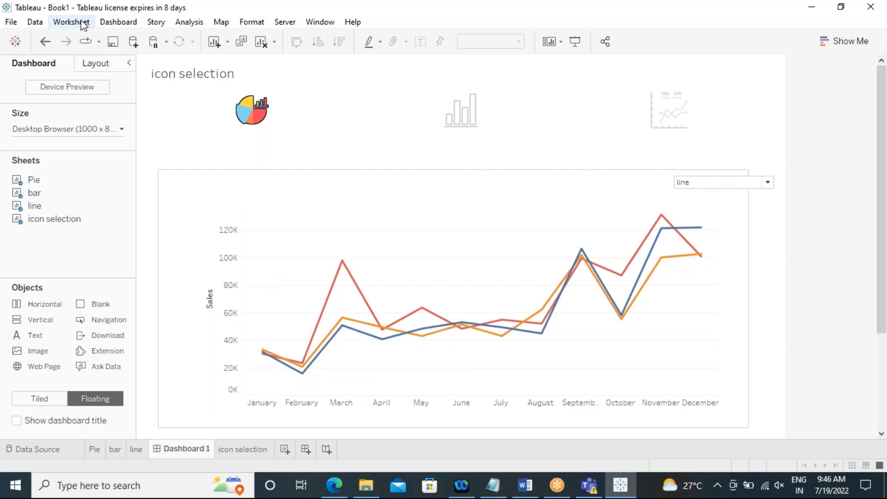
Step: Open the dashboard actions and add a Change Parameter action named Pie
{"action": "left_click", "coordinate": [116, 26]}
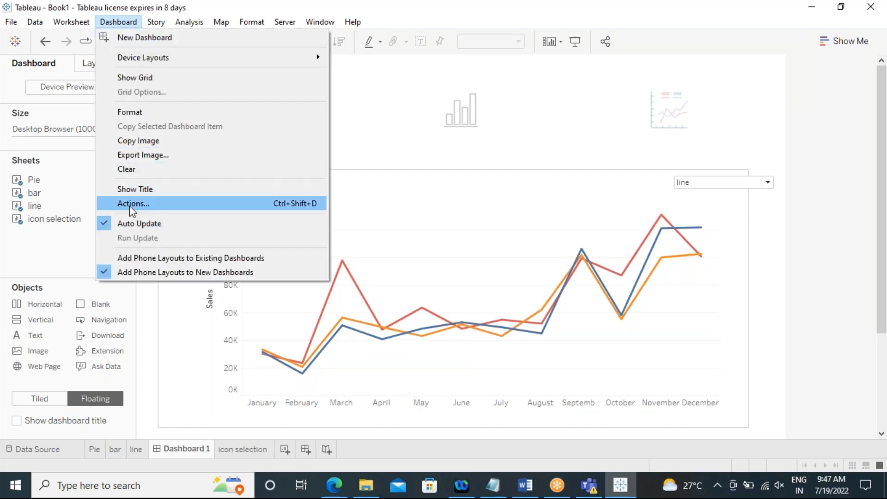
{"action": "left_click", "coordinate": [129, 205]}
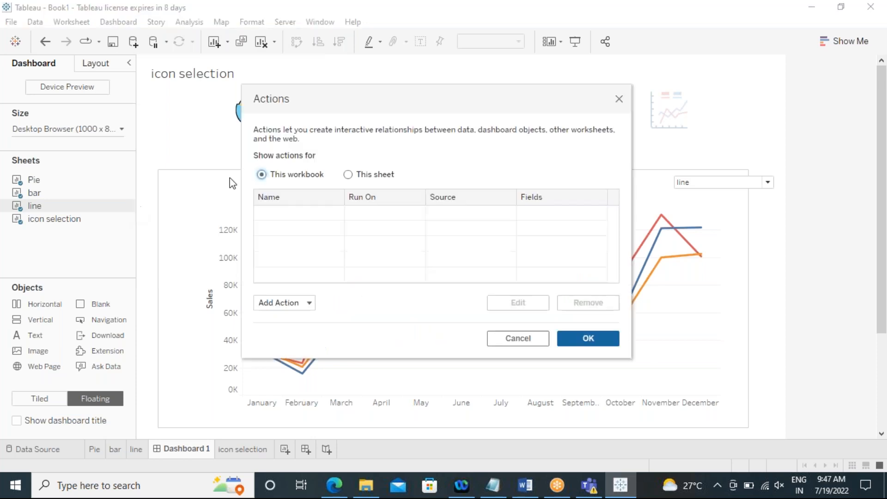
{"action": "left_click", "coordinate": [291, 303]}
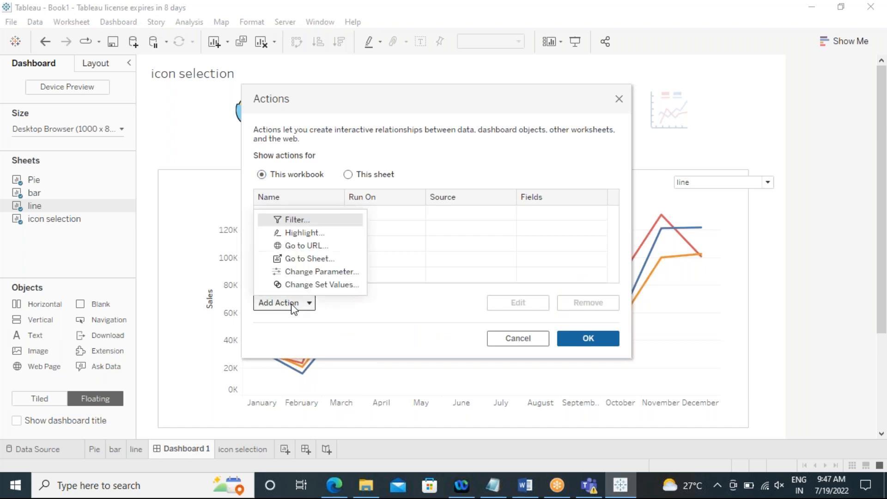
{"action": "left_click", "coordinate": [320, 273]}
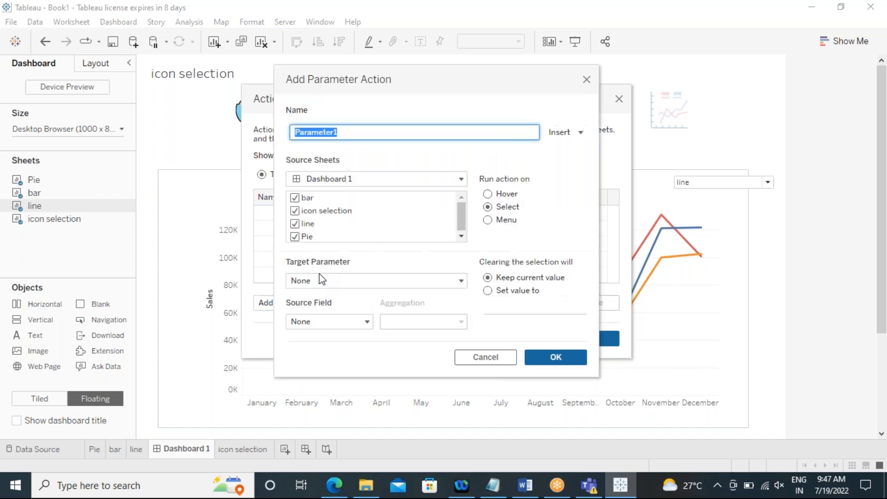
{"action": "left_click", "coordinate": [342, 131]}
{"action": "left_click_drag", "start_coordinate": [353, 132], "coordinate": [290, 138]}
{"action": "type", "text": "p"}
{"action": "key", "text": "BackSpace"}
{"action": "key", "text": "BackSpace"}
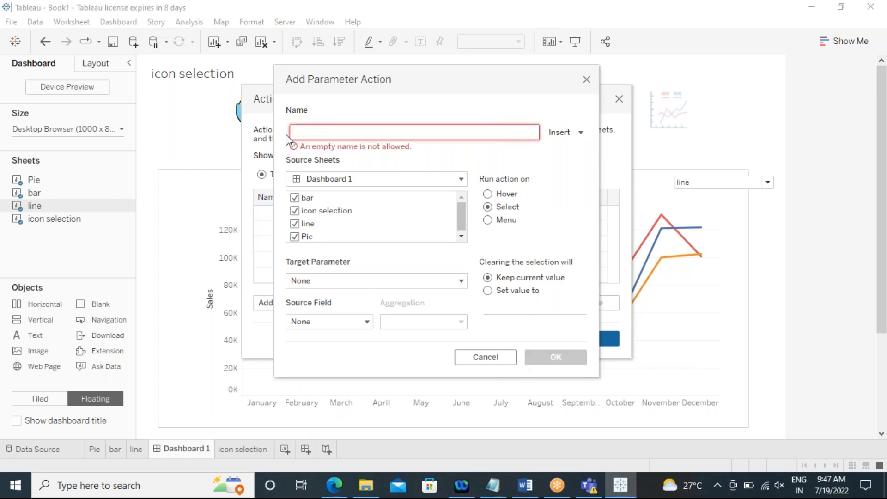
{"action": "type", "text": "Pie"}
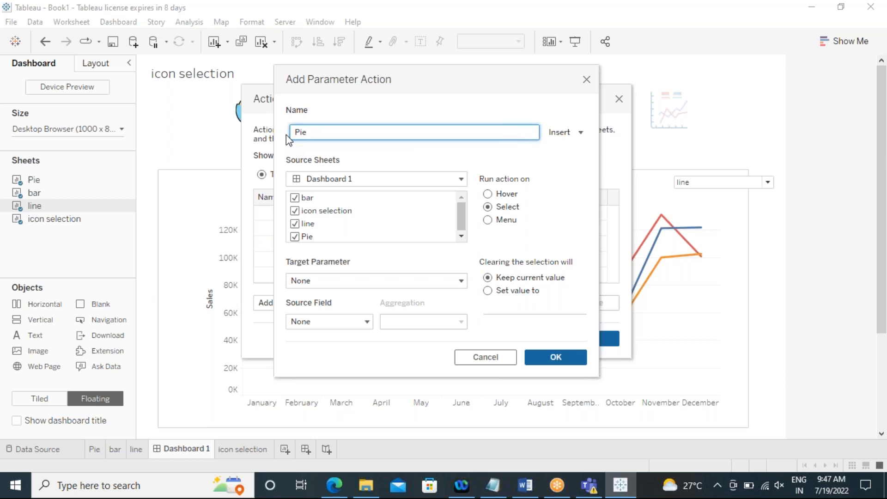
Step: Limit the action's source sheets to icon selection and set the target parameter to select category
{"action": "left_click", "coordinate": [294, 198]}
{"action": "left_click", "coordinate": [295, 224]}
{"action": "left_click", "coordinate": [294, 236]}
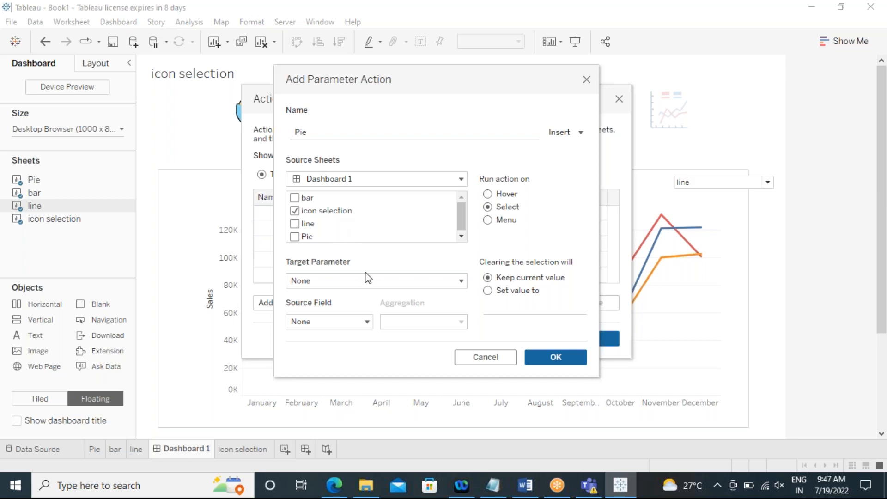
{"action": "left_click", "coordinate": [328, 282]}
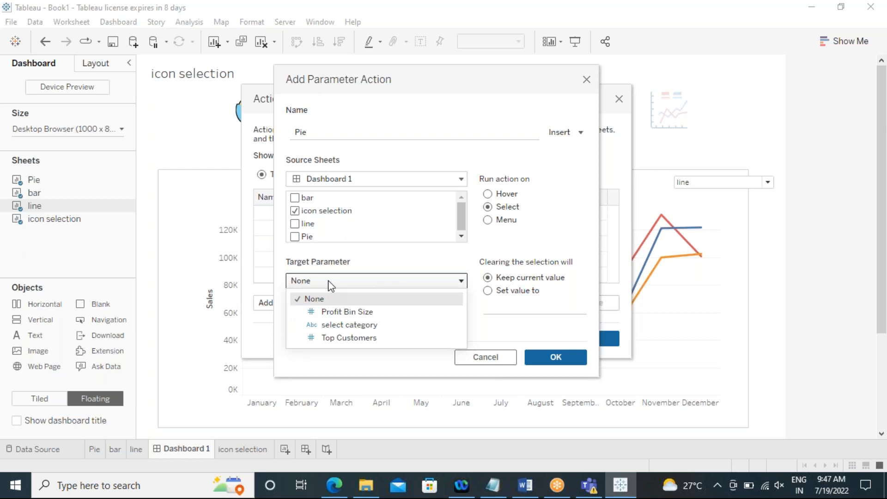
{"action": "left_click", "coordinate": [346, 325]}
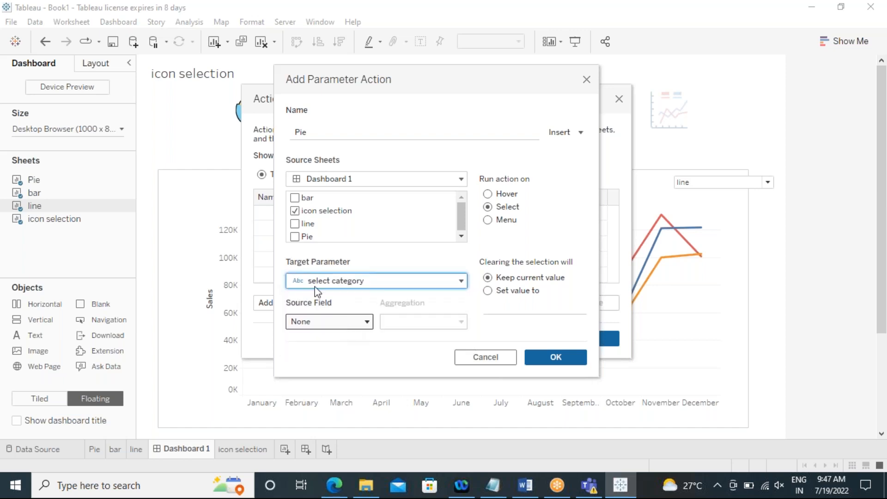
{"action": "left_click", "coordinate": [369, 281]}
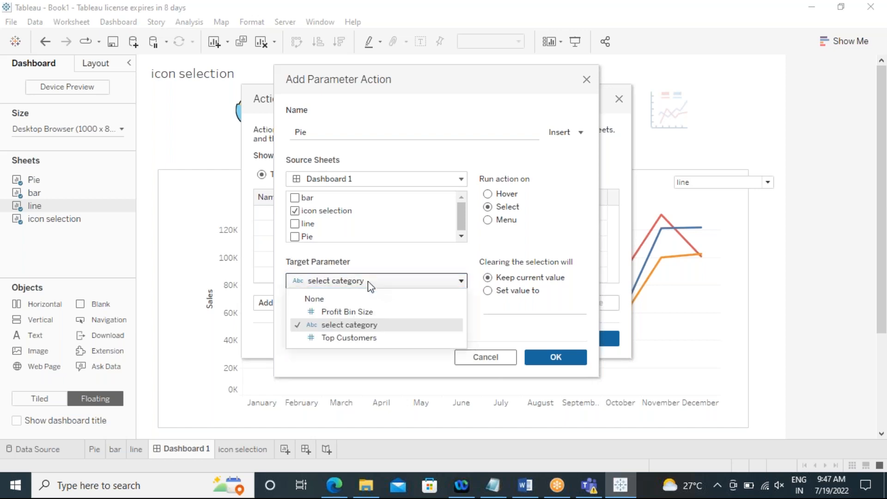
{"action": "left_click", "coordinate": [347, 325]}
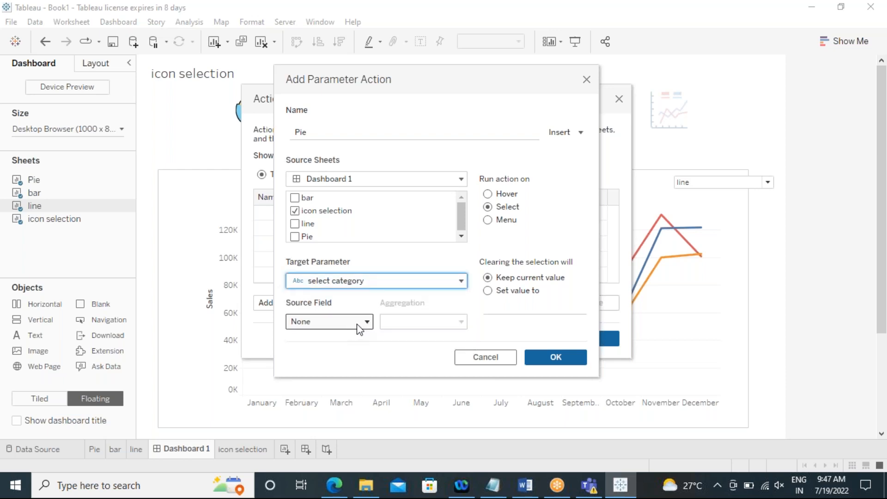
Step: Set the source field to pie and save the Pie action
{"action": "left_click", "coordinate": [366, 322]}
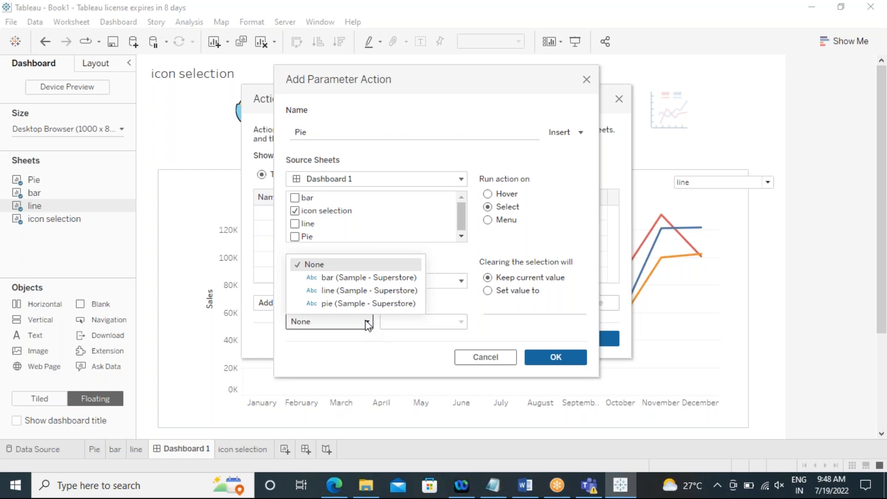
{"action": "left_click", "coordinate": [328, 304]}
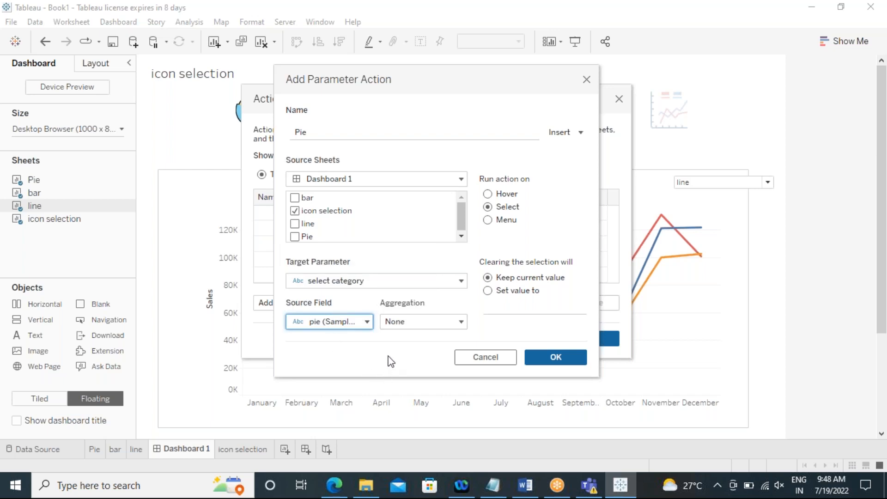
{"action": "left_click", "coordinate": [551, 359]}
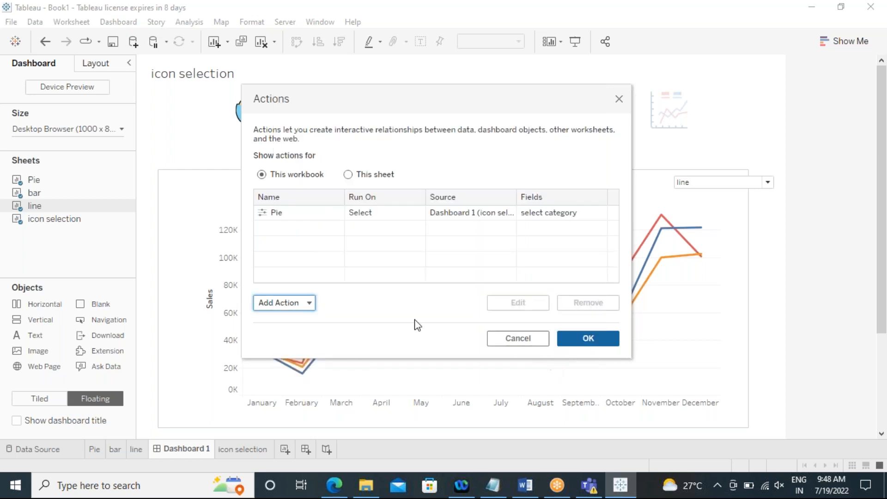
Step: Add another Change Parameter dashboard action and name it bar
{"action": "left_click", "coordinate": [308, 303]}
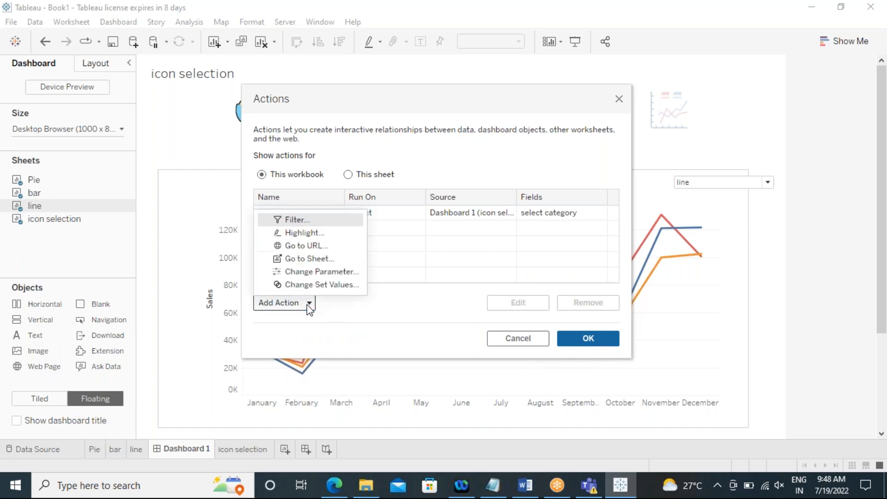
{"action": "left_click", "coordinate": [302, 271]}
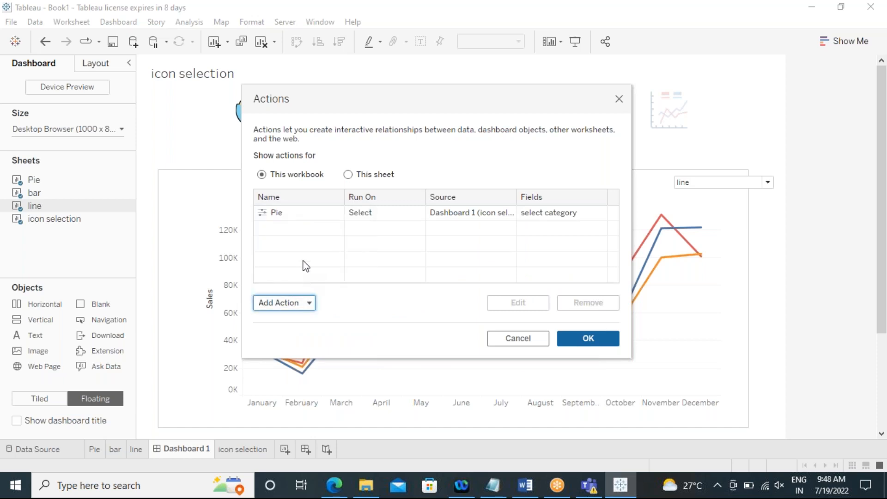
{"action": "left_click_drag", "start_coordinate": [339, 132], "coordinate": [292, 130]}
{"action": "type", "text": "bar"}
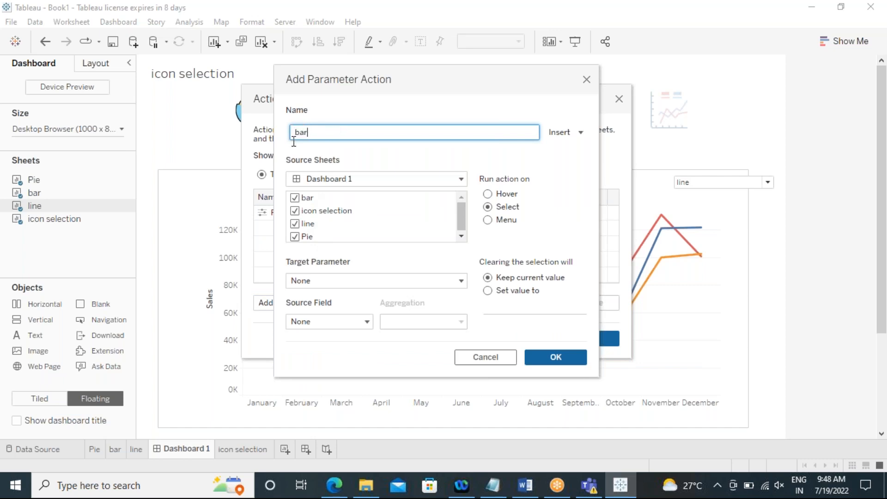
Step: Limit the bar action's source sheets to icon selection and set its target parameter to select category
{"action": "left_click", "coordinate": [294, 198]}
{"action": "left_click", "coordinate": [294, 225]}
{"action": "left_click", "coordinate": [305, 236]}
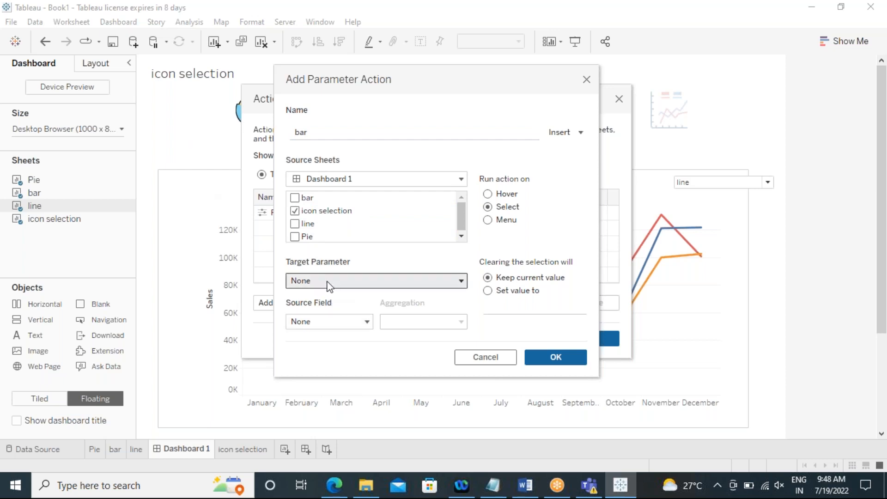
{"action": "left_click", "coordinate": [327, 283]}
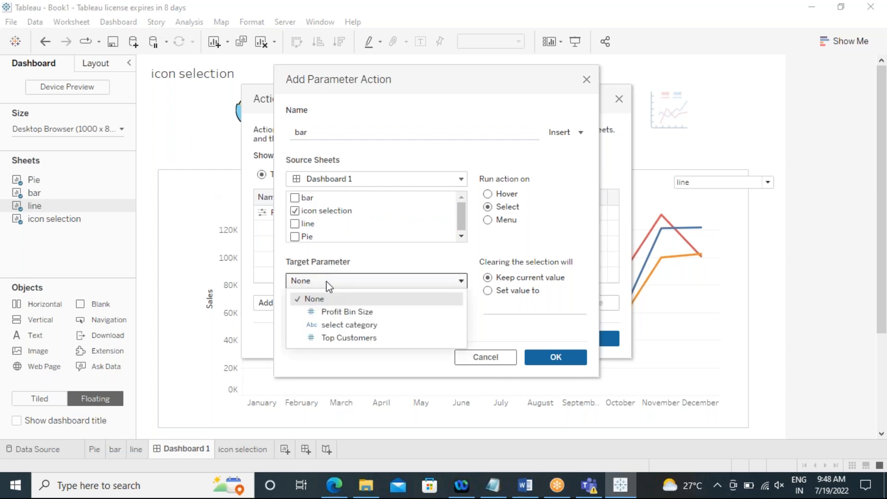
{"action": "left_click", "coordinate": [329, 326]}
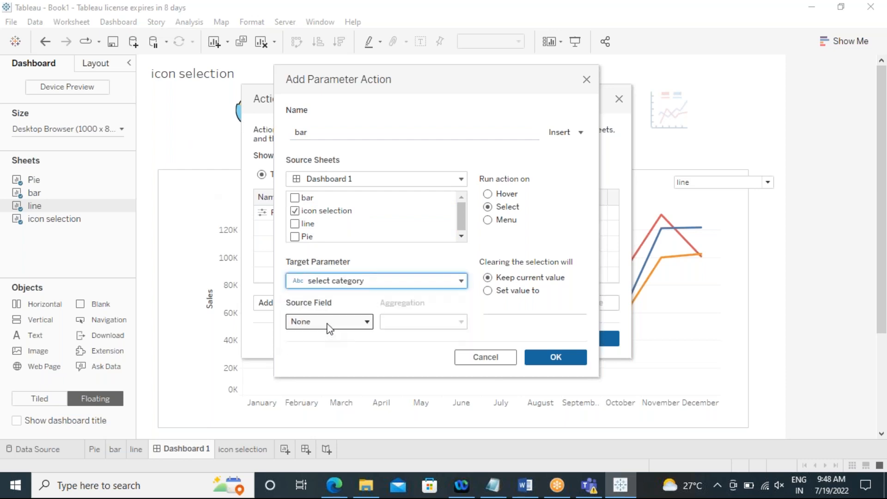
Step: Set the bar action's source field to bar and save the action
{"action": "left_click", "coordinate": [329, 322]}
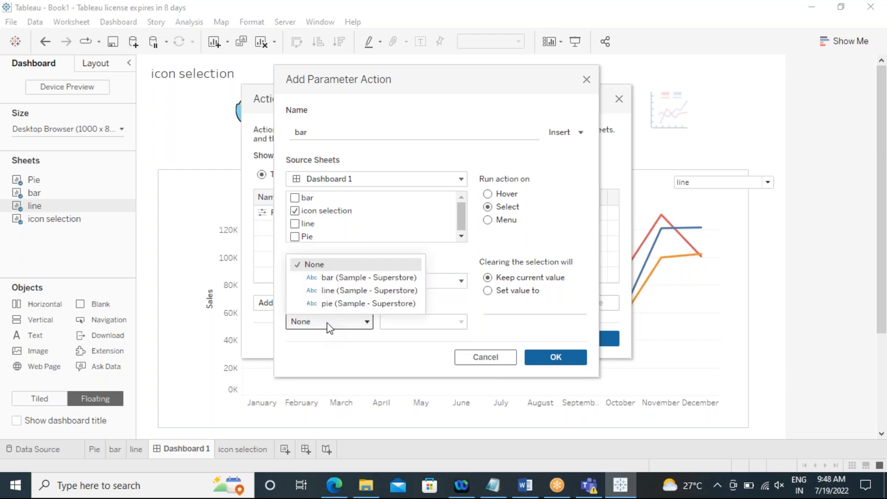
{"action": "left_click", "coordinate": [328, 278]}
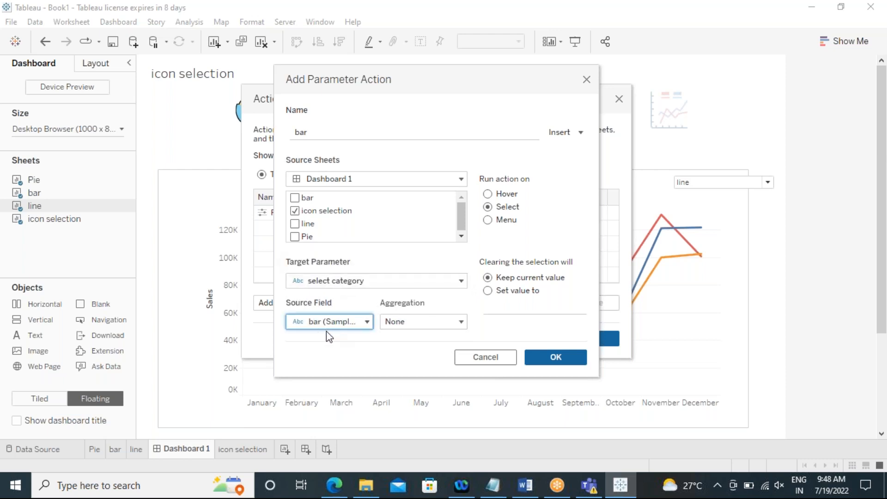
{"action": "left_click", "coordinate": [558, 363]}
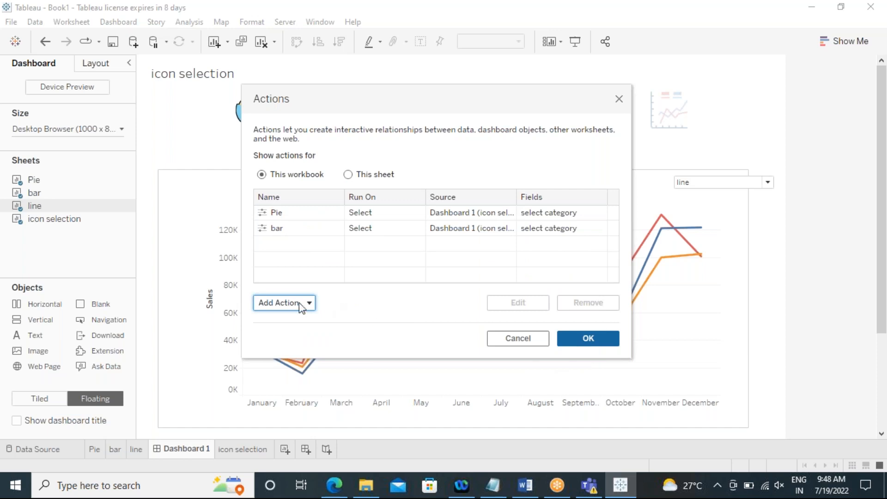
Step: Add a third Change Parameter dashboard action and name it line
{"action": "left_click", "coordinate": [299, 305]}
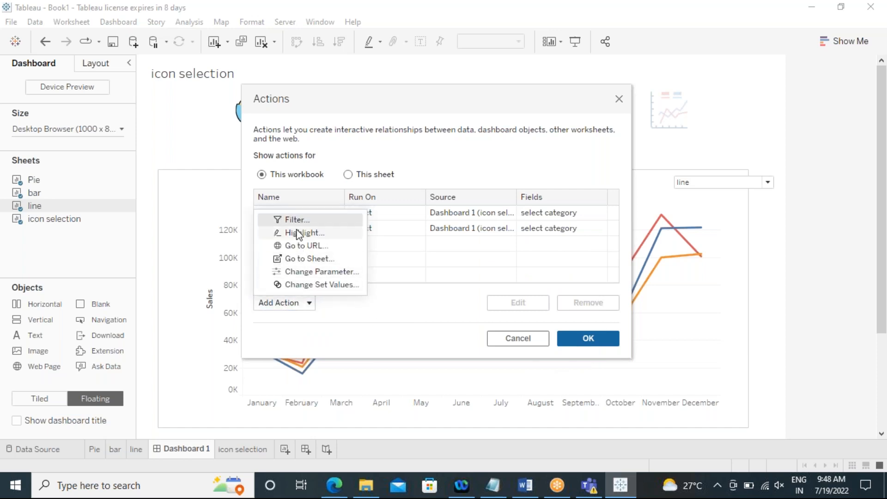
{"action": "left_click", "coordinate": [299, 272]}
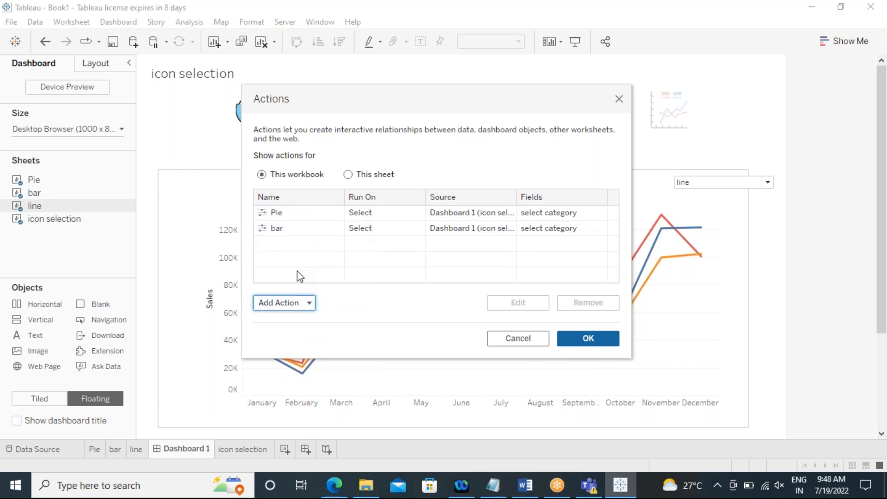
{"action": "left_click", "coordinate": [342, 133]}
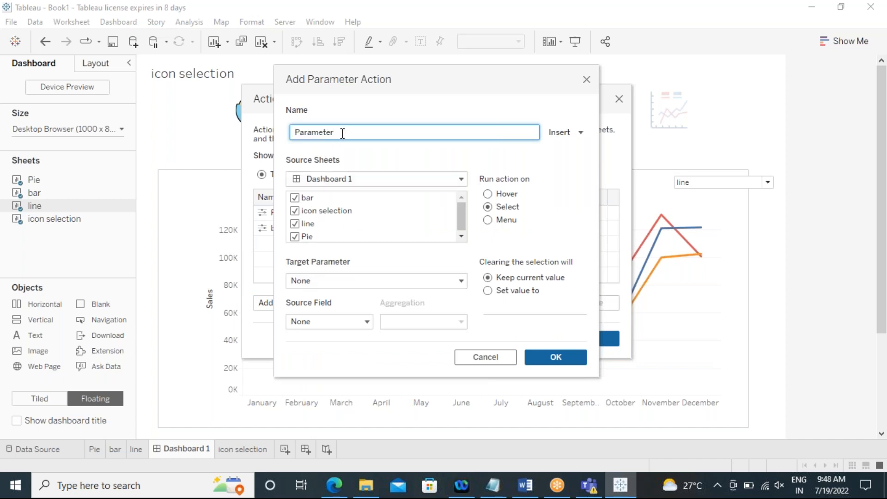
{"action": "key", "text": "ctrl+a"}
{"action": "key", "text": "BackSpace"}
{"action": "type", "text": "line"}
Step: Limit the line action's source sheets to icon selection and set its target parameter to select category
{"action": "left_click", "coordinate": [295, 198]}
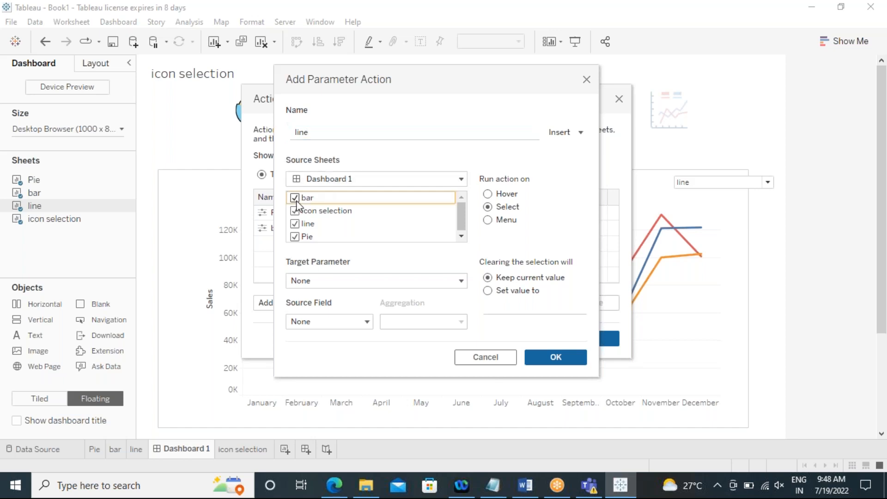
{"action": "left_click", "coordinate": [293, 229]}
{"action": "left_click", "coordinate": [293, 235]}
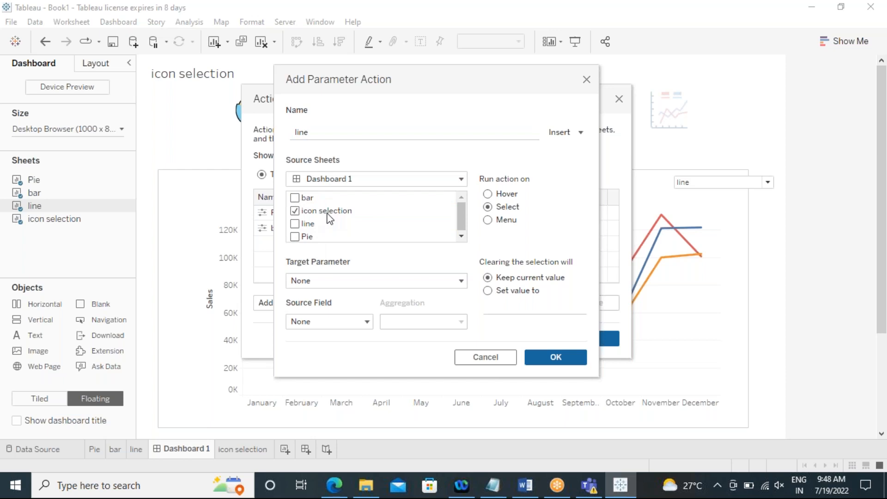
{"action": "left_click", "coordinate": [325, 281]}
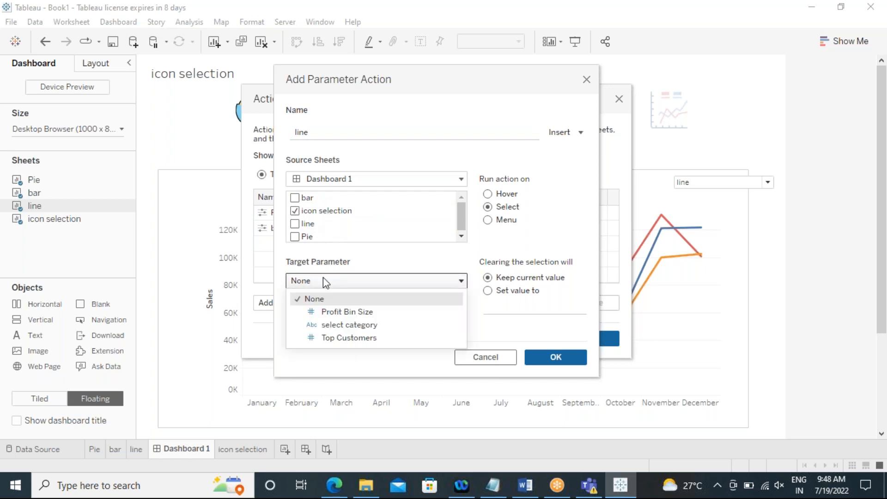
{"action": "left_click", "coordinate": [323, 325]}
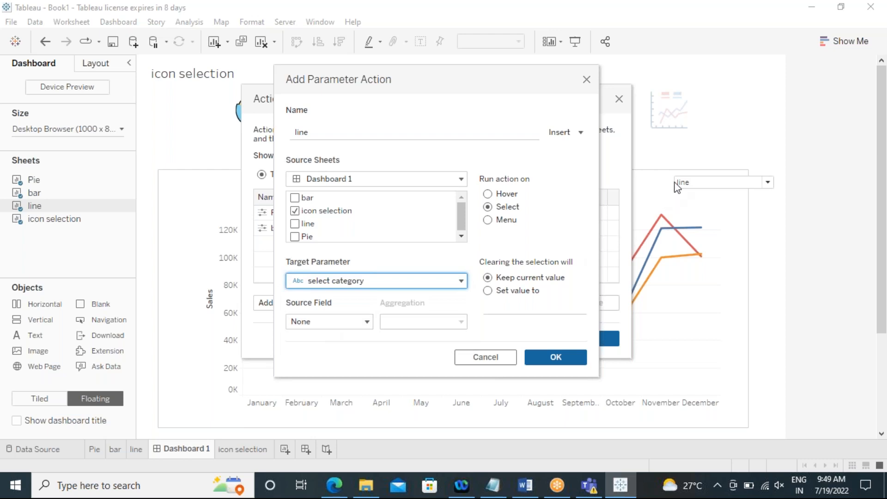
Step: Set the line action's source field to line, save the action and close the actions list
{"action": "left_click", "coordinate": [325, 322]}
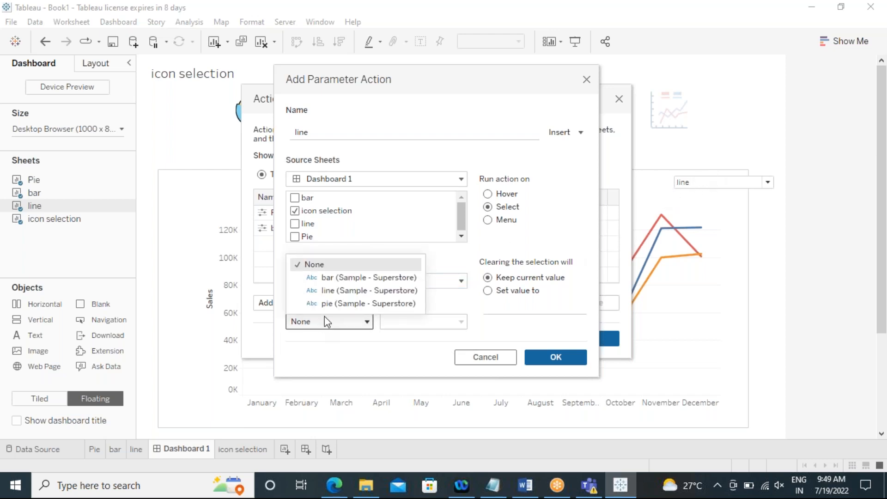
{"action": "left_click", "coordinate": [330, 290]}
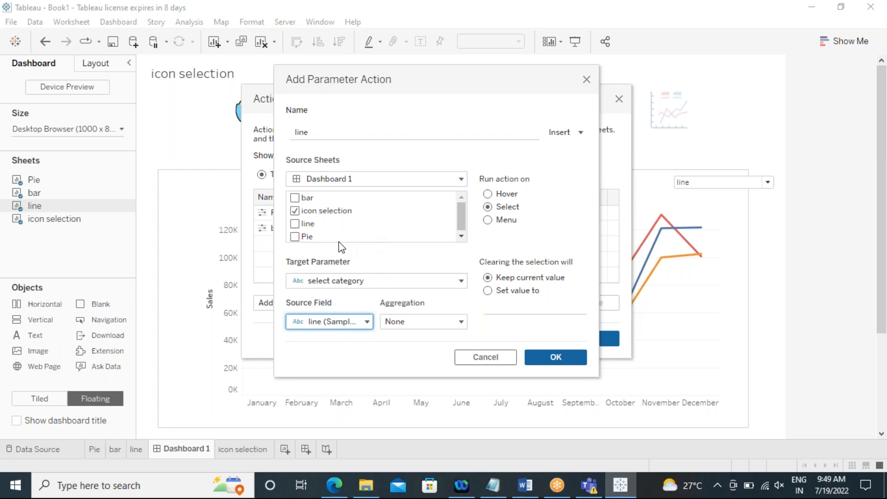
{"action": "left_click", "coordinate": [551, 360]}
{"action": "left_click", "coordinate": [584, 338]}
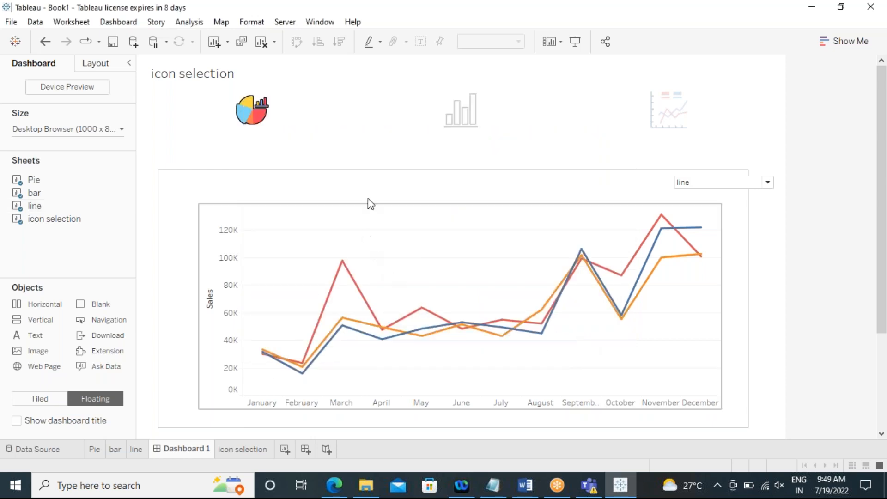
Step: Test the icon selector in presentation mode by switching between the bar, pie and line icons, then exit presentation mode
{"action": "left_click", "coordinate": [574, 42]}
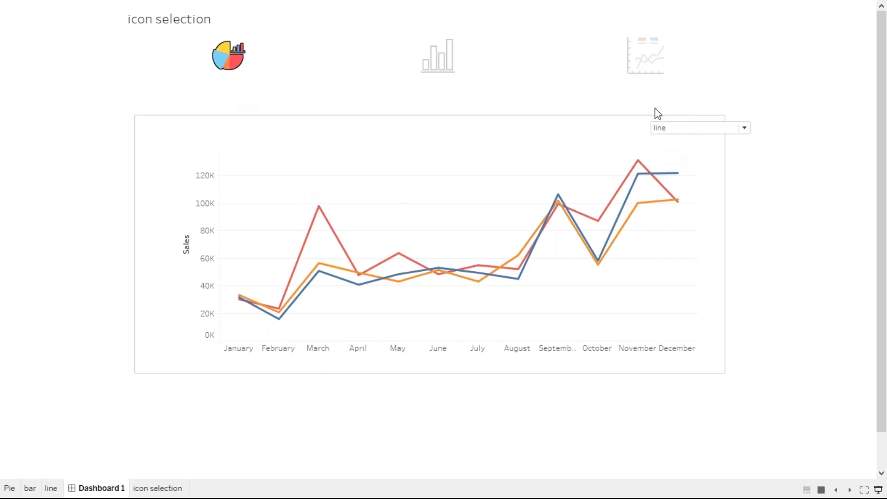
{"action": "left_click", "coordinate": [451, 65]}
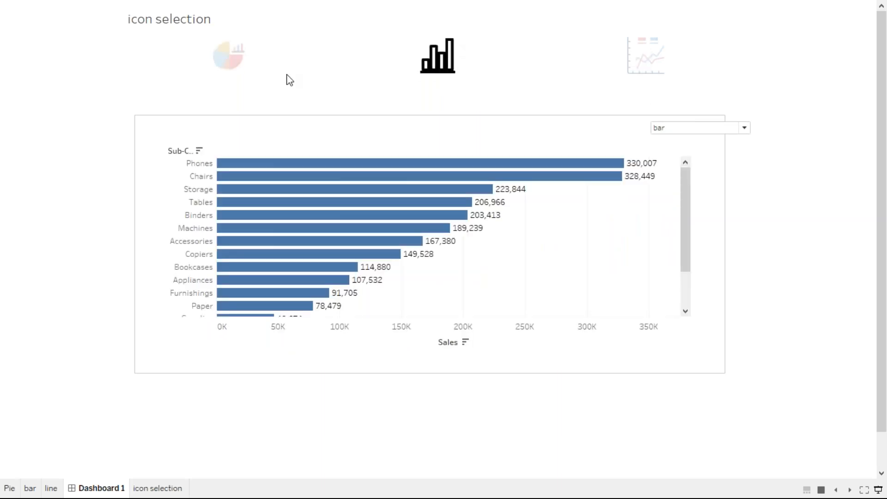
{"action": "left_click", "coordinate": [233, 67]}
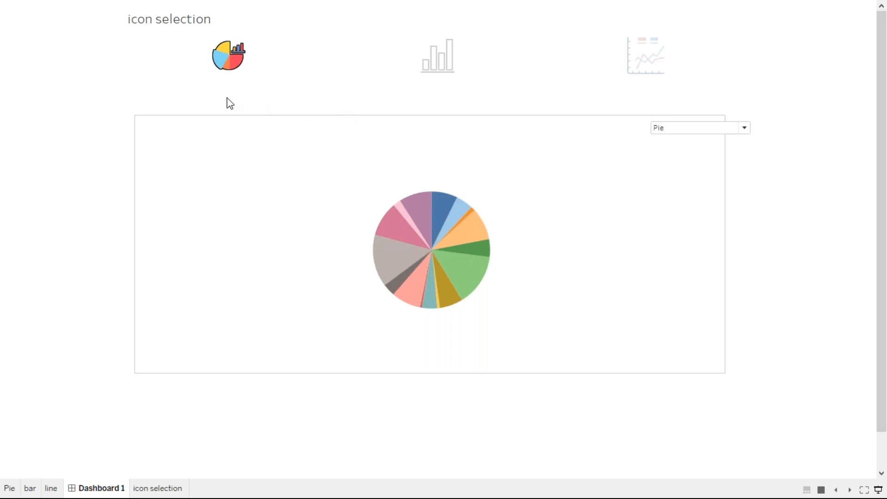
{"action": "left_click", "coordinate": [230, 64]}
{"action": "left_click", "coordinate": [432, 68]}
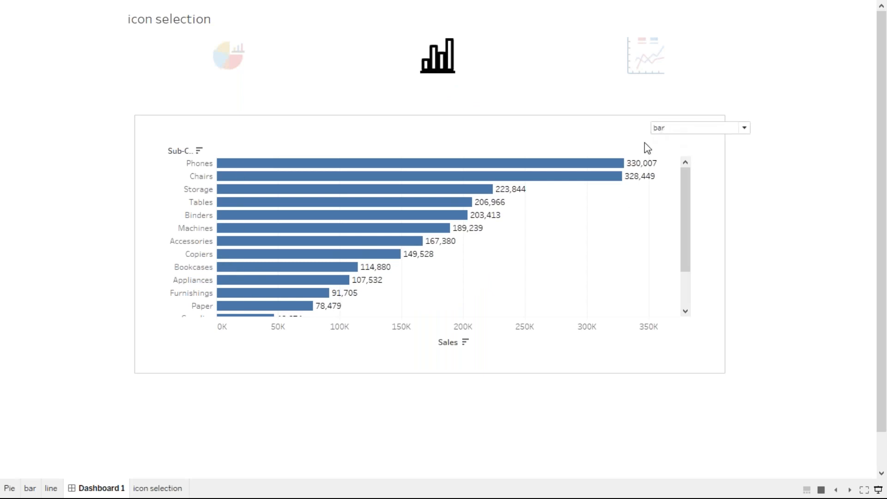
{"action": "left_click", "coordinate": [645, 75]}
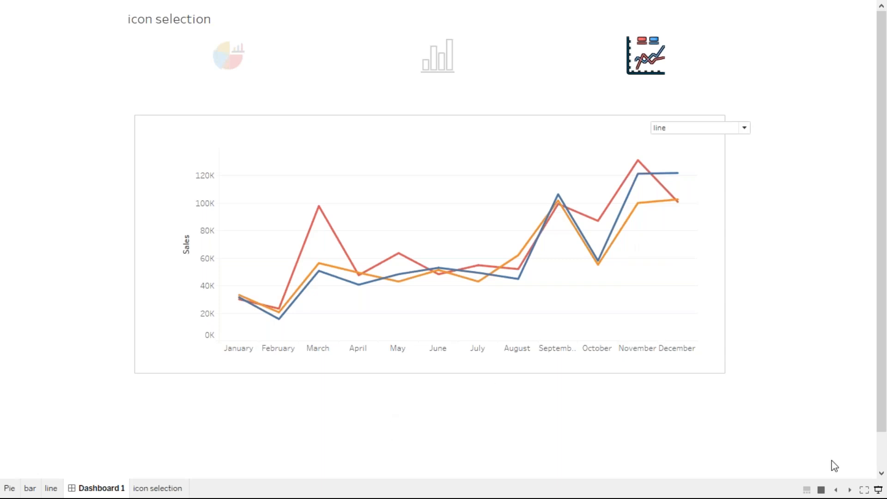
{"action": "left_click", "coordinate": [878, 491]}
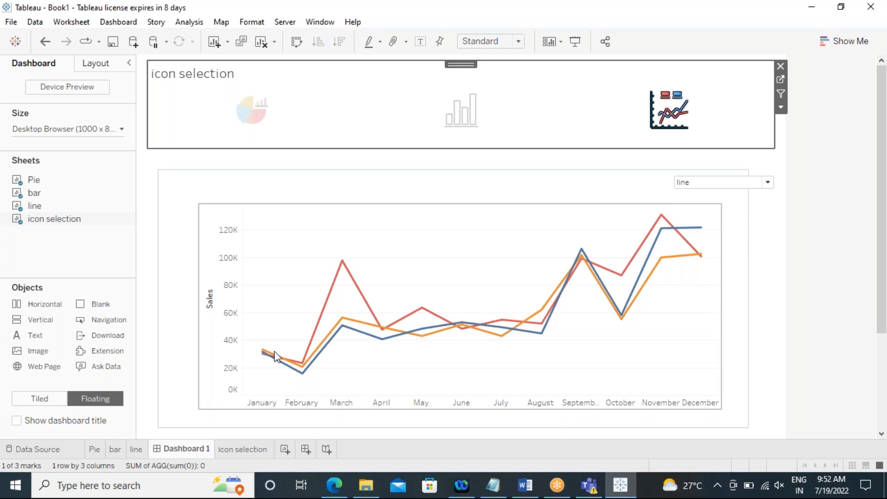
Step: Test chart switching on the dashboard by selecting the pie, bar and line icons in turn
{"action": "left_click", "coordinate": [720, 195]}
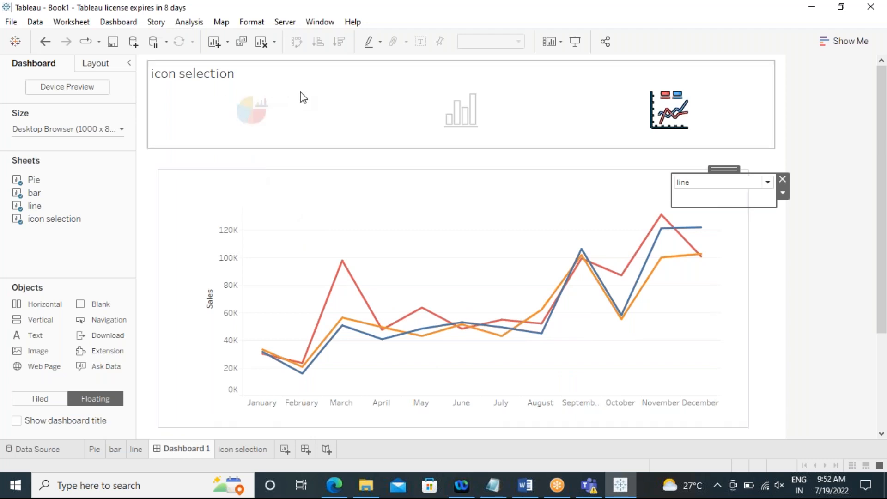
{"action": "left_click", "coordinate": [251, 110]}
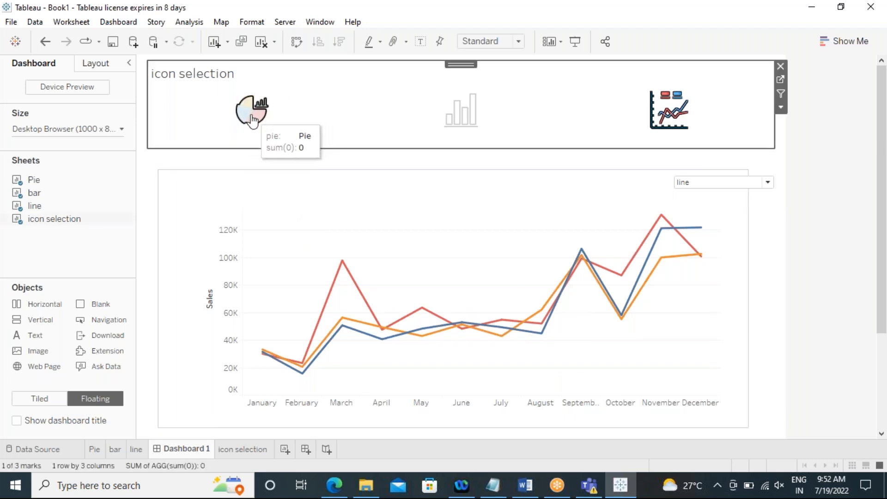
{"action": "left_click", "coordinate": [473, 110]}
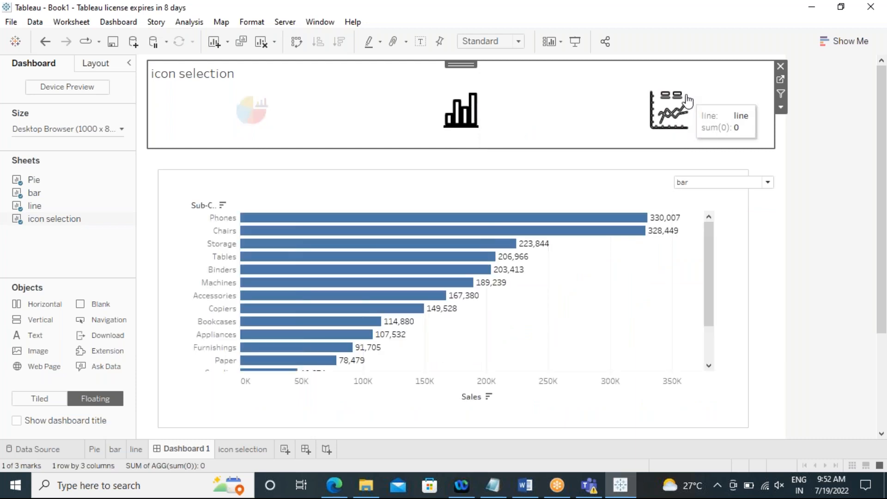
{"action": "left_click", "coordinate": [687, 101]}
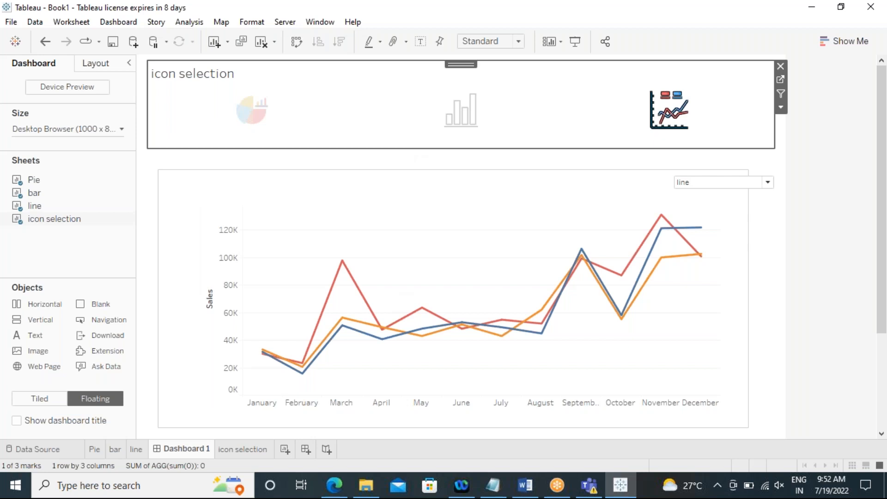
{"action": "left_click", "coordinate": [460, 111]}
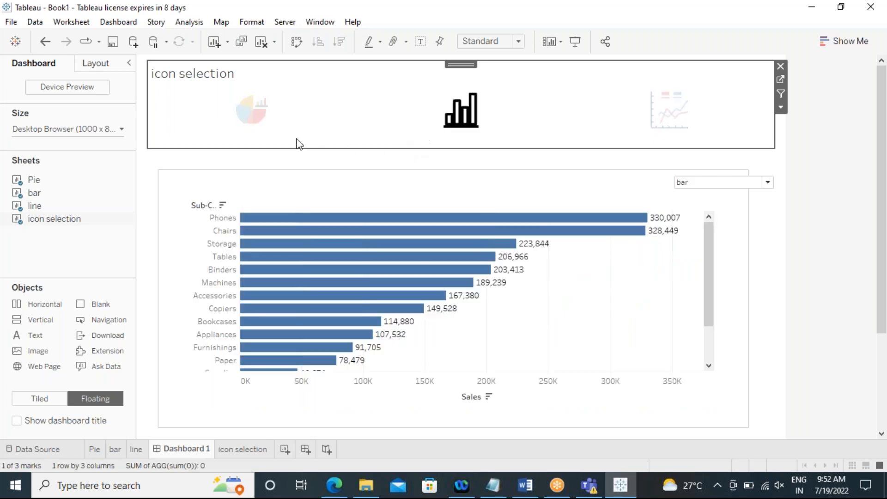
{"action": "left_click", "coordinate": [244, 118]}
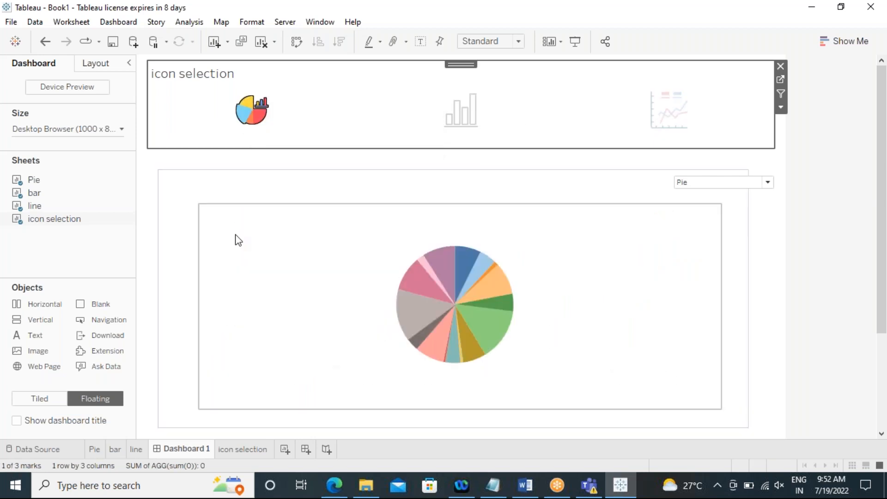
Step: Remove the select category parameter dropdown from the dashboard and check switching with the bar icon
{"action": "left_click", "coordinate": [235, 238]}
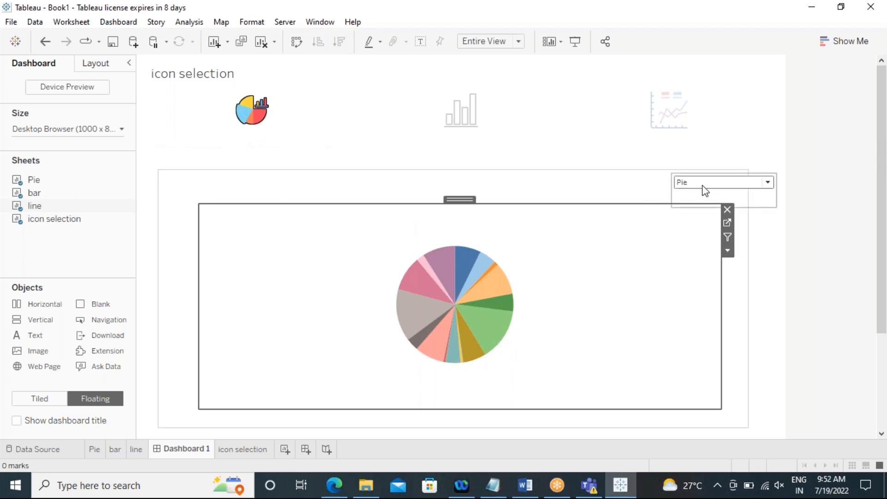
{"action": "left_click", "coordinate": [733, 183]}
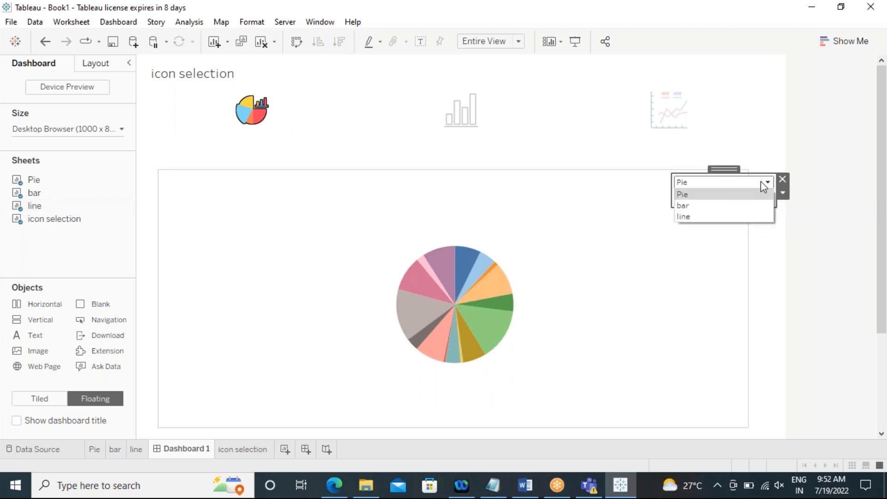
{"action": "left_click", "coordinate": [783, 179]}
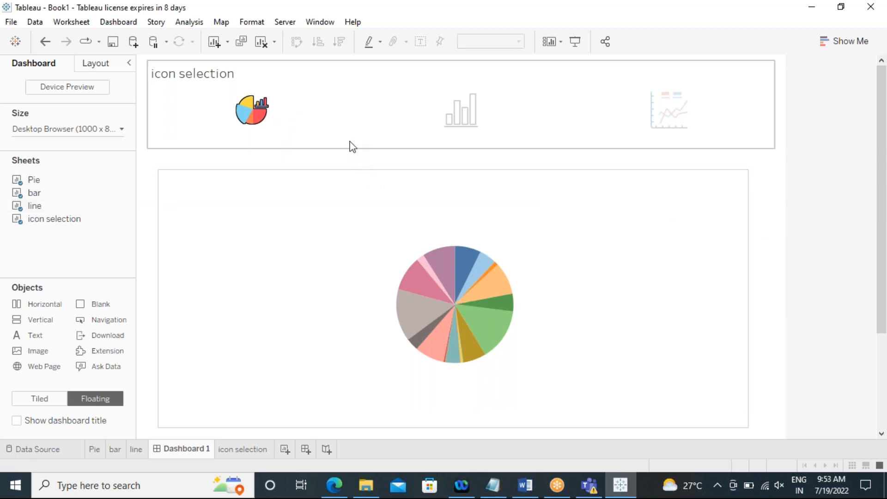
{"action": "left_click", "coordinate": [457, 111]}
{"action": "left_click", "coordinate": [457, 112]}
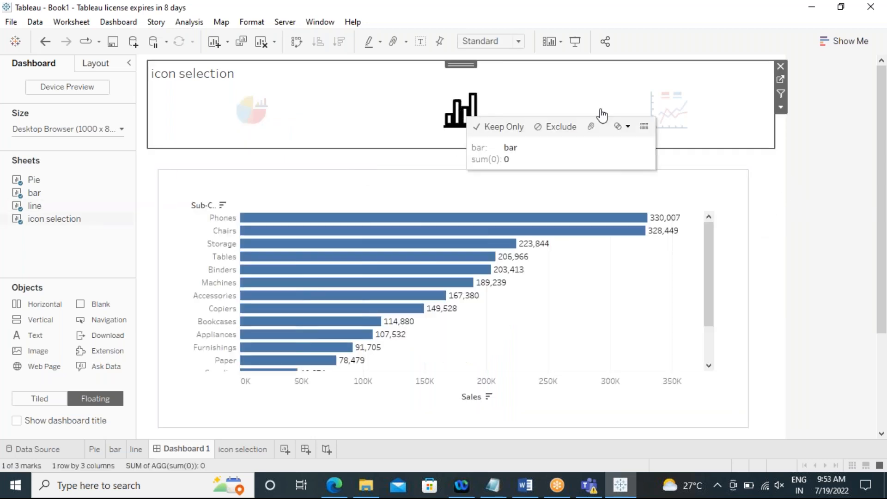
Step: Check chart switching once more by selecting the line, bar and pie icons in the dashboard's icon selector
{"action": "left_click", "coordinate": [671, 106]}
{"action": "left_click", "coordinate": [459, 110]}
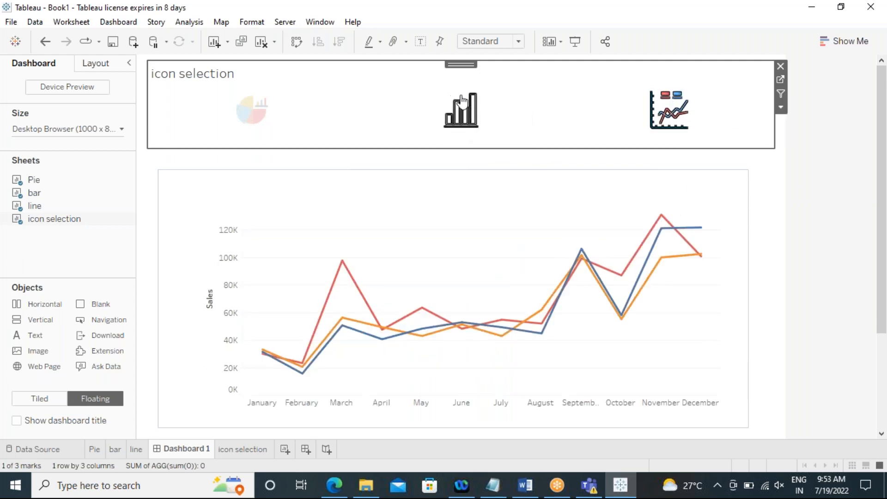
{"action": "left_click", "coordinate": [249, 124]}
{"action": "left_click", "coordinate": [487, 115]}
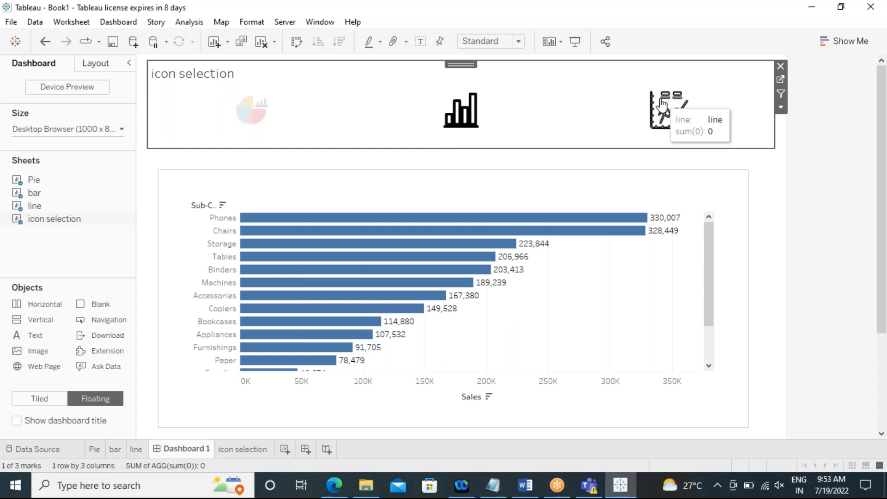
{"action": "left_click", "coordinate": [663, 106]}
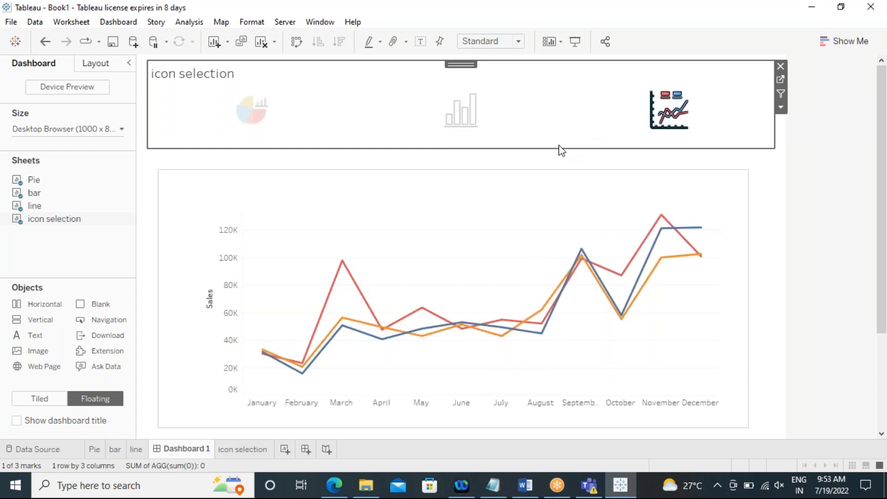
{"action": "mouse_move", "coordinate": [441, 146]}
{"action": "left_mouse_down"}
{"action": "mouse_move", "coordinate": [438, 160]}
{"action": "mouse_move", "coordinate": [440, 147]}
{"action": "left_mouse_up"}
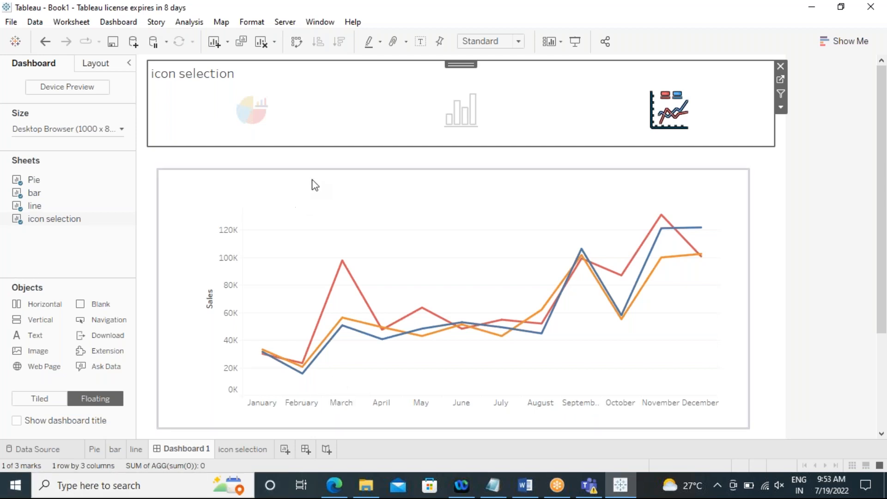
Step: Add a new blank worksheet to the workbook
{"action": "left_click", "coordinate": [285, 449]}
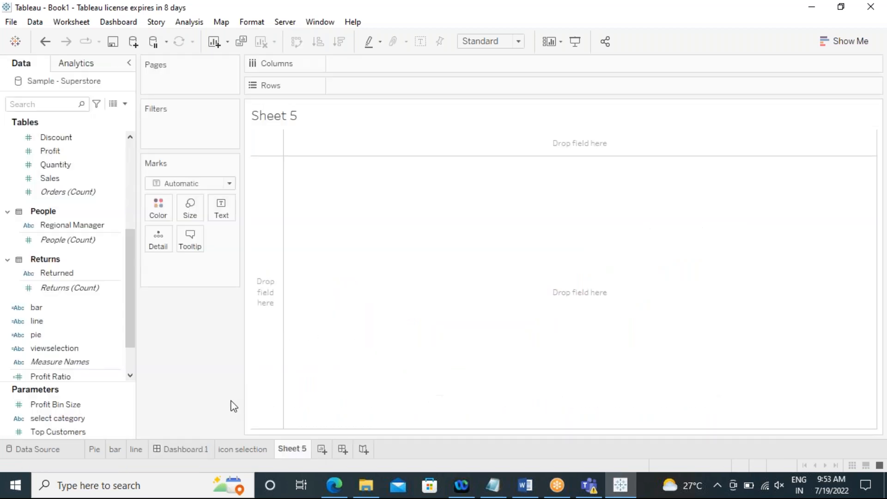
{"action": "left_click", "coordinate": [248, 446]}
{"action": "left_click", "coordinate": [294, 446]}
{"action": "left_click", "coordinate": [235, 450]}
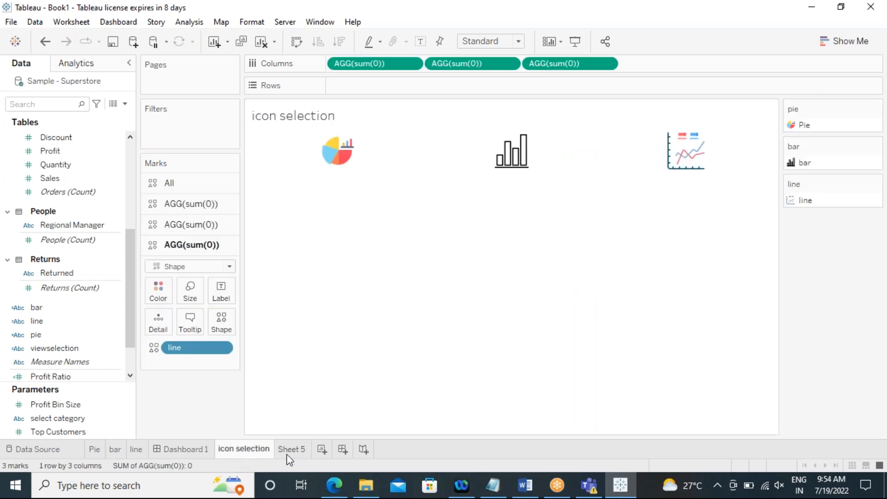
{"action": "left_click", "coordinate": [290, 450]}
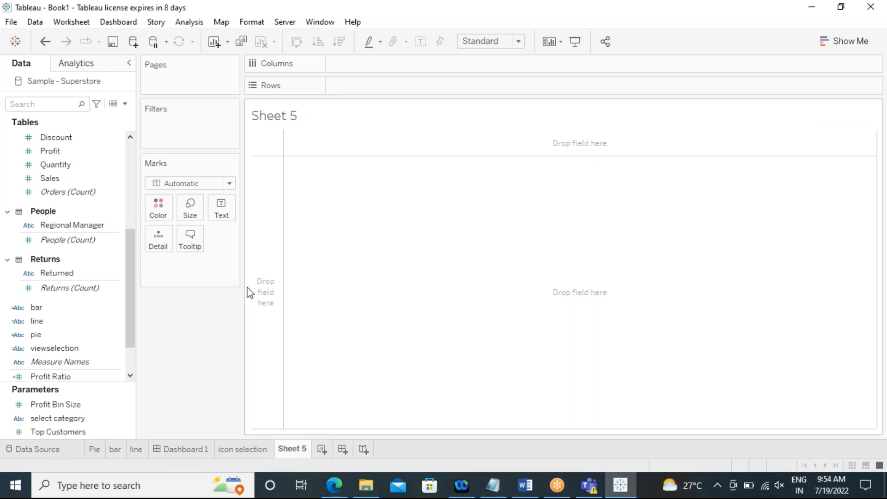
Step: Widen the Data pane on the new worksheet
{"action": "left_click_drag", "start_coordinate": [243, 292], "coordinate": [297, 299]}
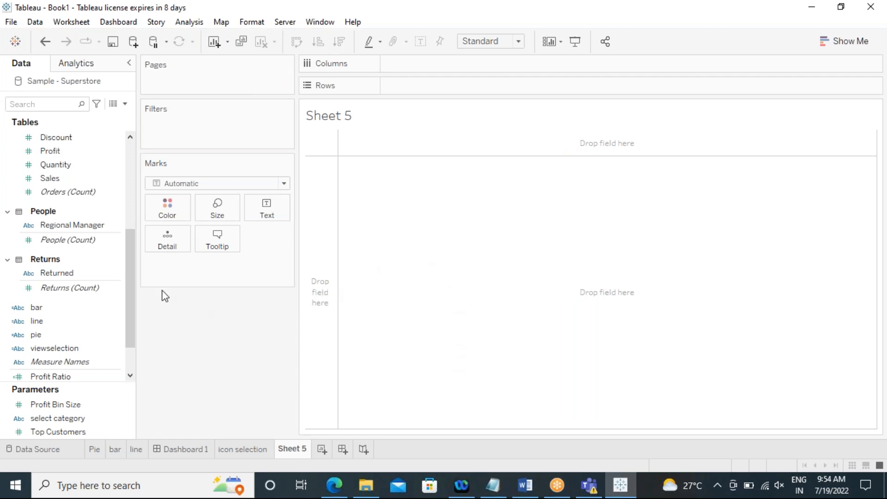
{"action": "left_click_drag", "start_coordinate": [131, 265], "coordinate": [132, 178]}
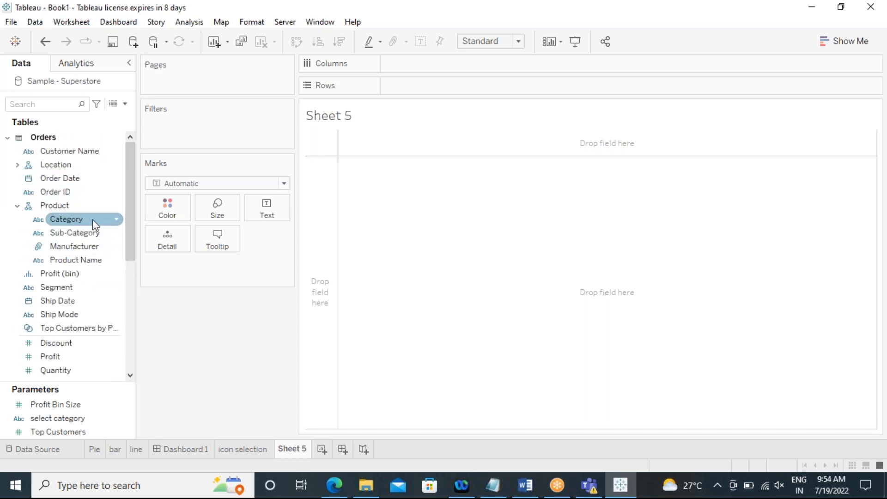
{"action": "left_click", "coordinate": [245, 449]}
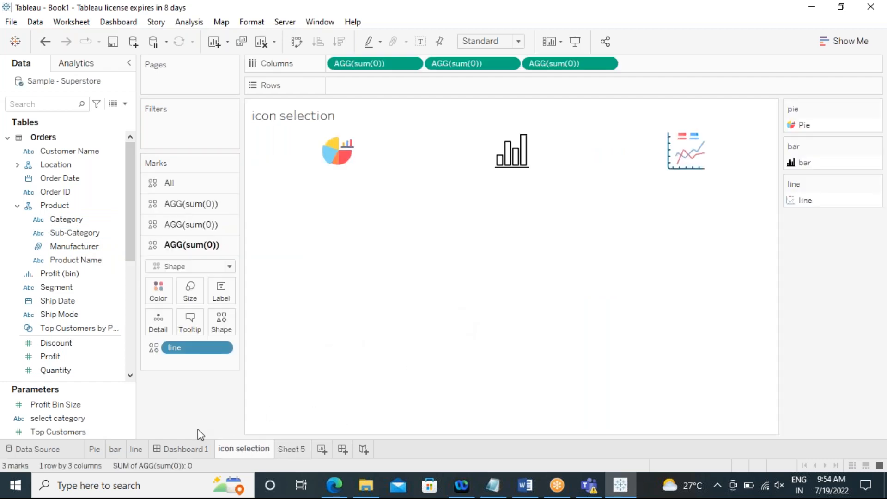
{"action": "left_click", "coordinate": [197, 450]}
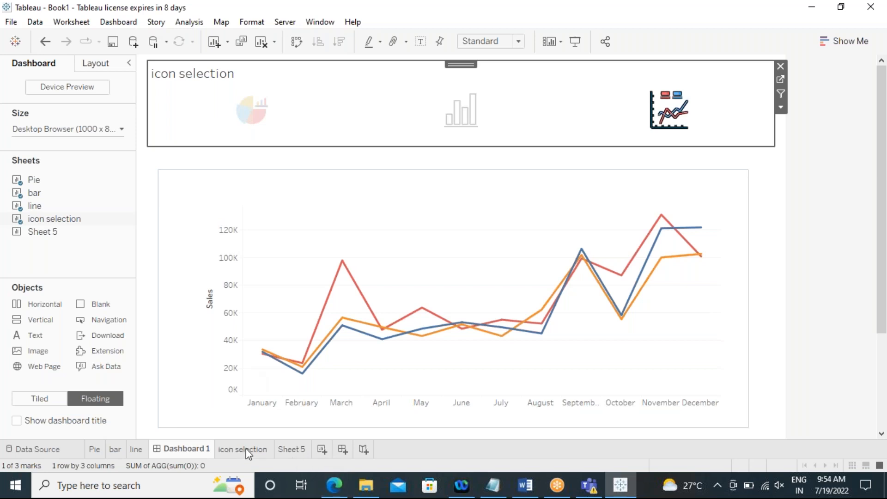
{"action": "left_click", "coordinate": [292, 450]}
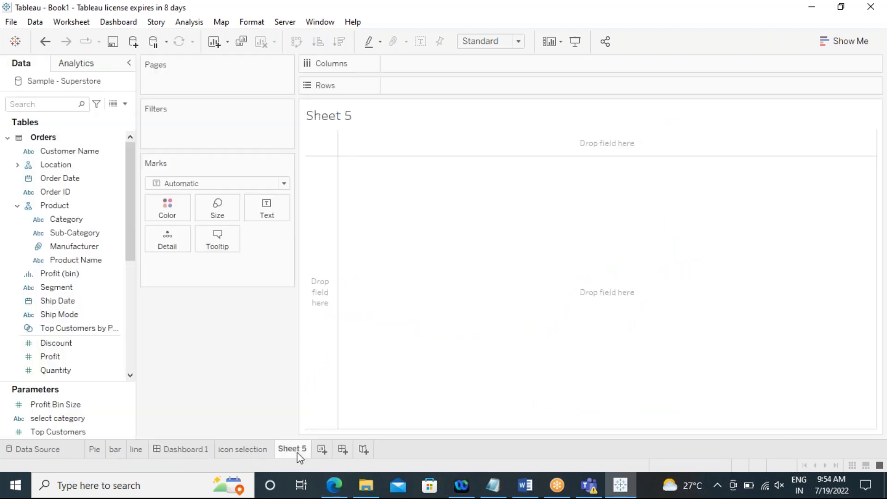
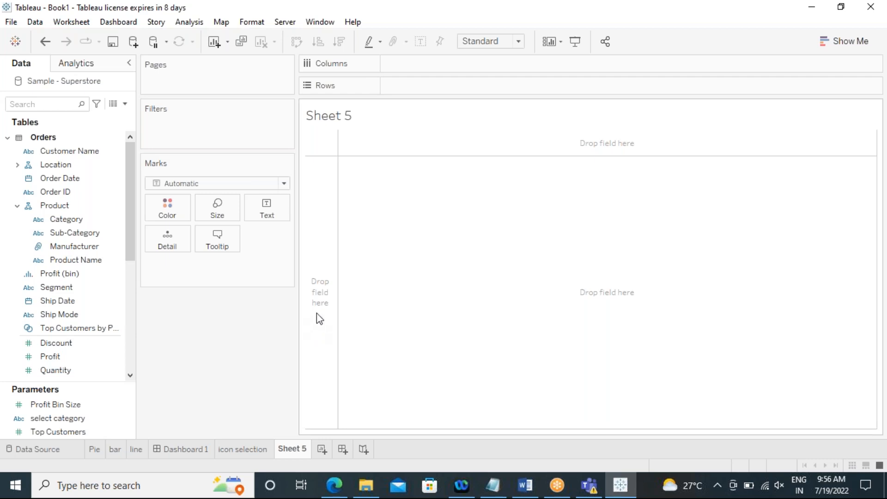
Step: Widen the cards area and add Product Name to Rows of the new sheet as a text table
{"action": "left_click_drag", "start_coordinate": [301, 309], "coordinate": [326, 313]}
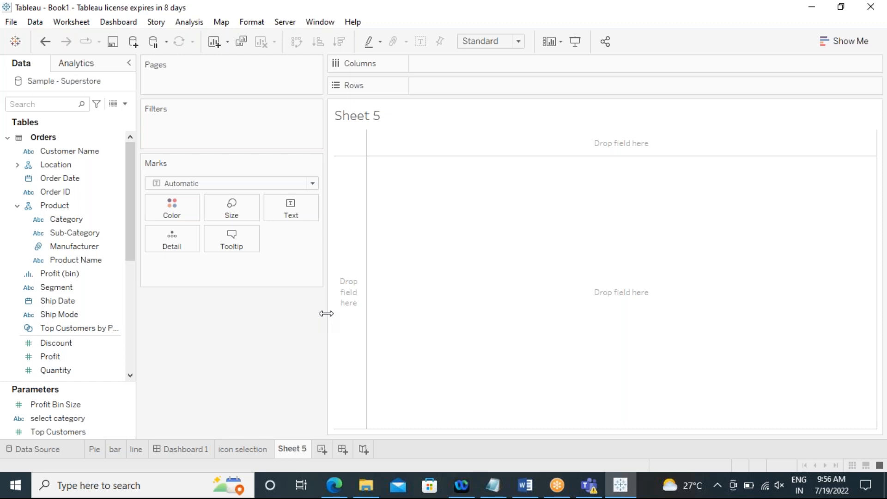
{"action": "left_click_drag", "start_coordinate": [323, 319], "coordinate": [352, 320]}
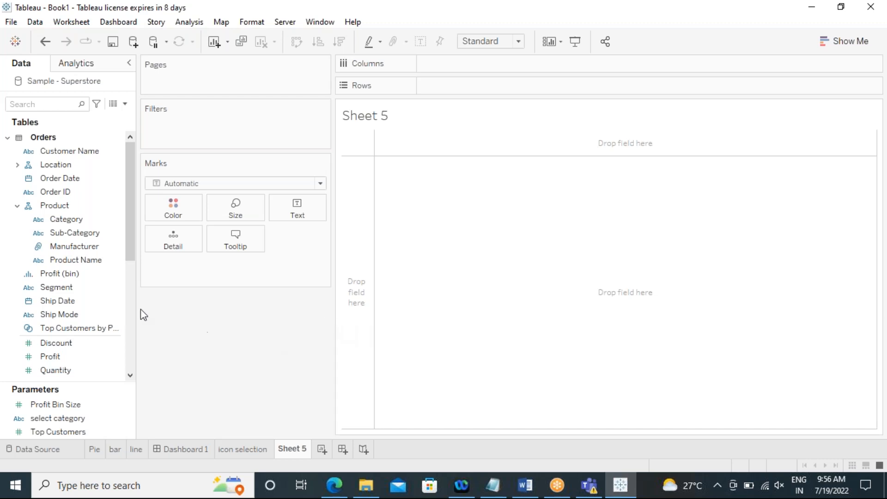
{"action": "left_click", "coordinate": [98, 246]}
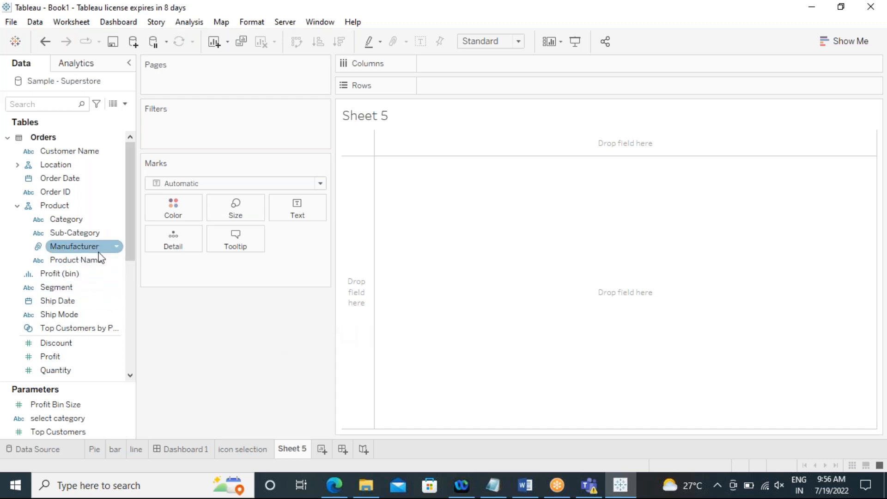
{"action": "left_click", "coordinate": [87, 233]}
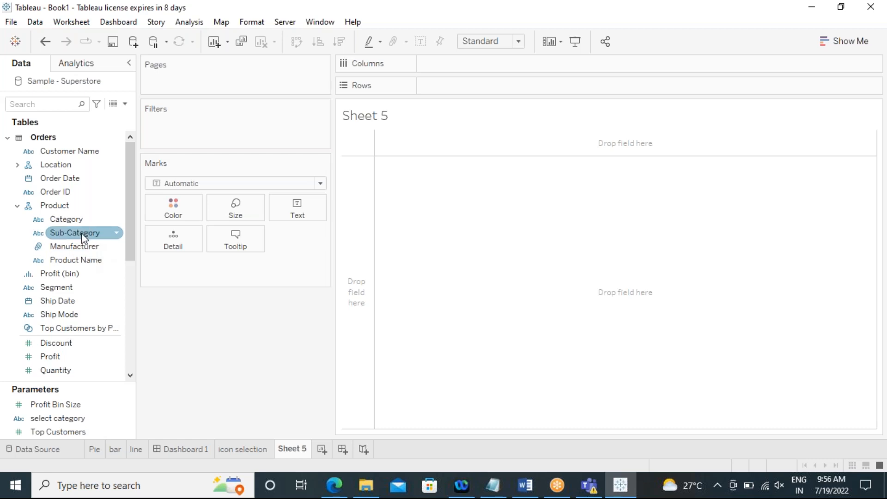
{"action": "left_click", "coordinate": [98, 261]}
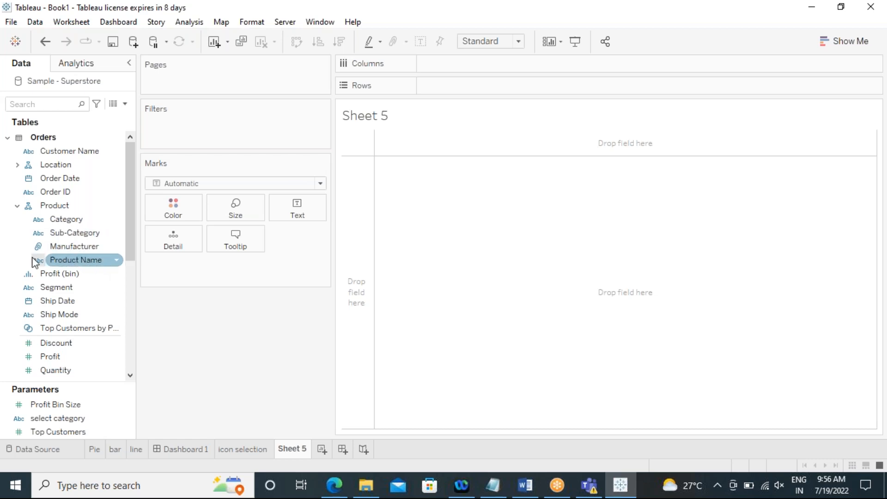
{"action": "left_click", "coordinate": [73, 261]}
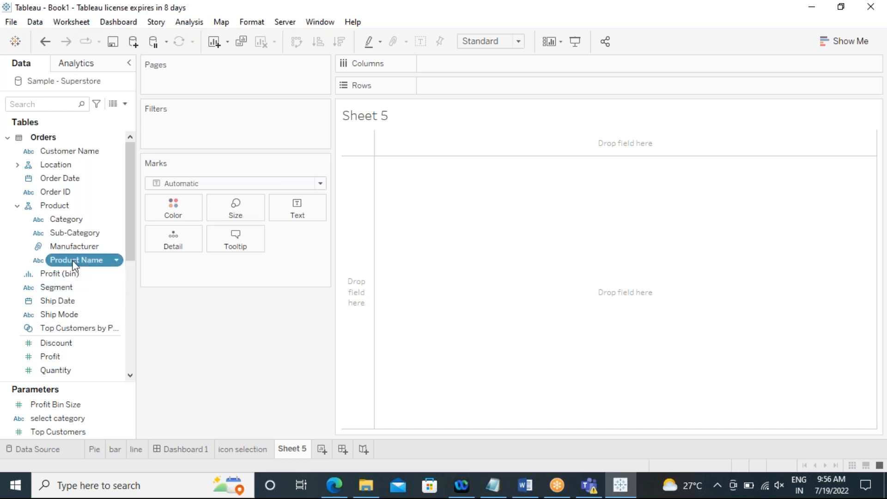
{"action": "double_click", "coordinate": [73, 262]}
{"action": "mouse_move", "coordinate": [480, 191]}
{"action": "mouse_move", "coordinate": [492, 159]}
{"action": "left_mouse_down"}
{"action": "mouse_move", "coordinate": [493, 326]}
{"action": "mouse_move", "coordinate": [507, 411]}
{"action": "mouse_move", "coordinate": [506, 276]}
{"action": "mouse_move", "coordinate": [493, 158]}
{"action": "left_mouse_up"}
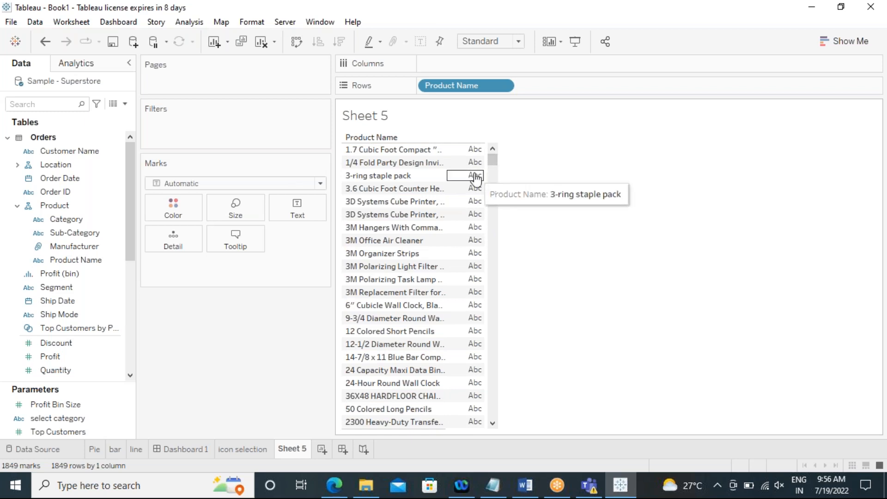
Step: Scroll through the product list and widen the Product Name column
{"action": "scroll", "coordinate": [426, 271], "scroll_direction": "down", "scroll_amount": 12}
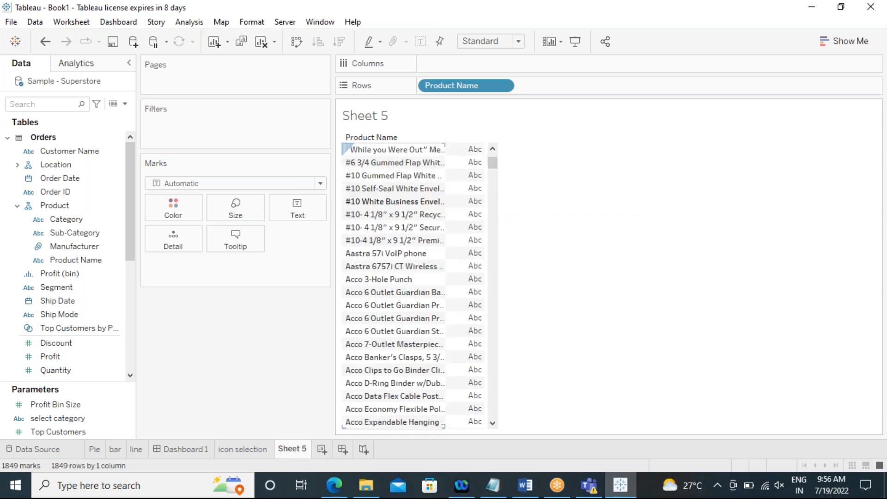
{"action": "scroll", "coordinate": [420, 272], "scroll_direction": "down", "scroll_amount": 15}
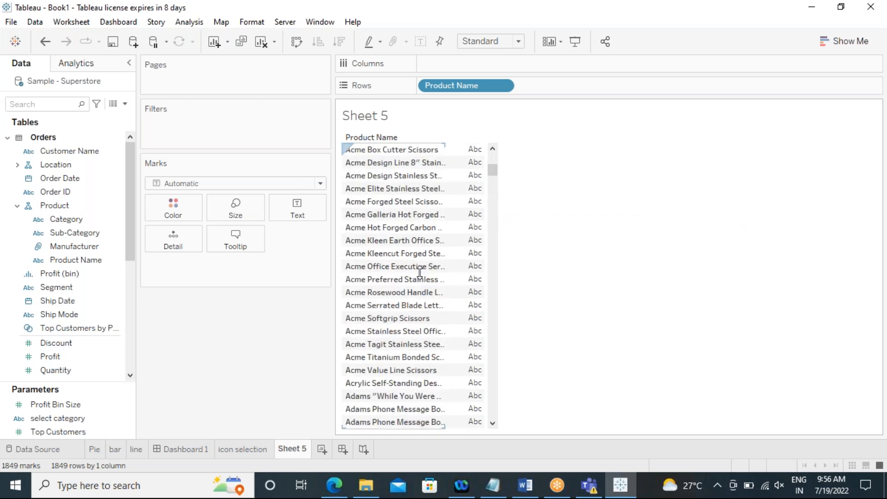
{"action": "scroll", "coordinate": [419, 272], "scroll_direction": "down", "scroll_amount": 15}
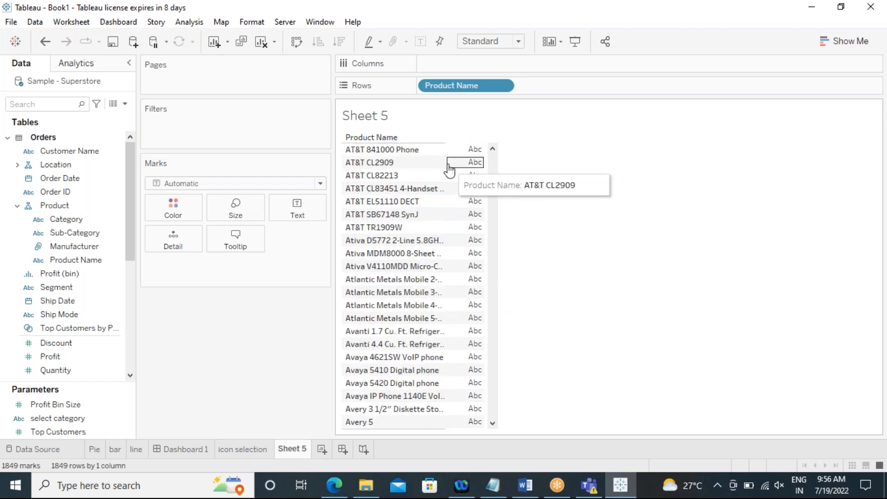
{"action": "left_click_drag", "start_coordinate": [447, 163], "coordinate": [516, 185]}
Step: Add Sales to the view as text values beside each product name
{"action": "left_click", "coordinate": [69, 358]}
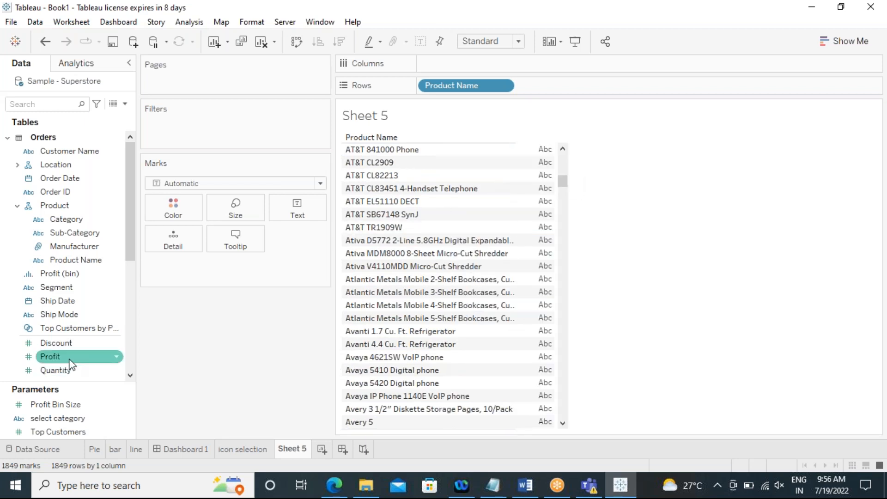
{"action": "scroll", "coordinate": [62, 358], "scroll_direction": "down", "scroll_amount": 2}
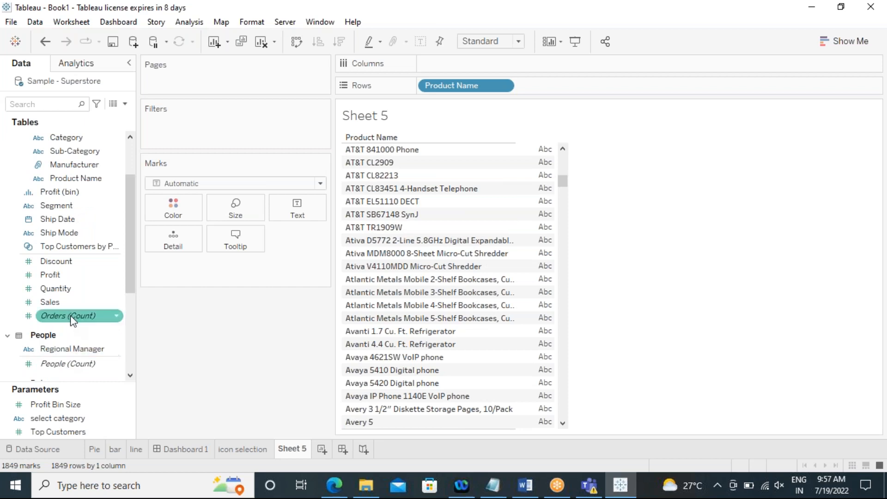
{"action": "left_click", "coordinate": [58, 305]}
{"action": "double_click", "coordinate": [58, 306]}
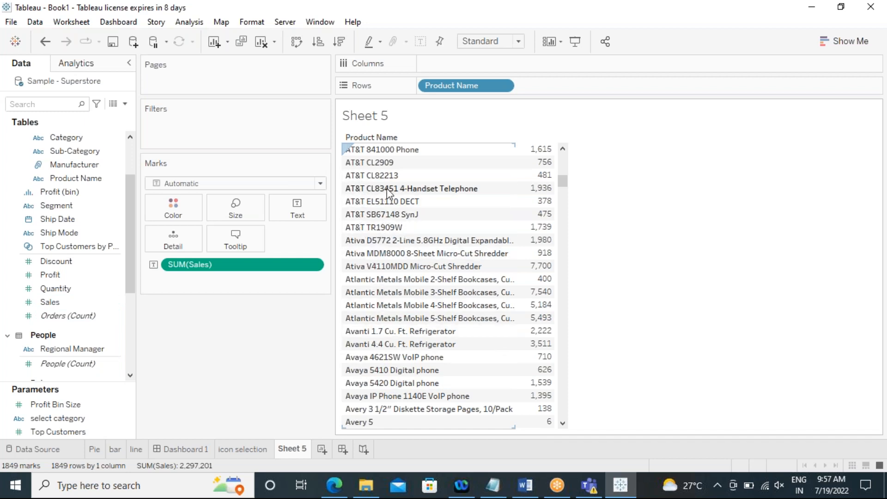
Step: Select the eleven AT&T products from AT&T 1070 Corded Phone to AT&T TR1909W and group them
{"action": "scroll", "coordinate": [369, 180], "scroll_direction": "up", "scroll_amount": 2}
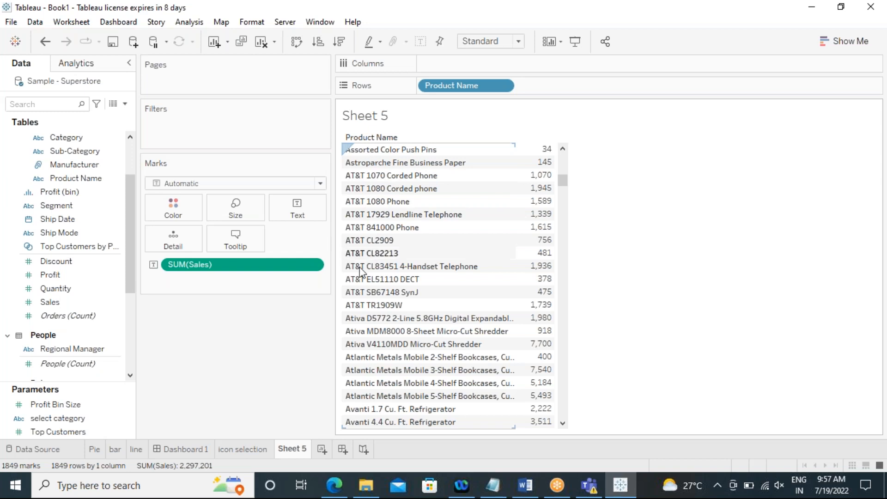
{"action": "left_click", "coordinate": [370, 307]}
{"action": "left_click", "coordinate": [371, 292], "text": "ctrl"}
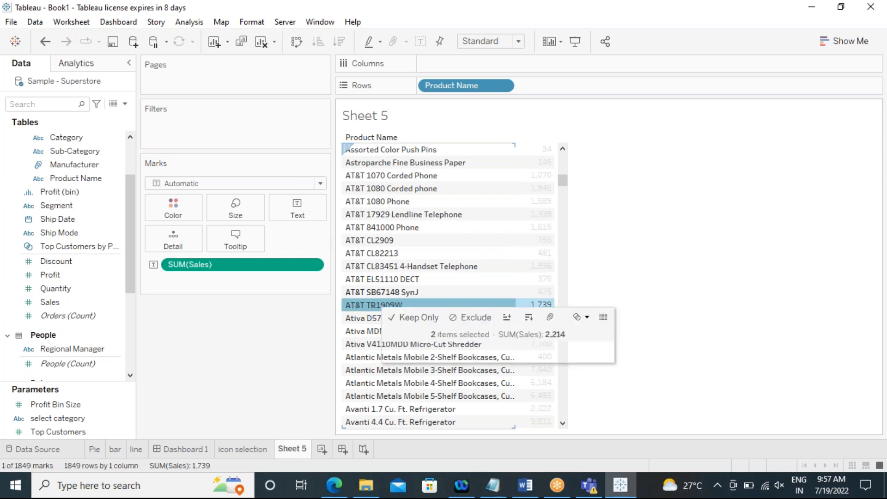
{"action": "left_click", "coordinate": [371, 279], "text": "ctrl"}
{"action": "left_click", "coordinate": [370, 266], "text": "ctrl"}
{"action": "left_click", "coordinate": [370, 253], "text": "ctrl"}
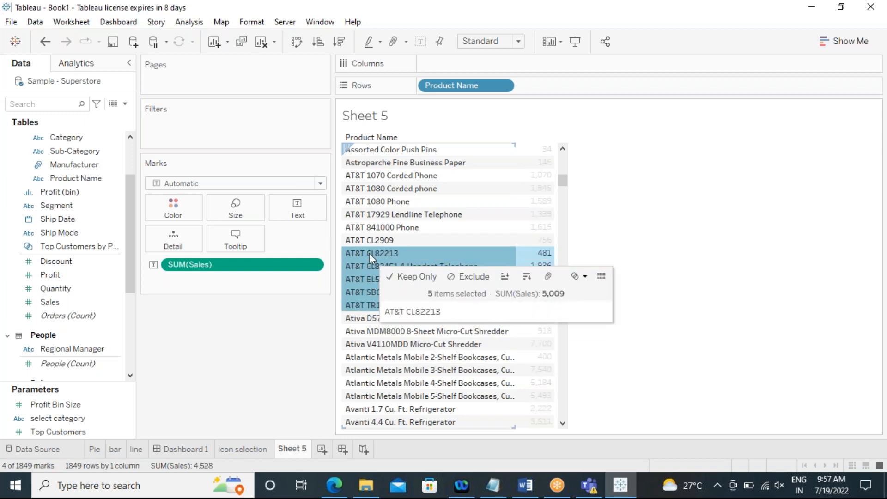
{"action": "left_click", "coordinate": [371, 240], "text": "ctrl"}
{"action": "left_click", "coordinate": [372, 228], "text": "ctrl"}
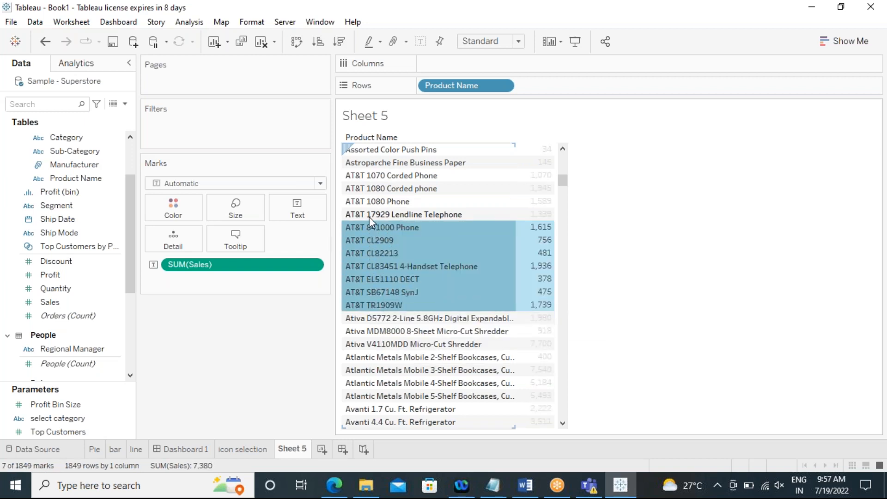
{"action": "left_click", "coordinate": [369, 215], "text": "ctrl"}
{"action": "left_click", "coordinate": [369, 203], "text": "ctrl"}
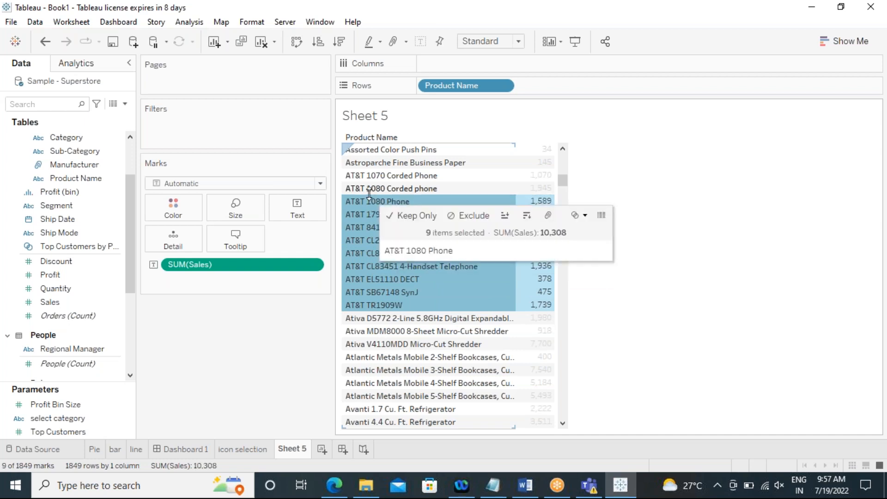
{"action": "left_click", "coordinate": [370, 192], "text": "ctrl"}
{"action": "left_click", "coordinate": [376, 179], "text": "ctrl"}
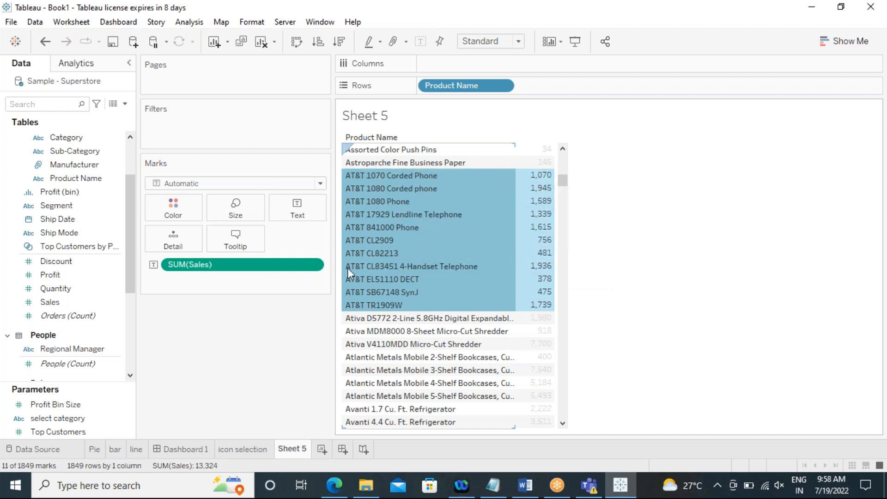
{"action": "mouse_move", "coordinate": [370, 262]}
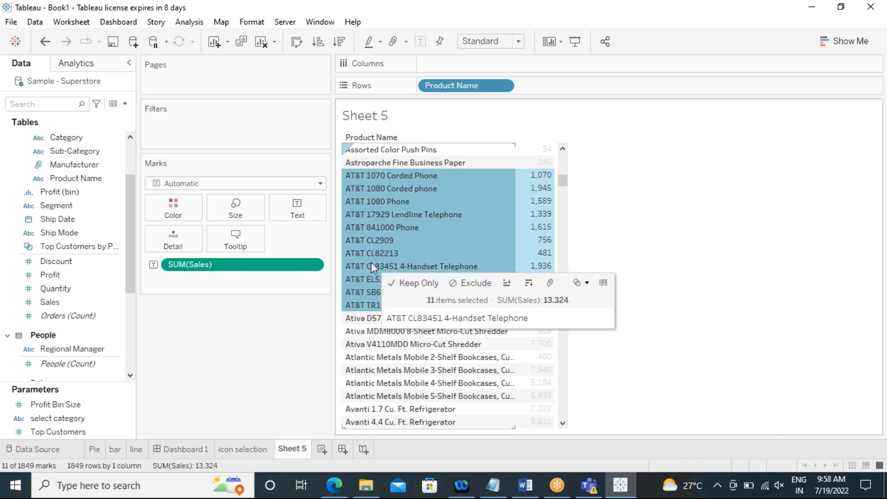
{"action": "right_click", "coordinate": [360, 213]}
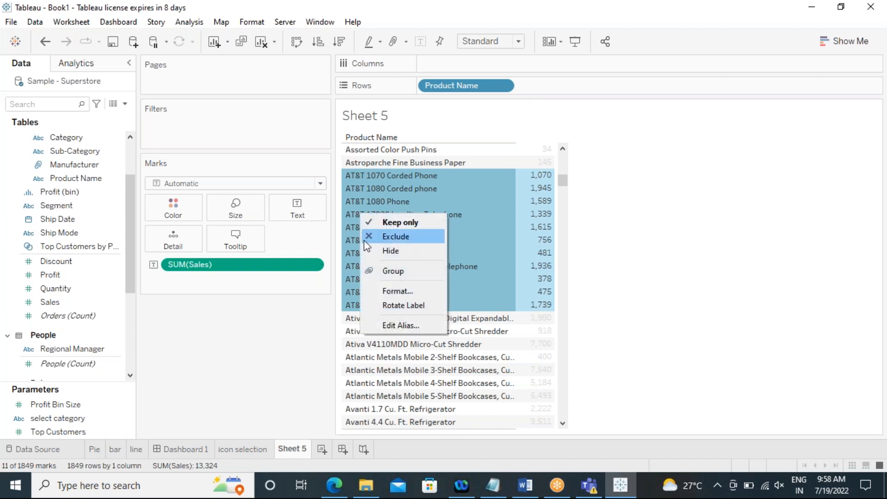
{"action": "left_click", "coordinate": [379, 271]}
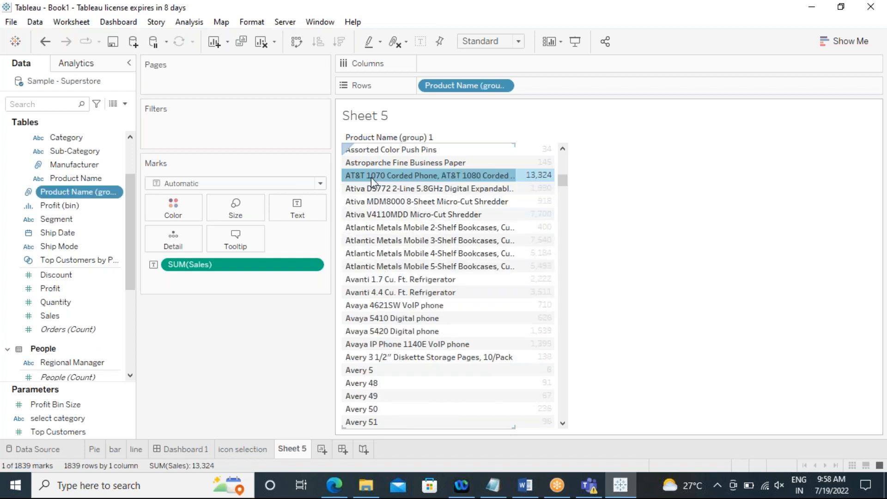
Step: Widen the Data pane, open Edit Group for Product Name (group) 1 and browse its member list
{"action": "mouse_move", "coordinate": [382, 181]}
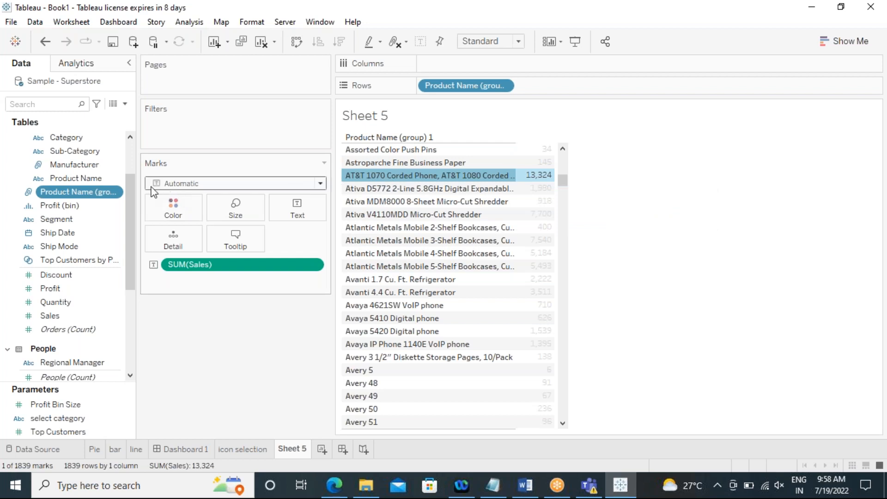
{"action": "left_click_drag", "start_coordinate": [135, 198], "coordinate": [174, 198]}
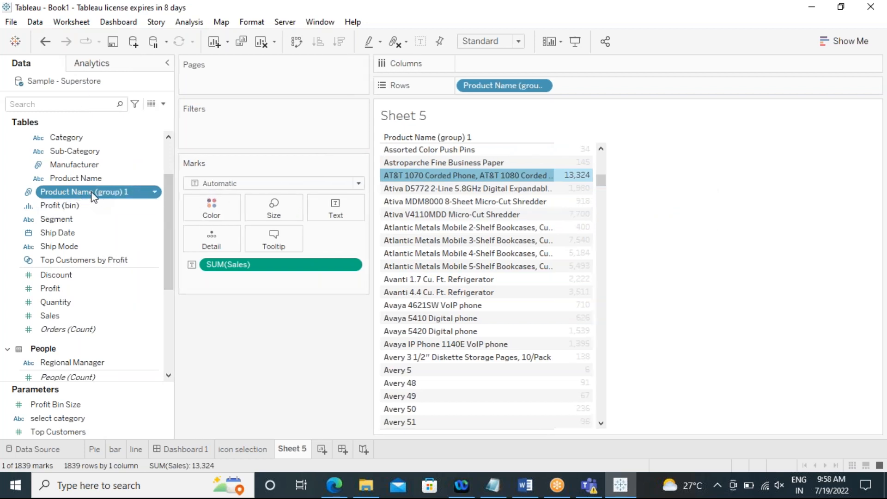
{"action": "right_click", "coordinate": [89, 196]}
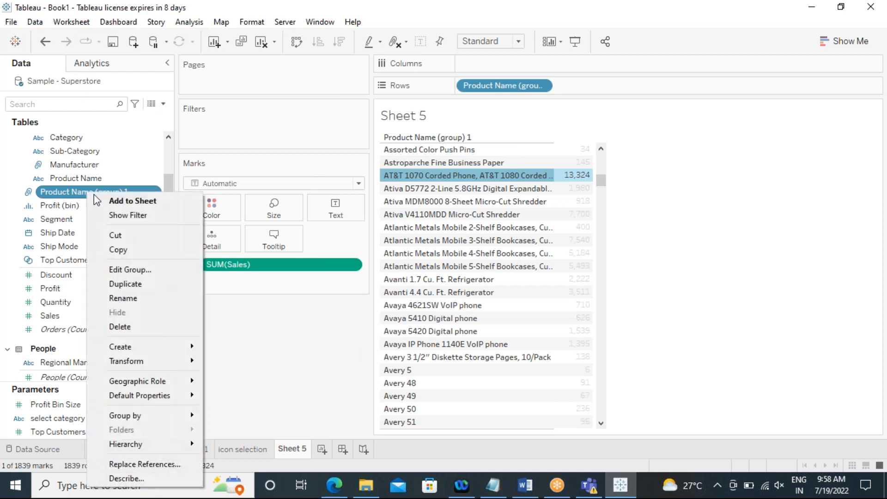
{"action": "left_click", "coordinate": [114, 267]}
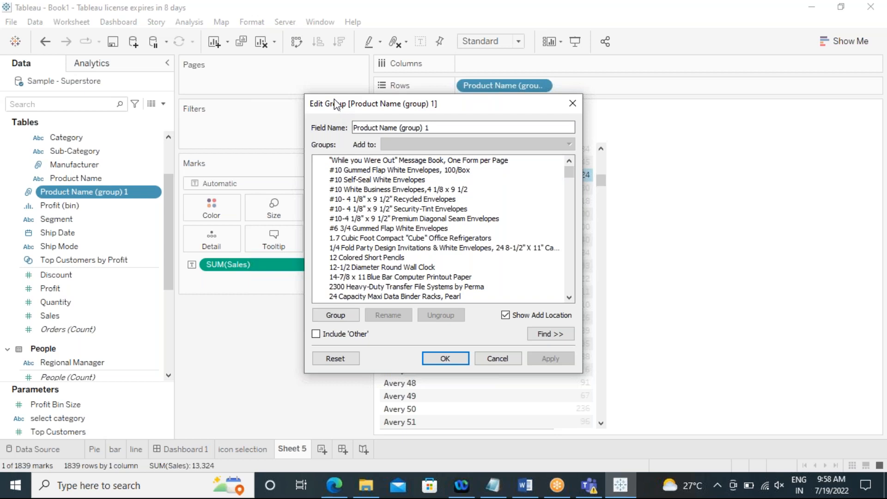
{"action": "left_click_drag", "start_coordinate": [334, 88], "coordinate": [334, 64]}
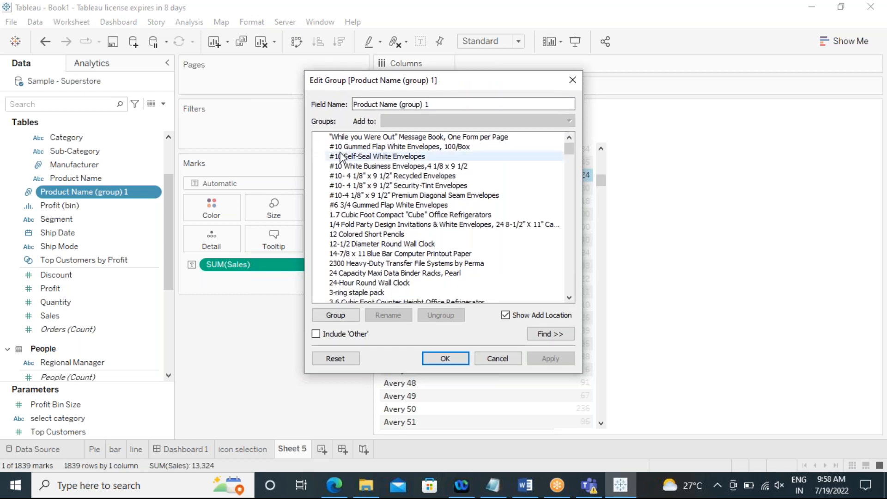
{"action": "scroll", "coordinate": [411, 230], "scroll_direction": "down", "scroll_amount": 20}
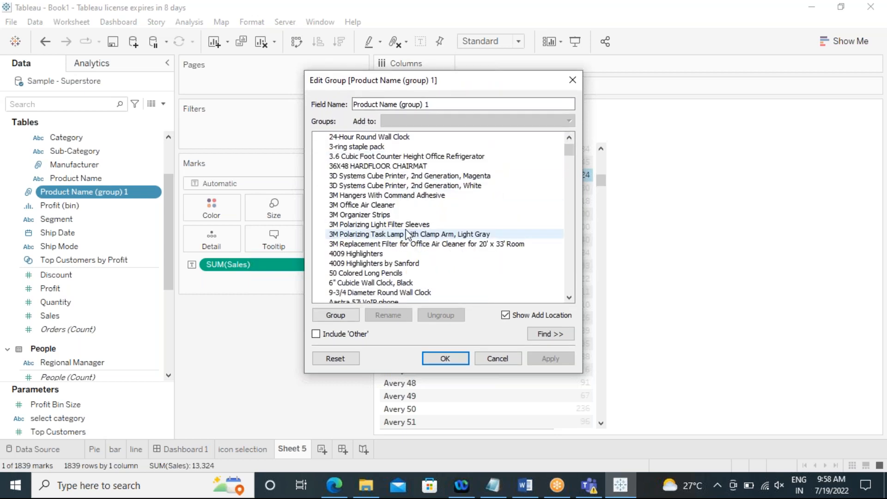
{"action": "scroll", "coordinate": [400, 230], "scroll_direction": "down", "scroll_amount": 20}
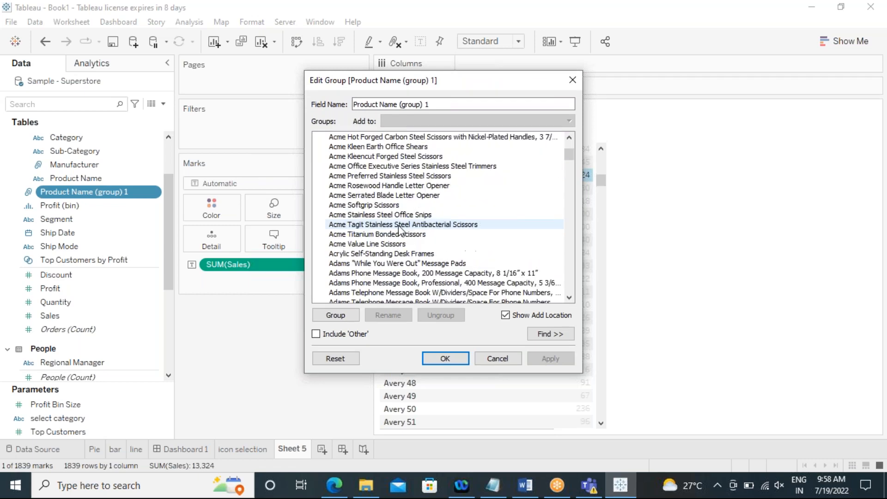
{"action": "scroll", "coordinate": [393, 229], "scroll_direction": "down", "scroll_amount": 10}
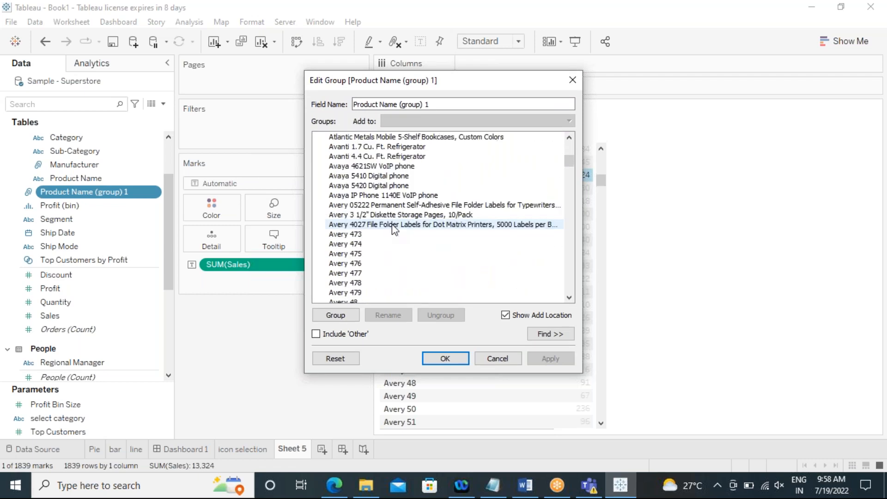
{"action": "scroll", "coordinate": [388, 221], "scroll_direction": "up", "scroll_amount": 3}
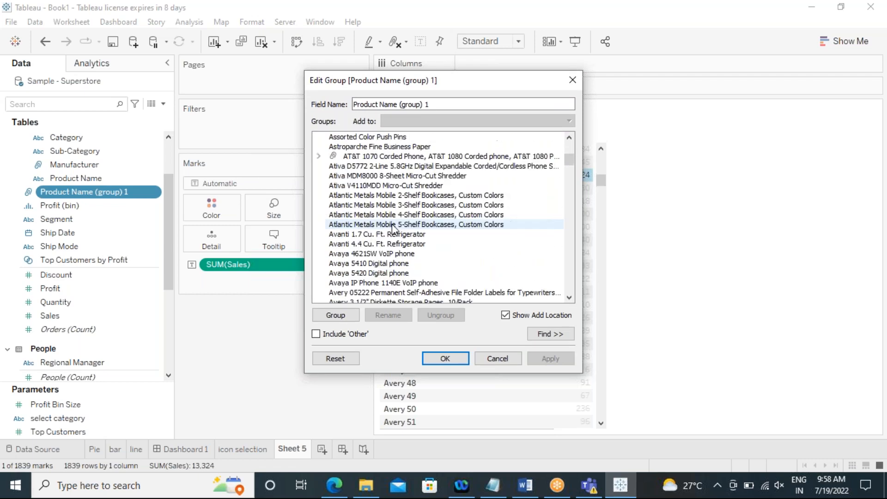
Step: Rename the AT&T product group as AT&T
{"action": "left_click", "coordinate": [374, 158]}
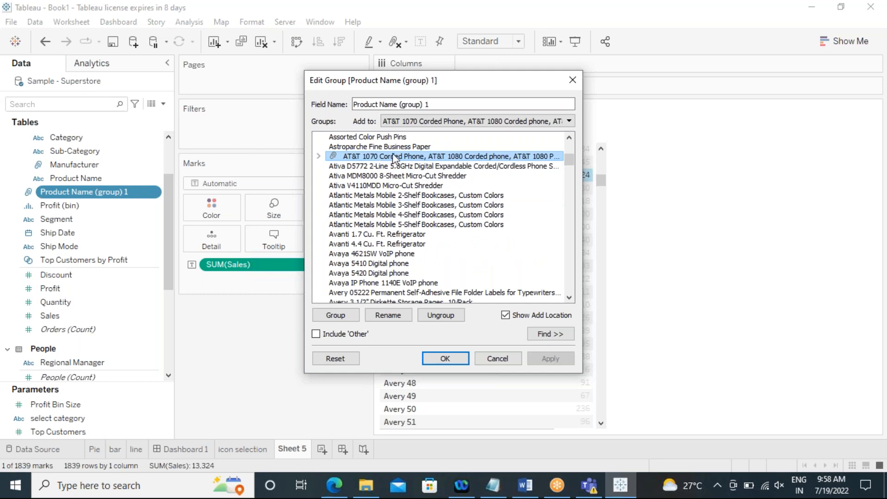
{"action": "right_click", "coordinate": [430, 158]}
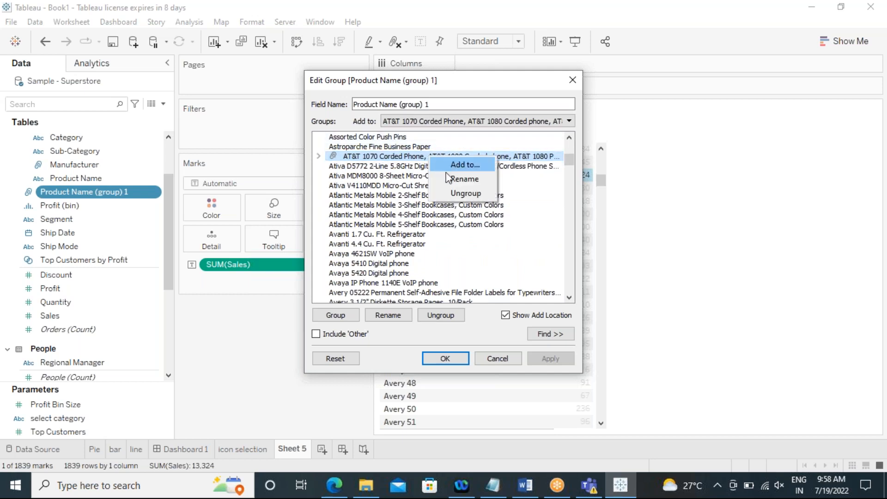
{"action": "left_click", "coordinate": [459, 178]}
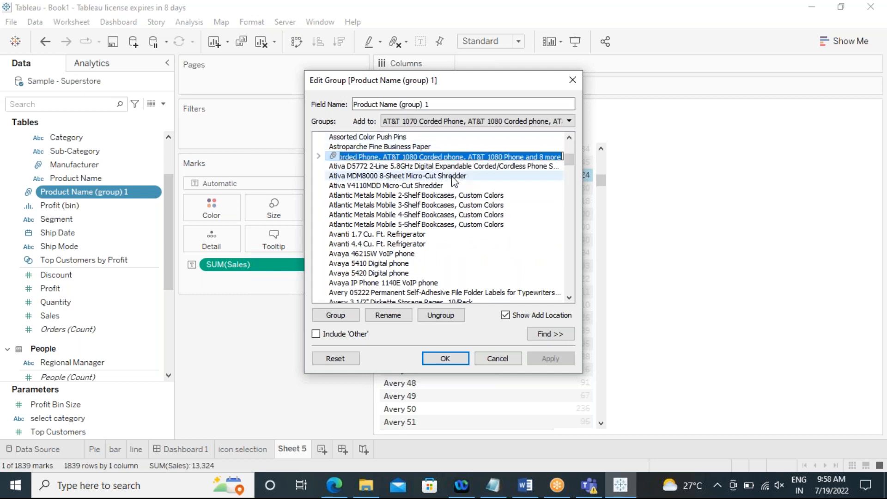
{"action": "left_click", "coordinate": [385, 158]}
{"action": "key", "text": "BackSpace"}
{"action": "key", "text": "BackSpace"}
{"action": "key", "text": "BackSpace"}
{"action": "key", "text": "BackSpace"}
{"action": "key", "text": "BackSpace"}
{"action": "key", "text": "BackSpace"}
{"action": "key", "text": "BackSpace"}
{"action": "key", "text": "BackSpace"}
{"action": "key", "text": "BackSpace"}
{"action": "key", "text": "BackSpace"}
{"action": "key", "text": "BackSpace"}
{"action": "key", "text": "BackSpace"}
{"action": "key", "text": "BackSpace"}
{"action": "key", "text": "BackSpace"}
{"action": "key", "text": "BackSpace"}
{"action": "key", "text": "BackSpace"}
{"action": "key", "text": "BackSpace"}
{"action": "key", "text": "BackSpace"}
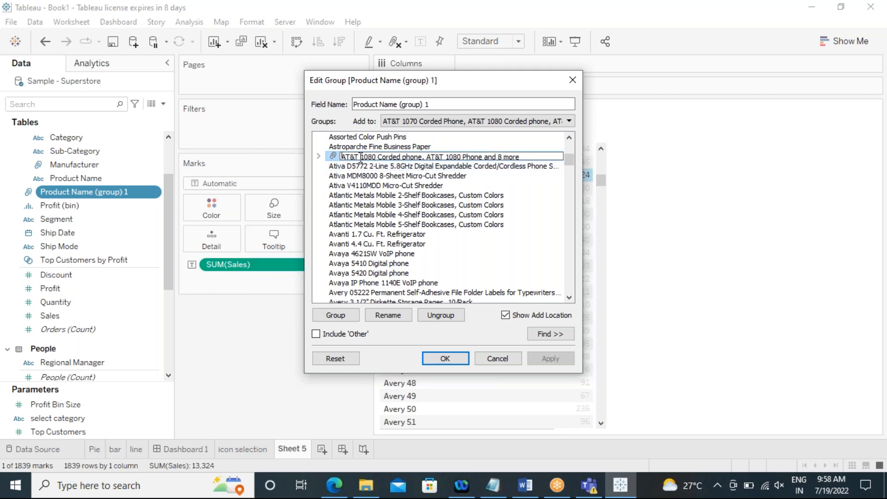
{"action": "key", "text": "Delete"}
{"action": "key", "text": "Delete"}
{"action": "key", "text": "Delete"}
{"action": "key", "text": "Delete"}
{"action": "key", "text": "Delete"}
{"action": "key", "text": "Delete"}
{"action": "key", "text": "Delete"}
{"action": "key", "text": "Delete"}
{"action": "key", "text": "Delete"}
{"action": "key", "text": "Delete"}
{"action": "key", "text": "Delete"}
{"action": "key", "text": "Delete"}
{"action": "key", "text": "Delete"}
{"action": "key", "text": "Delete"}
{"action": "key", "text": "Delete"}
{"action": "key", "text": "Delete"}
{"action": "key", "text": "Delete"}
{"action": "key", "text": "Delete"}
{"action": "key", "text": "Delete"}
{"action": "key", "text": "Delete"}
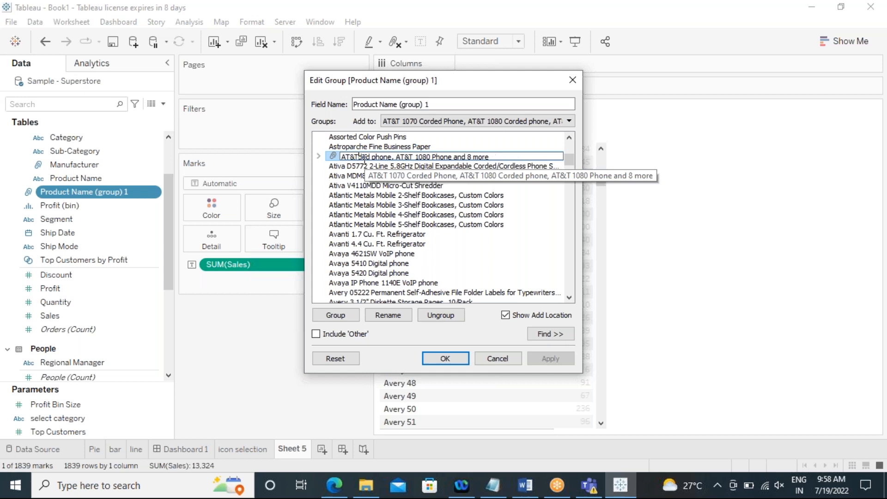
{"action": "key", "text": "Return"}
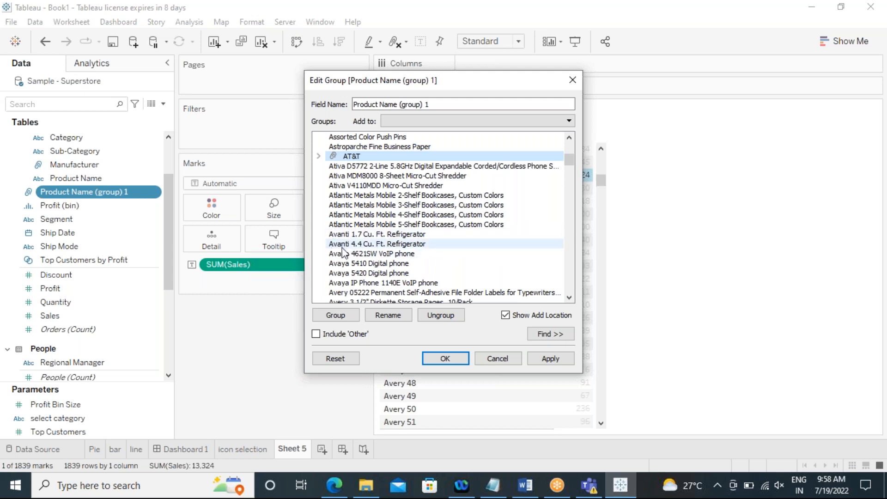
Step: Select the four Atlantic Metals Mobile Shelf Bookcases and group them
{"action": "left_click", "coordinate": [344, 225]}
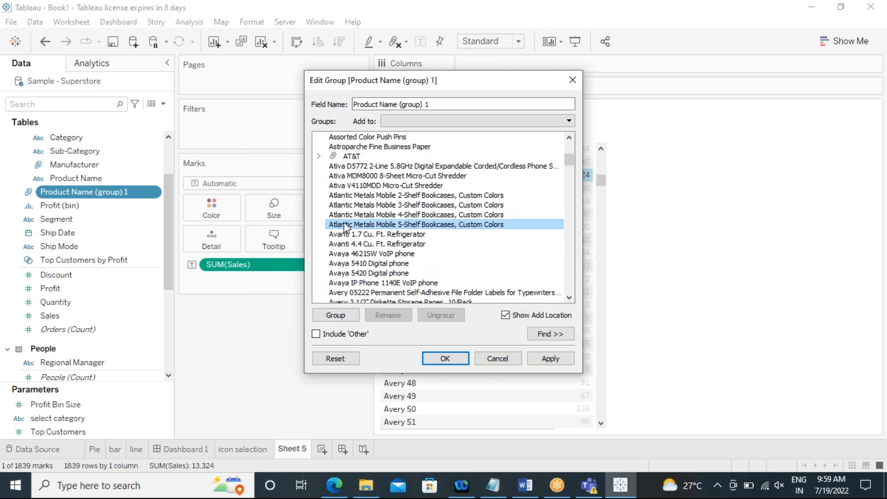
{"action": "left_click", "coordinate": [344, 196], "text": "shift"}
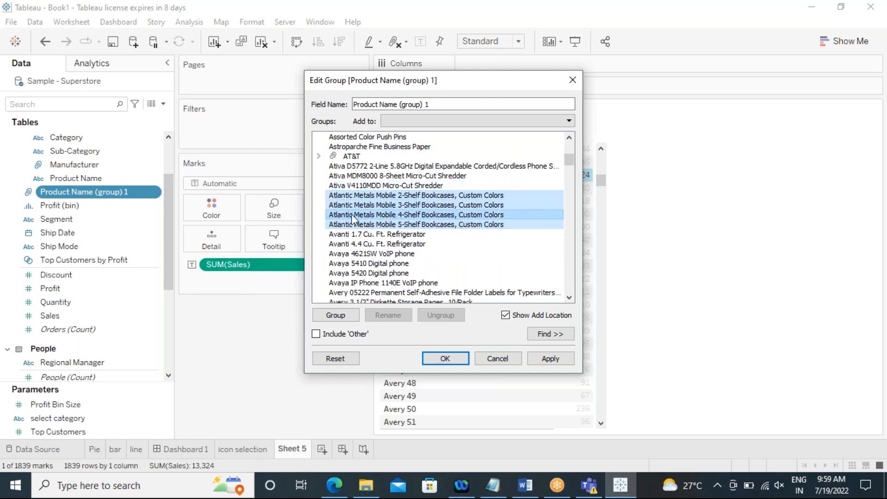
{"action": "right_click", "coordinate": [351, 211]}
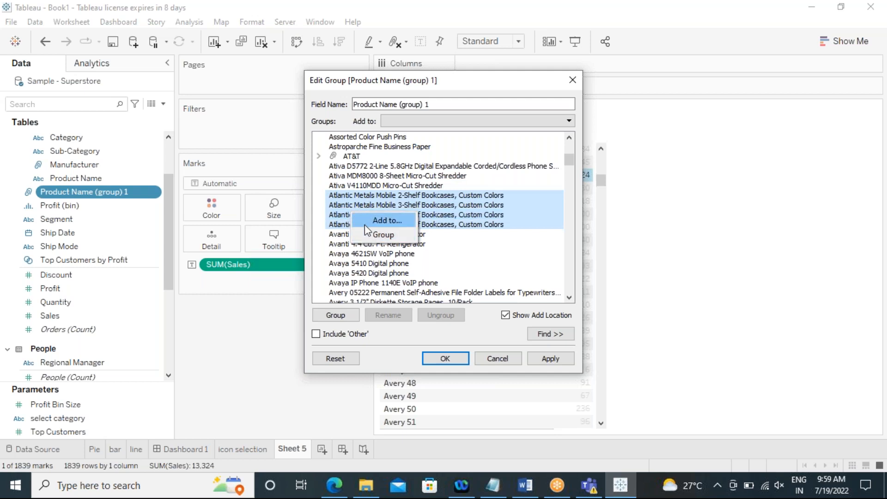
{"action": "left_click", "coordinate": [364, 232]}
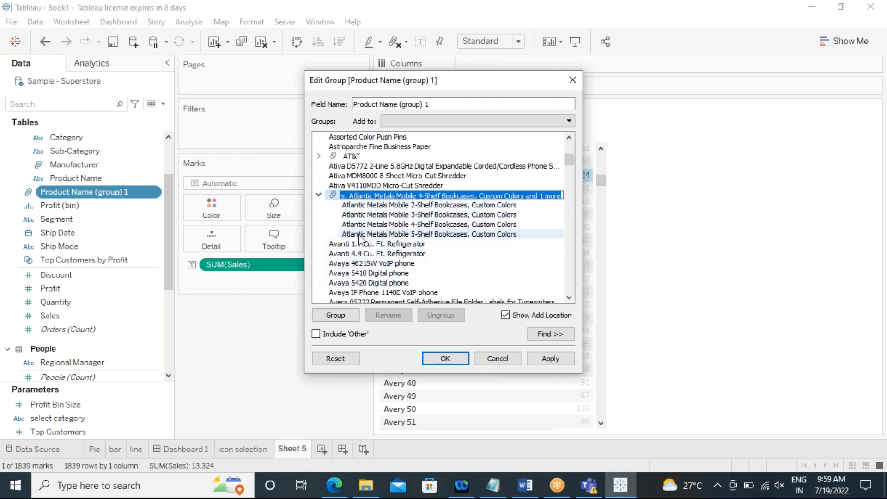
Step: Rename the new bookcase group as Atlantic
{"action": "left_click", "coordinate": [342, 193]}
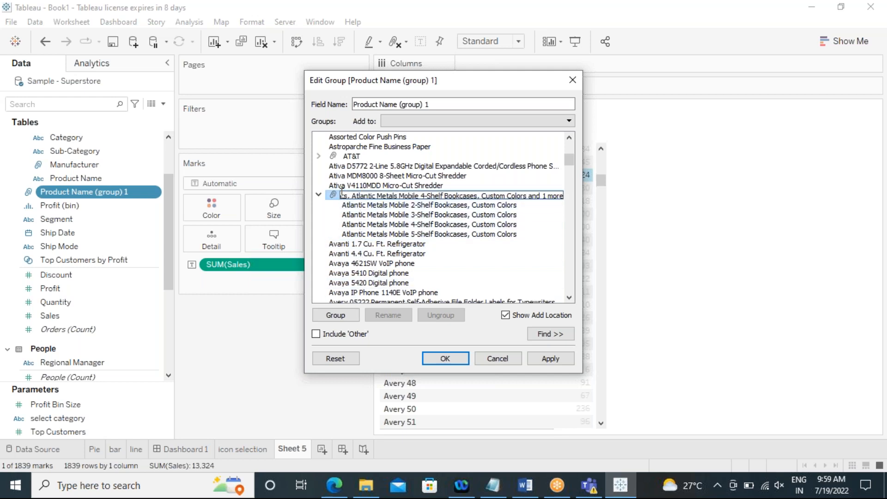
{"action": "key", "text": "BackSpace"}
{"action": "key", "text": "BackSpace"}
{"action": "key", "text": "BackSpace"}
{"action": "key", "text": "BackSpace"}
{"action": "key", "text": "BackSpace"}
{"action": "key", "text": "BackSpace"}
{"action": "key", "text": "BackSpace"}
{"action": "key", "text": "BackSpace"}
{"action": "key", "text": "BackSpace"}
{"action": "key", "text": "BackSpace"}
{"action": "key", "text": "BackSpace"}
{"action": "key", "text": "BackSpace"}
{"action": "key", "text": "BackSpace"}
{"action": "key", "text": "BackSpace"}
{"action": "key", "text": "BackSpace"}
{"action": "key", "text": "BackSpace"}
{"action": "key", "text": "BackSpace"}
{"action": "key", "text": "BackSpace"}
{"action": "key", "text": "BackSpace"}
{"action": "key", "text": "BackSpace"}
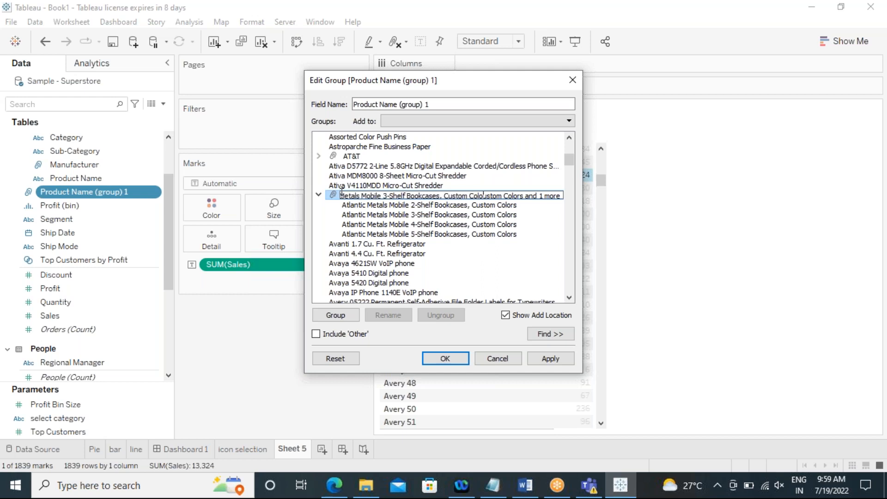
{"action": "key", "text": "BackSpace"}
{"action": "key", "text": "BackSpace"}
{"action": "key", "text": "BackSpace"}
{"action": "key", "text": "BackSpace"}
{"action": "key", "text": "BackSpace"}
{"action": "key", "text": "BackSpace"}
{"action": "key", "text": "BackSpace"}
{"action": "key", "text": "BackSpace"}
{"action": "key", "text": "BackSpace"}
{"action": "key", "text": "BackSpace"}
{"action": "key", "text": "BackSpace"}
{"action": "key", "text": "BackSpace"}
{"action": "key", "text": "BackSpace"}
{"action": "key", "text": "BackSpace"}
{"action": "key", "text": "BackSpace"}
{"action": "key", "text": "BackSpace"}
{"action": "key", "text": "BackSpace"}
{"action": "key", "text": "BackSpace"}
{"action": "key", "text": "BackSpace"}
{"action": "key", "text": "BackSpace"}
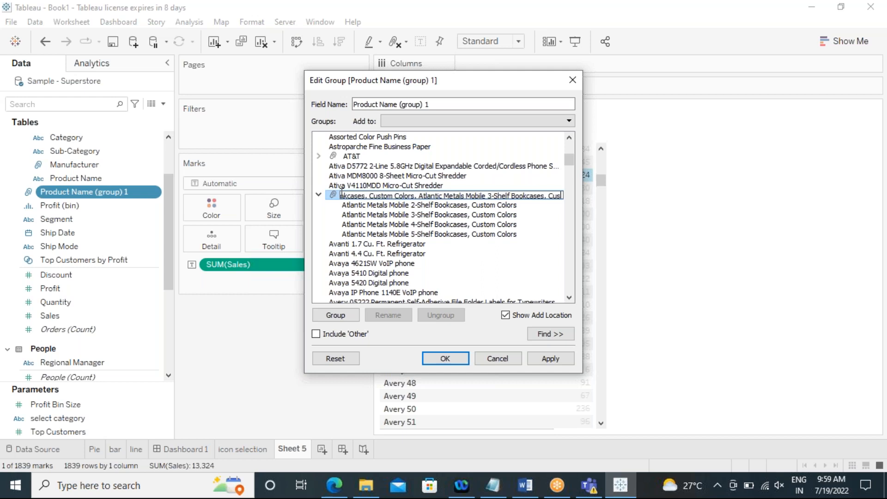
{"action": "key", "text": "BackSpace"}
{"action": "key", "text": "BackSpace"}
{"action": "key", "text": "BackSpace"}
{"action": "key", "text": "BackSpace"}
{"action": "key", "text": "BackSpace"}
{"action": "key", "text": "BackSpace"}
{"action": "key", "text": "BackSpace"}
{"action": "key", "text": "BackSpace"}
{"action": "key", "text": "BackSpace"}
{"action": "key", "text": "BackSpace"}
{"action": "key", "text": "BackSpace"}
{"action": "key", "text": "BackSpace"}
{"action": "key", "text": "BackSpace"}
{"action": "key", "text": "BackSpace"}
{"action": "key", "text": "BackSpace"}
{"action": "key", "text": "BackSpace"}
{"action": "key", "text": "BackSpace"}
{"action": "key", "text": "BackSpace"}
{"action": "key", "text": "BackSpace"}
{"action": "key", "text": "BackSpace"}
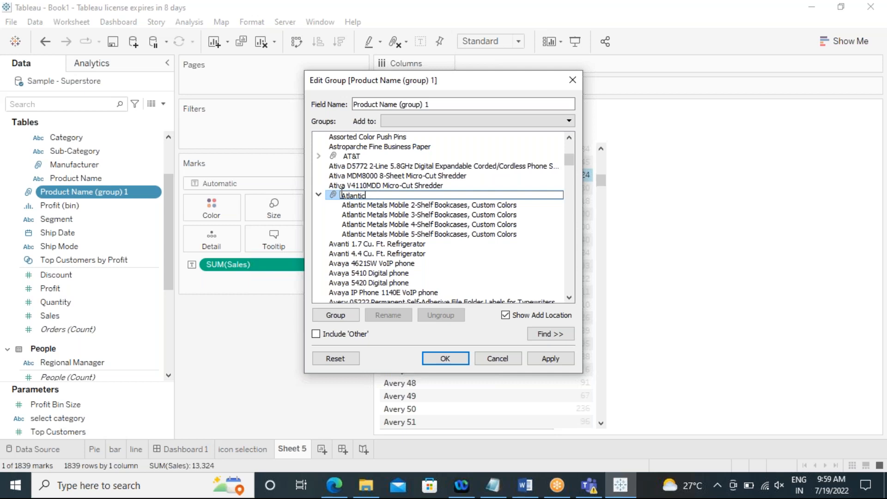
{"action": "left_click", "coordinate": [331, 196]}
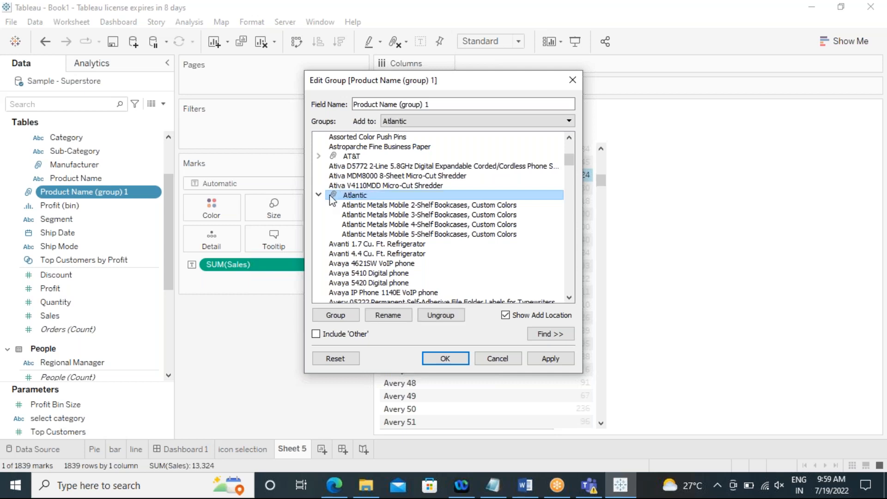
Step: Select the Avery products from Avery 4027 File Folder Labels through Avery 520 and group them
{"action": "left_click", "coordinate": [414, 197]}
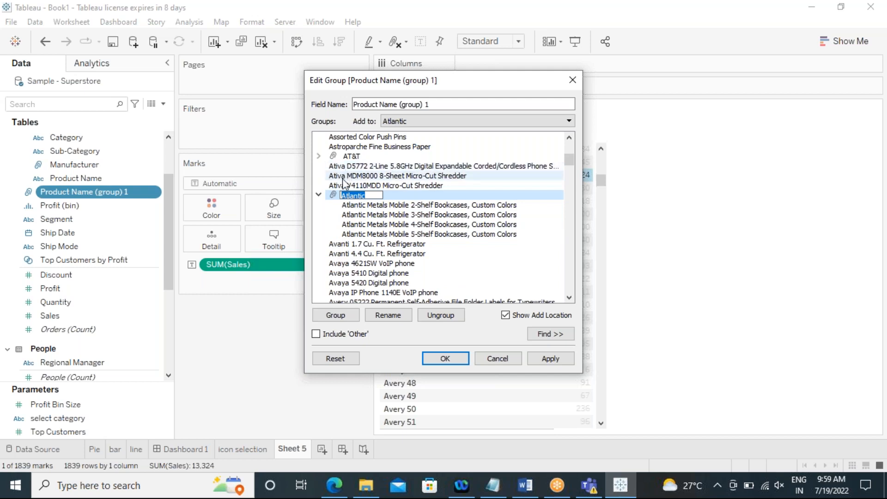
{"action": "scroll", "coordinate": [327, 243], "scroll_direction": "down", "scroll_amount": 7}
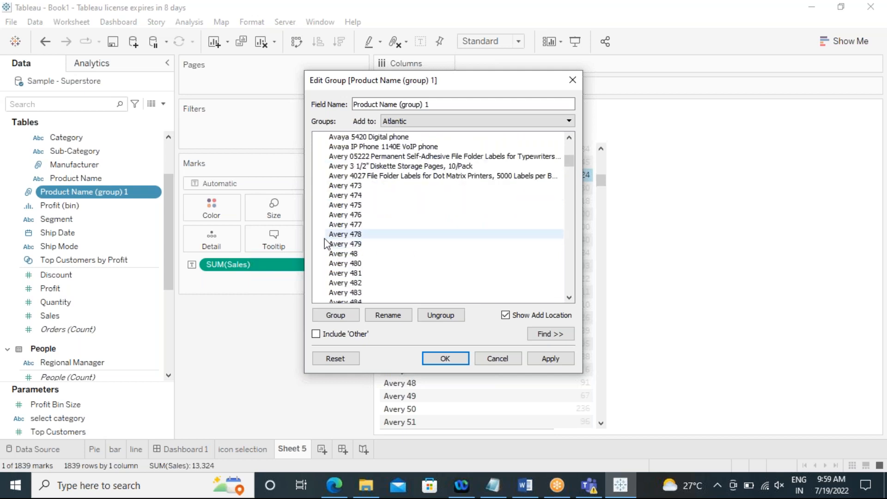
{"action": "scroll", "coordinate": [327, 244], "scroll_direction": "down", "scroll_amount": 12}
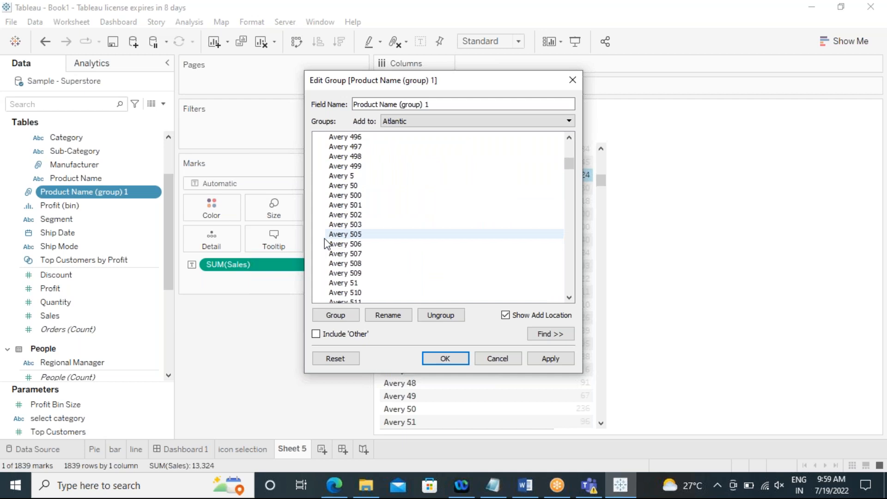
{"action": "scroll", "coordinate": [326, 243], "scroll_direction": "down", "scroll_amount": 1}
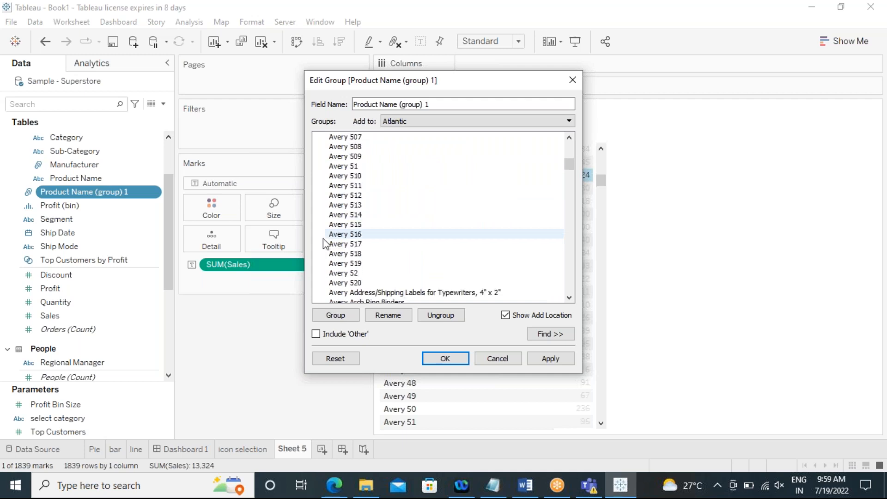
{"action": "left_click", "coordinate": [338, 283]}
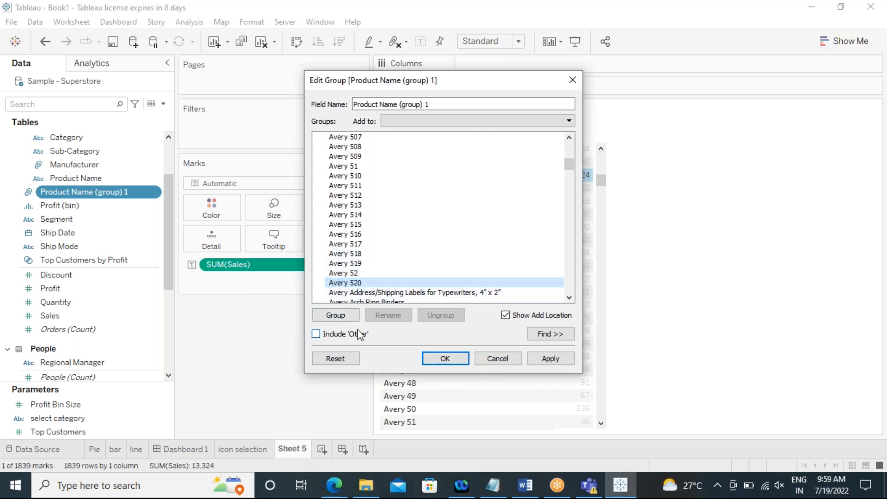
{"action": "scroll", "coordinate": [371, 240], "scroll_direction": "up", "scroll_amount": 12}
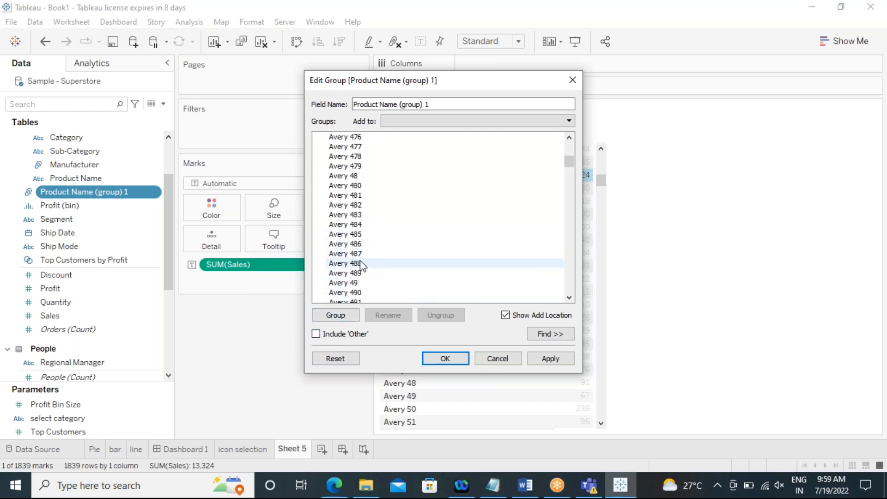
{"action": "scroll", "coordinate": [361, 268], "scroll_direction": "up", "scroll_amount": 6}
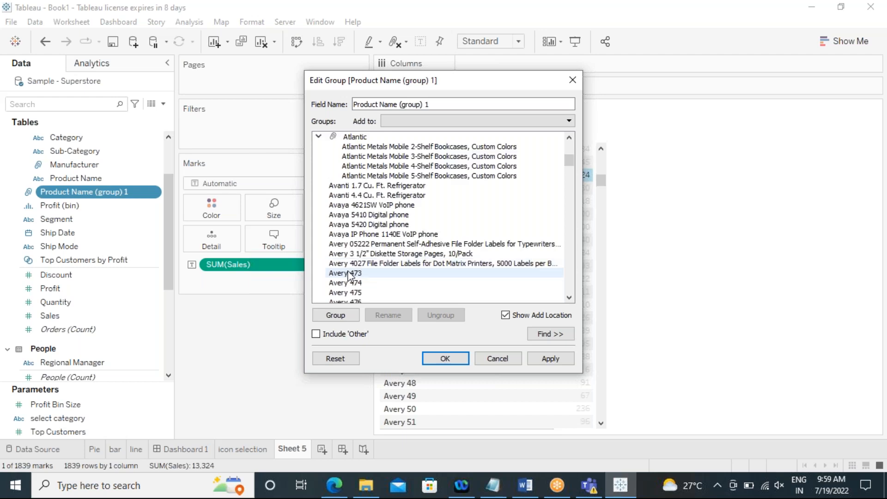
{"action": "left_click_drag", "start_coordinate": [351, 267], "coordinate": [344, 301]}
{"action": "left_click", "coordinate": [349, 314]}
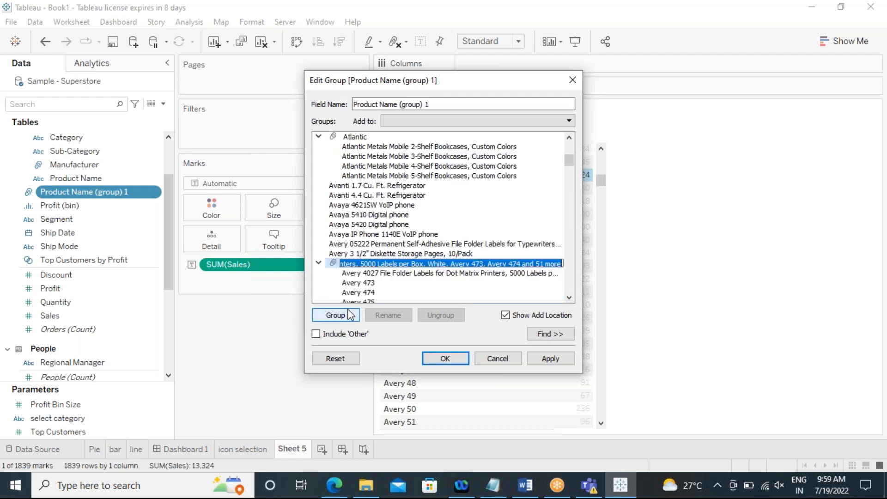
Step: Rename the new Avery product group as Avery
{"action": "left_click", "coordinate": [375, 264]}
{"action": "key", "text": "Delete"}
{"action": "key", "text": "Delete"}
{"action": "key", "text": "Delete"}
{"action": "key", "text": "Delete"}
{"action": "key", "text": "Delete"}
{"action": "key", "text": "Delete"}
{"action": "key", "text": "Delete"}
{"action": "key", "text": "Delete"}
{"action": "key", "text": "Delete"}
{"action": "key", "text": "Delete"}
{"action": "key", "text": "Delete"}
{"action": "key", "text": "Delete"}
{"action": "key", "text": "Delete"}
{"action": "key", "text": "Delete"}
{"action": "key", "text": "Delete"}
{"action": "key", "text": "Delete"}
{"action": "key", "text": "Delete"}
{"action": "key", "text": "Delete"}
{"action": "key", "text": "Delete"}
{"action": "key", "text": "Delete"}
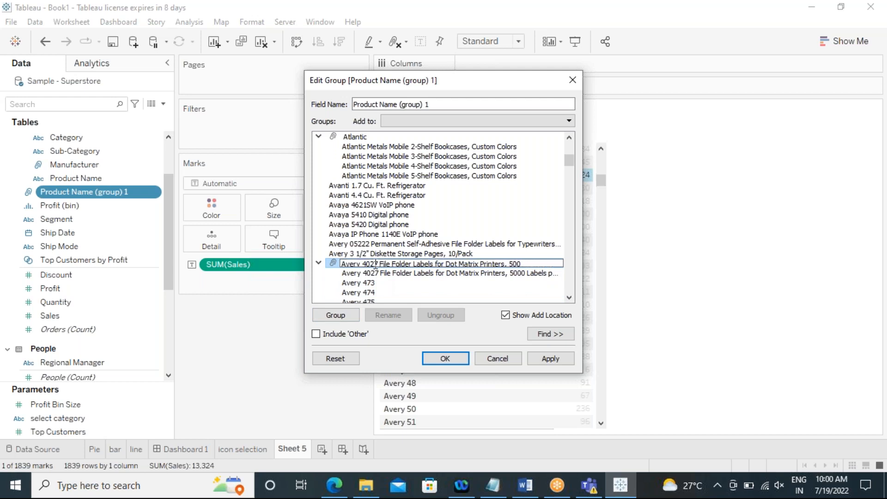
{"action": "key", "text": "BackSpace"}
{"action": "key", "text": "BackSpace"}
{"action": "key", "text": "BackSpace"}
{"action": "key", "text": "BackSpace"}
{"action": "key", "text": "BackSpace"}
{"action": "key", "text": "BackSpace"}
{"action": "key", "text": "BackSpace"}
{"action": "key", "text": "BackSpace"}
{"action": "key", "text": "BackSpace"}
{"action": "key", "text": "BackSpace"}
{"action": "key", "text": "BackSpace"}
{"action": "key", "text": "BackSpace"}
{"action": "key", "text": "BackSpace"}
{"action": "key", "text": "BackSpace"}
{"action": "key", "text": "BackSpace"}
{"action": "key", "text": "BackSpace"}
{"action": "key", "text": "BackSpace"}
{"action": "key", "text": "BackSpace"}
{"action": "key", "text": "BackSpace"}
{"action": "key", "text": "BackSpace"}
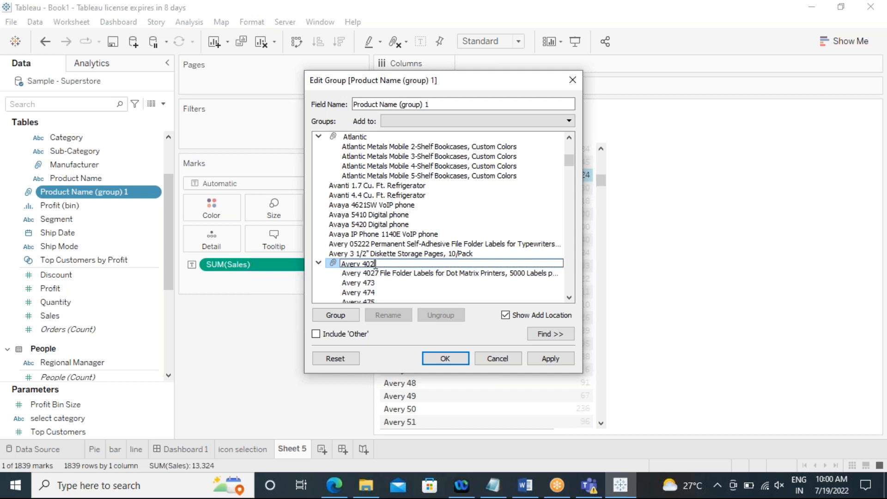
{"action": "key", "text": "Return"}
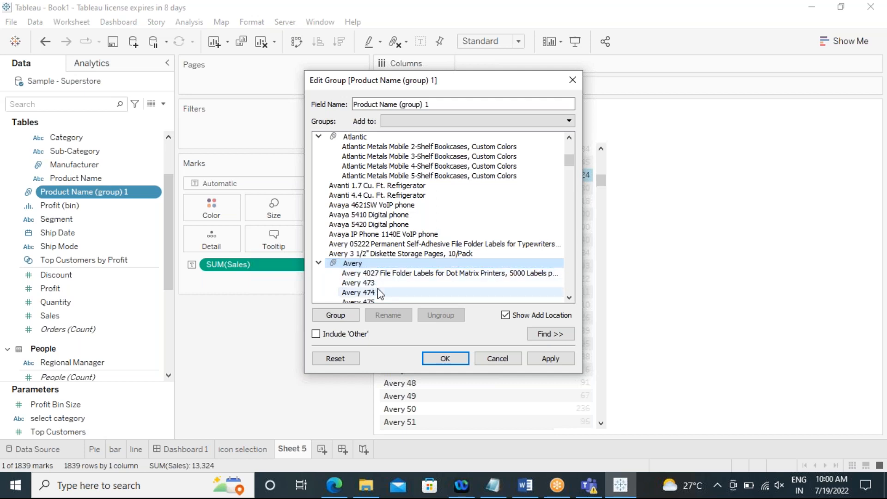
Step: Try to add the Avery 4027 through Avery 520 members to the Avery group again
{"action": "scroll", "coordinate": [376, 286], "scroll_direction": "down", "scroll_amount": 2}
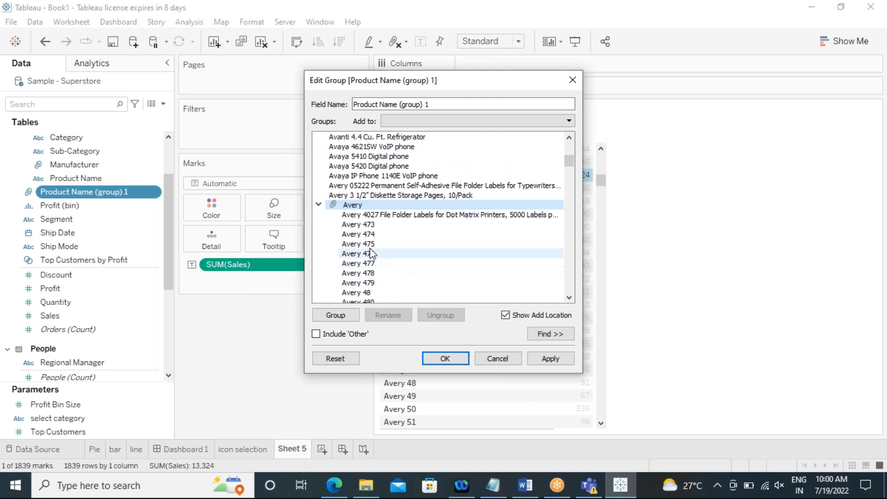
{"action": "left_click", "coordinate": [369, 217]}
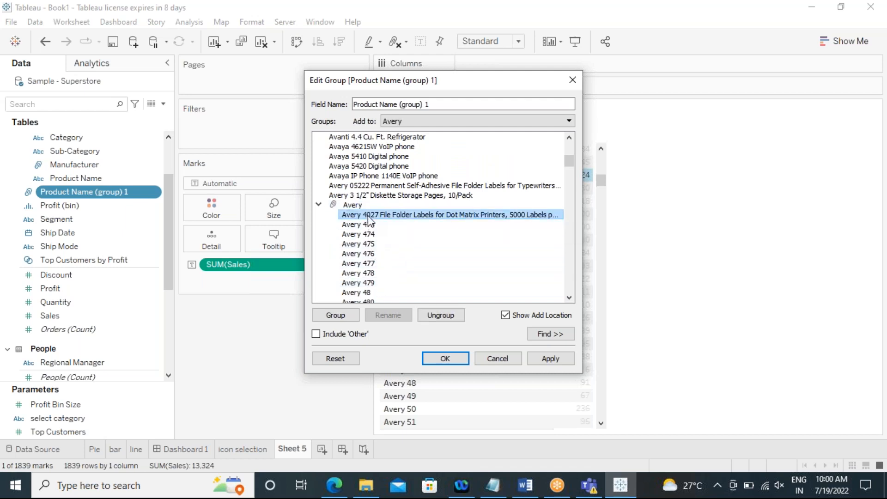
{"action": "scroll", "coordinate": [369, 244], "scroll_direction": "down", "scroll_amount": 11}
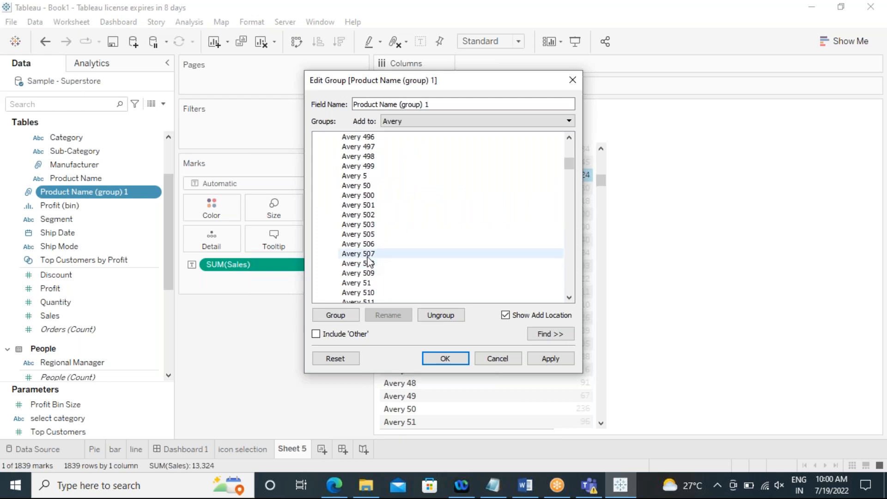
{"action": "scroll", "coordinate": [370, 262], "scroll_direction": "down", "scroll_amount": 5}
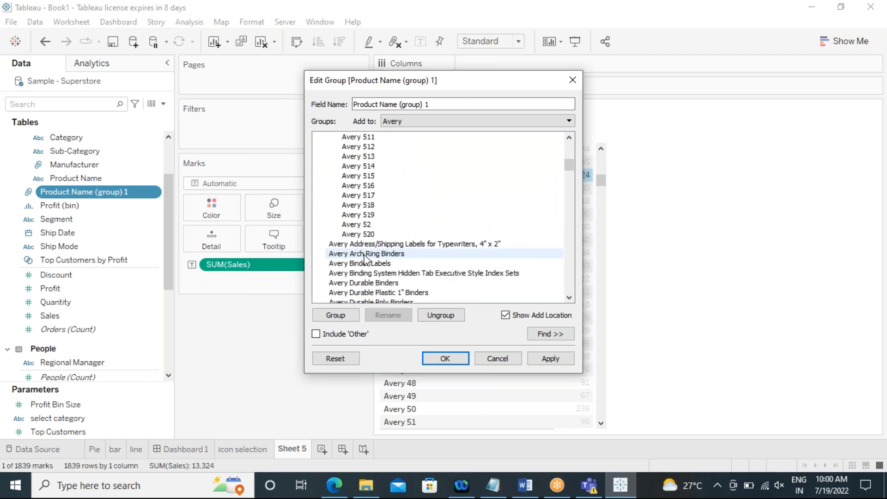
{"action": "left_click", "coordinate": [367, 235], "text": "shift"}
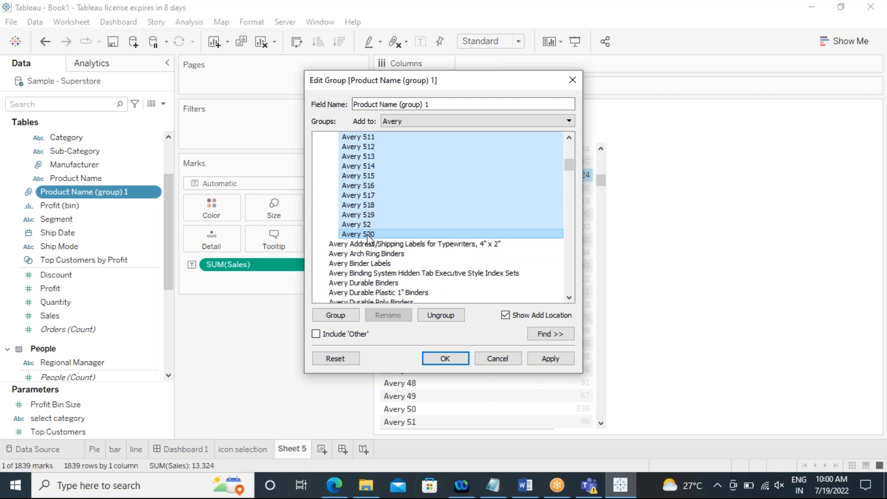
{"action": "left_click", "coordinate": [336, 315]}
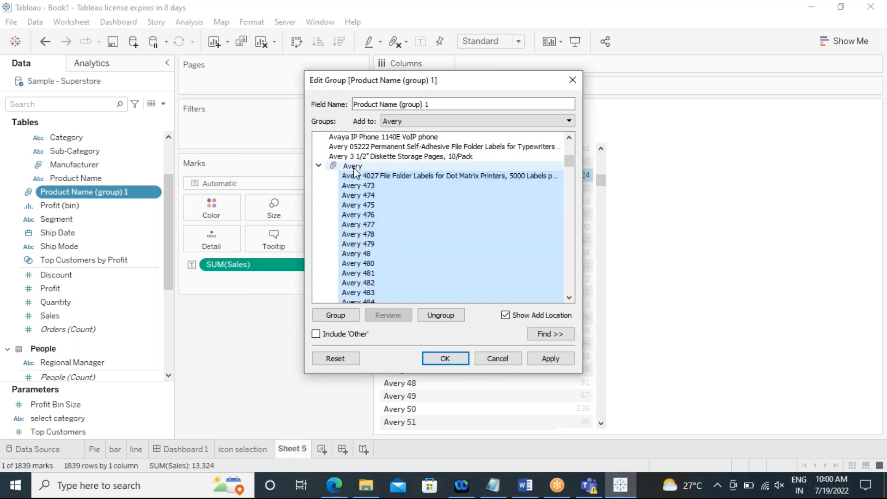
{"action": "left_click", "coordinate": [568, 121]}
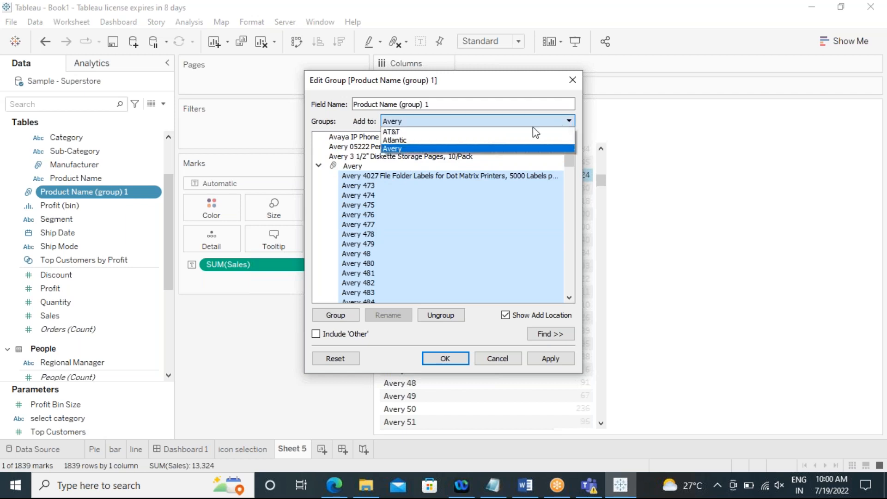
{"action": "left_click", "coordinate": [434, 148]}
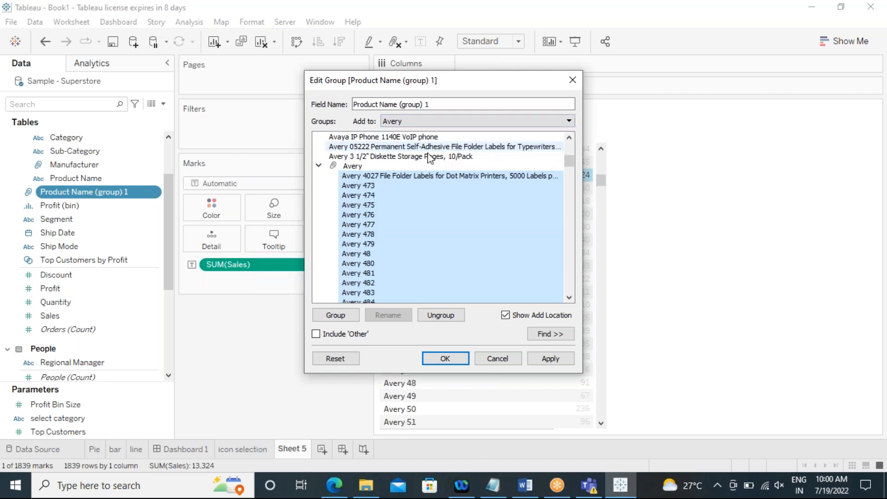
{"action": "left_click", "coordinate": [351, 166]}
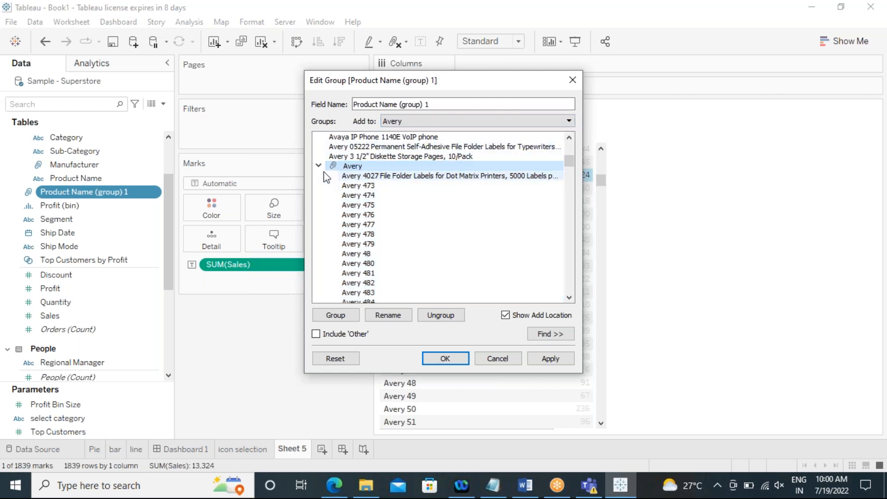
Step: Collapse the Avery group, scroll through the remaining product names, and confirm the group edits
{"action": "left_click", "coordinate": [319, 166]}
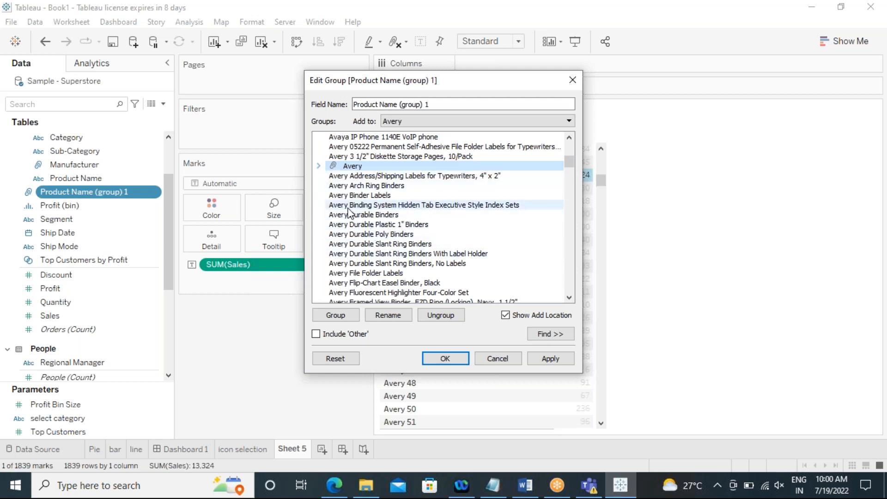
{"action": "scroll", "coordinate": [349, 212], "scroll_direction": "down", "scroll_amount": 15}
{"action": "scroll", "coordinate": [349, 212], "scroll_direction": "down", "scroll_amount": 20}
{"action": "scroll", "coordinate": [344, 212], "scroll_direction": "down", "scroll_amount": 20}
{"action": "left_click_drag", "start_coordinate": [569, 173], "coordinate": [572, 255]}
{"action": "scroll", "coordinate": [418, 252], "scroll_direction": "down", "scroll_amount": 8}
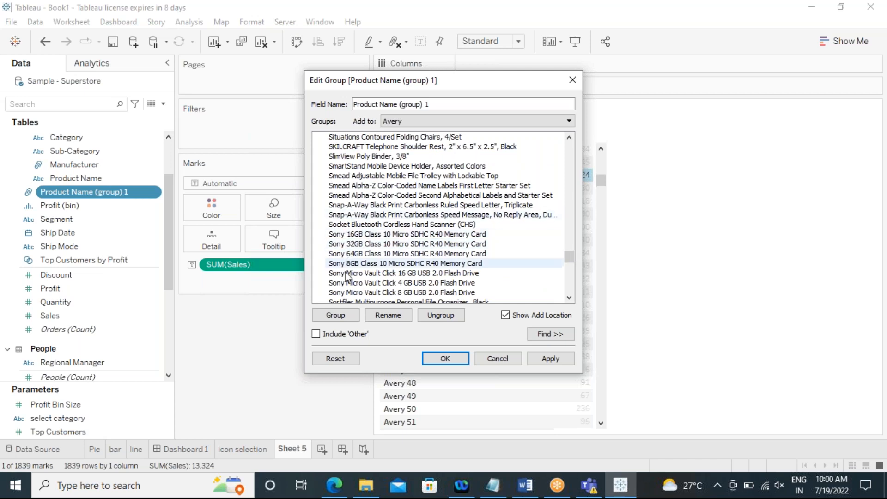
{"action": "scroll", "coordinate": [344, 270], "scroll_direction": "down", "scroll_amount": 1}
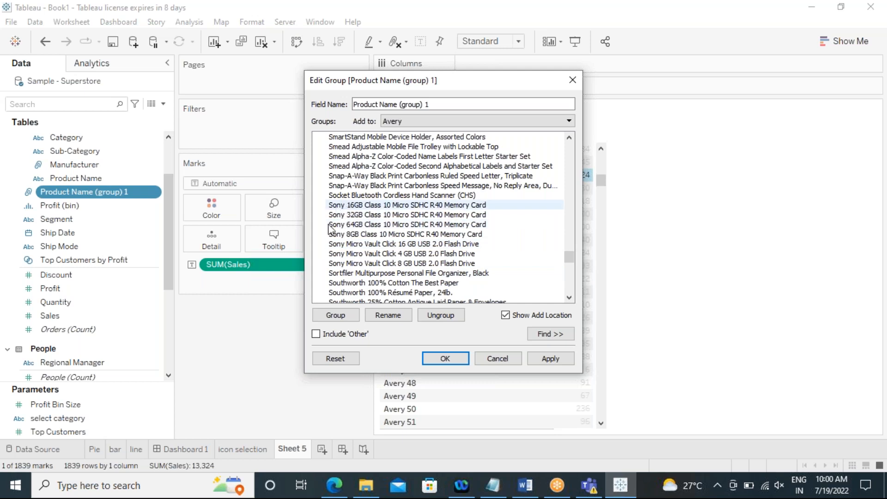
{"action": "scroll", "coordinate": [368, 264], "scroll_direction": "down", "scroll_amount": 15}
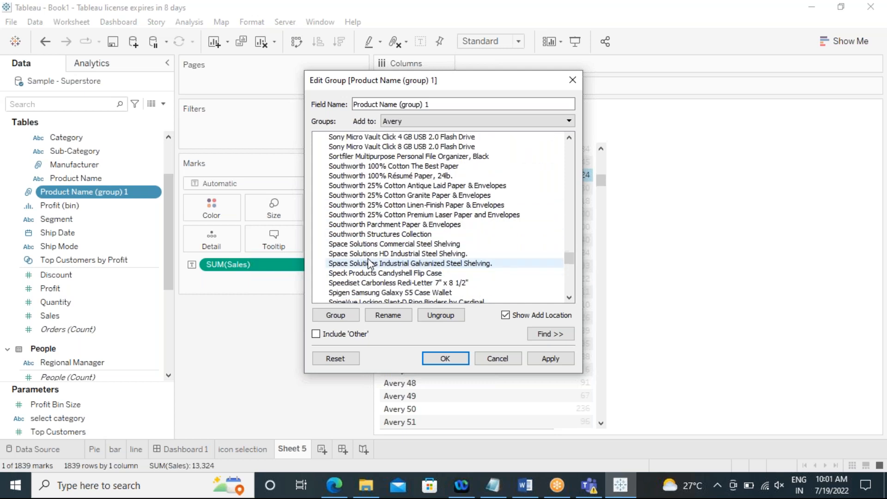
{"action": "scroll", "coordinate": [369, 262], "scroll_direction": "down", "scroll_amount": 10}
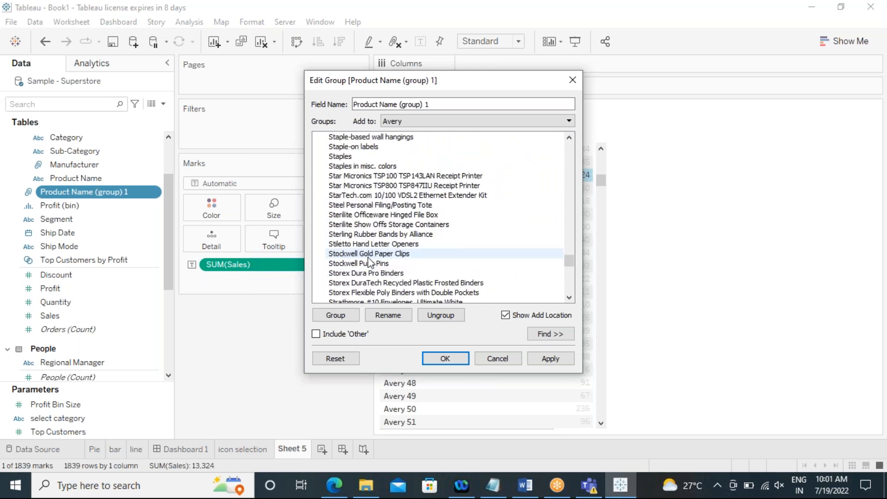
{"action": "scroll", "coordinate": [357, 251], "scroll_direction": "up", "scroll_amount": 1}
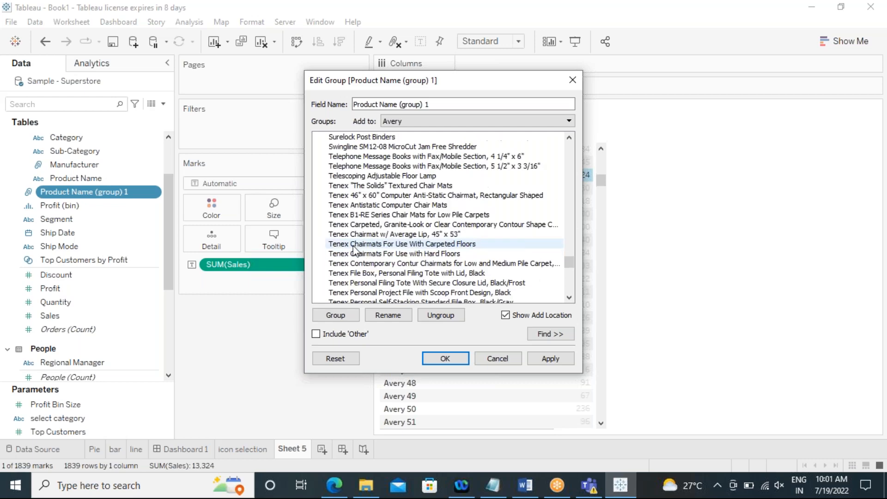
{"action": "scroll", "coordinate": [351, 251], "scroll_direction": "up", "scroll_amount": 7}
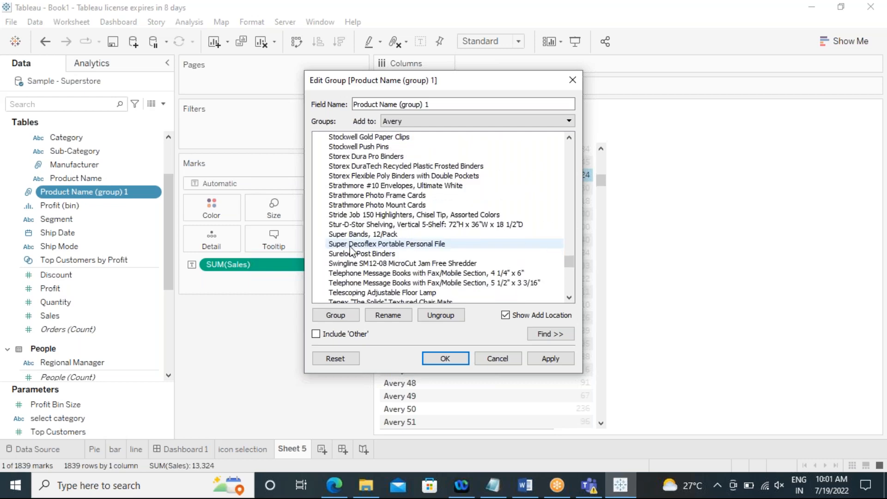
{"action": "scroll", "coordinate": [351, 251], "scroll_direction": "up", "scroll_amount": 8}
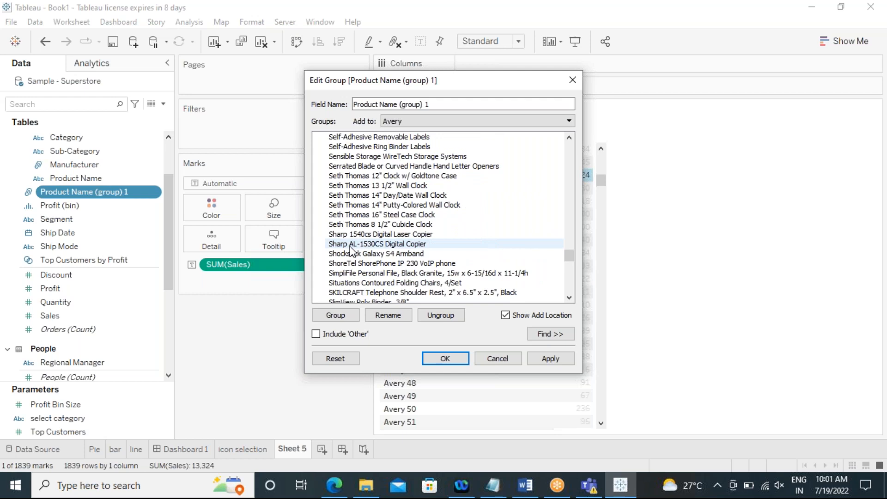
{"action": "scroll", "coordinate": [351, 251], "scroll_direction": "up", "scroll_amount": 12}
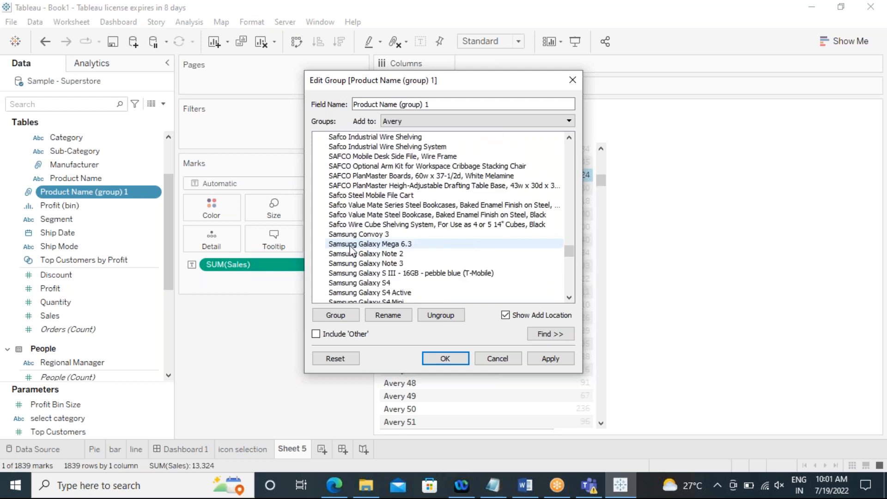
{"action": "scroll", "coordinate": [351, 251], "scroll_direction": "down", "scroll_amount": 1}
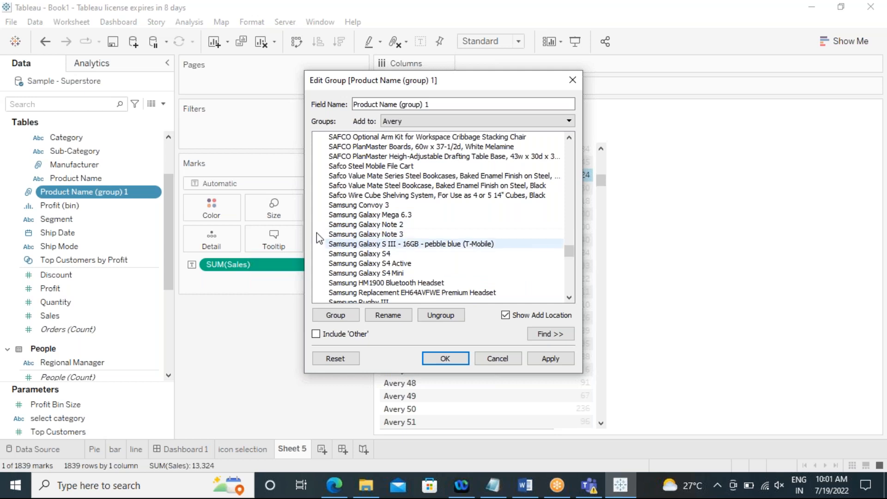
{"action": "scroll", "coordinate": [342, 240], "scroll_direction": "down", "scroll_amount": 1}
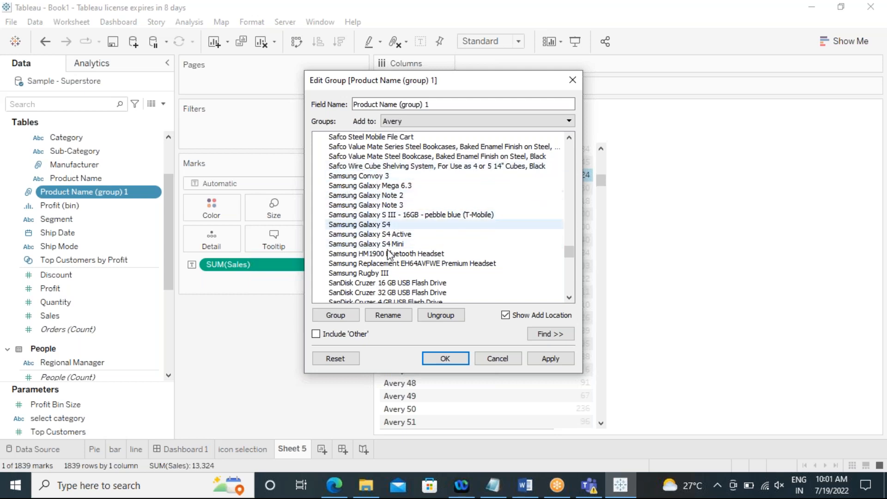
{"action": "left_click", "coordinate": [503, 360]}
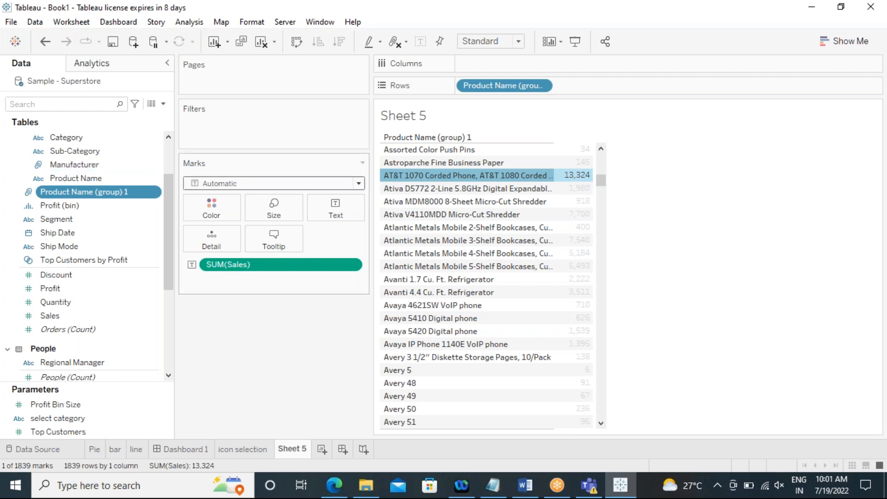
Step: Replace the product group on Rows with the Manufacturer field
{"action": "left_click_drag", "start_coordinate": [503, 86], "coordinate": [42, 168]}
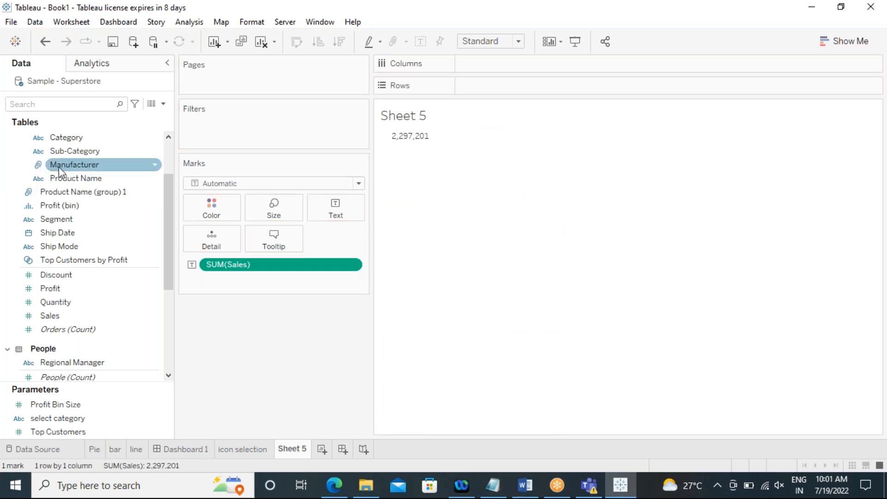
{"action": "left_click_drag", "start_coordinate": [115, 165], "coordinate": [497, 90]}
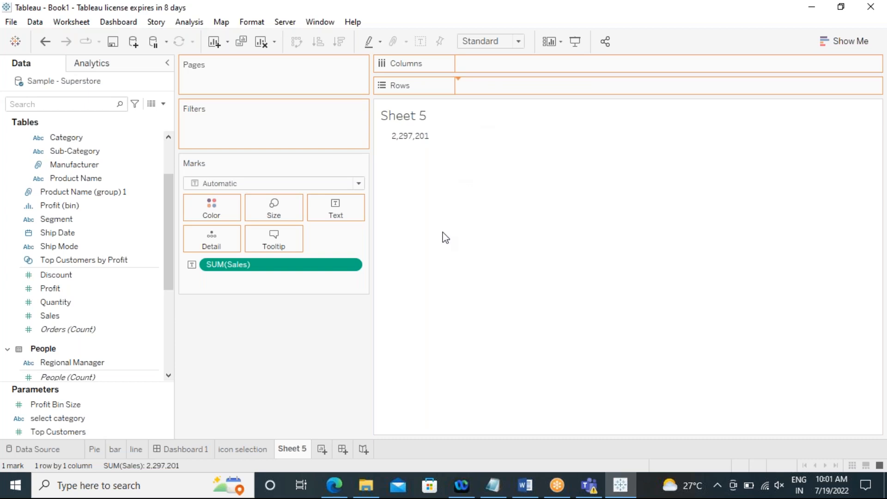
{"action": "left_click_drag", "start_coordinate": [529, 166], "coordinate": [528, 389]}
{"action": "scroll", "coordinate": [462, 326], "scroll_direction": "up", "scroll_amount": 1}
{"action": "scroll", "coordinate": [452, 299], "scroll_direction": "up", "scroll_amount": 6}
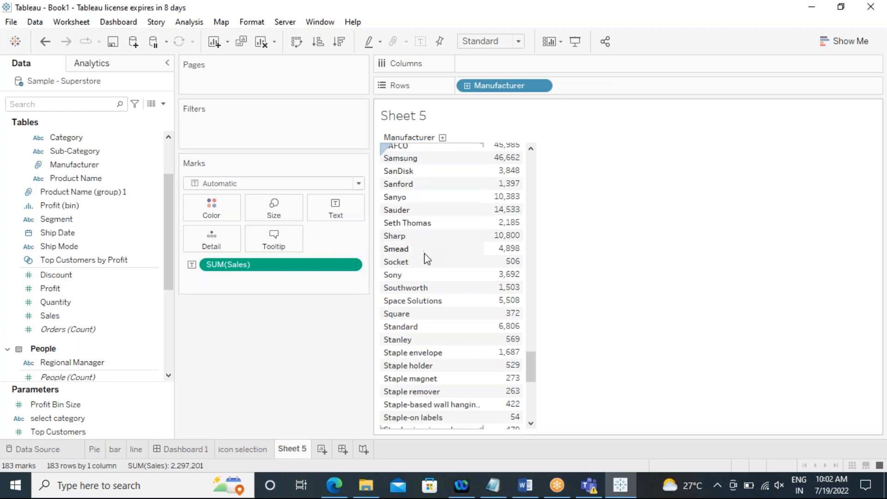
Step: Add the Product Name (group) 1 field to Rows beside Manufacturer, including all members
{"action": "left_click", "coordinate": [75, 193]}
{"action": "left_click_drag", "start_coordinate": [73, 197], "coordinate": [589, 87]}
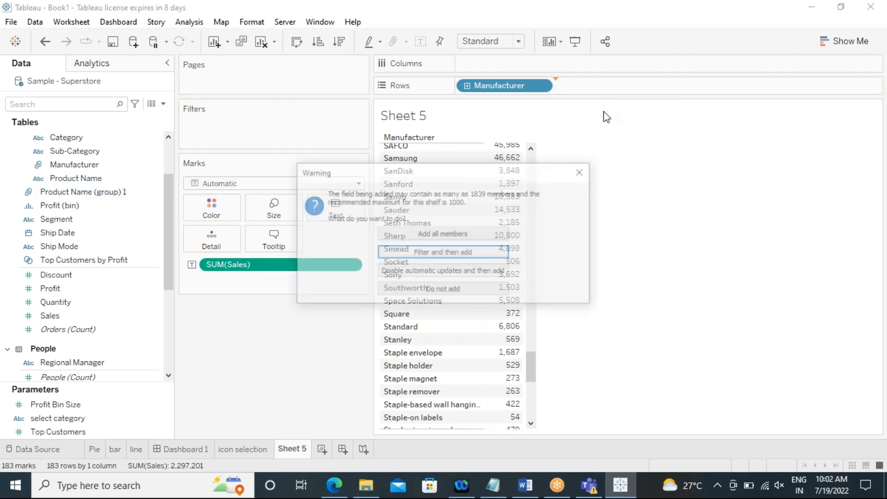
{"action": "left_click", "coordinate": [427, 234]}
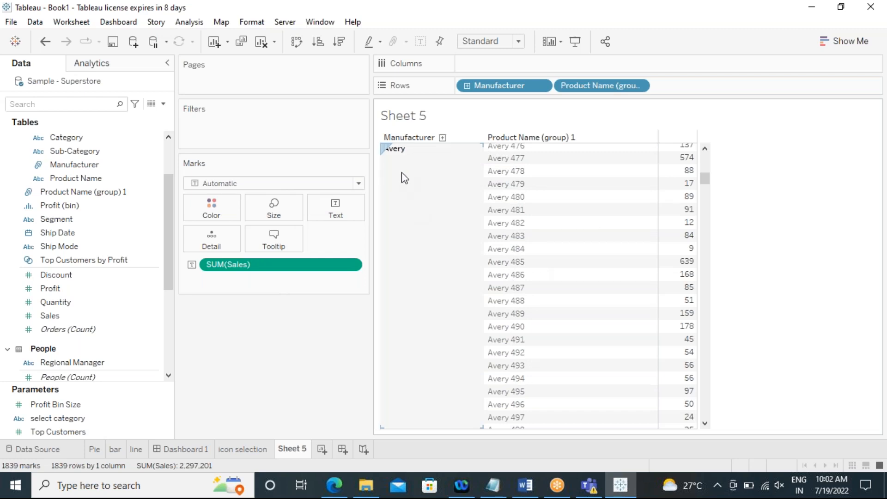
Step: Scroll through the Manufacturer and product group table to compare the brand groupings
{"action": "scroll", "coordinate": [404, 177], "scroll_direction": "up", "scroll_amount": 6}
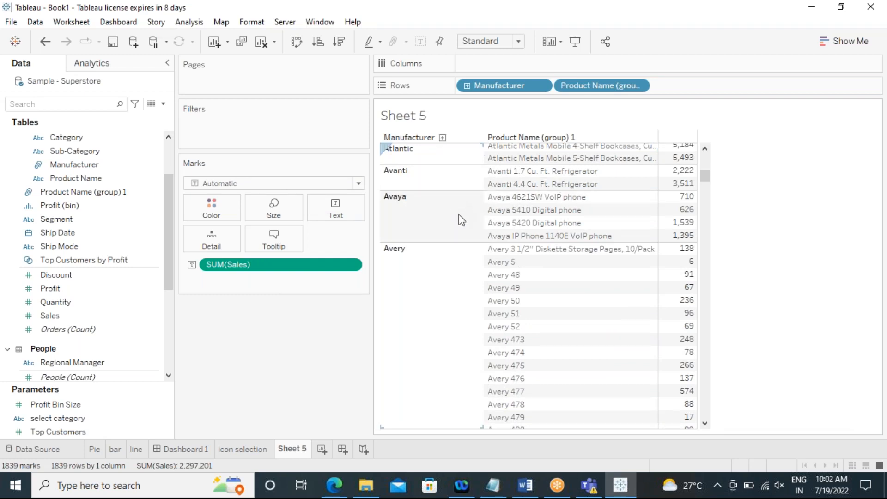
{"action": "scroll", "coordinate": [459, 215], "scroll_direction": "up", "scroll_amount": 2}
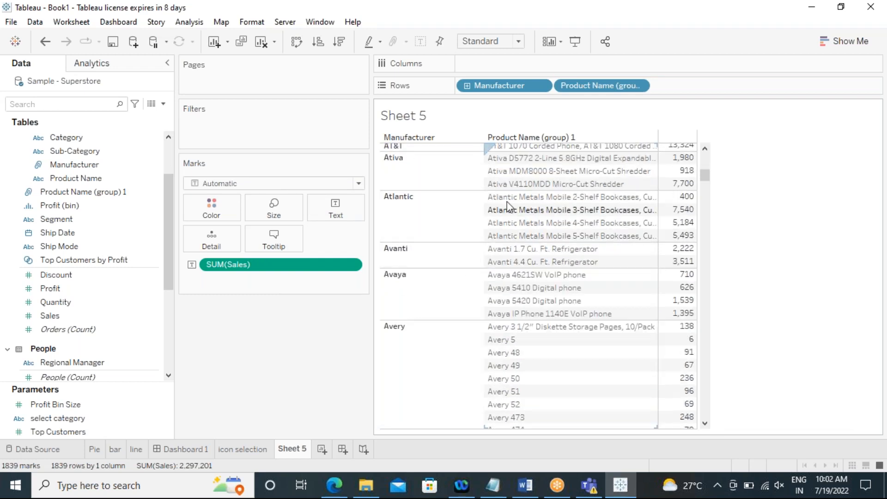
{"action": "scroll", "coordinate": [423, 240], "scroll_direction": "up", "scroll_amount": 2}
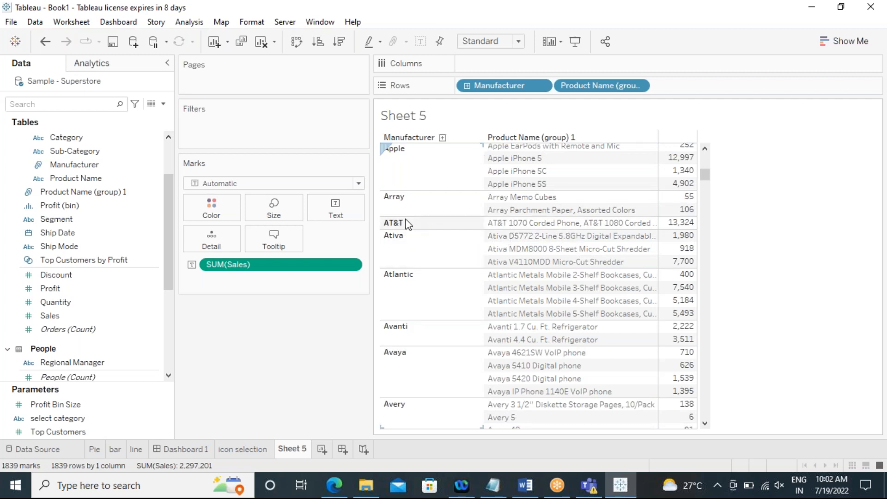
{"action": "scroll", "coordinate": [426, 254], "scroll_direction": "up", "scroll_amount": 3}
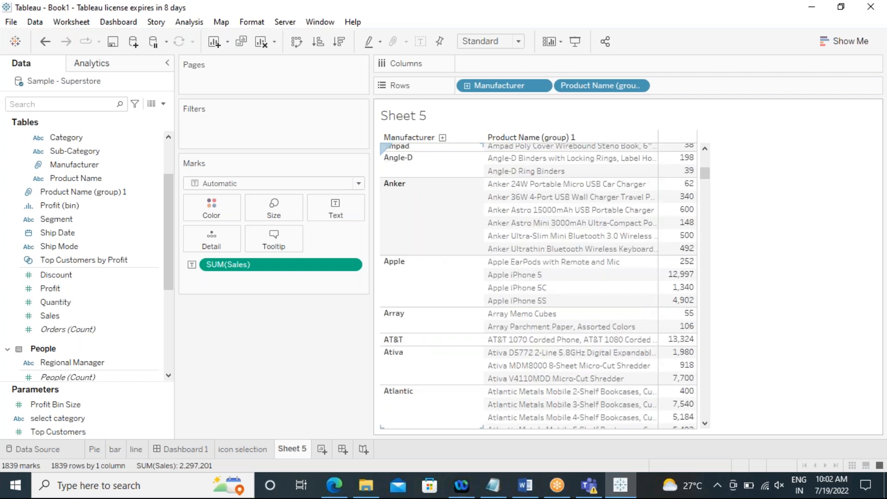
{"action": "scroll", "coordinate": [427, 254], "scroll_direction": "up", "scroll_amount": 1}
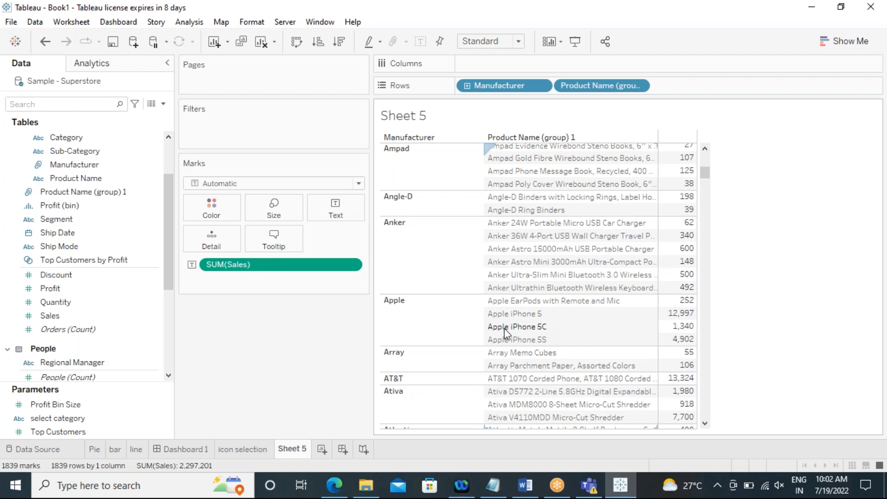
{"action": "scroll", "coordinate": [432, 267], "scroll_direction": "up", "scroll_amount": 8}
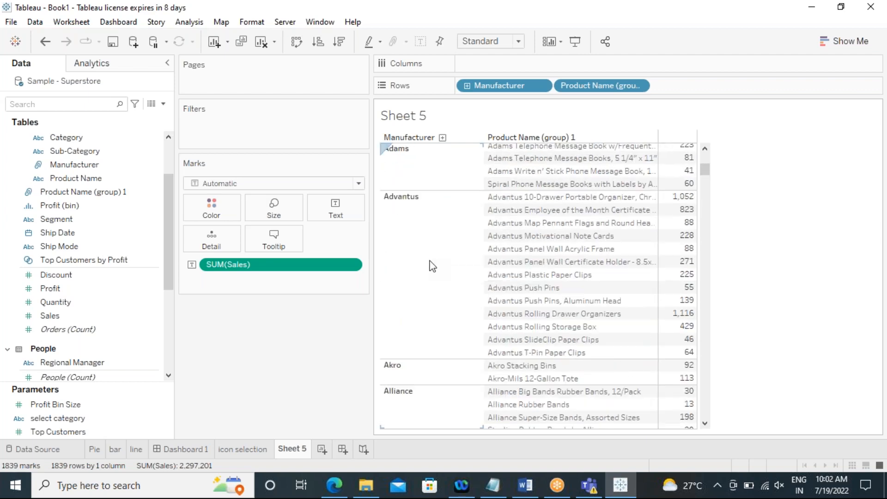
{"action": "scroll", "coordinate": [433, 266], "scroll_direction": "down", "scroll_amount": 10}
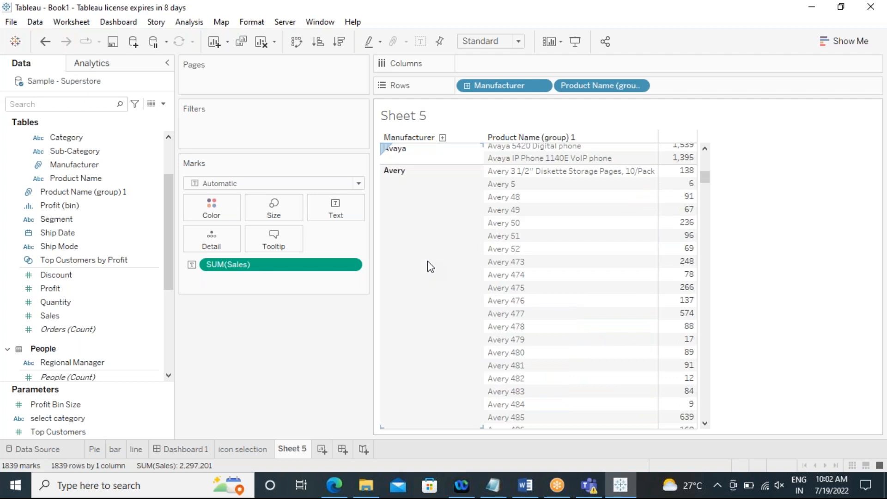
{"action": "scroll", "coordinate": [430, 266], "scroll_direction": "up", "scroll_amount": 1}
{"action": "scroll", "coordinate": [430, 267], "scroll_direction": "up", "scroll_amount": 2}
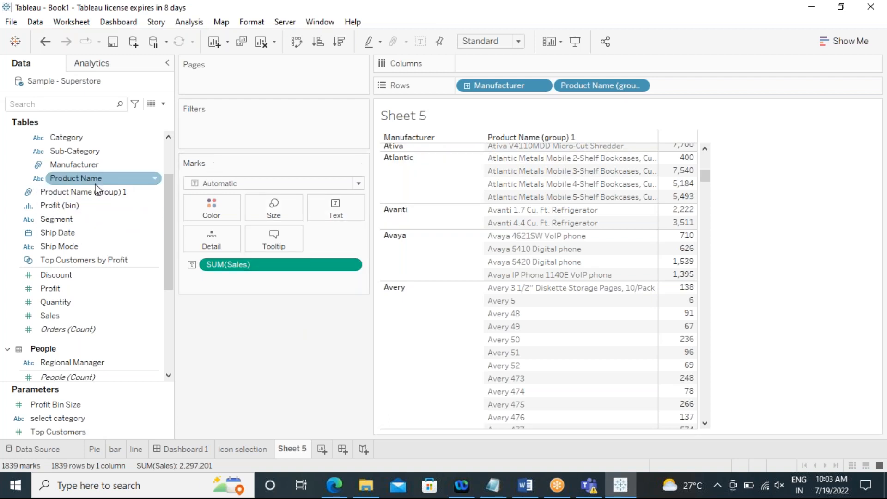
Step: Rename the Product Name (group) 1 field as manufacturer
{"action": "left_click", "coordinate": [119, 198]}
{"action": "right_click", "coordinate": [121, 199]}
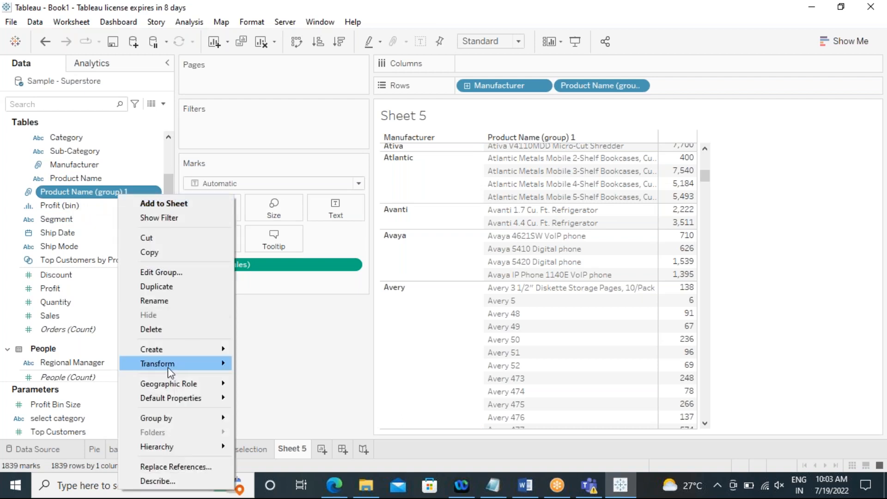
{"action": "left_click", "coordinate": [172, 304]}
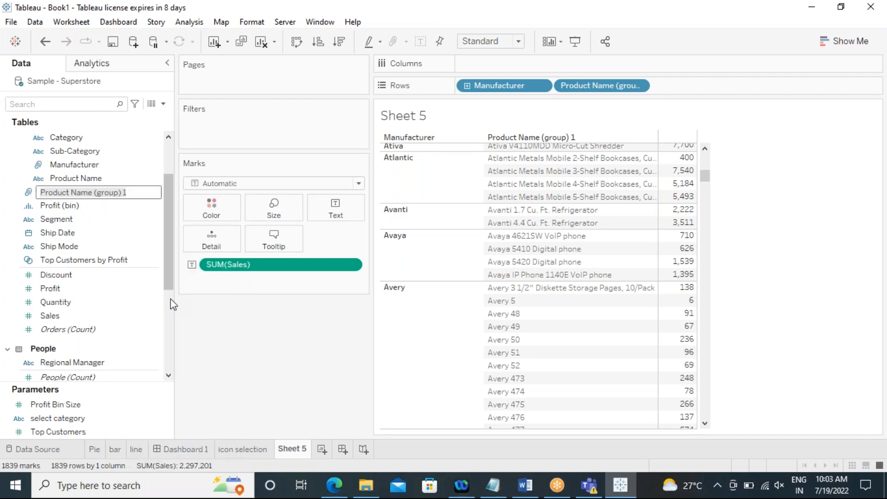
{"action": "type", "text": "manufacturer"}
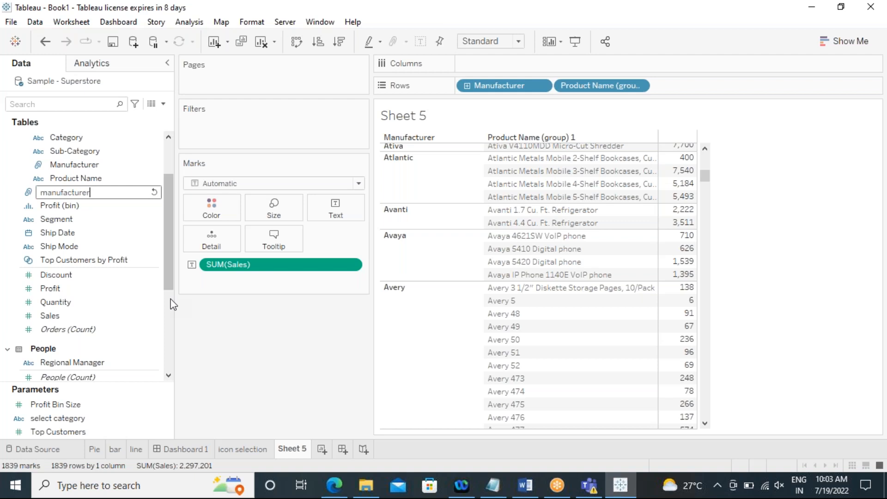
{"action": "key", "text": "Return"}
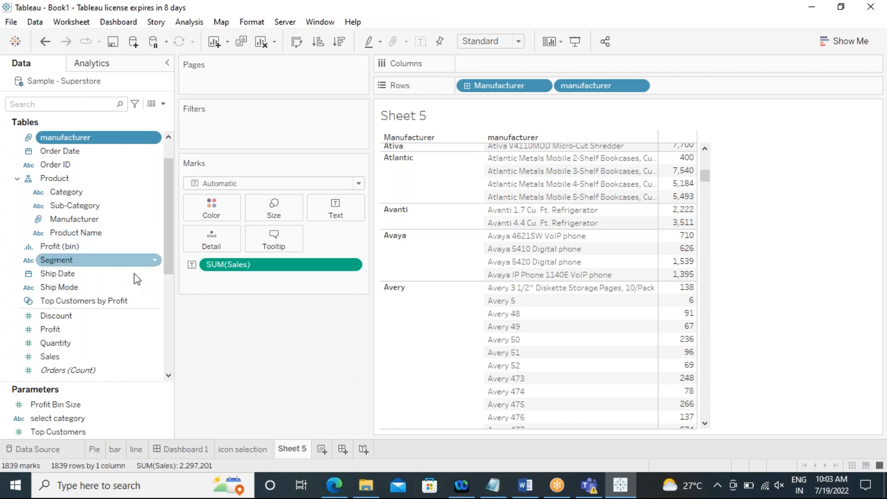
Step: Create a new worksheet and place the State field from Location on Rows
{"action": "left_click_drag", "start_coordinate": [167, 249], "coordinate": [95, 156]}
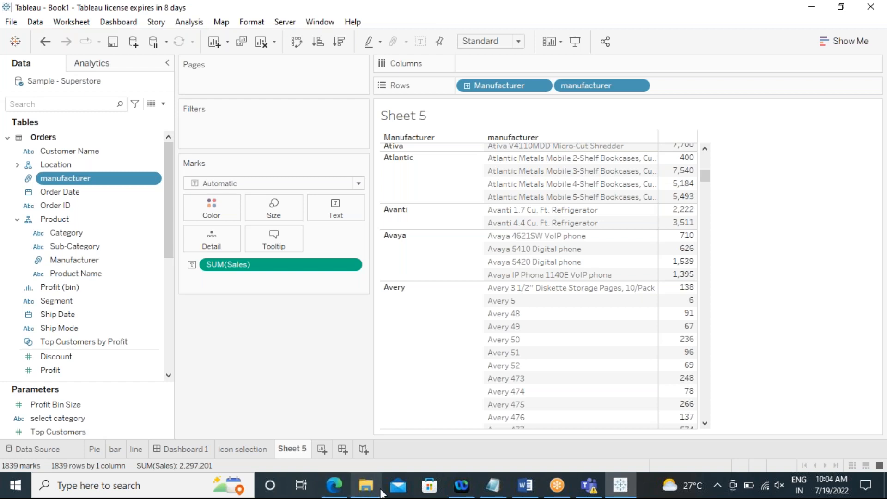
{"action": "left_click", "coordinate": [322, 449]}
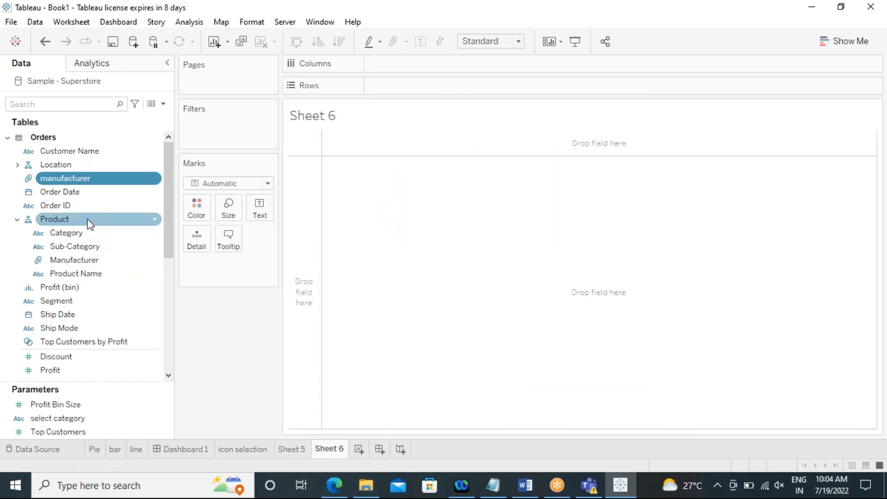
{"action": "scroll", "coordinate": [135, 257], "scroll_direction": "down", "scroll_amount": 2}
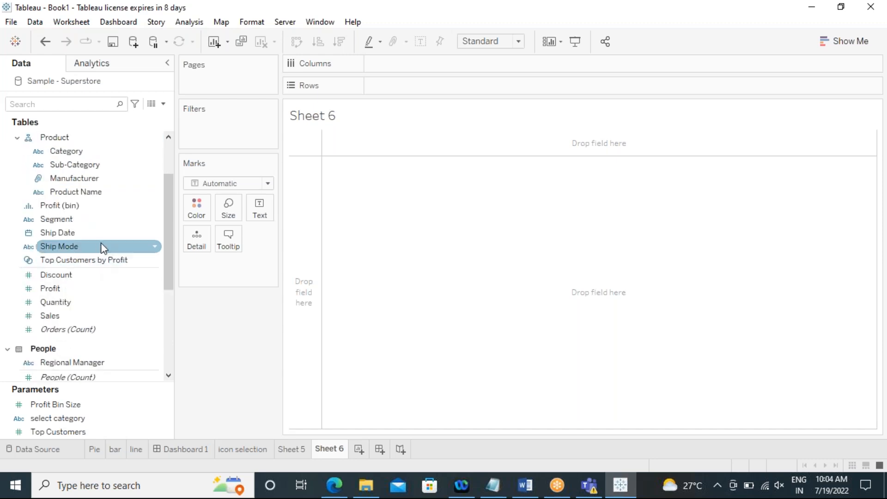
{"action": "scroll", "coordinate": [101, 303], "scroll_direction": "down", "scroll_amount": 1}
{"action": "scroll", "coordinate": [99, 301], "scroll_direction": "up", "scroll_amount": 3}
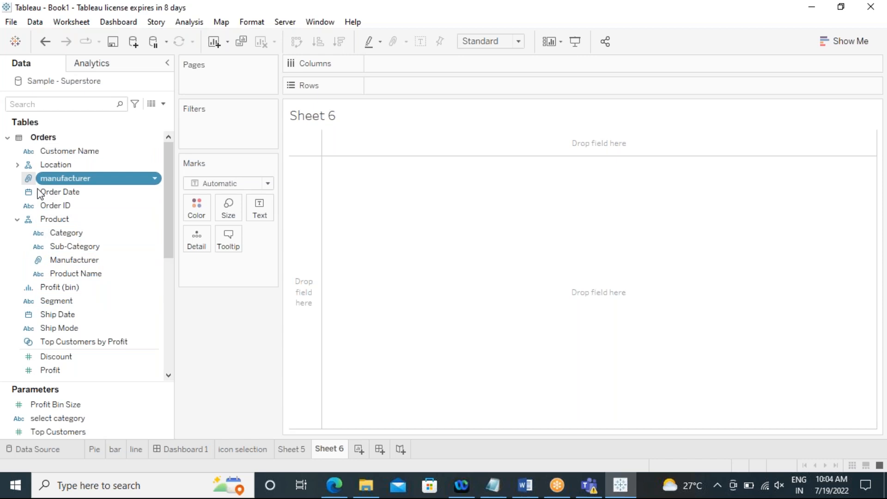
{"action": "left_click", "coordinate": [17, 165]}
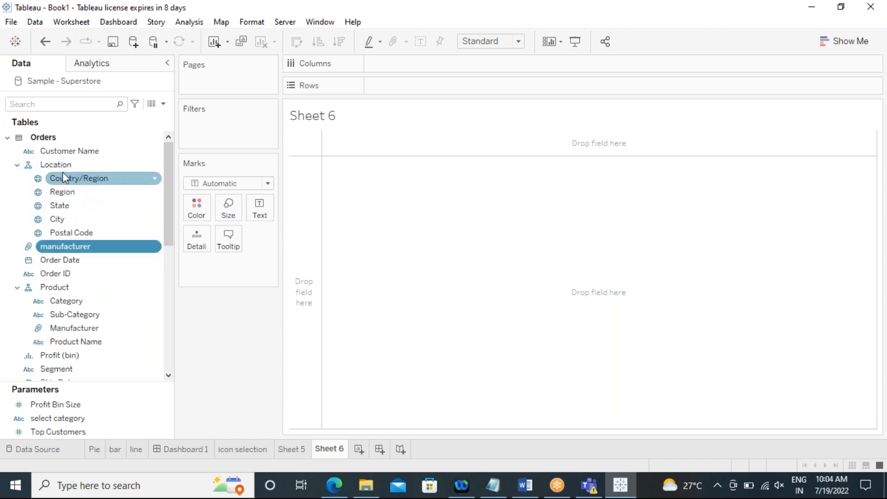
{"action": "left_click_drag", "start_coordinate": [60, 205], "coordinate": [504, 88]}
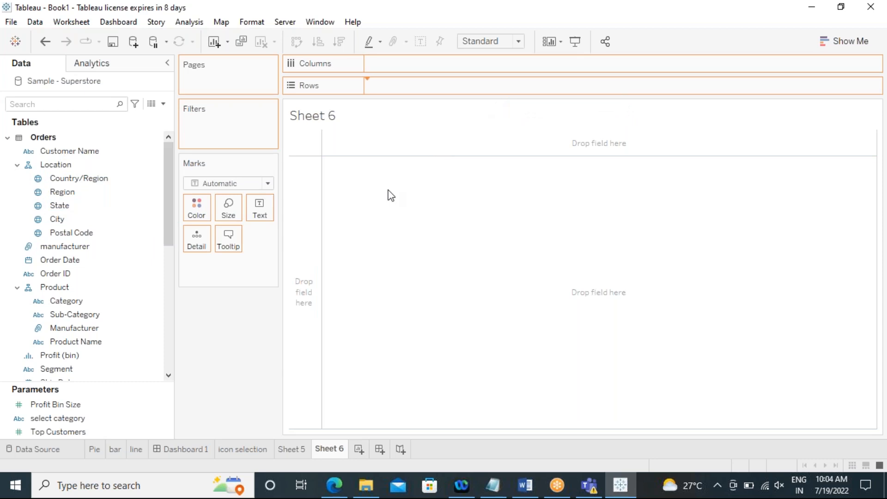
Step: Turn the State list into a symbol map using Show Me
{"action": "left_click", "coordinate": [59, 220]}
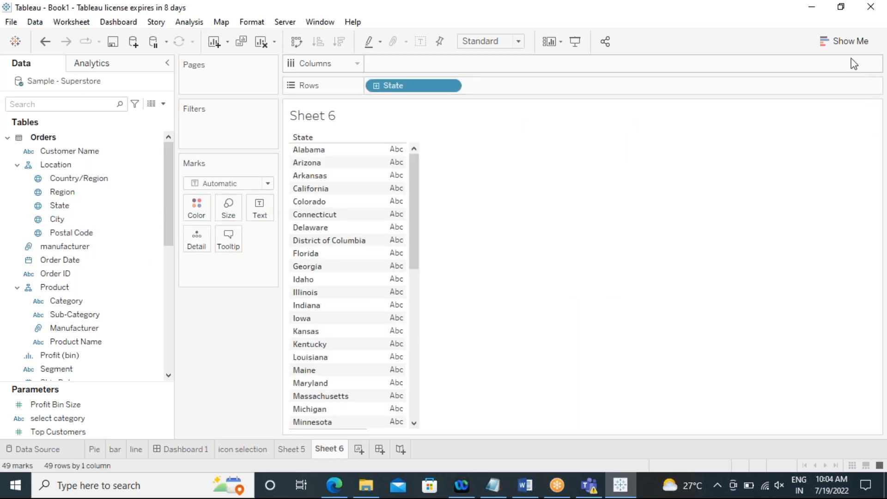
{"action": "left_click", "coordinate": [848, 47]}
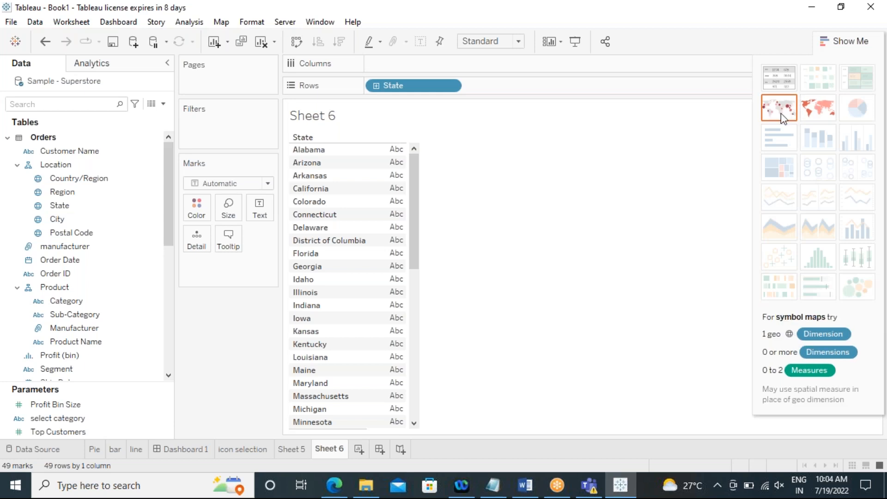
{"action": "left_click", "coordinate": [838, 48]}
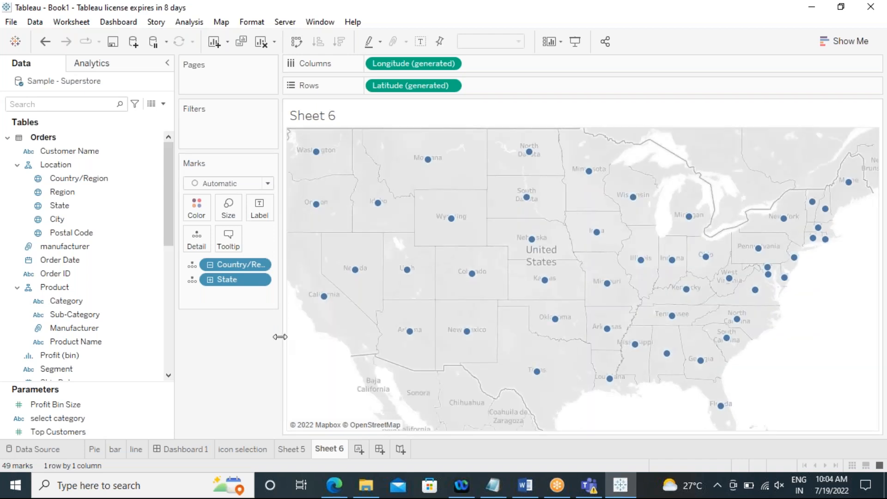
Step: Size the state marks on the map by Sales
{"action": "left_click_drag", "start_coordinate": [280, 337], "coordinate": [250, 336]}
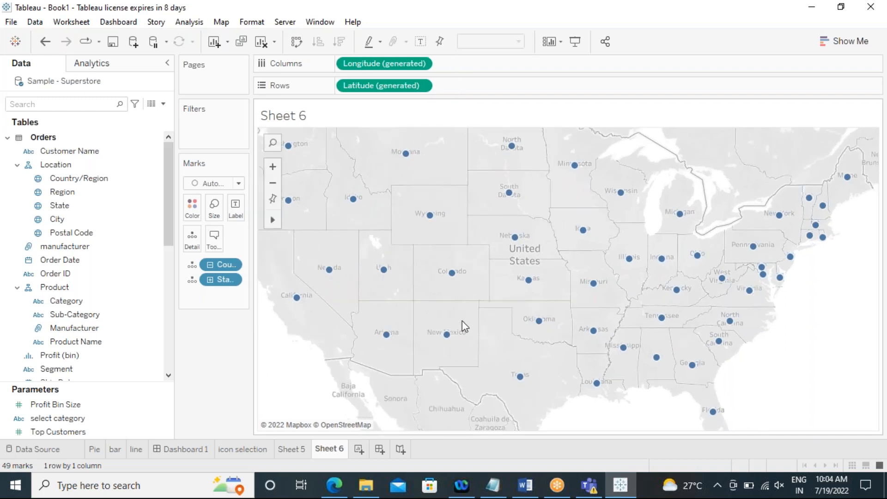
{"action": "scroll", "coordinate": [462, 320], "scroll_direction": "down", "scroll_amount": 2}
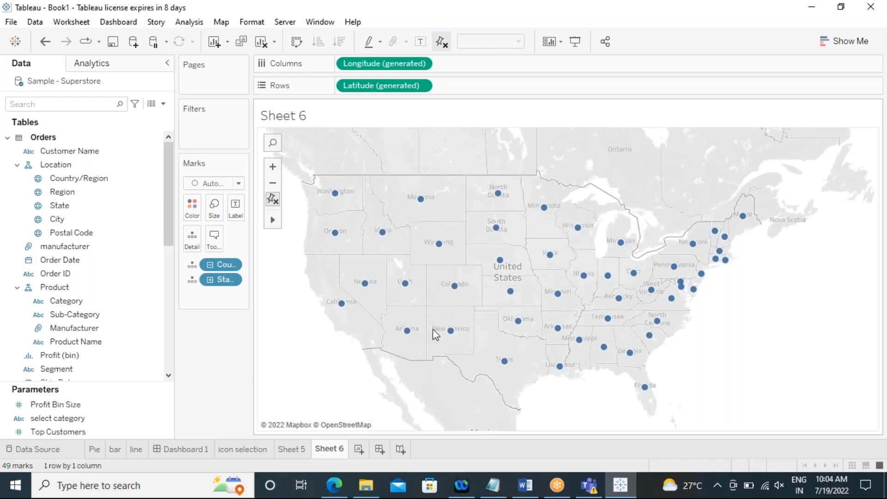
{"action": "left_click", "coordinate": [66, 301]}
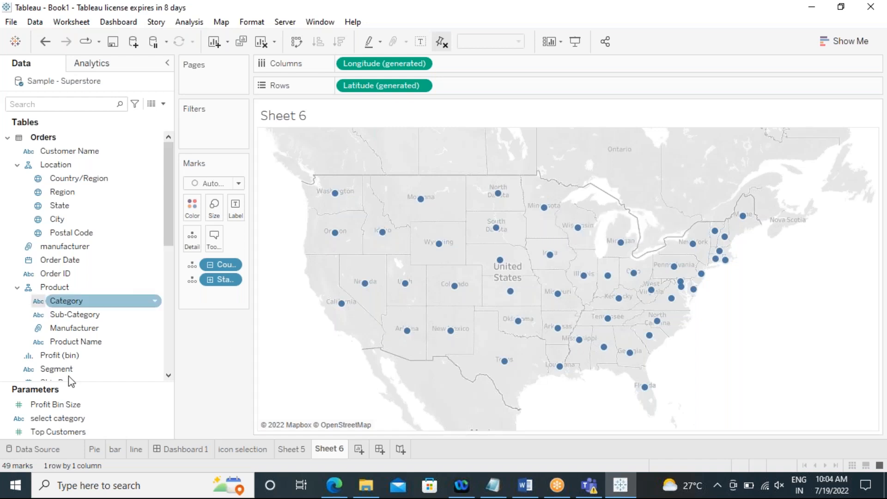
{"action": "scroll", "coordinate": [113, 305], "scroll_direction": "down", "scroll_amount": 5}
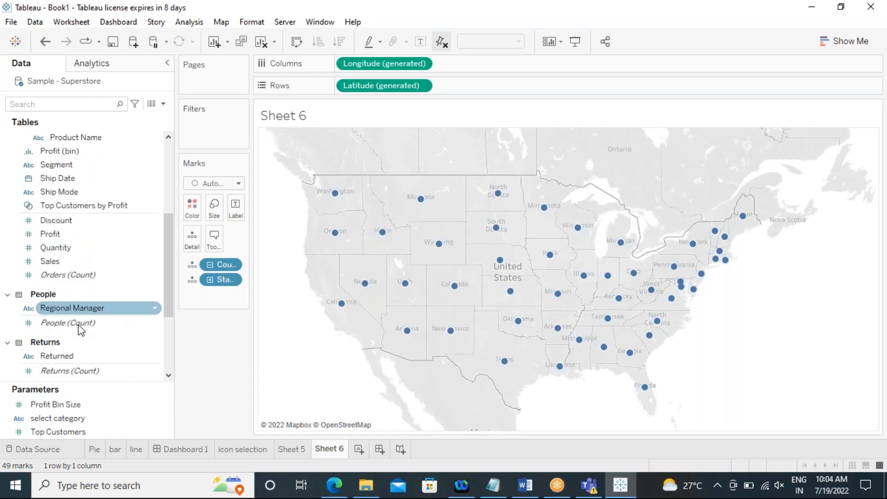
{"action": "left_click", "coordinate": [53, 262]}
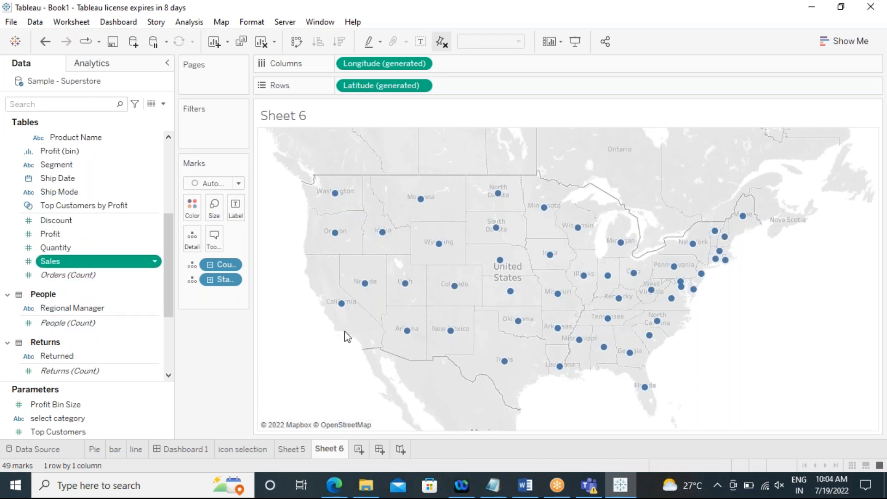
{"action": "left_click_drag", "start_coordinate": [347, 337], "coordinate": [351, 335]}
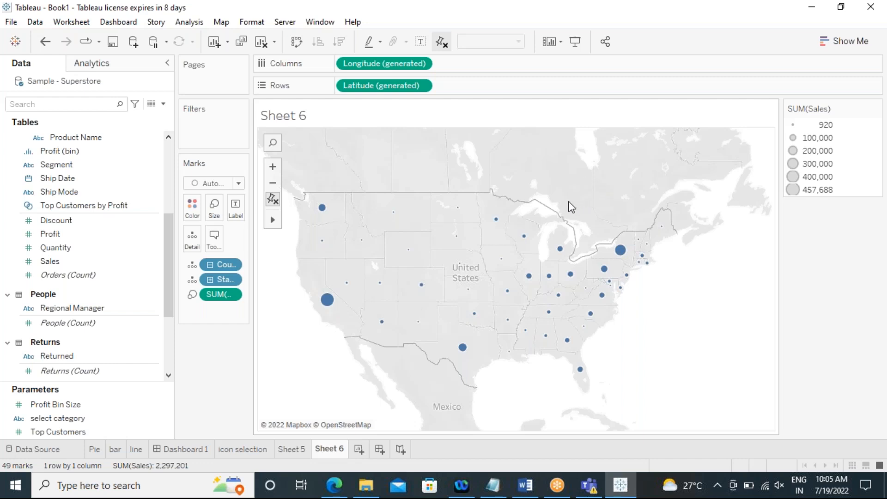
Step: Select clusters of states by region on the map to compare their combined sales
{"action": "left_click_drag", "start_coordinate": [558, 190], "coordinate": [724, 412]}
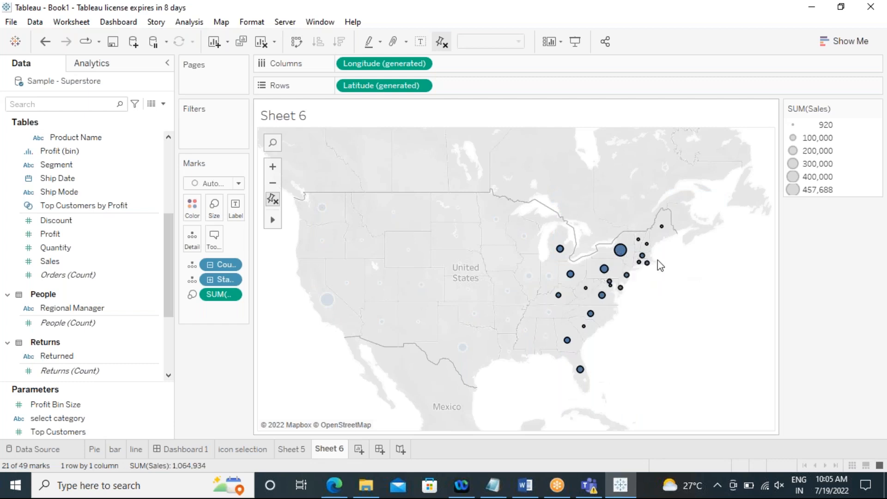
{"action": "left_click", "coordinate": [314, 347]}
{"action": "left_click_drag", "start_coordinate": [300, 332], "coordinate": [624, 430]}
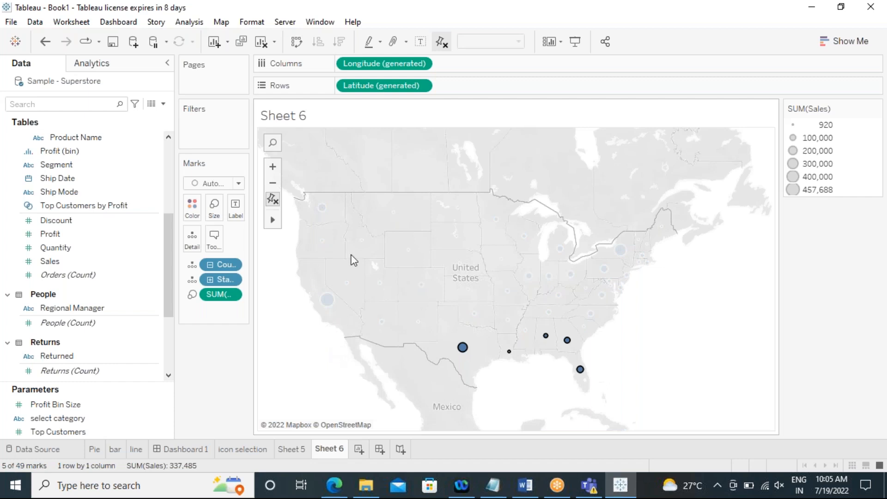
{"action": "left_click_drag", "start_coordinate": [343, 208], "coordinate": [272, 367]}
{"action": "left_click_drag", "start_coordinate": [410, 208], "coordinate": [283, 394]}
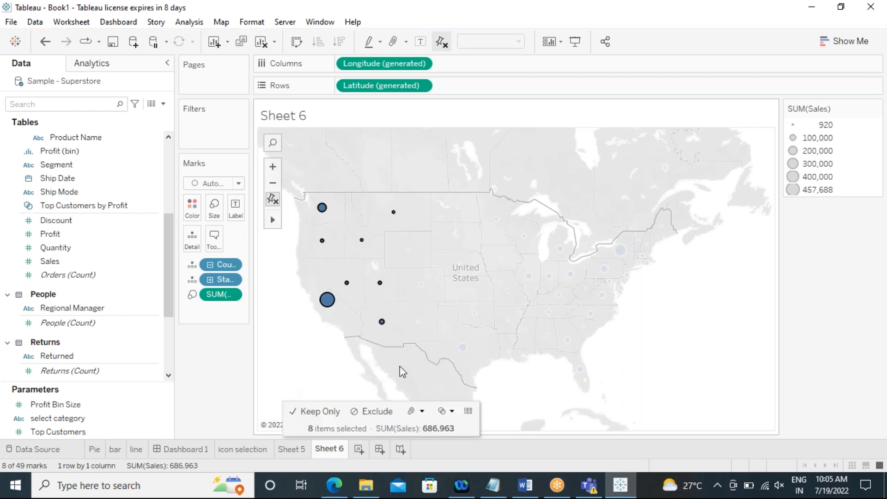
{"action": "left_click_drag", "start_coordinate": [414, 180], "coordinate": [559, 287]}
{"action": "left_click_drag", "start_coordinate": [415, 354], "coordinate": [592, 293]}
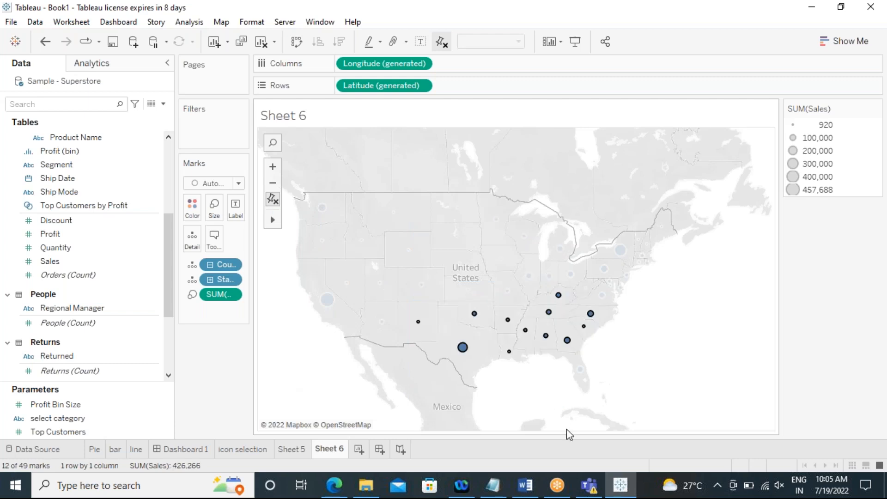
{"action": "left_click", "coordinate": [350, 379]}
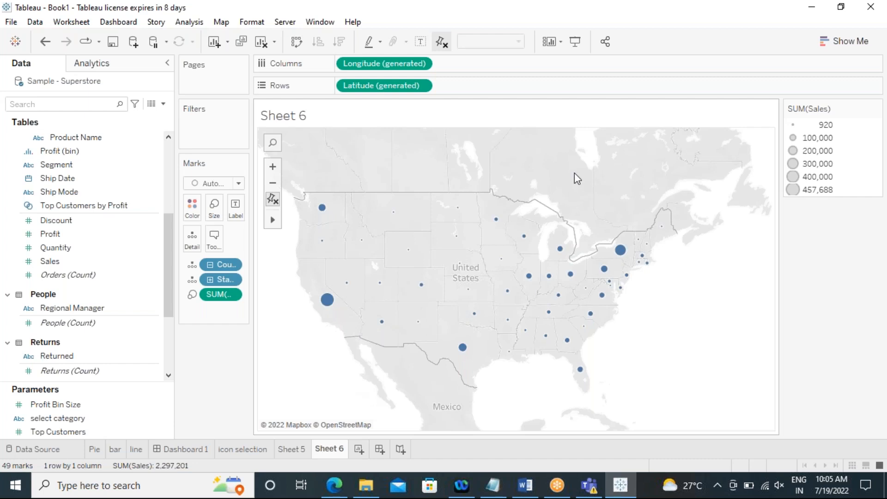
{"action": "left_click_drag", "start_coordinate": [568, 169], "coordinate": [596, 315]}
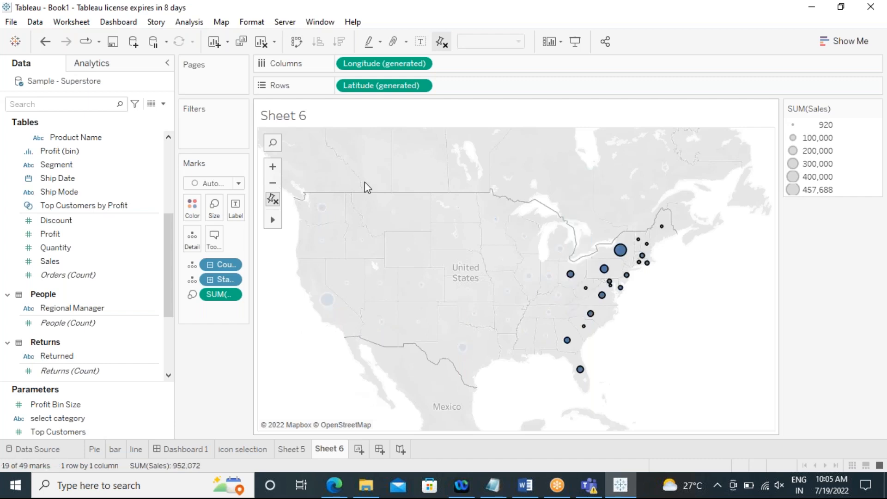
{"action": "left_click_drag", "start_coordinate": [364, 178], "coordinate": [289, 382]}
{"action": "left_click_drag", "start_coordinate": [412, 153], "coordinate": [565, 281]}
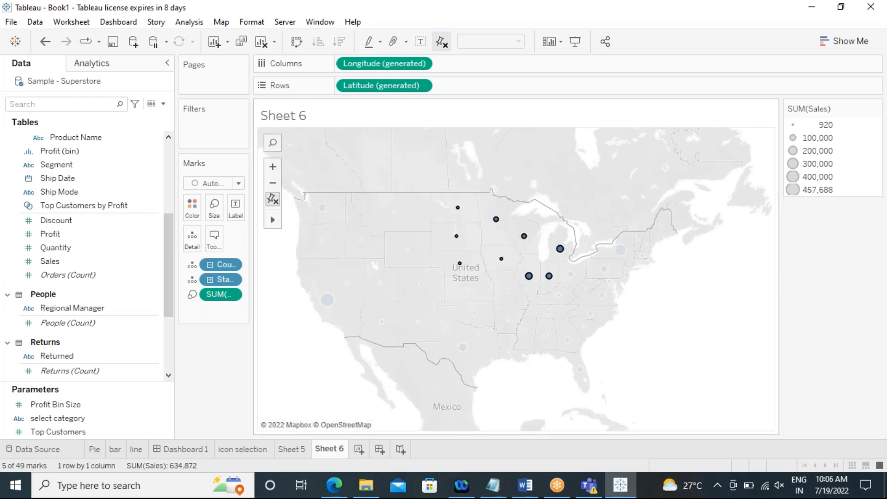
{"action": "left_click_drag", "start_coordinate": [362, 330], "coordinate": [627, 303]}
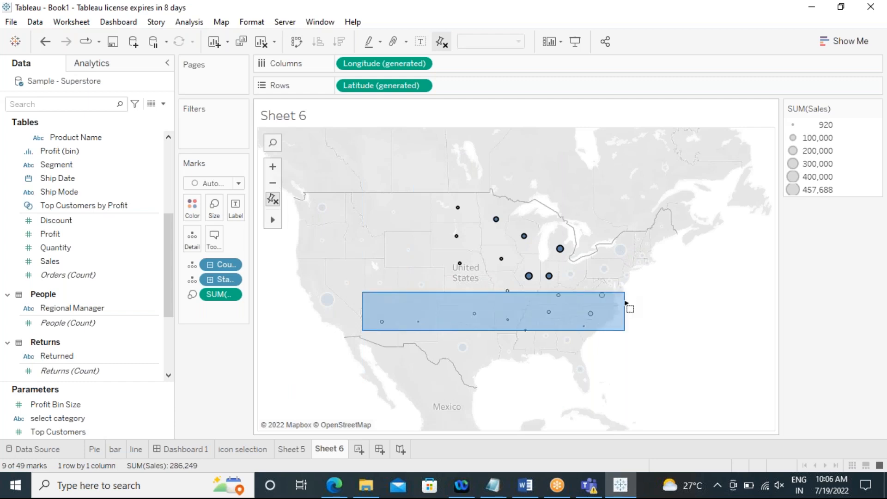
{"action": "left_click", "coordinate": [513, 409]}
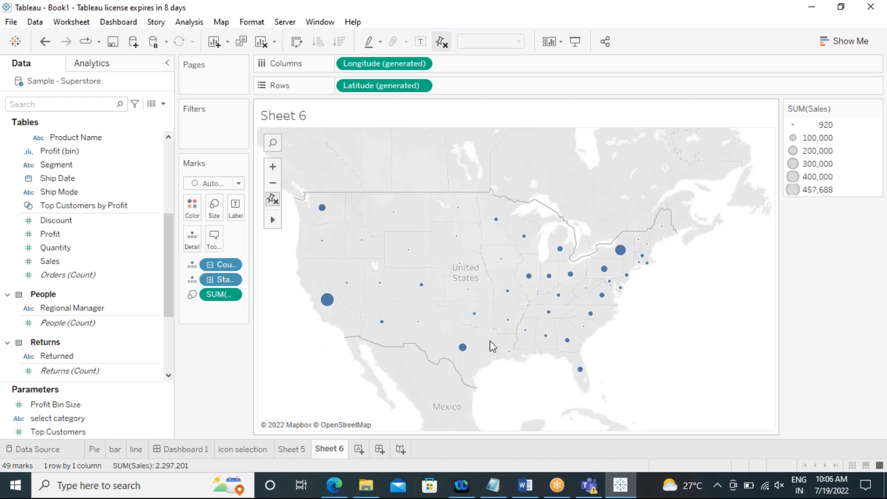
{"action": "left_click_drag", "start_coordinate": [580, 191], "coordinate": [683, 339]}
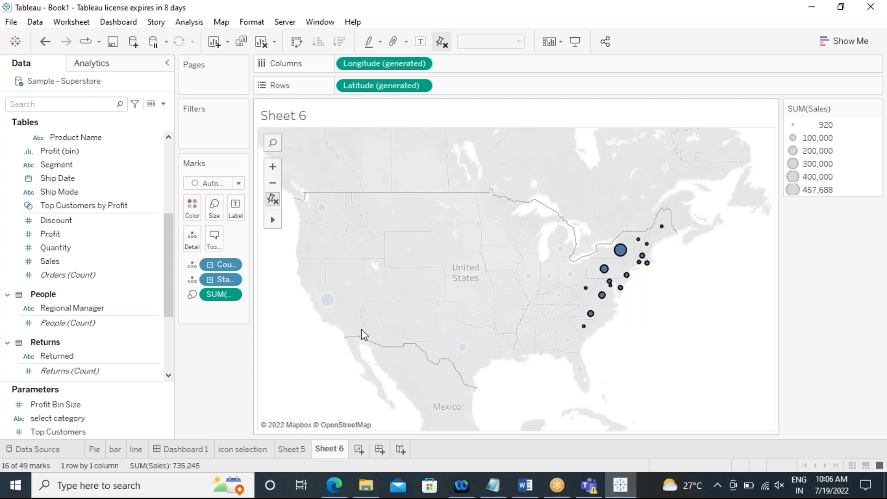
{"action": "mouse_move", "coordinate": [381, 321]}
{"action": "left_click_drag", "start_coordinate": [405, 327], "coordinate": [491, 396]}
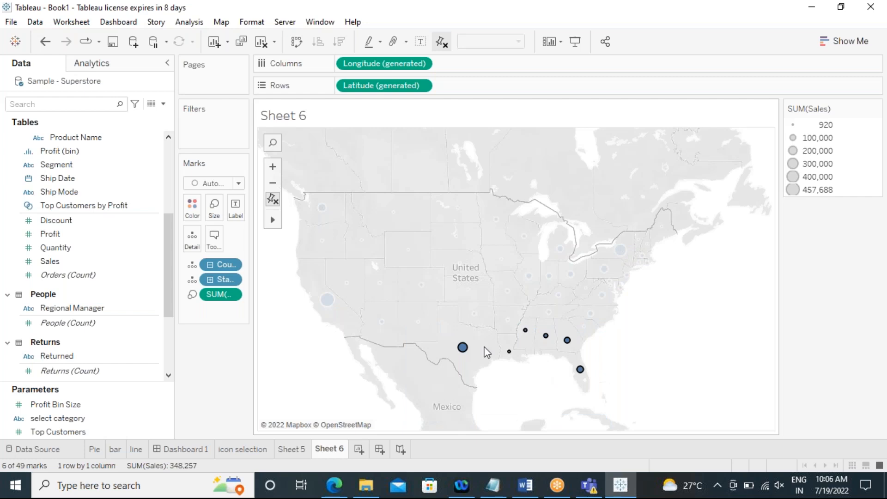
{"action": "left_click_drag", "start_coordinate": [384, 179], "coordinate": [540, 294]}
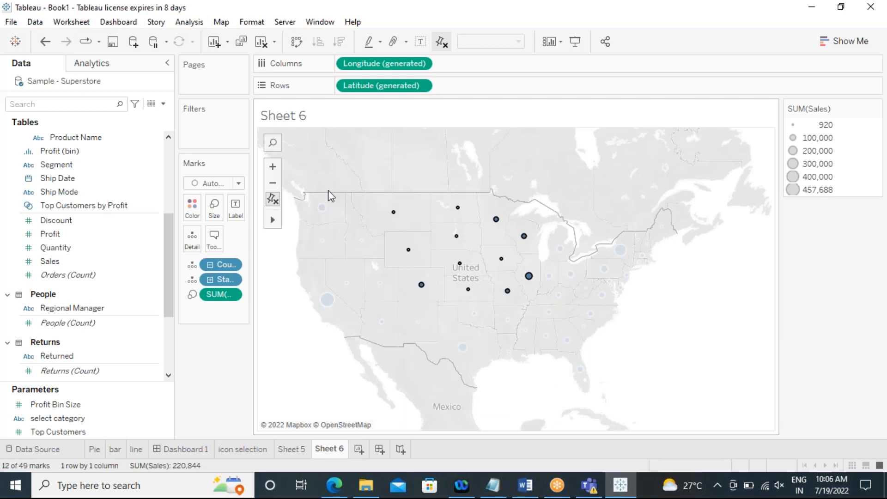
{"action": "left_click_drag", "start_coordinate": [328, 190], "coordinate": [299, 393]}
{"action": "left_click", "coordinate": [318, 370]}
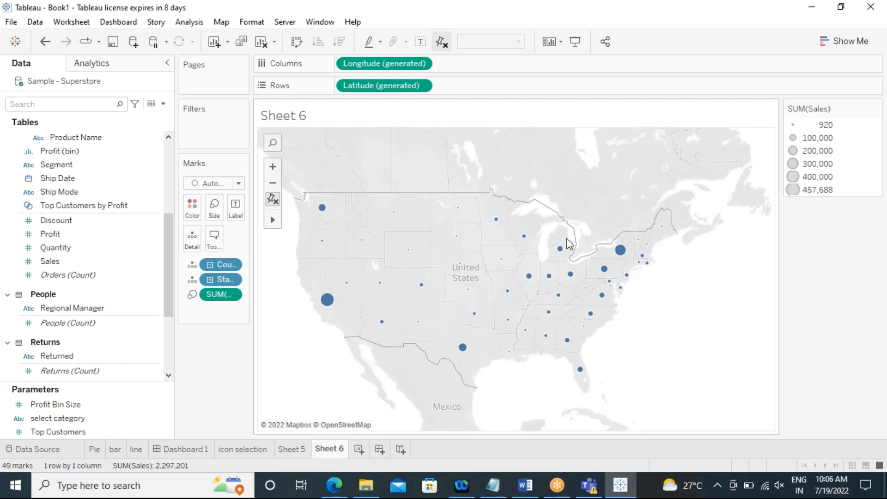
Step: Group the eastern states on the map by State and Country/Region
{"action": "left_click_drag", "start_coordinate": [573, 165], "coordinate": [710, 363]}
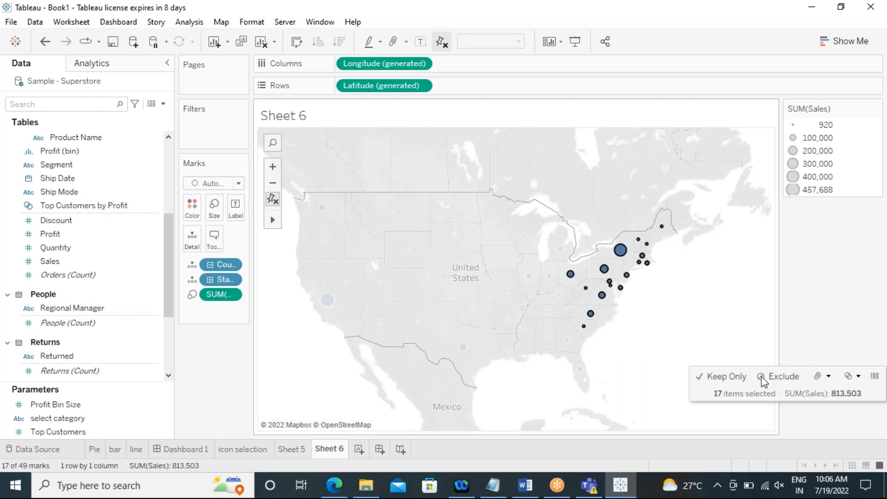
{"action": "left_click", "coordinate": [817, 379]}
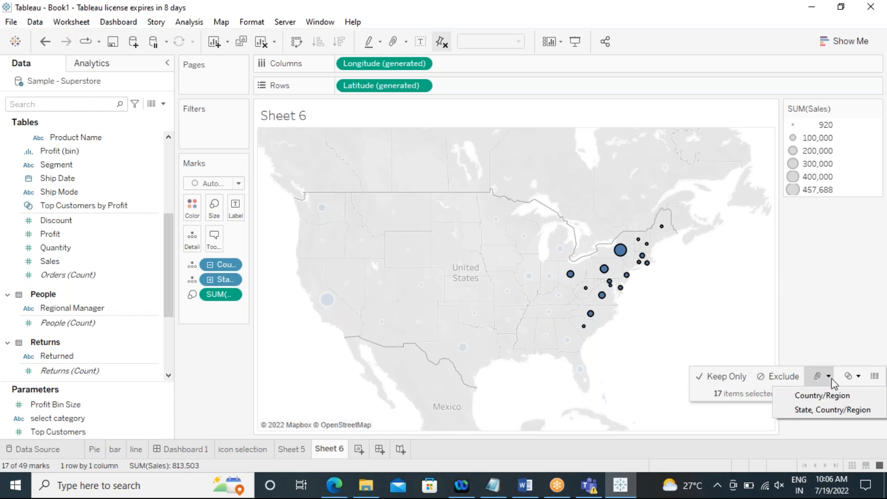
{"action": "left_click", "coordinate": [830, 410]}
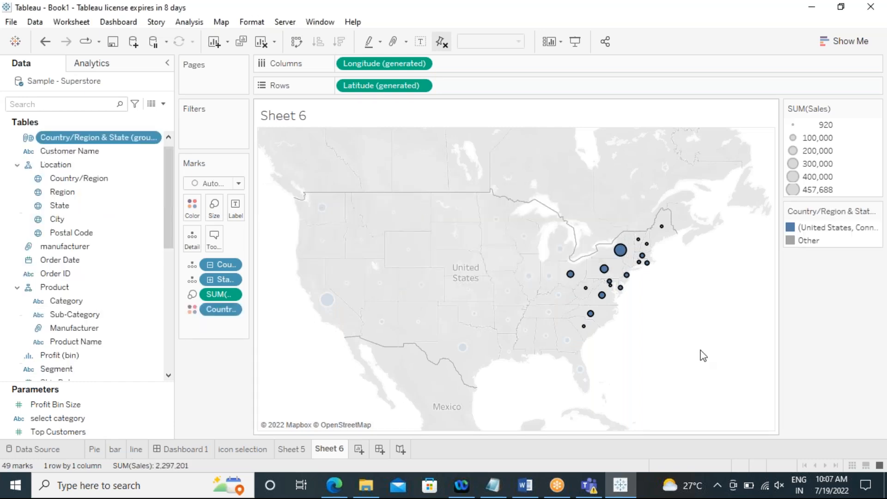
Step: Select the seven western states and group them as a second state group
{"action": "left_click_drag", "start_coordinate": [380, 184], "coordinate": [300, 374]}
{"action": "left_click", "coordinate": [337, 338]}
{"action": "left_click_drag", "start_coordinate": [391, 182], "coordinate": [312, 375]}
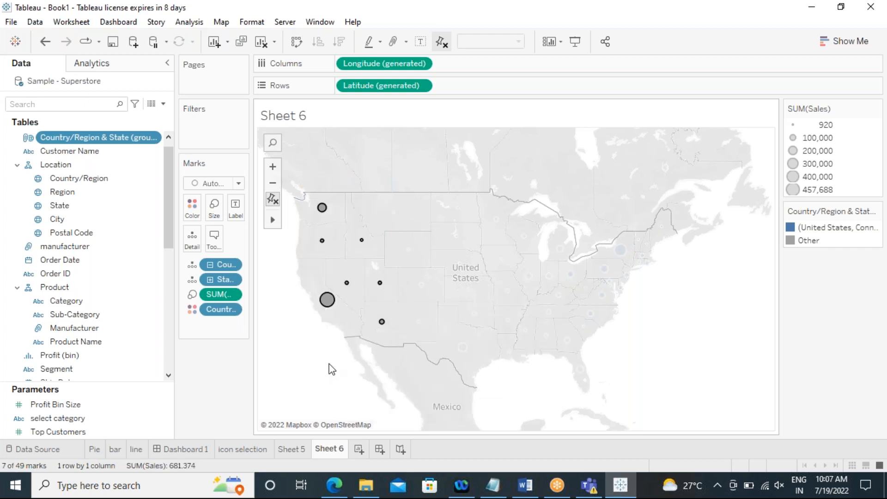
{"action": "left_click_drag", "start_coordinate": [386, 189], "coordinate": [290, 361]}
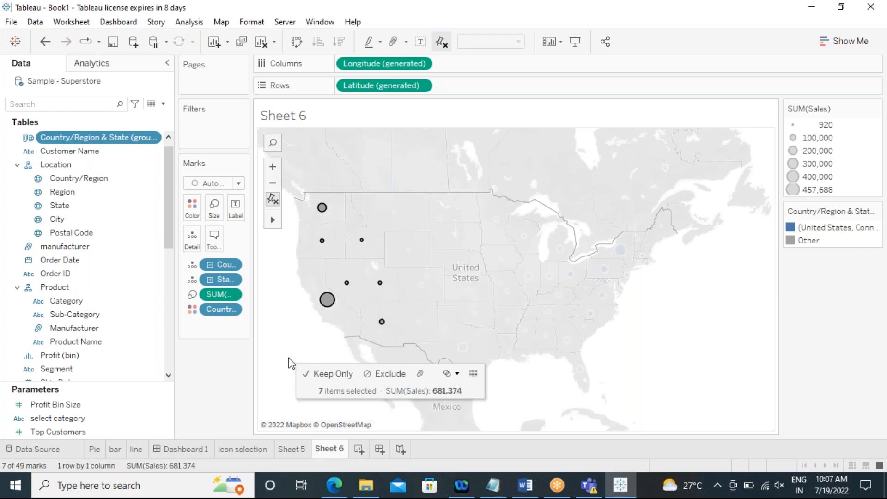
{"action": "left_click", "coordinate": [419, 374]}
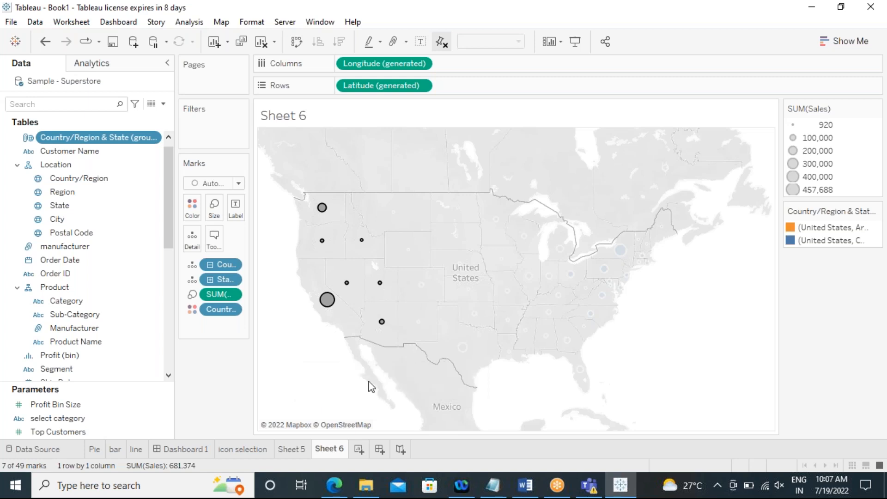
{"action": "left_click", "coordinate": [333, 353]}
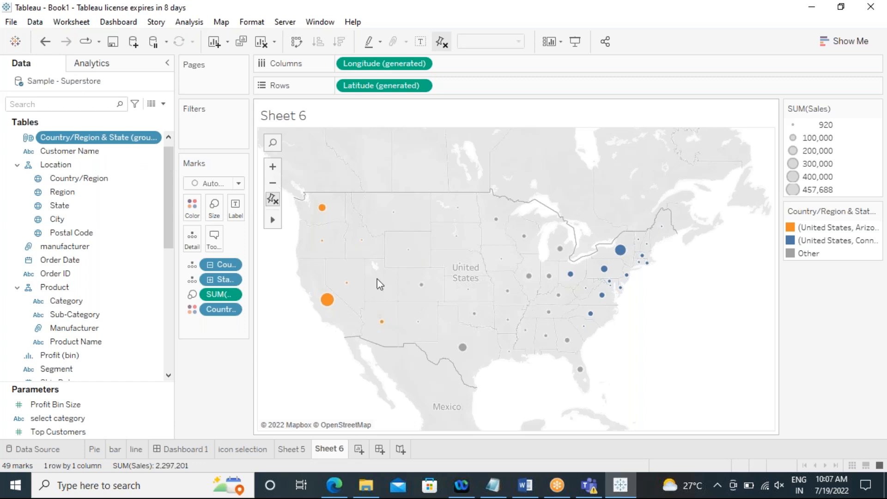
Step: Select the twelve central states and group them as a third state group
{"action": "left_click_drag", "start_coordinate": [390, 168], "coordinate": [564, 288]}
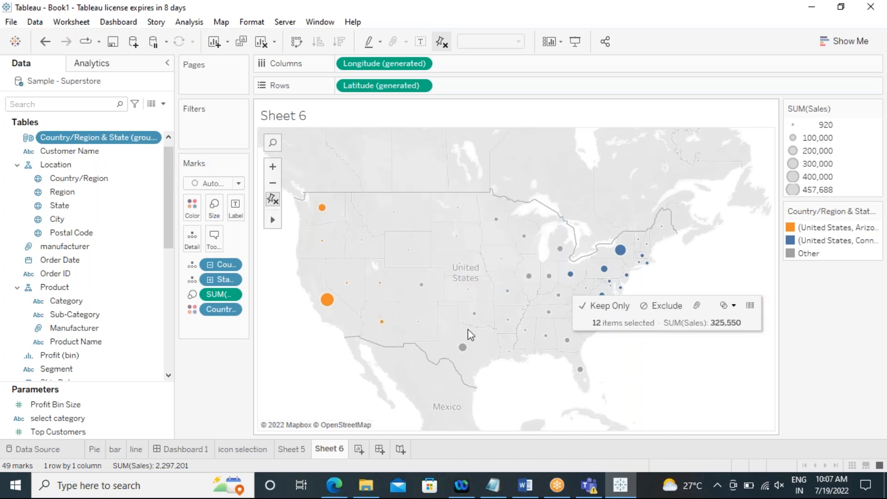
{"action": "right_click", "coordinate": [456, 240]}
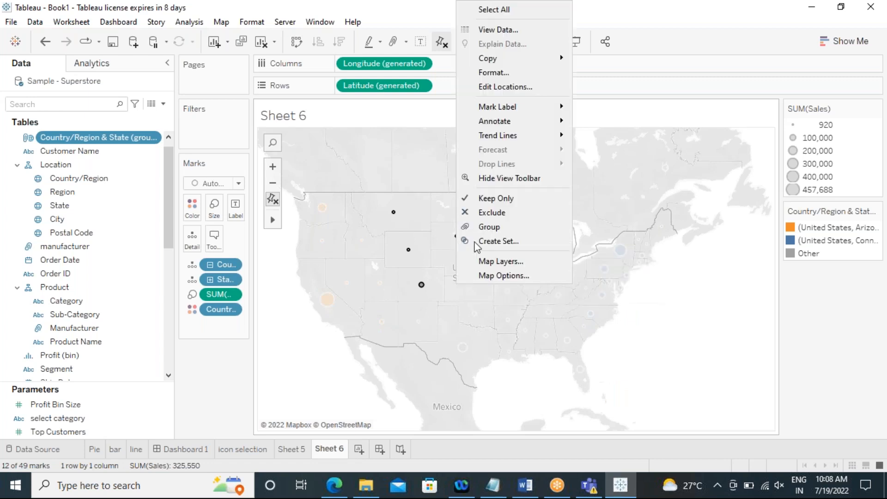
{"action": "left_click", "coordinate": [486, 224]}
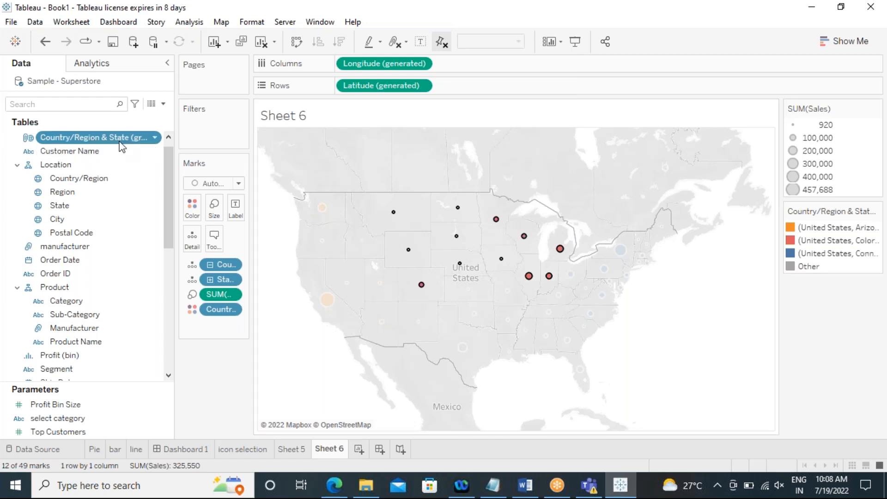
{"action": "left_click", "coordinate": [774, 307]}
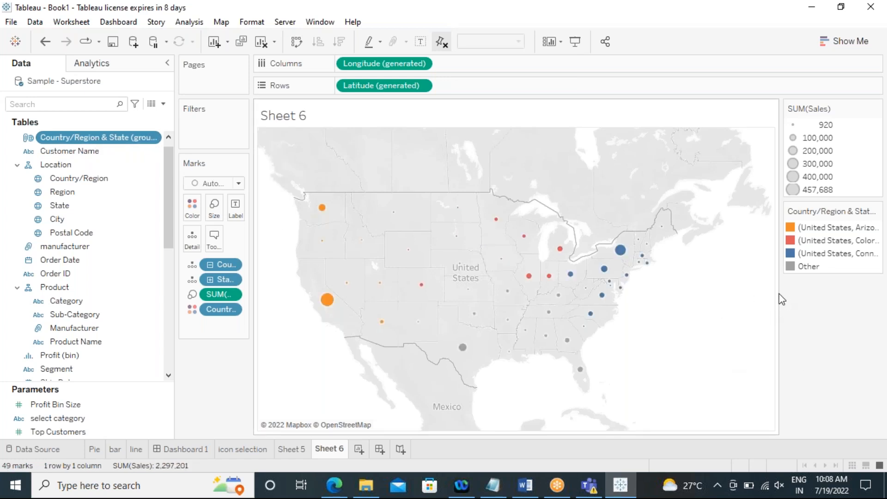
Step: Widen the legend area and inspect the Country/Region & State (group) field's members
{"action": "left_click_drag", "start_coordinate": [779, 294], "coordinate": [701, 296]}
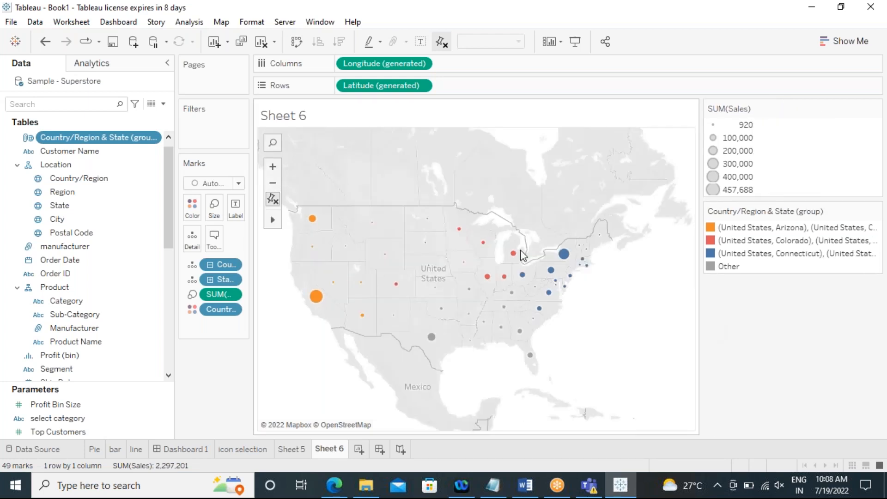
{"action": "right_click", "coordinate": [62, 139]}
{"action": "left_click", "coordinate": [720, 344]}
Step: Set the alias of the Arizona/California state group in the legend to "west states"
{"action": "double_click", "coordinate": [755, 233]}
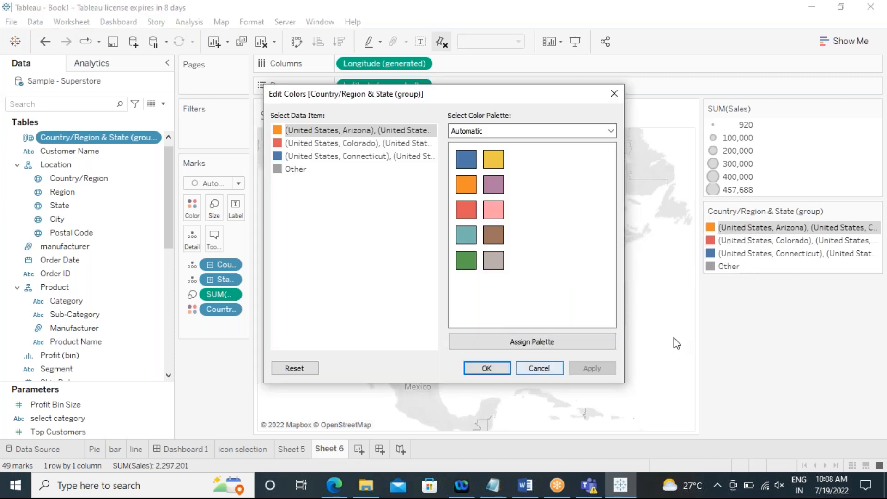
{"action": "key", "text": "Escape"}
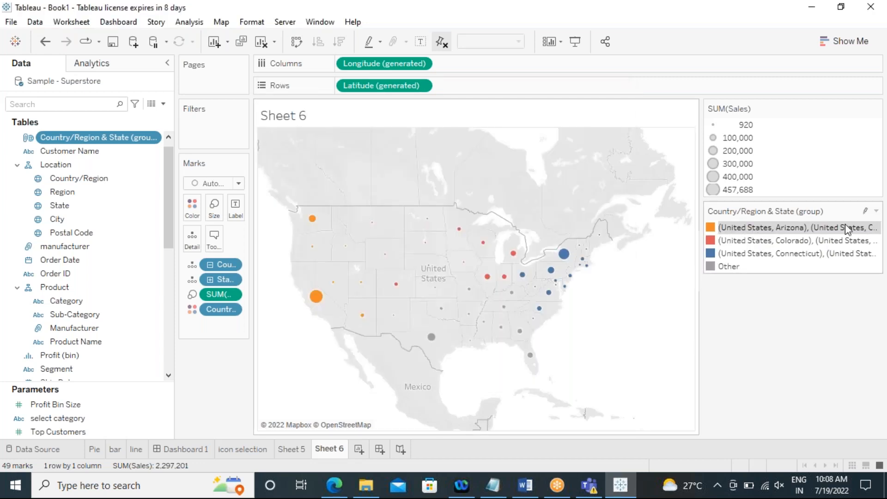
{"action": "right_click", "coordinate": [844, 224]}
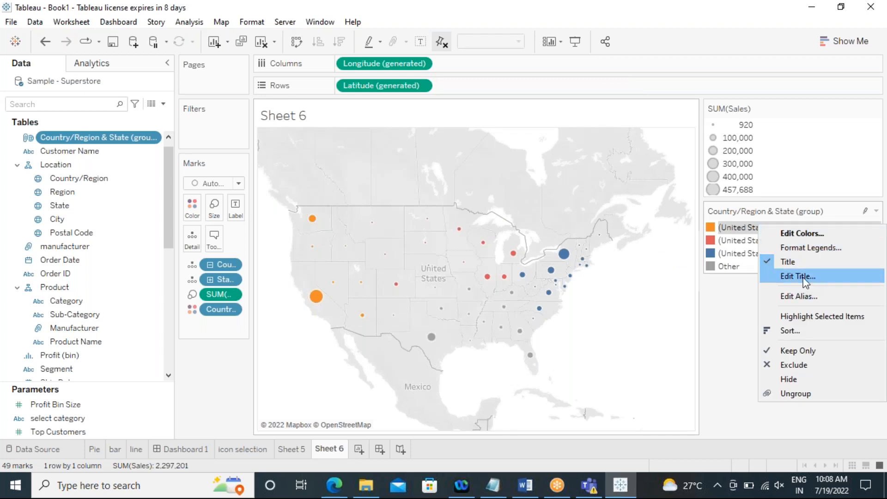
{"action": "left_click", "coordinate": [802, 294]}
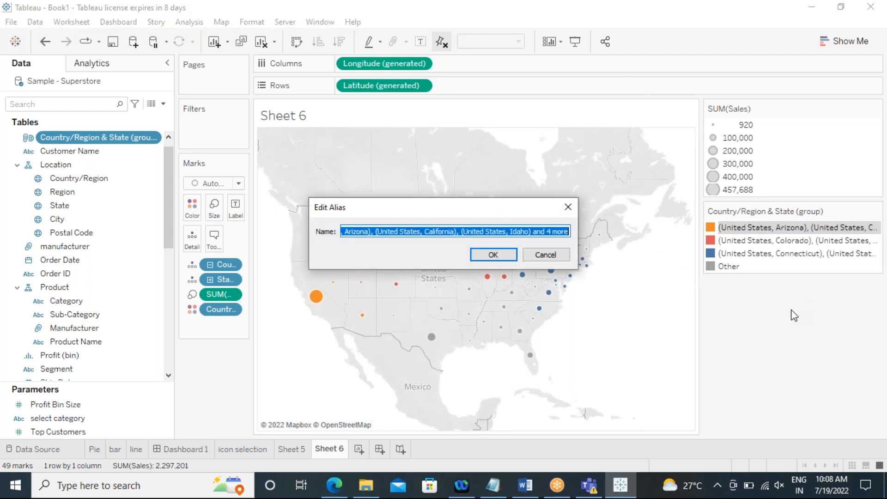
{"action": "key", "text": "BackSpace"}
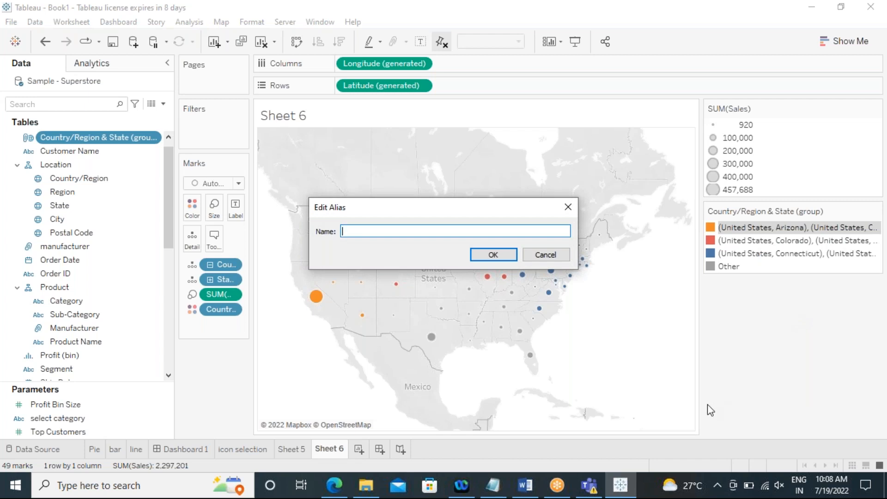
{"action": "type", "text": "wes"}
{"action": "type", "text": "t reg"}
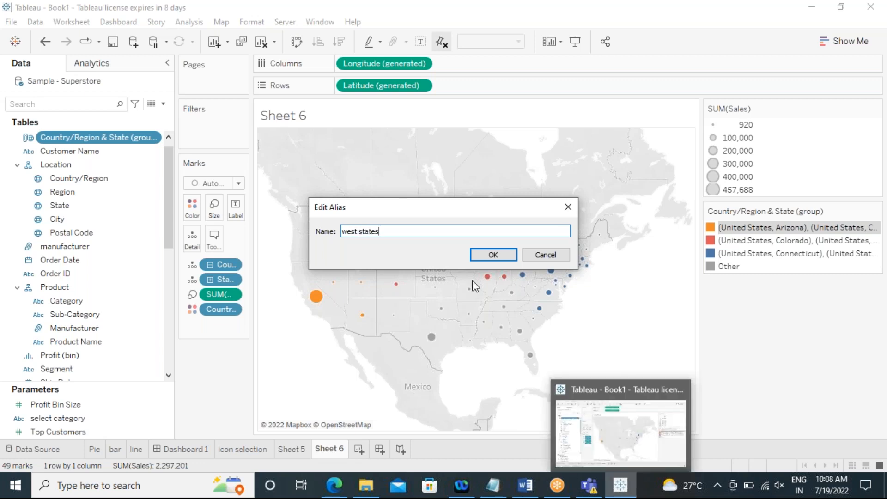
{"action": "left_click", "coordinate": [486, 256]}
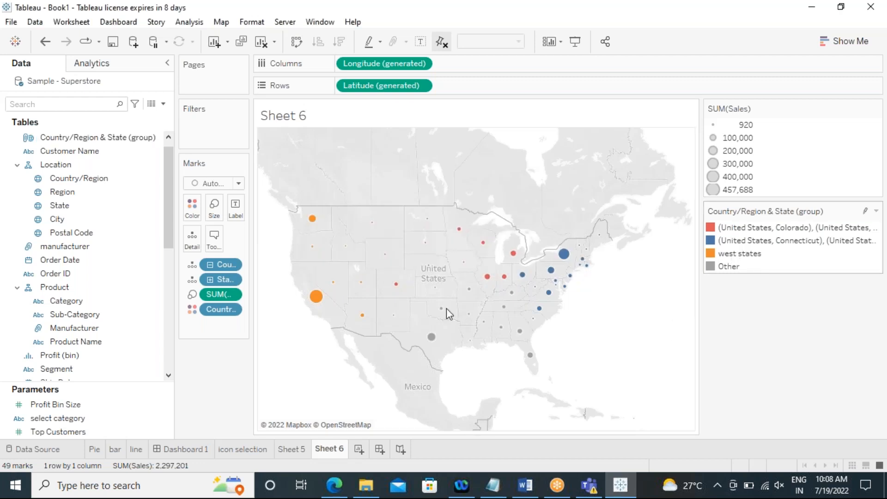
Step: Set the alias of the Colorado state group to "North states"
{"action": "right_click", "coordinate": [739, 228]}
{"action": "left_click", "coordinate": [768, 301]}
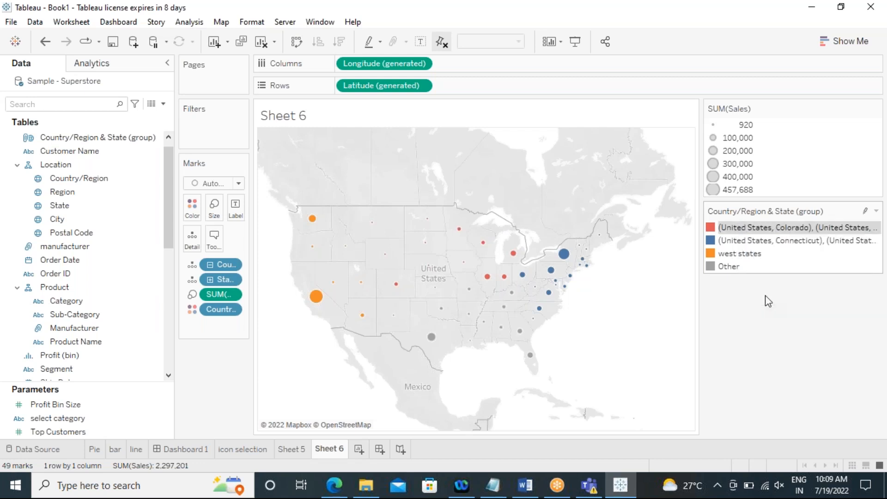
{"action": "type", "text": "North stat"}
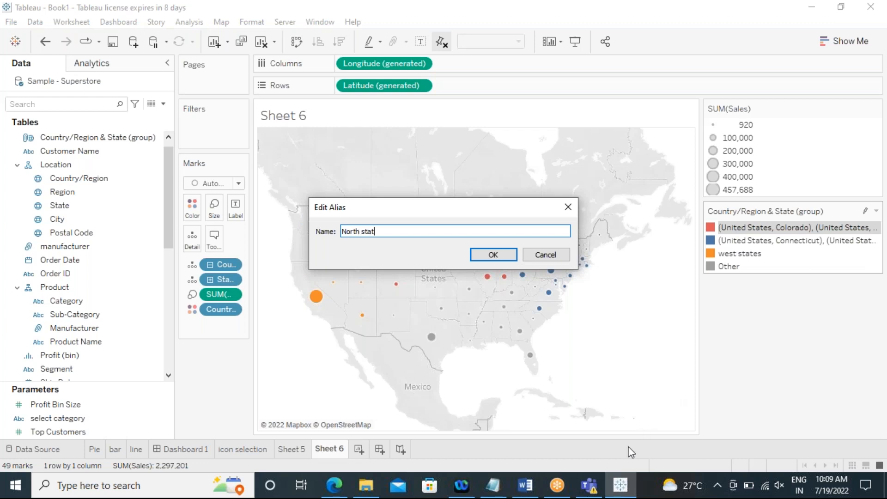
{"action": "type", "text": "es"}
{"action": "left_click", "coordinate": [493, 255]}
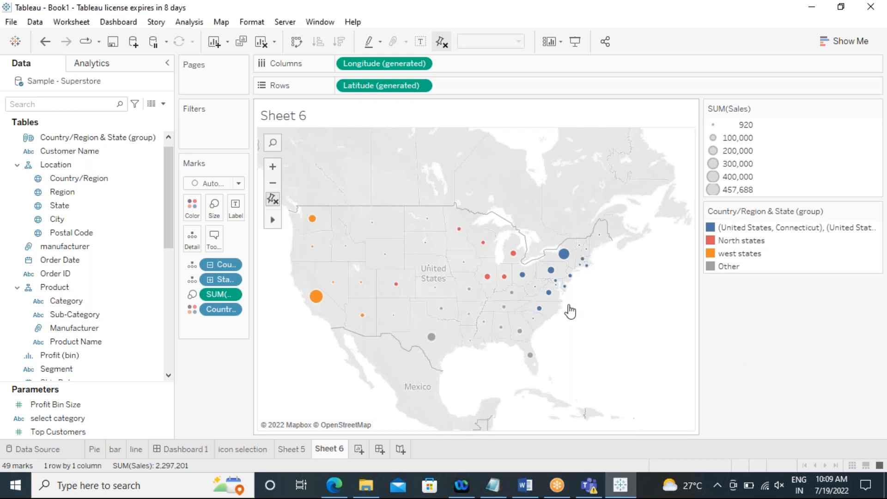
Step: Set the alias of the Connecticut state group to "east states"
{"action": "right_click", "coordinate": [744, 227]}
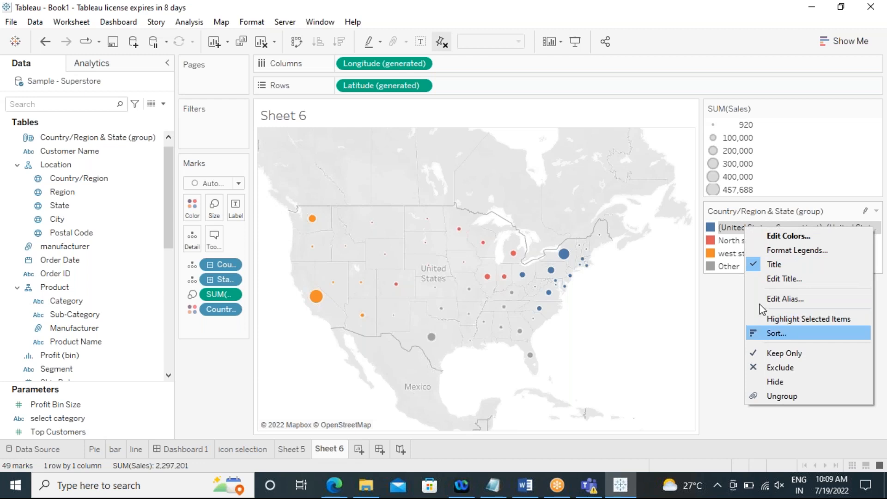
{"action": "left_click", "coordinate": [761, 299]}
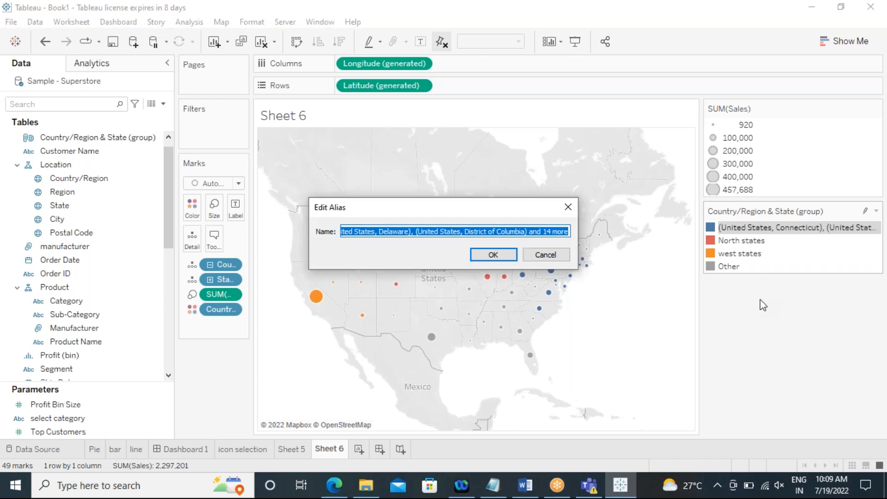
{"action": "type", "text": "eas"}
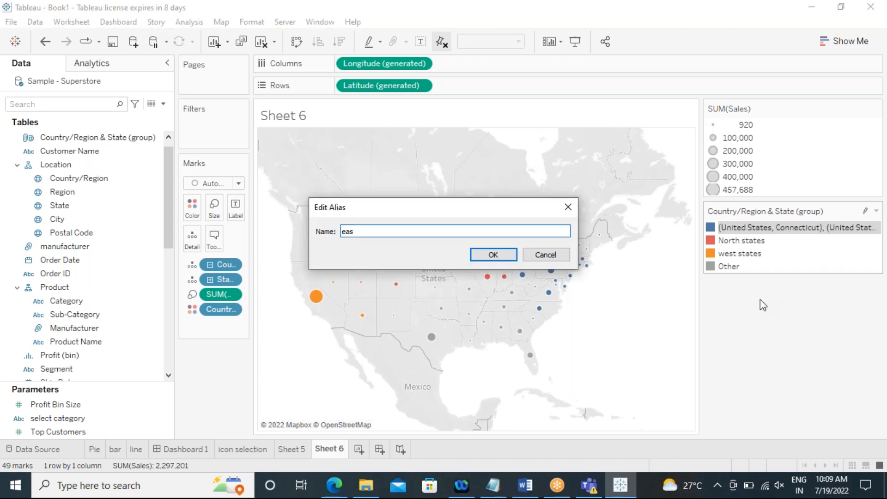
{"action": "type", "text": "t states"}
{"action": "left_click", "coordinate": [492, 254]}
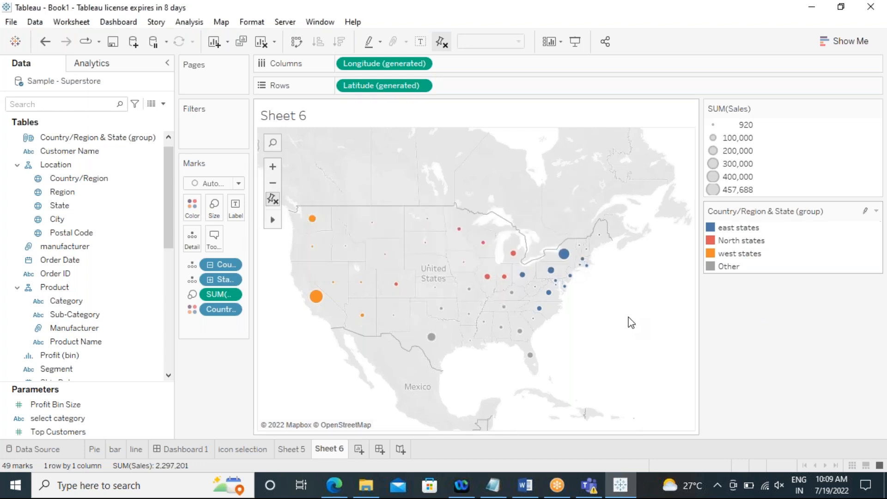
Step: Set the alias of the Other group to "south states"
{"action": "right_click", "coordinate": [727, 269]}
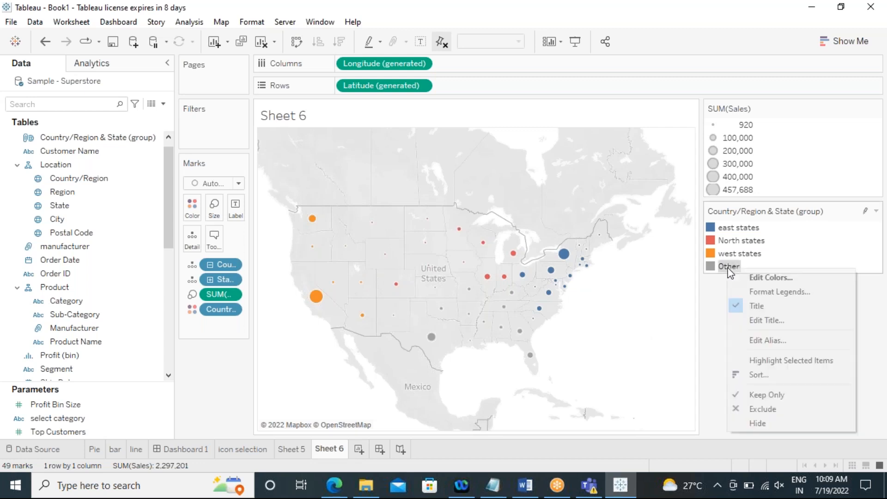
{"action": "left_click", "coordinate": [735, 341]}
{"action": "type", "text": "south states"}
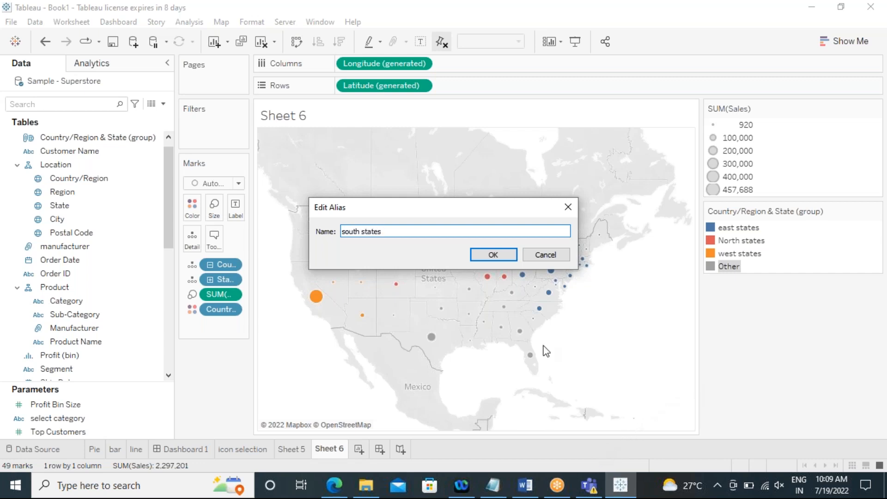
{"action": "left_click", "coordinate": [493, 255]}
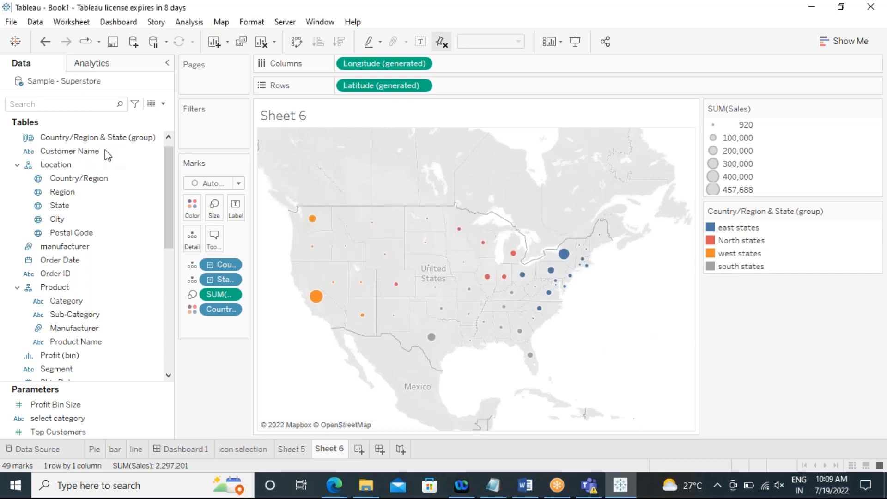
Step: Open the Country/Region & State (group) field's group editor and review the members of each state group
{"action": "left_click", "coordinate": [70, 134]}
{"action": "right_click", "coordinate": [76, 137]}
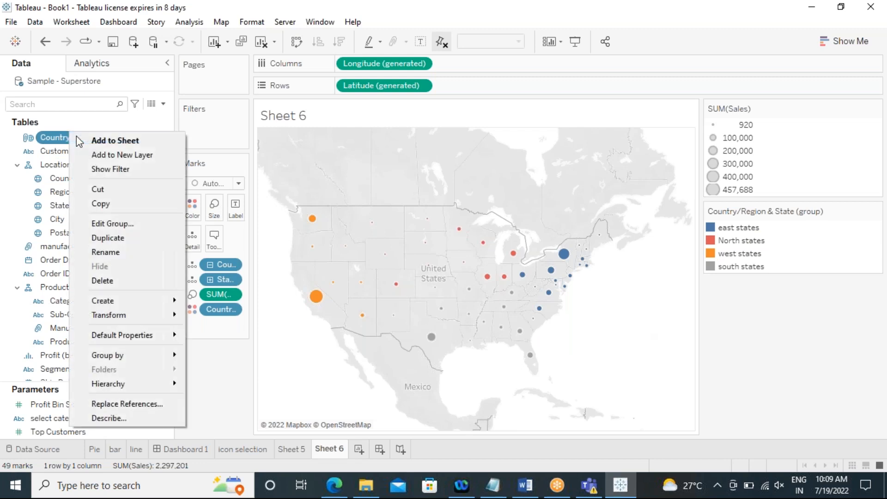
{"action": "left_click", "coordinate": [93, 225]}
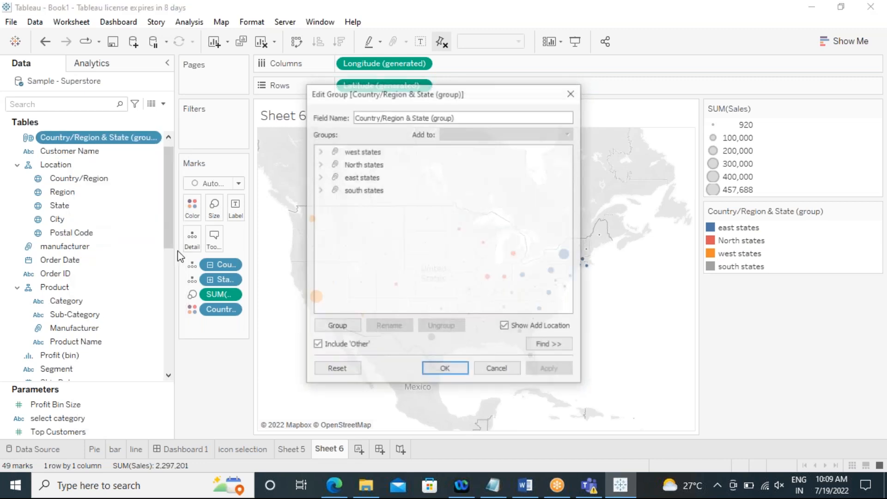
{"action": "left_click", "coordinate": [320, 190]}
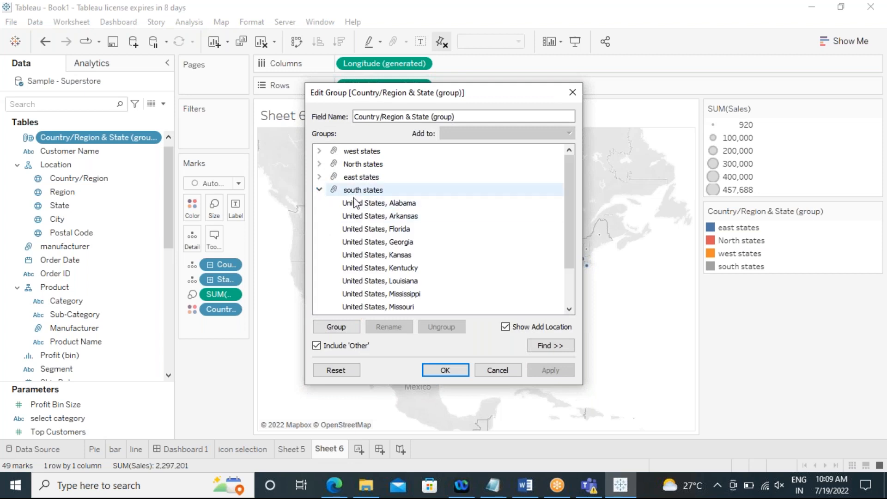
{"action": "scroll", "coordinate": [357, 208], "scroll_direction": "down", "scroll_amount": 2}
{"action": "scroll", "coordinate": [357, 209], "scroll_direction": "up", "scroll_amount": 2}
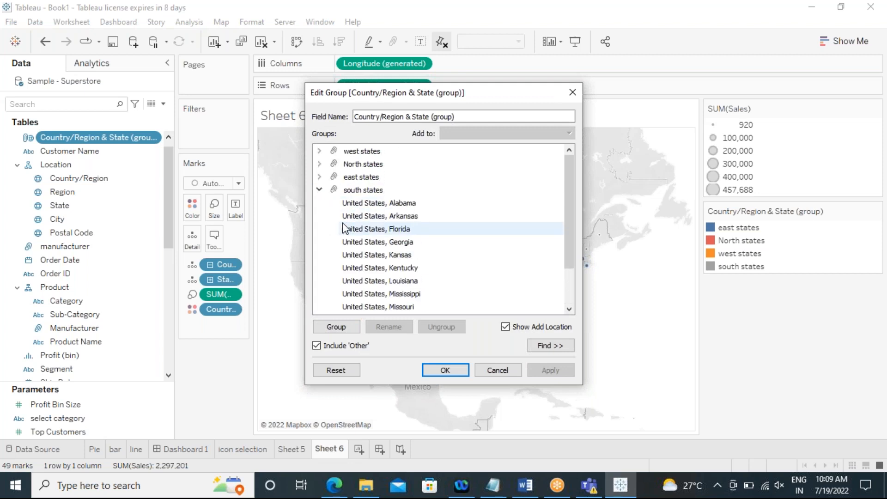
{"action": "left_click", "coordinate": [319, 190]}
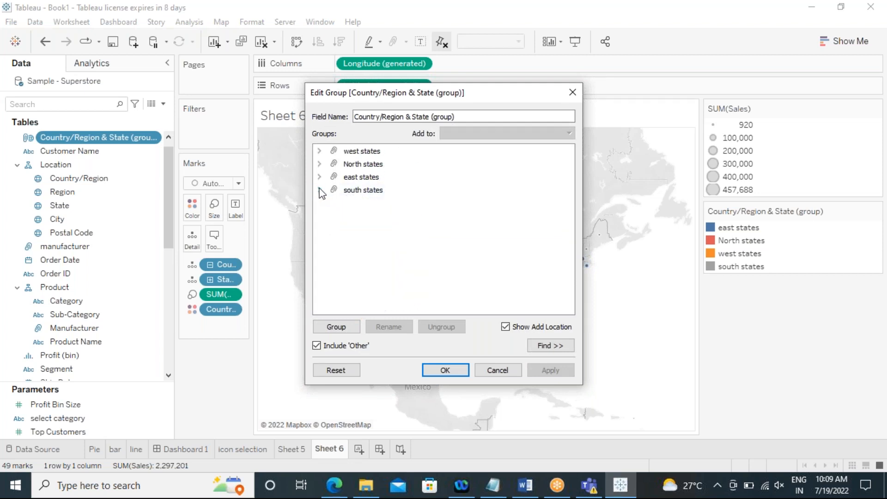
{"action": "left_click", "coordinate": [318, 177]}
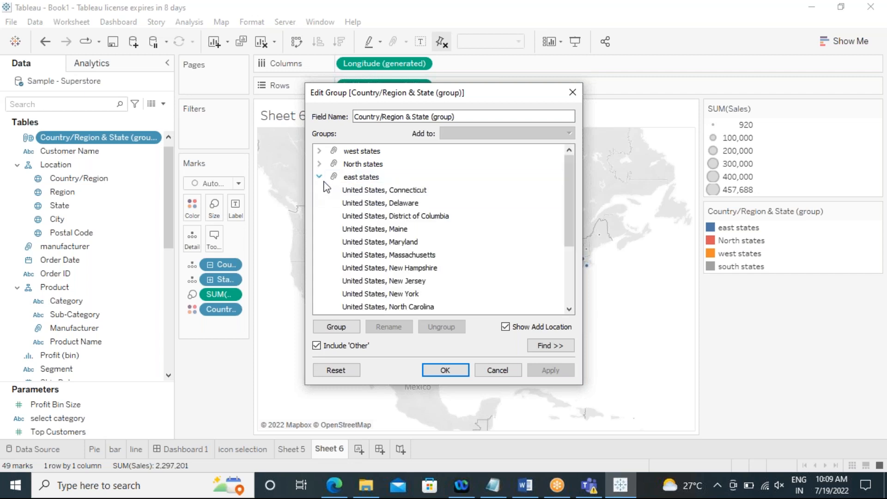
{"action": "left_click", "coordinate": [319, 176]}
{"action": "left_click", "coordinate": [318, 163]}
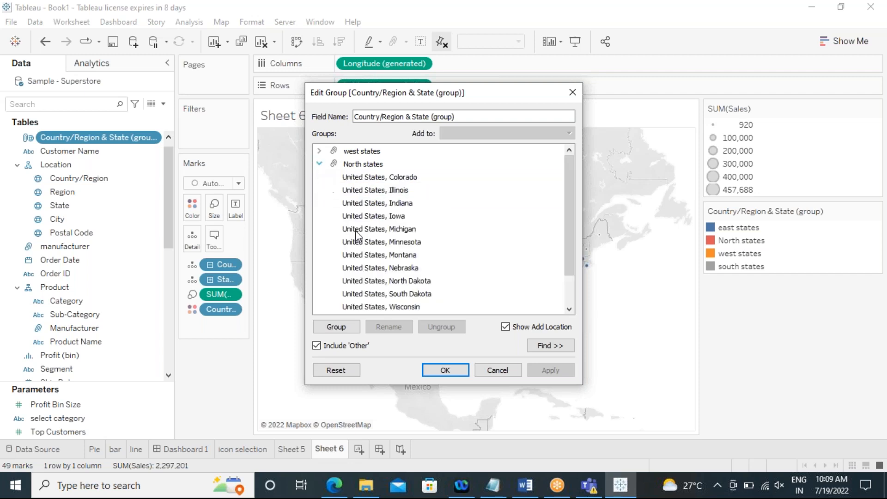
{"action": "left_click", "coordinate": [318, 164]}
{"action": "left_click", "coordinate": [319, 151]}
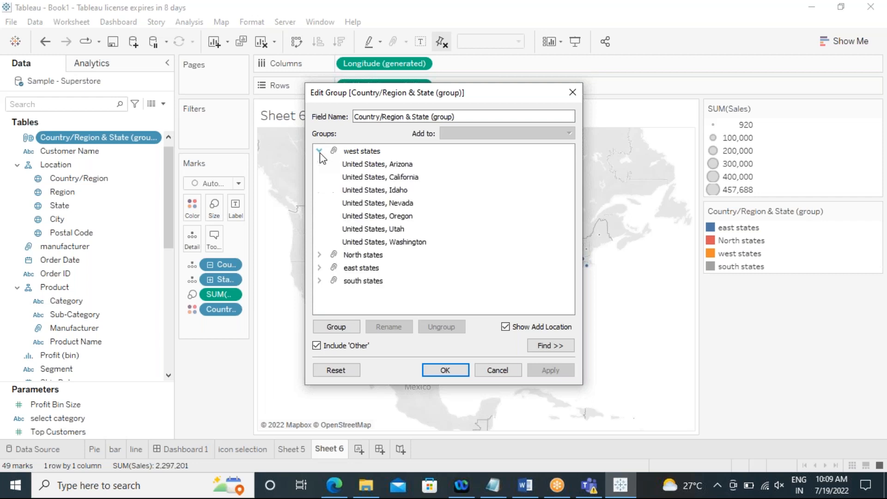
{"action": "left_click", "coordinate": [318, 151]}
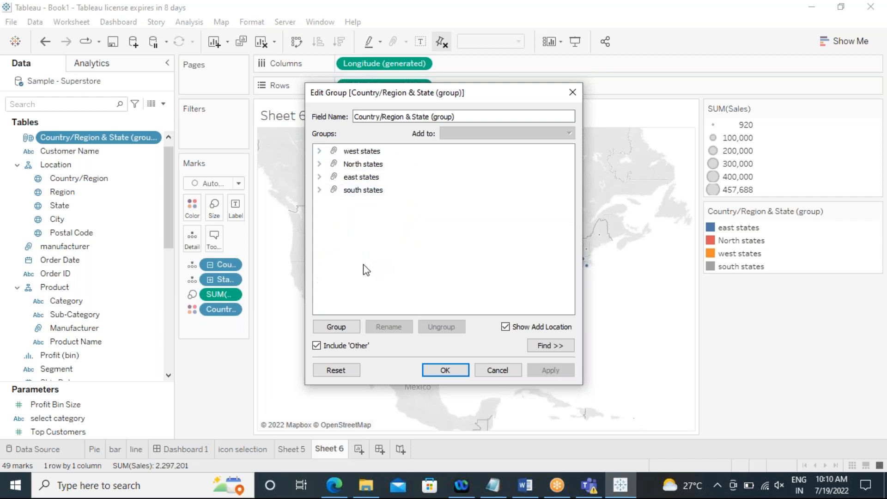
{"action": "left_click", "coordinate": [443, 371]}
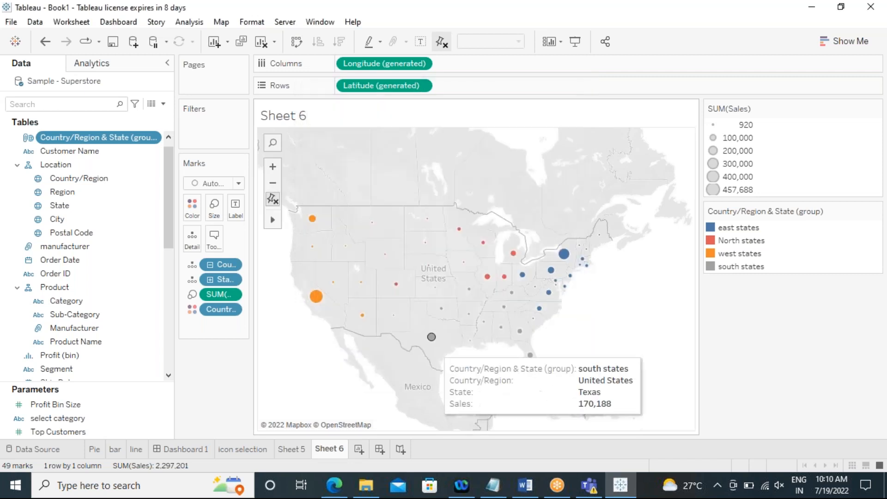
Step: Rename the Country/Region & State (group) field to "region states"
{"action": "right_click", "coordinate": [87, 141]}
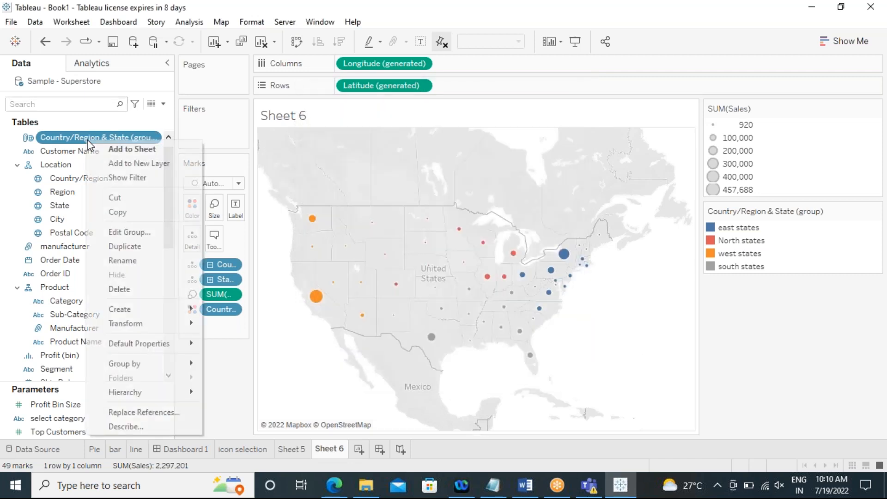
{"action": "left_click", "coordinate": [132, 261]}
{"action": "key", "text": "BackSpace"}
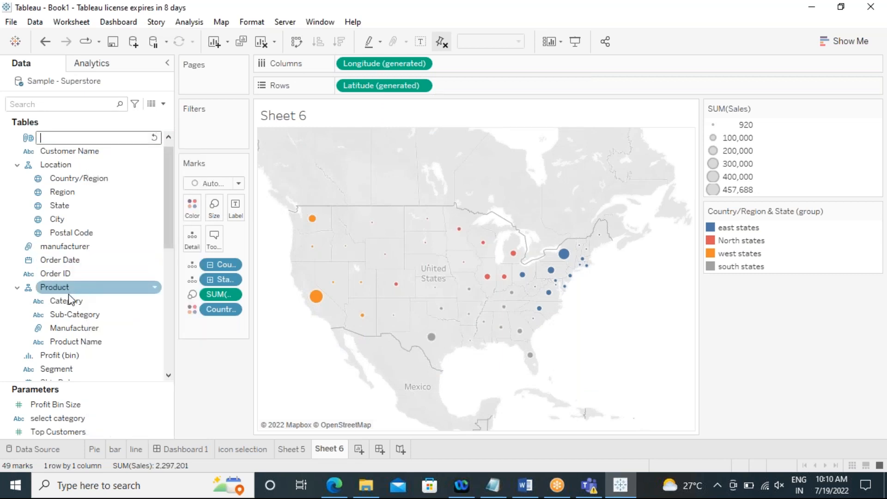
{"action": "type", "text": "region st"}
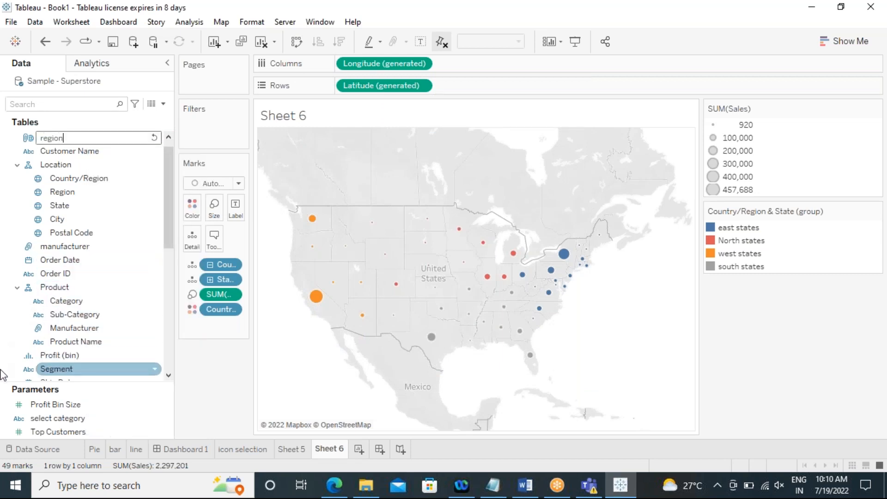
{"action": "type", "text": "es"}
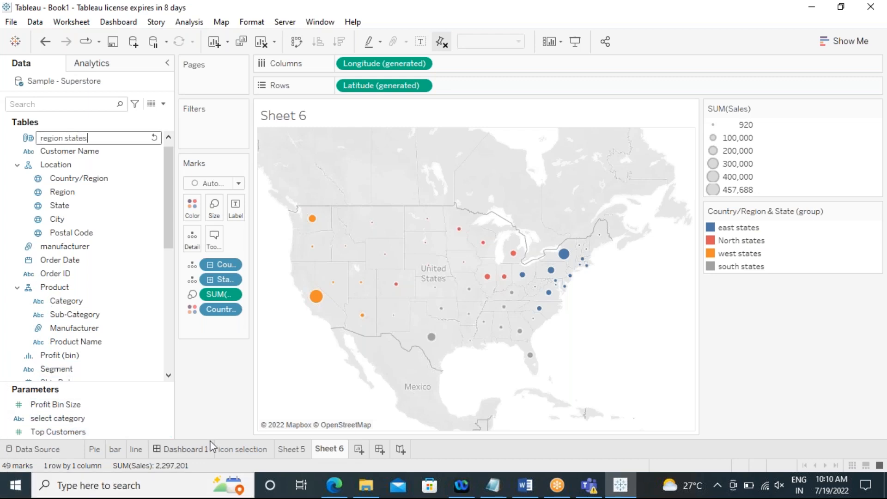
{"action": "key", "text": "Return"}
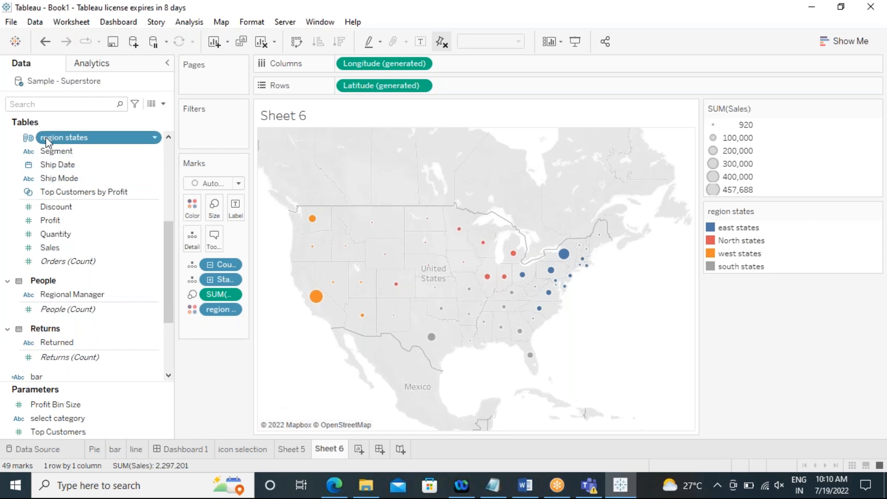
Step: Add a new blank worksheet
{"action": "scroll", "coordinate": [102, 247], "scroll_direction": "up", "scroll_amount": 4}
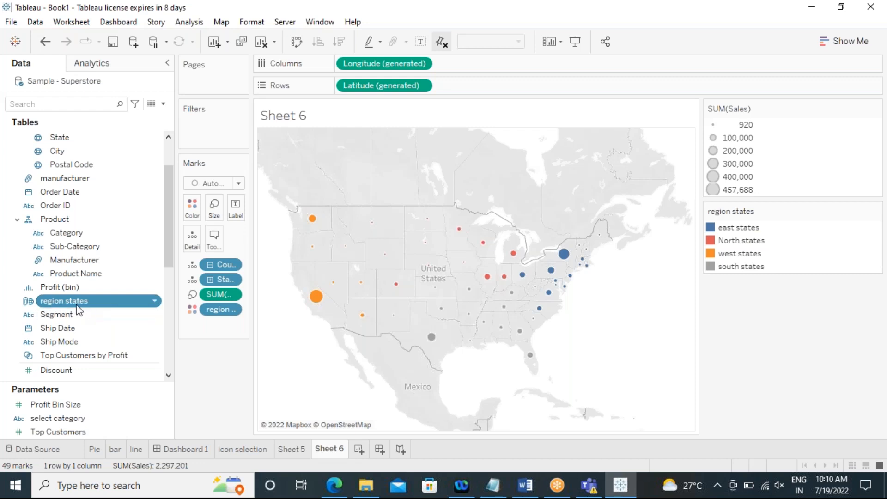
{"action": "scroll", "coordinate": [104, 308], "scroll_direction": "down", "scroll_amount": 2}
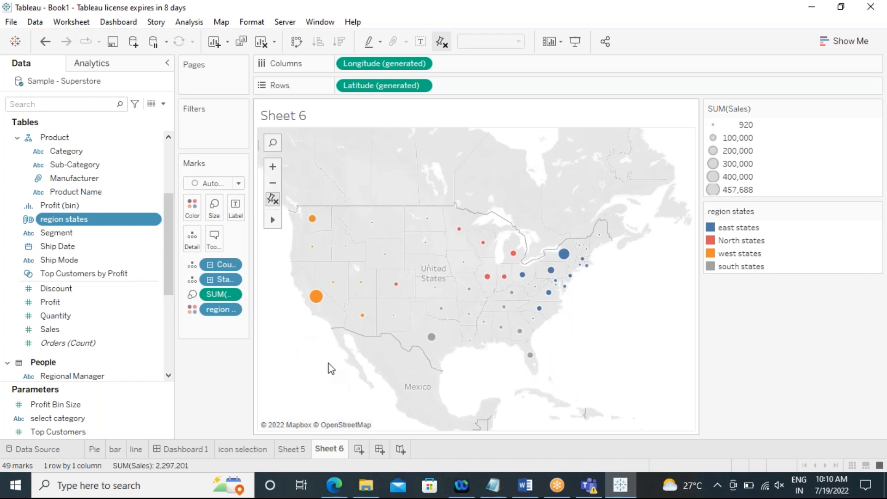
{"action": "left_click", "coordinate": [359, 449]}
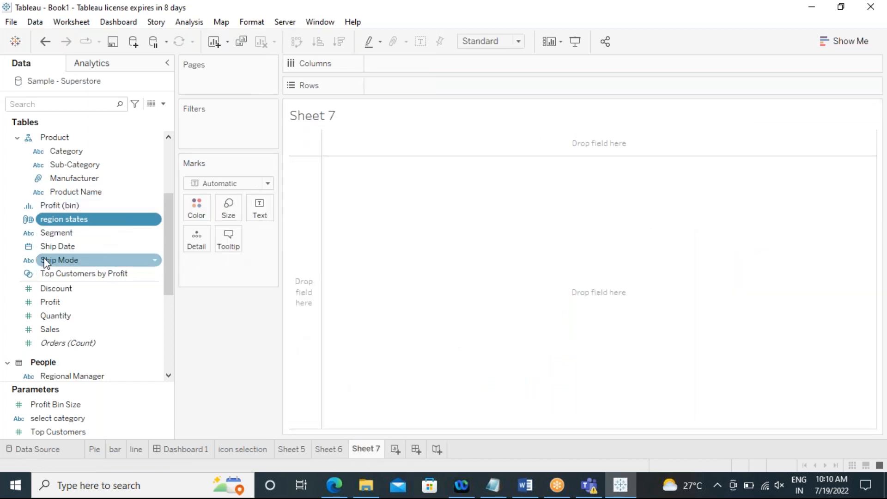
Step: Place the region states field on the view and switch it to a filled map
{"action": "left_click_drag", "start_coordinate": [59, 224], "coordinate": [189, 244]}
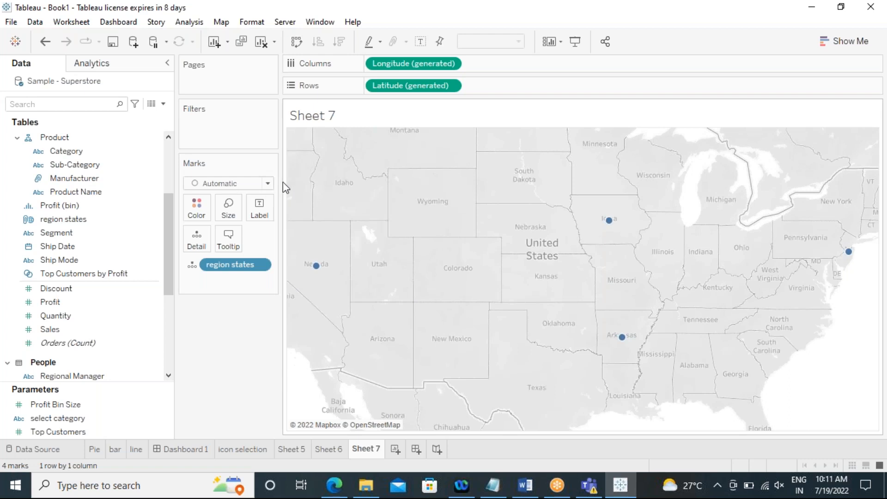
{"action": "left_click", "coordinate": [841, 48]}
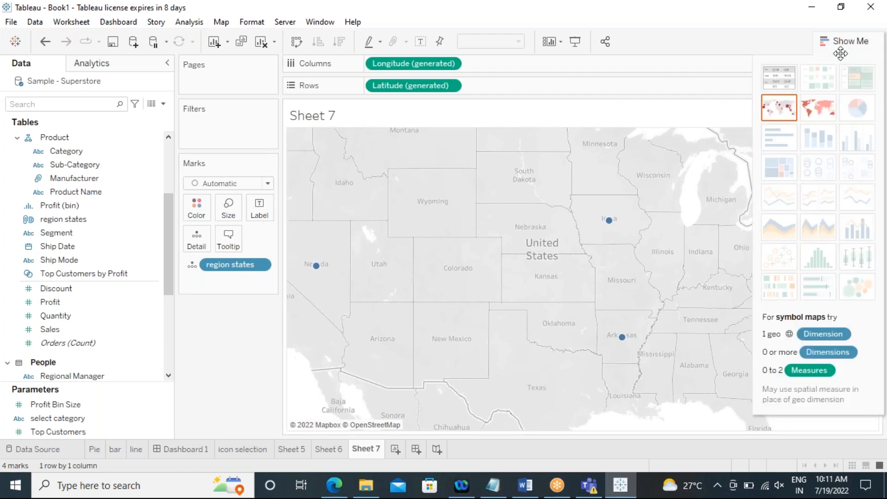
{"action": "left_click", "coordinate": [813, 111]}
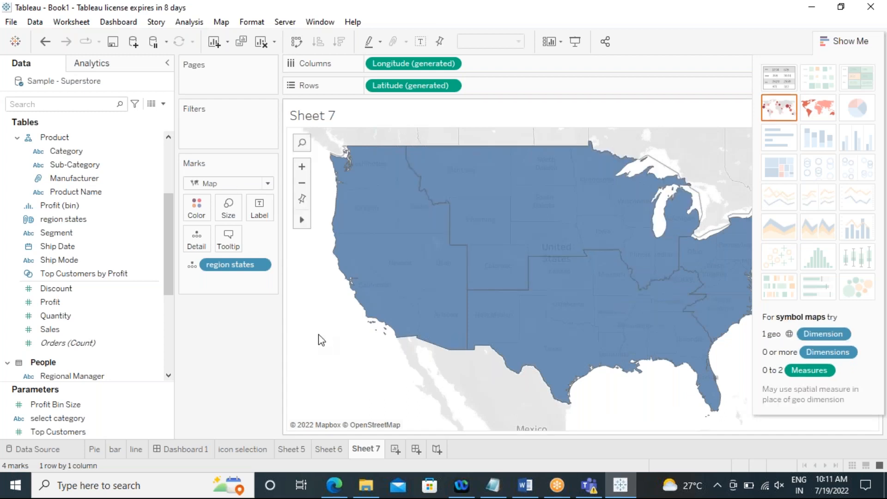
{"action": "left_click", "coordinate": [840, 47]}
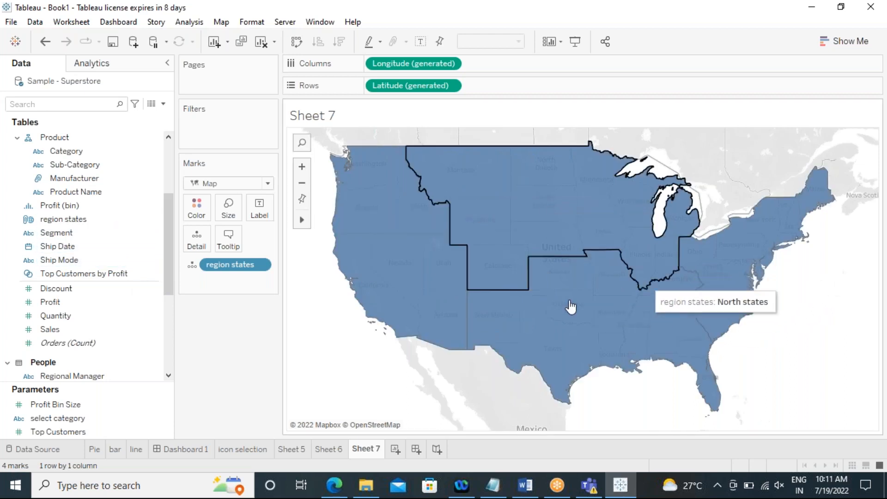
Step: Color the filled map by region states
{"action": "scroll", "coordinate": [86, 245], "scroll_direction": "up", "scroll_amount": 3}
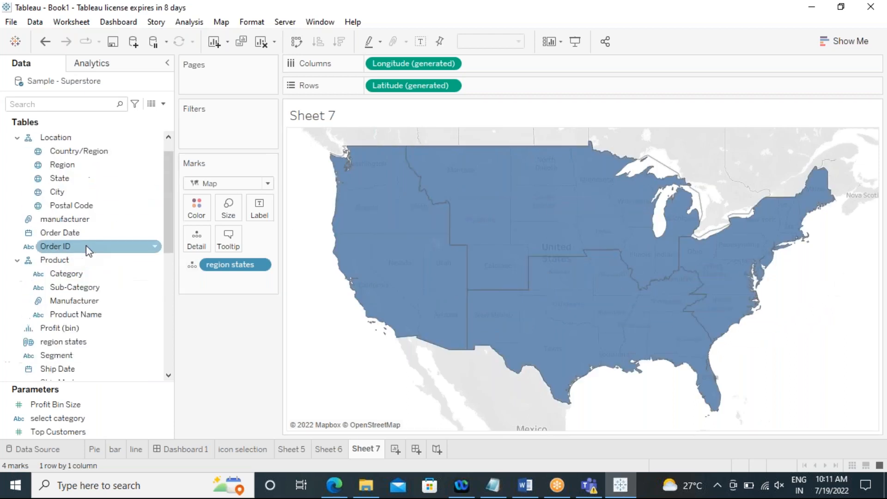
{"action": "scroll", "coordinate": [86, 245], "scroll_direction": "up", "scroll_amount": 2}
{"action": "scroll", "coordinate": [82, 239], "scroll_direction": "down", "scroll_amount": 6}
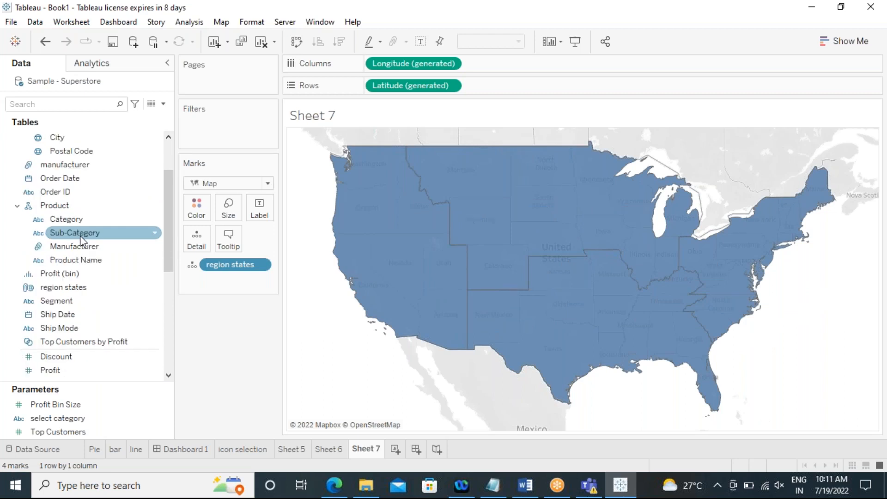
{"action": "scroll", "coordinate": [79, 240], "scroll_direction": "down", "scroll_amount": 3}
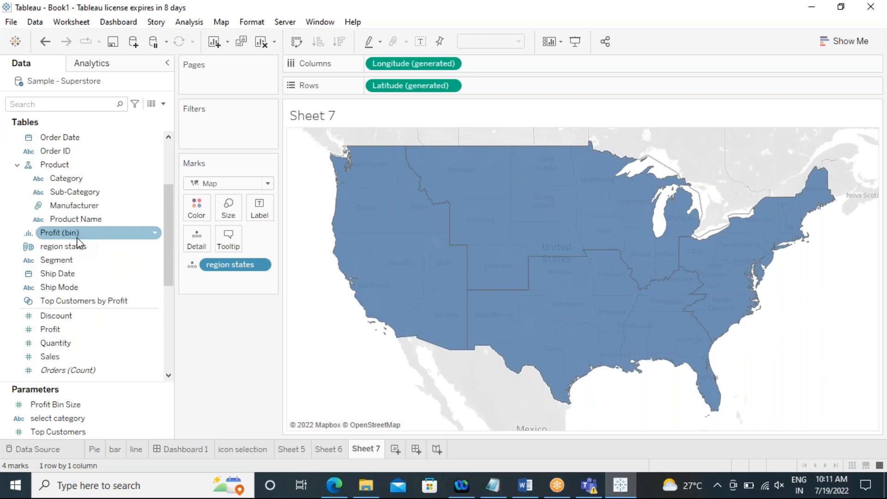
{"action": "scroll", "coordinate": [80, 240], "scroll_direction": "down", "scroll_amount": 6}
{"action": "left_click_drag", "start_coordinate": [65, 167], "coordinate": [196, 207]}
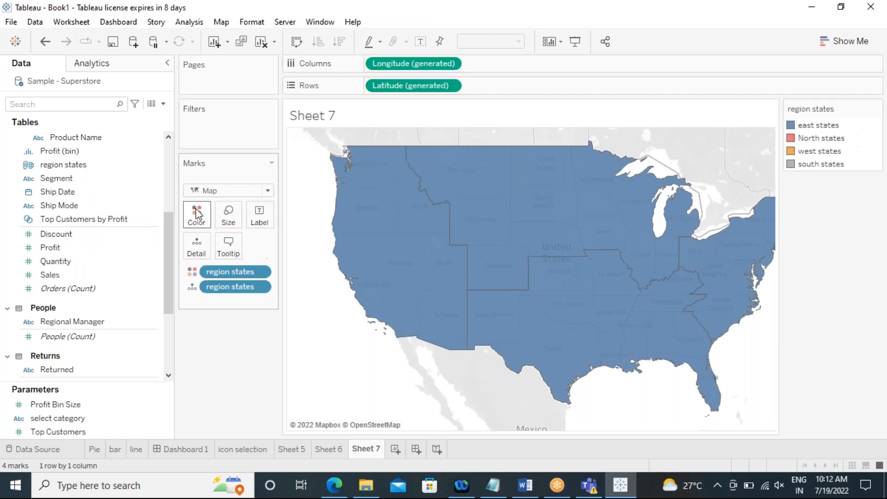
Step: Label each region on the map with the sum of Sales and widen the Marks area
{"action": "left_click", "coordinate": [57, 276]}
{"action": "double_click", "coordinate": [55, 277]}
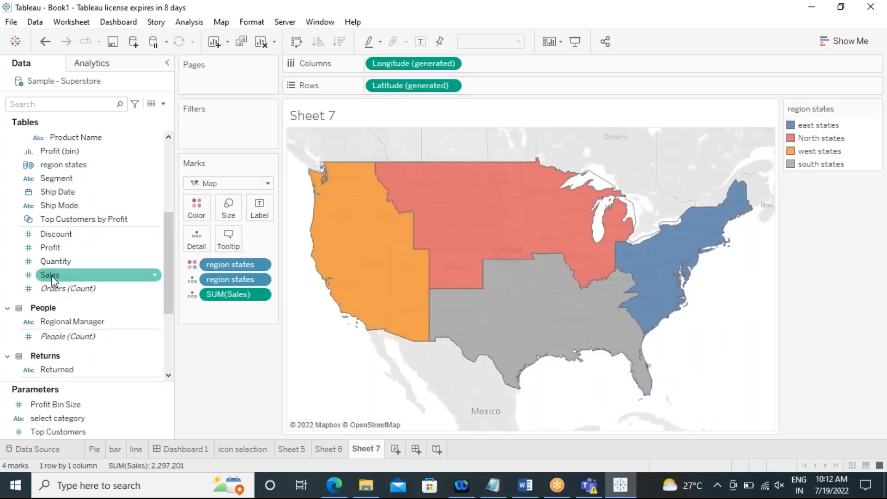
{"action": "left_click_drag", "start_coordinate": [70, 273], "coordinate": [262, 208]}
{"action": "left_click_drag", "start_coordinate": [224, 332], "coordinate": [213, 405]}
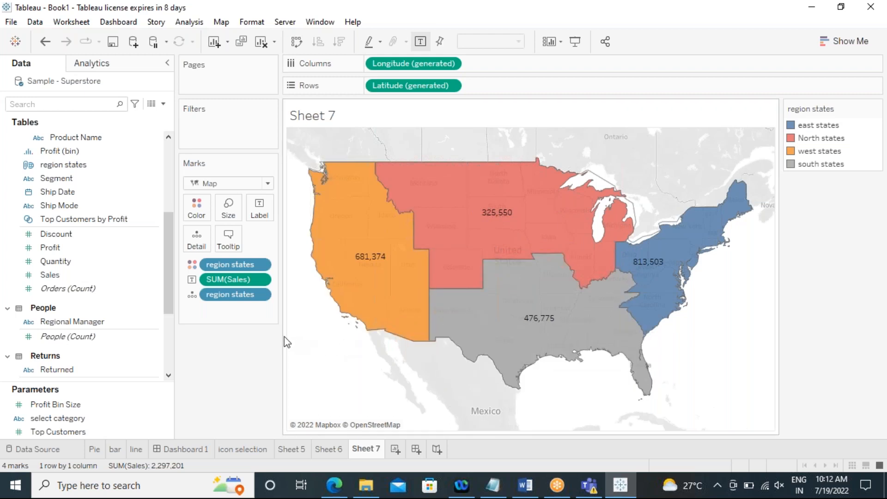
{"action": "left_click_drag", "start_coordinate": [281, 335], "coordinate": [344, 335]}
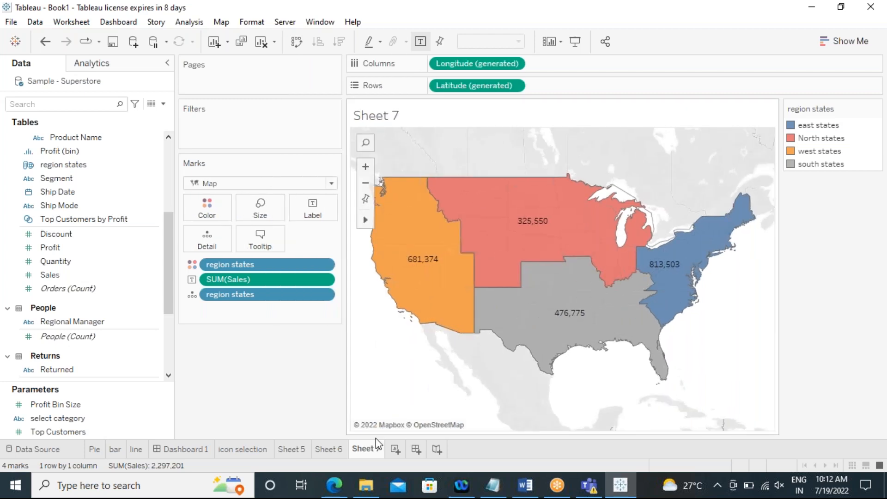
Step: Add a new blank worksheet and switch to the web browser
{"action": "left_click", "coordinate": [395, 450]}
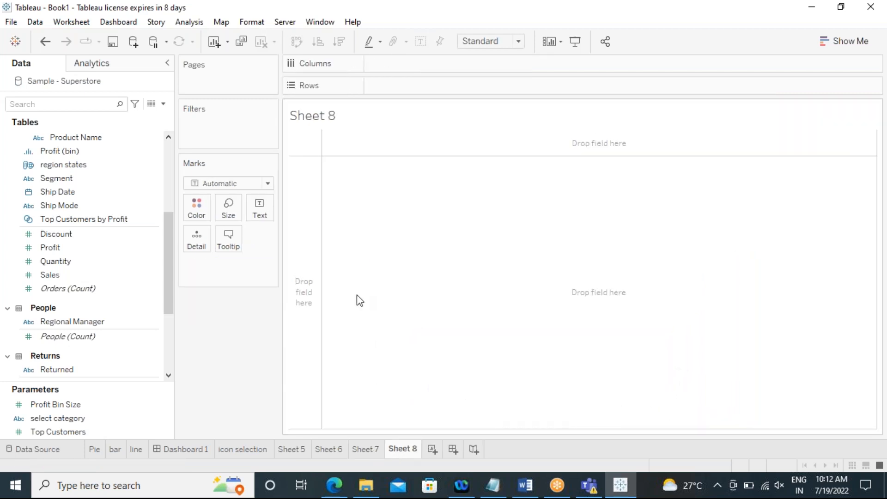
{"action": "left_click", "coordinate": [352, 494]}
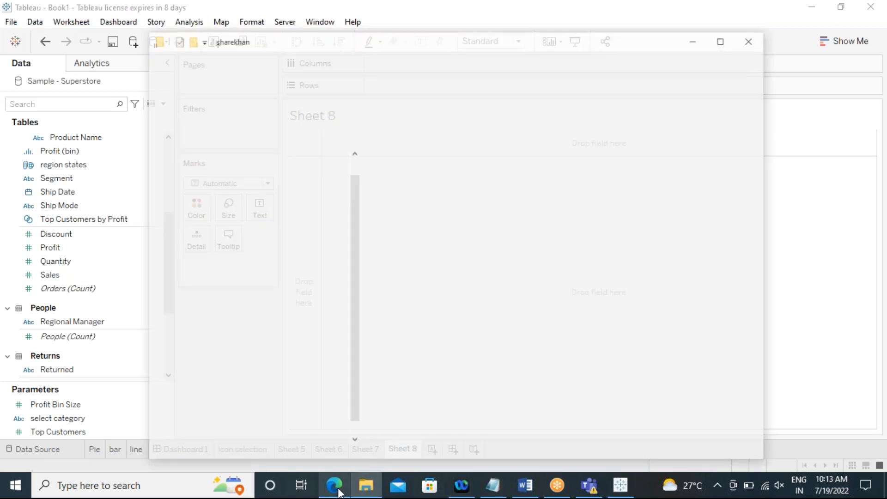
{"action": "left_click", "coordinate": [338, 490]}
{"action": "left_click", "coordinate": [303, 36]}
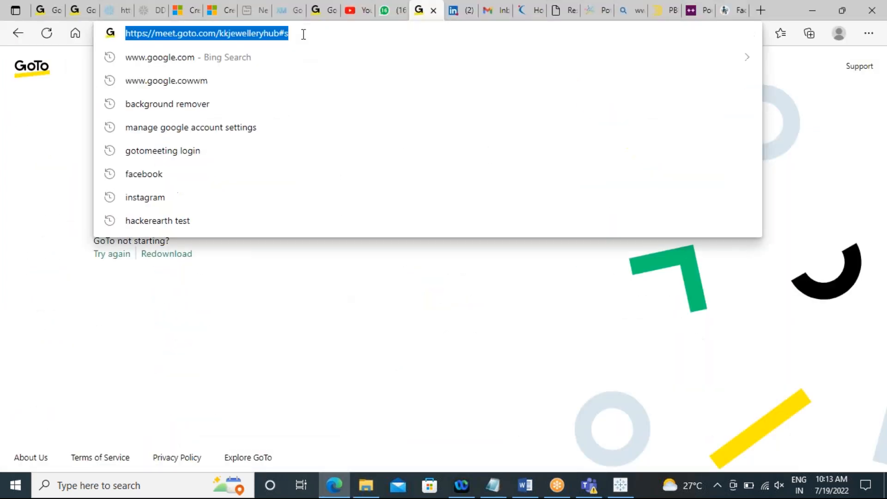
{"action": "type", "text": "www.google.com"}
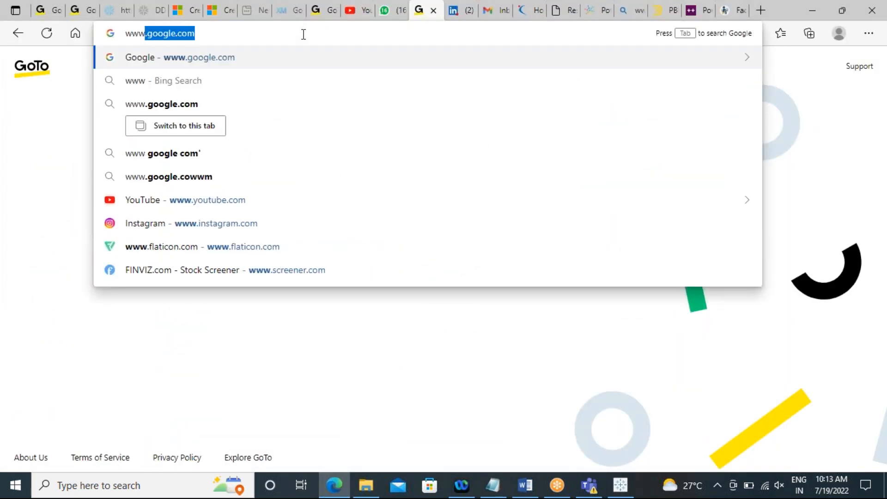
{"action": "key", "text": "Return"}
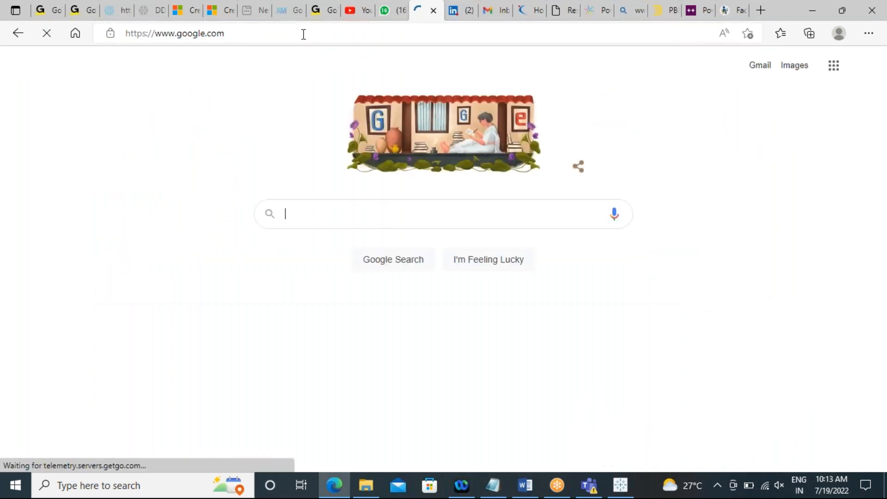
Step: Search Google for "india states informtaion"
{"action": "left_click", "coordinate": [301, 216]}
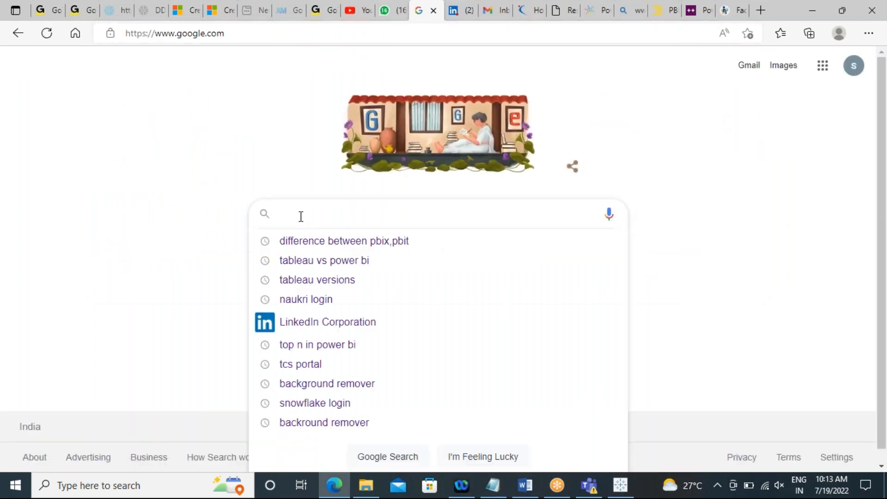
{"action": "type", "text": "india states"}
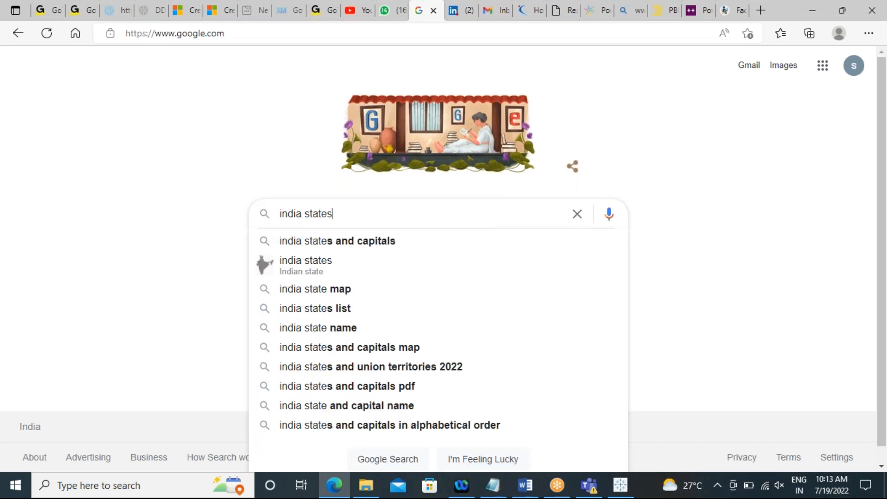
{"action": "type", "text": " informtaion"}
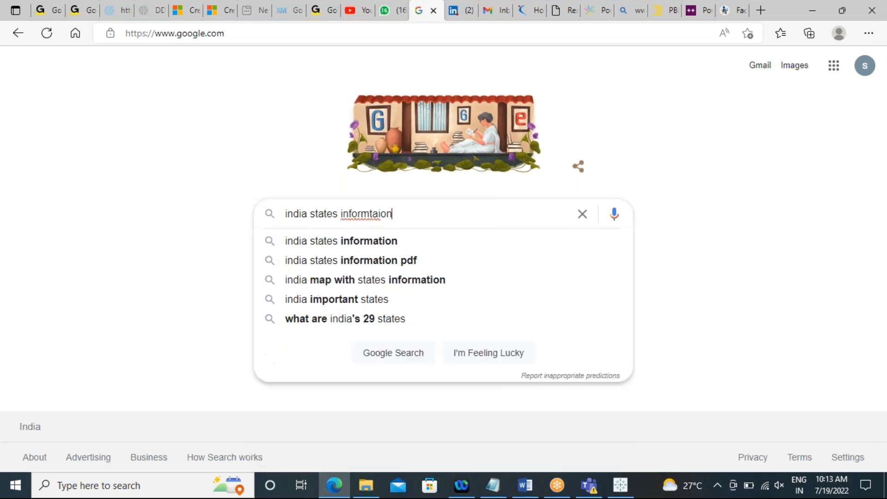
{"action": "key", "text": "Return"}
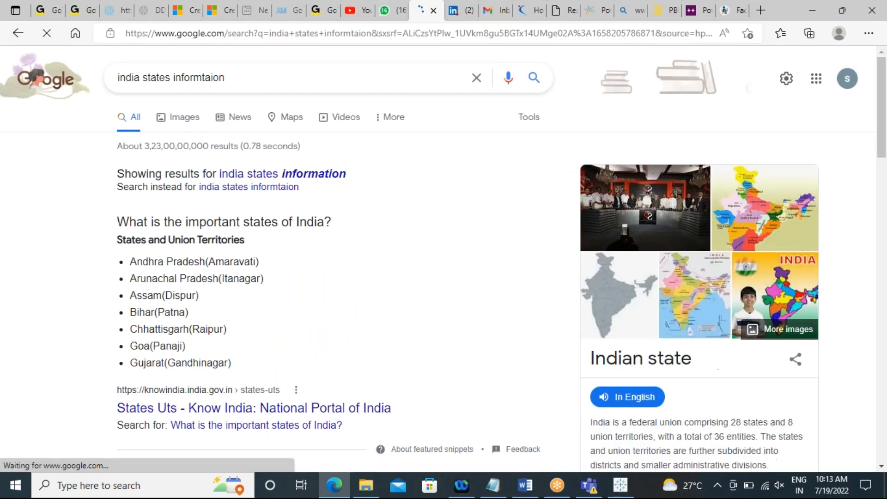
Step: Refine the search to "india states information excel"
{"action": "left_click", "coordinate": [242, 77]}
{"action": "type", "text": "exce"}
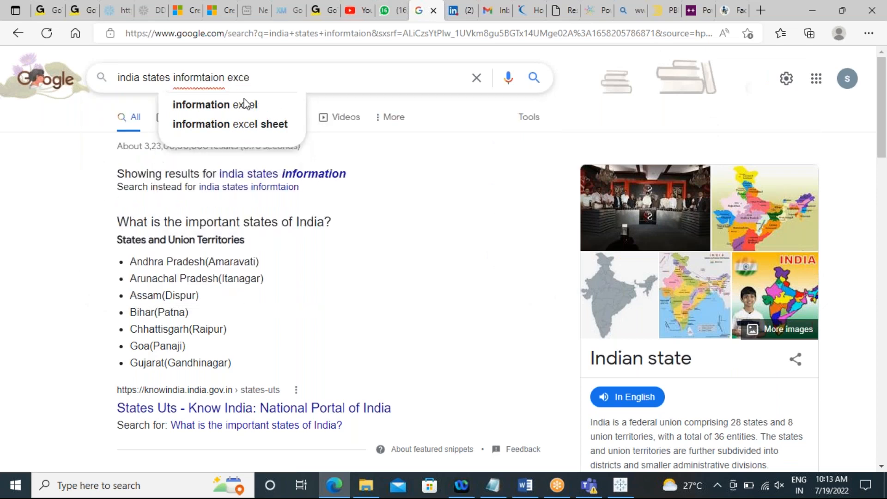
{"action": "left_click", "coordinate": [245, 104]}
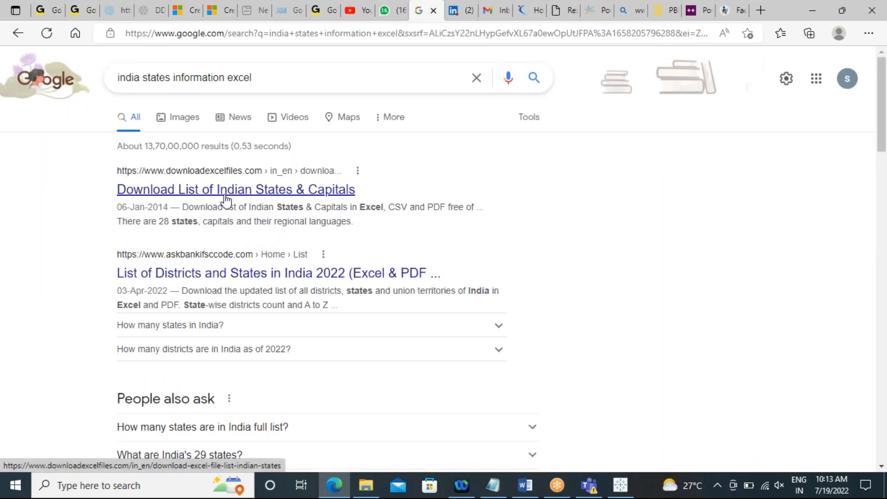
Step: Open the Download List of Indian States & Capitals page, then download and open its MS Excel file
{"action": "left_click", "coordinate": [226, 198]}
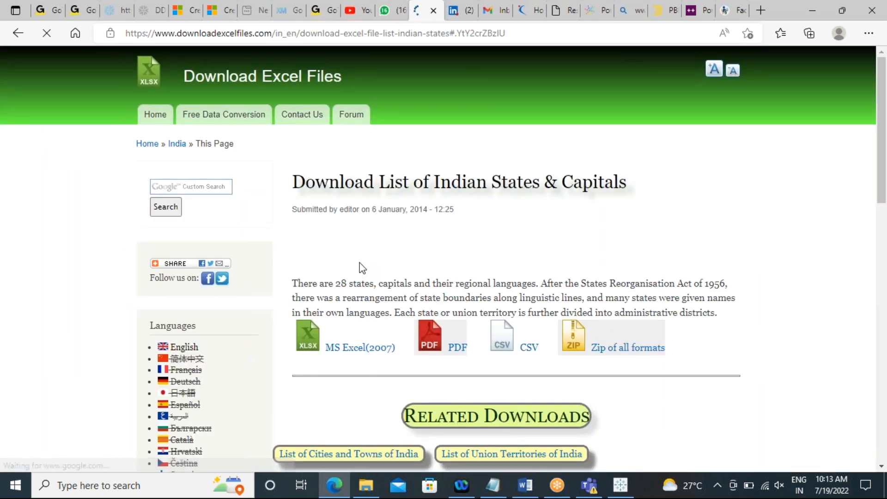
{"action": "scroll", "coordinate": [361, 268], "scroll_direction": "down", "scroll_amount": 2}
{"action": "scroll", "coordinate": [331, 223], "scroll_direction": "down", "scroll_amount": 3}
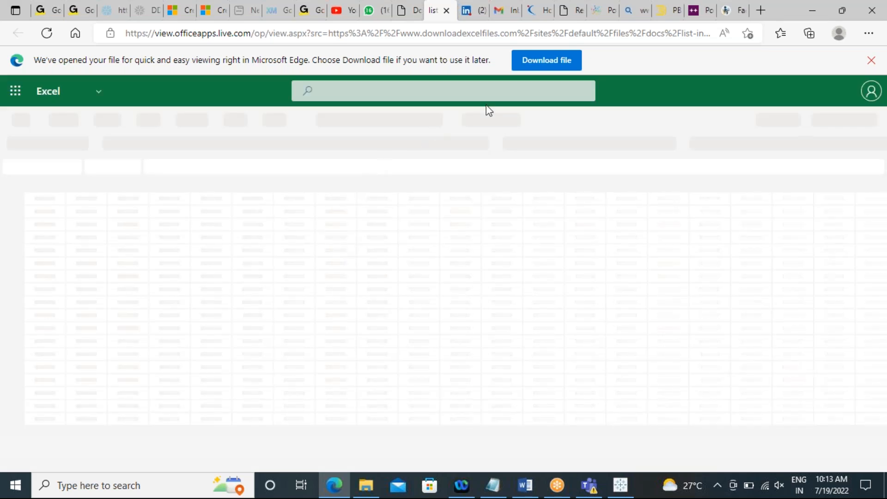
{"action": "left_click", "coordinate": [537, 64]}
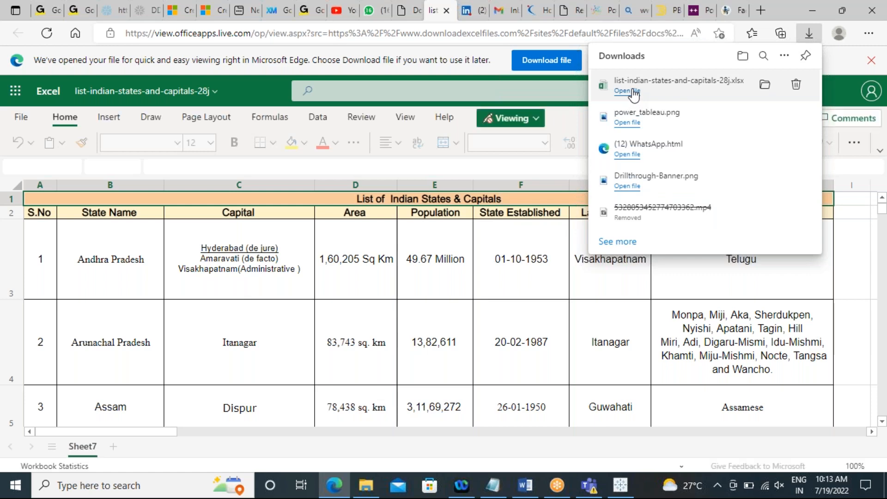
{"action": "left_click", "coordinate": [633, 91]}
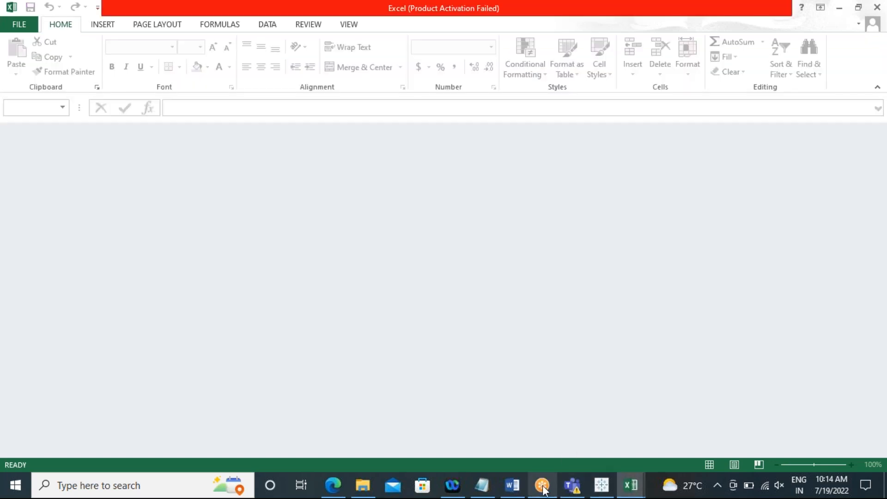
Step: Return to Tableau and connect a new Microsoft Excel data source to list-indian-states-and-capitals-28j in Downloads
{"action": "left_click", "coordinate": [601, 485]}
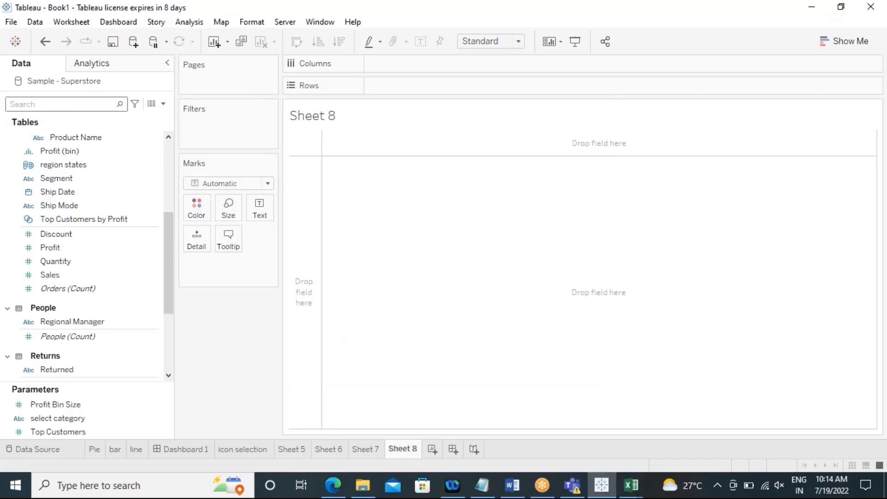
{"action": "left_click", "coordinate": [133, 43]}
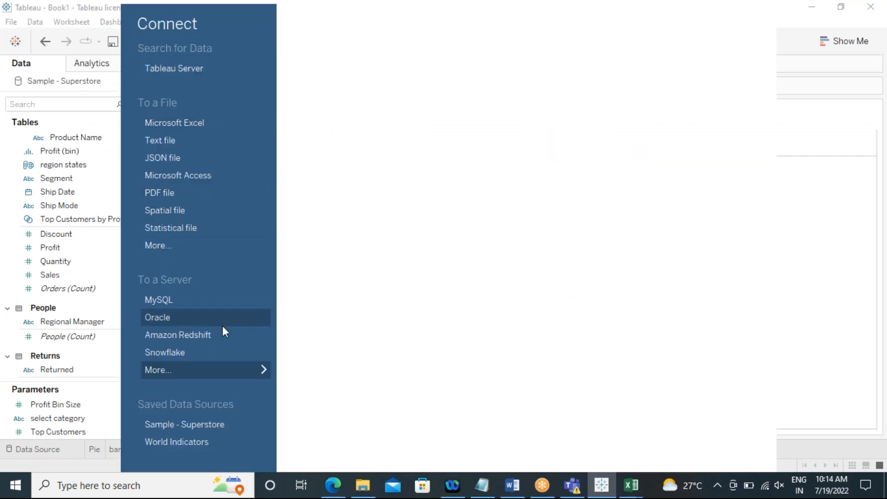
{"action": "left_click", "coordinate": [200, 125]}
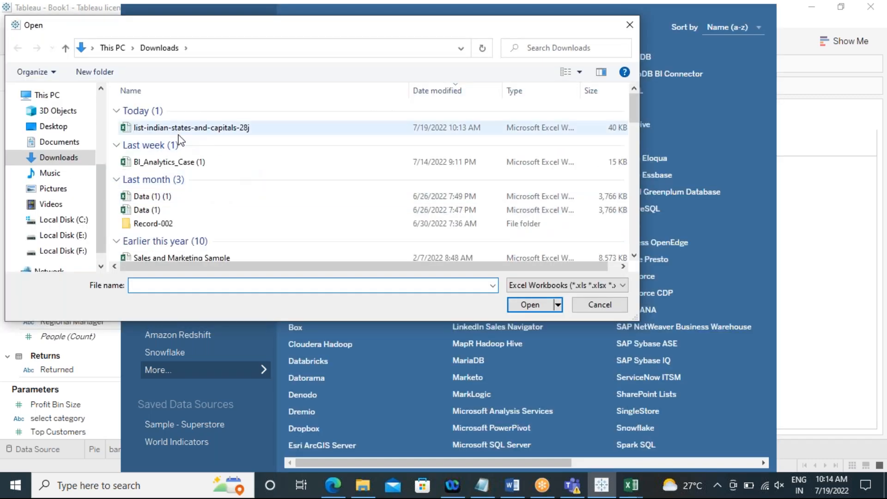
{"action": "left_click", "coordinate": [175, 130]}
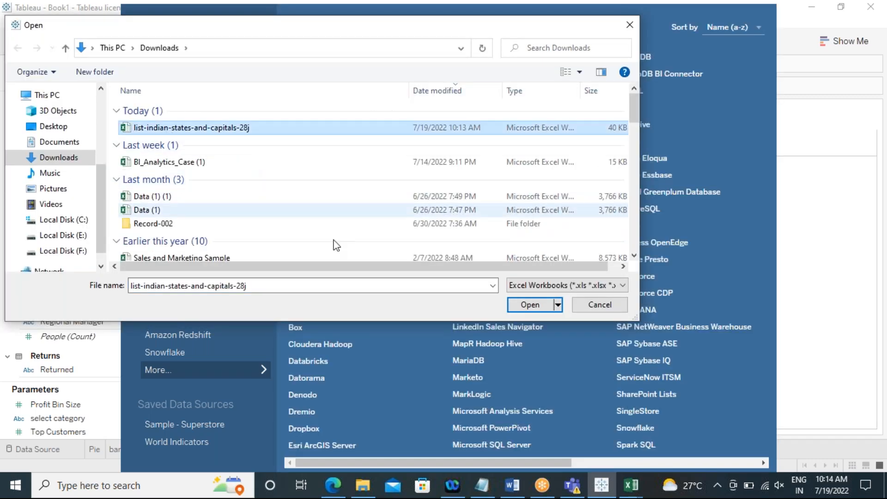
{"action": "left_click", "coordinate": [514, 304]}
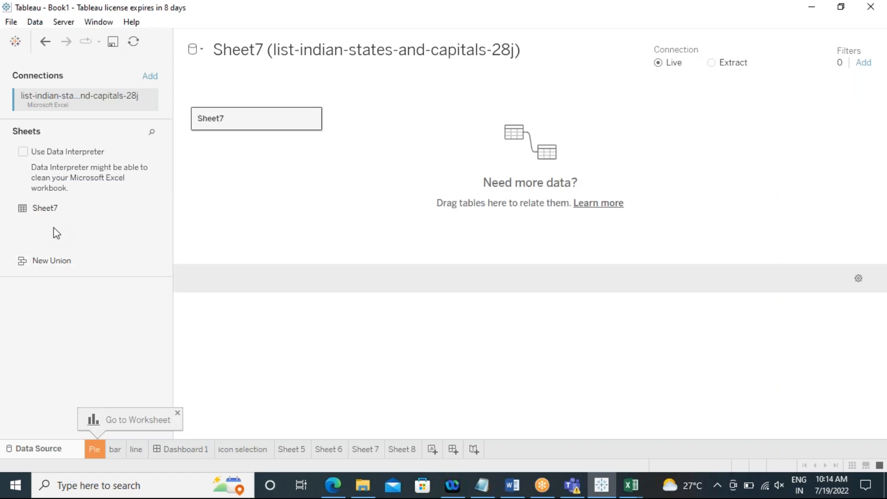
Step: Add Sheet7 to the data source canvas and preview its rows
{"action": "left_click_drag", "start_coordinate": [50, 207], "coordinate": [67, 240]}
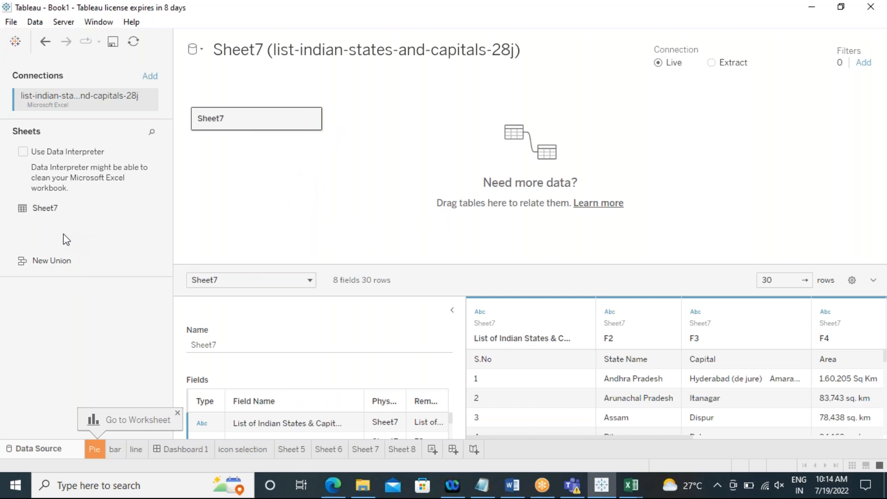
{"action": "left_click", "coordinate": [452, 310]}
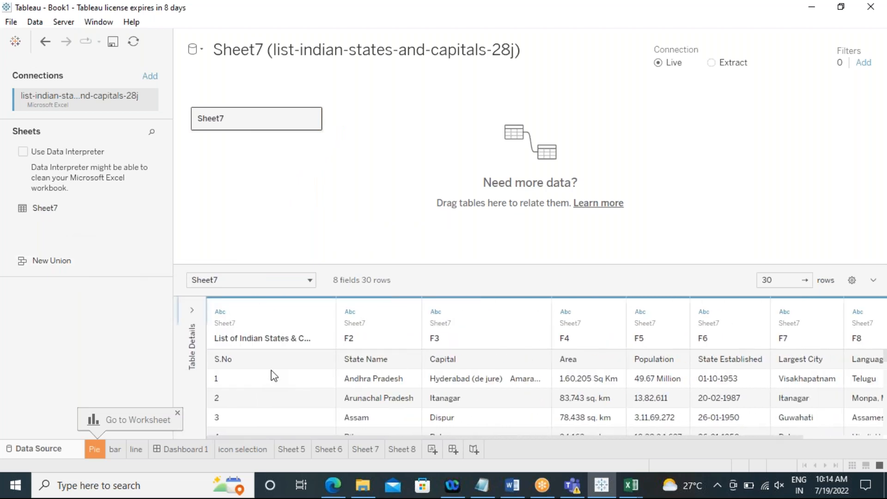
{"action": "scroll", "coordinate": [271, 371], "scroll_direction": "down", "scroll_amount": 10}
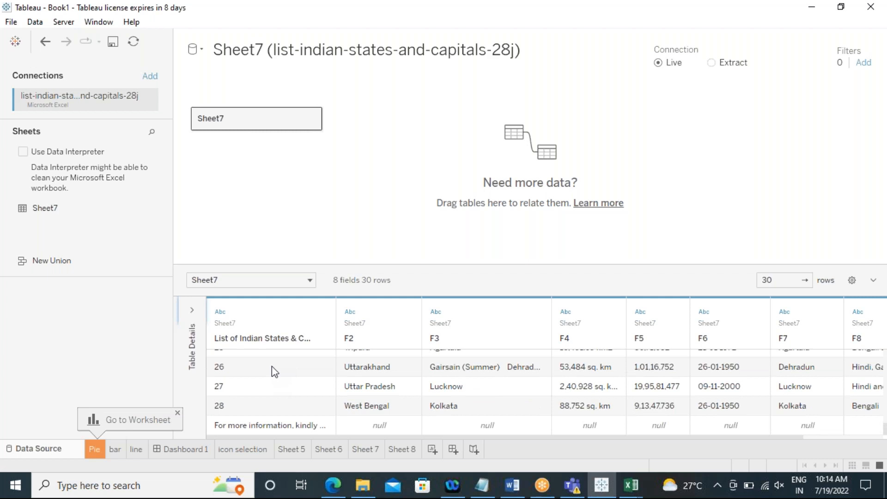
{"action": "scroll", "coordinate": [329, 408], "scroll_direction": "up", "scroll_amount": 10}
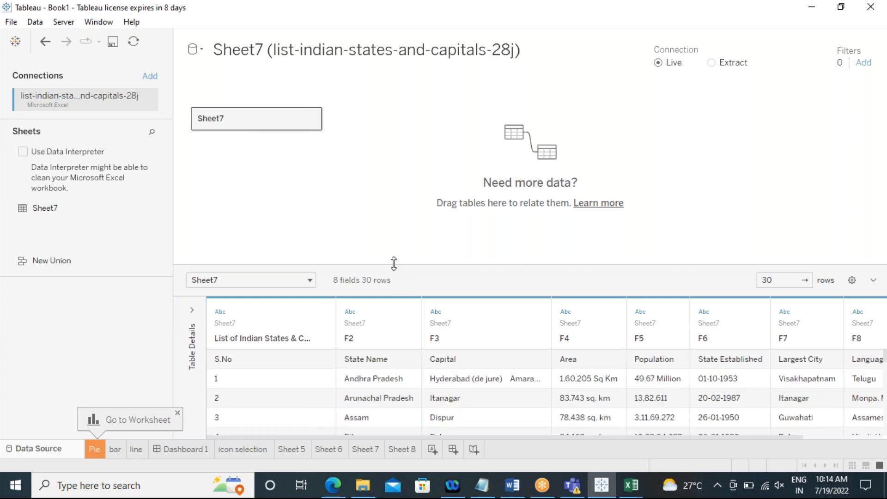
Step: Clean the Sheet7 data with Data Interpreter
{"action": "left_click_drag", "start_coordinate": [394, 264], "coordinate": [370, 166]}
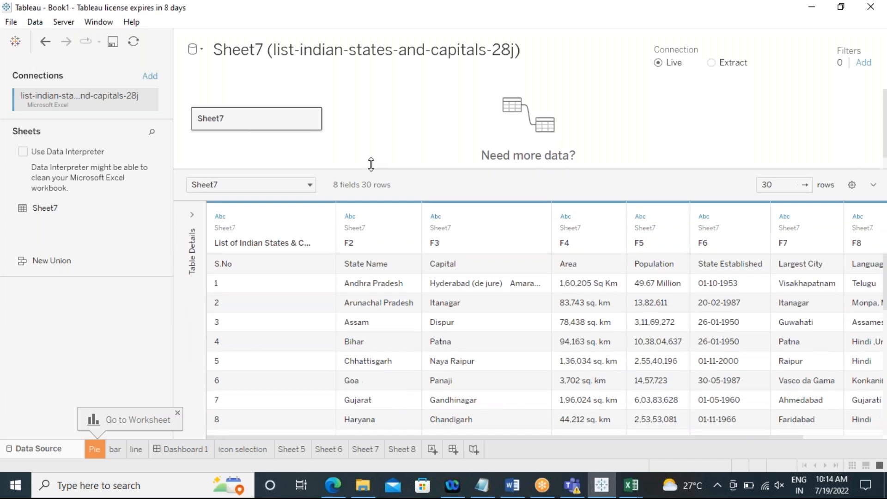
{"action": "left_click", "coordinate": [23, 151]}
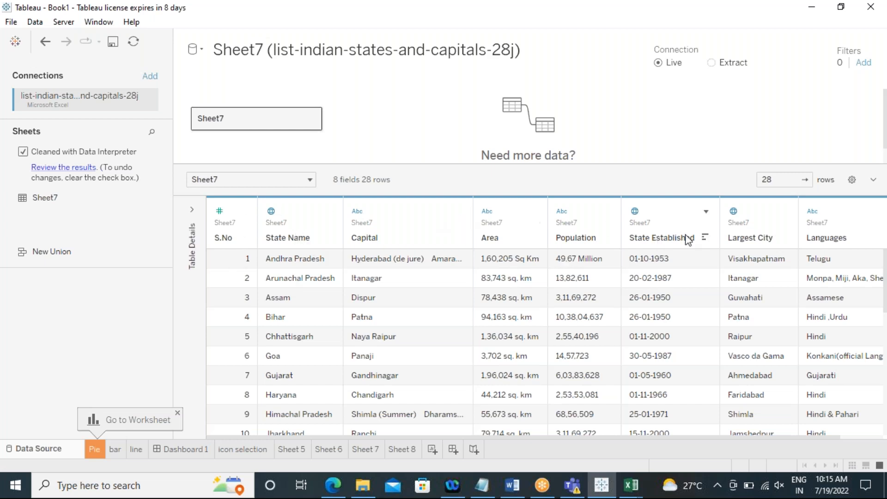
{"action": "left_click", "coordinate": [23, 151]}
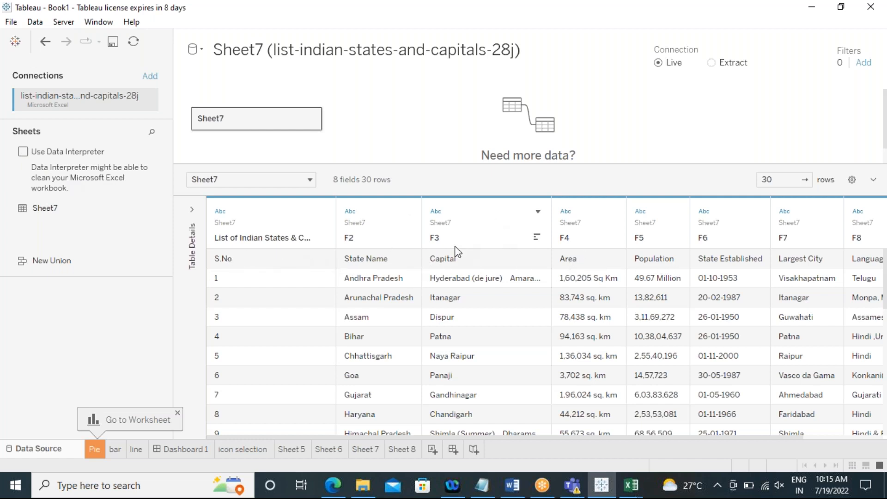
{"action": "left_click", "coordinate": [23, 152]}
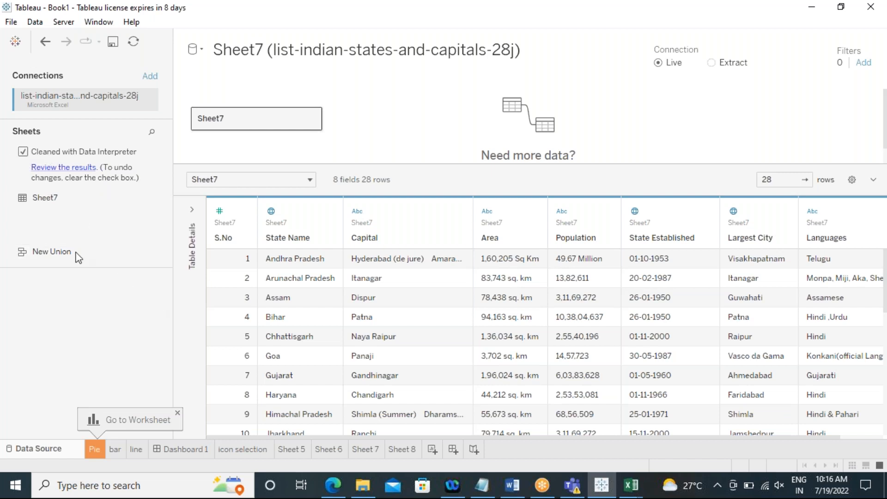
Step: Open Sheet 8 and add State Name from the Indian states source to the view as a map
{"action": "left_click", "coordinate": [453, 450]}
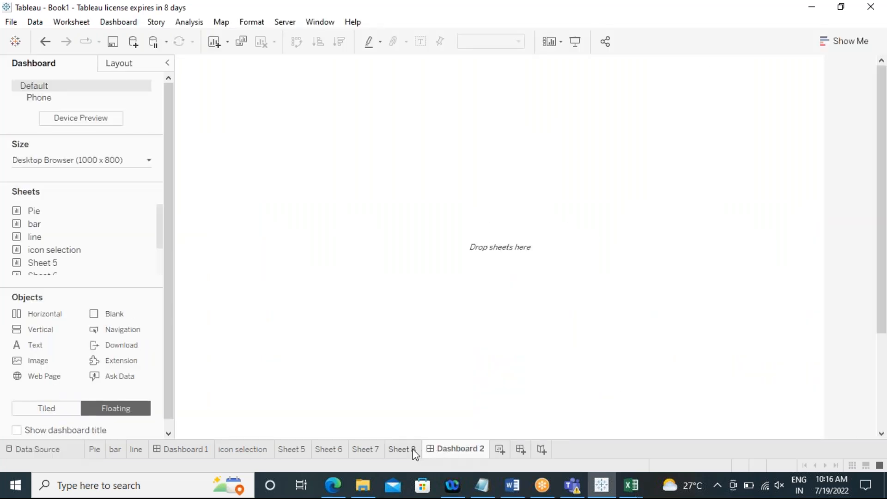
{"action": "left_click", "coordinate": [412, 448]}
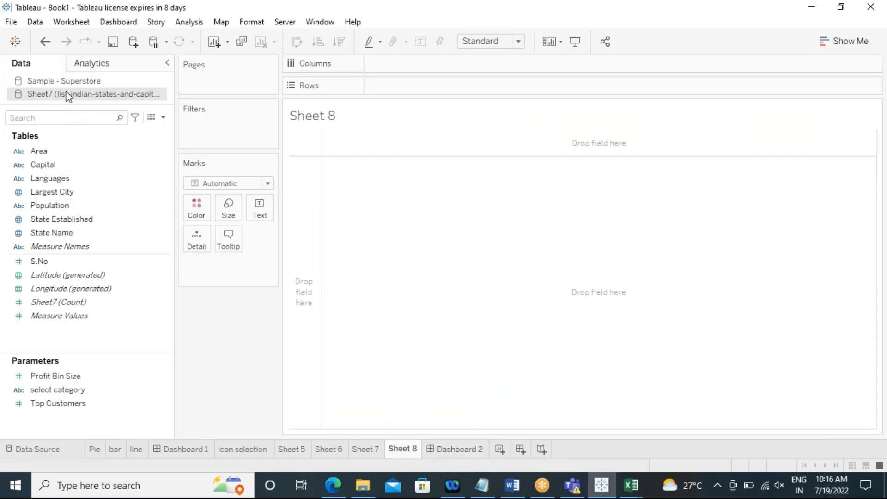
{"action": "left_click", "coordinate": [52, 233]}
{"action": "double_click", "coordinate": [52, 235]}
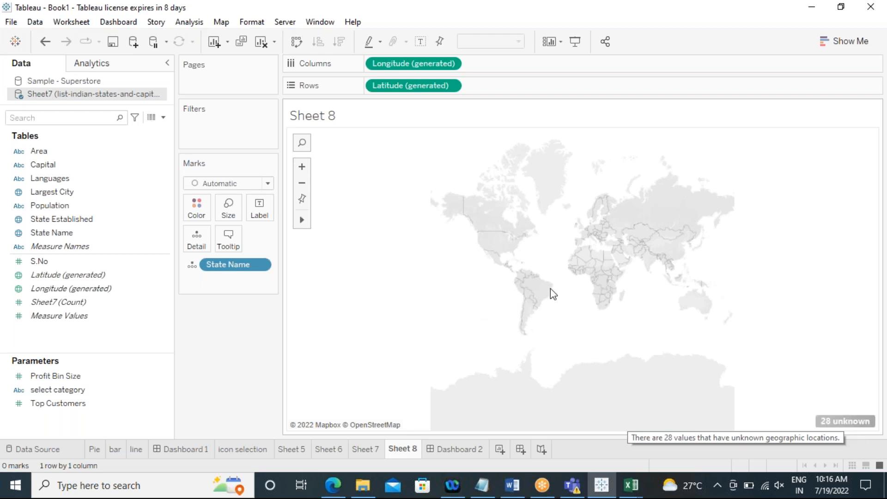
Step: Set the background map to Offline
{"action": "left_click", "coordinate": [216, 23]}
{"action": "mouse_move", "coordinate": [294, 40]}
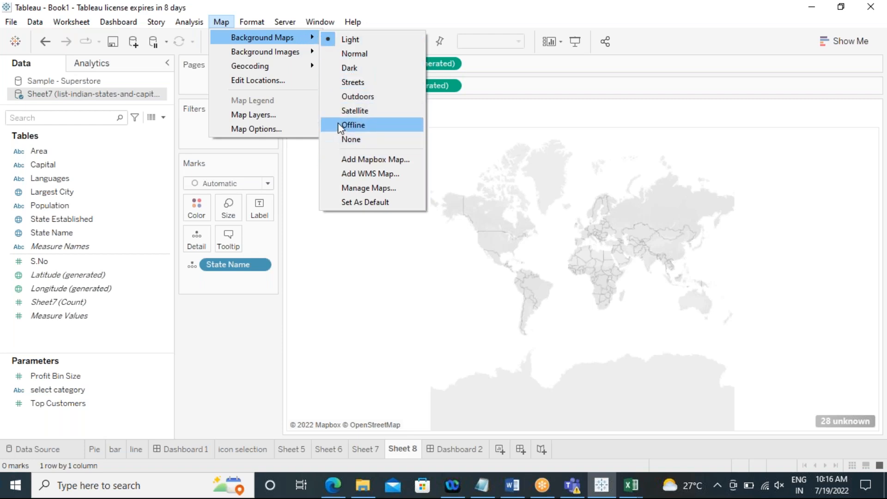
{"action": "left_click", "coordinate": [351, 124]}
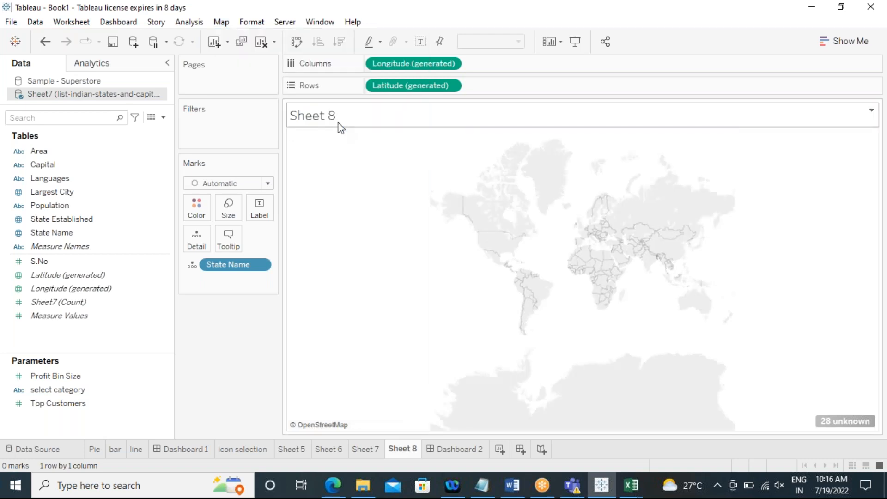
Step: Switch the background map to Satellite and back to Offline
{"action": "left_click", "coordinate": [220, 22]}
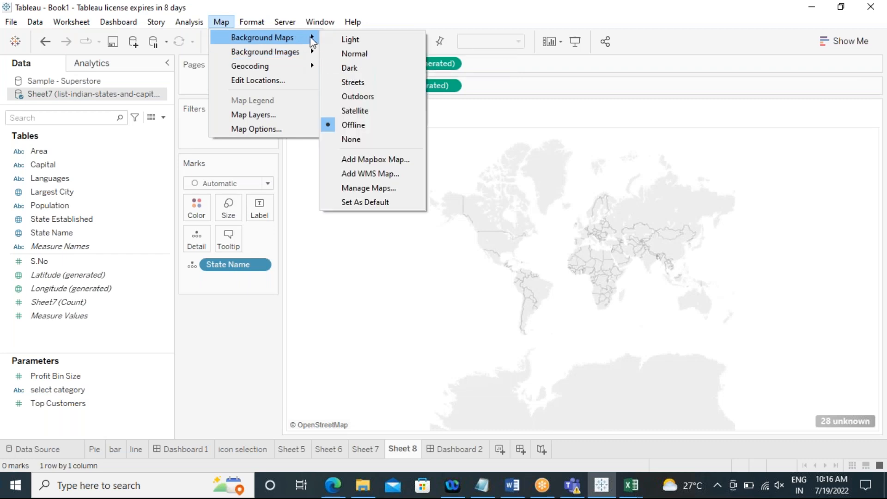
{"action": "left_click", "coordinate": [358, 119]}
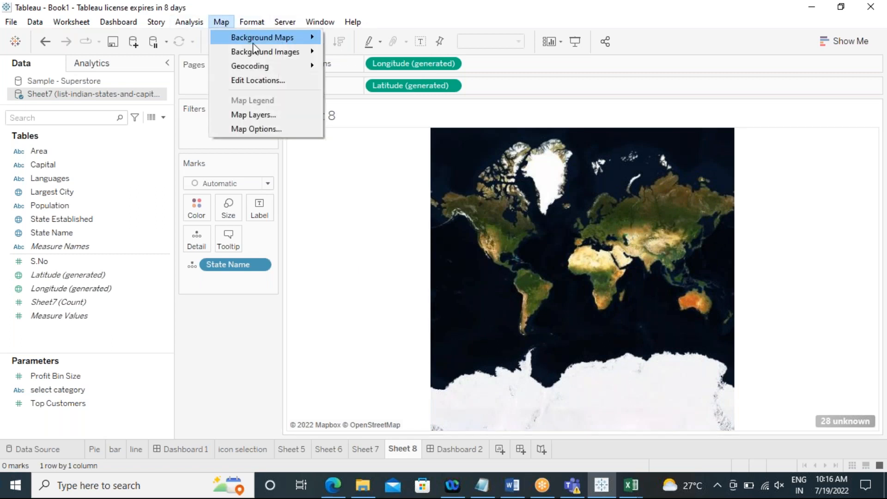
{"action": "mouse_move", "coordinate": [286, 37]}
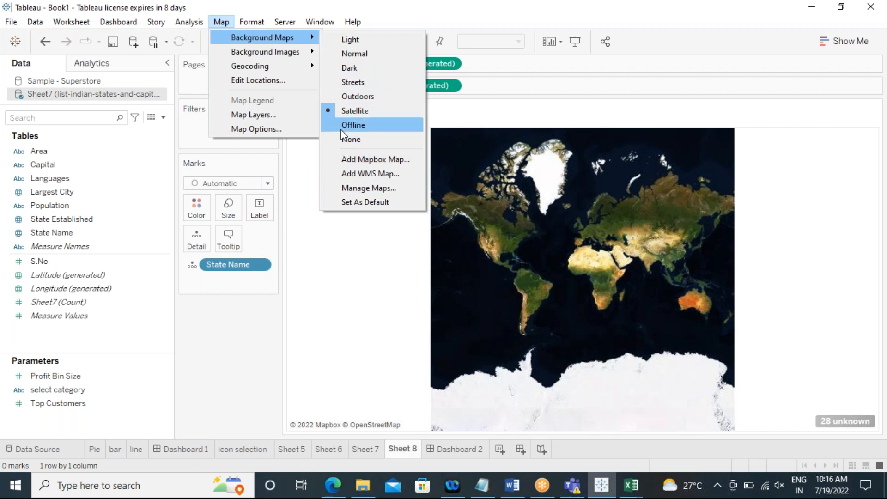
{"action": "left_click", "coordinate": [341, 128]}
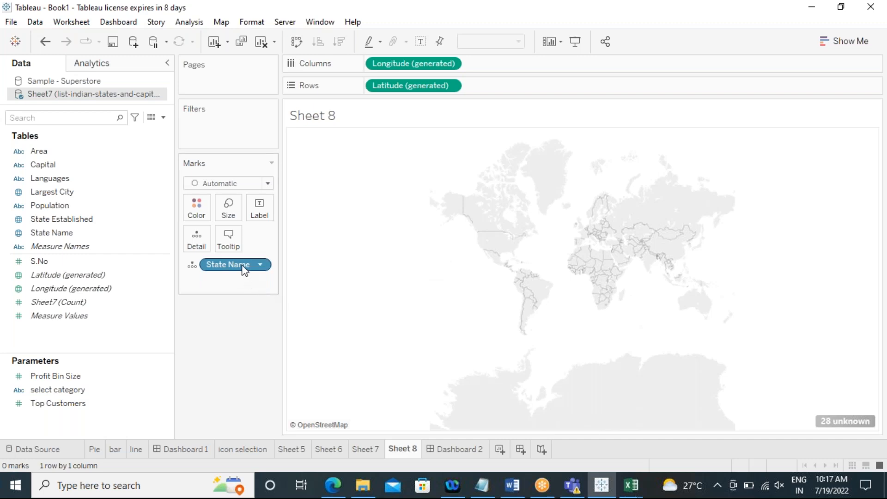
{"action": "left_click", "coordinate": [216, 22]}
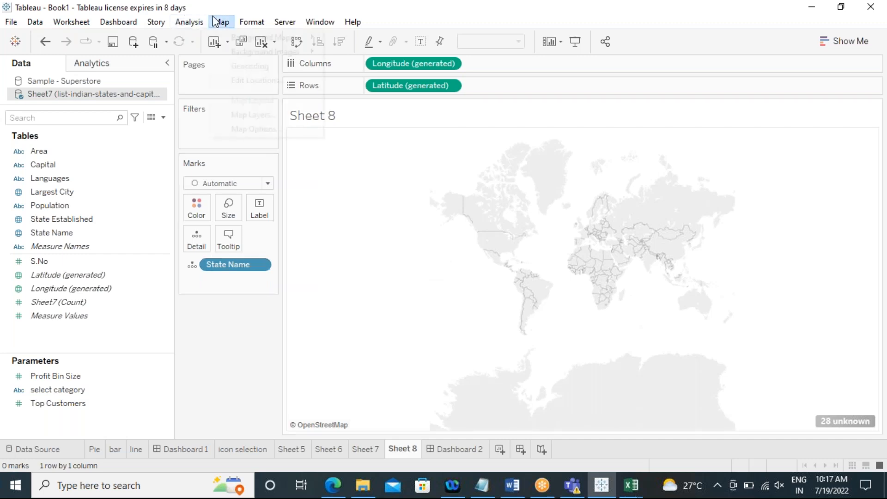
{"action": "mouse_move", "coordinate": [233, 38]}
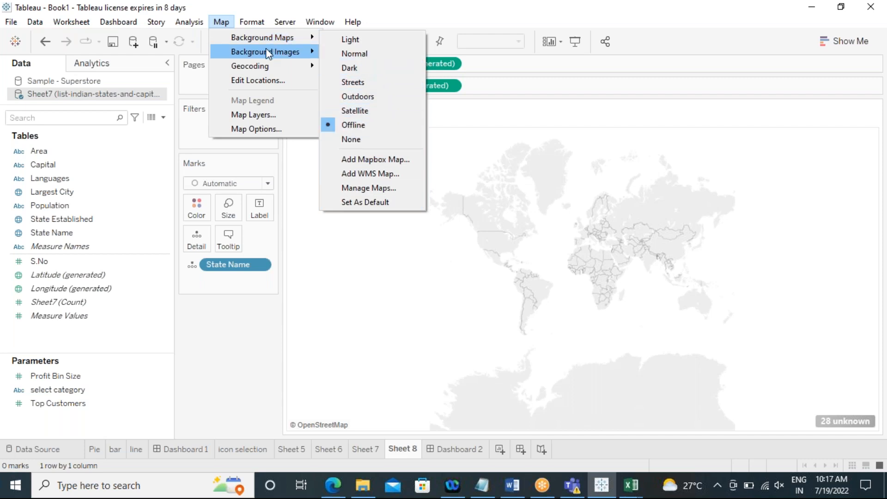
{"action": "mouse_move", "coordinate": [295, 55]}
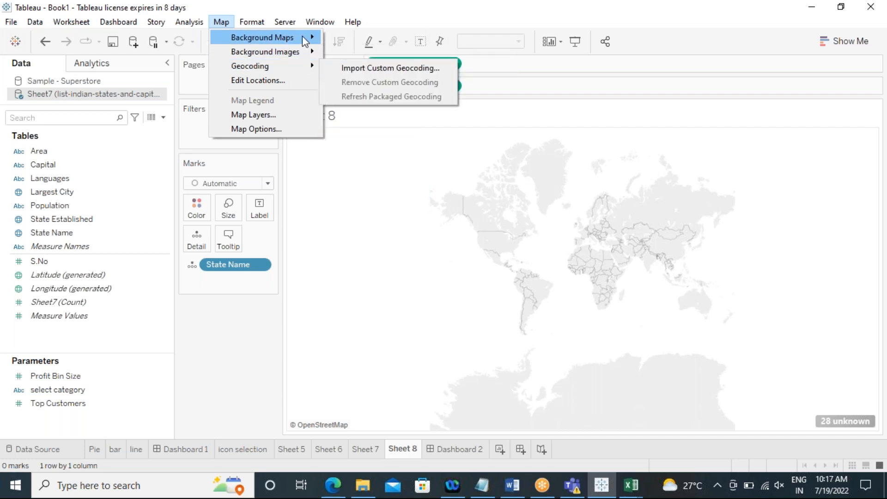
{"action": "mouse_move", "coordinate": [305, 41]}
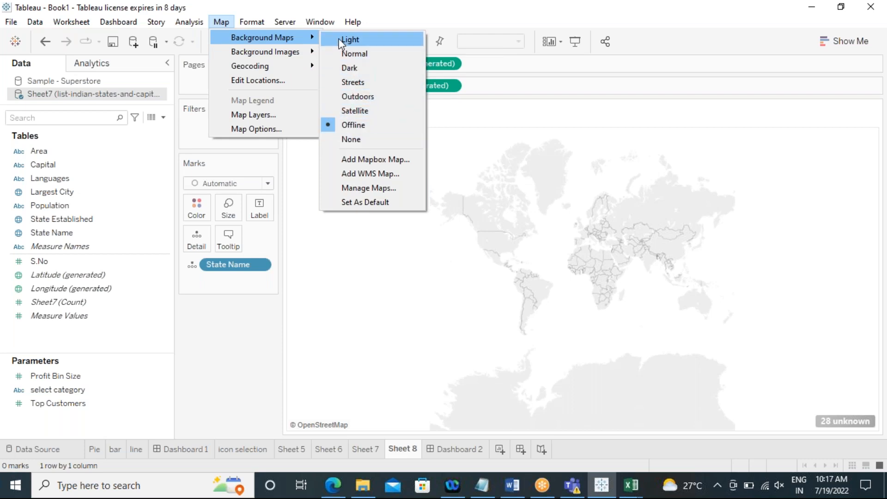
{"action": "left_click", "coordinate": [575, 230]}
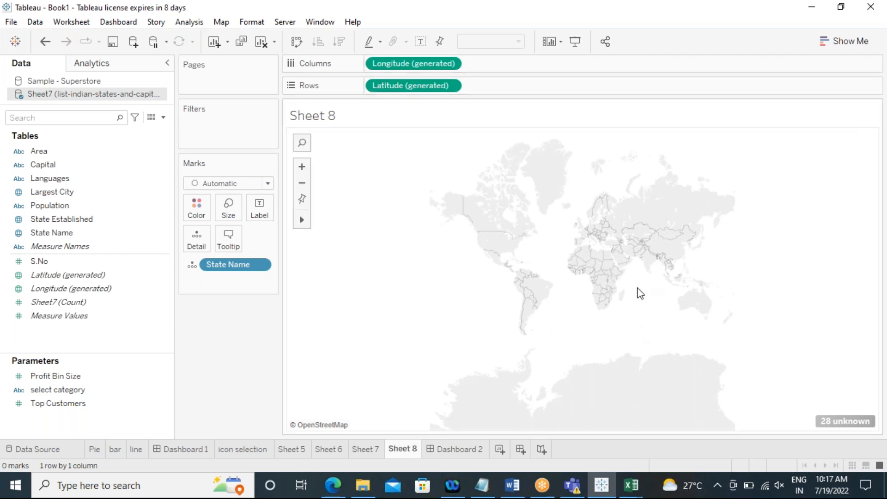
Step: Open Edit Locations for the unknown state names and try to match Andhra Pradesh manually
{"action": "scroll", "coordinate": [639, 294], "scroll_direction": "up", "scroll_amount": 5}
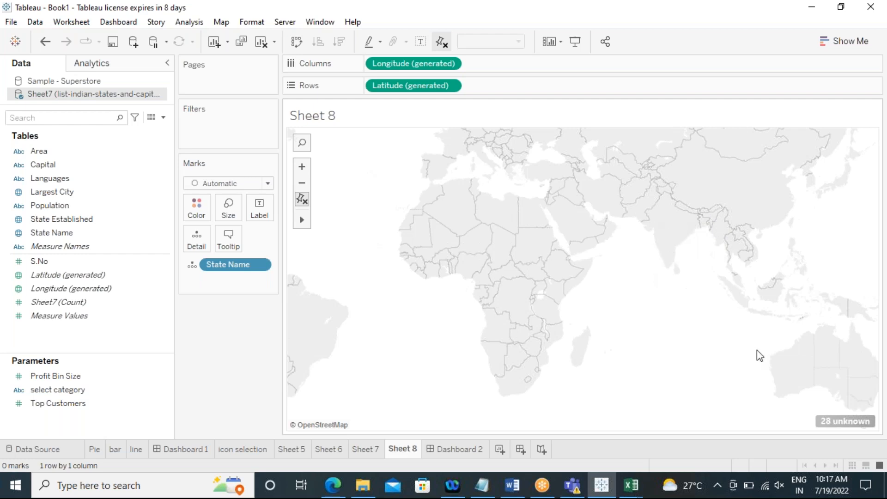
{"action": "right_click", "coordinate": [845, 422]}
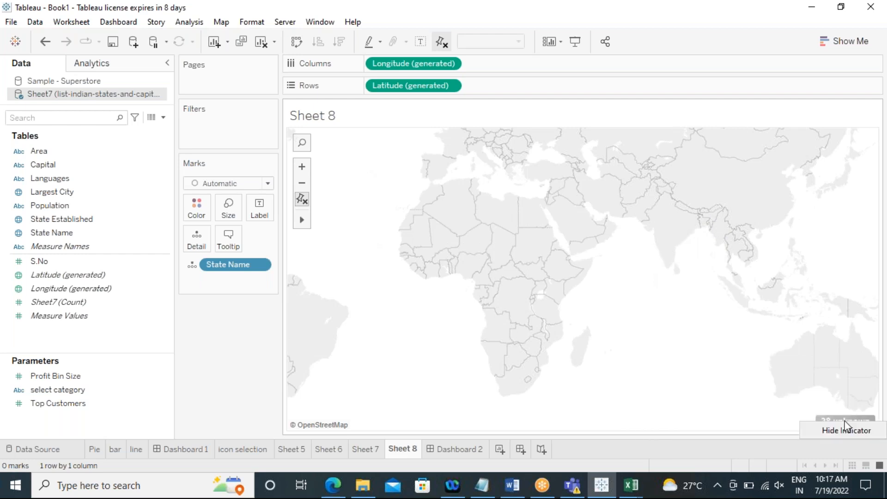
{"action": "left_click", "coordinate": [813, 392]}
{"action": "left_click", "coordinate": [839, 420]}
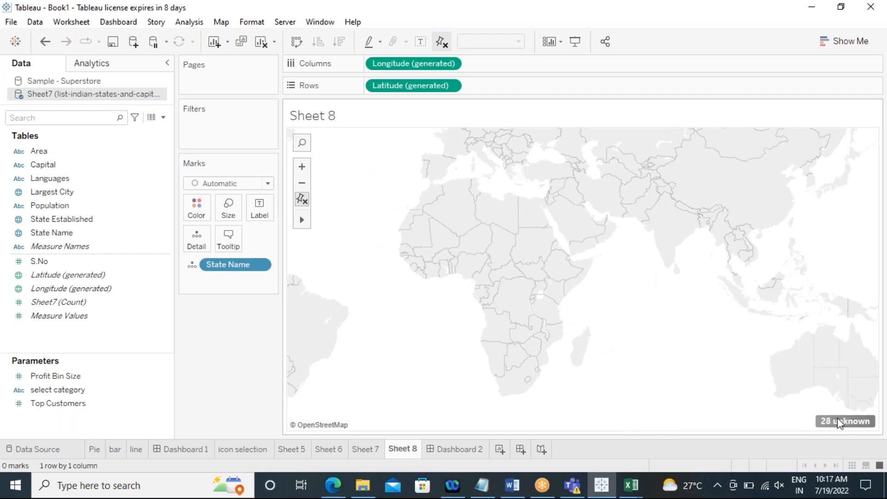
{"action": "left_click", "coordinate": [385, 206]}
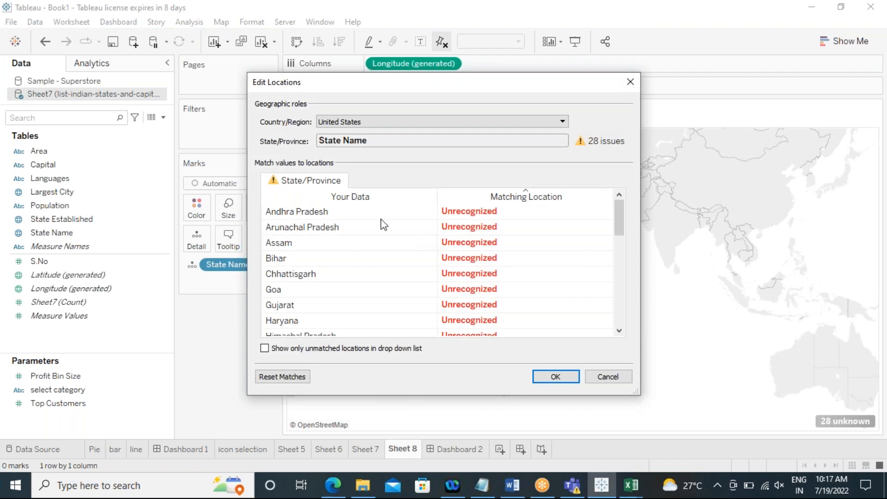
{"action": "left_click", "coordinate": [323, 213]}
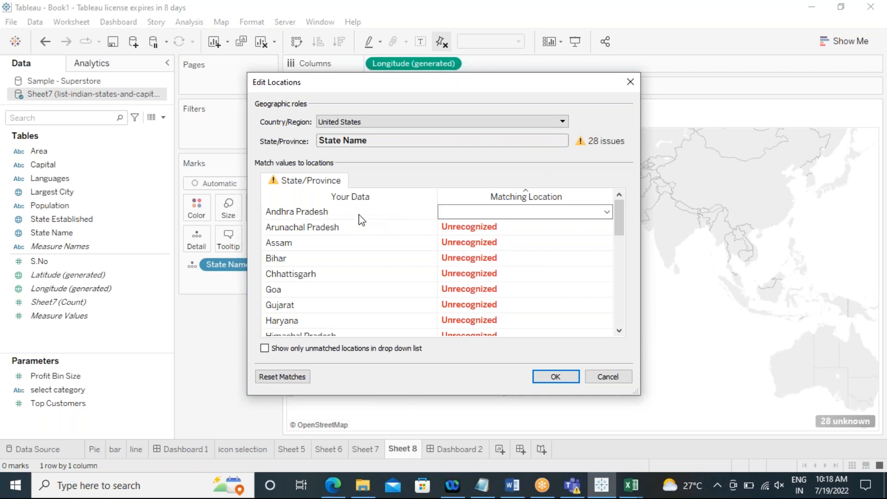
{"action": "left_click", "coordinate": [607, 211]}
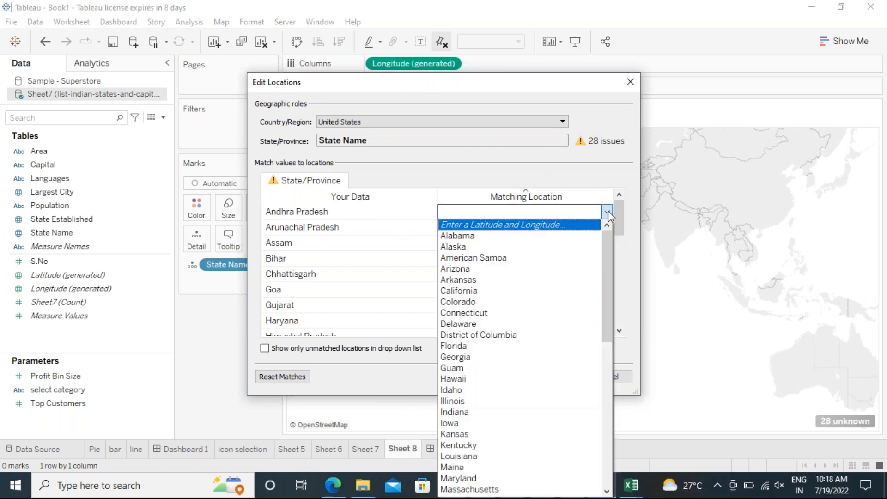
{"action": "left_click", "coordinate": [484, 225]}
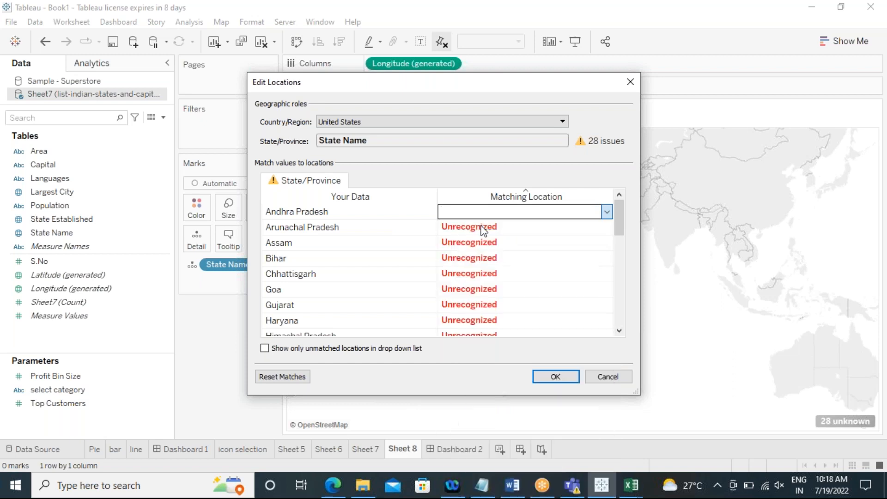
{"action": "left_click", "coordinate": [499, 260]}
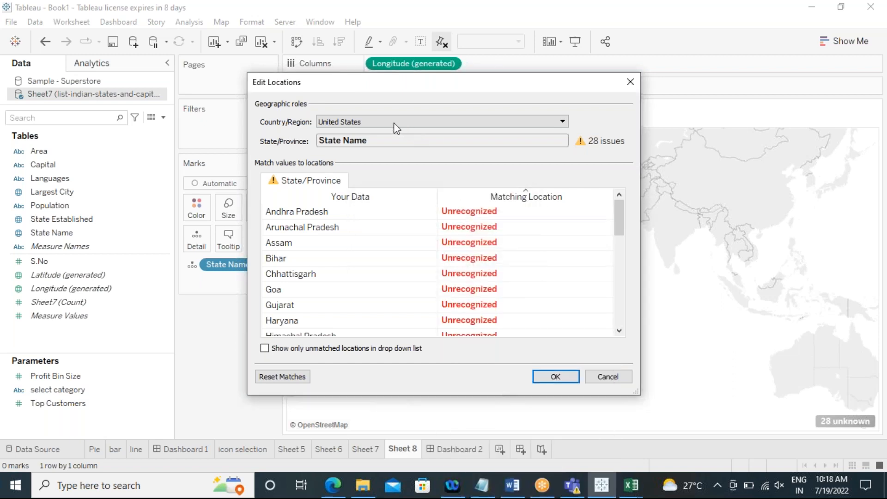
Step: Set the fixed country/region to India in Edit Locations and confirm
{"action": "left_click", "coordinate": [562, 122]}
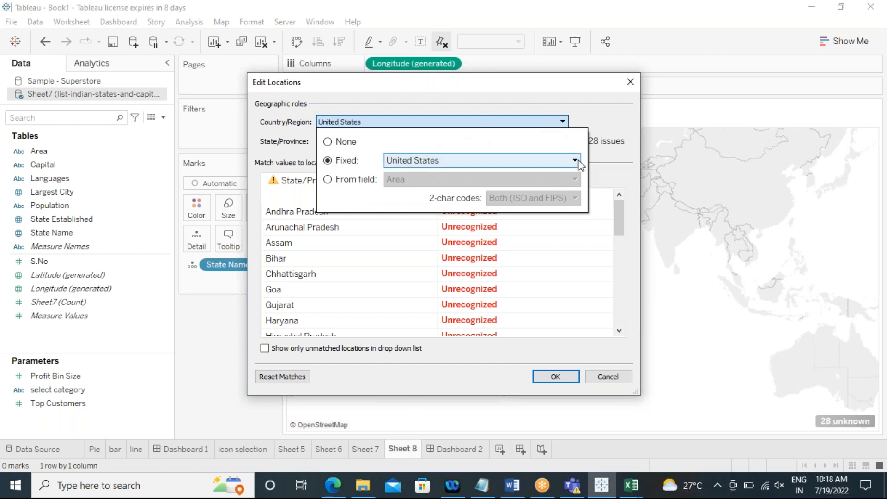
{"action": "left_click", "coordinate": [414, 162]}
{"action": "scroll", "coordinate": [507, 255], "scroll_direction": "down", "scroll_amount": 14}
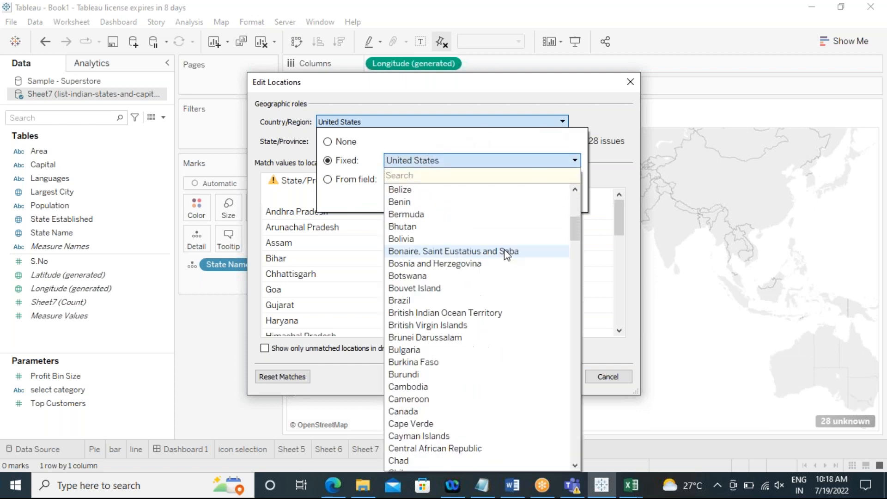
{"action": "scroll", "coordinate": [467, 293], "scroll_direction": "down", "scroll_amount": 5}
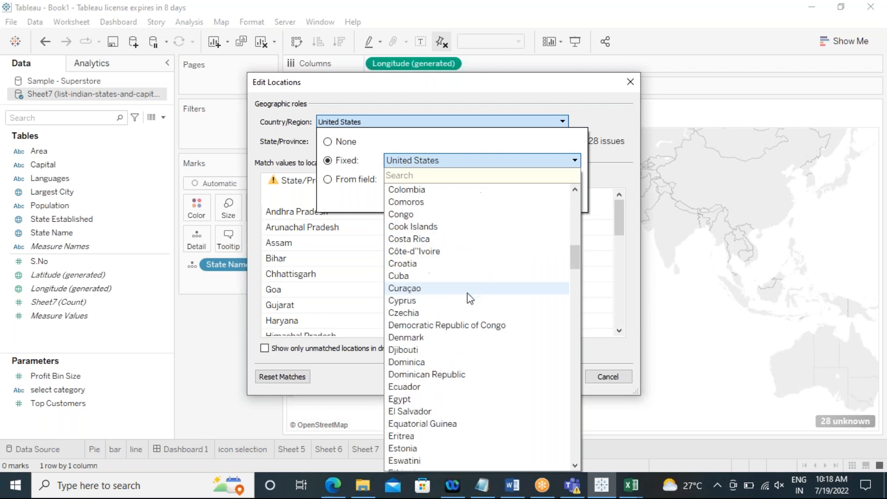
{"action": "scroll", "coordinate": [461, 293], "scroll_direction": "down", "scroll_amount": 9}
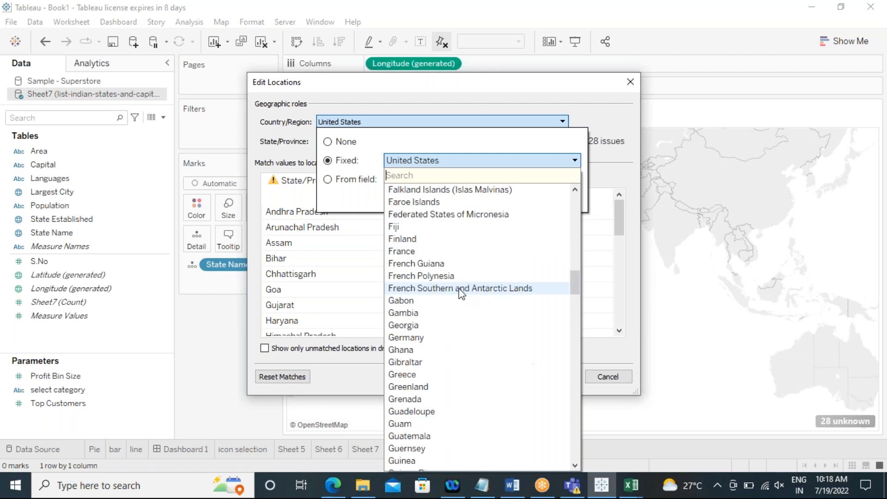
{"action": "scroll", "coordinate": [461, 293], "scroll_direction": "down", "scroll_amount": 3}
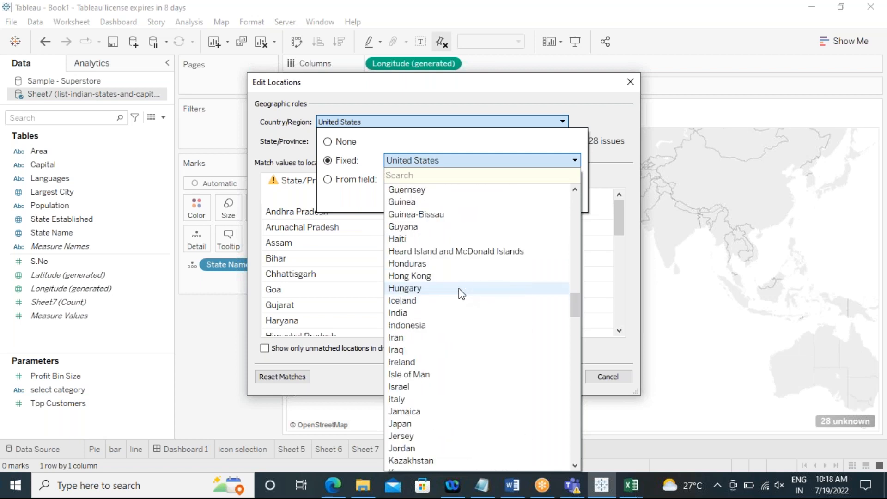
{"action": "left_click", "coordinate": [454, 313]}
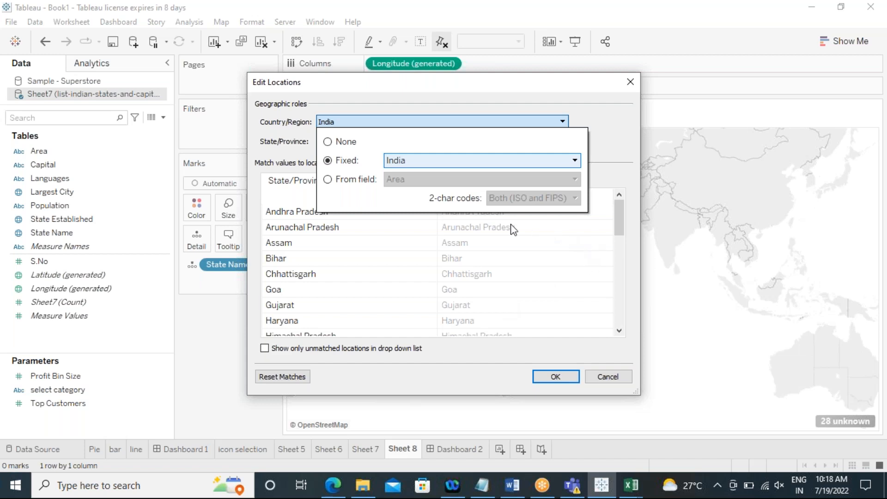
{"action": "left_click", "coordinate": [592, 151]}
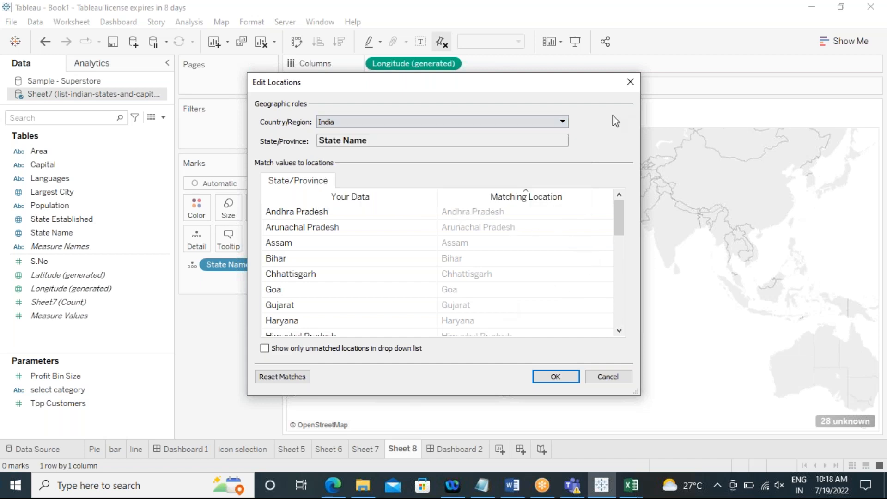
{"action": "left_click", "coordinate": [559, 376]}
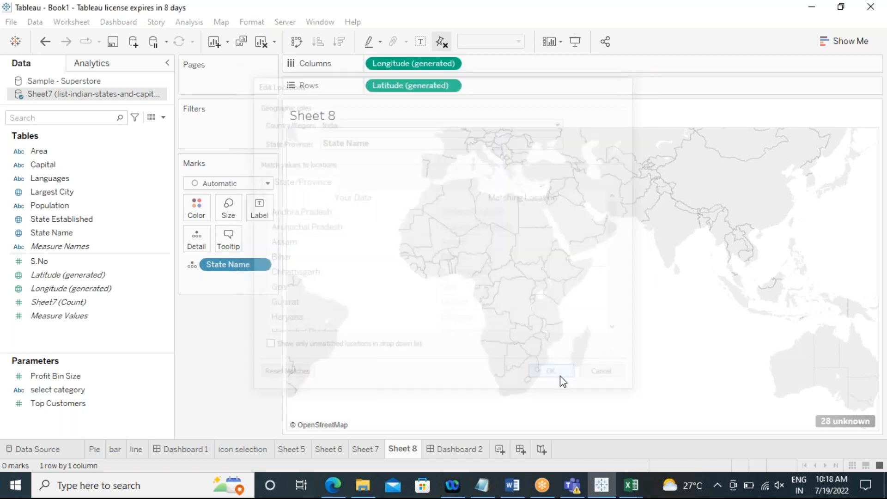
Step: Zoom the map in on India and pin the map view
{"action": "scroll", "coordinate": [575, 336], "scroll_direction": "up", "scroll_amount": 1}
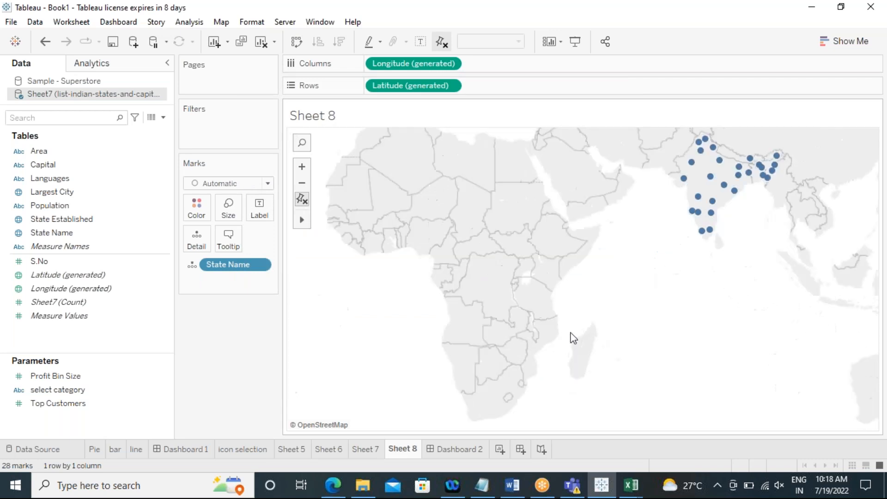
{"action": "left_click_drag", "start_coordinate": [590, 206], "coordinate": [514, 312]}
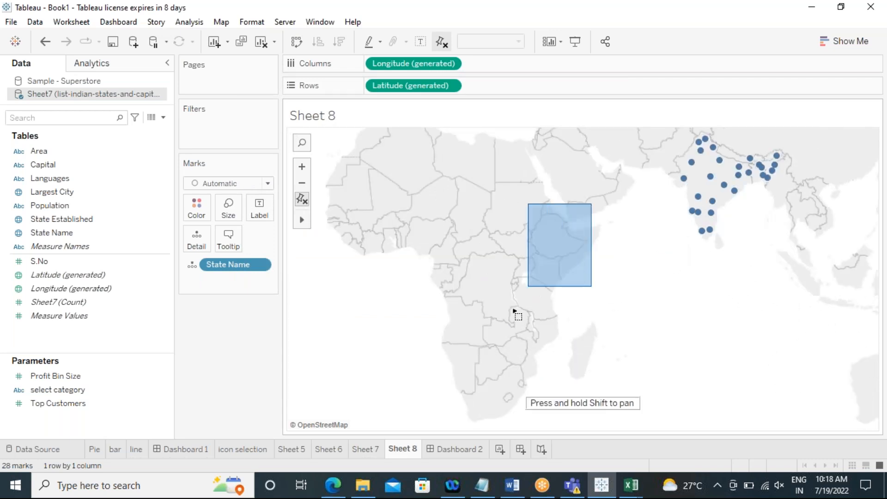
{"action": "left_click", "coordinate": [300, 168]}
{"action": "left_click", "coordinate": [301, 199]}
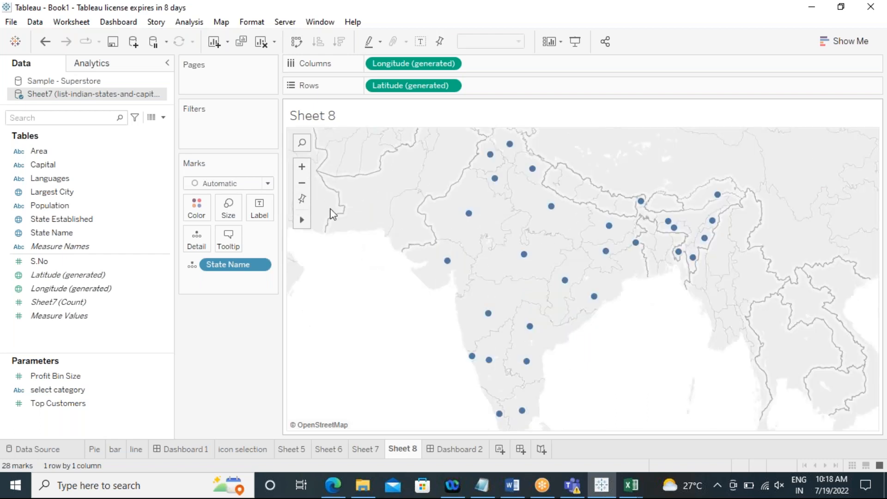
{"action": "left_click", "coordinate": [301, 184]}
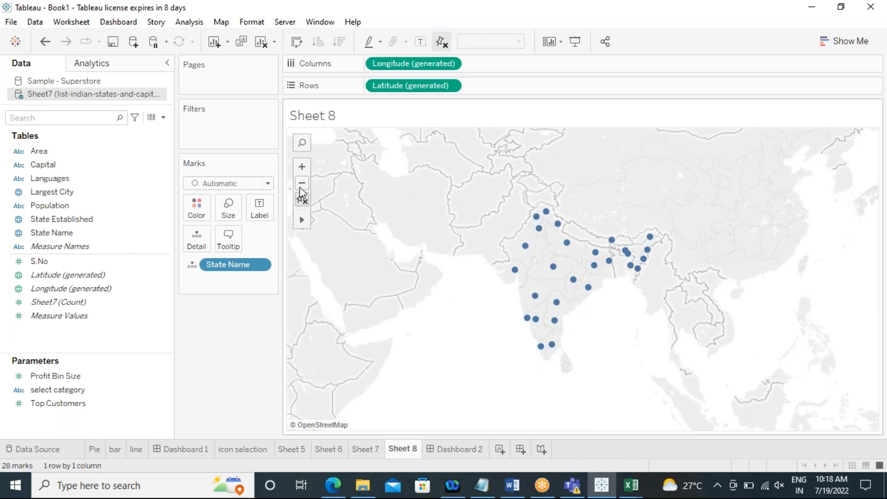
{"action": "left_click", "coordinate": [303, 201]}
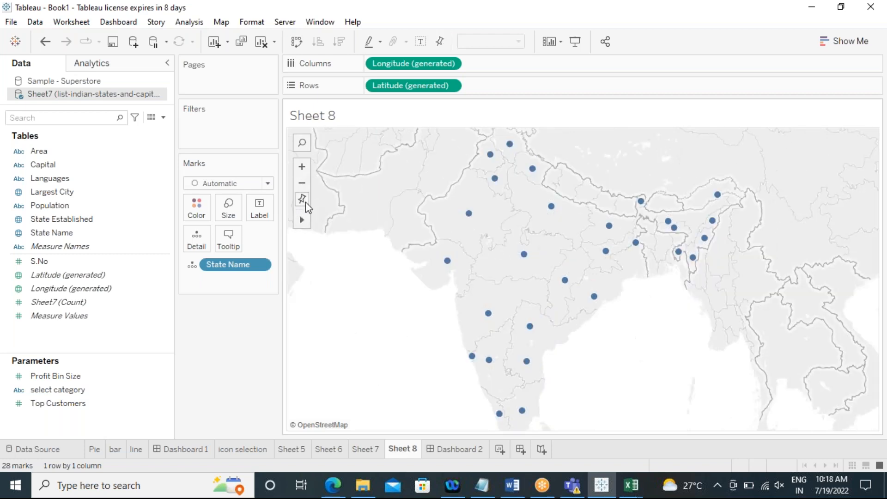
{"action": "left_click", "coordinate": [303, 201]}
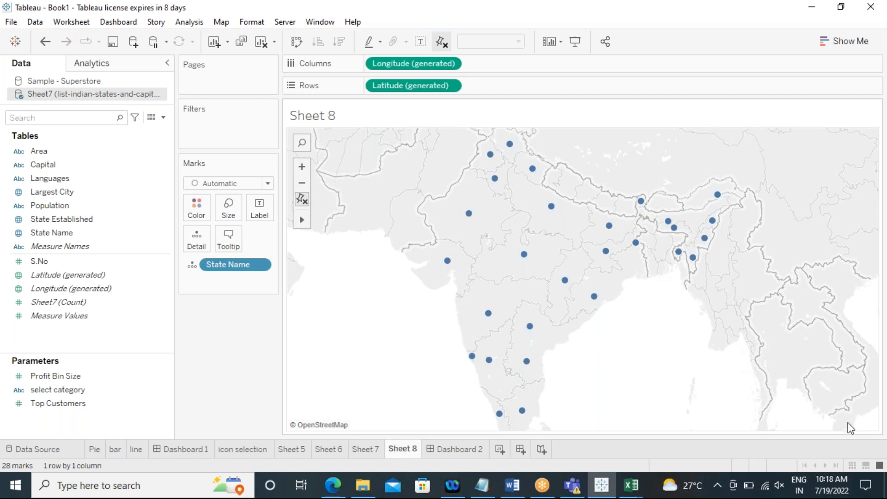
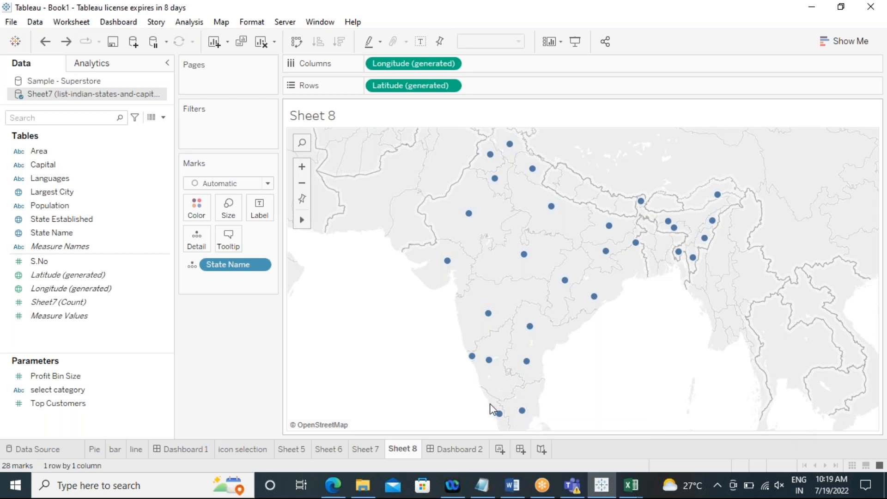
Step: Undo the recent map pin, zoom and India location changes
{"action": "scroll", "coordinate": [490, 403], "scroll_direction": "down", "scroll_amount": 2}
{"action": "key", "text": "ctrl+z"}
{"action": "key", "text": "ctrl+z"}
{"action": "scroll", "coordinate": [446, 387], "scroll_direction": "down", "scroll_amount": 3}
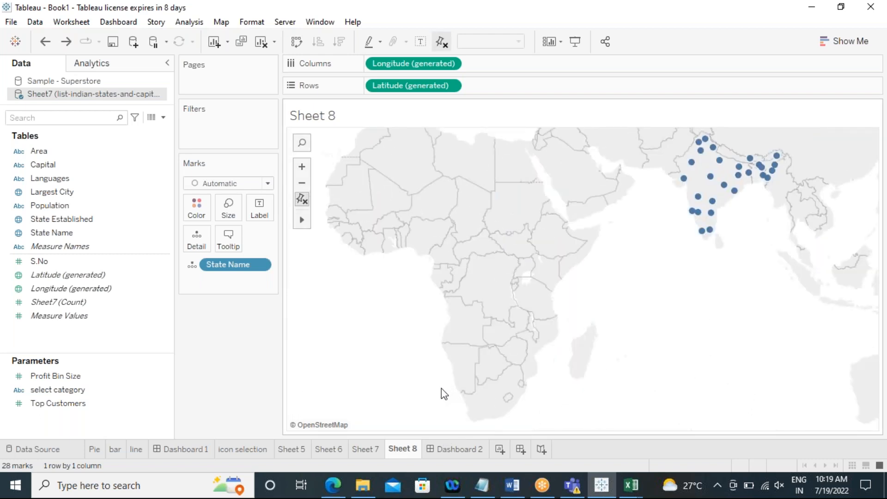
{"action": "key", "text": "ctrl+z"}
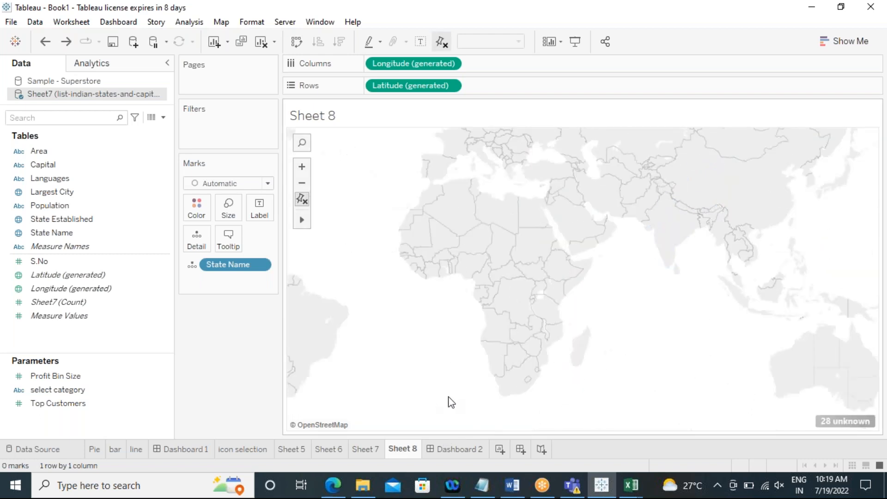
Step: Open Edit Locations for the unknown state names and scroll through the unrecognized states
{"action": "right_click", "coordinate": [835, 425]}
{"action": "left_click", "coordinate": [761, 377]}
{"action": "right_click", "coordinate": [761, 377]}
{"action": "left_click", "coordinate": [671, 375]}
{"action": "mouse_move", "coordinate": [829, 421]}
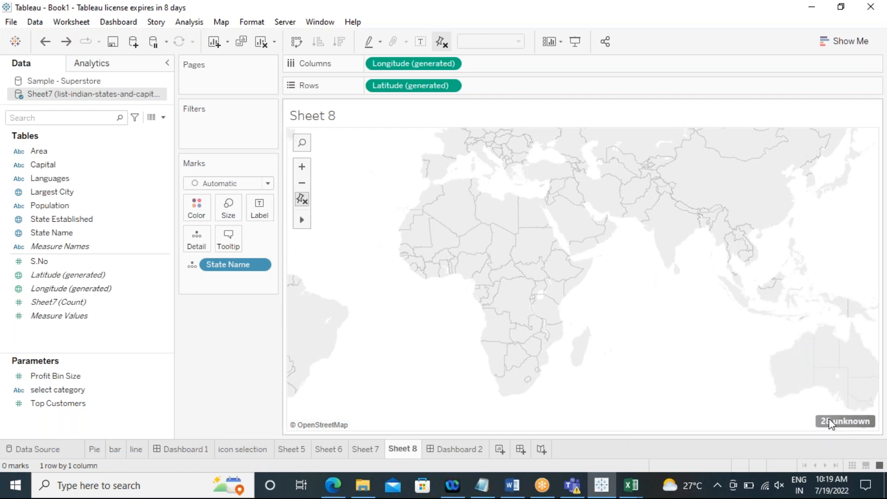
{"action": "right_click", "coordinate": [828, 418]}
{"action": "left_click", "coordinate": [781, 392]}
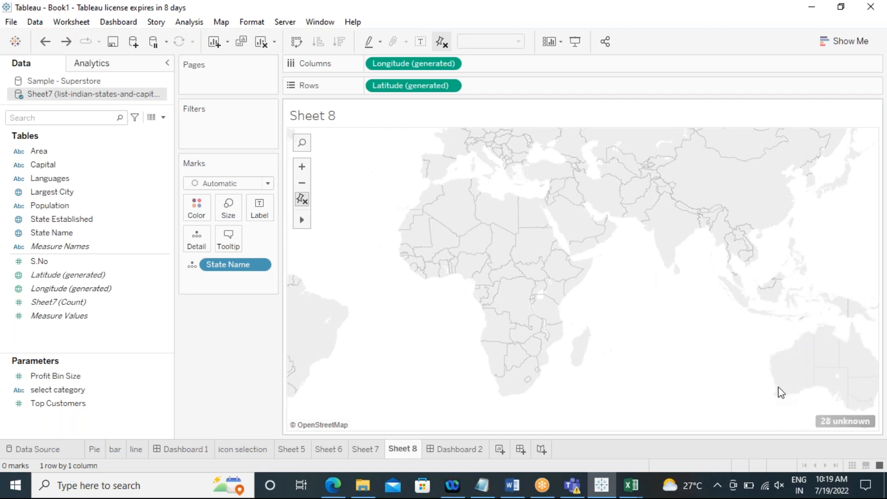
{"action": "left_click", "coordinate": [826, 422]}
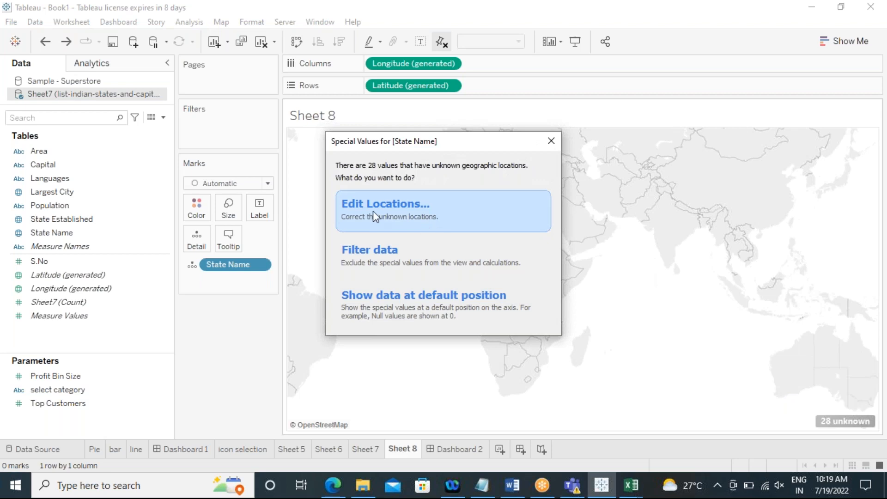
{"action": "left_click", "coordinate": [393, 210]}
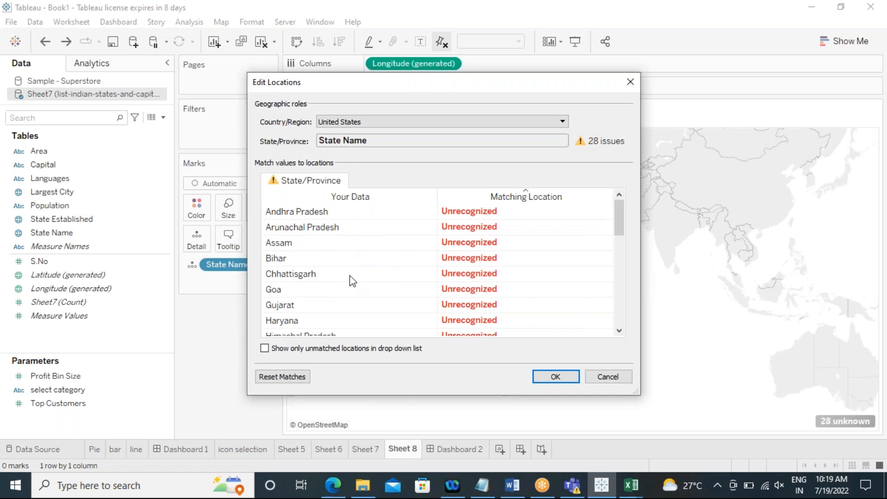
{"action": "scroll", "coordinate": [348, 279], "scroll_direction": "down", "scroll_amount": 2}
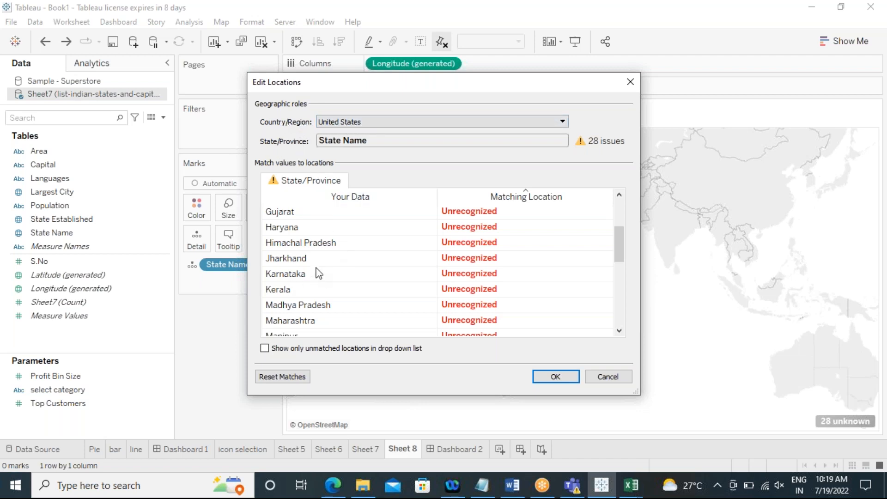
{"action": "scroll", "coordinate": [319, 273], "scroll_direction": "down", "scroll_amount": 5}
{"action": "scroll", "coordinate": [318, 269], "scroll_direction": "up", "scroll_amount": 7}
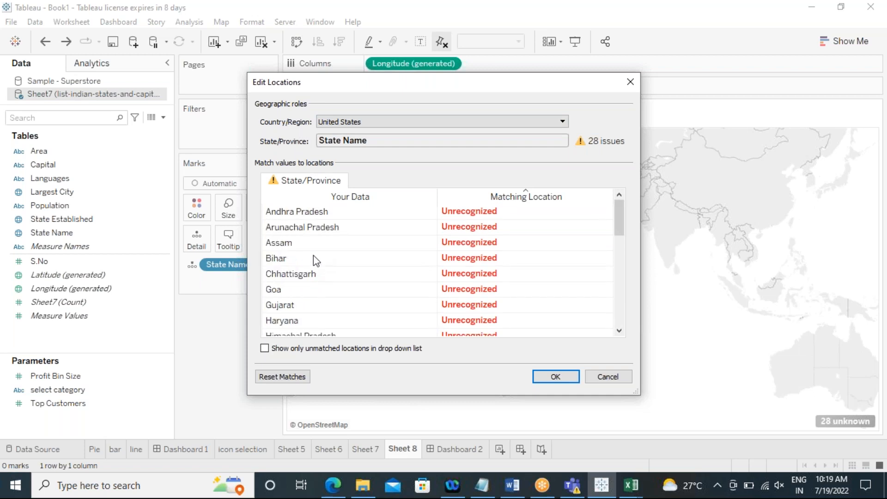
Step: Set the fixed country/region to India in Edit Locations and confirm
{"action": "left_click", "coordinate": [561, 122]}
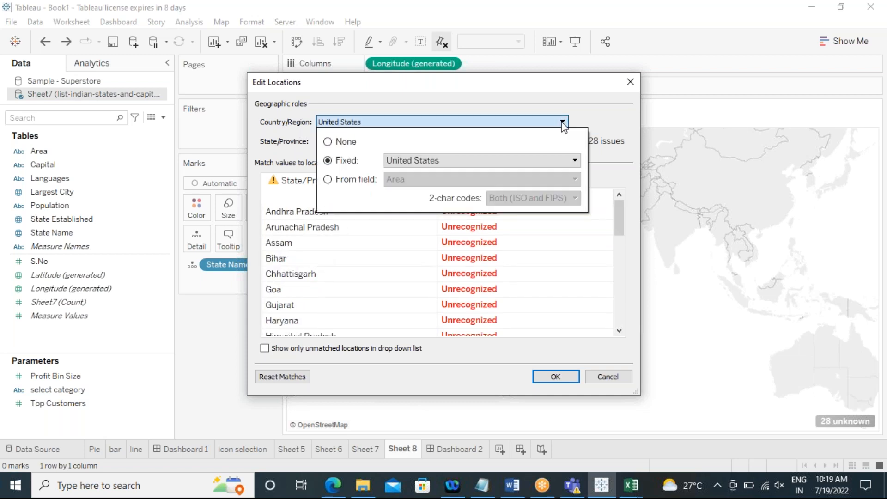
{"action": "left_click", "coordinate": [503, 160]}
{"action": "scroll", "coordinate": [443, 255], "scroll_direction": "down", "scroll_amount": 20}
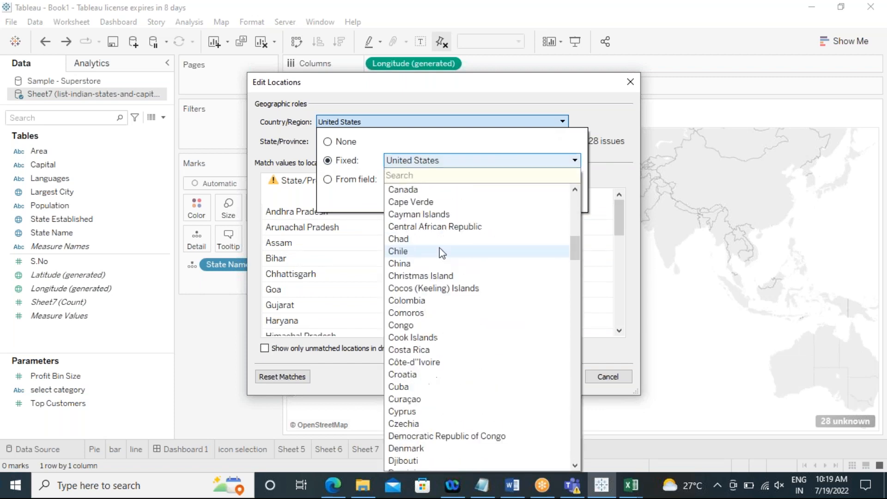
{"action": "scroll", "coordinate": [436, 252], "scroll_direction": "down", "scroll_amount": 12}
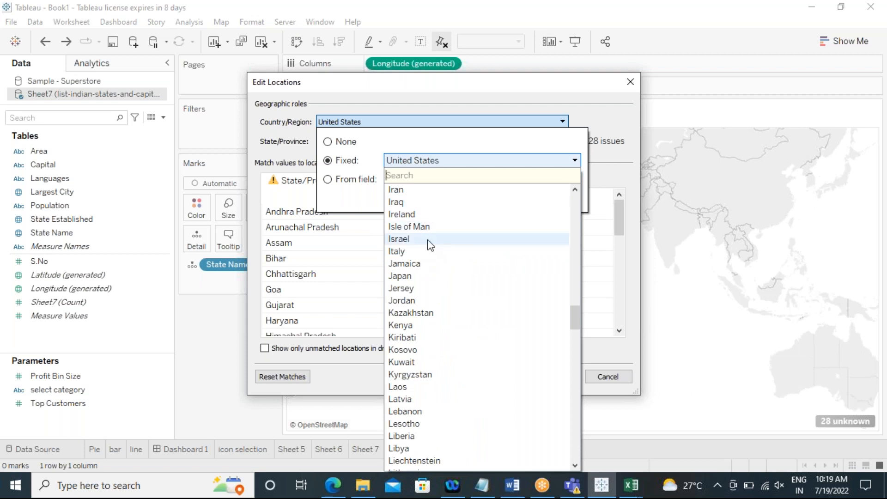
{"action": "scroll", "coordinate": [420, 278], "scroll_direction": "up", "scroll_amount": 2}
{"action": "left_click", "coordinate": [410, 238]}
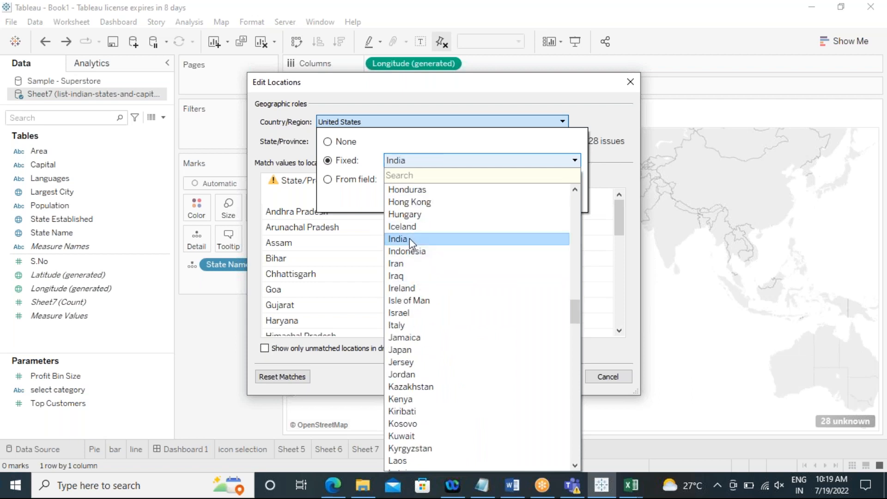
{"action": "left_click", "coordinate": [613, 154]}
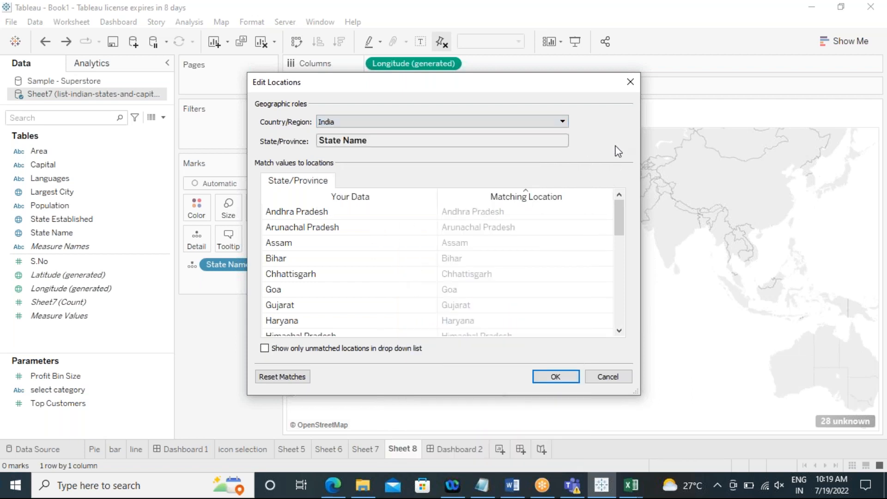
{"action": "left_click", "coordinate": [553, 378]}
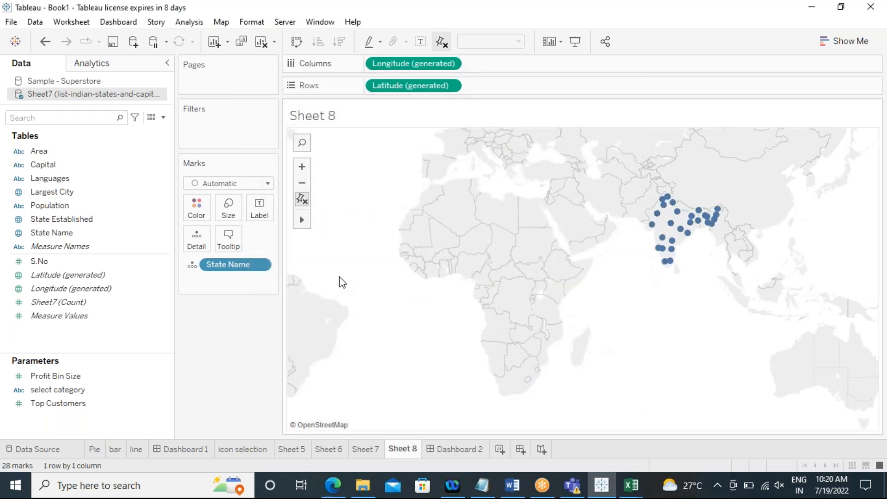
Step: Reset the map view to the Indian states and switch the chart to a filled map
{"action": "left_click", "coordinate": [302, 200]}
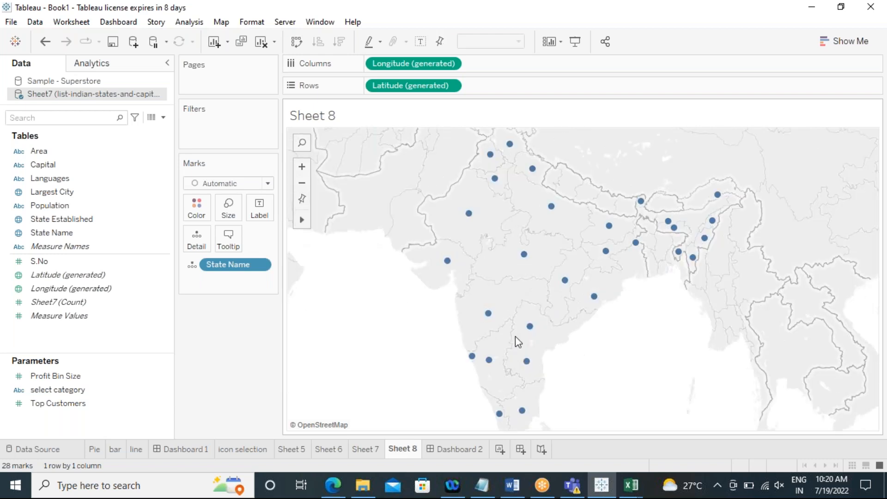
{"action": "left_click", "coordinate": [846, 46]}
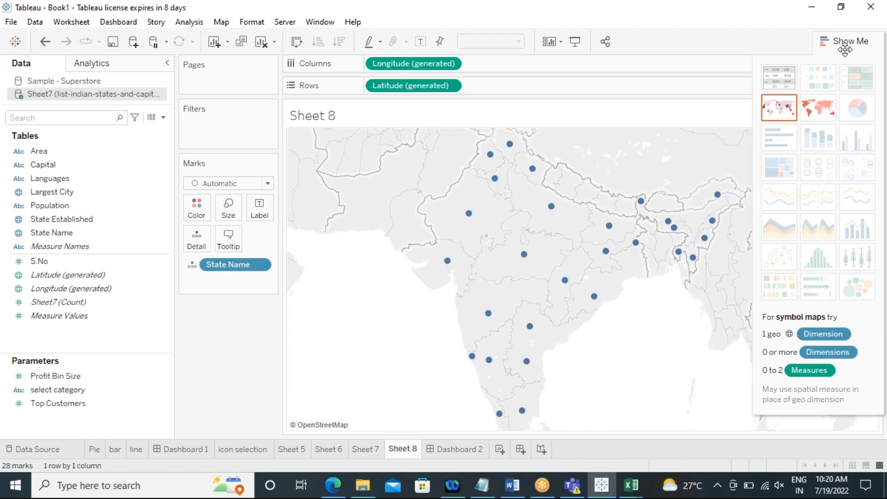
{"action": "left_click", "coordinate": [820, 116]}
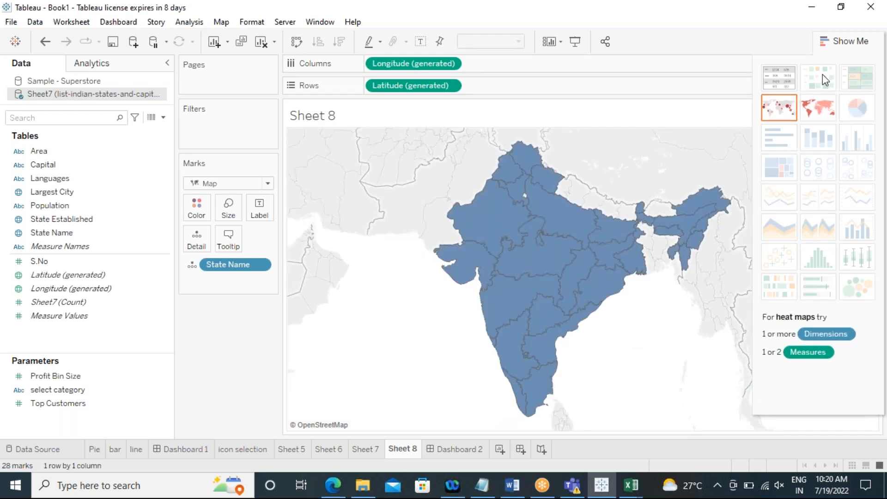
{"action": "left_click", "coordinate": [832, 41]}
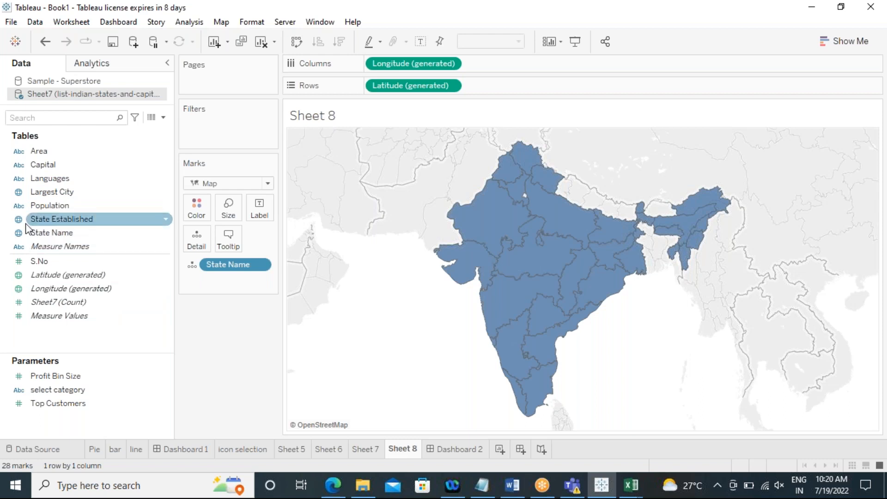
Step: Color the states by State Name and hide the color legend
{"action": "left_click_drag", "start_coordinate": [46, 233], "coordinate": [197, 207]}
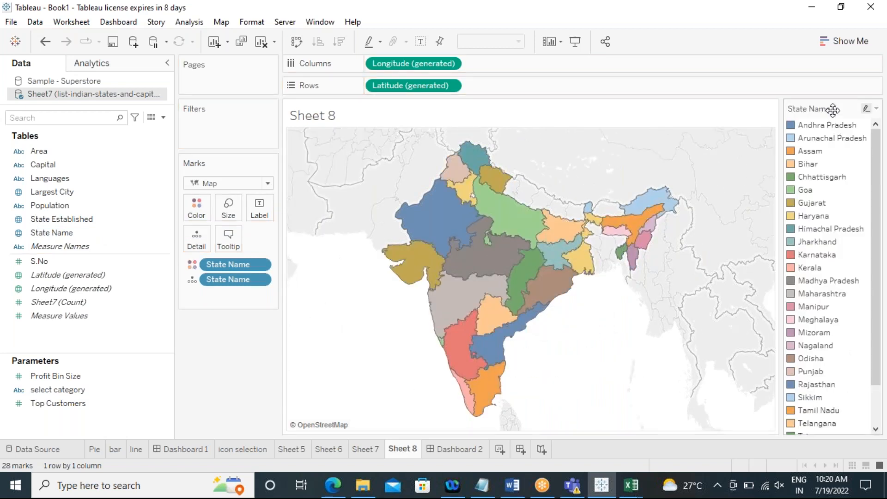
{"action": "left_click", "coordinate": [876, 109]}
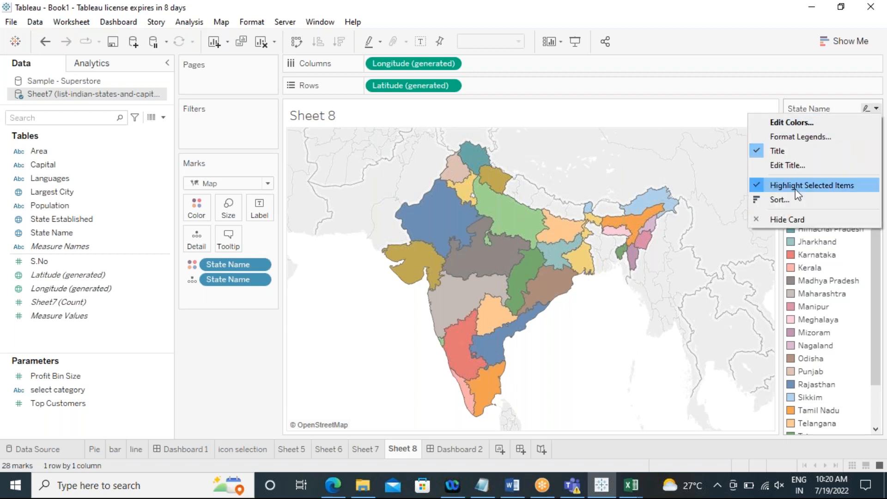
{"action": "left_click", "coordinate": [790, 218]}
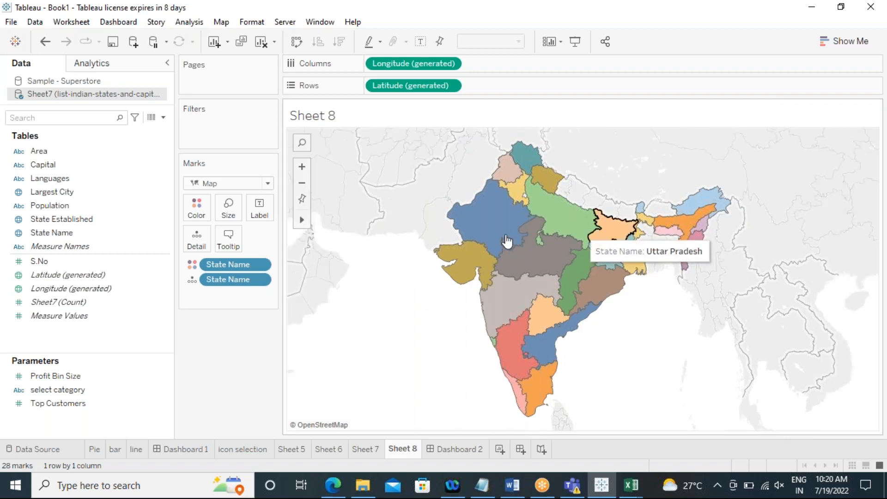
{"action": "left_click_drag", "start_coordinate": [403, 292], "coordinate": [672, 437]}
{"action": "left_click_drag", "start_coordinate": [432, 154], "coordinate": [729, 279]}
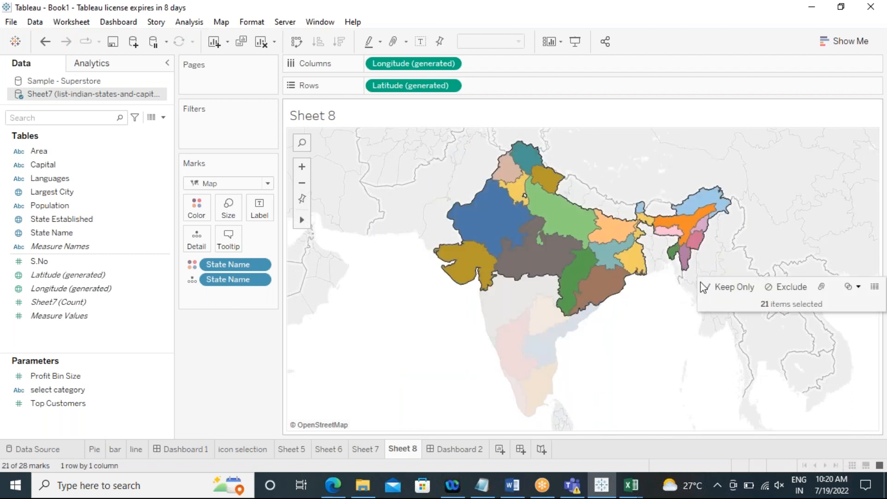
{"action": "left_click", "coordinate": [639, 364]}
{"action": "left_click_drag", "start_coordinate": [406, 297], "coordinate": [660, 421]}
{"action": "left_click_drag", "start_coordinate": [430, 150], "coordinate": [724, 253]}
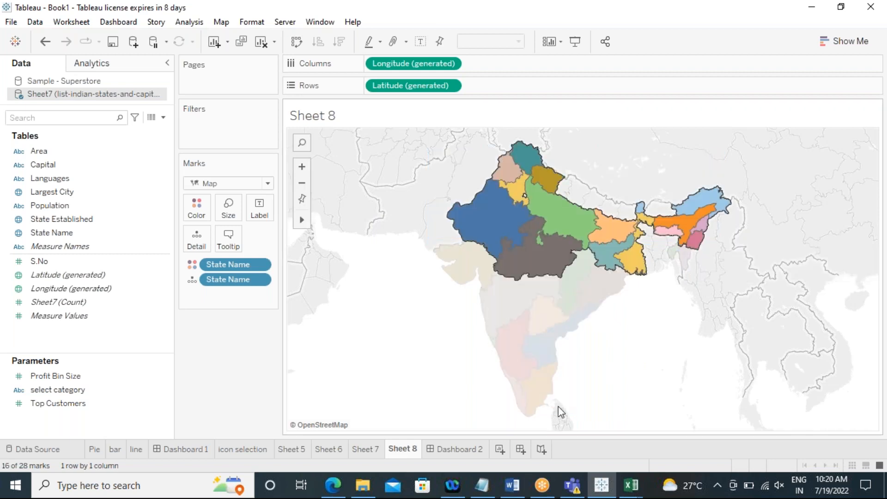
{"action": "left_click", "coordinate": [413, 360]}
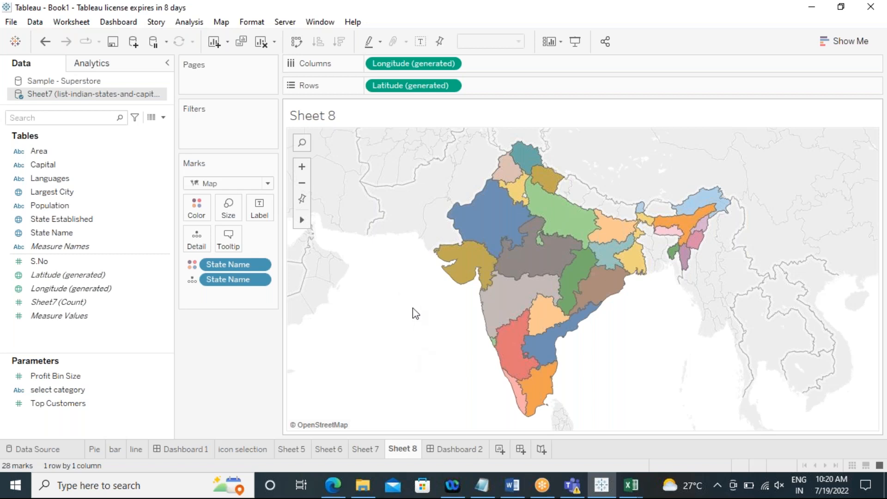
{"action": "left_click_drag", "start_coordinate": [412, 308], "coordinate": [660, 418]}
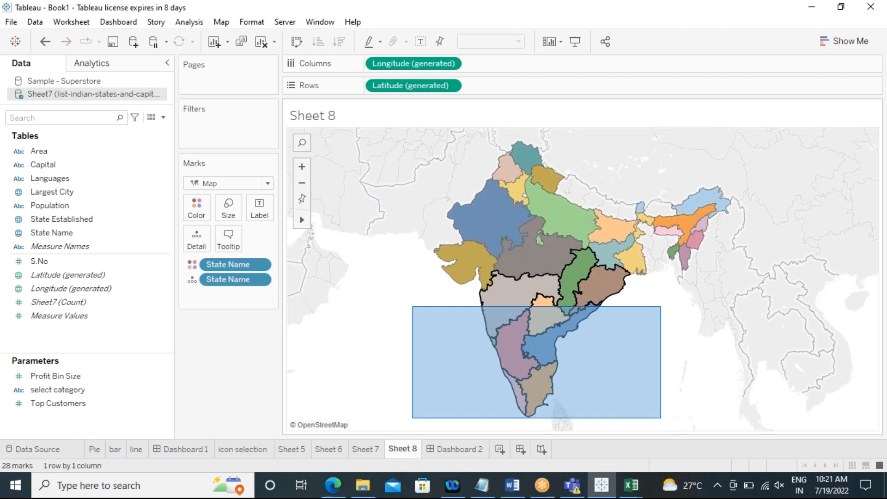
{"action": "left_click", "coordinate": [428, 328]}
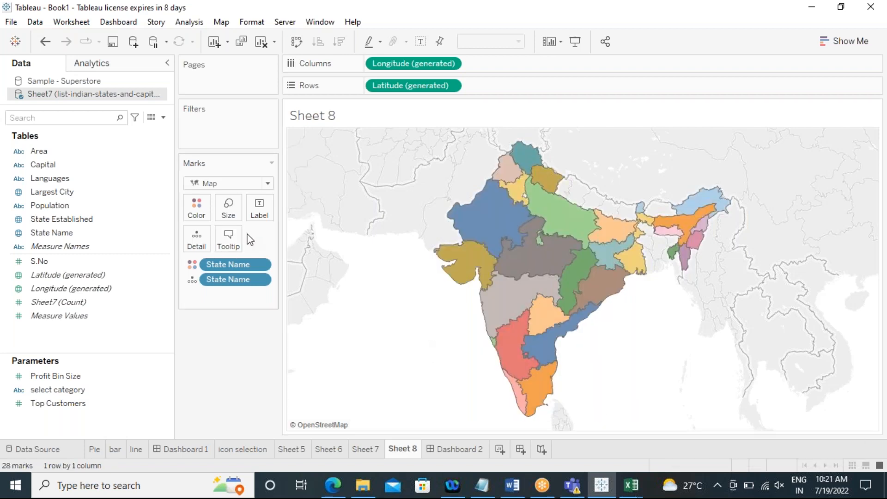
{"action": "left_click_drag", "start_coordinate": [437, 172], "coordinate": [693, 260]}
{"action": "left_click_drag", "start_coordinate": [407, 298], "coordinate": [651, 425]}
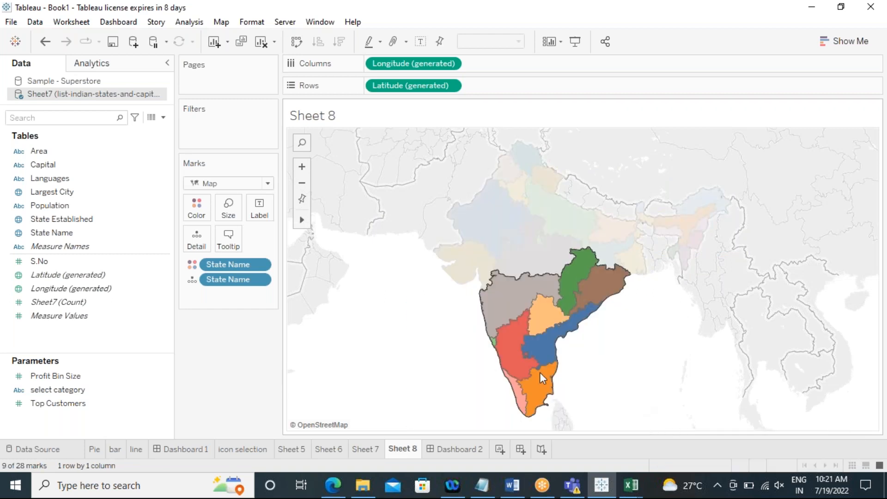
{"action": "left_click", "coordinate": [420, 343]}
{"action": "left_click_drag", "start_coordinate": [400, 146], "coordinate": [723, 281]}
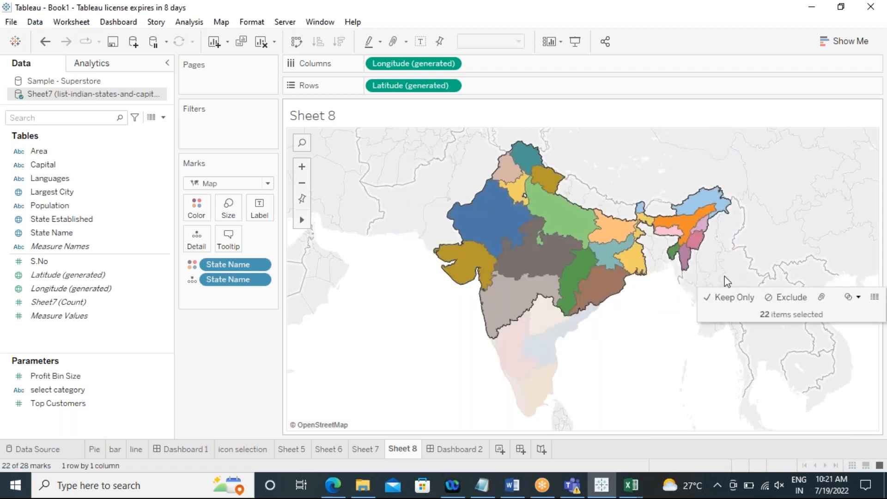
{"action": "left_click", "coordinate": [422, 342]}
{"action": "left_click_drag", "start_coordinate": [388, 170], "coordinate": [712, 276]}
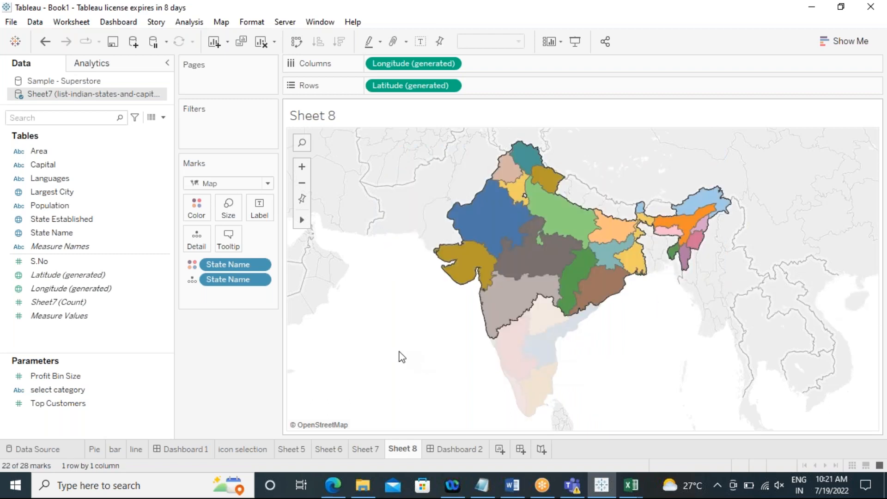
{"action": "left_click_drag", "start_coordinate": [340, 304], "coordinate": [683, 429]}
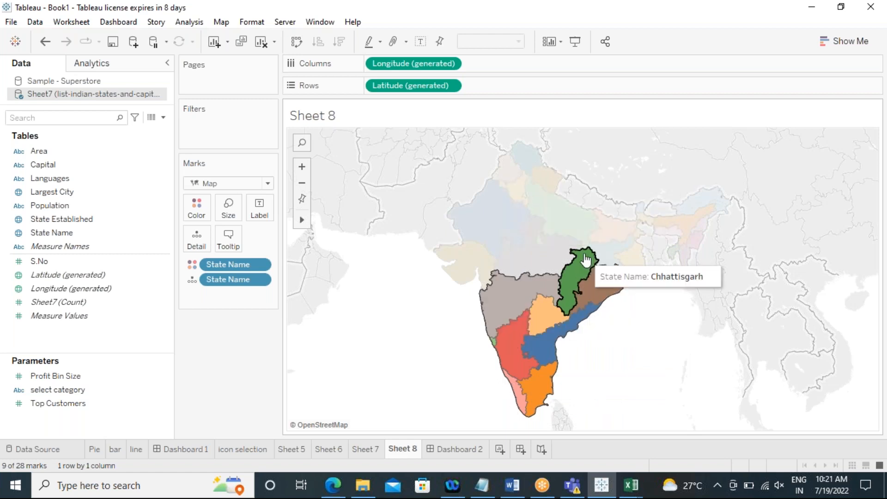
{"action": "left_click", "coordinate": [625, 366]}
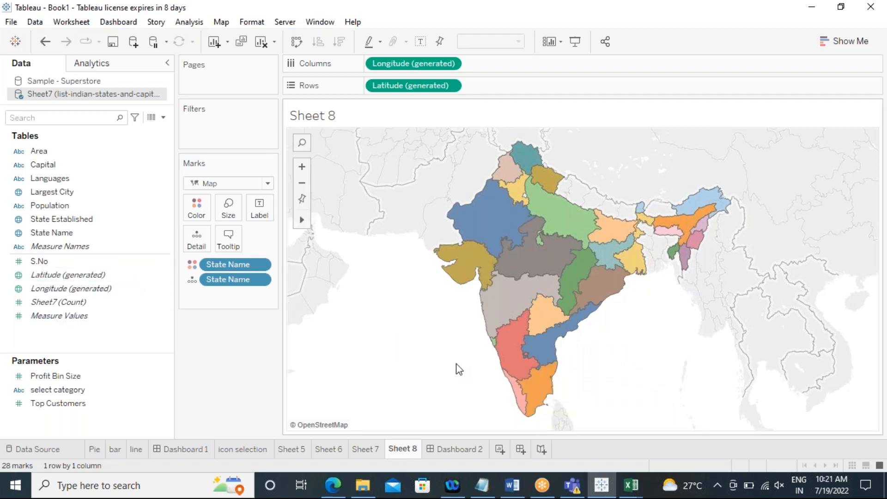
Step: Box-select the seven southern states and group them together
{"action": "left_click_drag", "start_coordinate": [427, 328], "coordinate": [584, 417]}
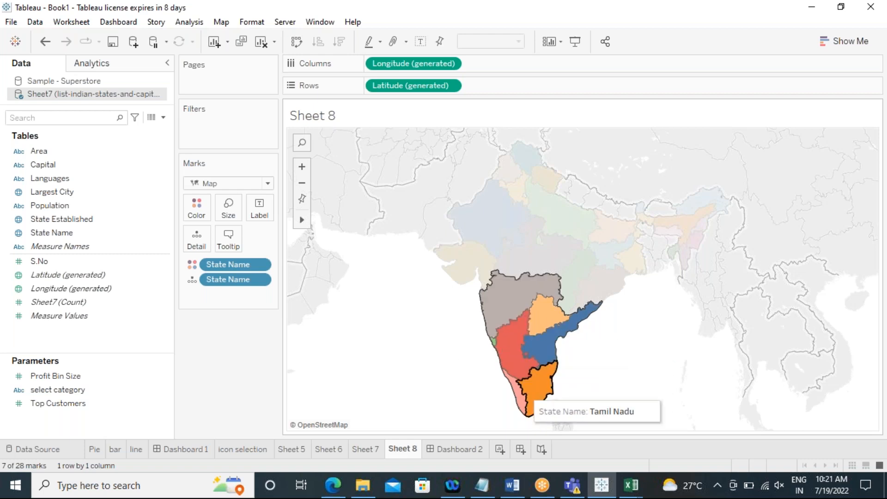
{"action": "right_click", "coordinate": [499, 306]}
{"action": "left_click", "coordinate": [532, 249]}
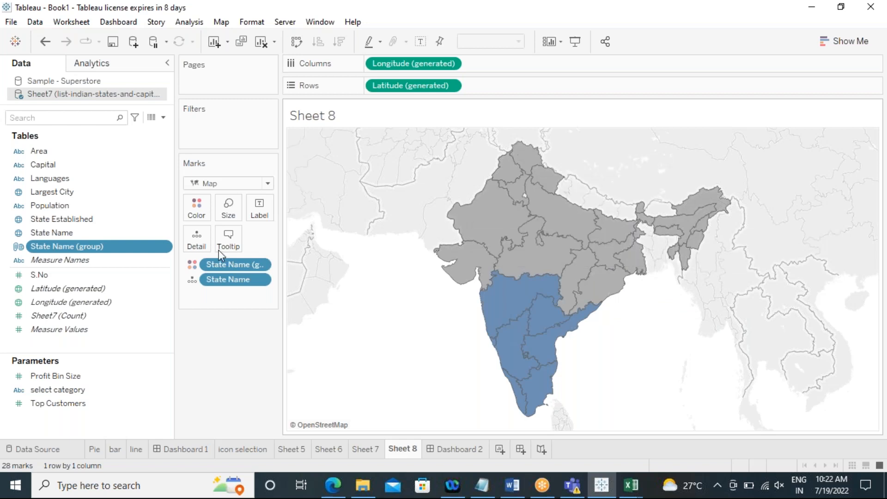
Step: Open the State Name (group) editor and rename the southern states group to "south states"
{"action": "right_click", "coordinate": [96, 250]}
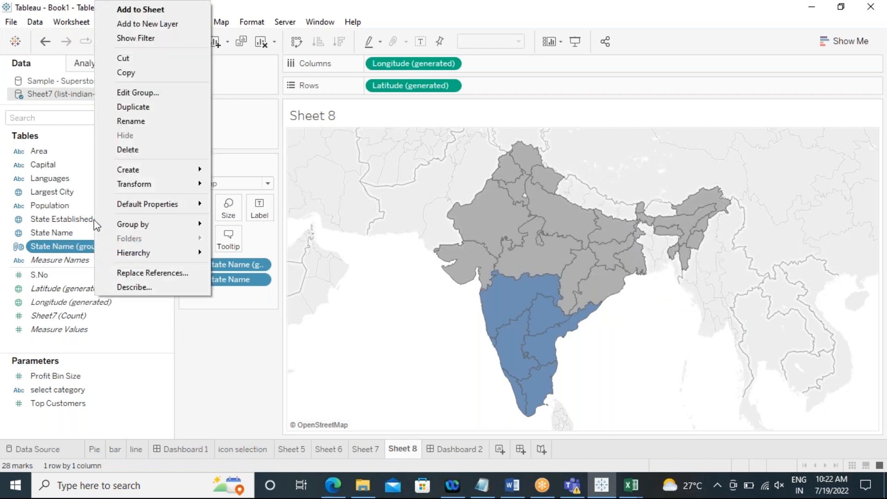
{"action": "left_click", "coordinate": [123, 94]}
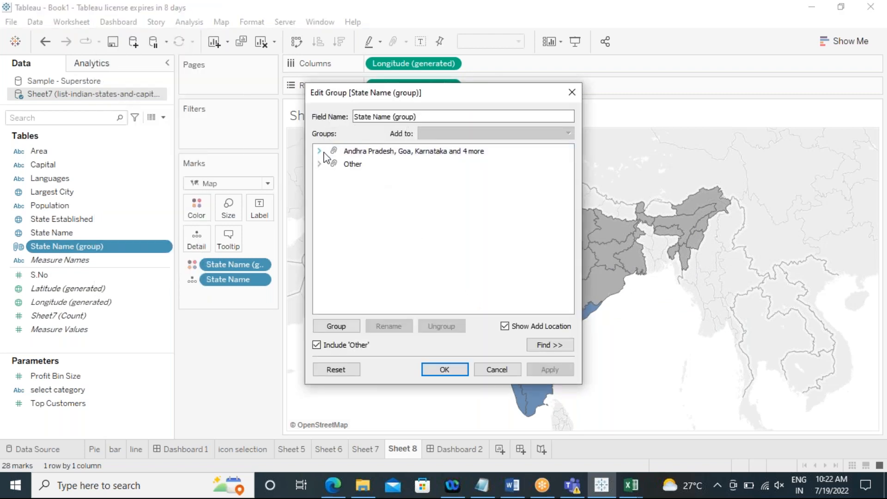
{"action": "left_click", "coordinate": [319, 151]}
{"action": "left_click", "coordinate": [356, 151]}
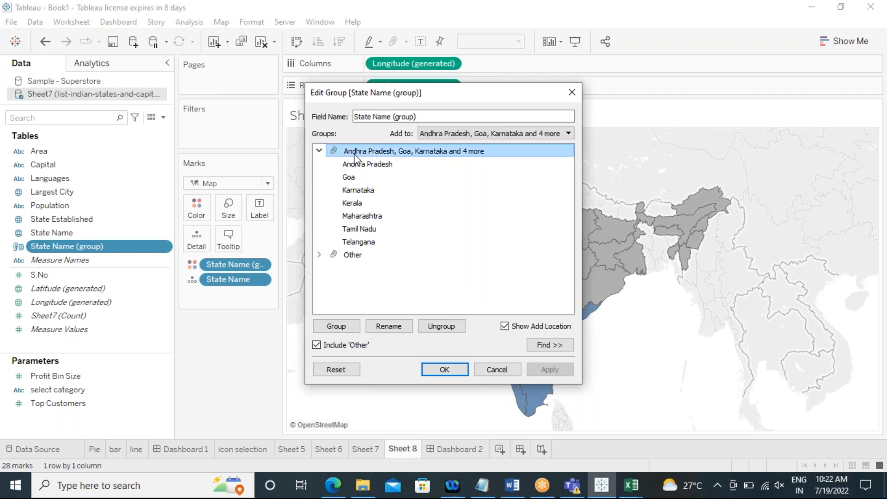
{"action": "right_click", "coordinate": [355, 151]}
{"action": "left_click", "coordinate": [378, 174]}
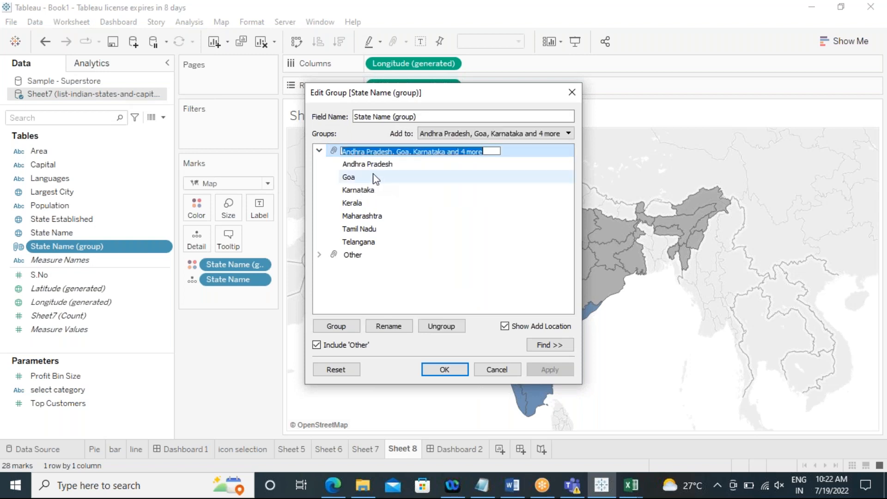
{"action": "type", "text": "south states"}
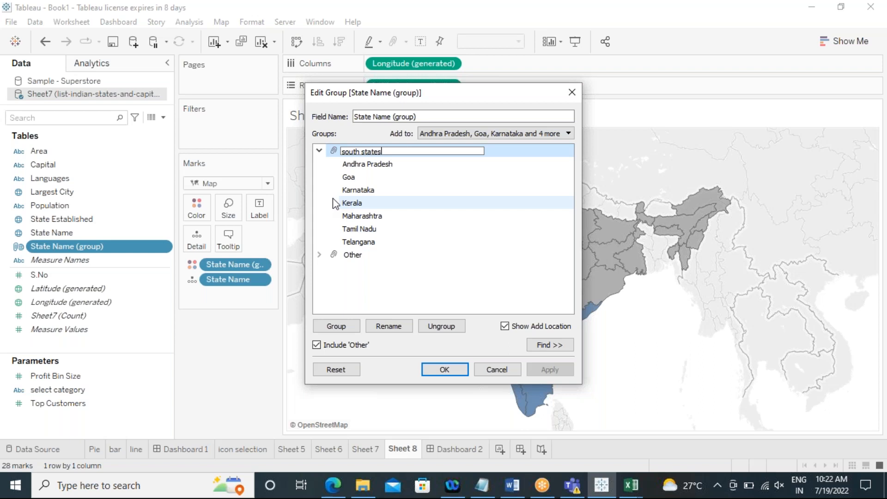
{"action": "left_click", "coordinate": [319, 151]}
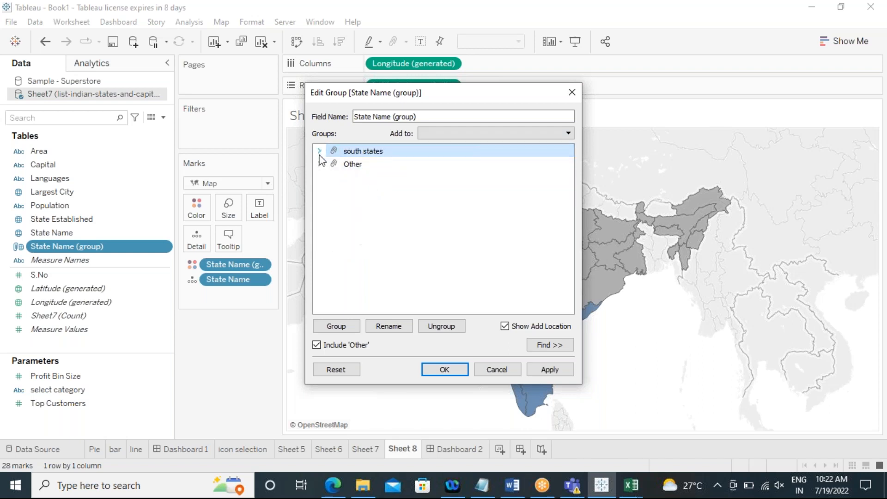
Step: Rename the Other group to "north states"
{"action": "left_click", "coordinate": [320, 164]}
{"action": "left_click", "coordinate": [359, 164]}
{"action": "right_click", "coordinate": [359, 165]}
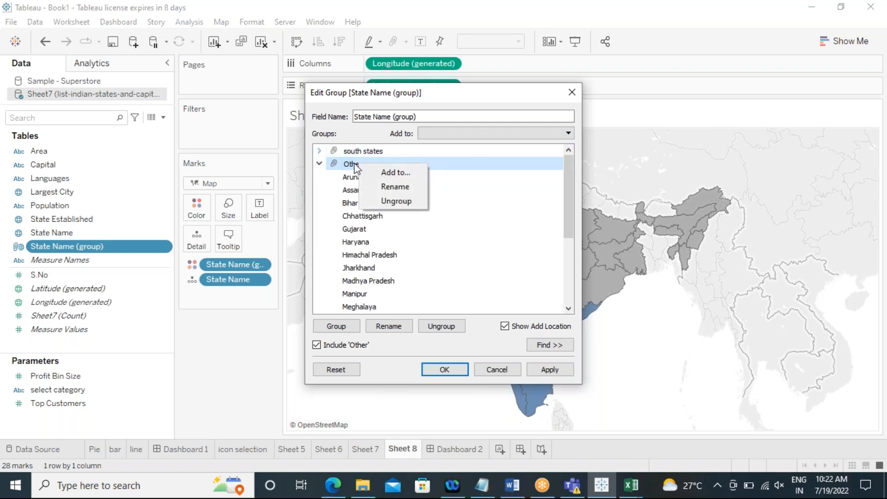
{"action": "left_click", "coordinate": [390, 187]}
{"action": "type", "text": "north states"}
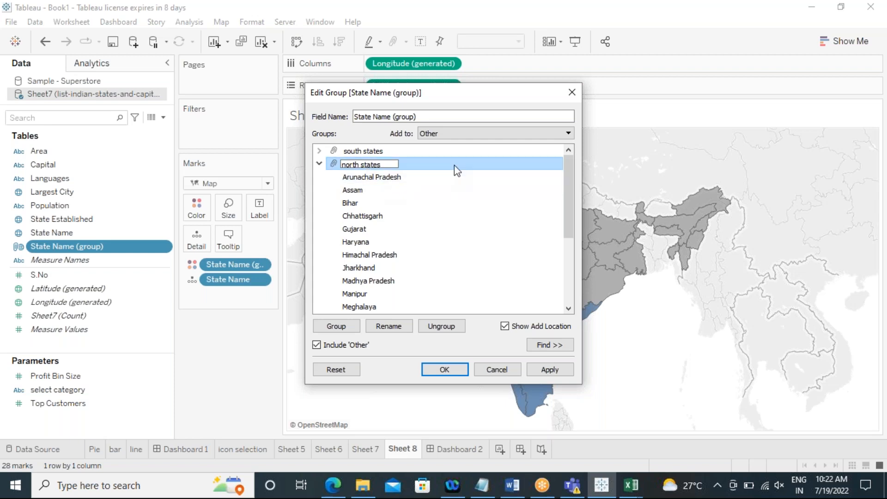
{"action": "key", "text": "Return"}
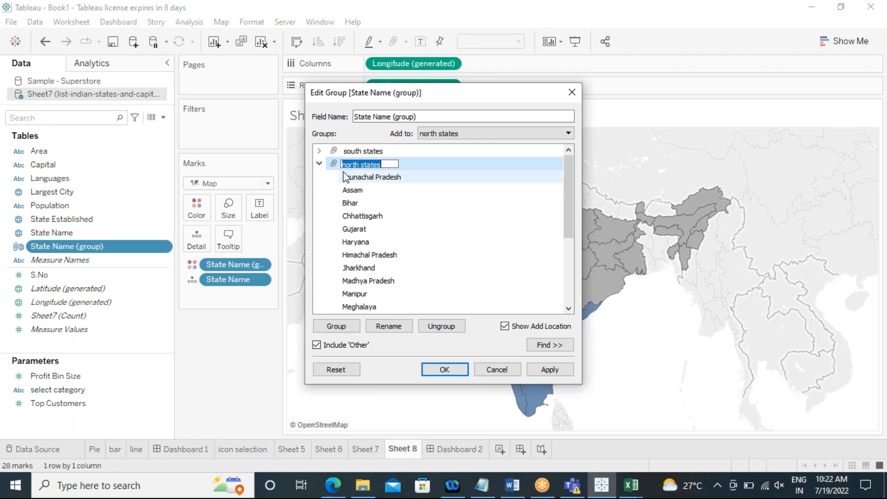
{"action": "left_click", "coordinate": [319, 163]}
{"action": "key", "text": "alt+Tab"}
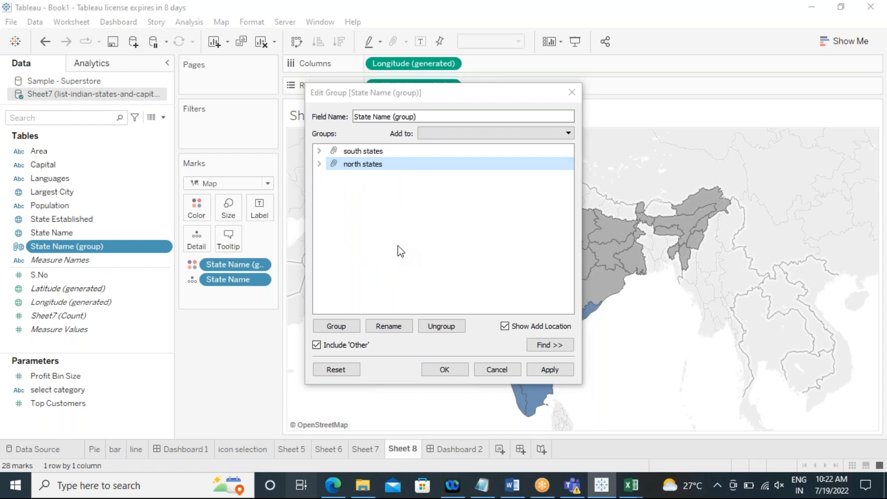
{"action": "key", "text": "super+Tab"}
{"action": "key", "text": "super+Tab"}
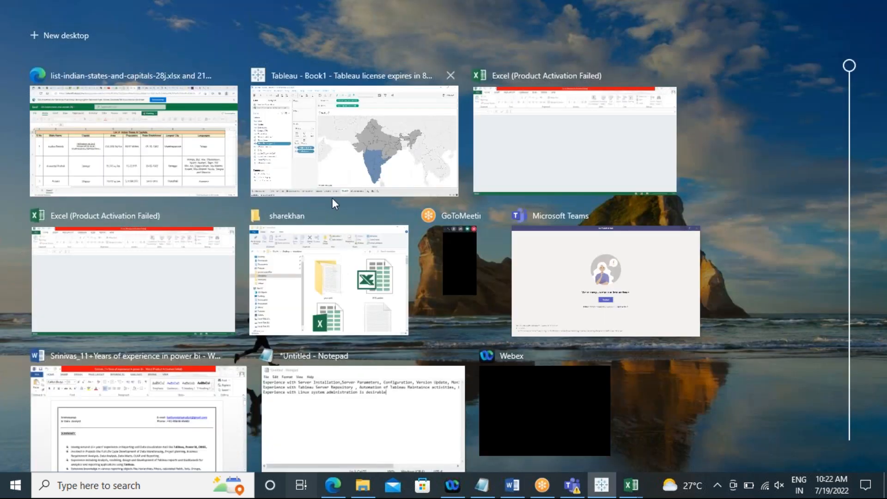
{"action": "left_click", "coordinate": [332, 198]}
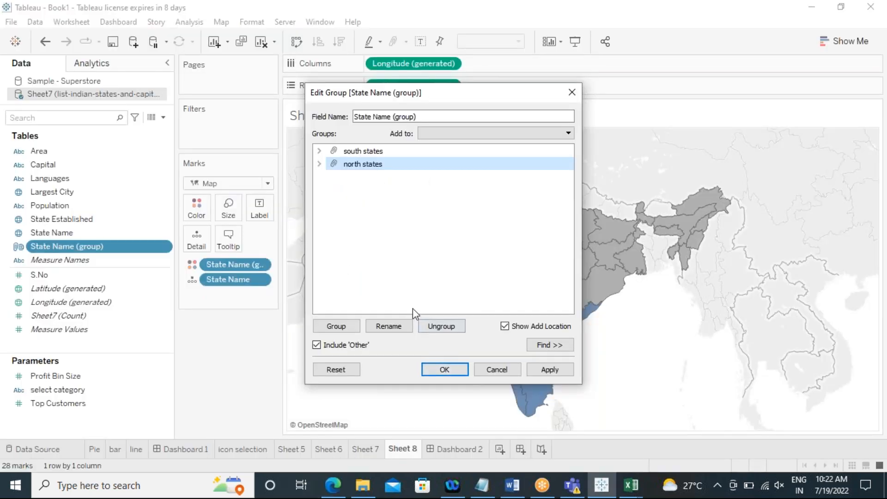
Step: Move Maharashtra from the south states group into the north states group
{"action": "left_click", "coordinate": [320, 151]}
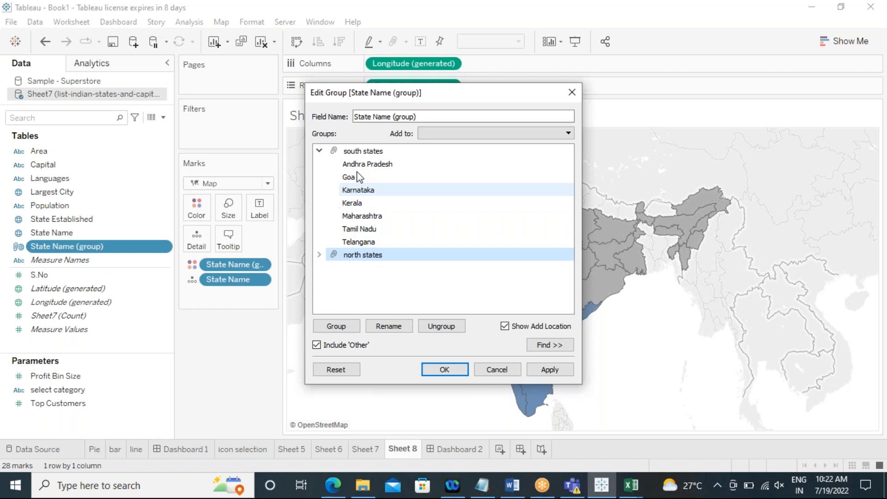
{"action": "left_click", "coordinate": [369, 217]}
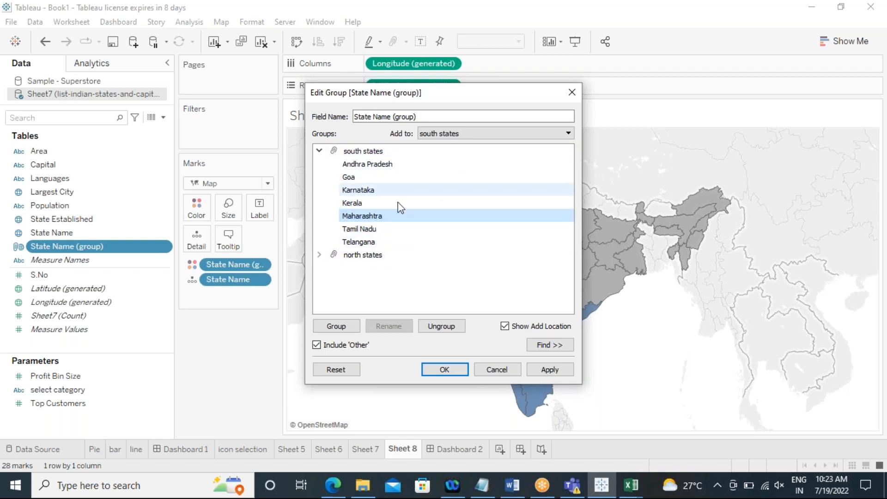
{"action": "left_click", "coordinate": [467, 134]}
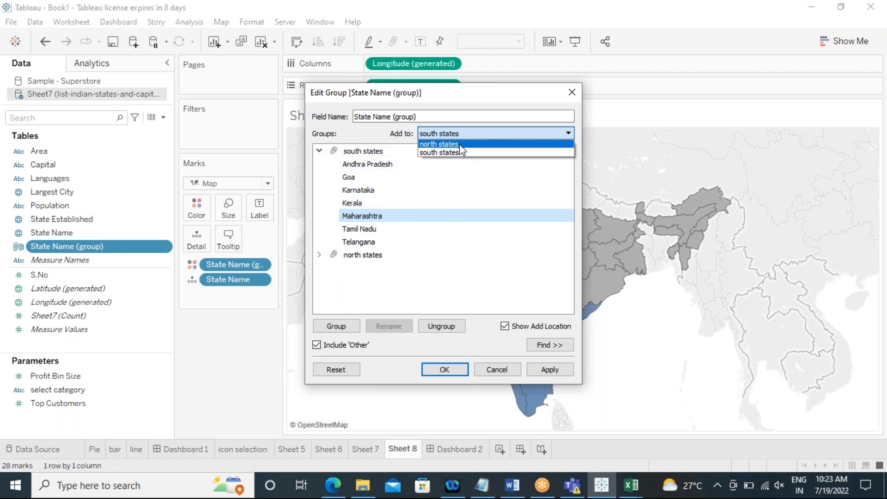
{"action": "left_click", "coordinate": [460, 144]}
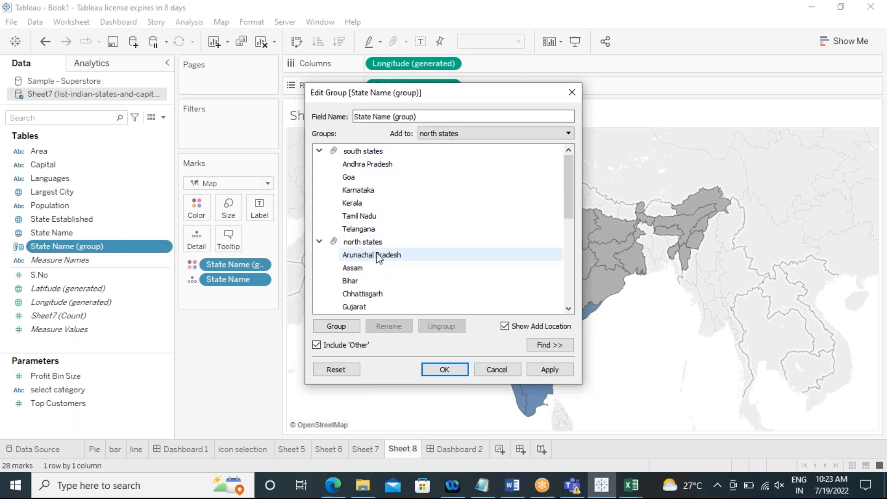
{"action": "scroll", "coordinate": [377, 252], "scroll_direction": "down", "scroll_amount": 5}
{"action": "scroll", "coordinate": [378, 251], "scroll_direction": "down", "scroll_amount": 1}
{"action": "scroll", "coordinate": [376, 250], "scroll_direction": "up", "scroll_amount": 6}
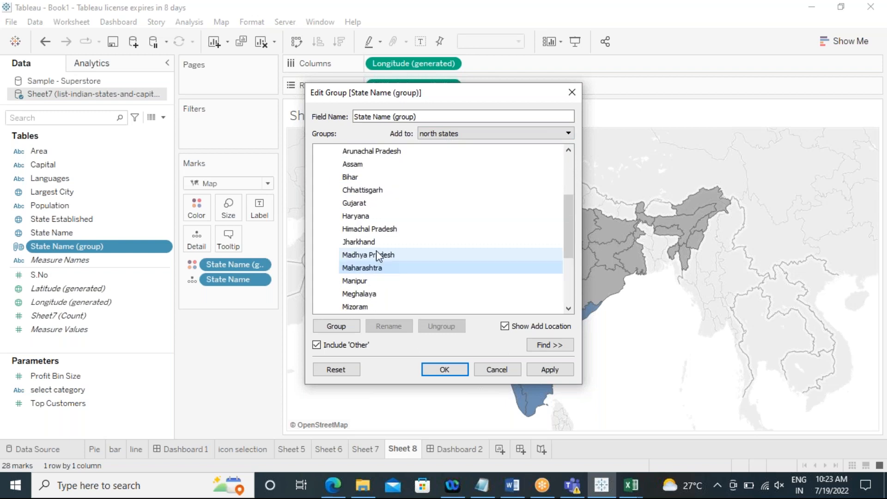
{"action": "left_click", "coordinate": [319, 242]}
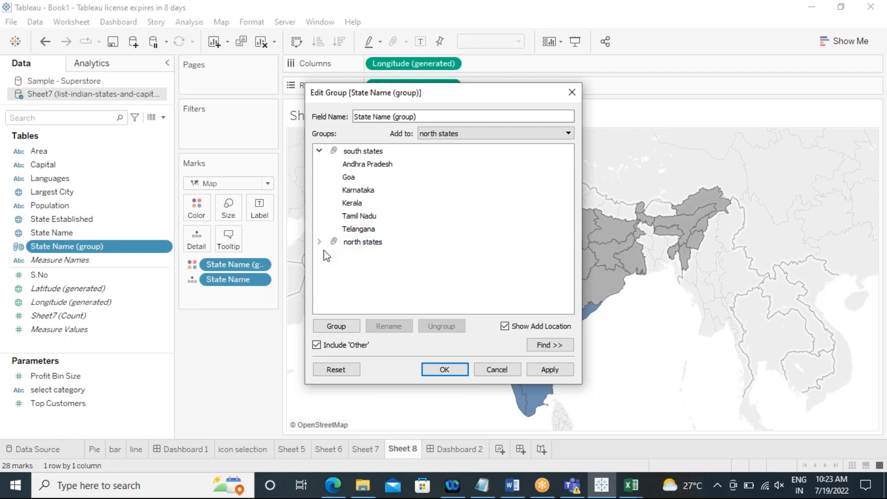
{"action": "left_click", "coordinate": [319, 151]}
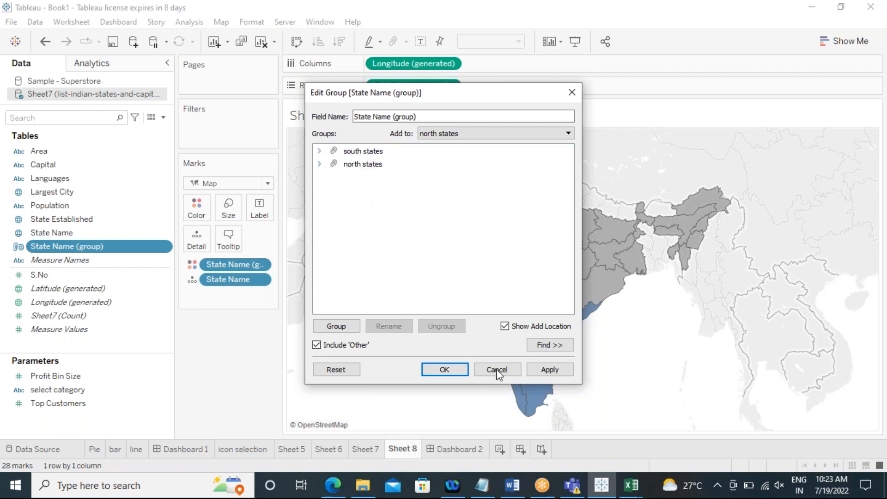
Step: Rename the group field to "region states" and apply the changes
{"action": "left_click_drag", "start_coordinate": [409, 114], "coordinate": [354, 120]}
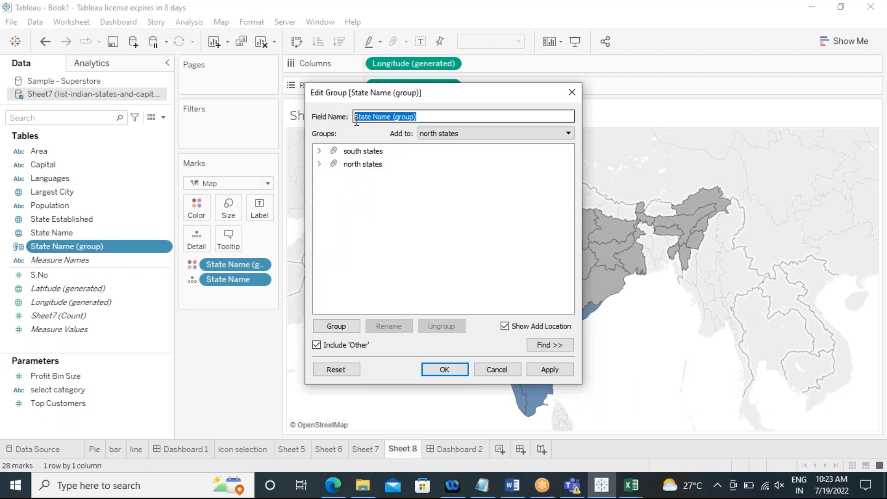
{"action": "type", "text": "n states"}
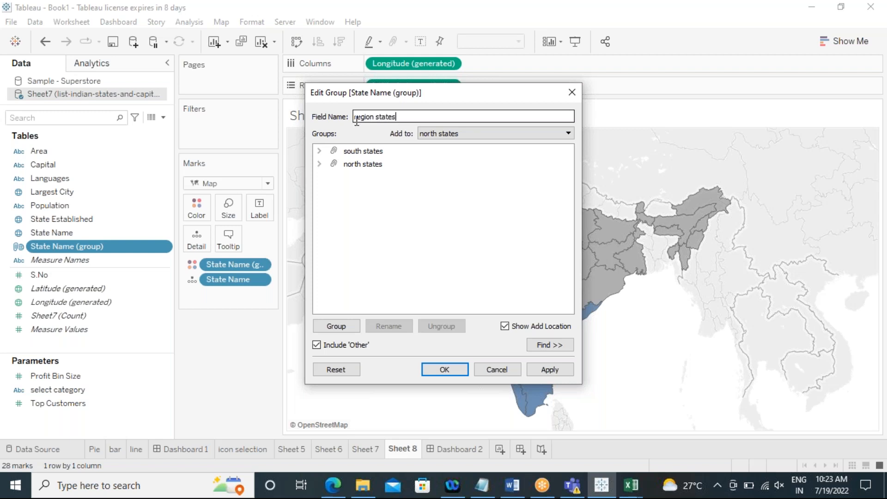
{"action": "left_click", "coordinate": [543, 372]}
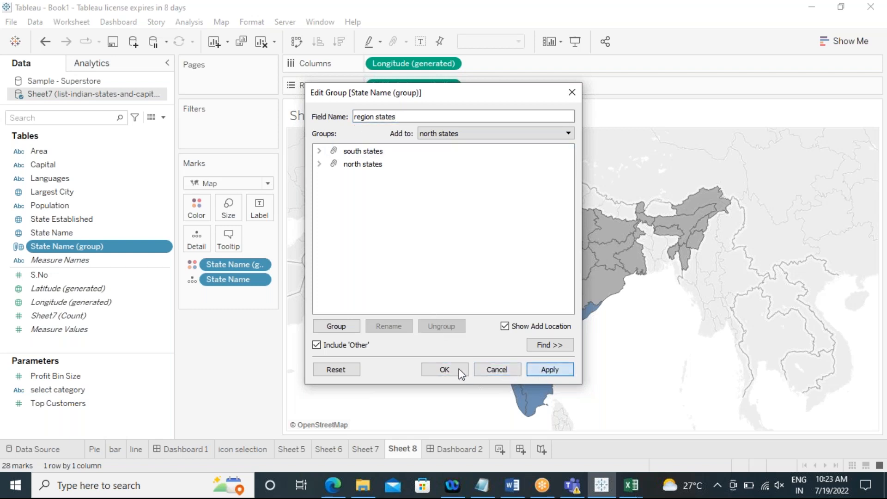
{"action": "left_click", "coordinate": [457, 370]}
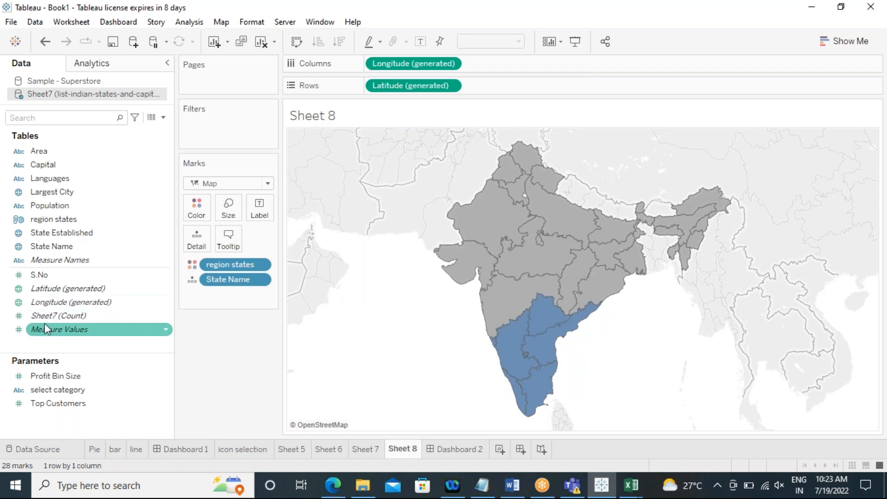
{"action": "left_click_drag", "start_coordinate": [47, 220], "coordinate": [200, 211]}
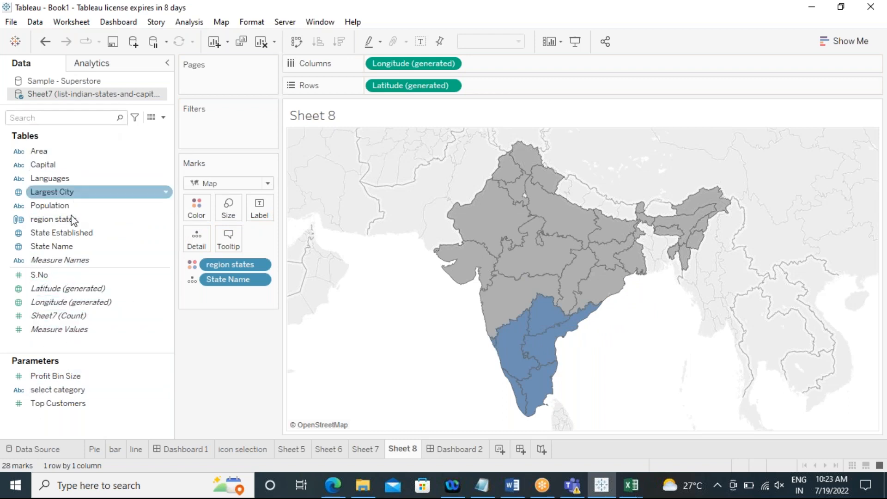
{"action": "left_click_drag", "start_coordinate": [38, 274], "coordinate": [259, 216]}
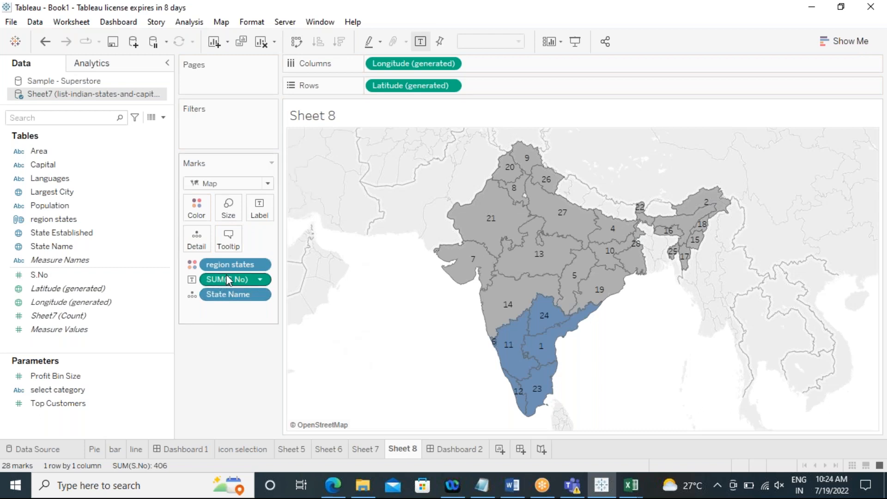
{"action": "left_click_drag", "start_coordinate": [227, 279], "coordinate": [251, 371]}
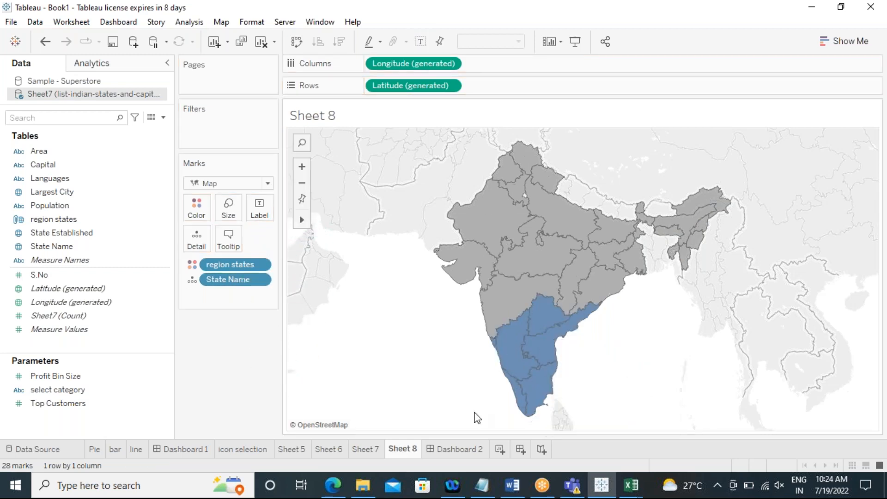
Step: Clear the map's color and State Name detail, and add region states as the detail
{"action": "left_click_drag", "start_coordinate": [223, 263], "coordinate": [234, 381]}
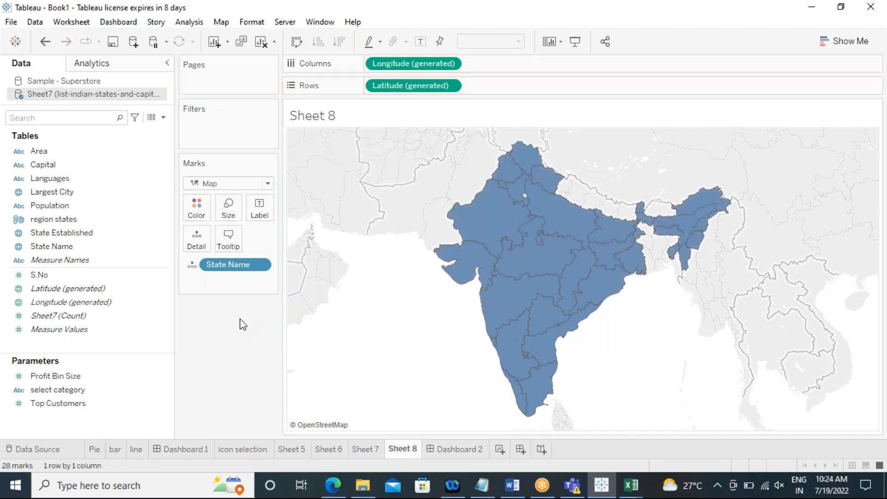
{"action": "left_click_drag", "start_coordinate": [223, 264], "coordinate": [236, 417]}
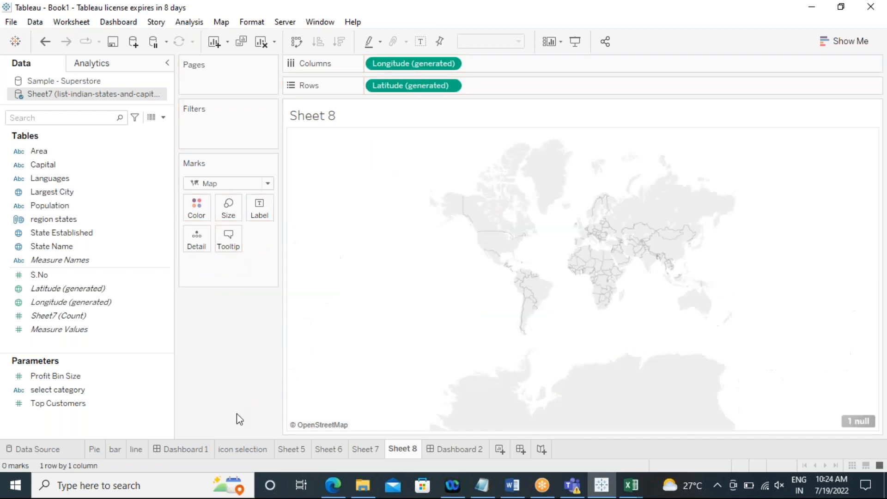
{"action": "left_click", "coordinate": [63, 219]}
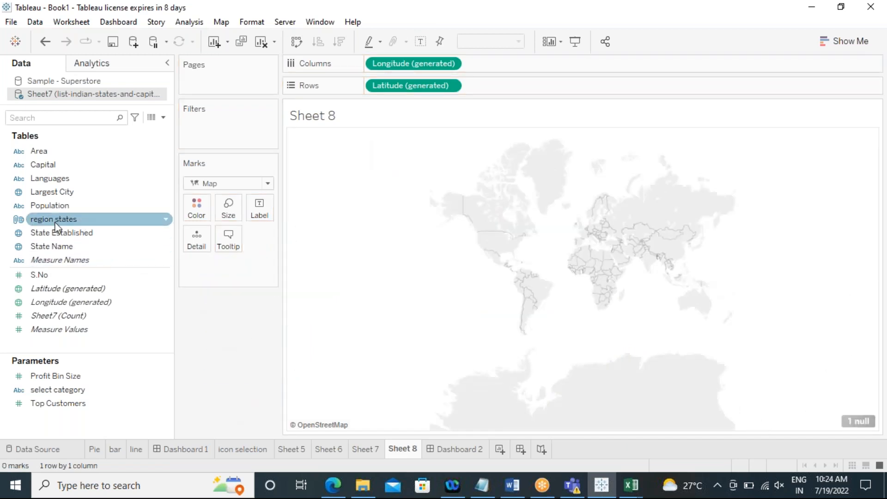
{"action": "left_click_drag", "start_coordinate": [60, 220], "coordinate": [197, 245]}
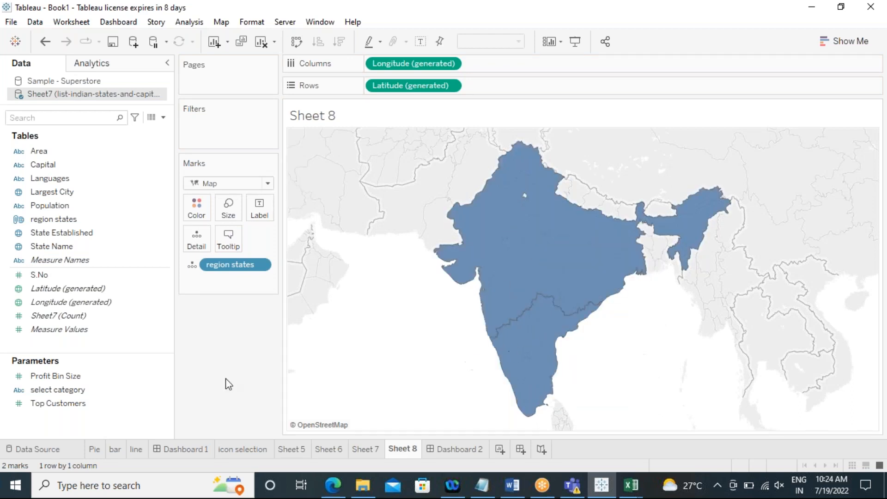
Step: Color the map by region states and label each region with the sum of S.No
{"action": "left_click_drag", "start_coordinate": [33, 219], "coordinate": [198, 213]}
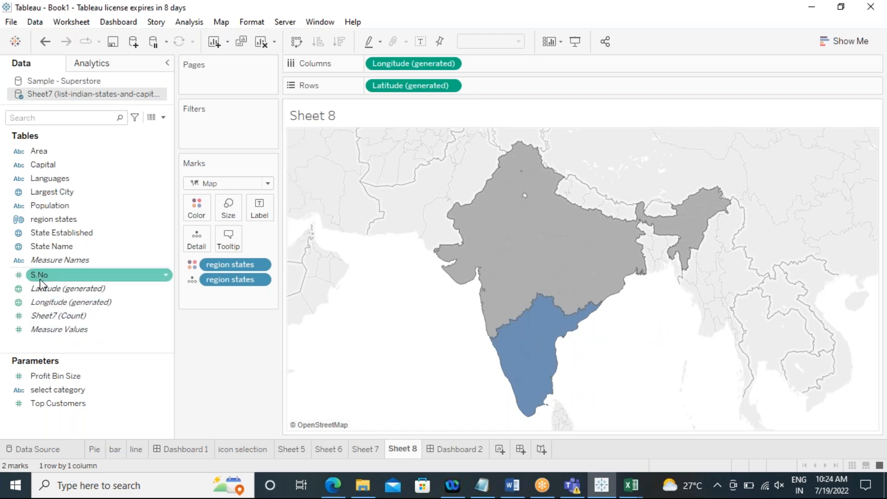
{"action": "left_click_drag", "start_coordinate": [39, 275], "coordinate": [259, 209]}
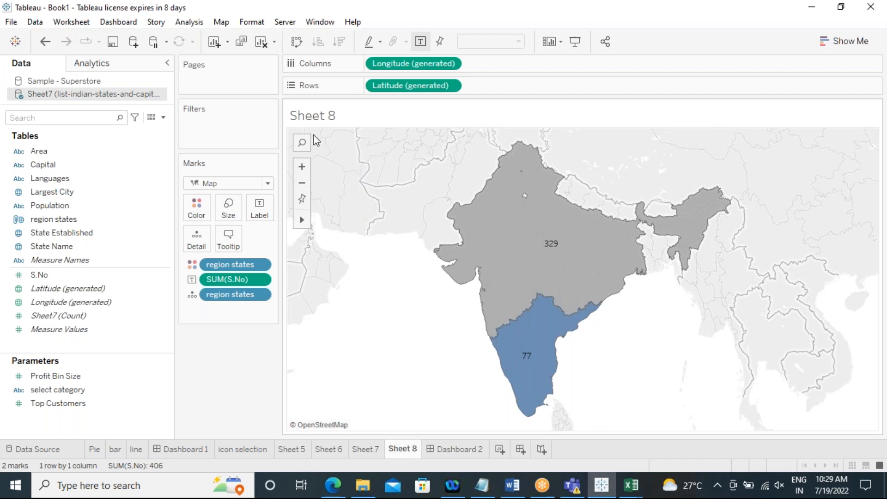
Step: Hide the worksheet title
{"action": "right_click", "coordinate": [349, 116]}
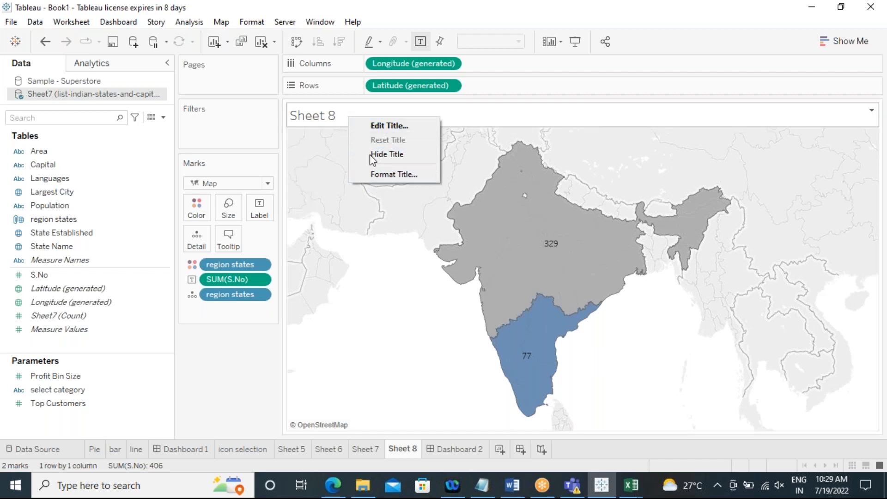
{"action": "left_click", "coordinate": [363, 153]}
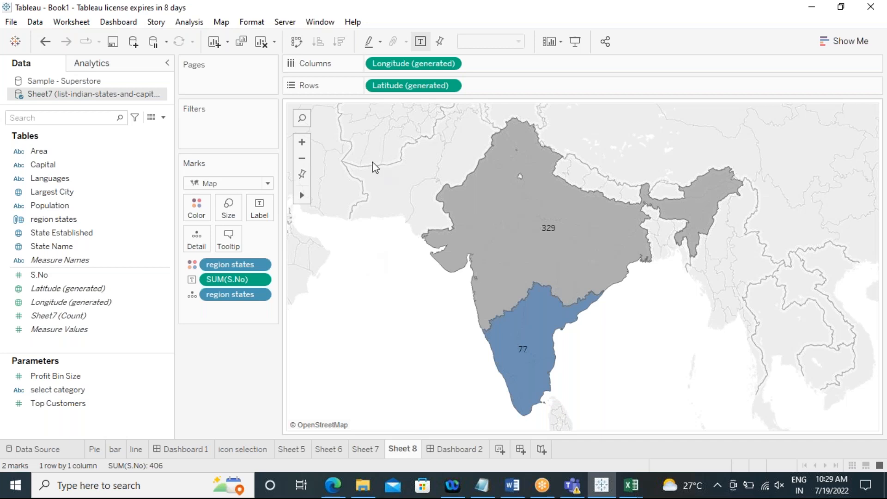
Step: Open a new calculated field, filter the function list to String, and read the CHAR and CONTAINS descriptions
{"action": "left_click", "coordinate": [189, 22]}
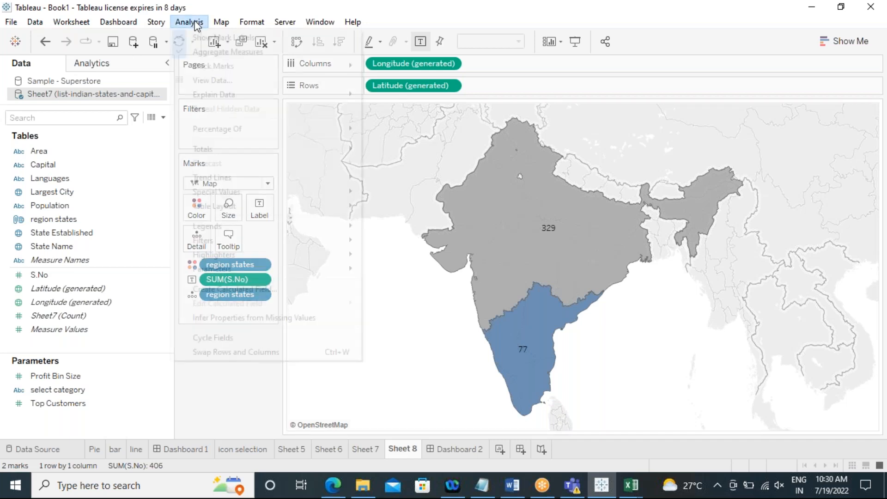
{"action": "left_click", "coordinate": [257, 288]}
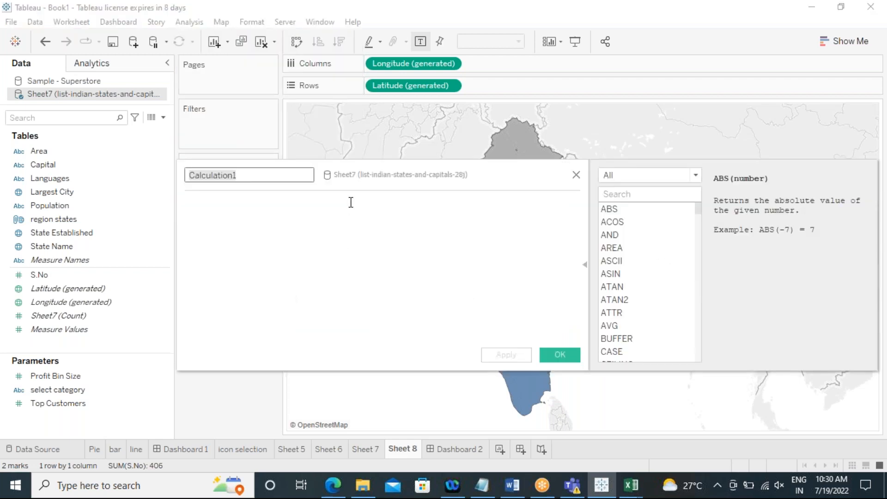
{"action": "left_click", "coordinate": [695, 175]}
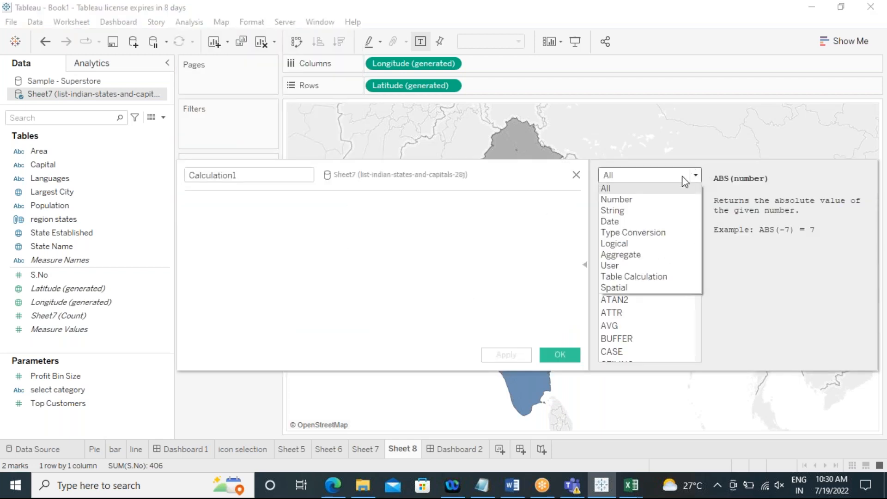
{"action": "left_click", "coordinate": [637, 212]}
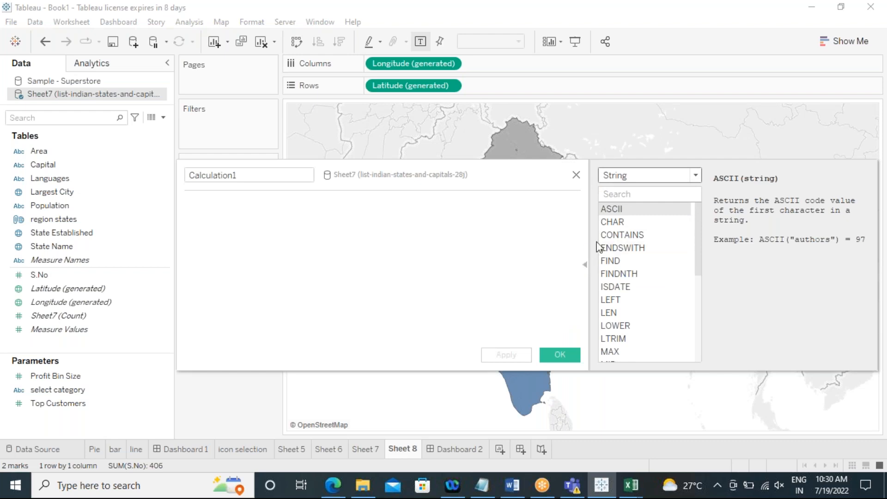
{"action": "left_click_drag", "start_coordinate": [523, 164], "coordinate": [519, 112]}
{"action": "left_click_drag", "start_coordinate": [438, 321], "coordinate": [445, 386]}
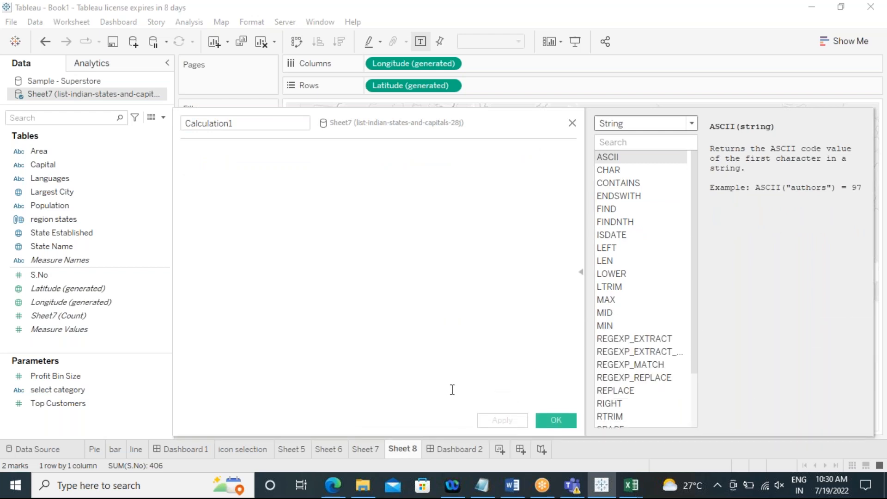
{"action": "scroll", "coordinate": [682, 270], "scroll_direction": "up", "scroll_amount": 2}
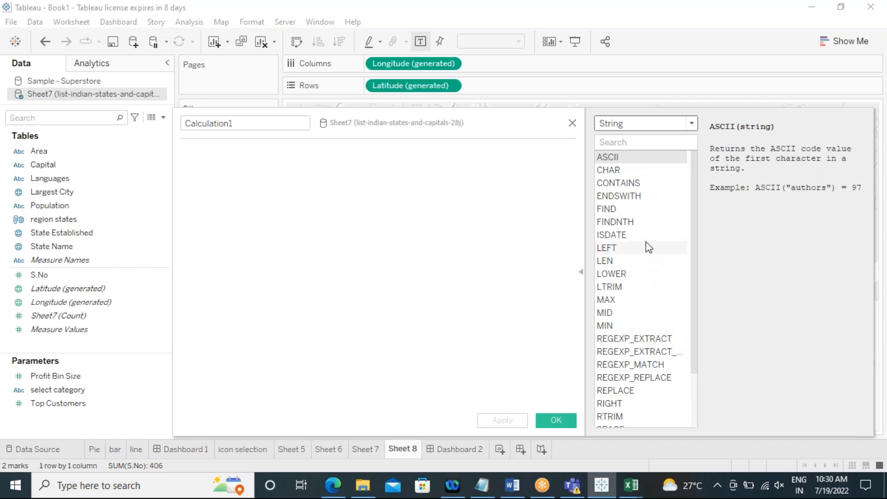
{"action": "left_click", "coordinate": [598, 170]}
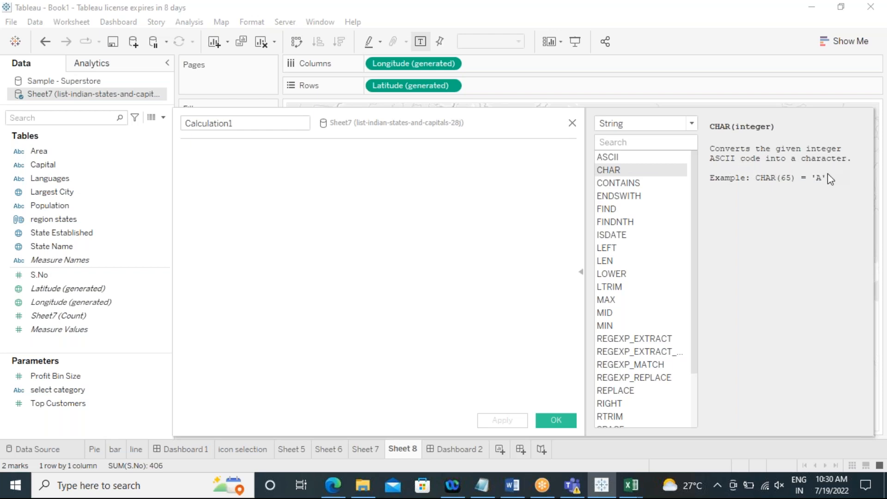
{"action": "left_click", "coordinate": [616, 183]}
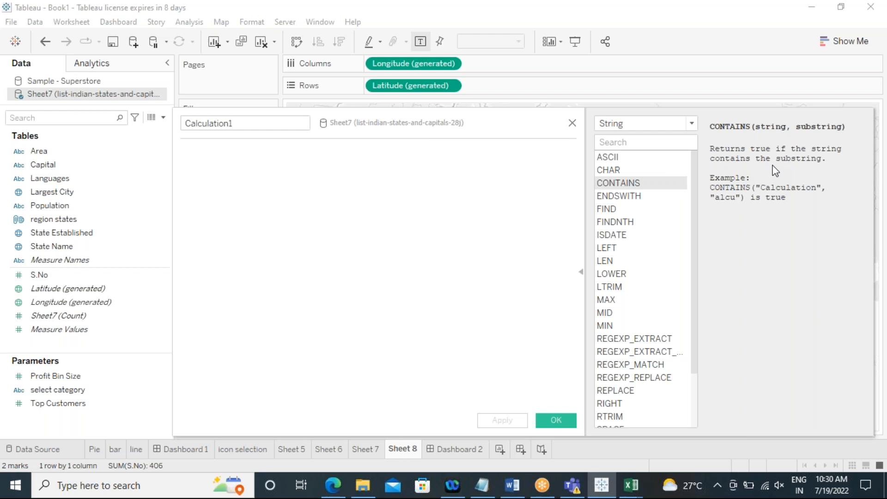
Step: Try to write a CONTAINS formula on the Region field, then clear the formula and close the calculation editor
{"action": "left_click", "coordinate": [308, 190]}
{"action": "type", "text": "region"}
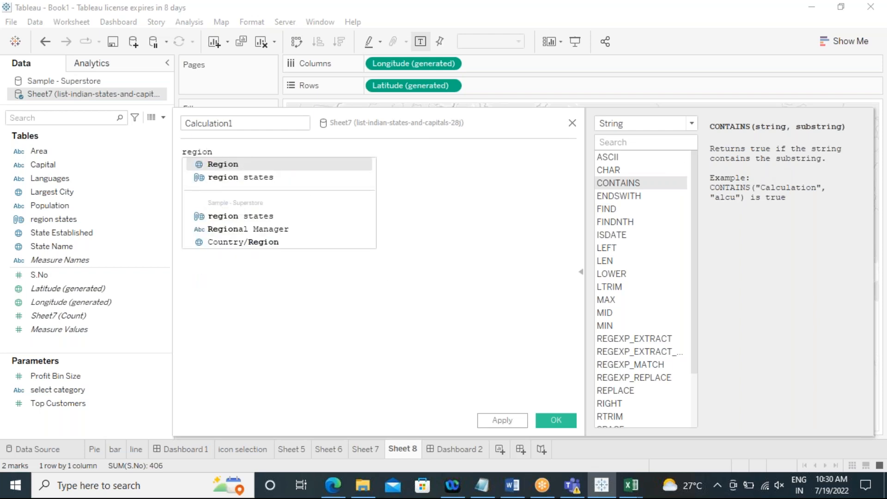
{"action": "key", "text": "BackSpace"}
{"action": "key", "text": "BackSpace"}
{"action": "key", "text": "BackSpace"}
{"action": "key", "text": "BackSpace"}
{"action": "key", "text": "BackSpace"}
{"action": "key", "text": "BackSpace"}
{"action": "type", "text": "conyt"}
{"action": "key", "text": "BackSpace"}
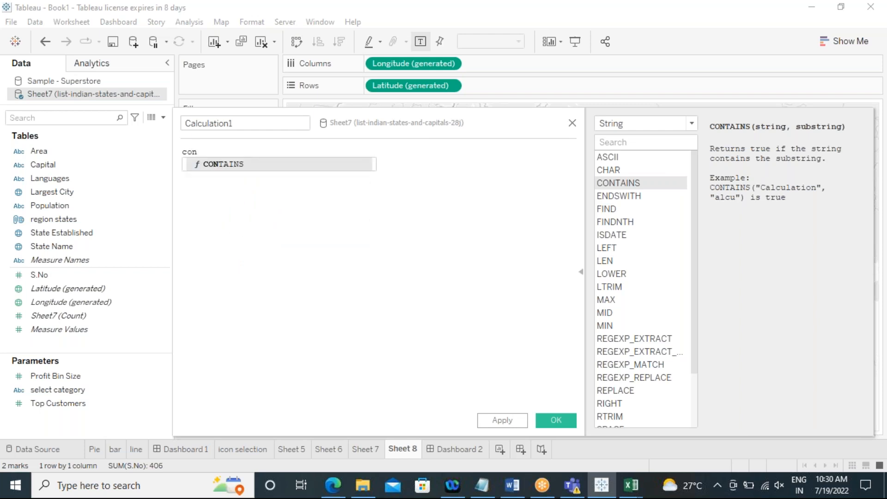
{"action": "left_click", "coordinate": [290, 167]}
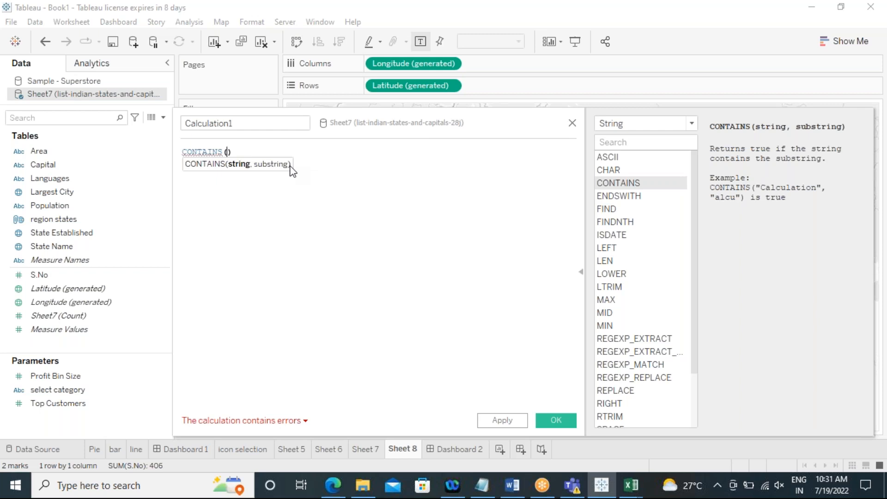
{"action": "type", "text": "region"}
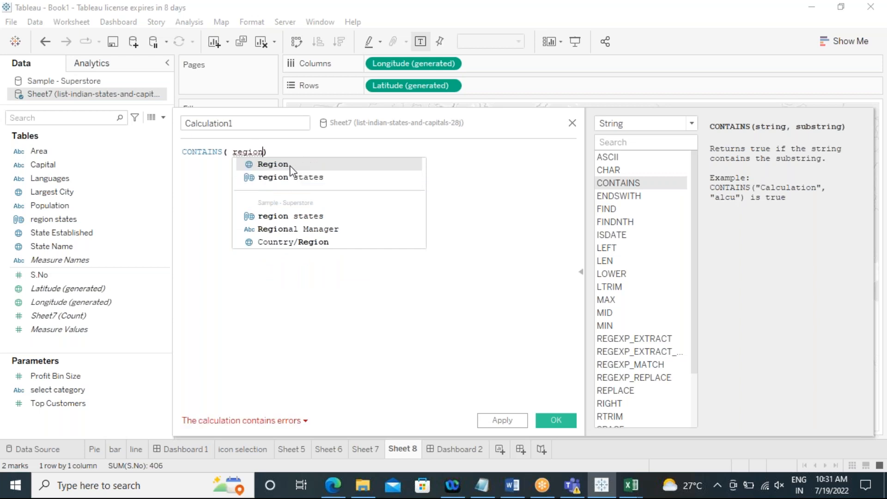
{"action": "left_click", "coordinate": [273, 165]}
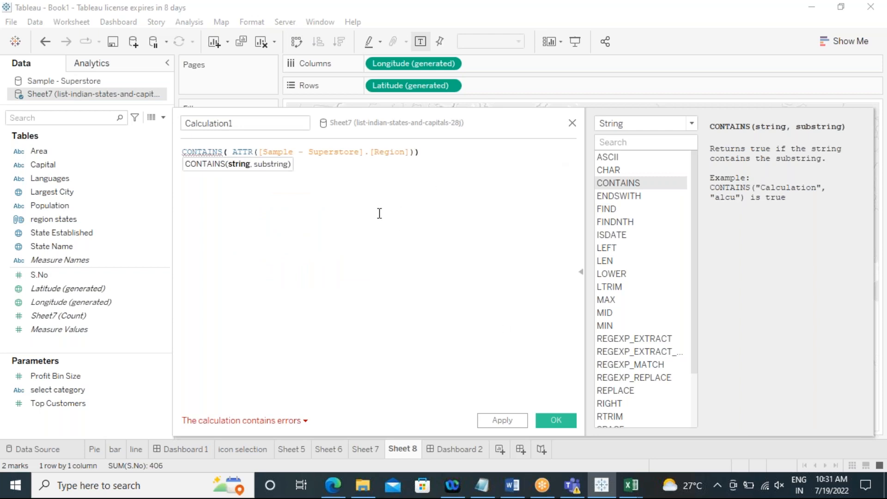
{"action": "left_click", "coordinate": [347, 194]}
{"action": "left_click_drag", "start_coordinate": [363, 152], "coordinate": [261, 145]}
{"action": "left_click", "coordinate": [375, 192]}
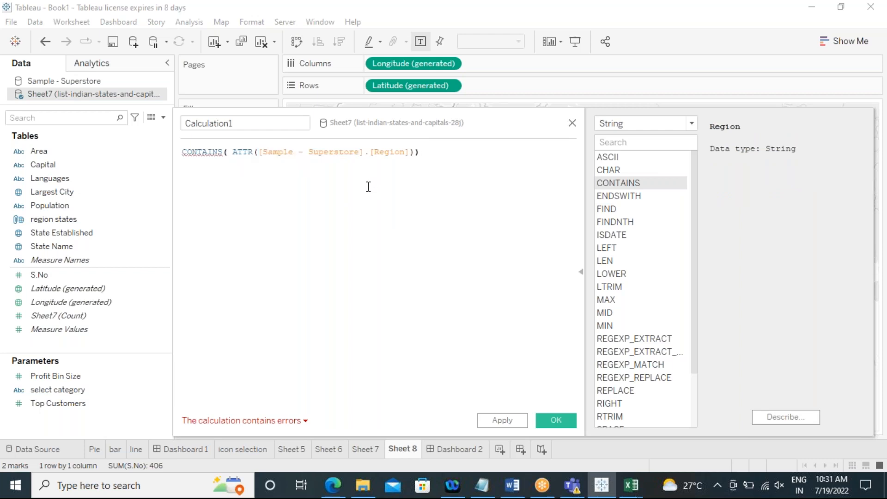
{"action": "left_click_drag", "start_coordinate": [363, 152], "coordinate": [259, 148]}
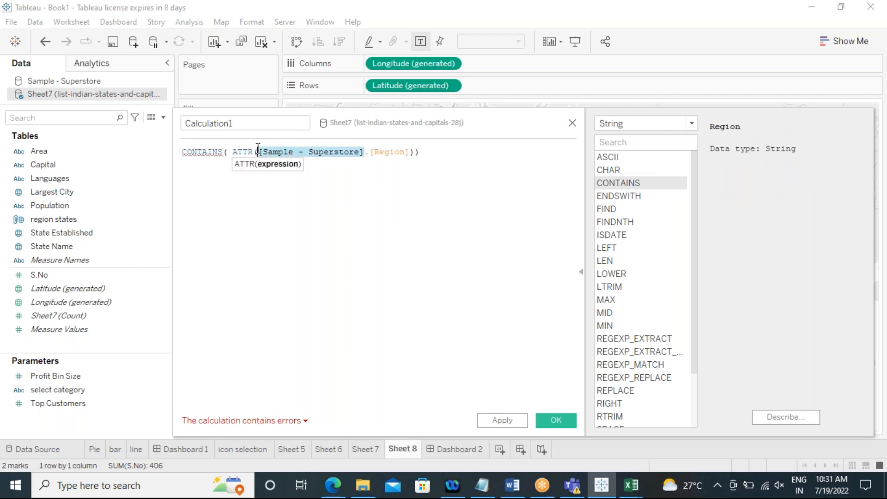
{"action": "left_click", "coordinate": [291, 200]}
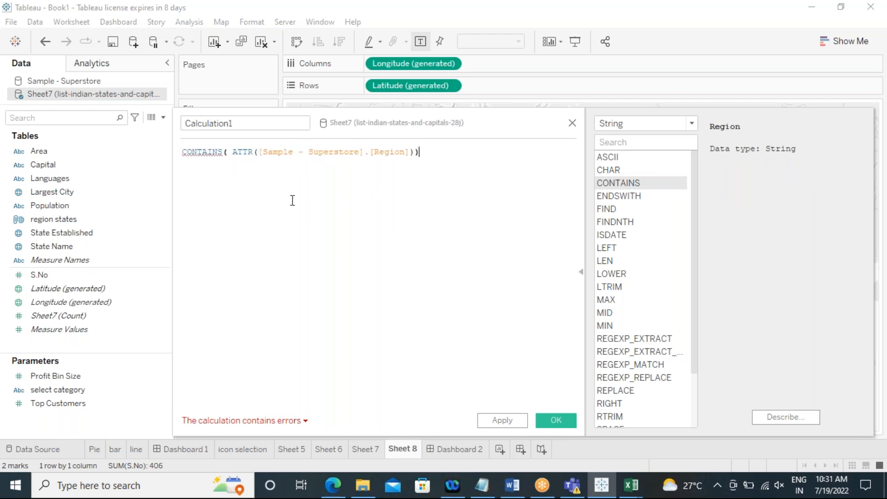
{"action": "left_click", "coordinate": [258, 153]}
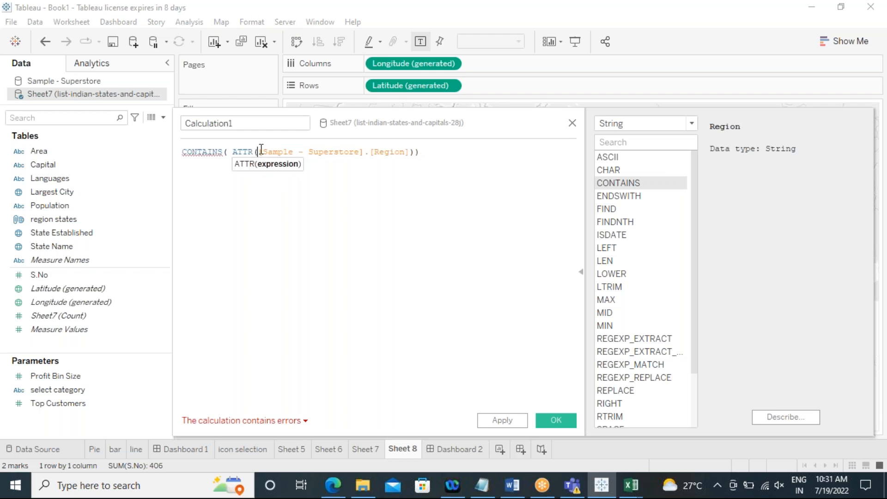
{"action": "key", "text": "BackSpace"}
{"action": "key", "text": "BackSpace"}
{"action": "key", "text": "BackSpace"}
{"action": "key", "text": "BackSpace"}
{"action": "key", "text": "BackSpace"}
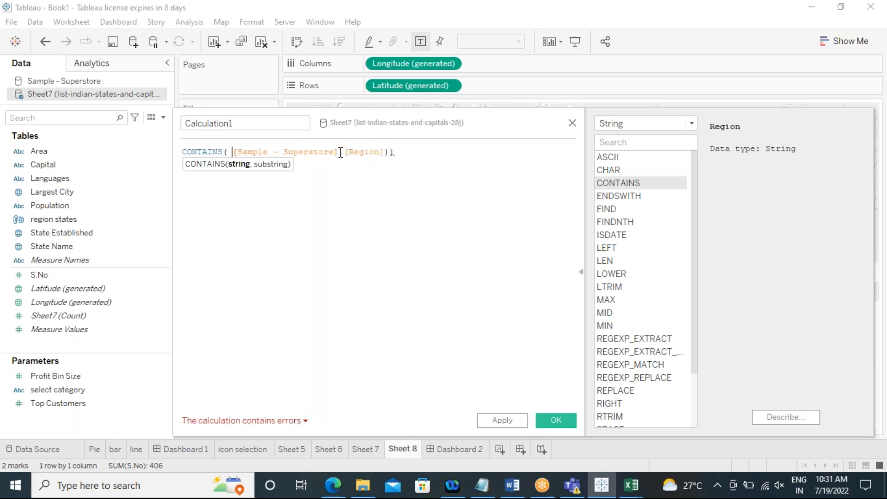
{"action": "left_click_drag", "start_coordinate": [341, 153], "coordinate": [233, 147]}
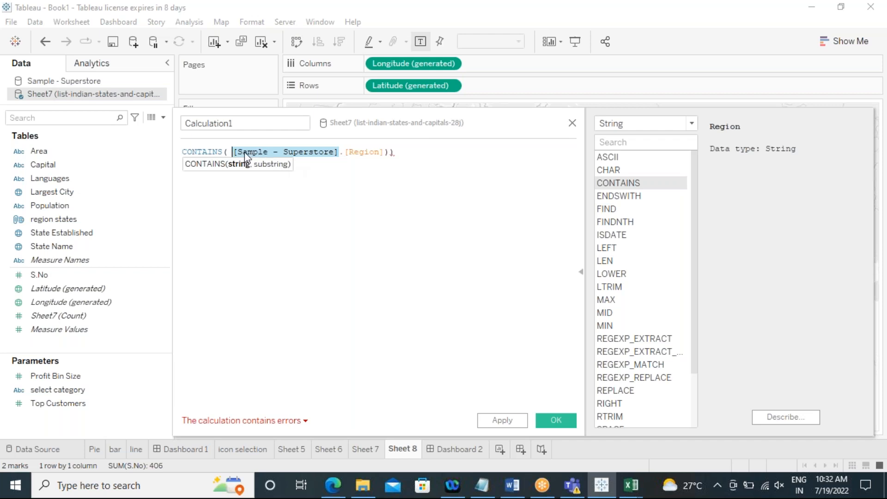
{"action": "left_click", "coordinate": [343, 157]}
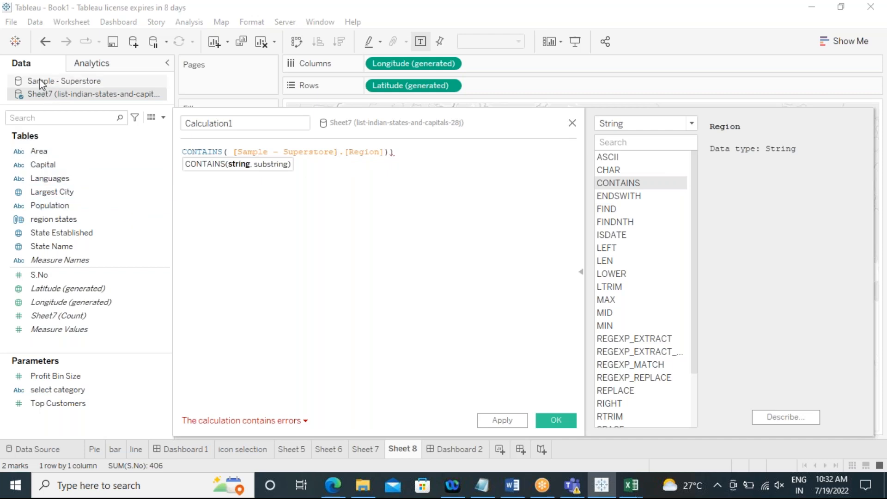
{"action": "left_click_drag", "start_coordinate": [337, 151], "coordinate": [232, 154]}
{"action": "left_click_drag", "start_coordinate": [394, 151], "coordinate": [180, 151]}
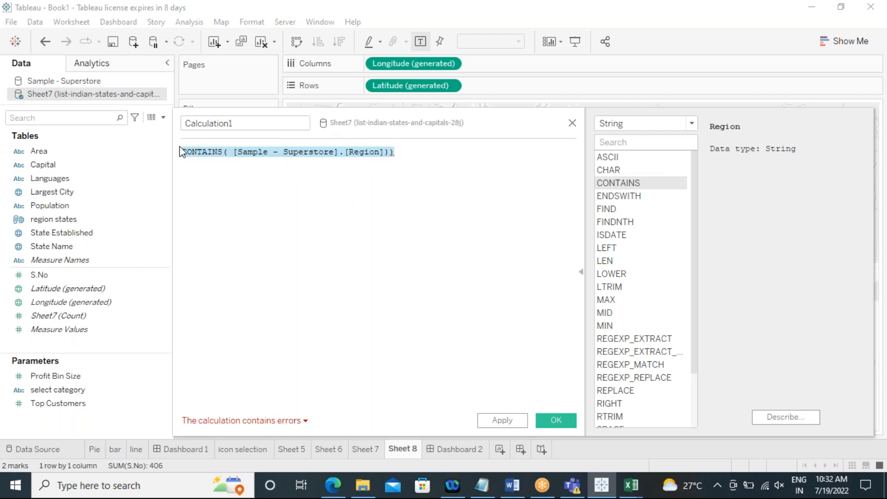
{"action": "key", "text": "BackSpace"}
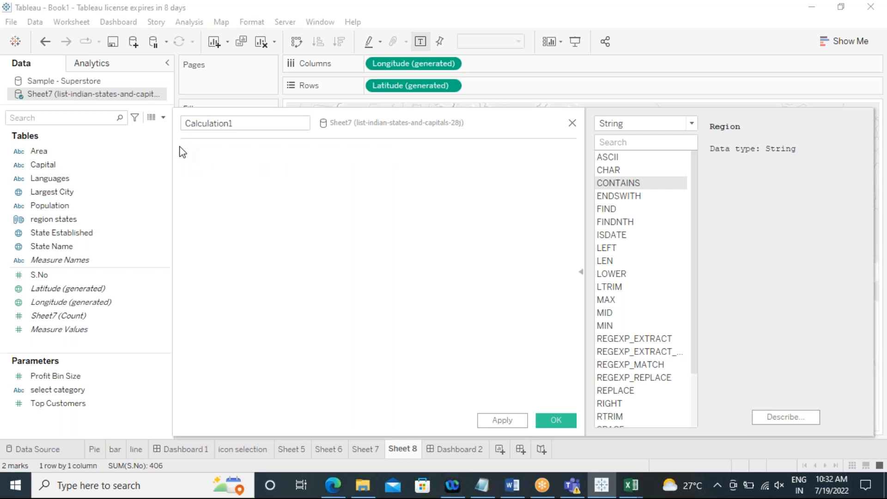
{"action": "left_click", "coordinate": [572, 123]}
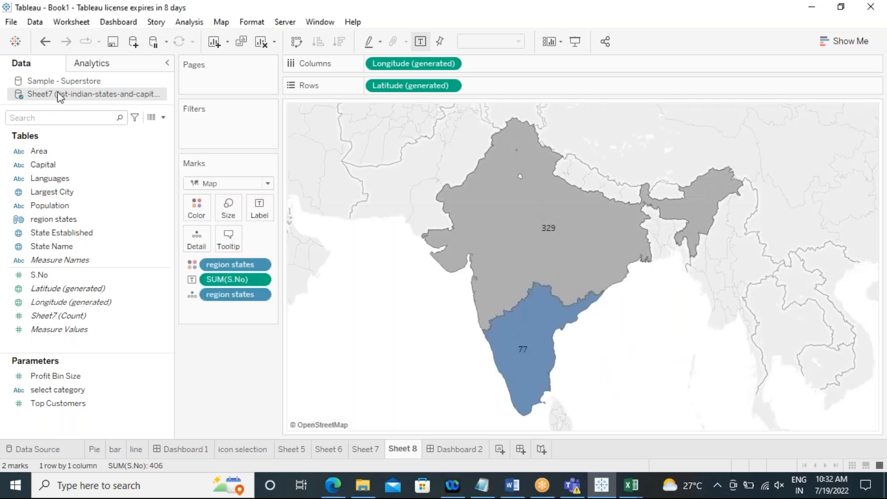
Step: Switch to the Sample - Superstore data source and create a calculated field named "contains region"
{"action": "left_click", "coordinate": [52, 82]}
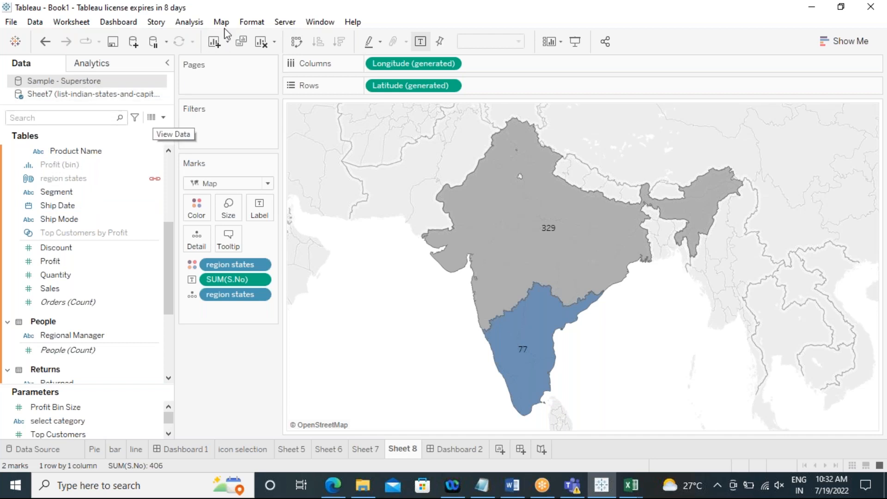
{"action": "left_click", "coordinate": [194, 22]}
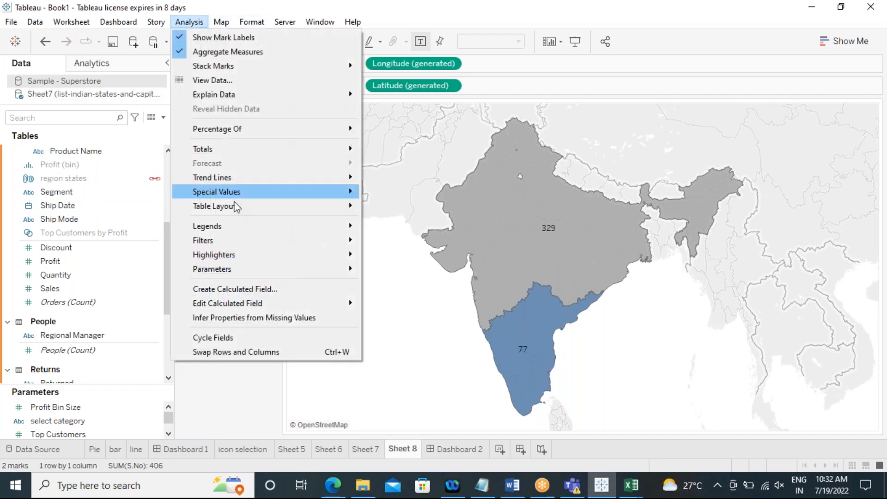
{"action": "left_click", "coordinate": [254, 289]}
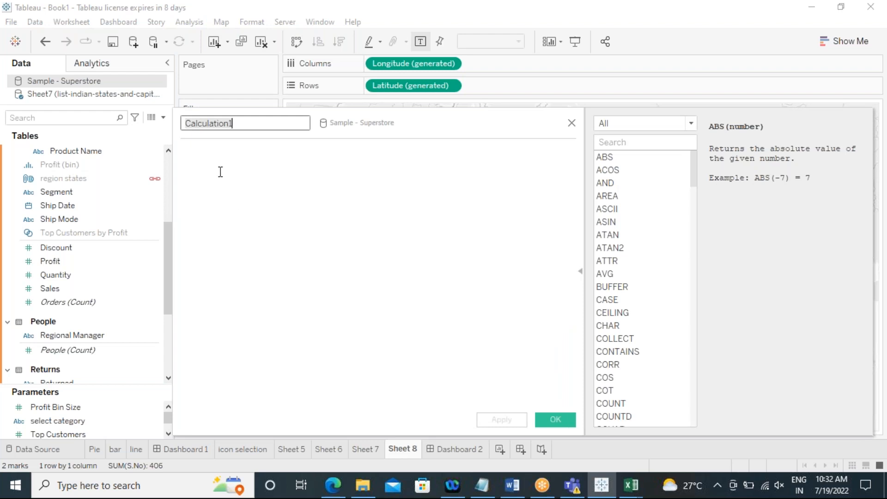
{"action": "type", "text": "region"}
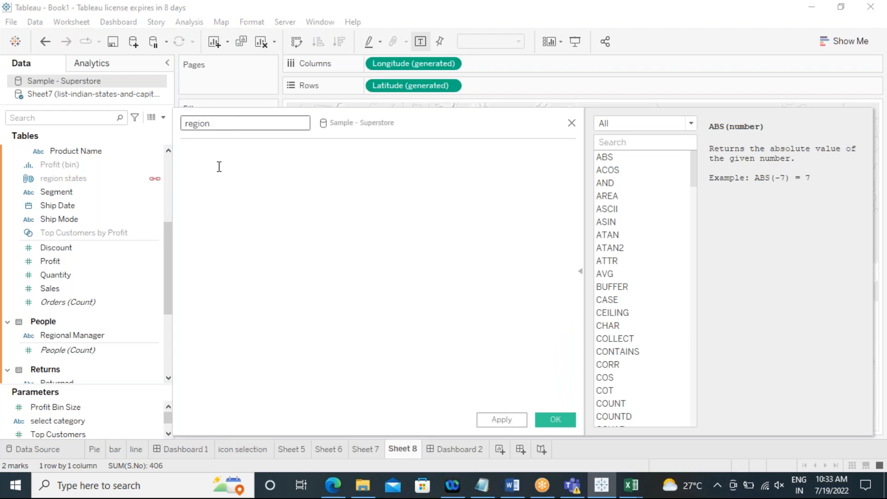
{"action": "type", "text": "contains"}
Step: Enter the formula CONTAINS([Region],'East') in the "contains region" calculated field and save it
{"action": "left_click", "coordinate": [219, 167]}
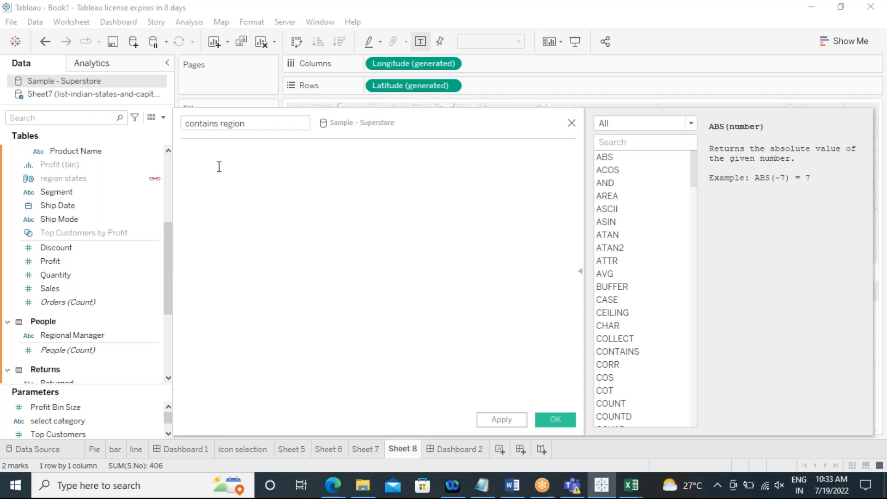
{"action": "type", "text": "cont"}
{"action": "left_click", "coordinate": [222, 165]}
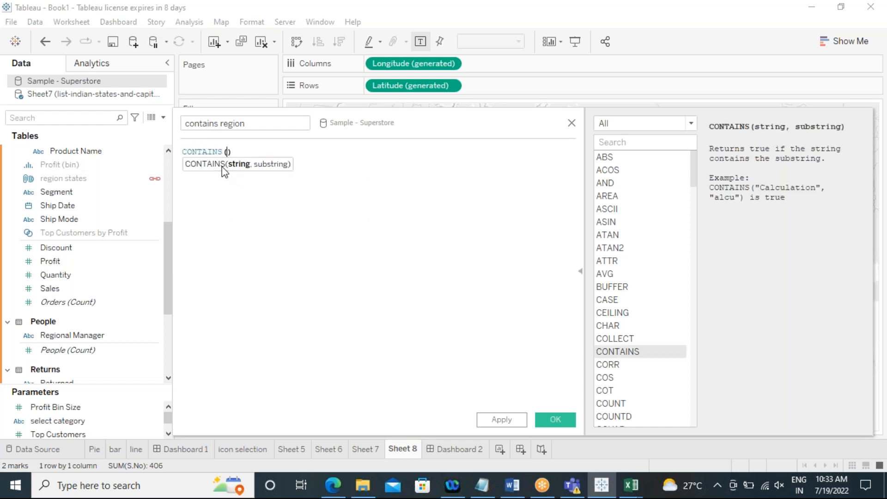
{"action": "type", "text": "reg"}
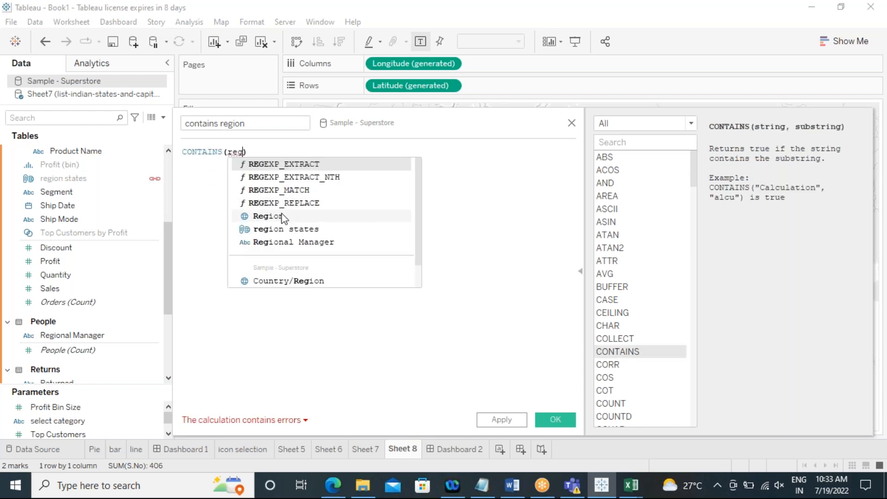
{"action": "left_click", "coordinate": [282, 213]}
{"action": "type", "text": ","}
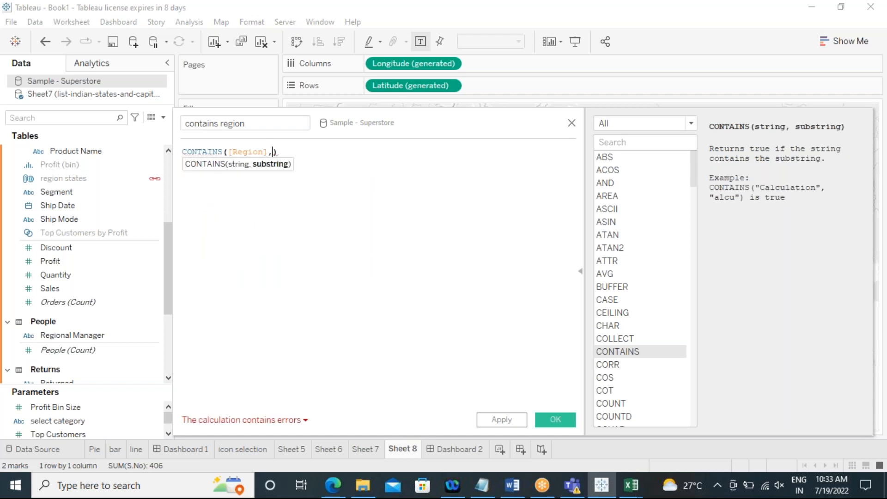
{"action": "type", "text": "''"}
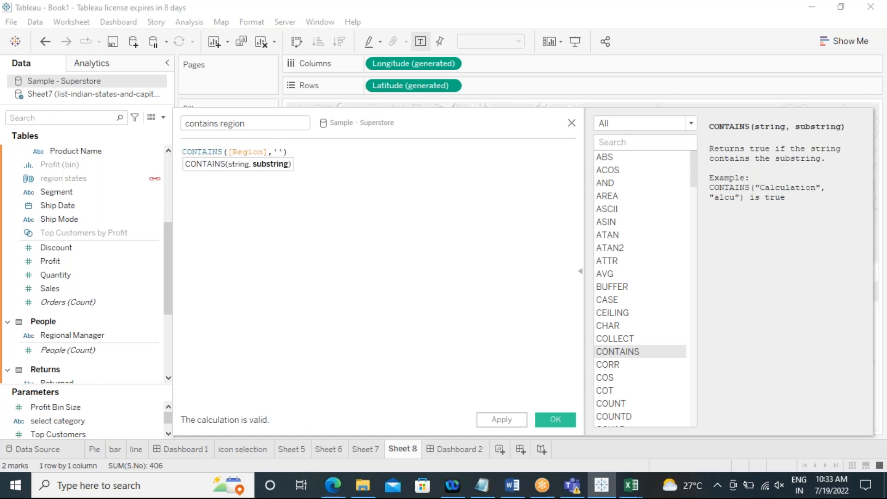
{"action": "type", "text": "East"}
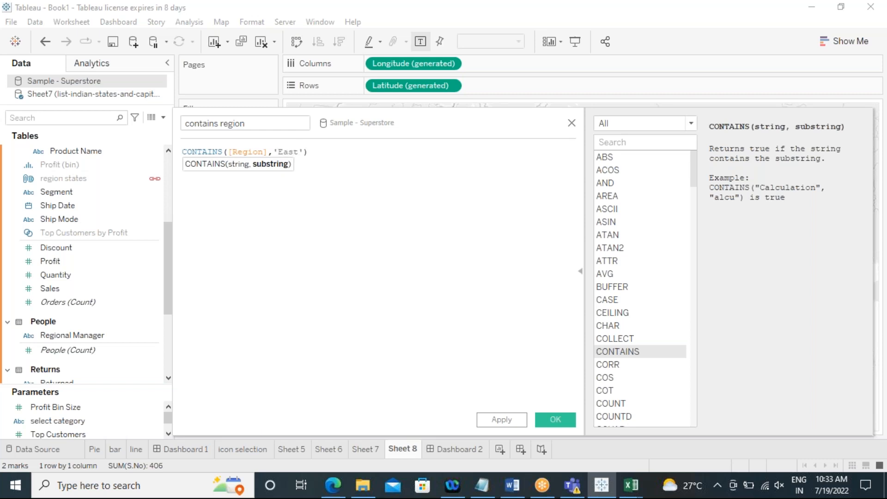
{"action": "left_click", "coordinate": [280, 233]}
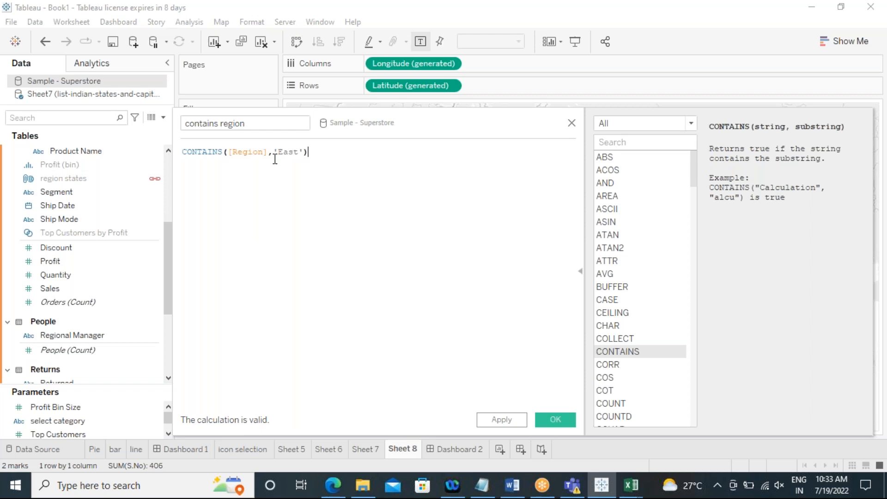
{"action": "left_click_drag", "start_coordinate": [275, 152], "coordinate": [307, 153]}
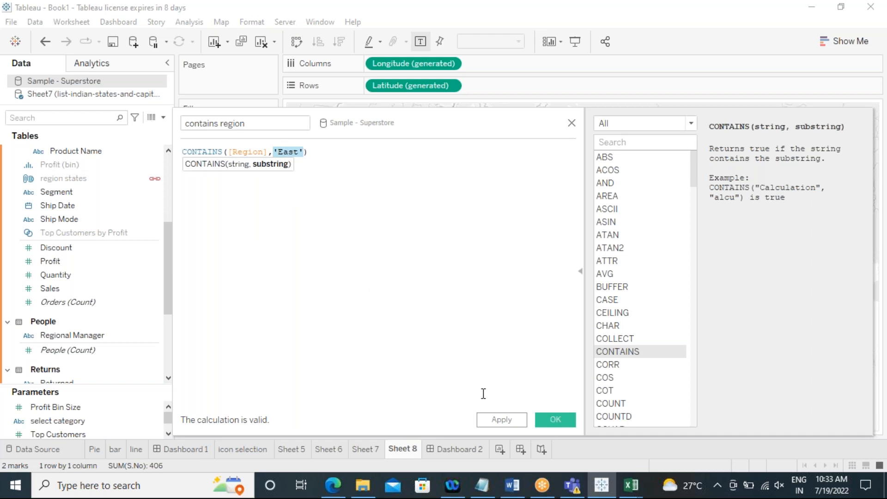
{"action": "left_click", "coordinate": [500, 419]}
{"action": "left_click", "coordinate": [552, 420]}
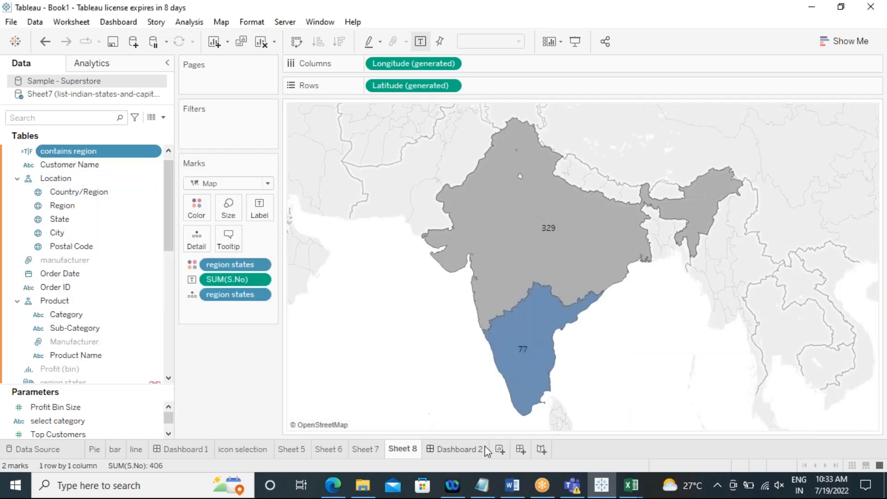
Step: Open a new sheet and map the Region field, sizing the marks by Sales
{"action": "left_click", "coordinate": [506, 449]}
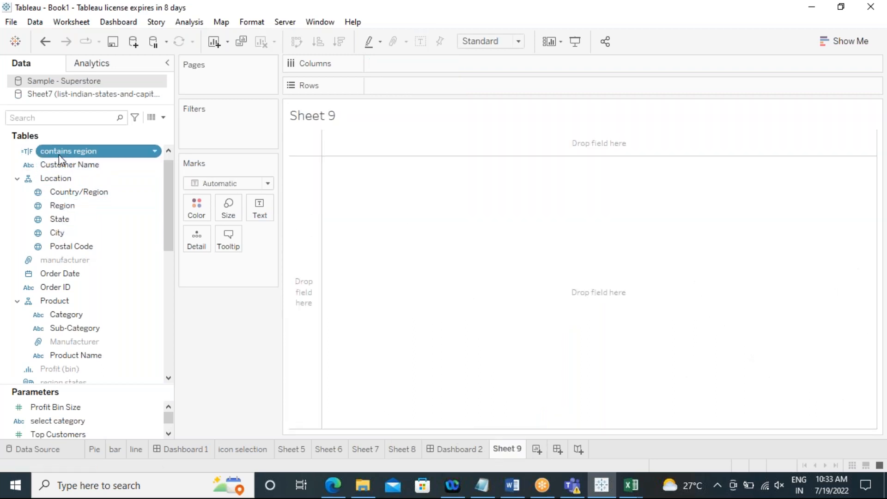
{"action": "left_click", "coordinate": [68, 207]}
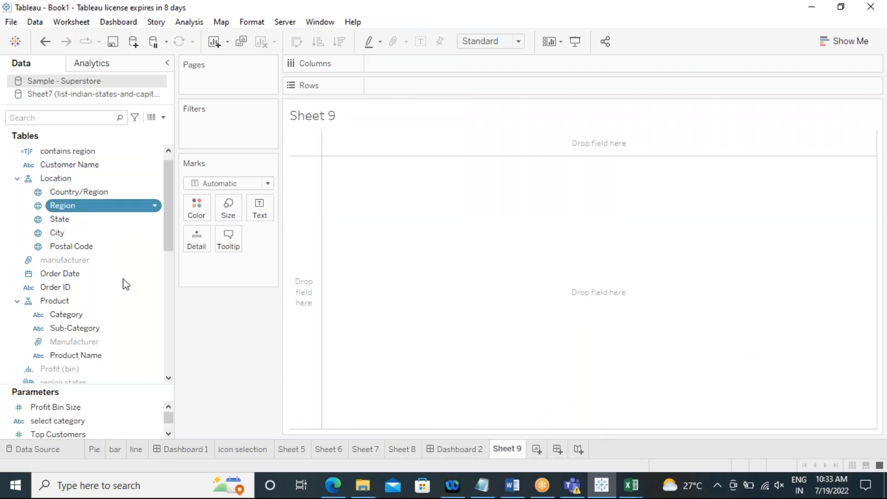
{"action": "scroll", "coordinate": [160, 320], "scroll_direction": "down", "scroll_amount": 6}
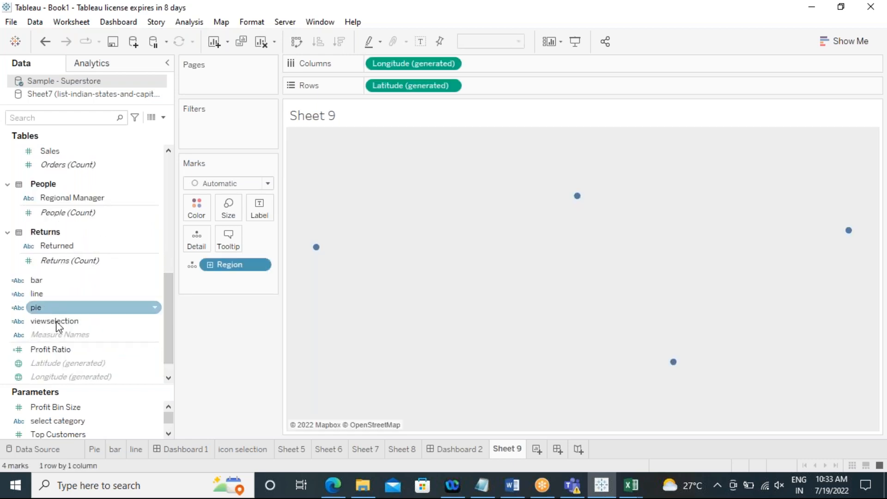
{"action": "scroll", "coordinate": [99, 327], "scroll_direction": "down", "scroll_amount": 1}
{"action": "scroll", "coordinate": [88, 320], "scroll_direction": "up", "scroll_amount": 7}
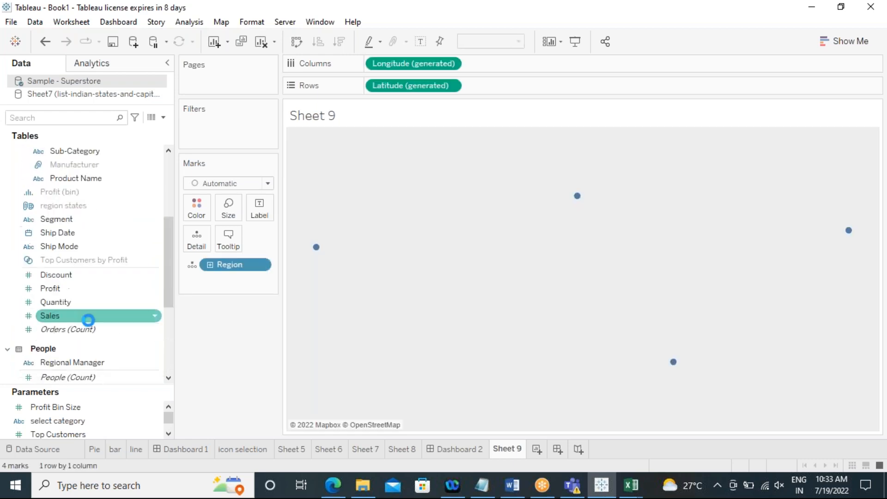
{"action": "scroll", "coordinate": [89, 320], "scroll_direction": "up", "scroll_amount": 5}
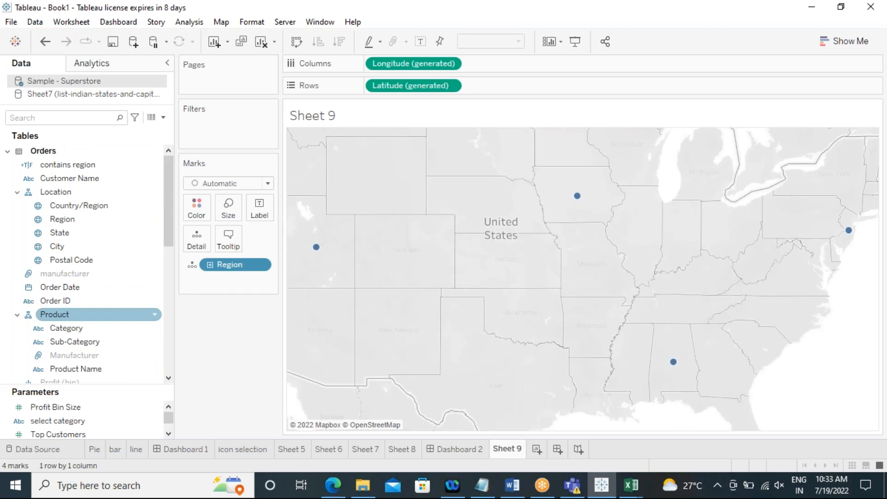
{"action": "scroll", "coordinate": [127, 356], "scroll_direction": "down", "scroll_amount": 5}
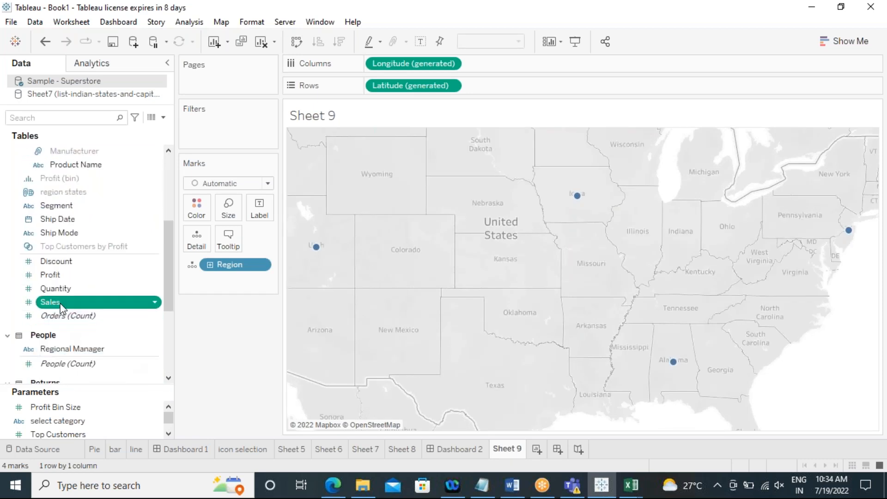
{"action": "double_click", "coordinate": [51, 302]}
{"action": "scroll", "coordinate": [74, 208], "scroll_direction": "up", "scroll_amount": 5}
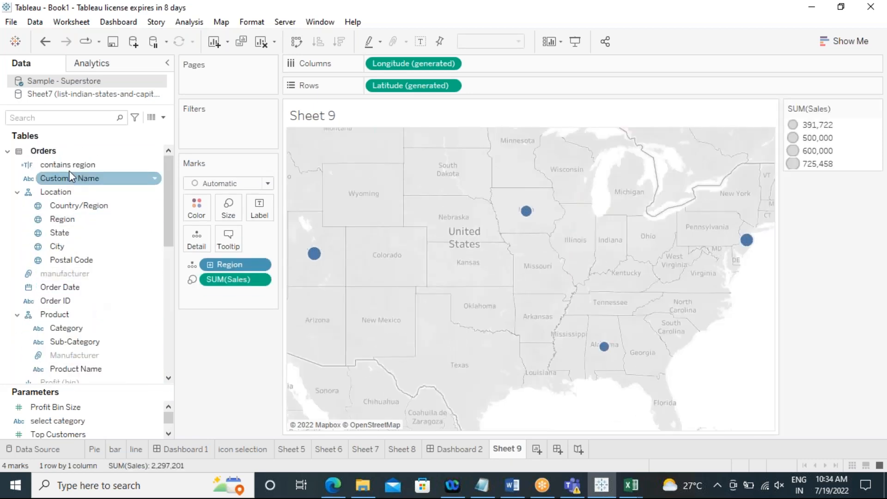
Step: Add "contains region" as a filter keeping only the True value
{"action": "left_click_drag", "start_coordinate": [68, 168], "coordinate": [225, 137]}
{"action": "left_click", "coordinate": [321, 156]}
{"action": "left_click", "coordinate": [556, 401]}
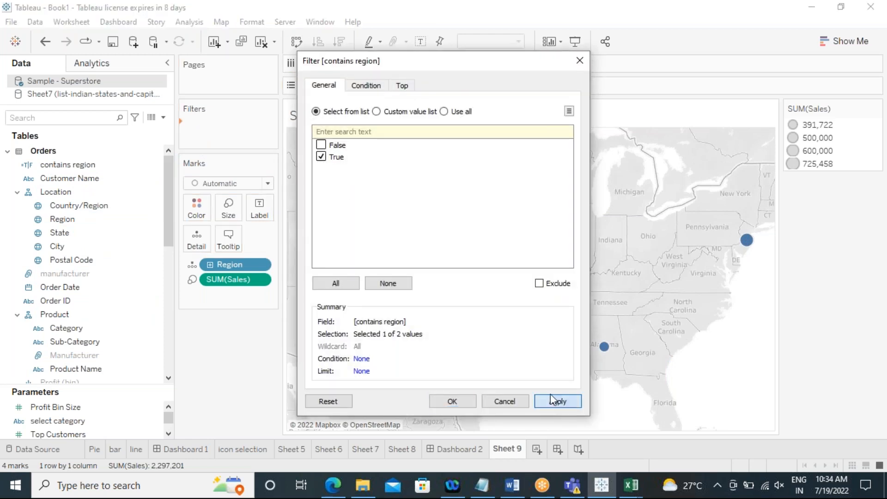
{"action": "left_click", "coordinate": [456, 402]}
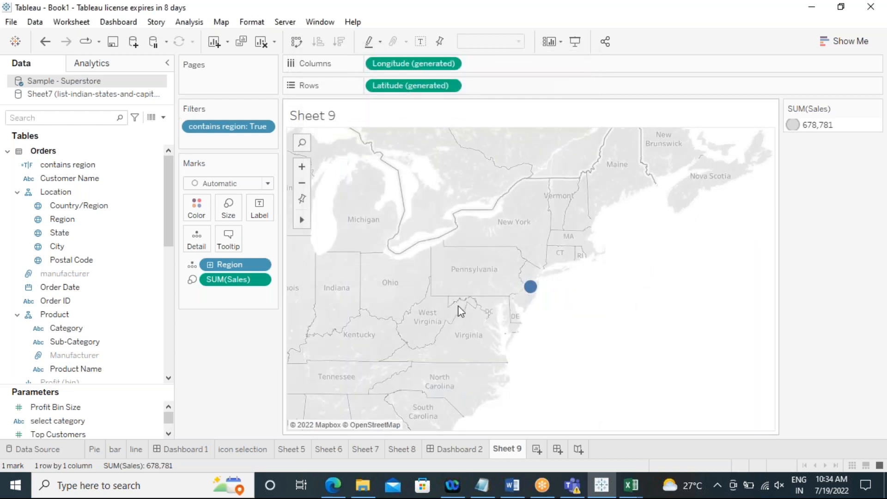
Step: Edit the "contains region" filter to keep only False instead of True
{"action": "left_click", "coordinate": [264, 127]}
{"action": "left_click", "coordinate": [222, 142]}
{"action": "left_click", "coordinate": [321, 144]}
{"action": "left_click", "coordinate": [321, 156]}
{"action": "left_click", "coordinate": [558, 401]}
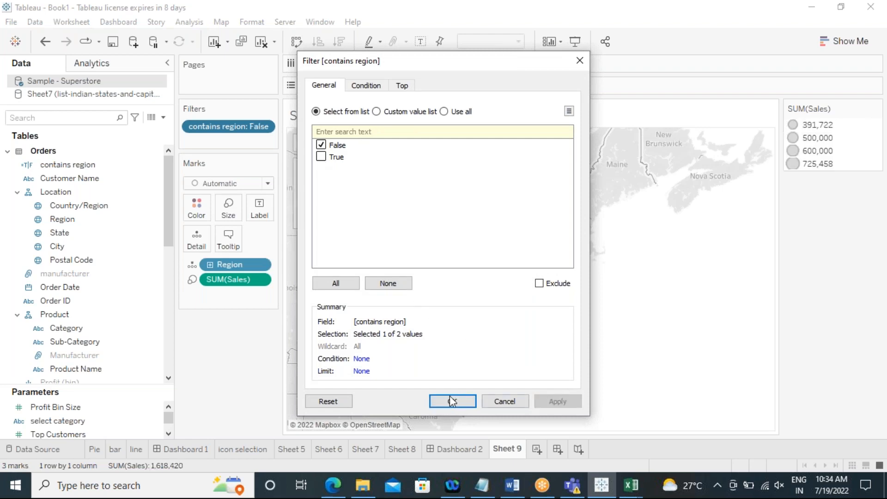
{"action": "left_click", "coordinate": [452, 400]}
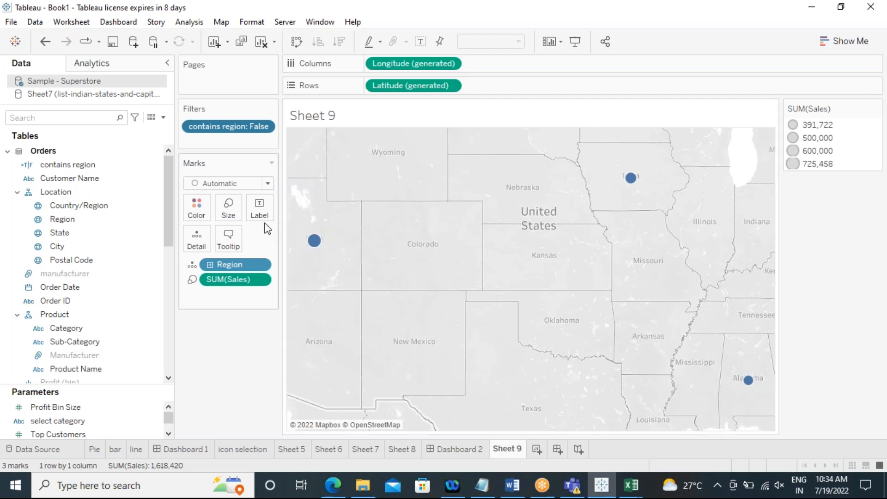
Step: Create a new calculated field testing with CONTAINS whether a sample person's name string contains its surname substring
{"action": "left_click", "coordinate": [189, 23]}
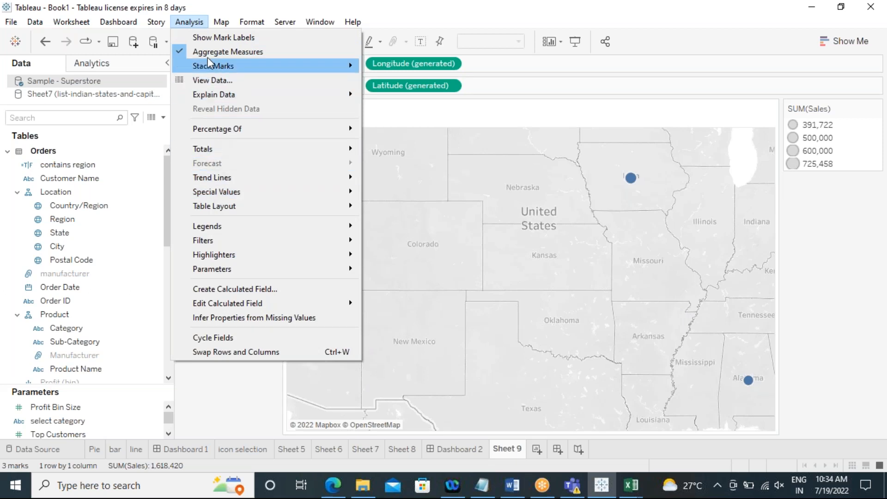
{"action": "left_click", "coordinate": [245, 289]}
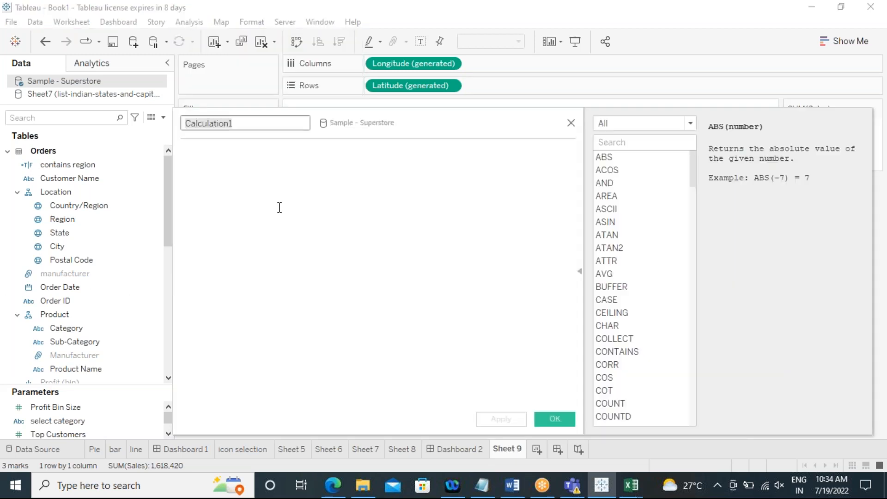
{"action": "left_click", "coordinate": [276, 200]}
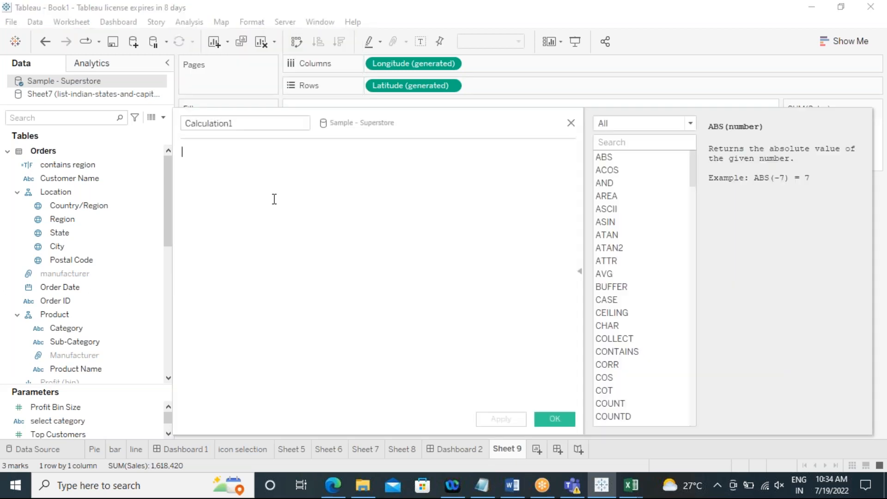
{"action": "type", "text": "cont"}
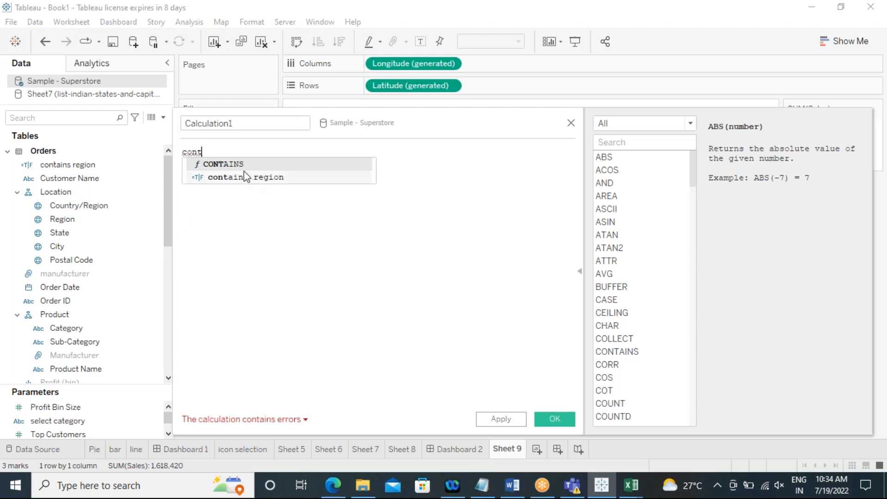
{"action": "left_click", "coordinate": [234, 165]}
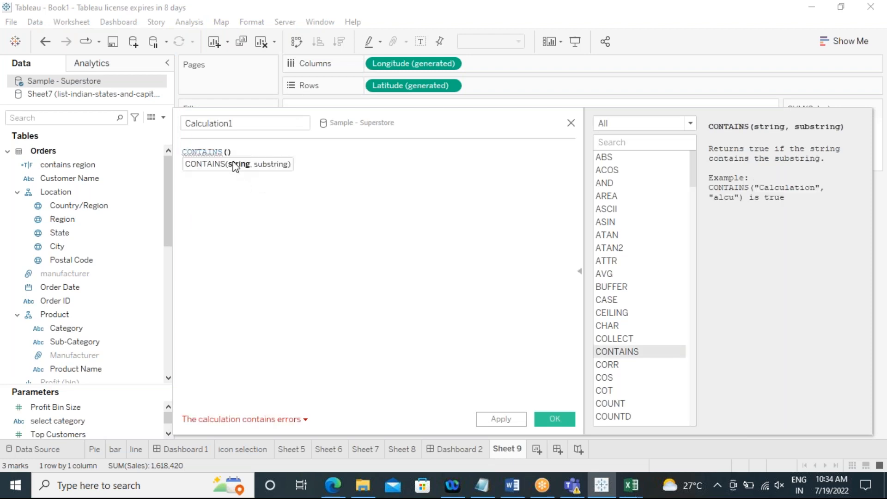
{"action": "type", "text": "\"\""}
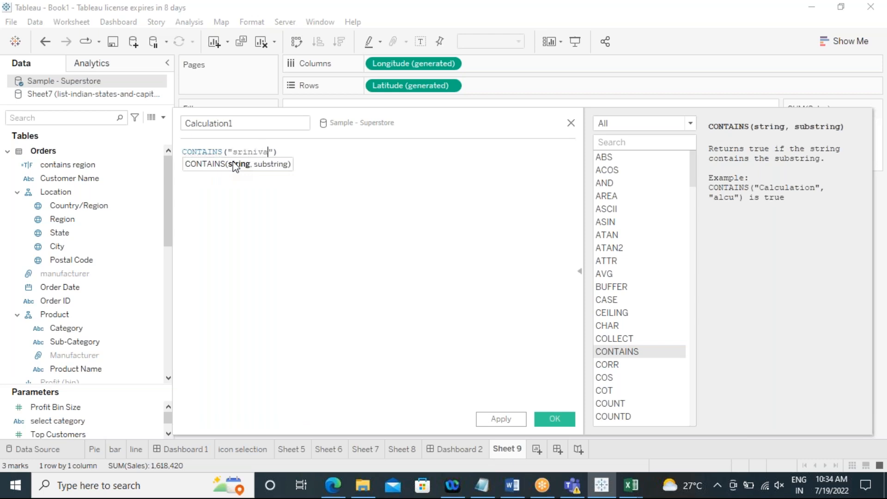
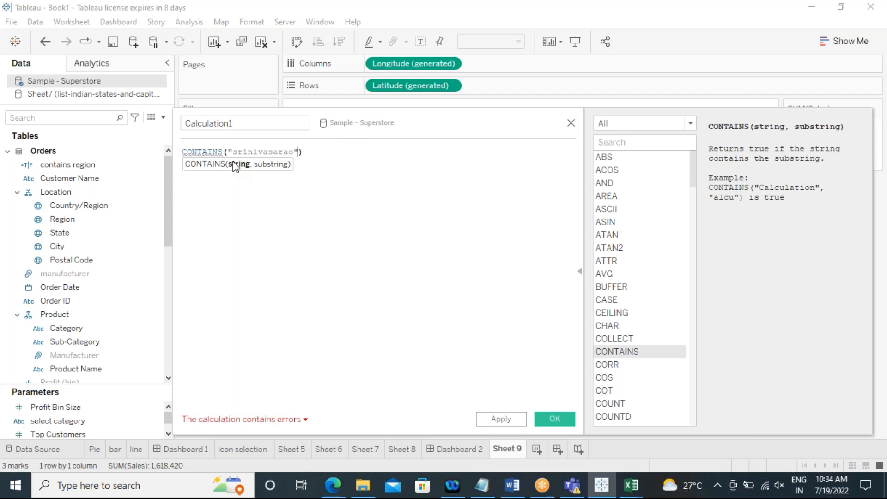
{"action": "type", "text": ",\"\""}
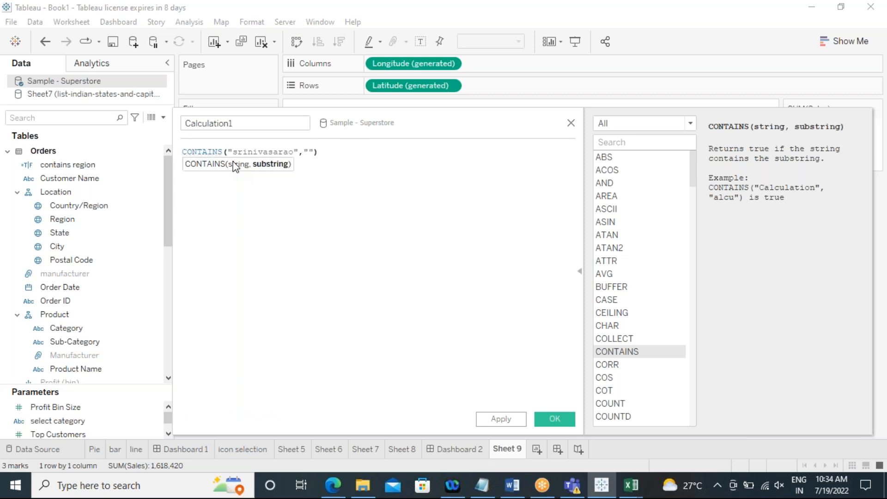
{"action": "type", "text": "Rao"}
{"action": "key", "text": "Left"}
{"action": "key", "text": "BackSpace"}
{"action": "type", "text": "r"}
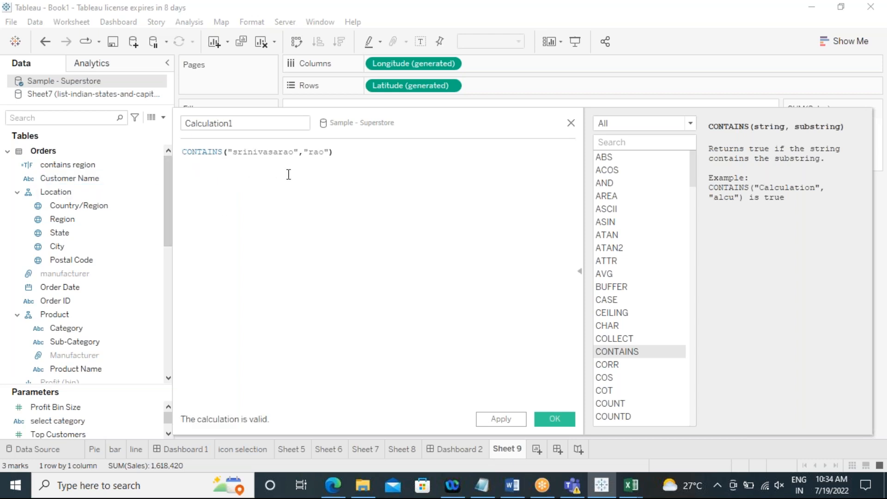
Step: Name the new calculated field "contains" and save it
{"action": "left_click", "coordinate": [321, 152]}
{"action": "double_click", "coordinate": [318, 152]}
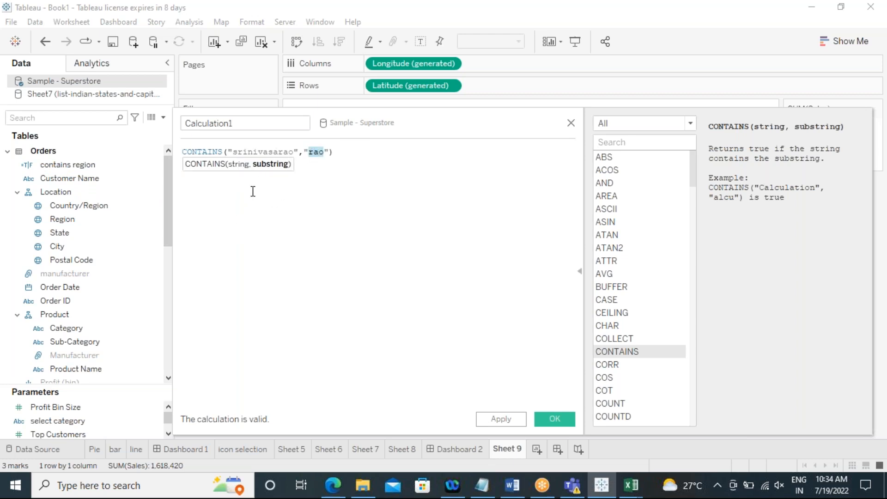
{"action": "left_click_drag", "start_coordinate": [242, 126], "coordinate": [184, 127]}
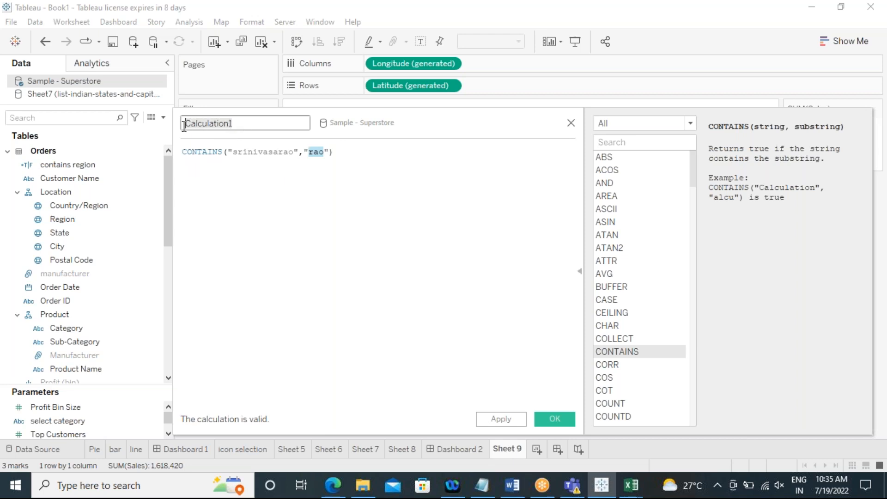
{"action": "type", "text": "contains"}
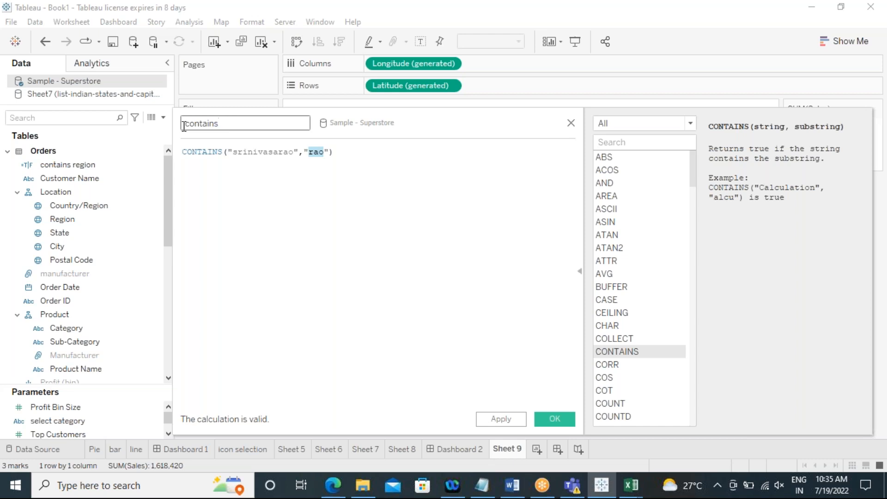
{"action": "left_click", "coordinate": [505, 421]}
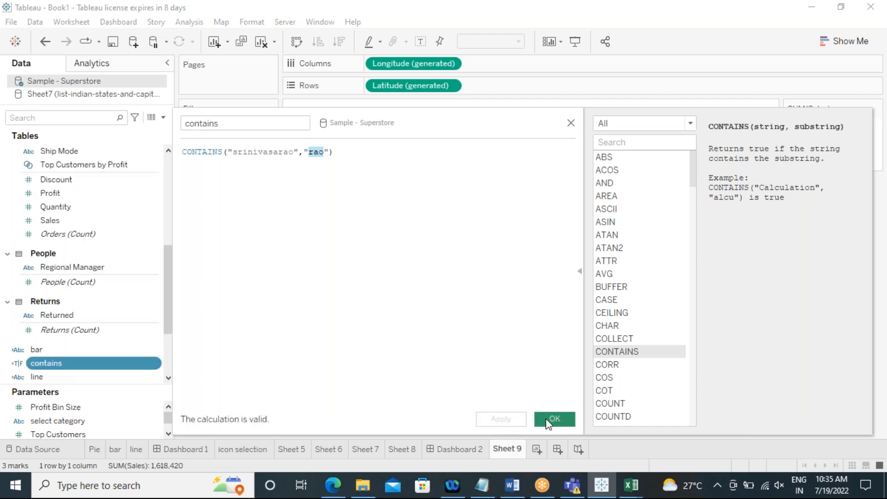
{"action": "left_click", "coordinate": [549, 419]}
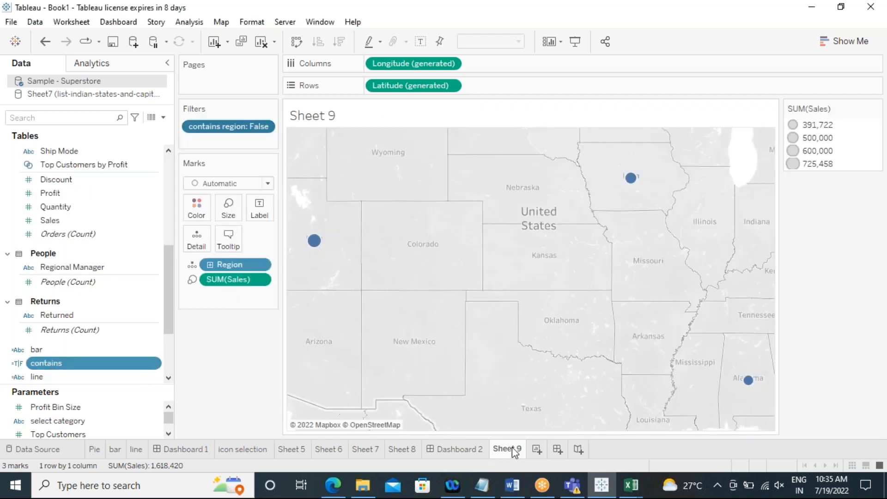
Step: Open a new sheet and place the "contains" field on Rows
{"action": "left_click", "coordinate": [537, 449]}
{"action": "mouse_move", "coordinate": [48, 363]}
{"action": "left_mouse_down"}
{"action": "mouse_move", "coordinate": [281, 319]}
{"action": "mouse_move", "coordinate": [390, 87]}
{"action": "left_mouse_up"}
{"action": "left_click_drag", "start_coordinate": [387, 264], "coordinate": [382, 283]}
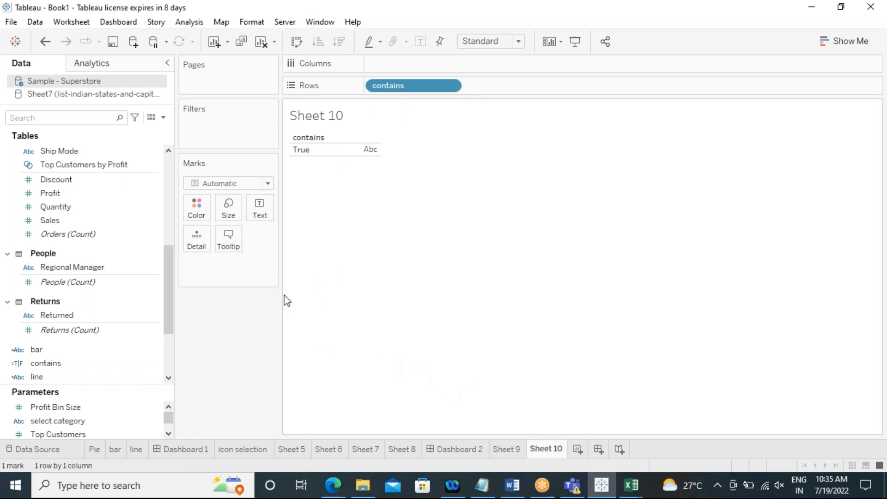
Step: Start a new calculated field and filter its function list to String functions
{"action": "left_click_drag", "start_coordinate": [281, 298], "coordinate": [358, 299]}
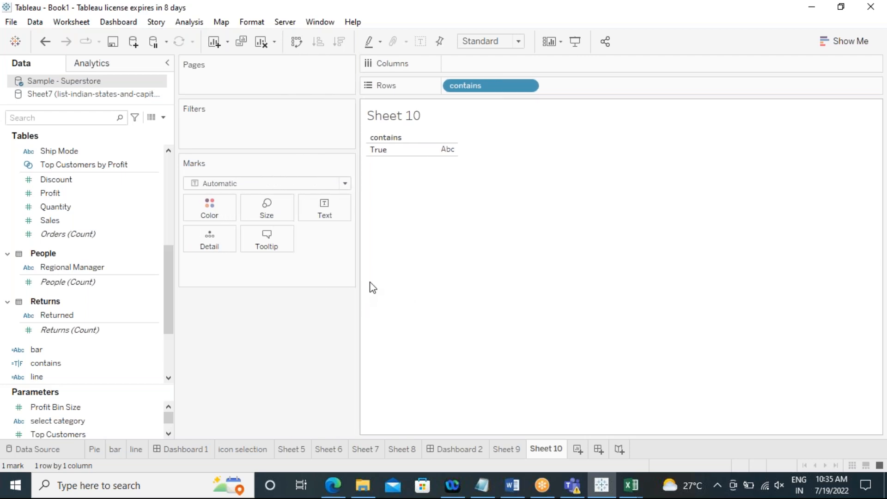
{"action": "left_click", "coordinate": [189, 23]}
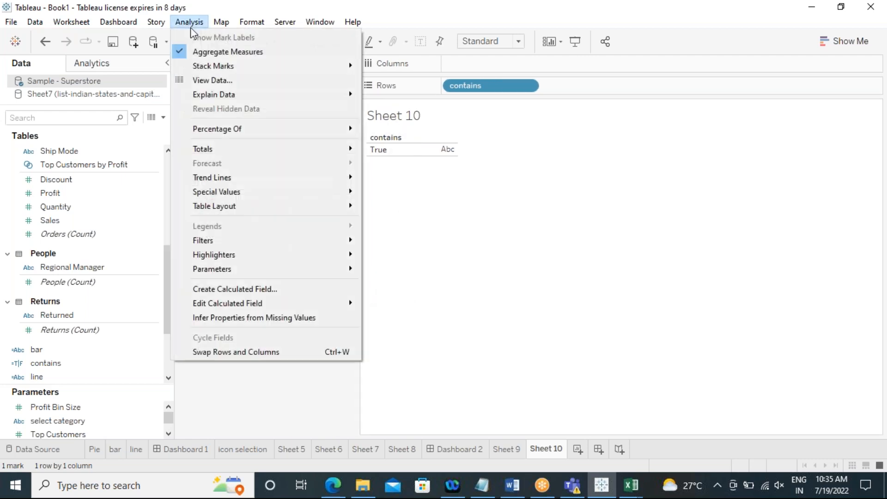
{"action": "left_click", "coordinate": [288, 290]}
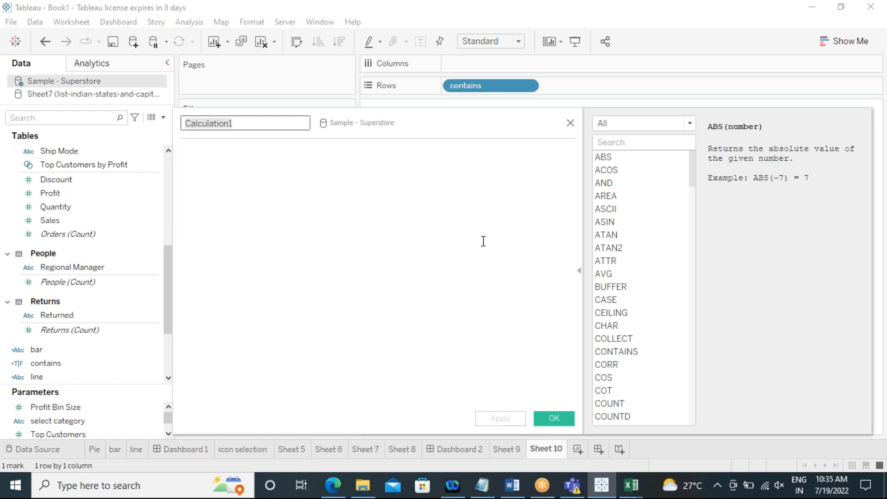
{"action": "left_click", "coordinate": [656, 134]}
{"action": "left_click", "coordinate": [637, 156]}
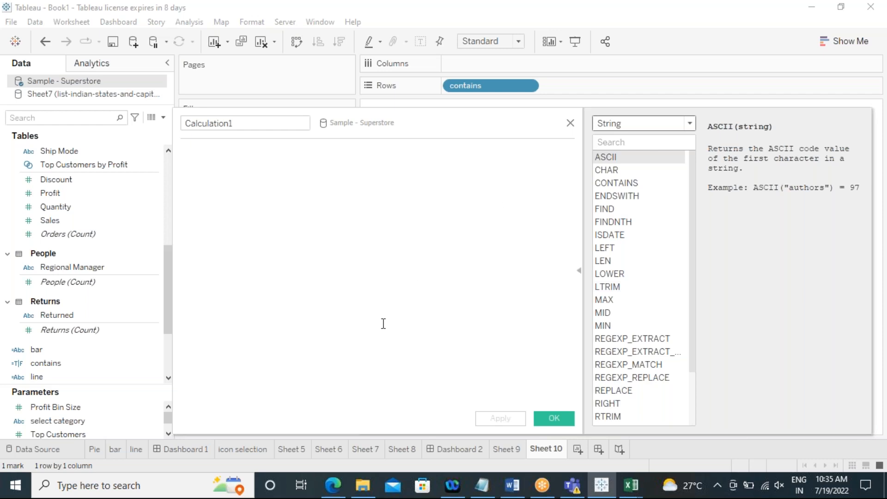
Step: Switch to File Explorer and open the "DIFFERENCE BETWEEN SETS & GROUPS" image from the sharekhan folder
{"action": "left_click", "coordinate": [363, 486]}
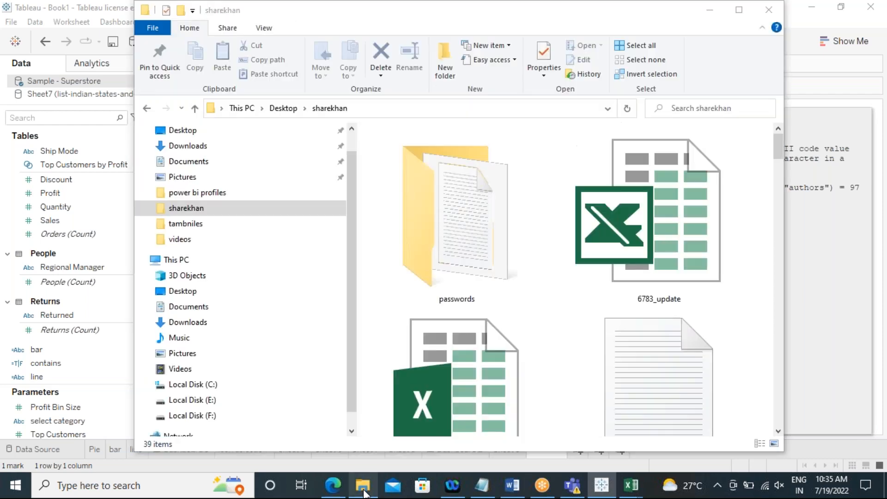
{"action": "left_click", "coordinate": [204, 226]}
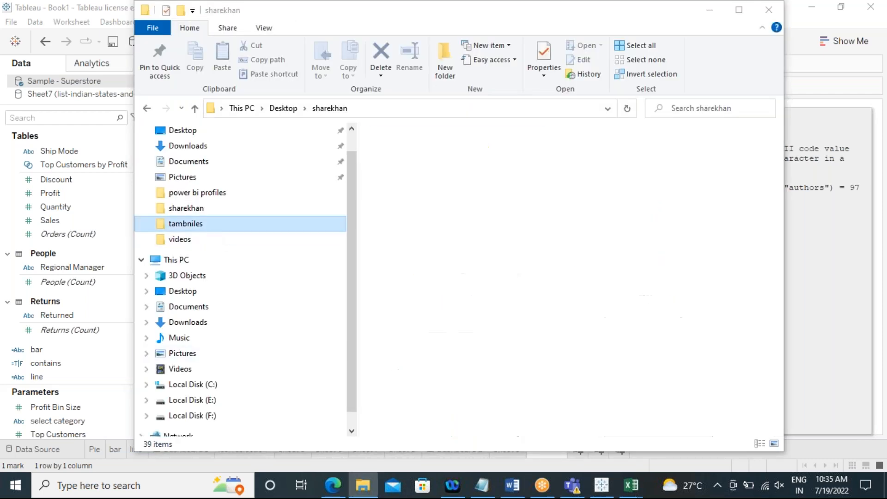
{"action": "left_click", "coordinate": [183, 209]}
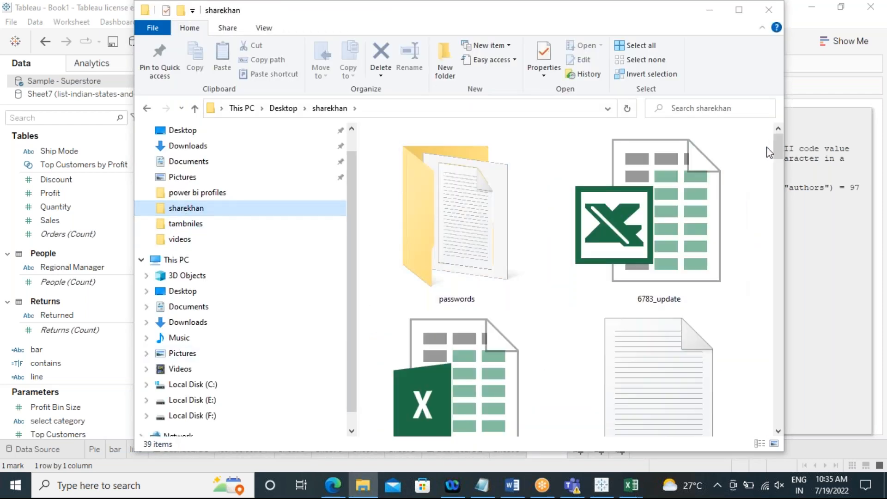
{"action": "left_click_drag", "start_coordinate": [777, 146], "coordinate": [754, 207]}
{"action": "left_click", "coordinate": [478, 263]}
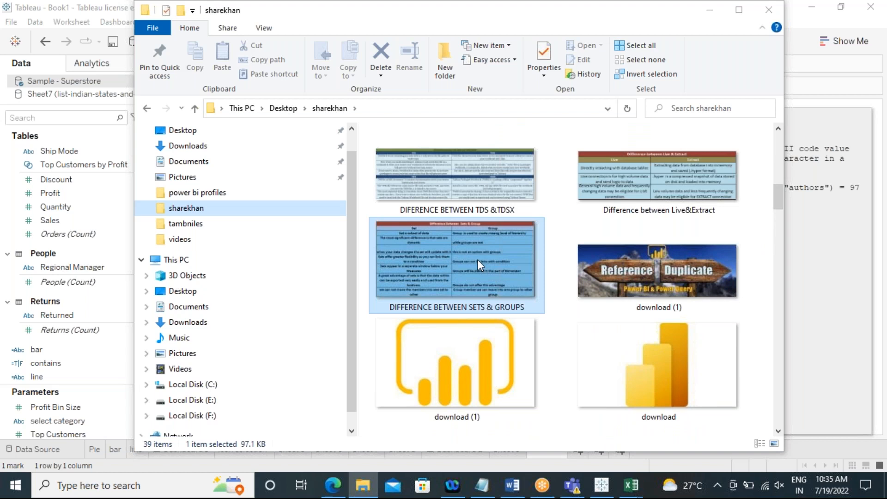
{"action": "key", "text": "Return"}
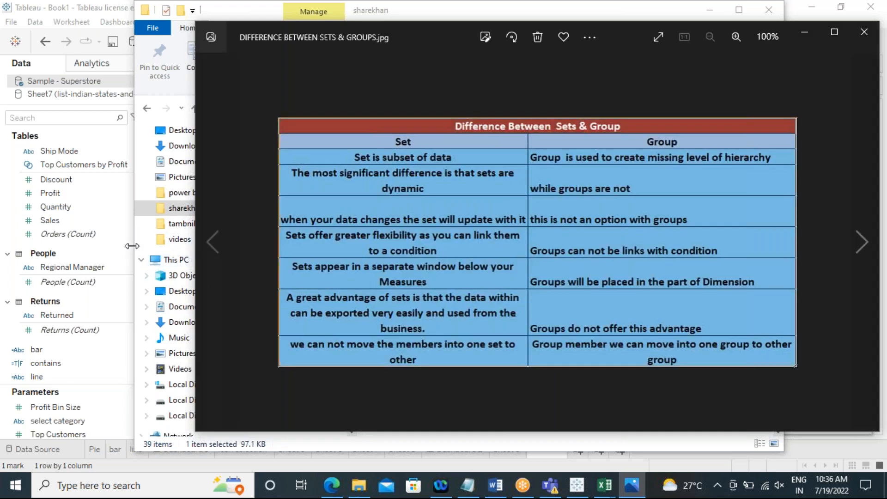
{"action": "left_click", "coordinate": [132, 245]}
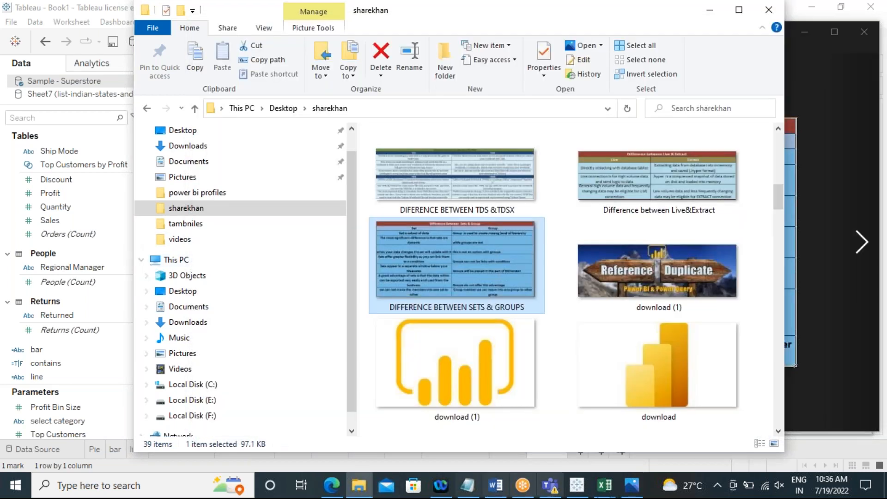
{"action": "left_click", "coordinate": [633, 488]}
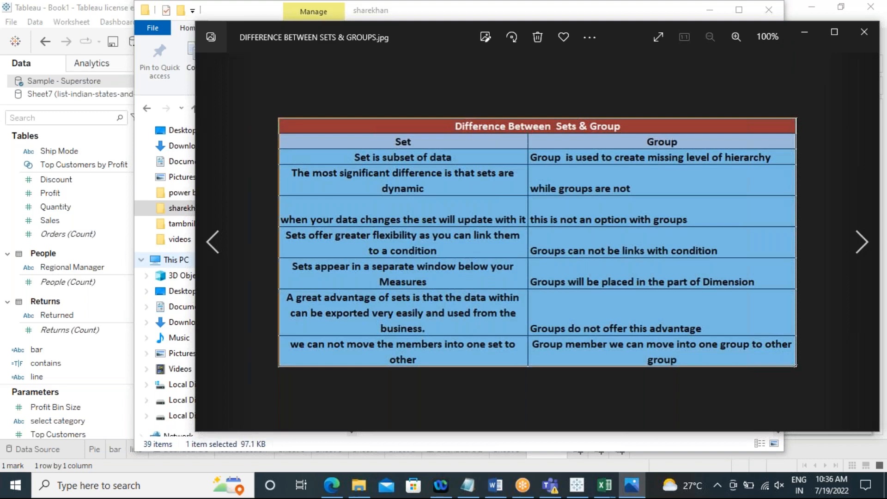